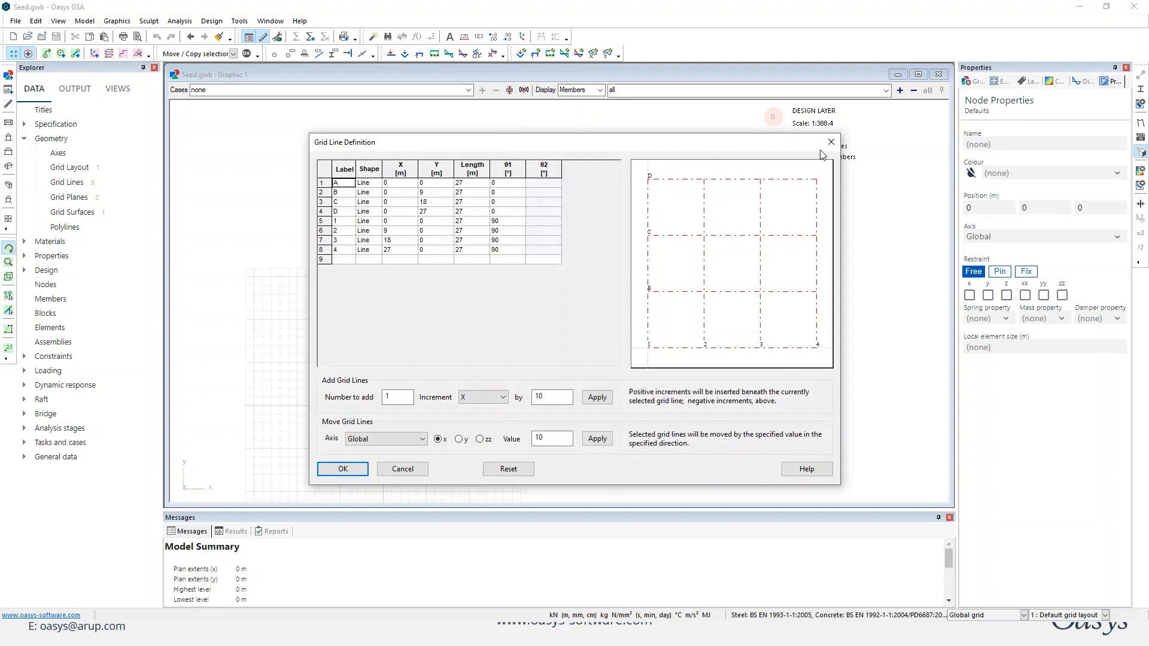
Close the grid line definition and review the sections defined in the Section Library.
left_click(830, 142)
left_click(25, 256)
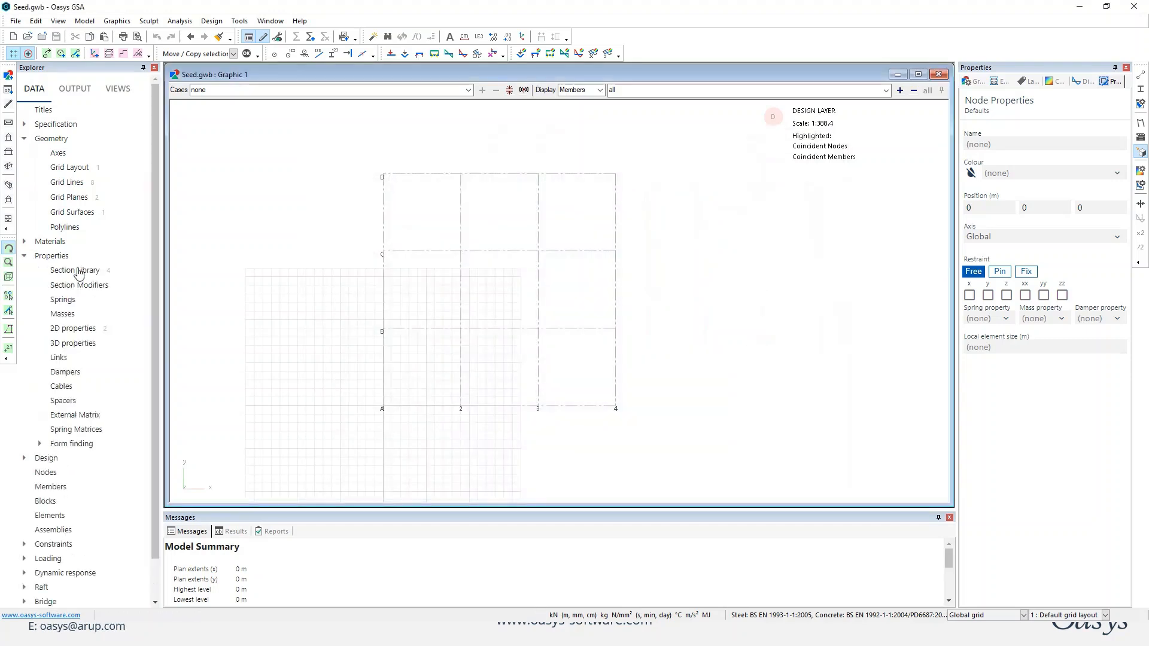
double_click(76, 270)
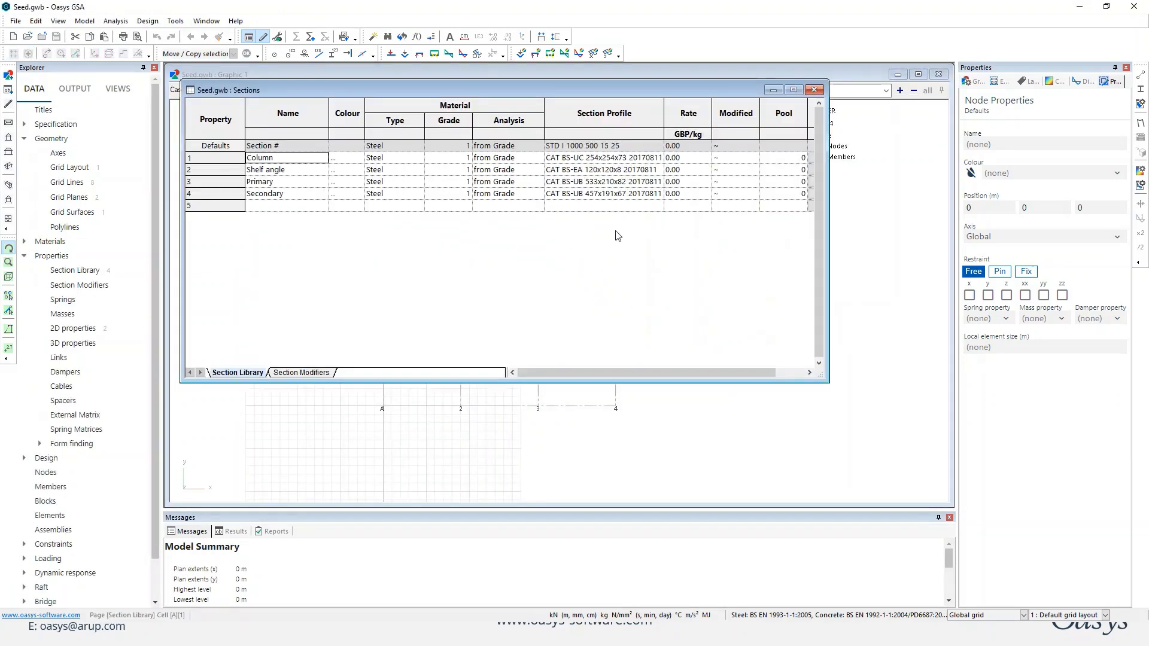
left_click(814, 92)
Set the current grid plane to the 1st floor.
left_click_drag(623, 385, 573, 317)
middle_click_drag(587, 330, 586, 254)
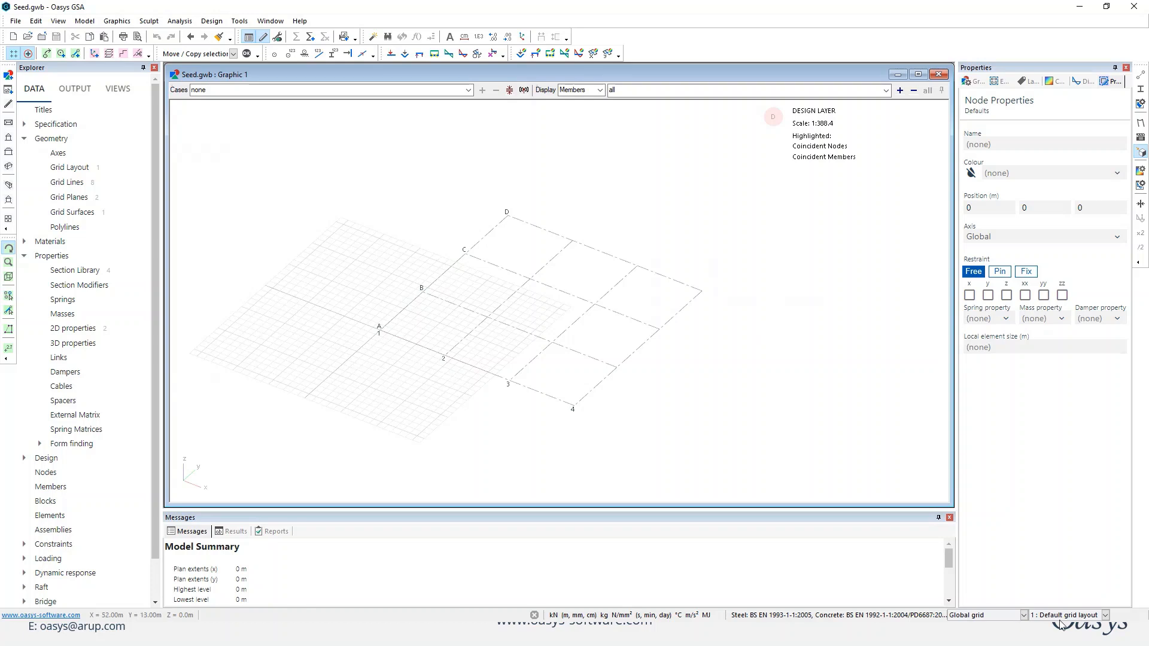
left_click(1024, 615)
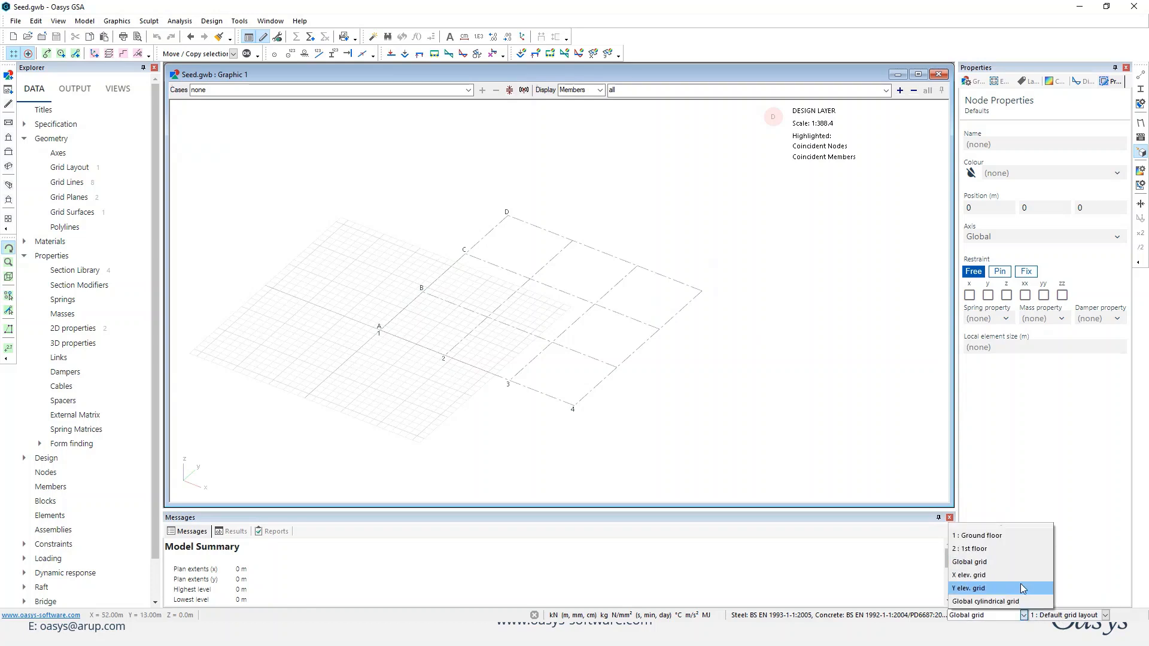
left_click(981, 549)
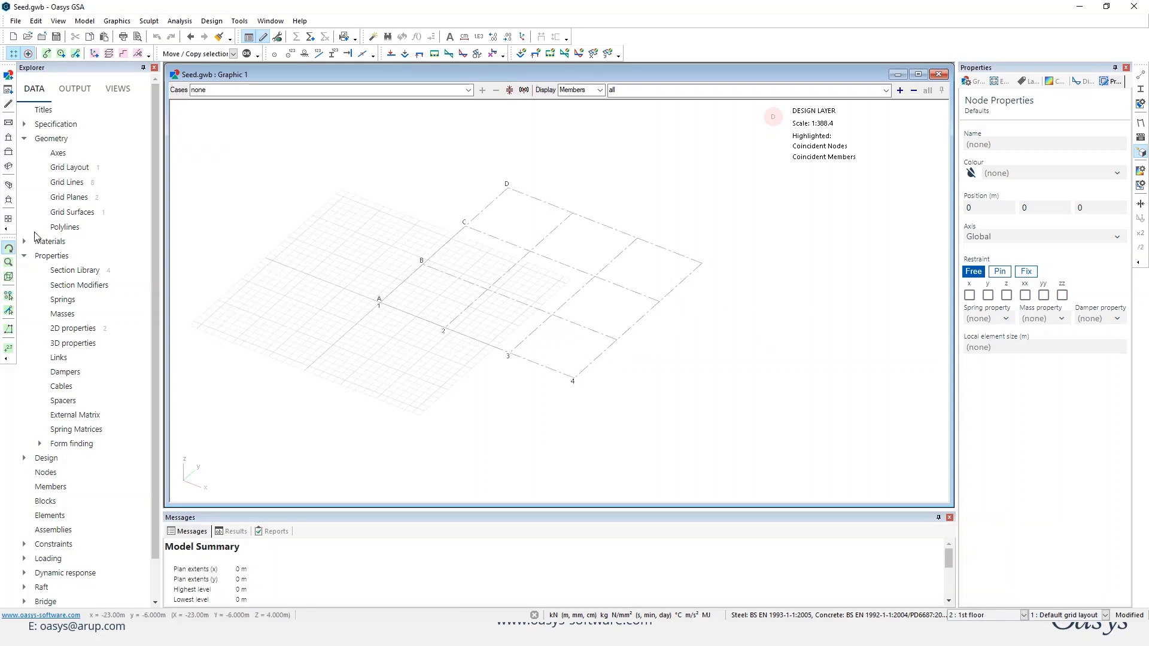
Set the default property for new 1D members to Primary and hide the drawing grid.
left_click(75, 53)
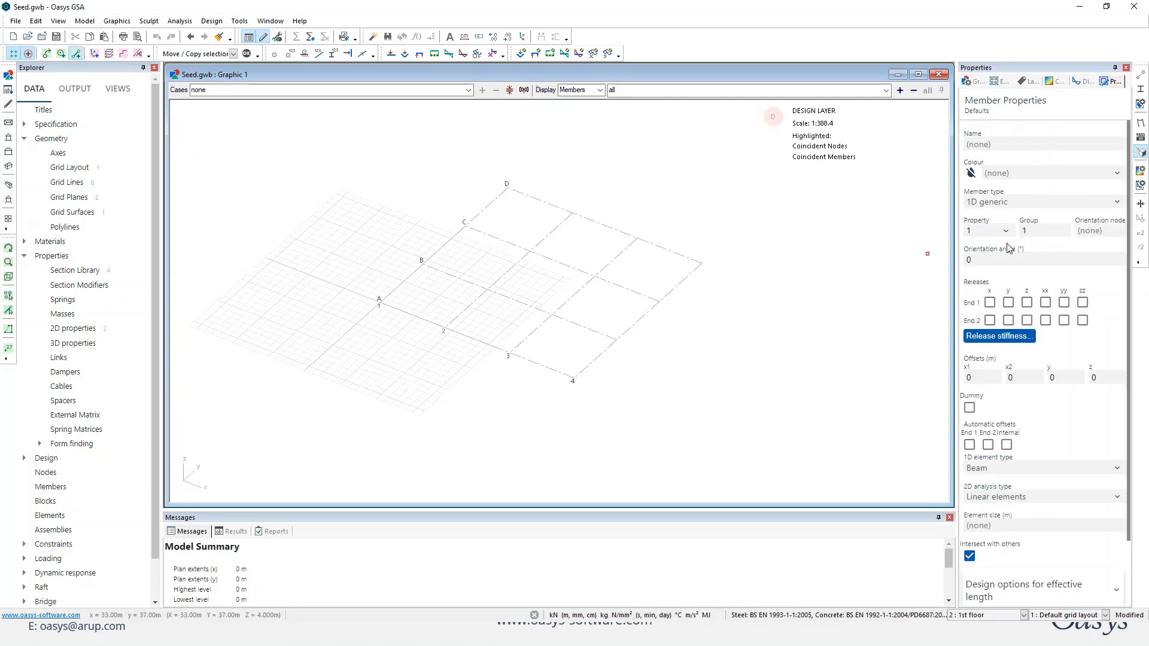
left_click(1005, 231)
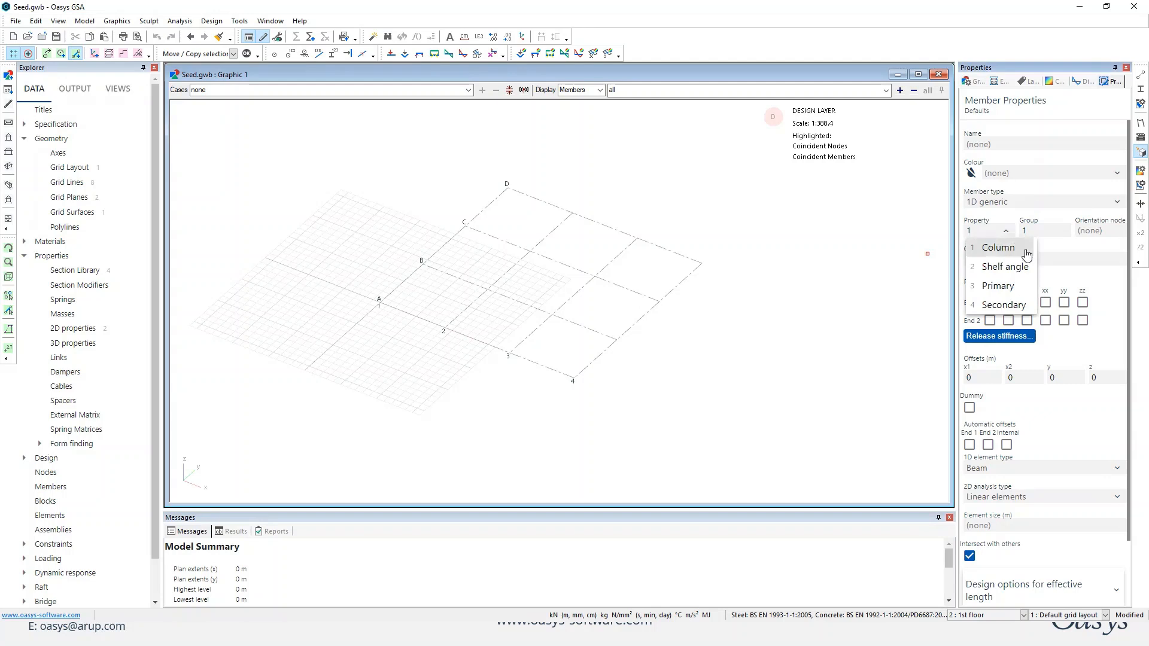
left_click(1011, 286)
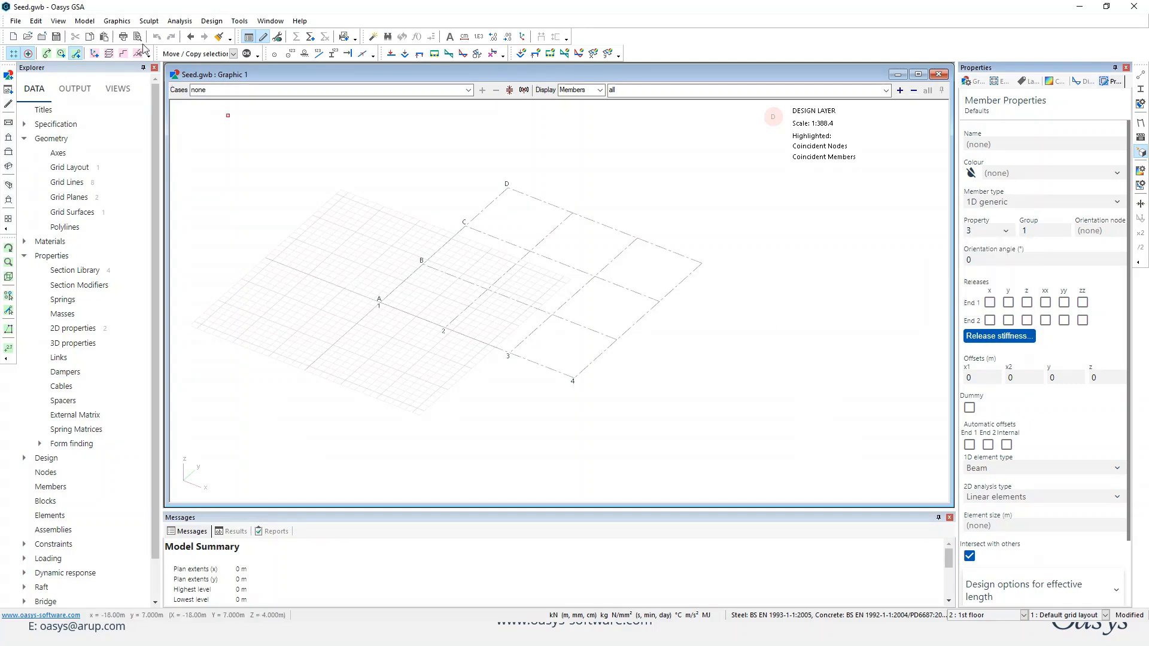
left_click(12, 53)
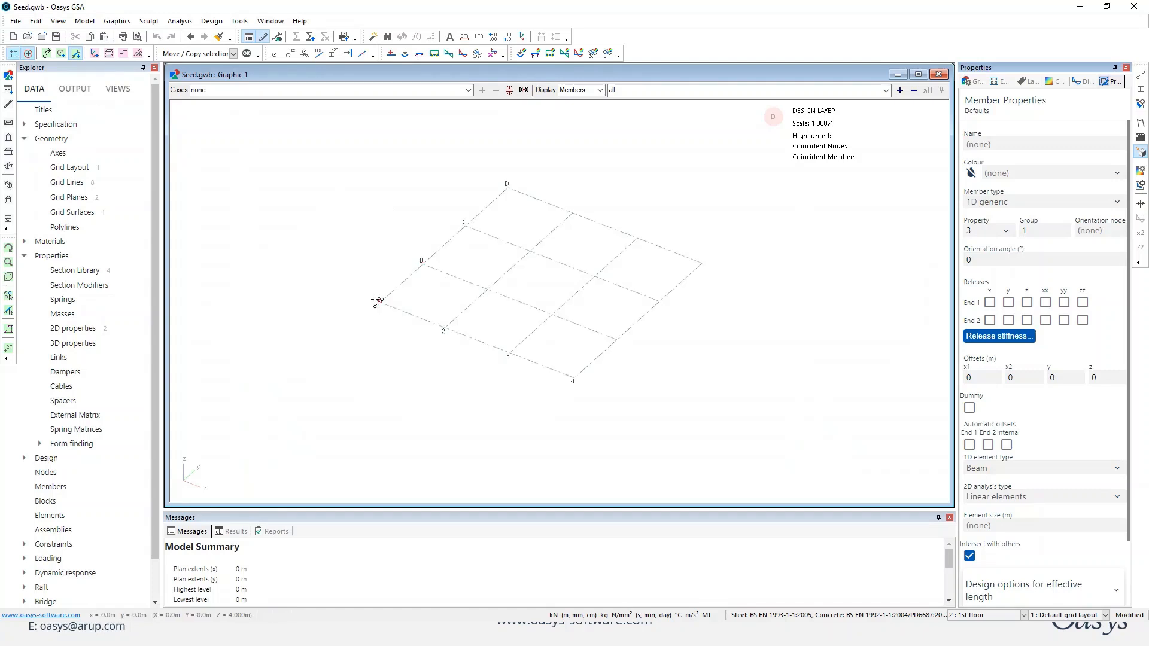
Draw three primary beam members along grid line A, spanning between grid lines 1, 2, 3 and 4.
left_click(378, 302)
left_click(443, 330)
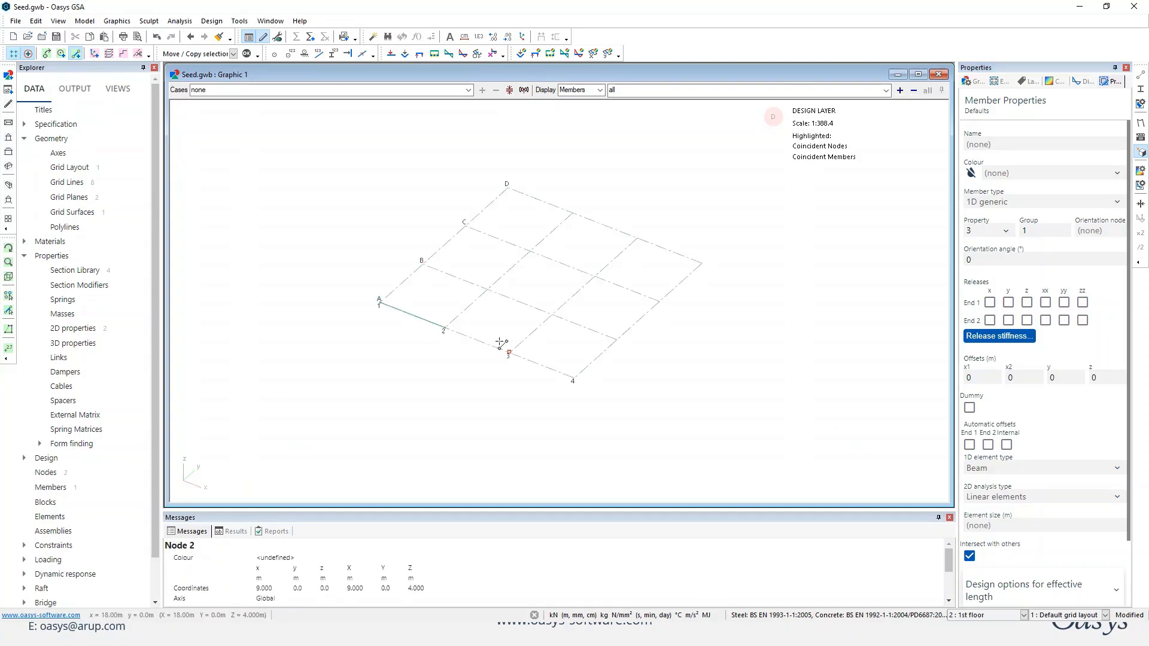
left_click(510, 356)
left_click(573, 381)
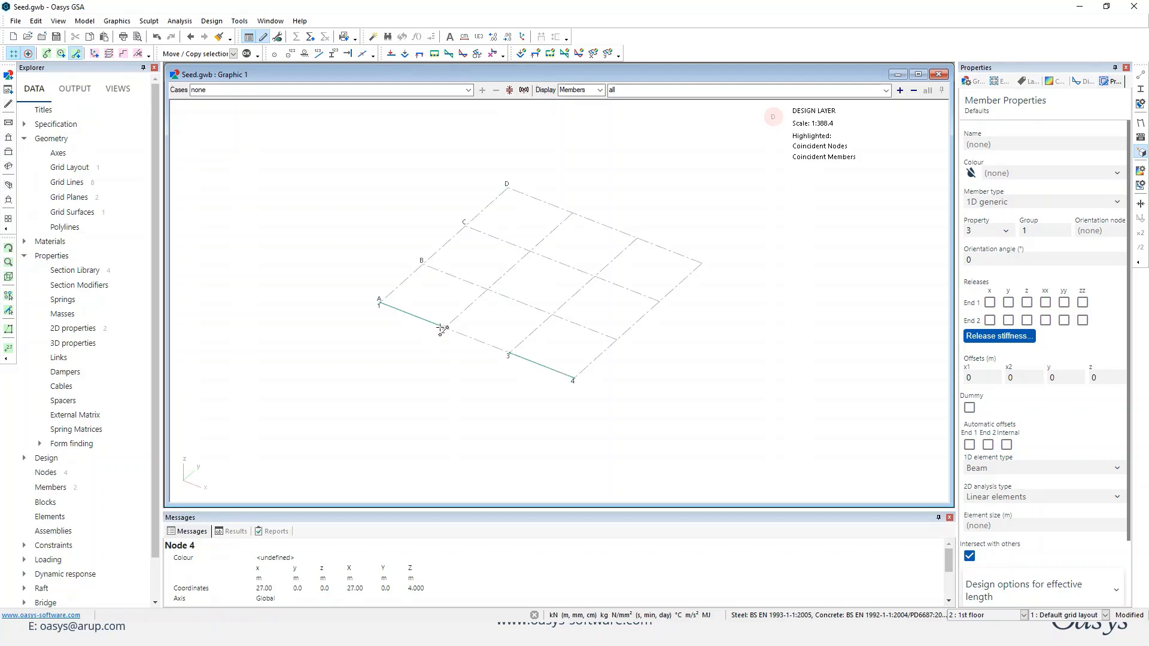
left_click(504, 352)
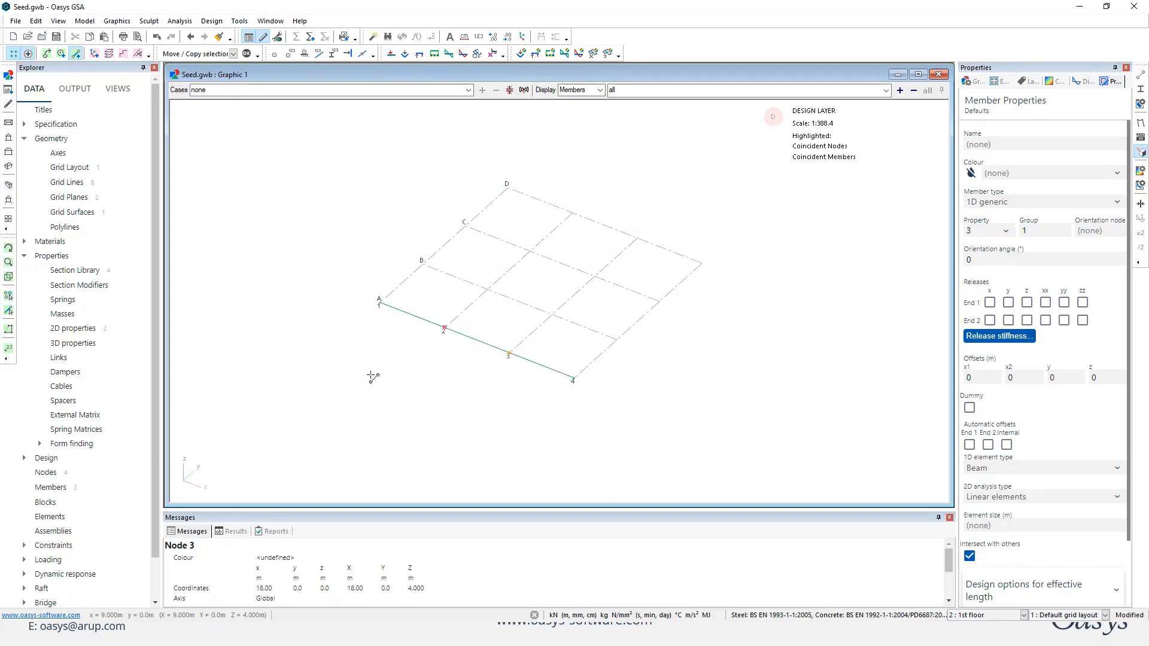
Copy the three beams on grid line A 3 times with a 9 m shift in y.
left_click(12, 315)
left_click_drag(297, 284, 594, 415)
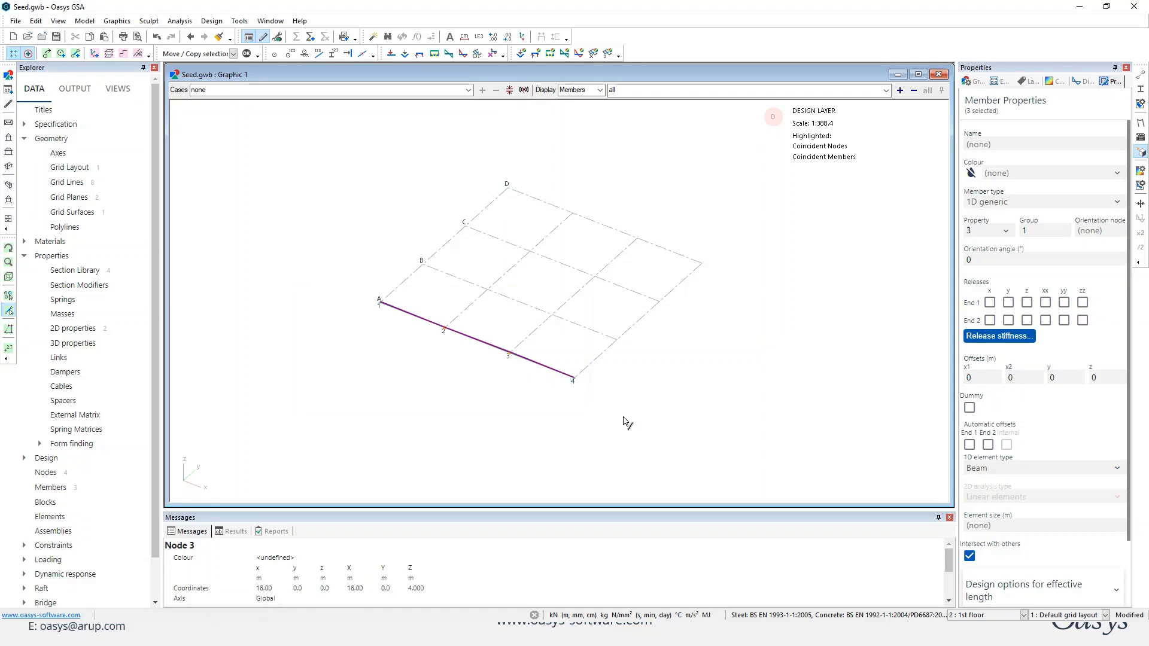
left_click(247, 53)
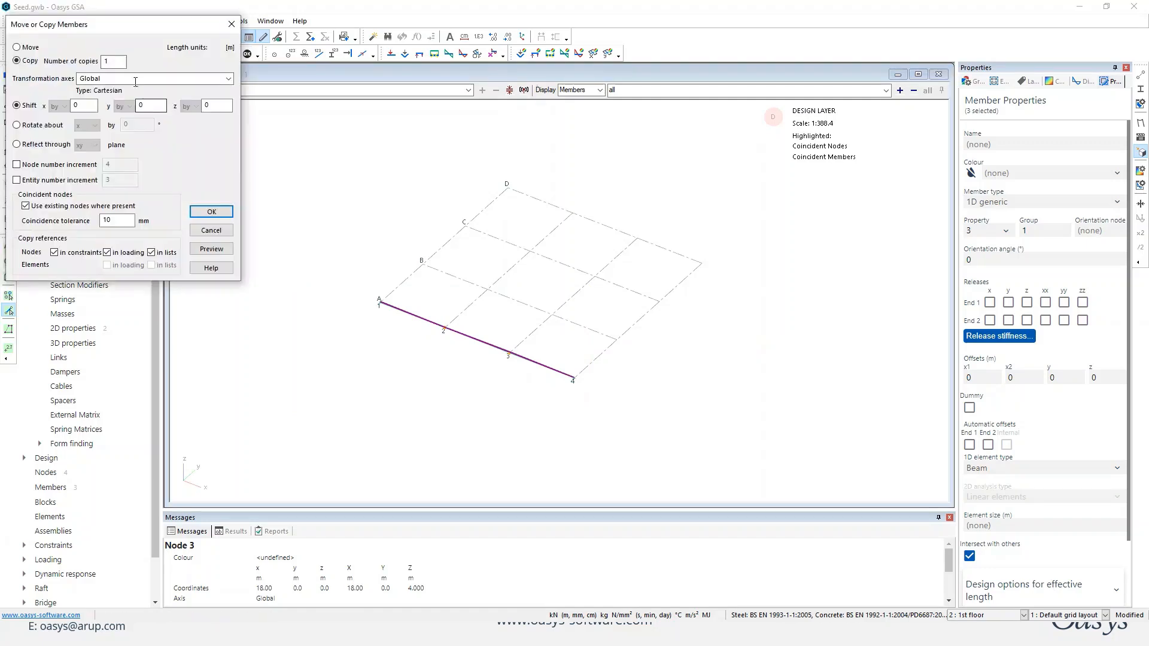
double_click(114, 61)
type("3")
left_click(142, 105)
left_click(226, 254)
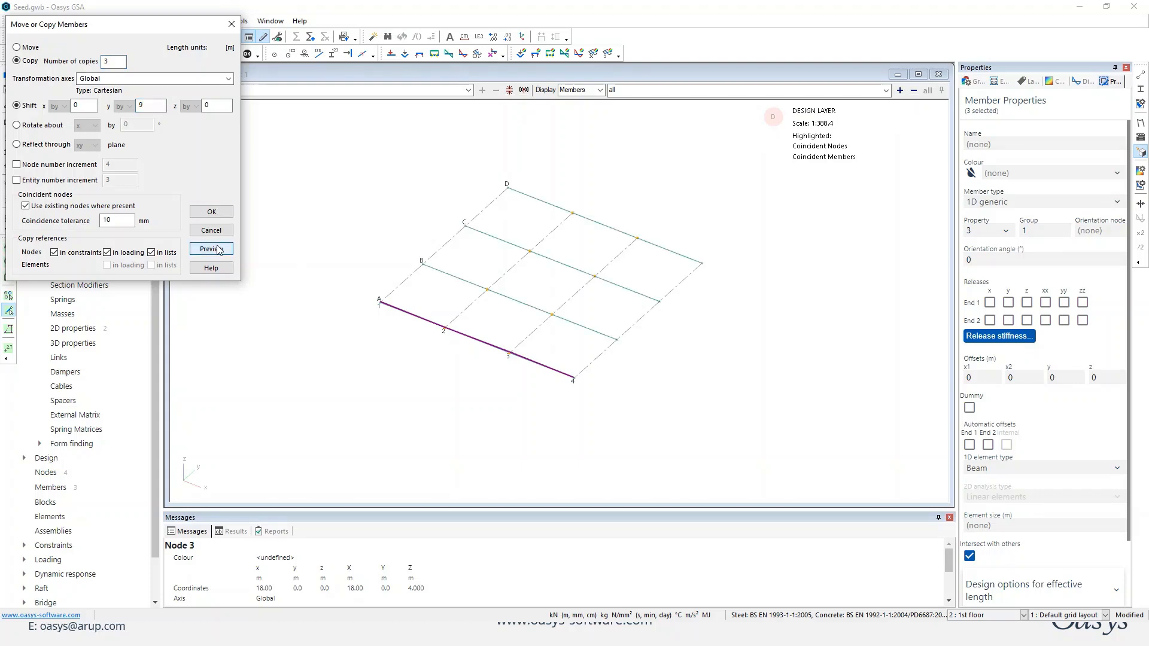
left_click(226, 214)
Deselect the copied beams and set the default member property to Secondary.
middle_click_drag(431, 332, 490, 367)
left_click(723, 352)
middle_click_drag(724, 352, 719, 424)
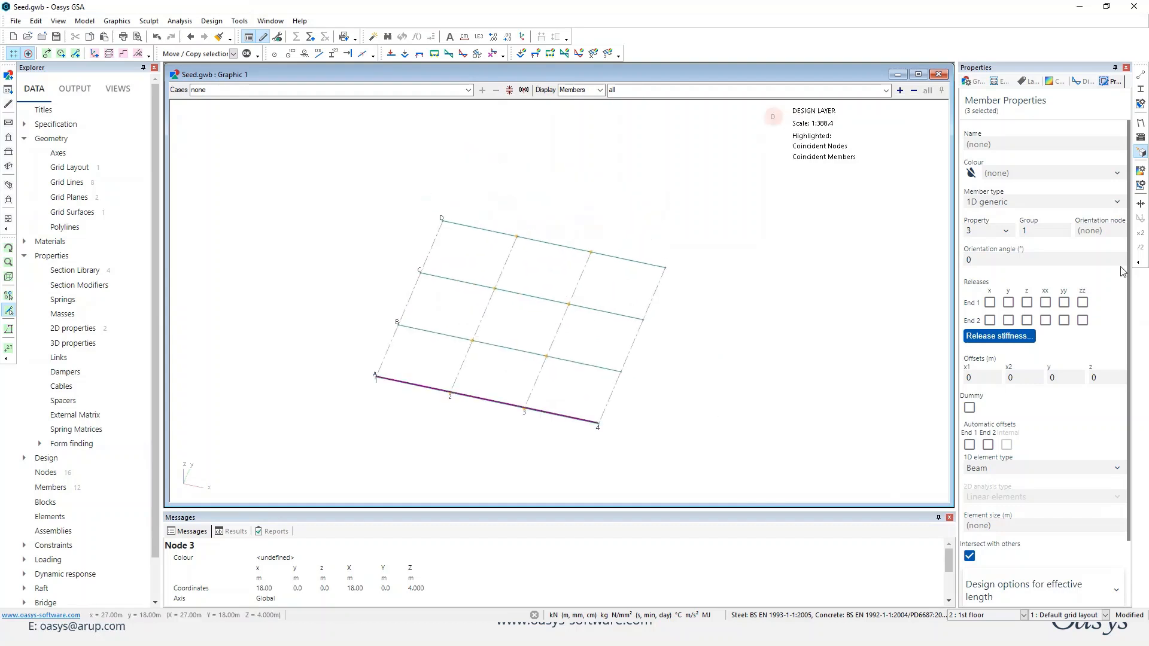
left_click(1005, 231)
left_click(799, 272)
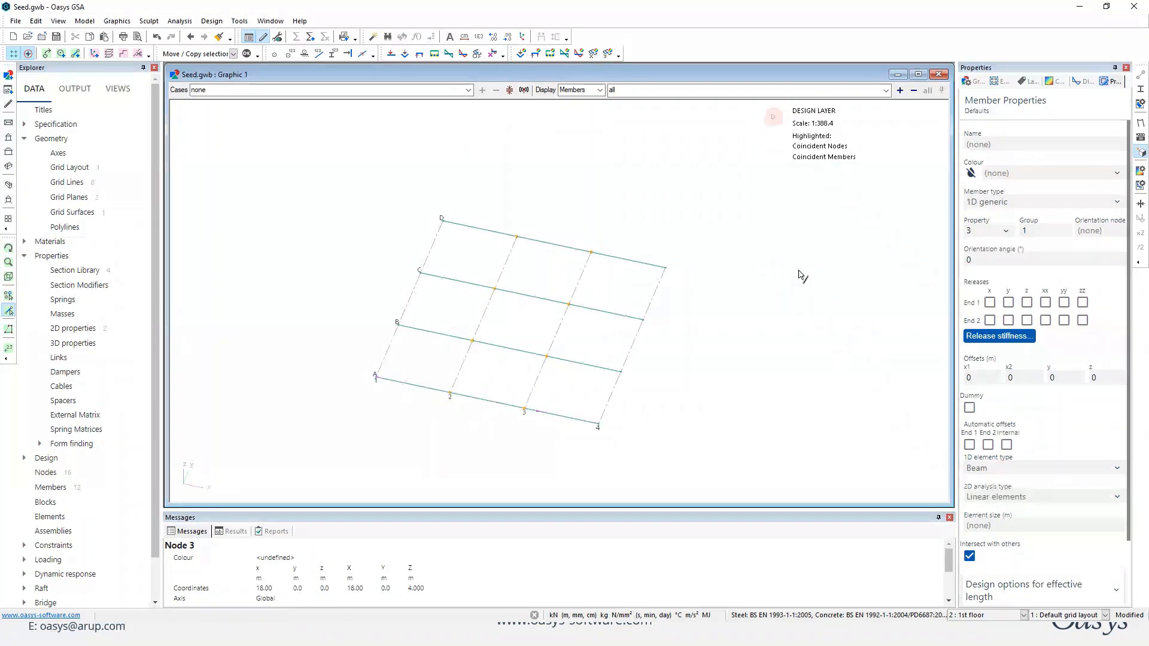
left_click(1007, 231)
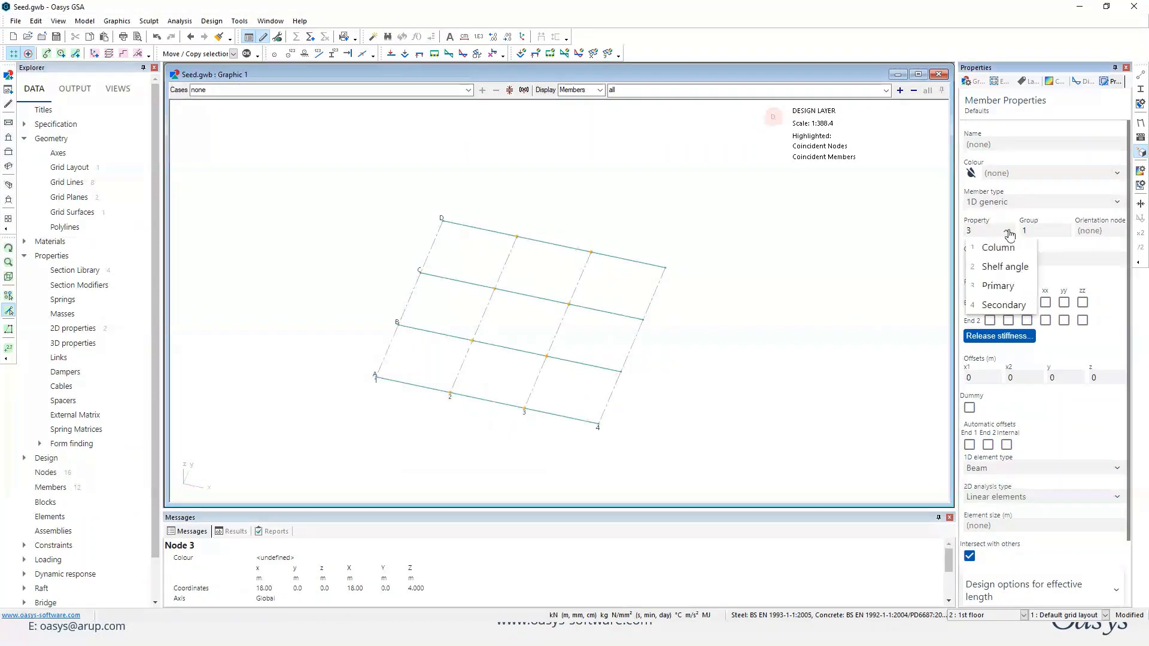
left_click(993, 305)
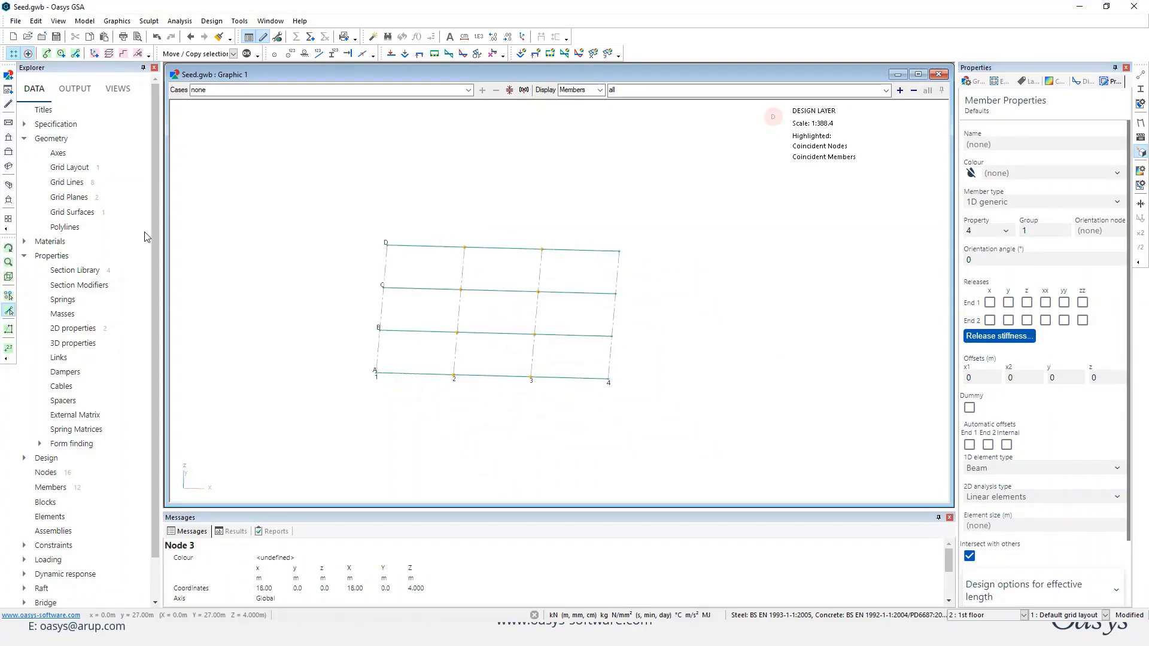
Add a string of secondary beam members through the four nodes on grid line 1.
left_click(9, 295)
left_click_drag(334, 226, 410, 418)
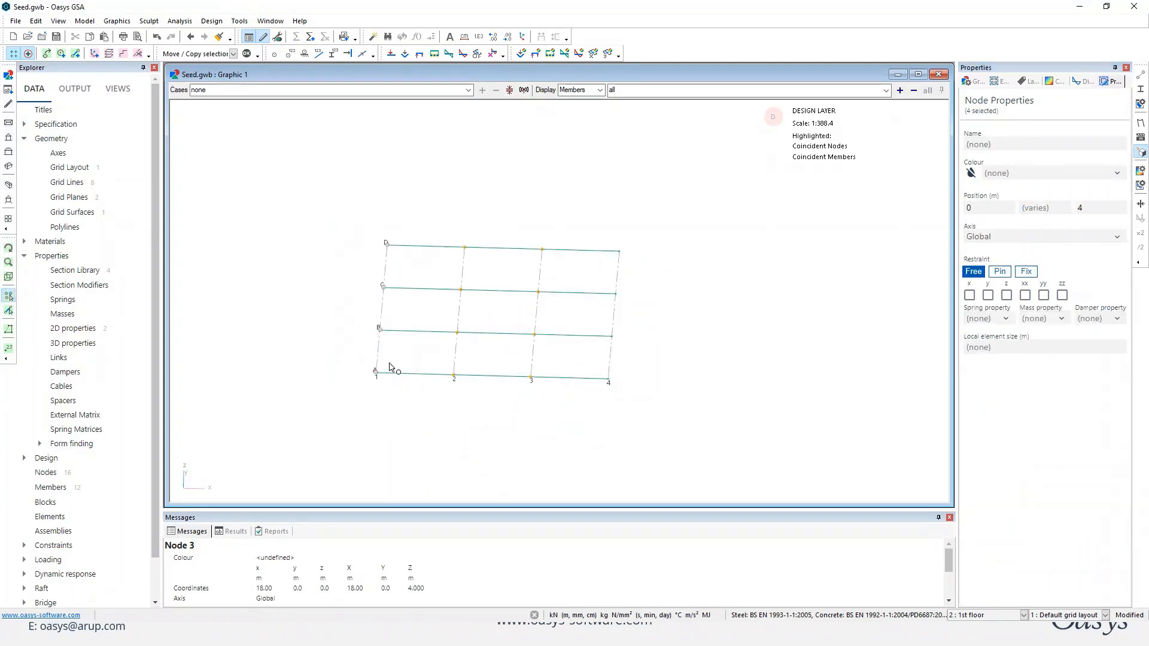
left_click(124, 55)
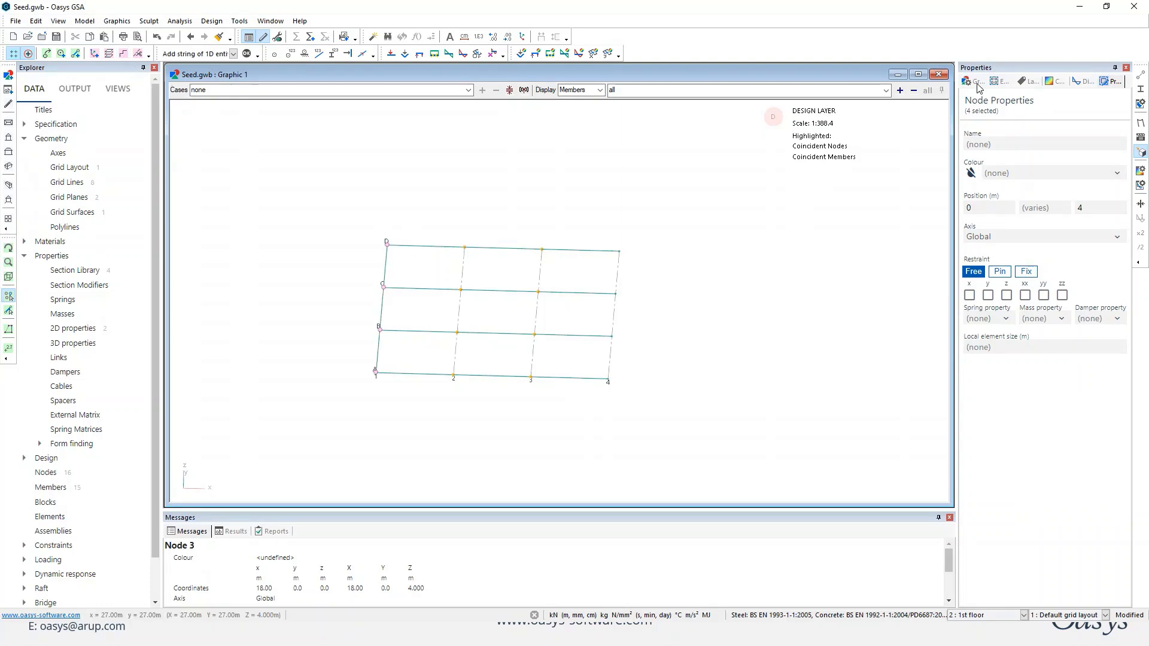
Colour the displayed elements by property.
left_click(976, 84)
left_click(1123, 216)
left_click(1094, 236)
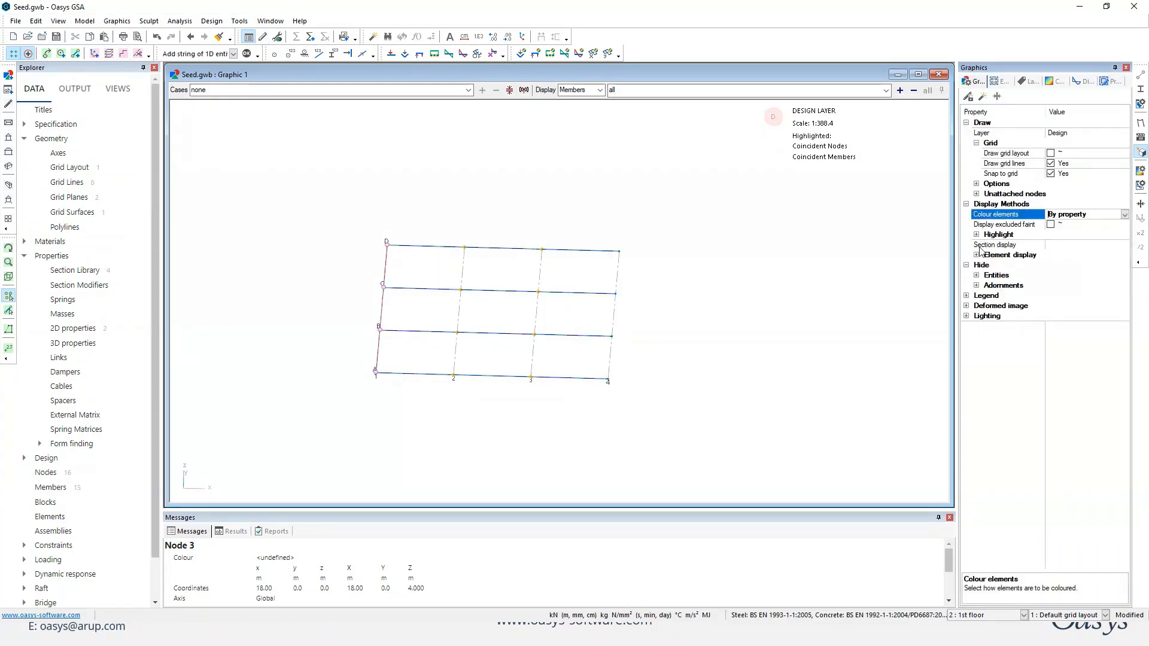
Add strings of secondary beam members through the nodes on grid lines 2, 3 and 4.
left_click_drag(467, 291, 471, 389)
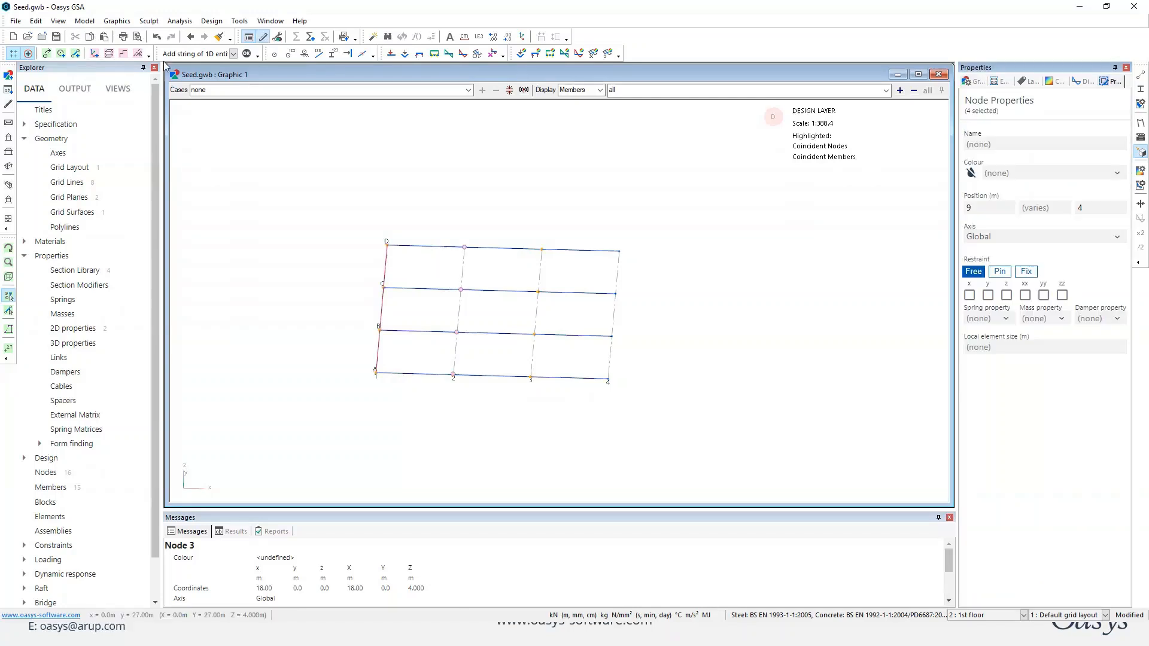
left_click(123, 54)
left_click_drag(520, 246, 552, 382)
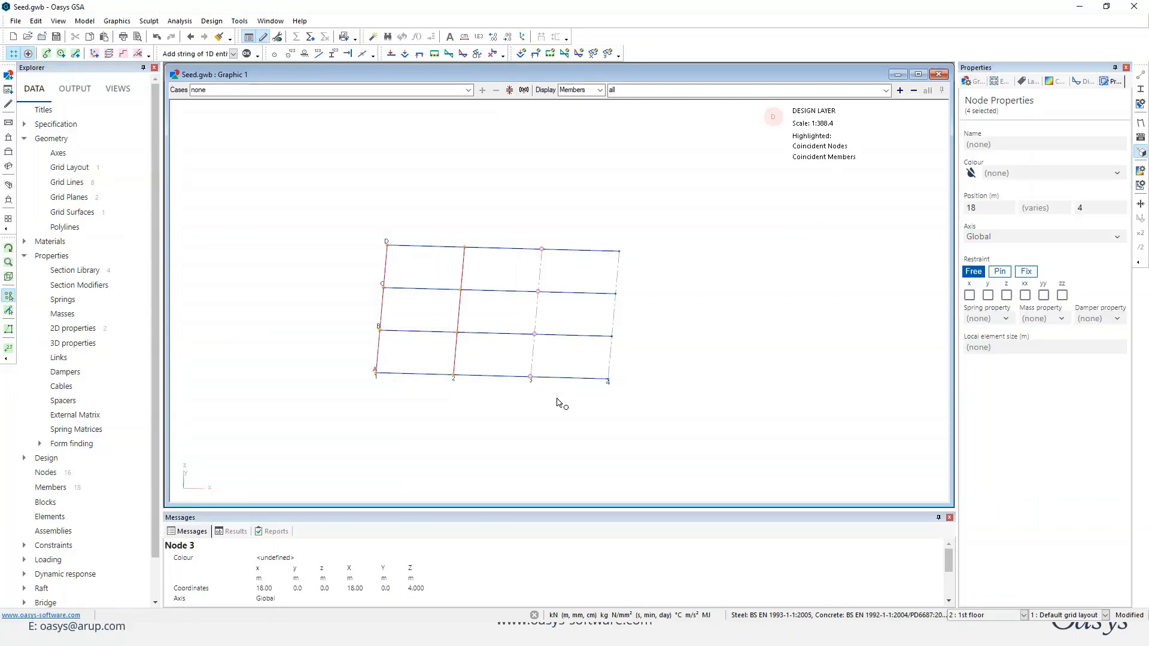
left_click(123, 54)
left_click_drag(565, 226, 663, 445)
left_click(123, 54)
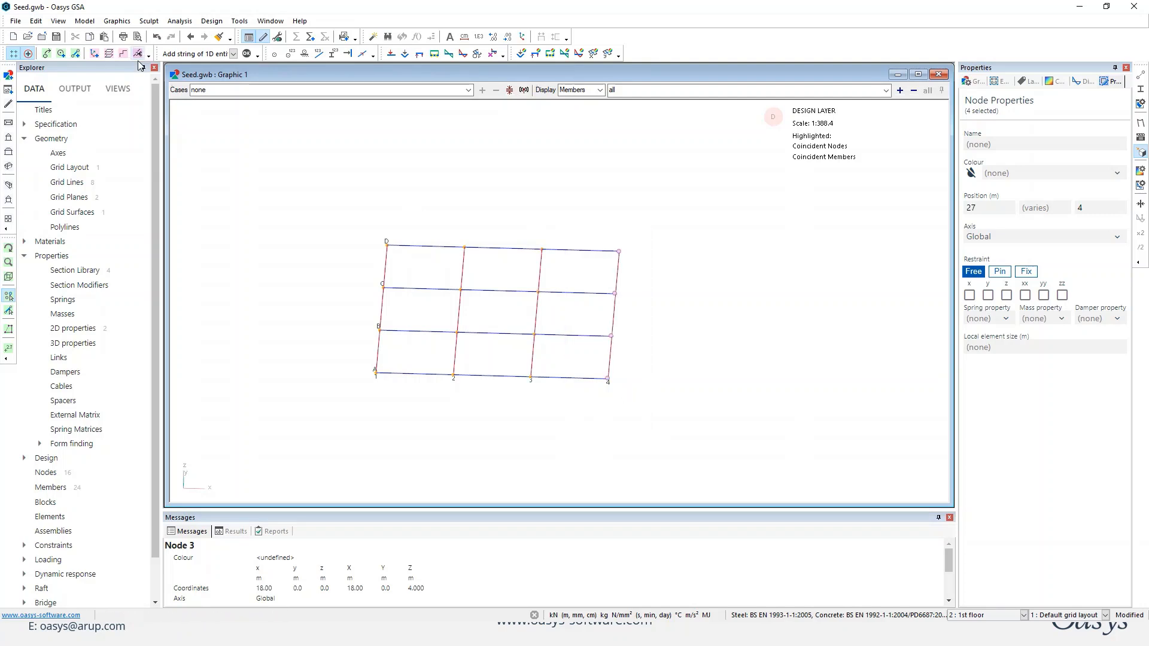
Display the members with their section shapes and set the default member property to Column.
middle_click_drag(661, 352, 633, 341)
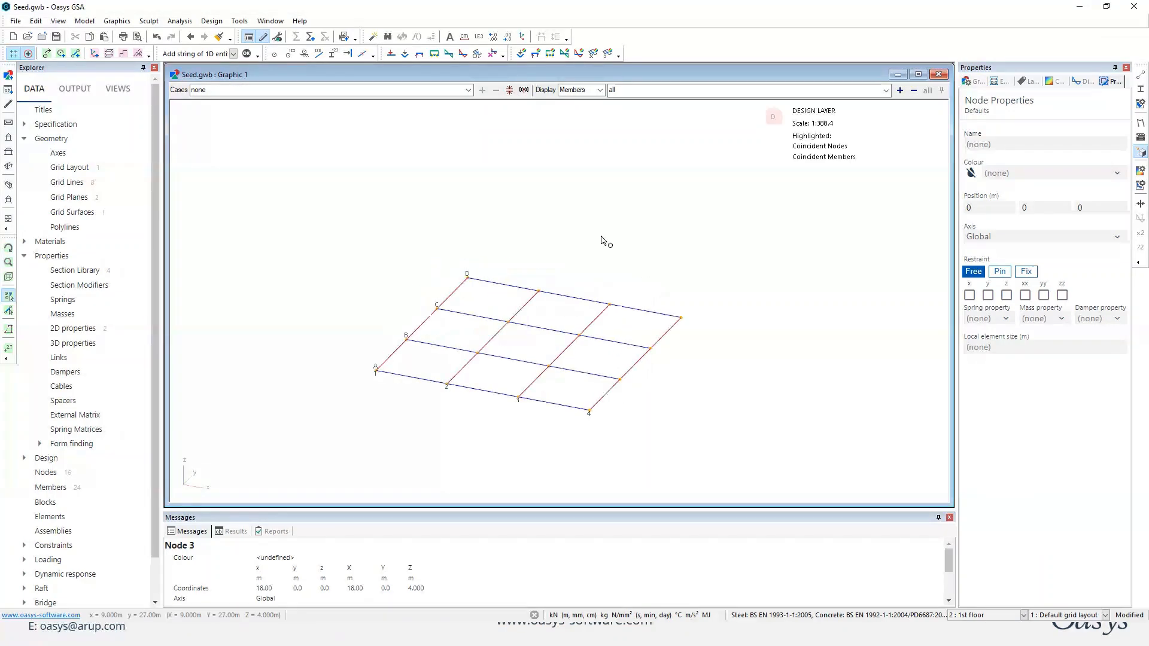
left_click(76, 54)
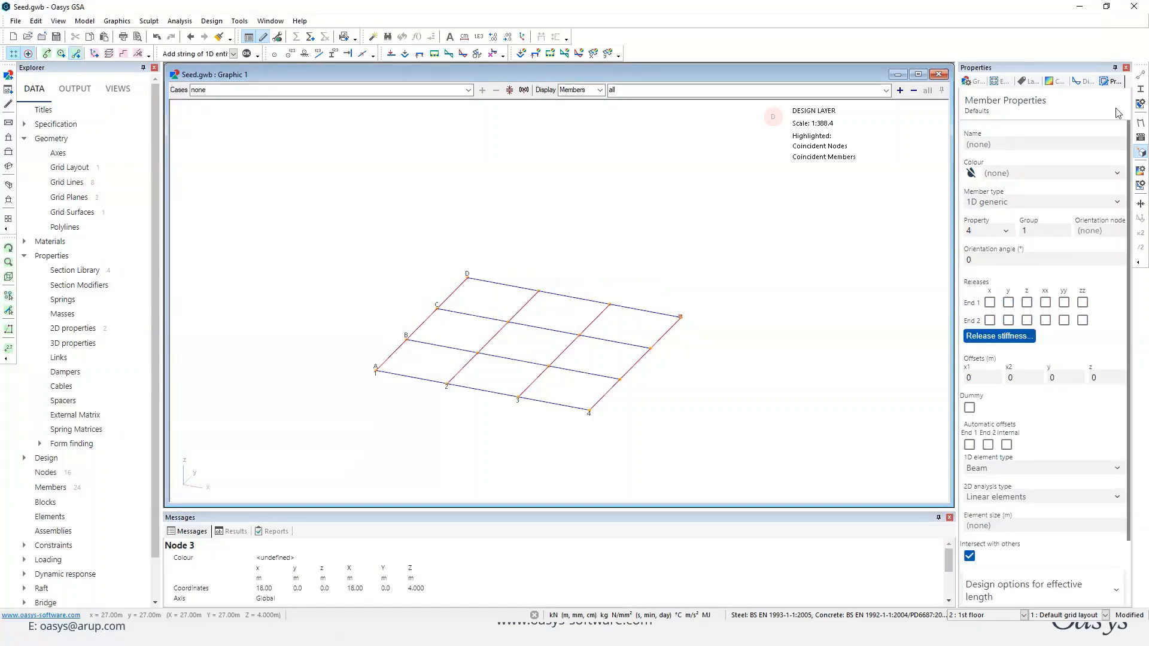
left_click(1141, 87)
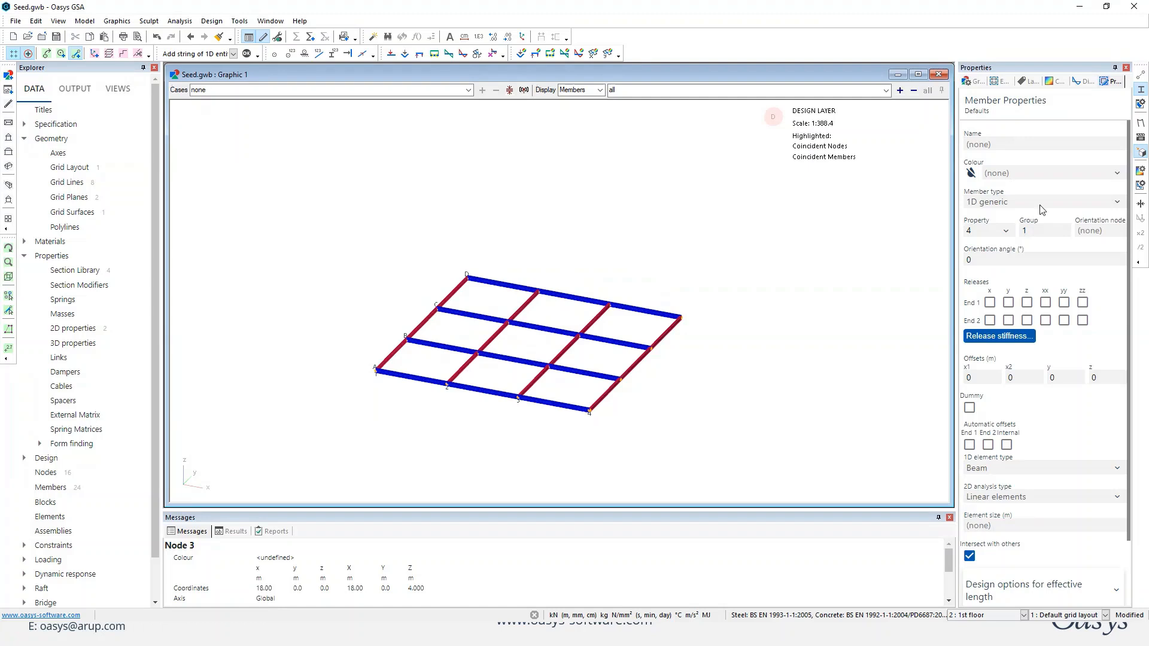
left_click(1006, 231)
left_click(1011, 250)
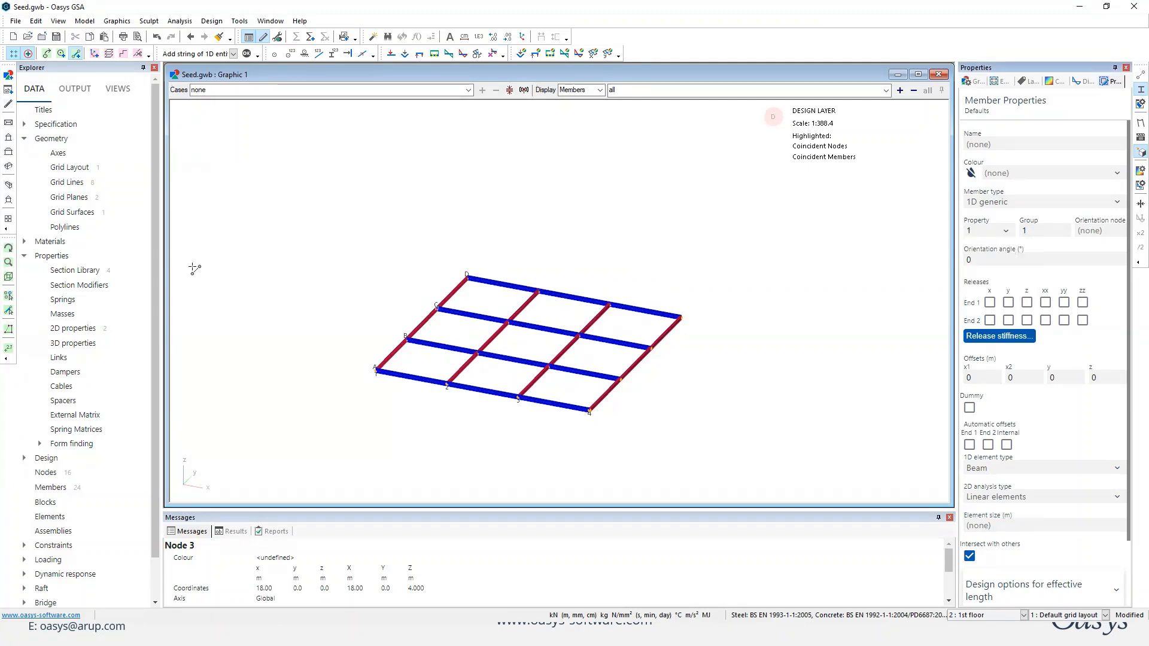
Extrude the twelve perimeter nodes of the floor along z in one increment of -4 m, including 1D members.
left_click(8, 296)
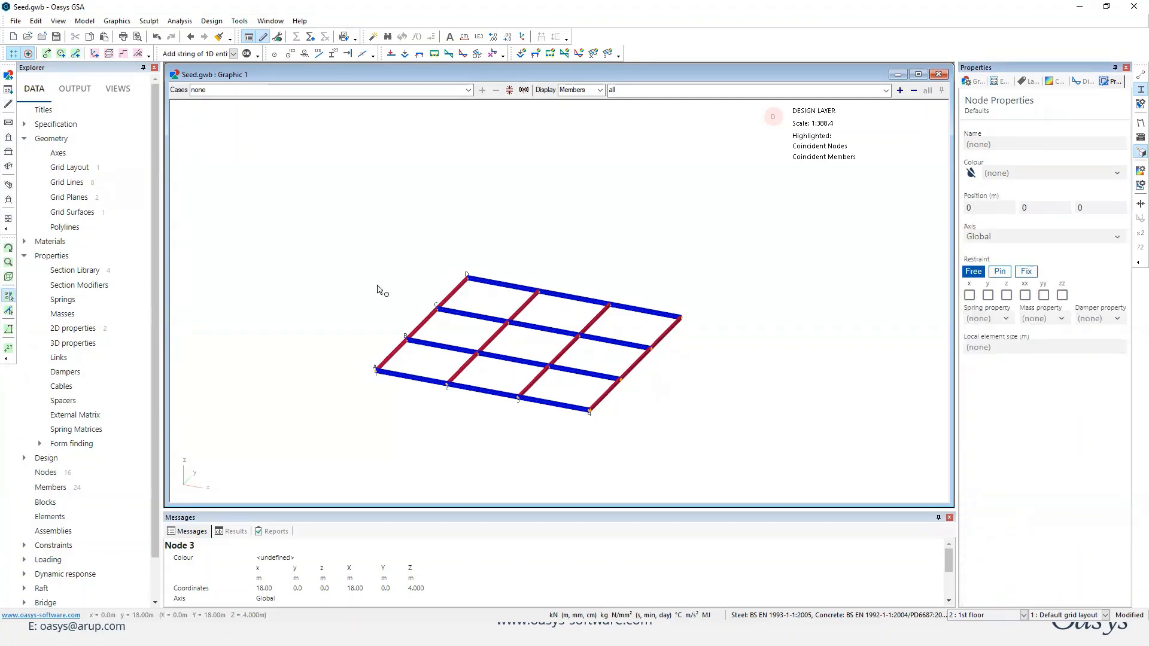
middle_click_drag(363, 244, 392, 268)
left_click_drag(336, 208, 413, 396)
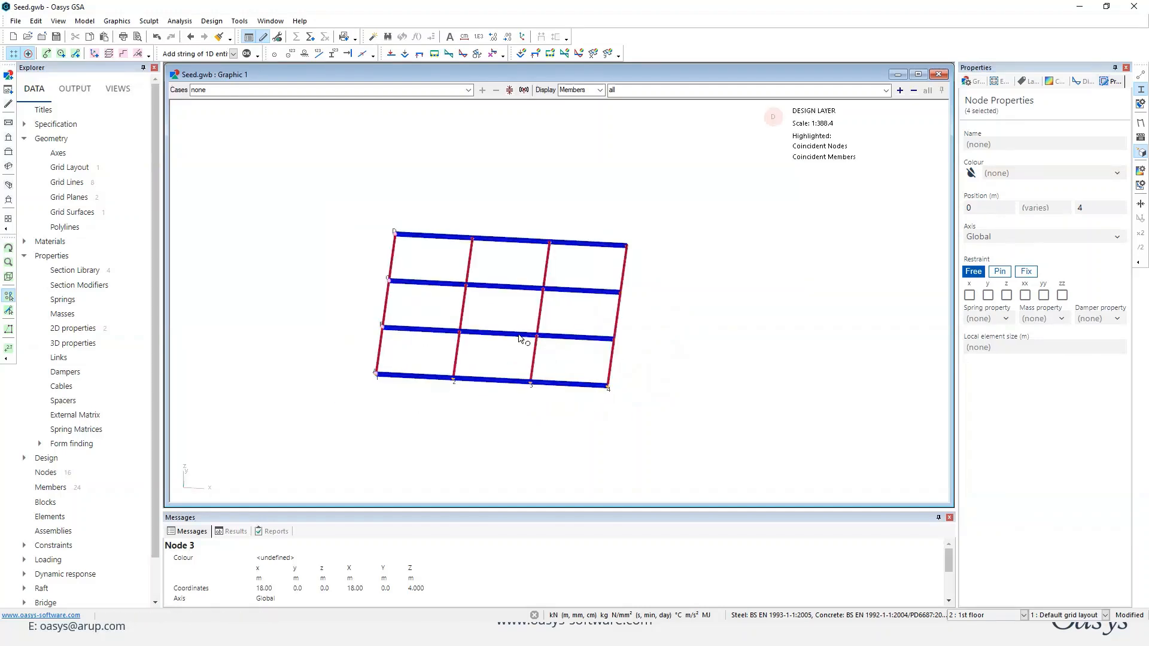
left_click_drag(595, 228, 641, 404, "ctrl")
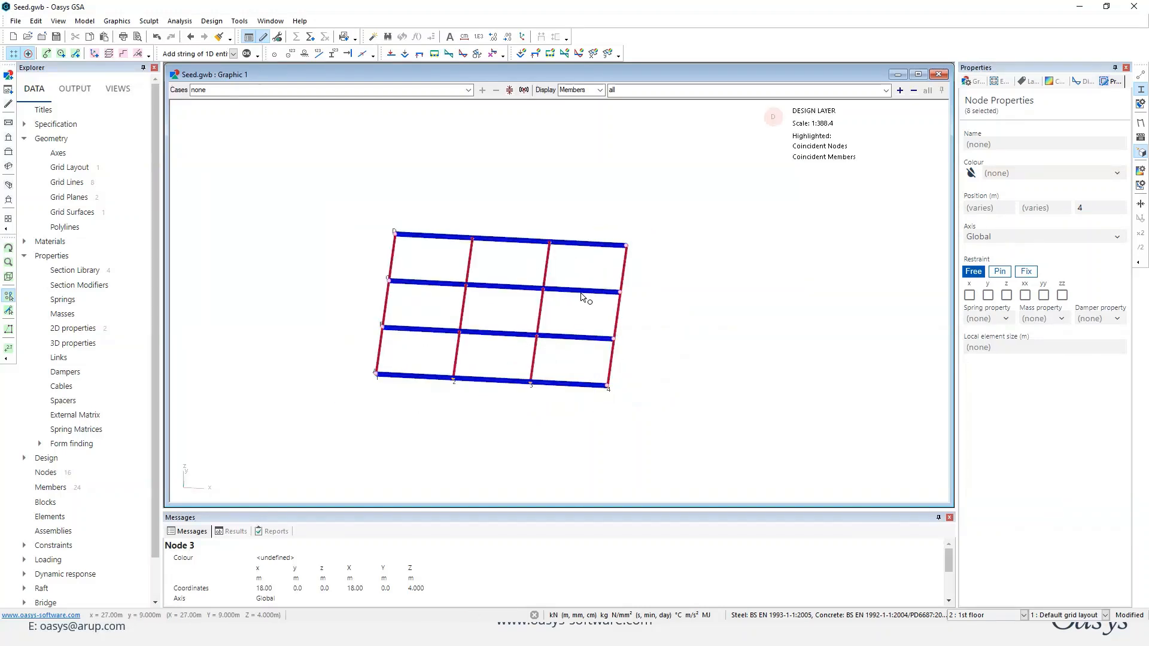
left_click_drag(429, 196, 588, 264, "ctrl")
left_click_drag(542, 358, 413, 416, "ctrl")
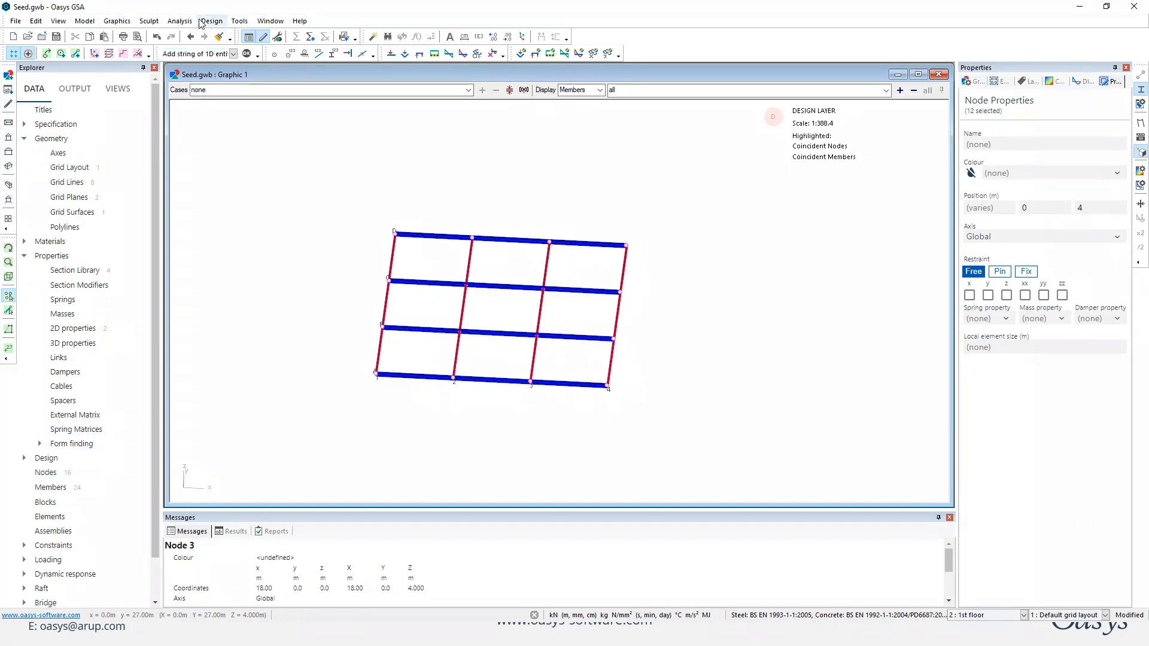
left_click(152, 22)
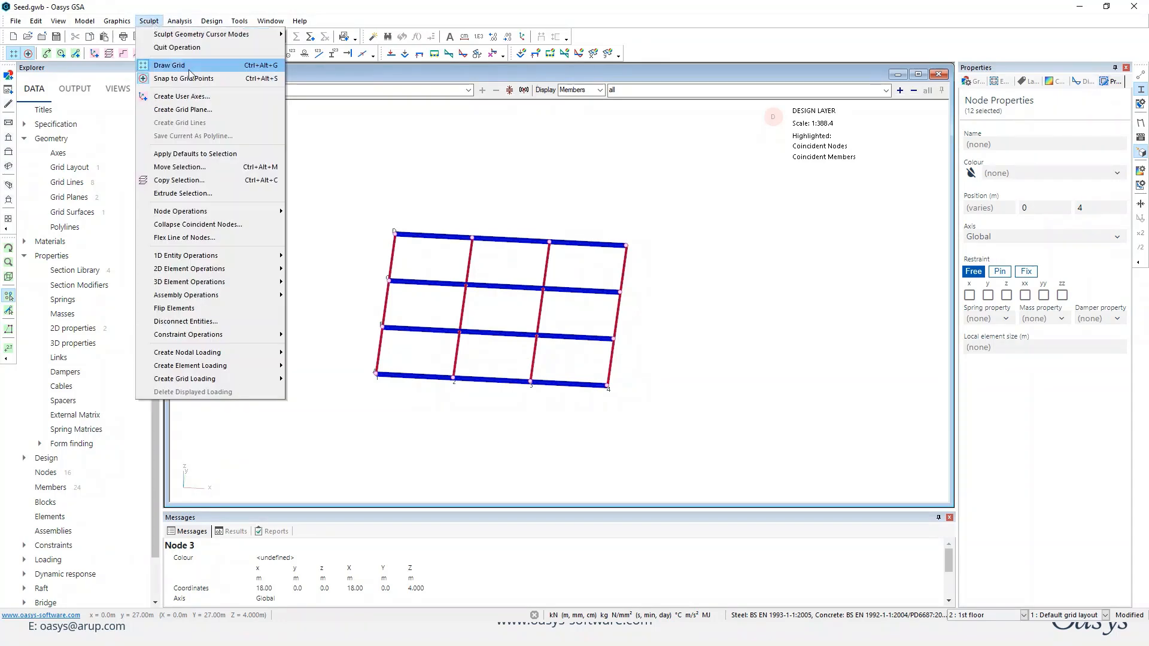
left_click(204, 195)
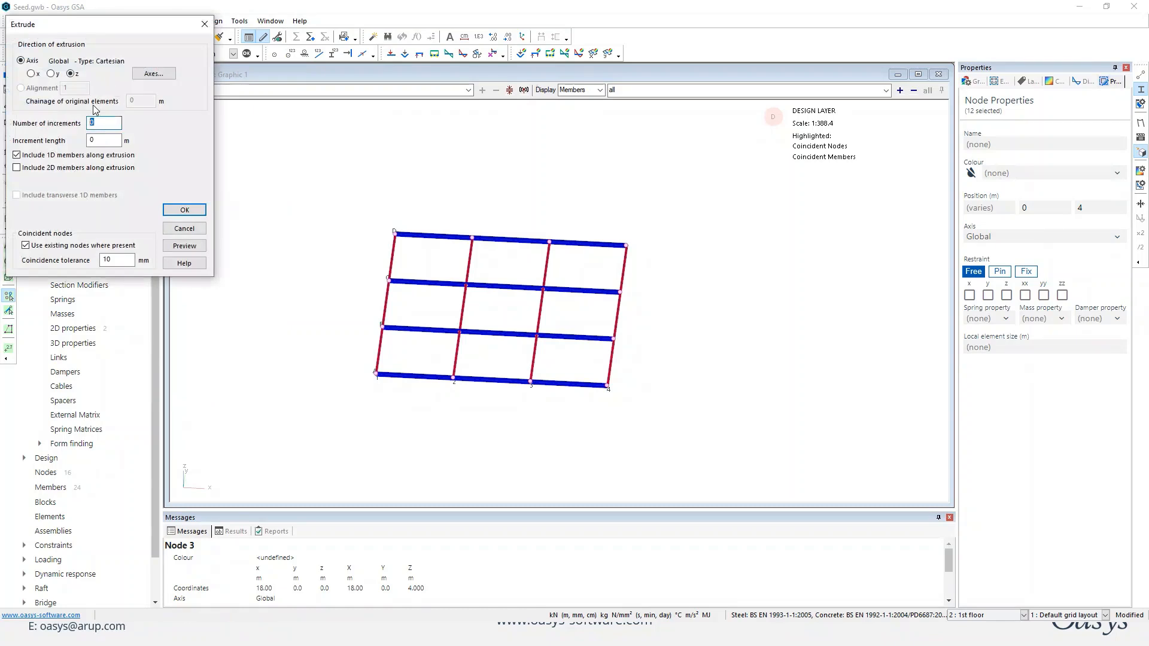
type("1")
key("Tab")
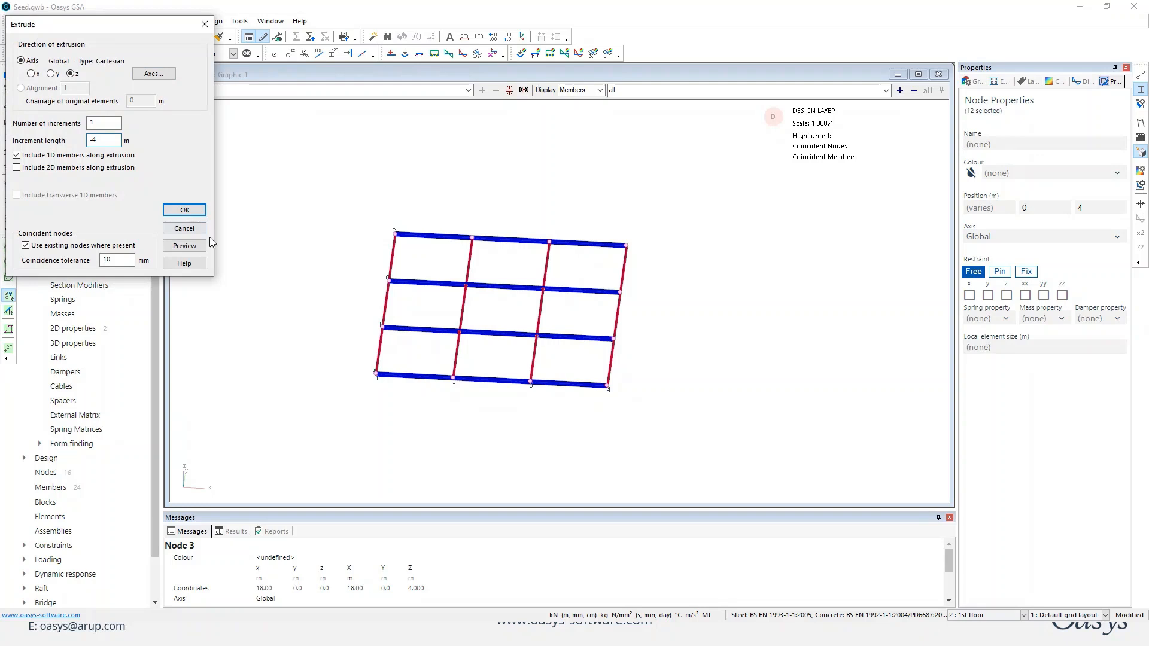
left_click(192, 249)
left_click(193, 211)
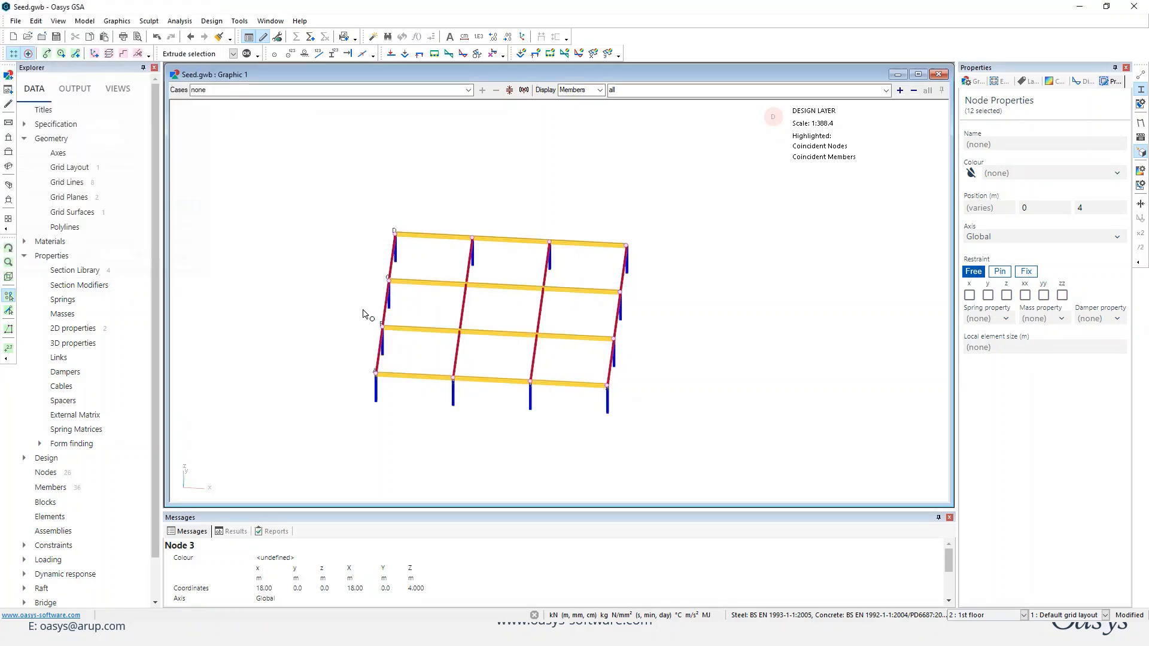
middle_click_drag(678, 438, 656, 423)
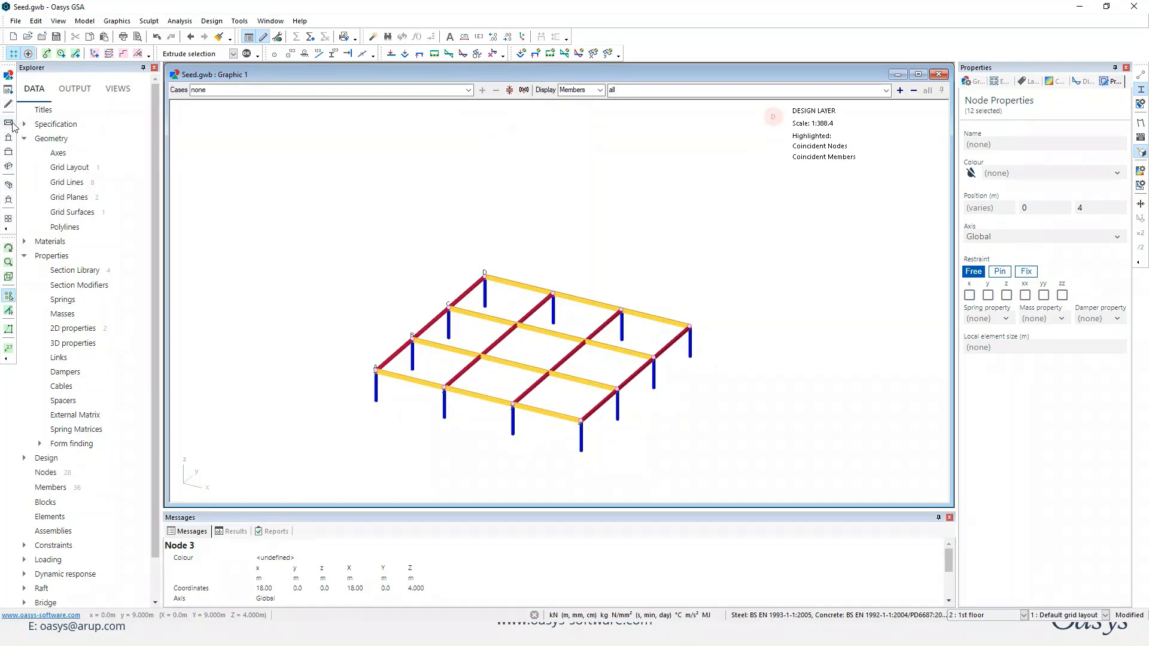
Copy the secondary beams on grid lines 1, 2 and 3, except the central-bay beam on line 2, twice with an x shift of 3 m.
left_click(11, 123)
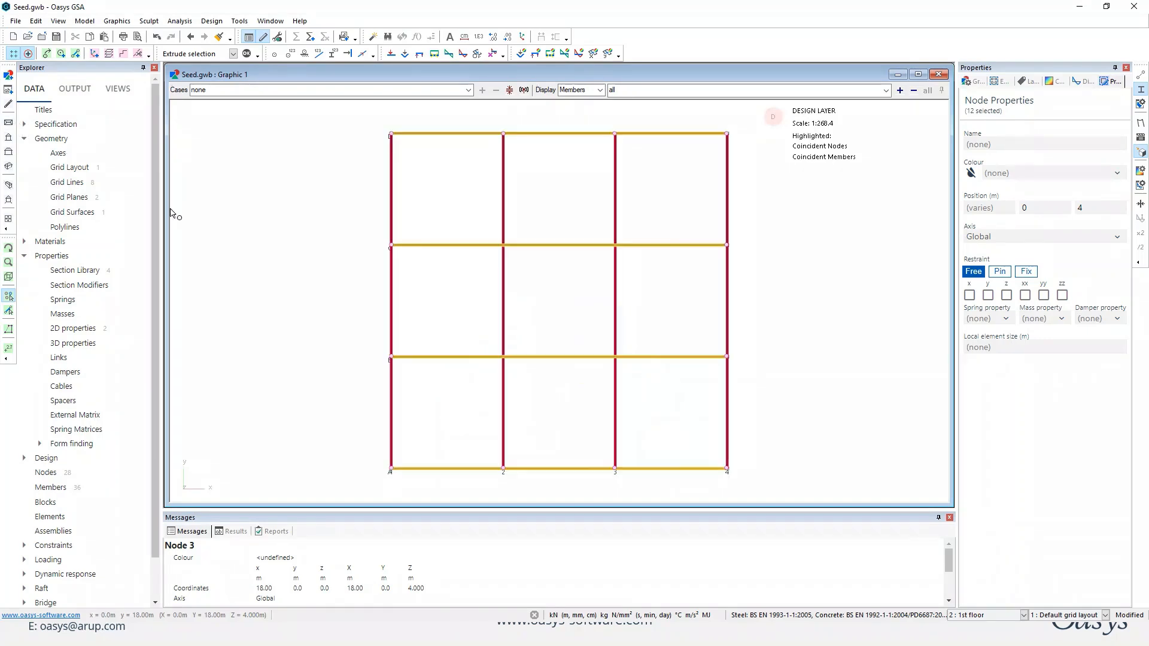
left_click(9, 311)
left_click_drag(646, 174, 372, 215)
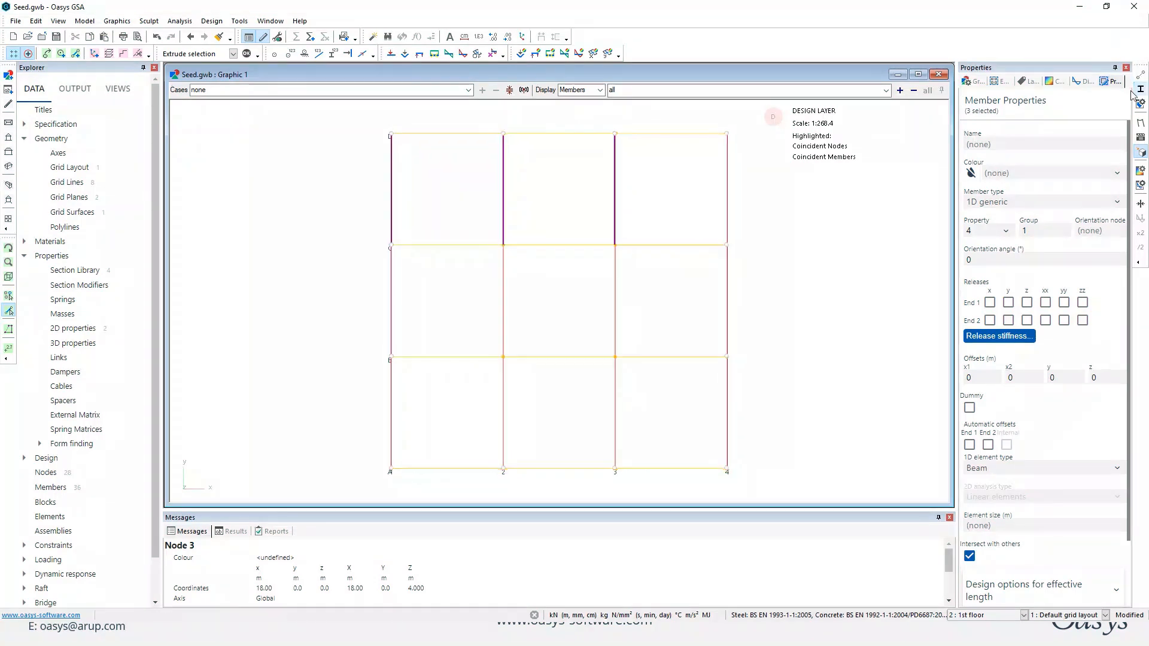
left_click_drag(645, 260, 364, 336)
left_click_drag(530, 274, 470, 315)
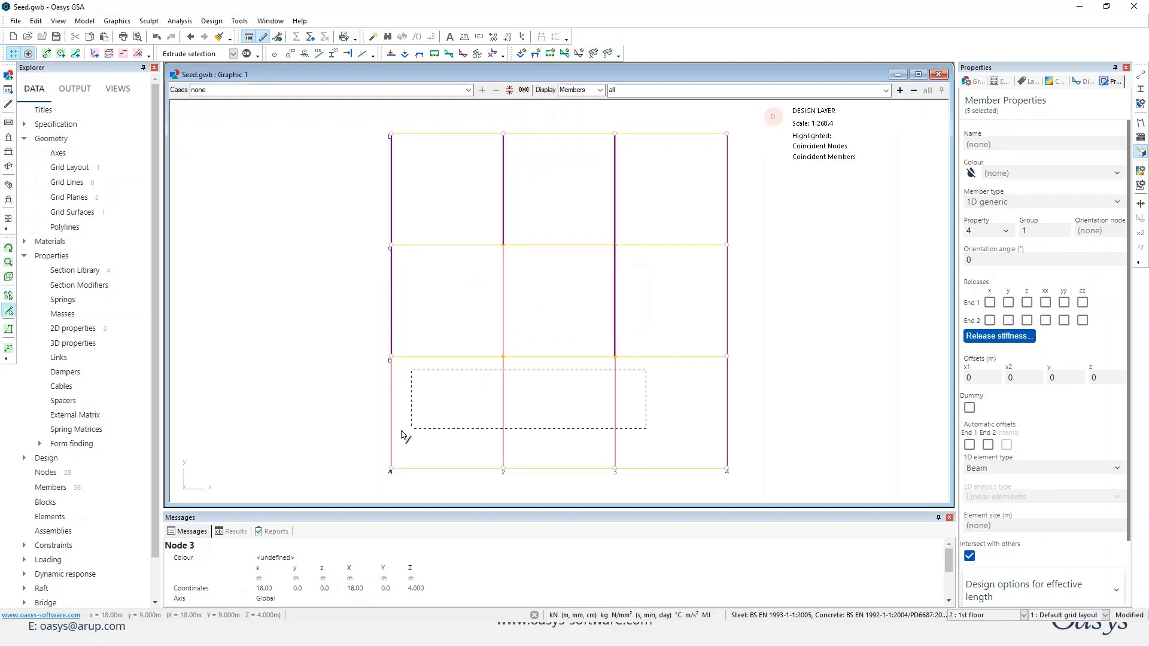
left_click_drag(402, 435, 385, 437)
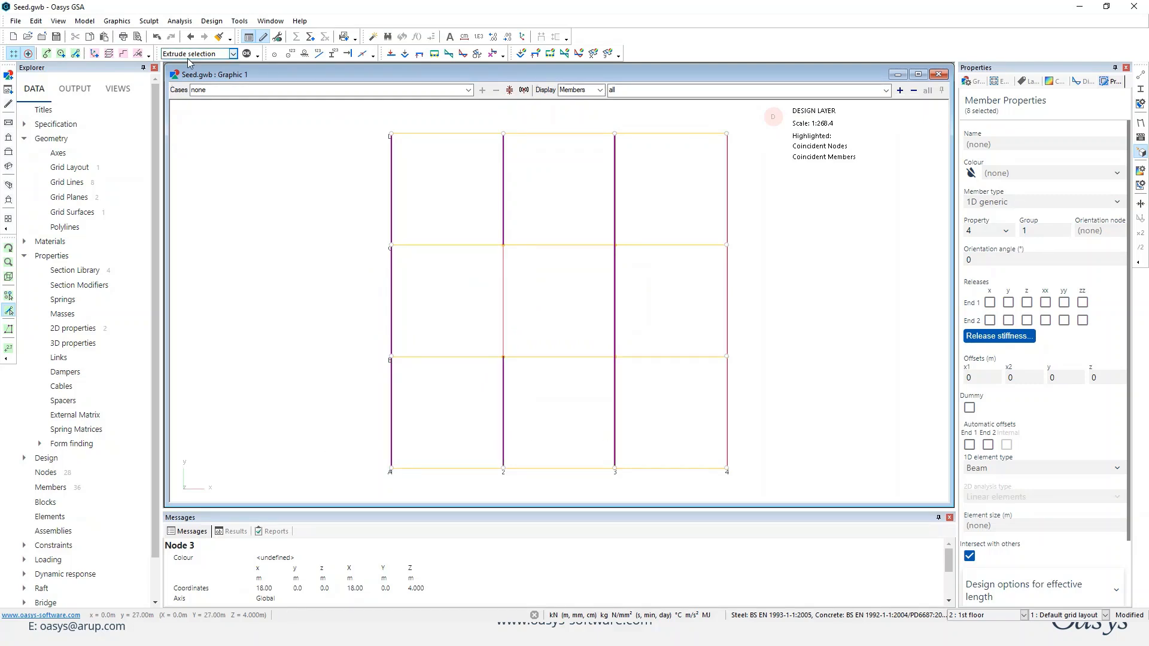
left_click(109, 53)
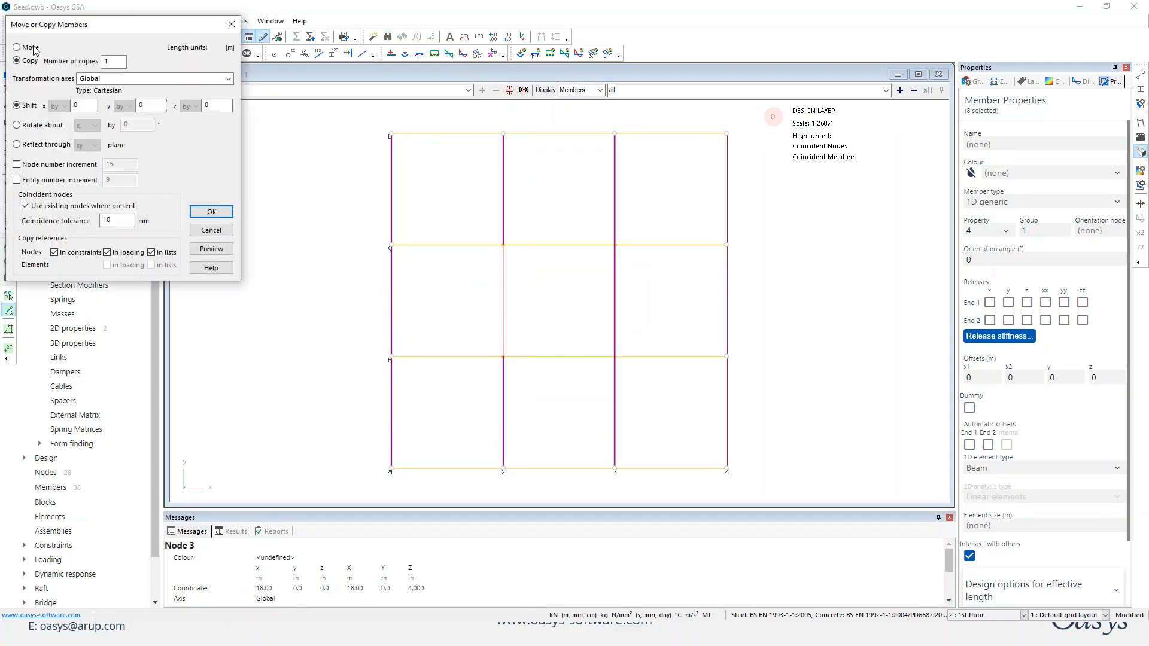
type("2")
key("Tab")
key("Tab")
key("Tab")
type("3")
left_click(211, 249)
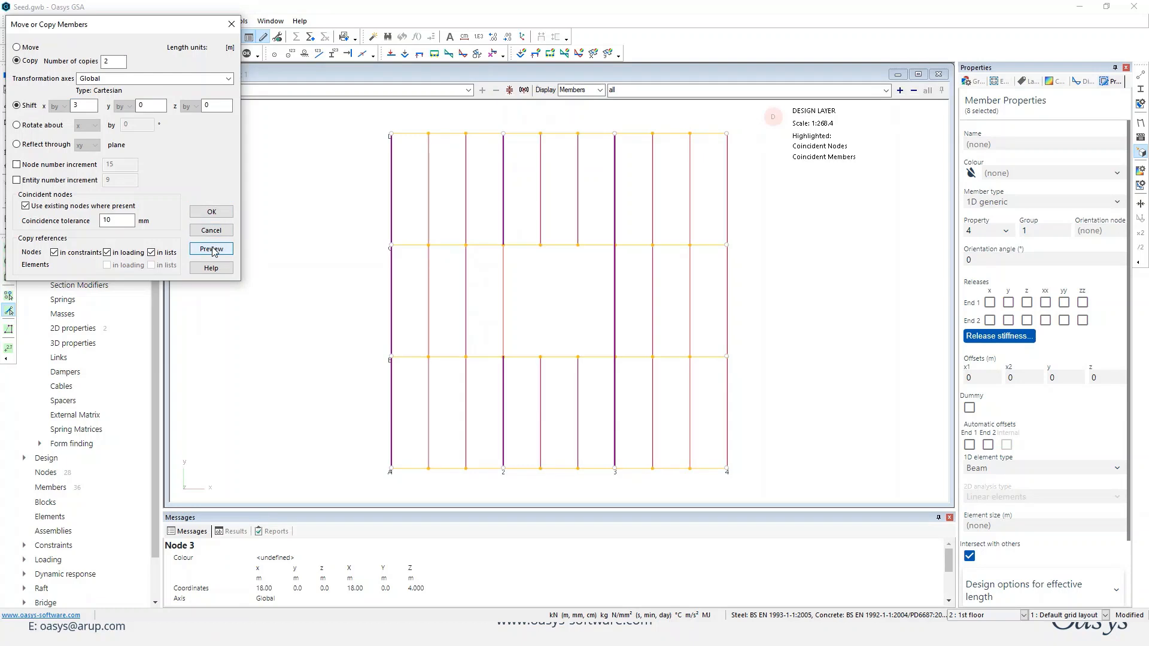
left_click(213, 212)
left_click(822, 309)
Assign property 2 to the four beam members around the central bay.
middle_click_drag(822, 309, 790, 321)
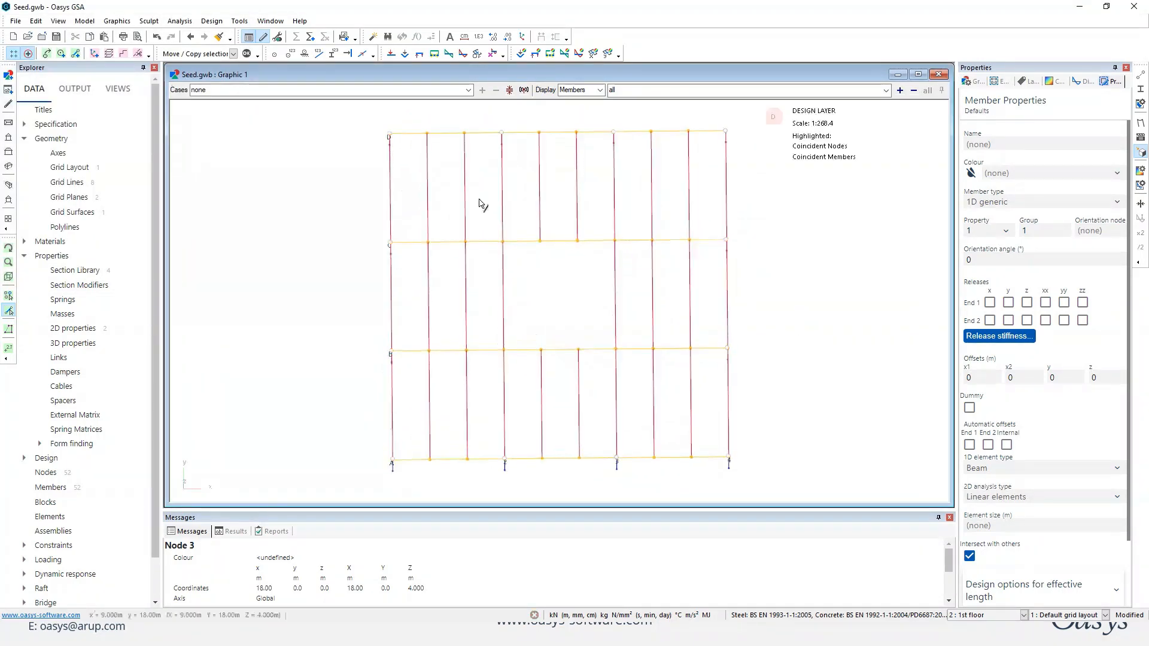
middle_click_drag(535, 273, 444, 297)
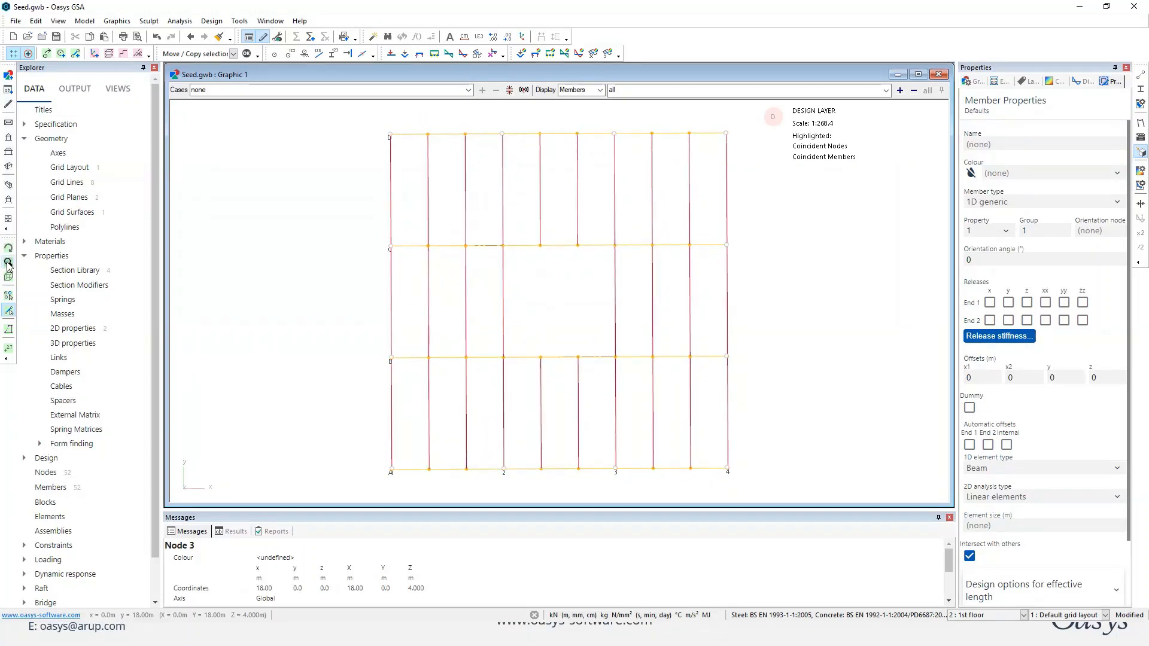
left_click(9, 311)
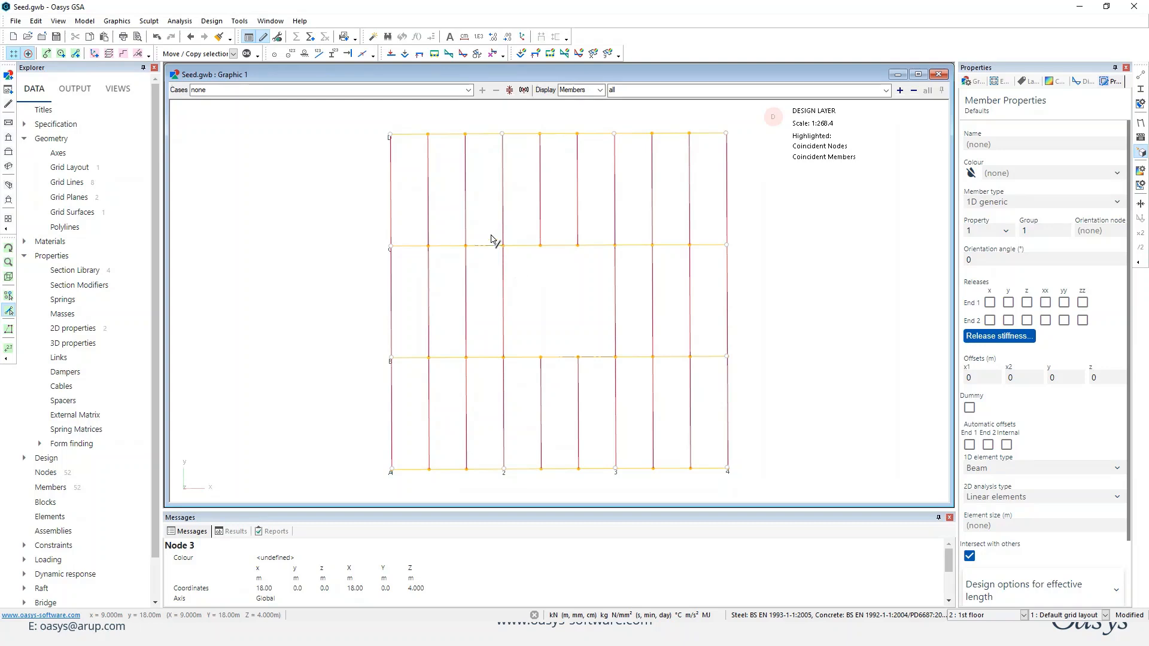
left_click_drag(491, 239, 639, 389)
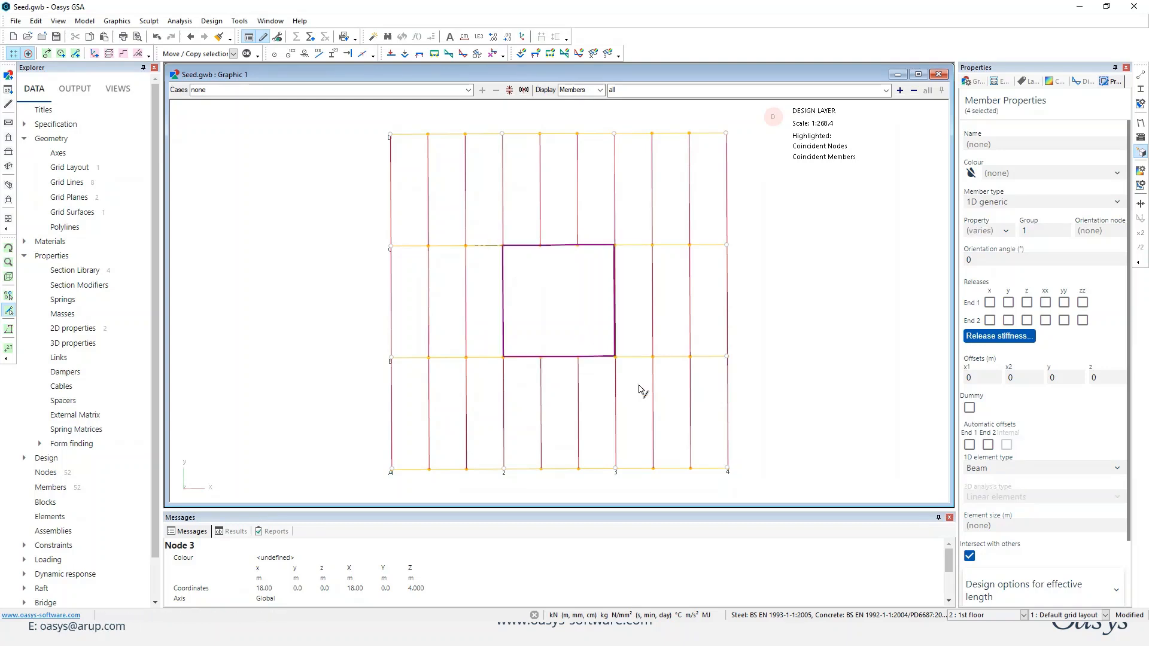
left_click(1007, 234)
left_click(993, 263)
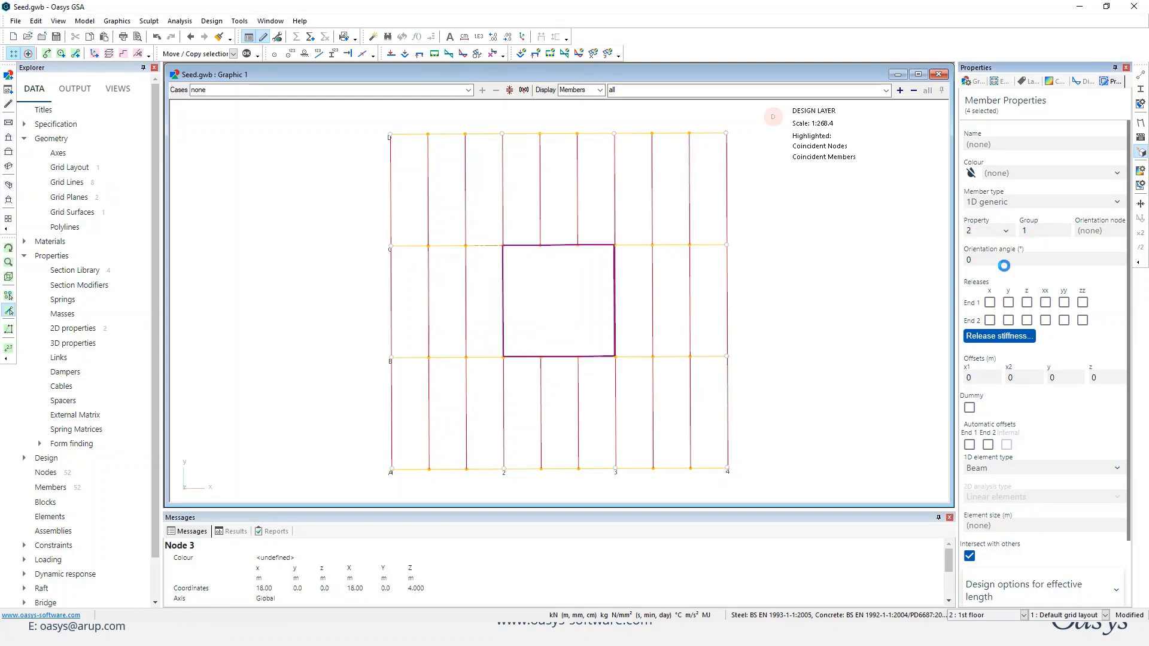
left_click(783, 320)
Extrude the central bay's corner nodes B2, C2 and C3 along z in one -4 m increment, including only 2D members.
middle_click_drag(783, 320, 757, 253)
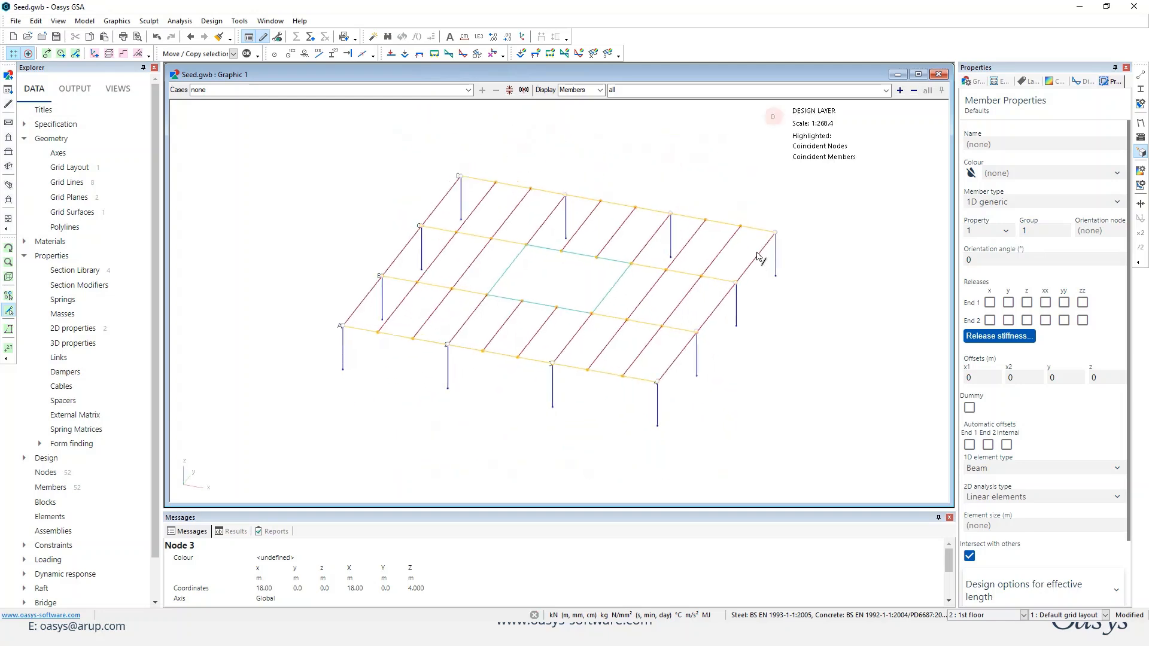
scroll(551, 289, "up", 2)
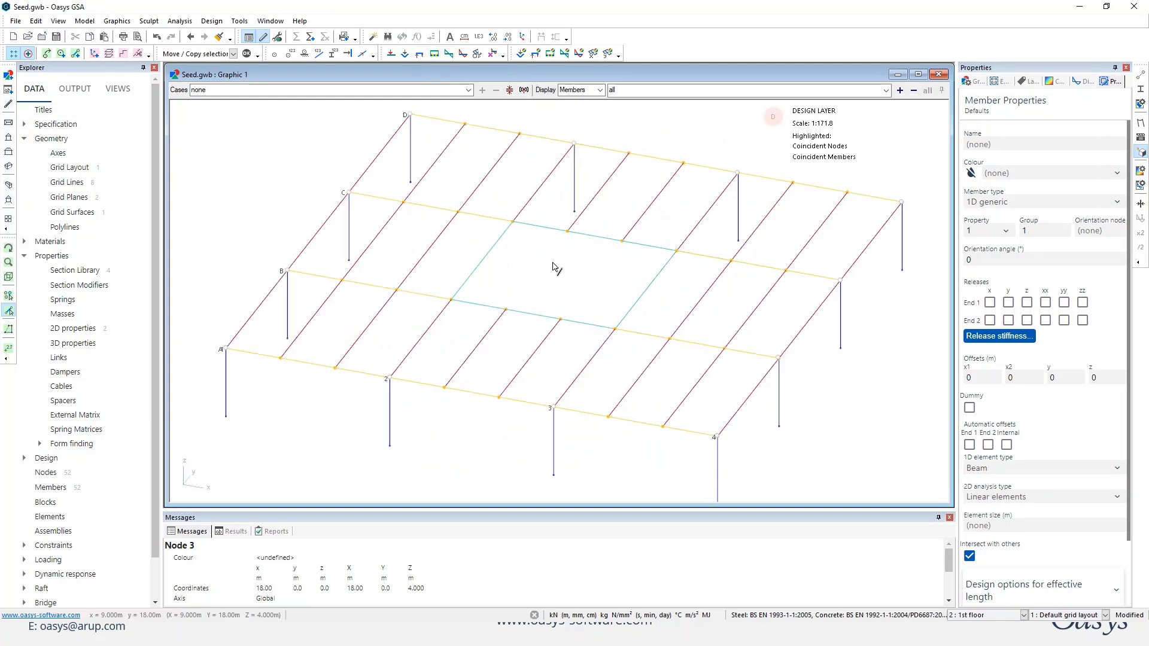
middle_click_drag(554, 264, 332, 227)
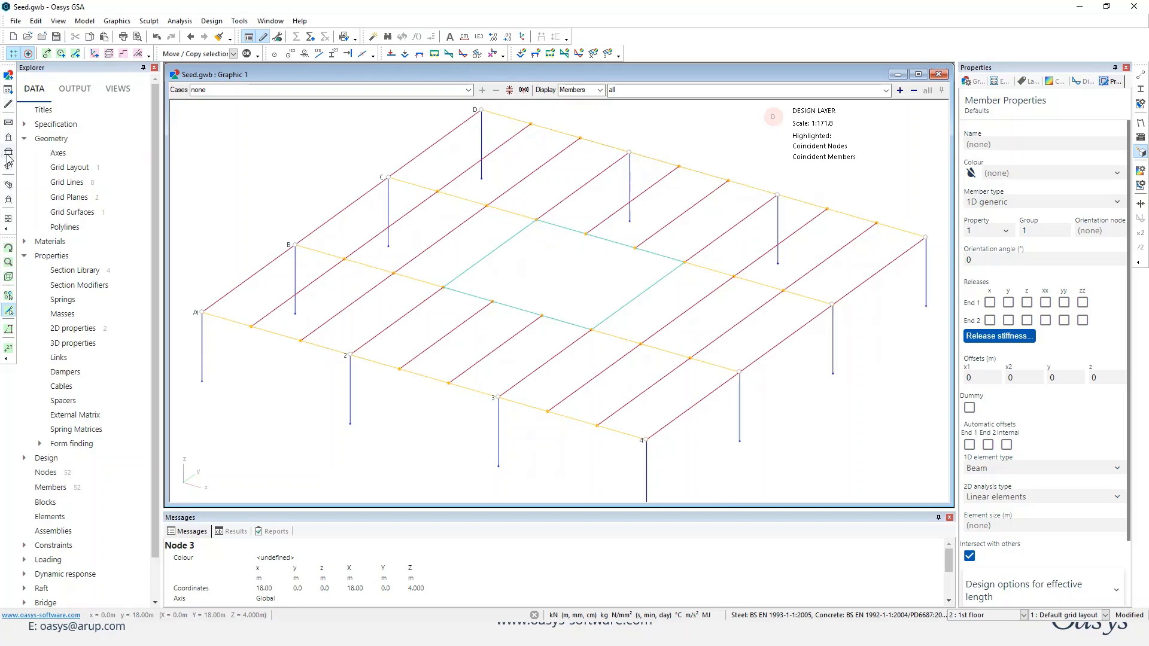
left_click(9, 296)
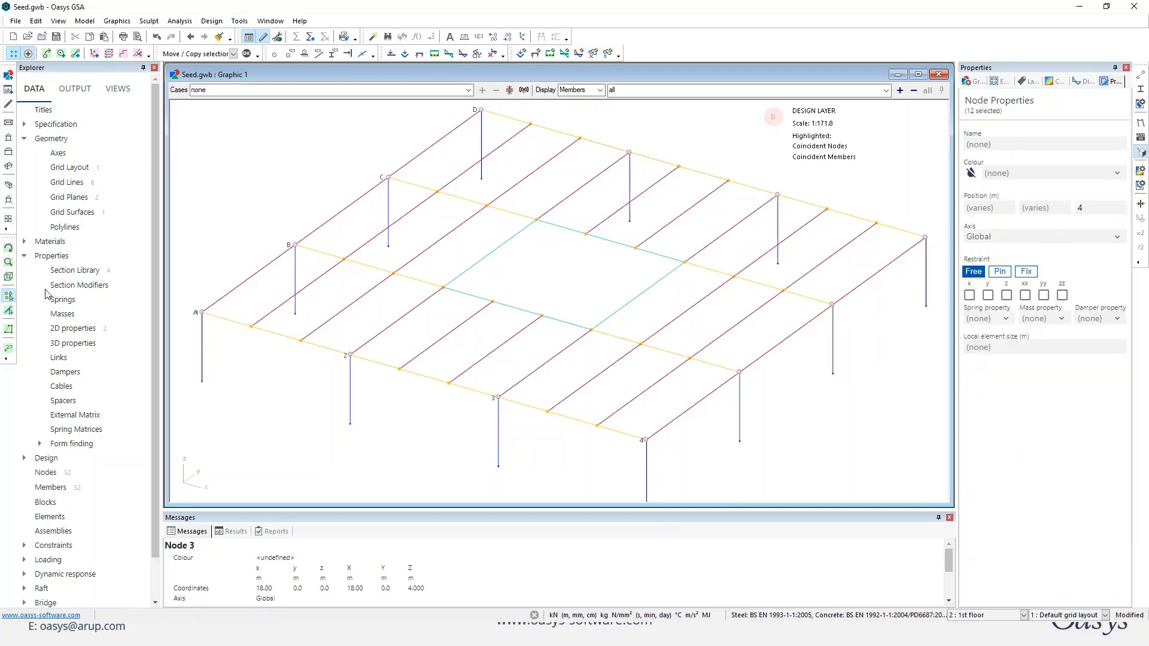
left_click(445, 288)
left_click(536, 221, "ctrl")
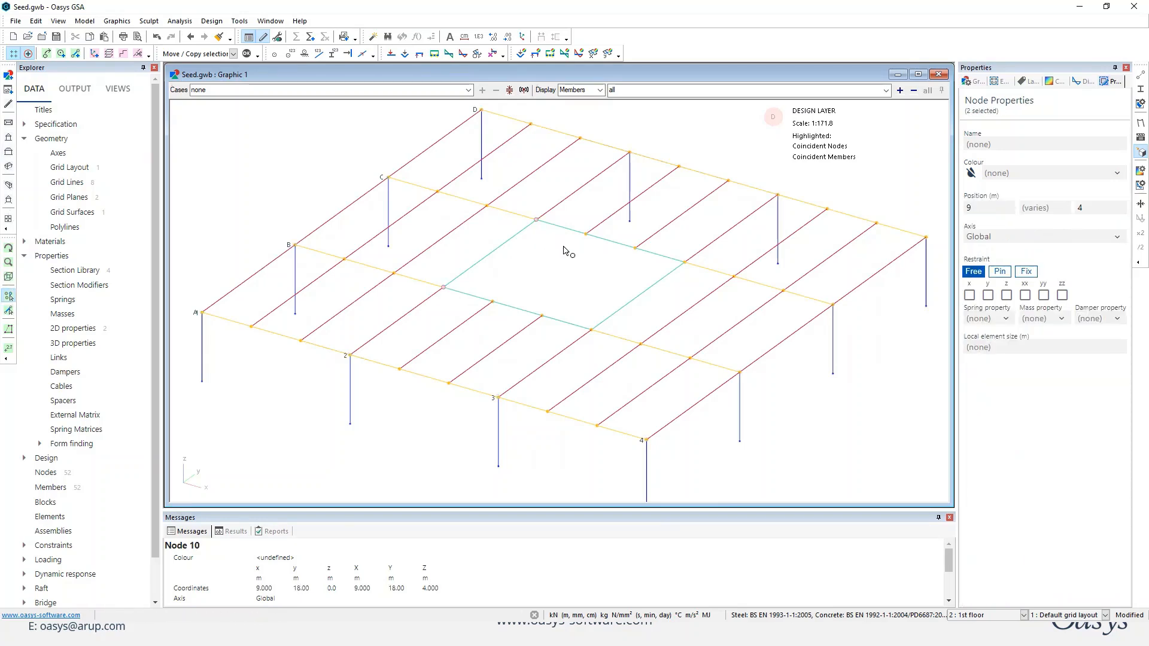
left_click(684, 263, "ctrl")
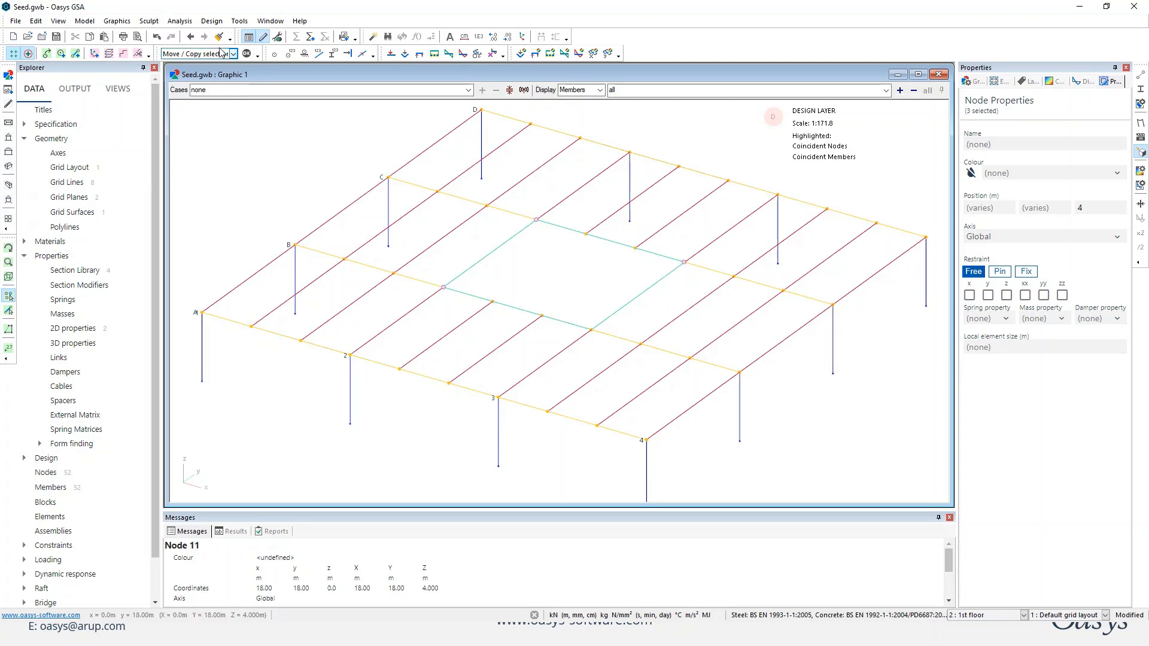
left_click(149, 21)
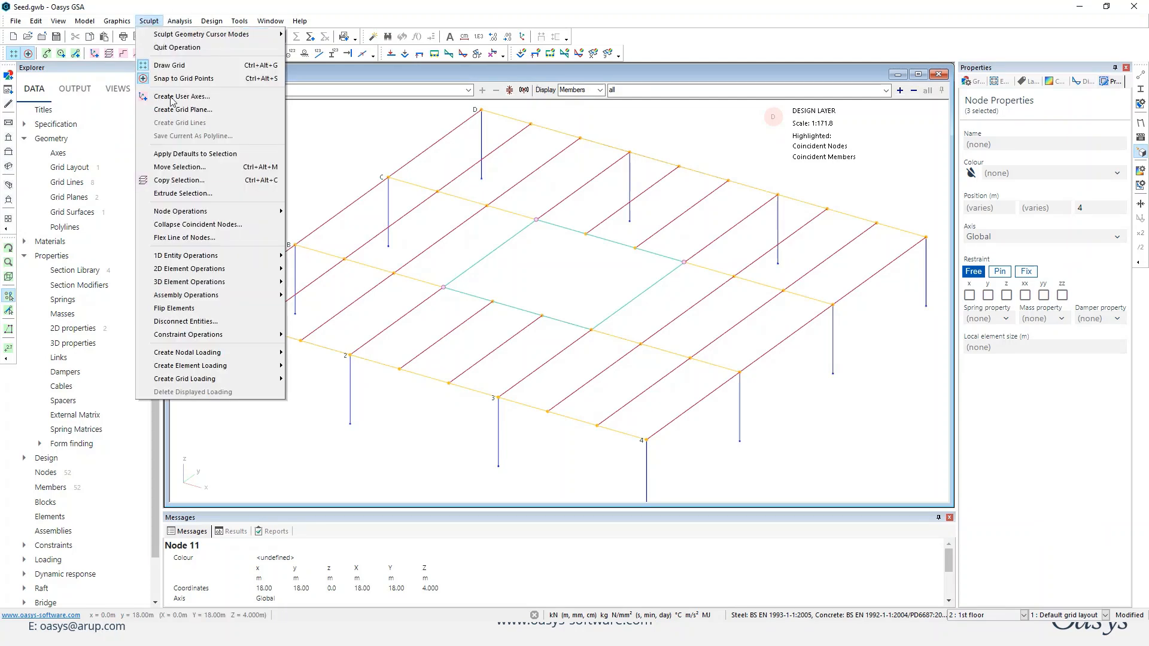
left_click(180, 194)
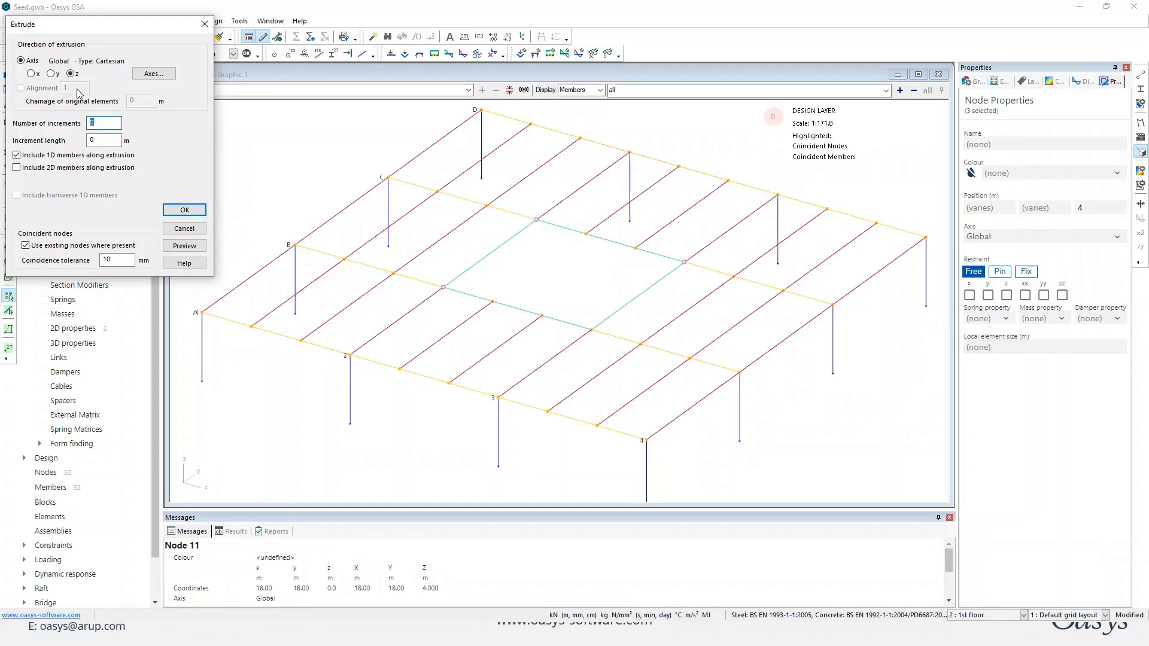
type("1")
key("Tab")
type("-4")
left_click(54, 155)
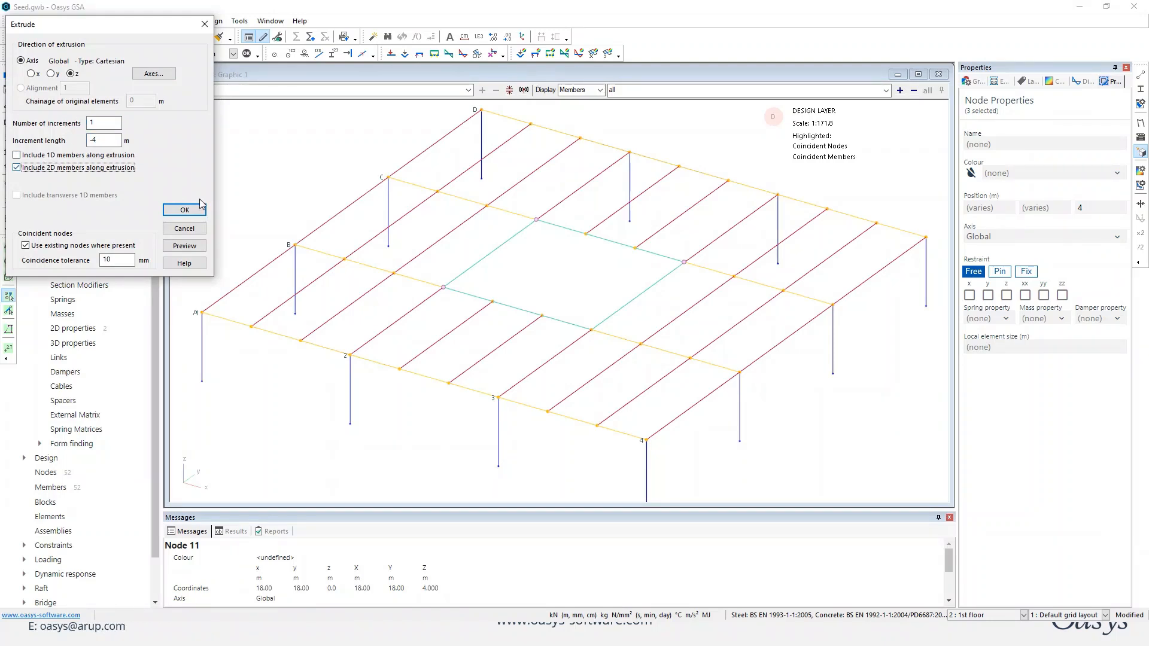
left_click(186, 246)
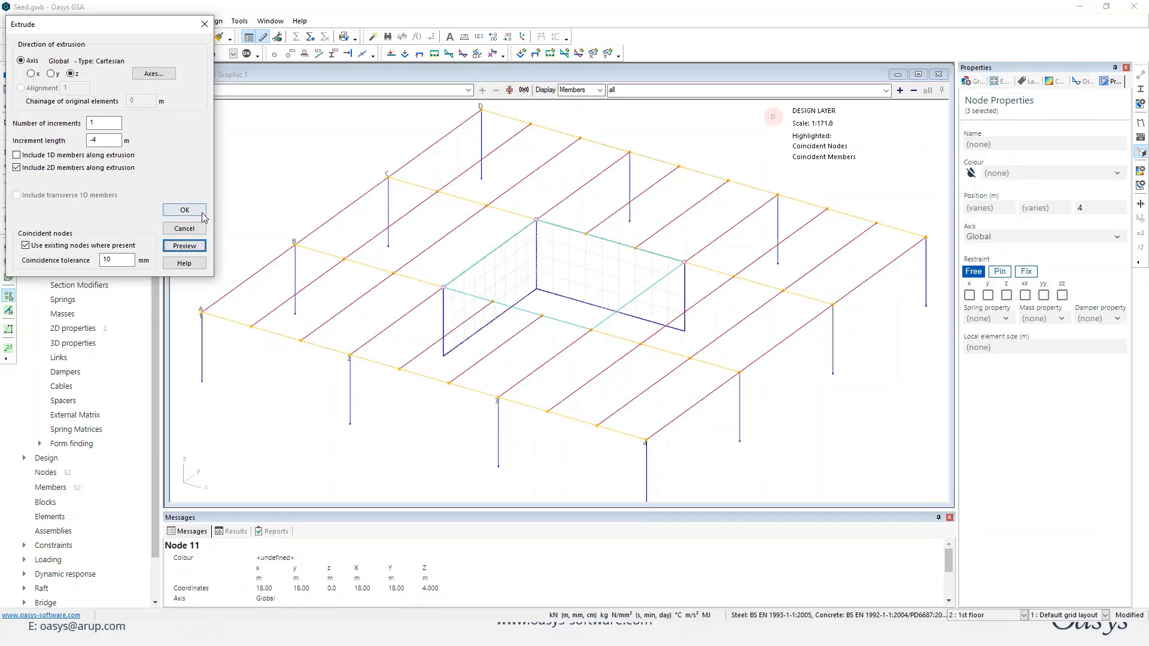
left_click(201, 214)
Extrude the central bay's corner nodes B2, B3 and C3 along z in one -4 m increment, including only 2D members.
left_click(444, 290)
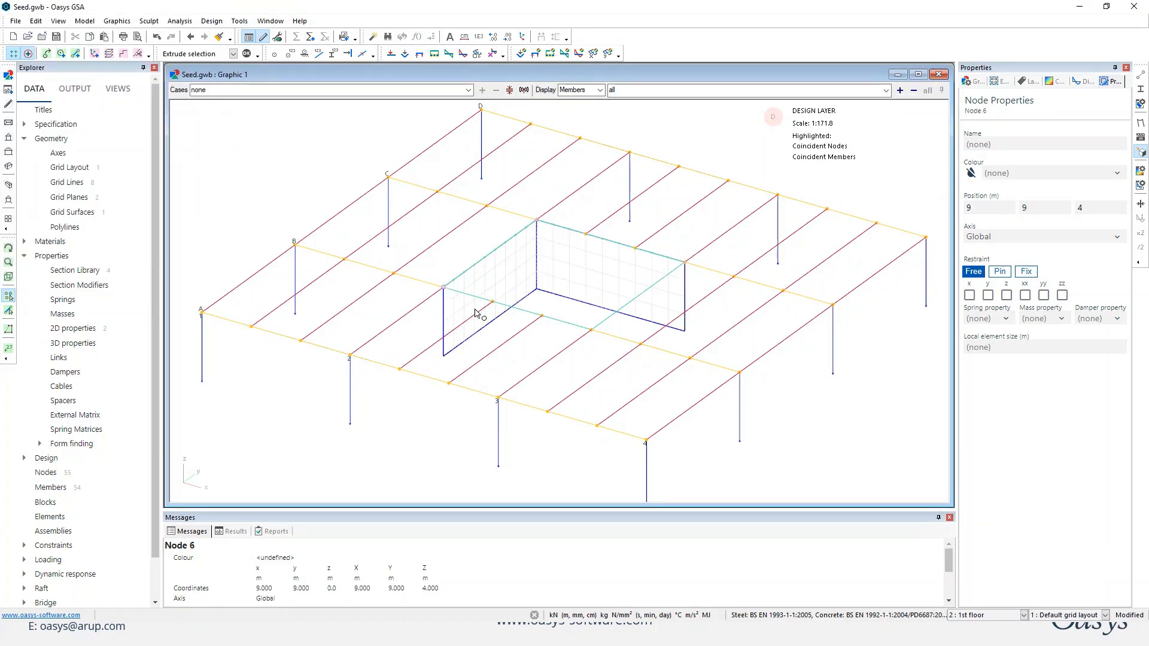
left_click(684, 262, "ctrl")
left_click(591, 329, "ctrl")
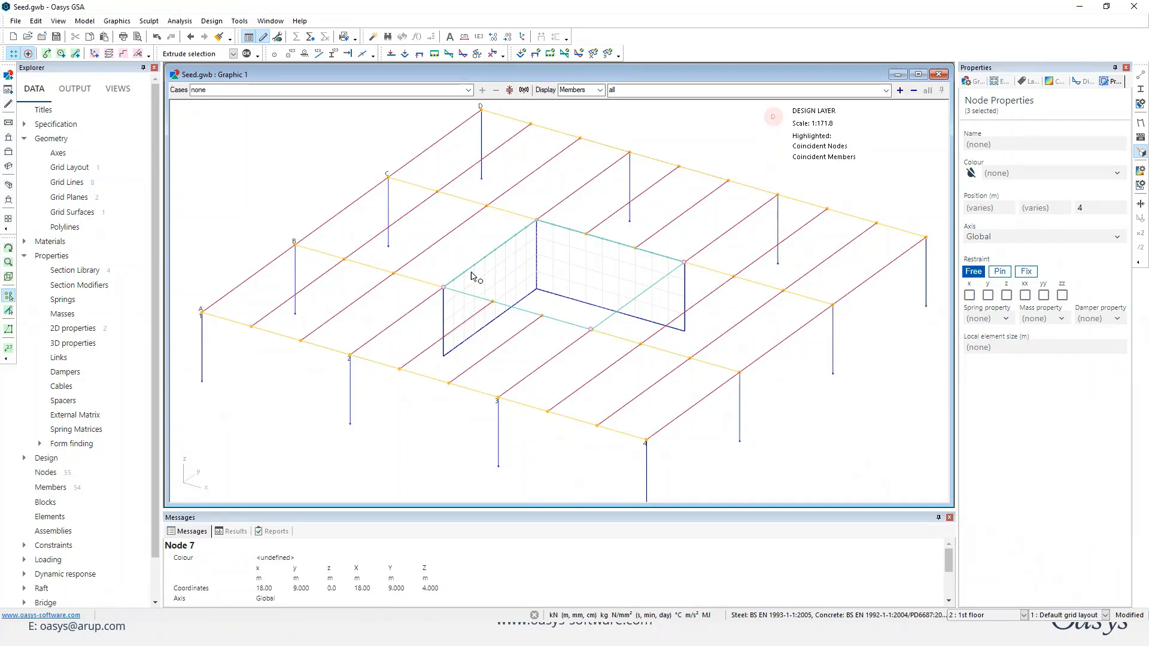
left_click(247, 54)
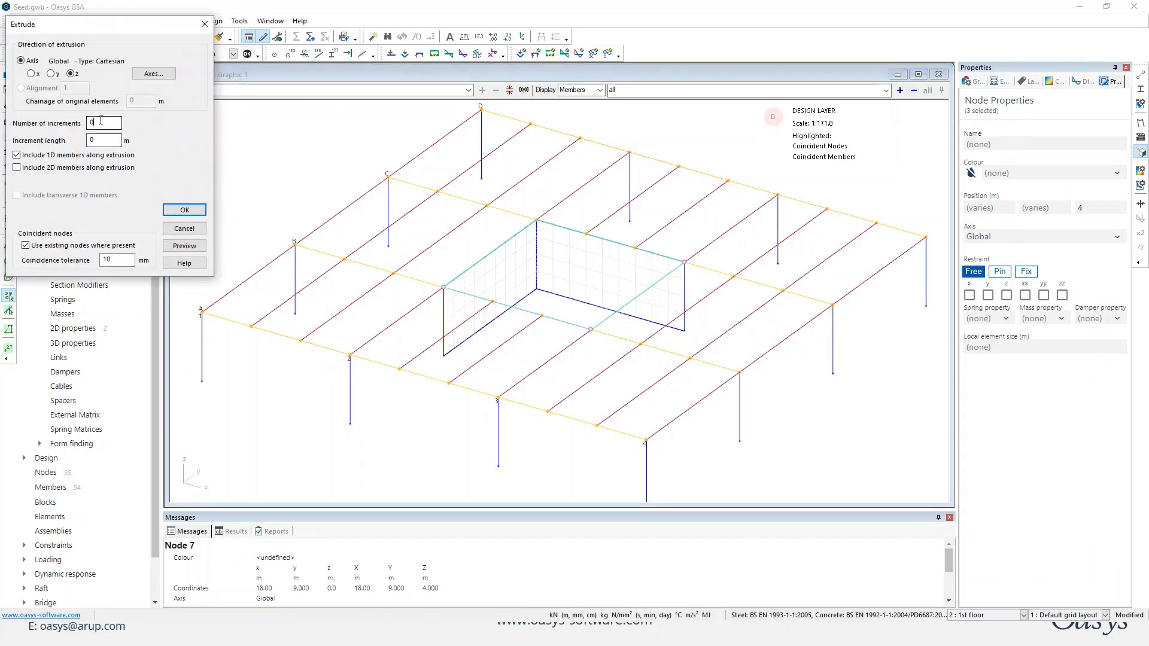
left_click_drag(101, 120, 70, 118)
type("1")
key("Tab")
type("-")
left_click(37, 155)
left_click(34, 167)
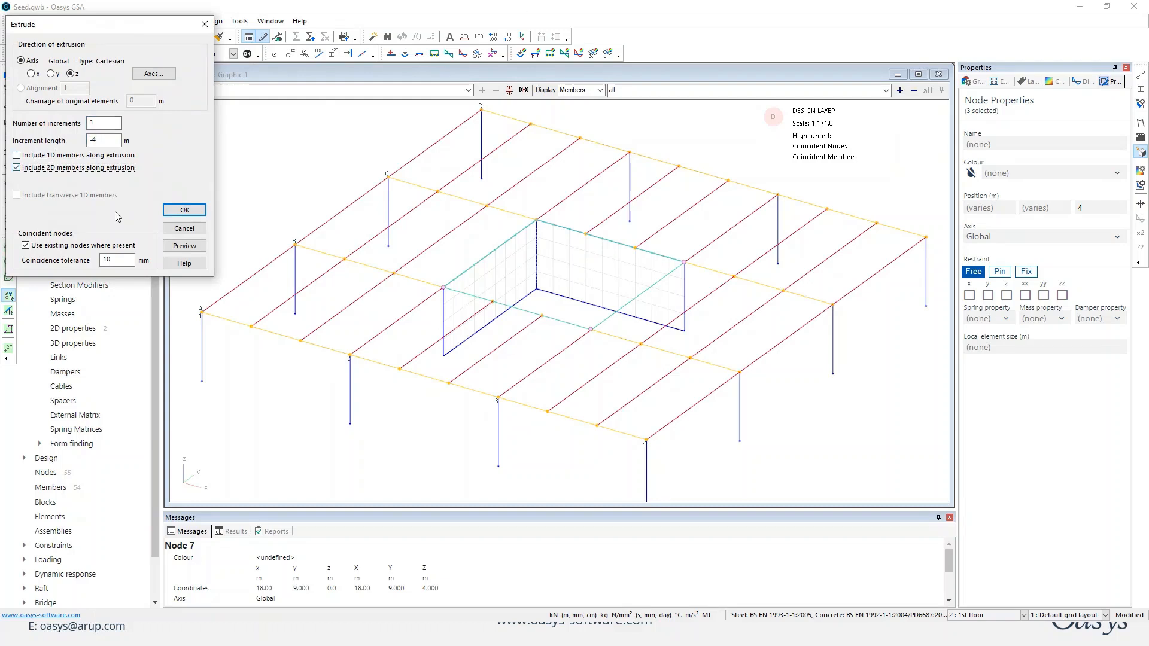
left_click(183, 245)
left_click(185, 210)
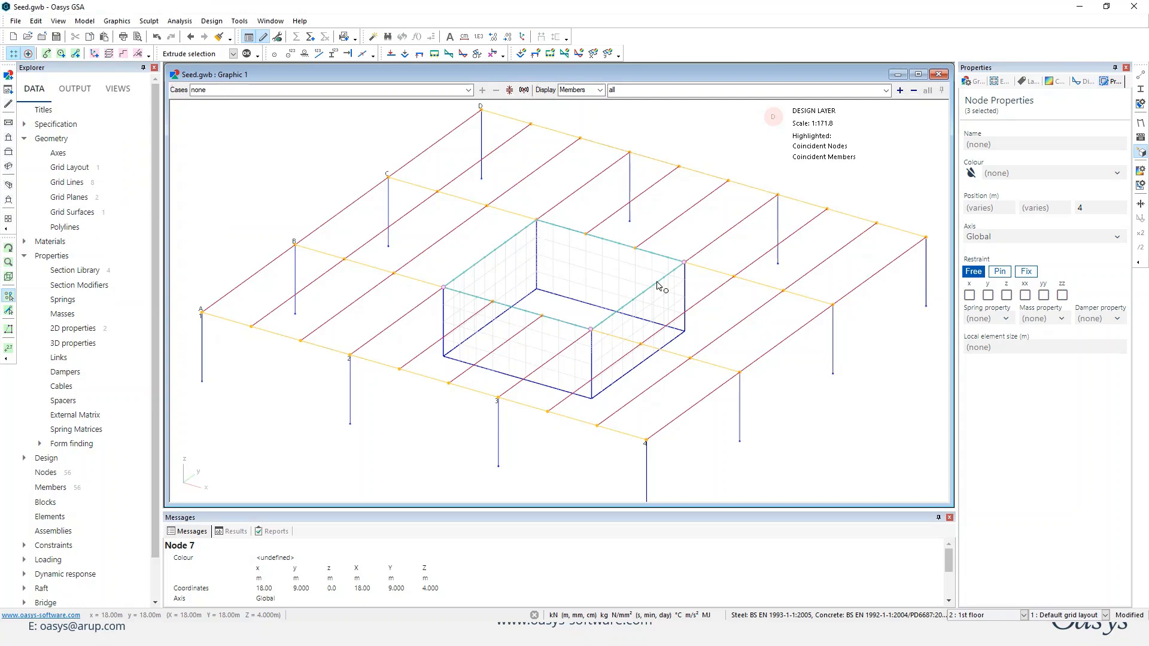
Filter the displayed members to the list "pa" so that only the 2D core walls are shown.
left_click(562, 306)
mouse_move(560, 308)
middle_mouse_down()
mouse_move(581, 312)
mouse_move(571, 310)
middle_mouse_up()
left_click(640, 94)
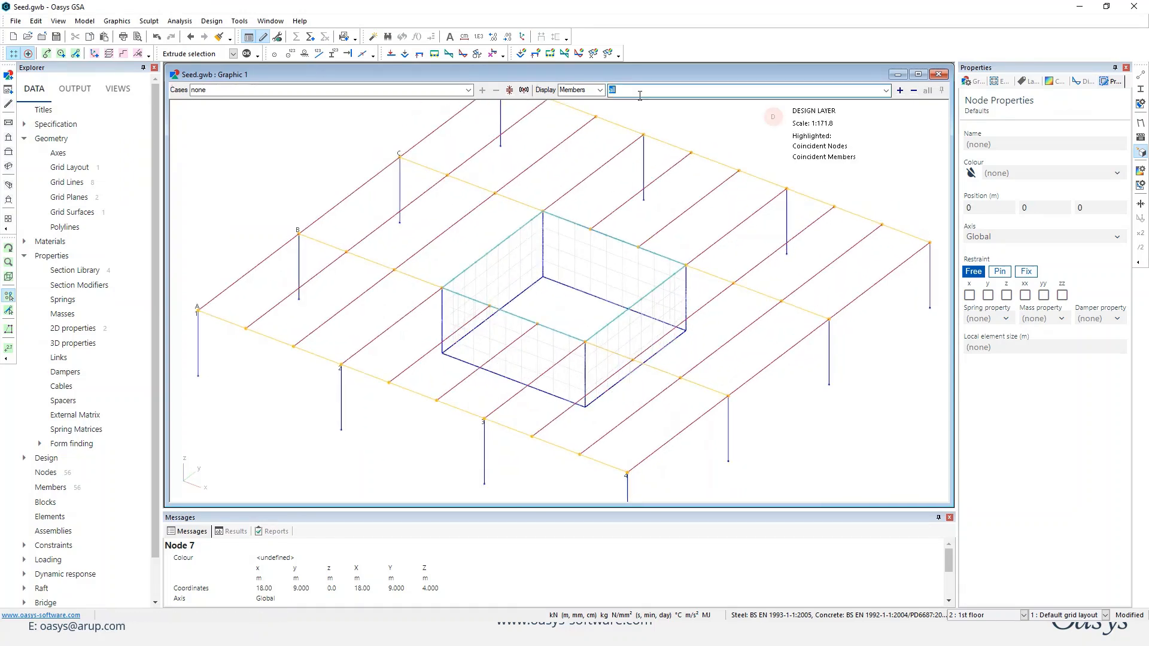
type("pa")
key("Return")
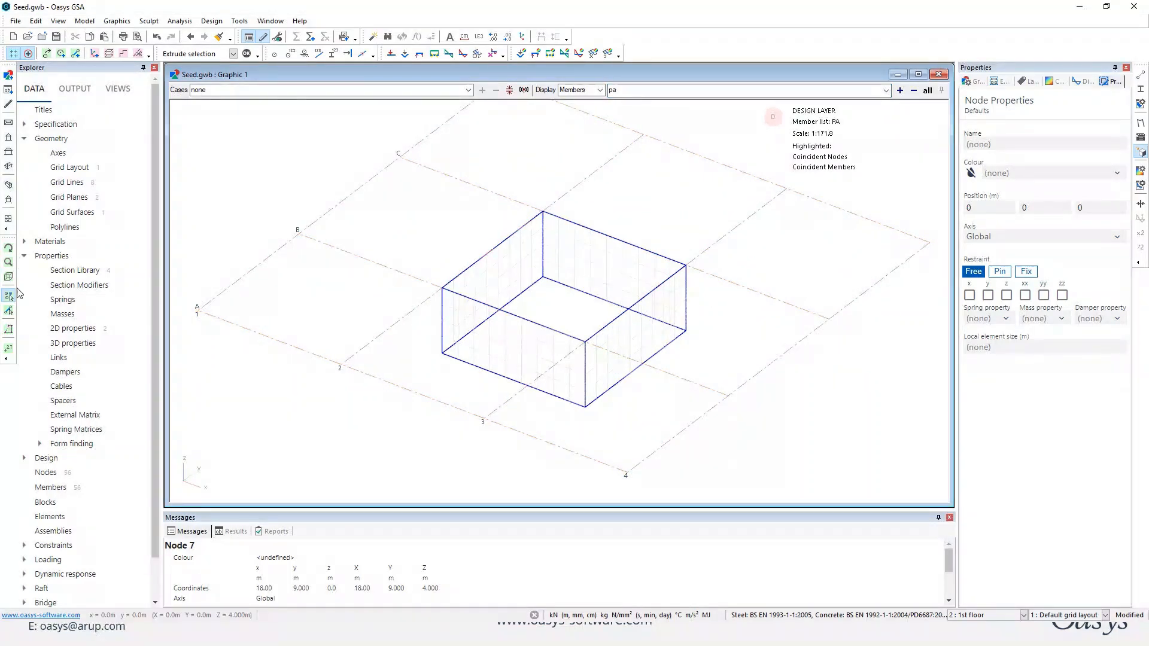
Copy the core wall on grid line B once with a y shift of 2.5 m.
left_click(10, 311)
left_click(479, 368)
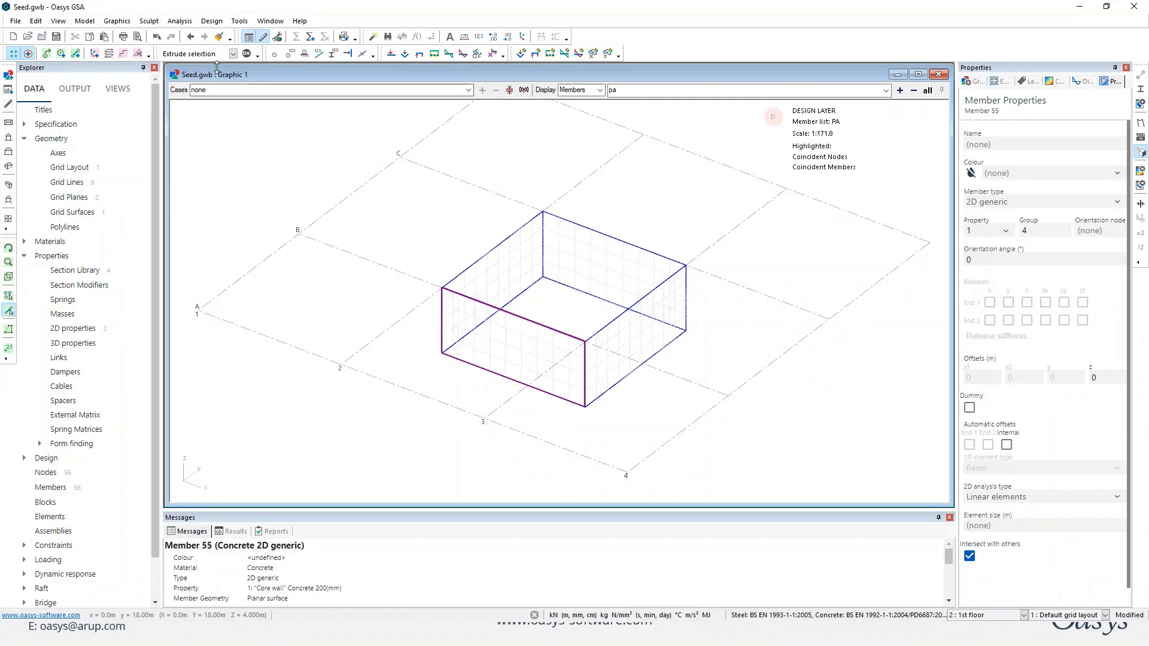
left_click(123, 54)
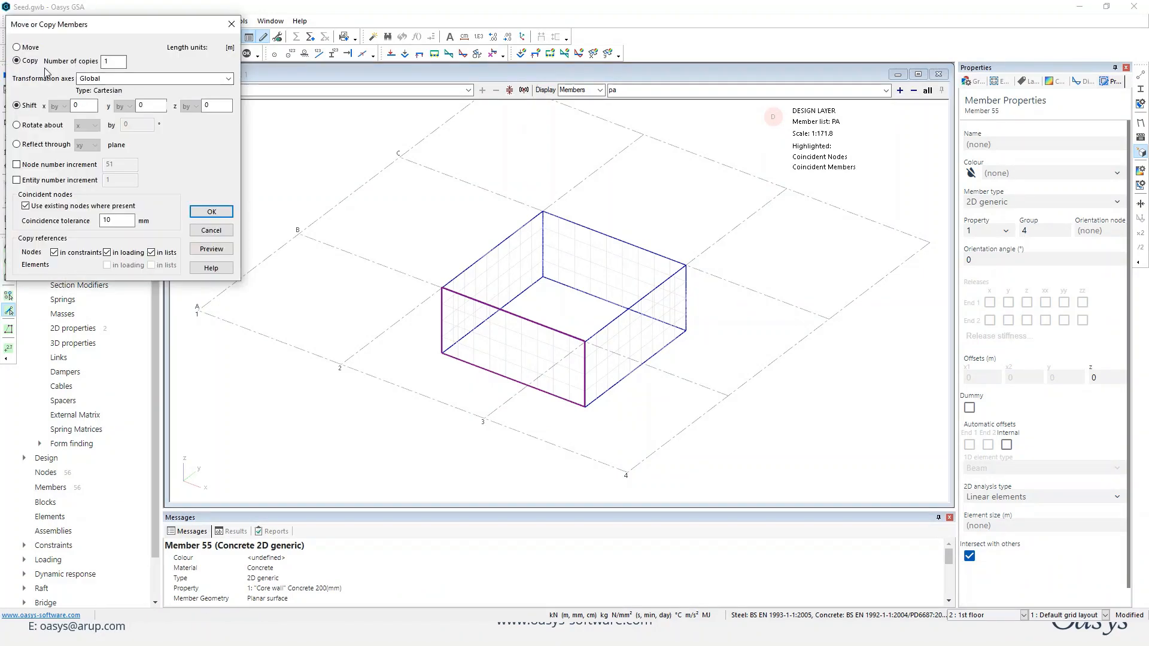
double_click(148, 106)
key("Return")
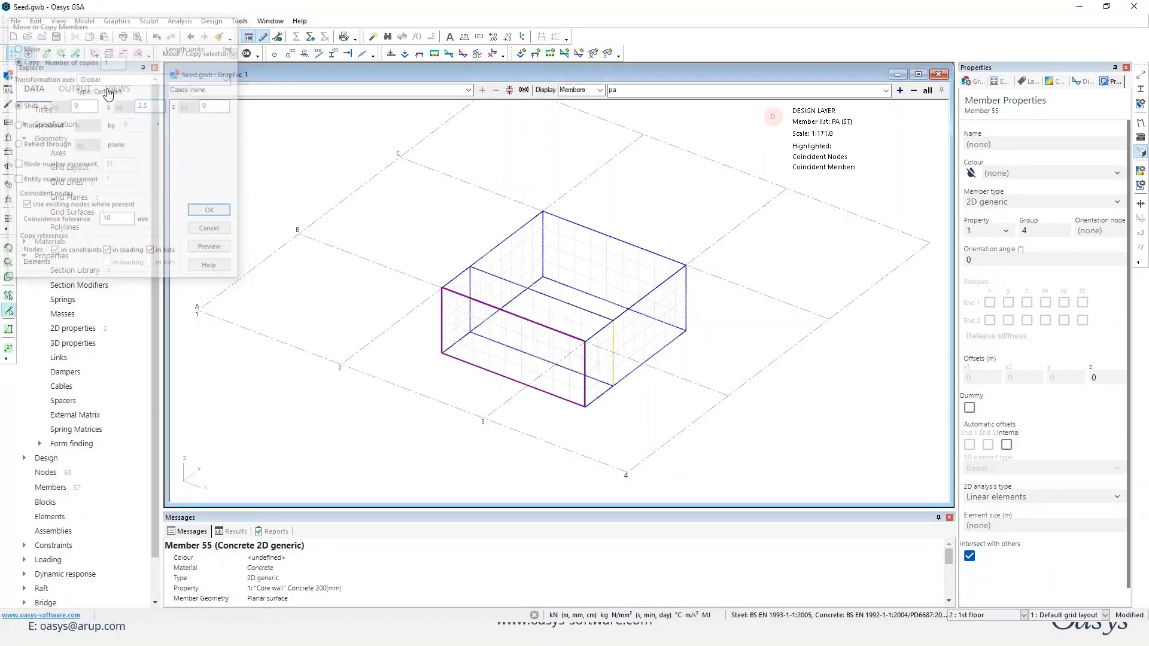
Copy the core wall on grid line C once with a y shift of -2.5 m.
left_click(123, 54)
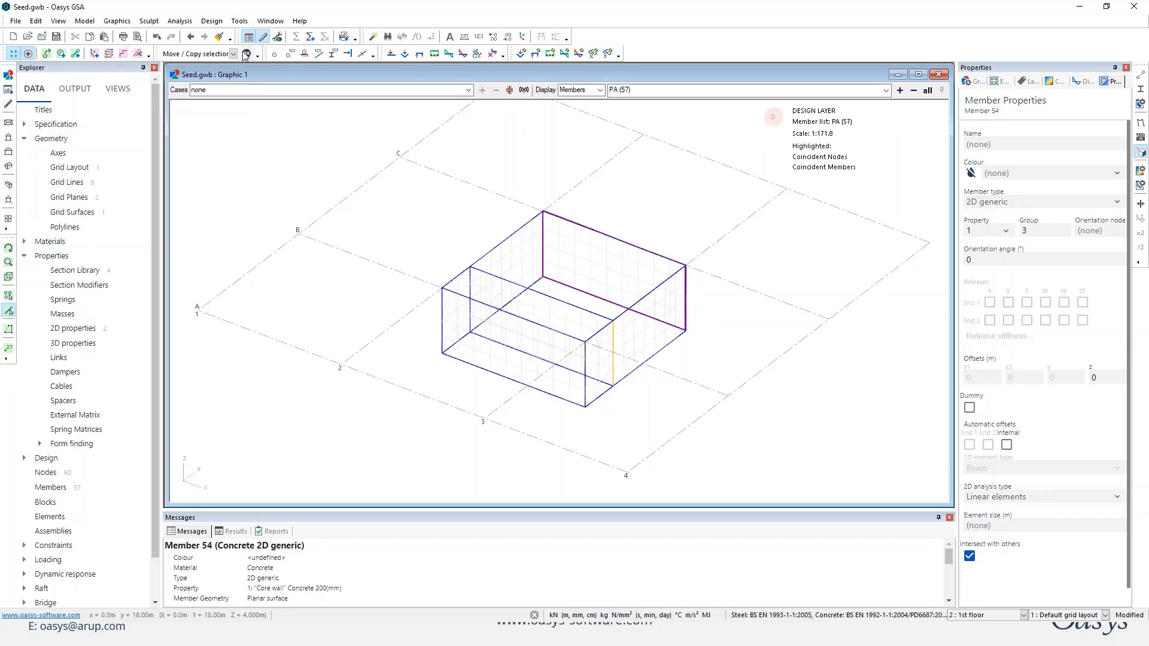
left_click(147, 105)
left_click_drag(145, 104, 82, 107)
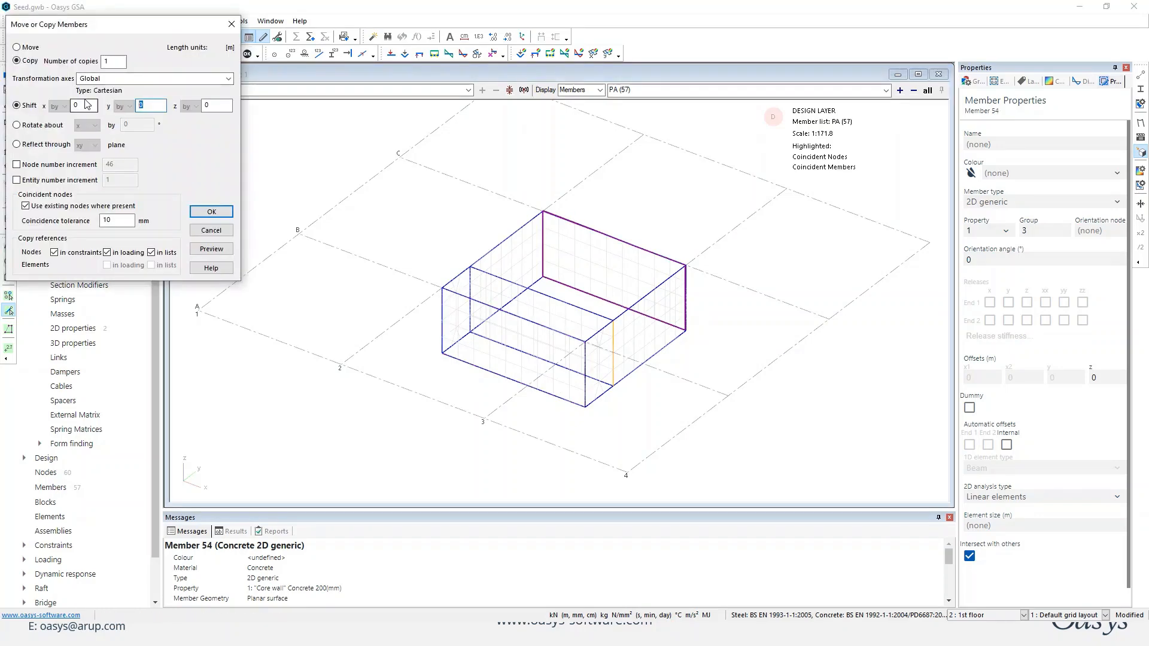
type("-2.5")
key("Return")
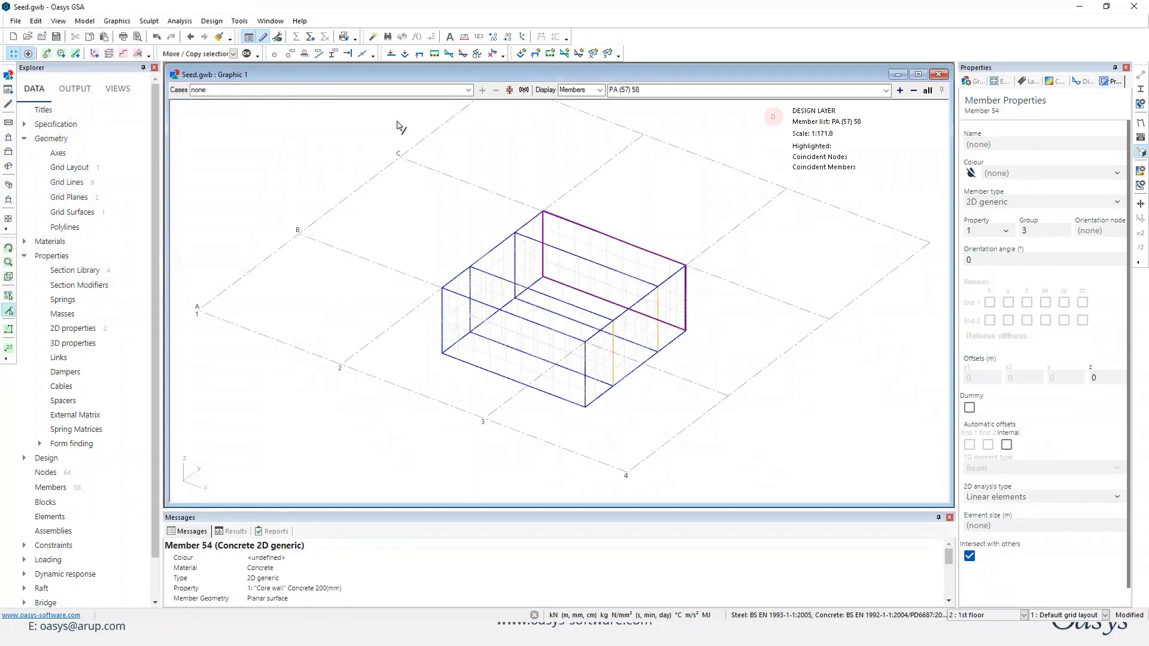
Copy the base node where the inner wall nearer grid line B meets the grid line 3 wall, with a z shift of 2.1 m.
left_click(710, 337)
middle_click_drag(711, 335, 668, 341)
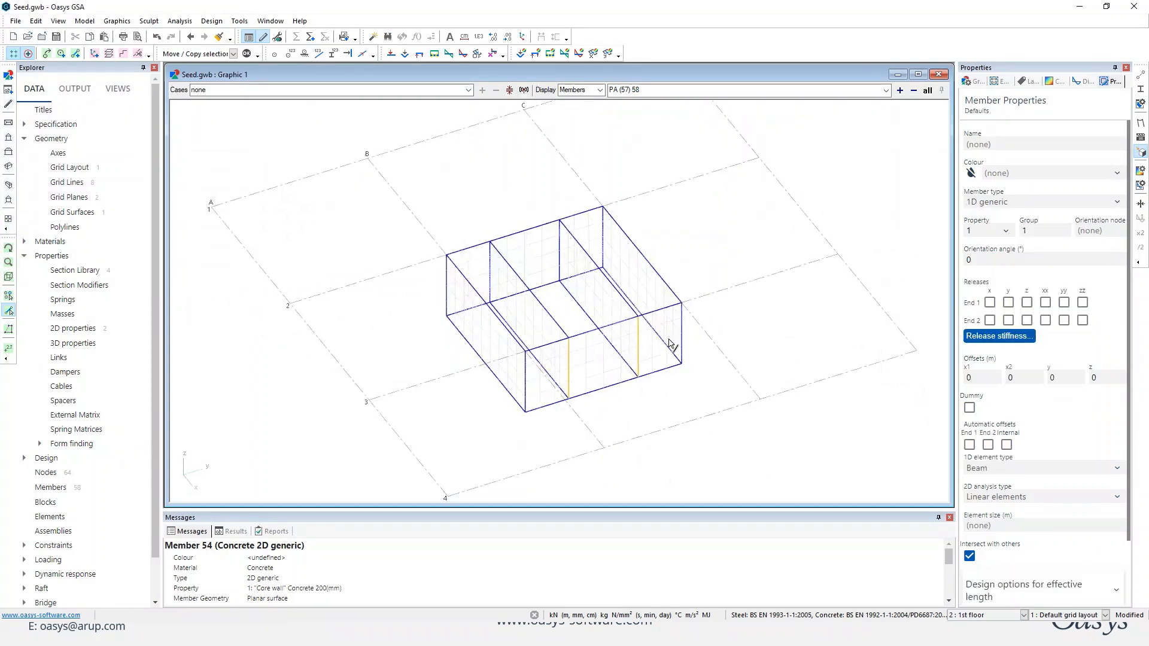
scroll(598, 404, "up", 4)
middle_click_drag(597, 399, 543, 394)
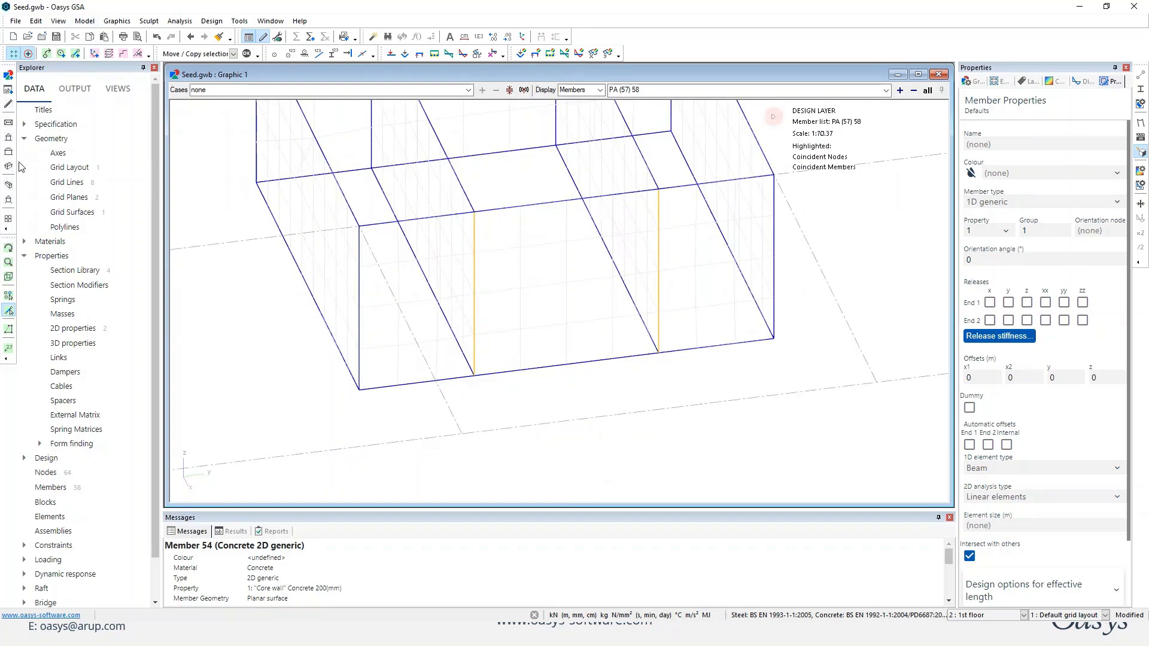
left_click(9, 295)
left_click(473, 372)
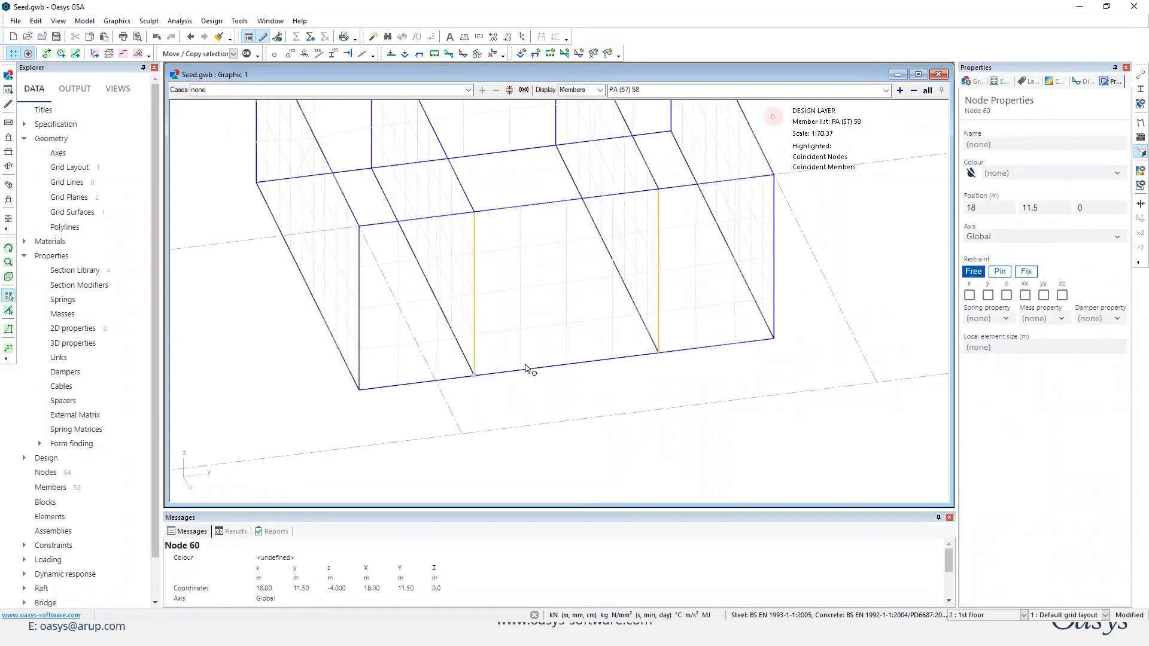
left_click(198, 53)
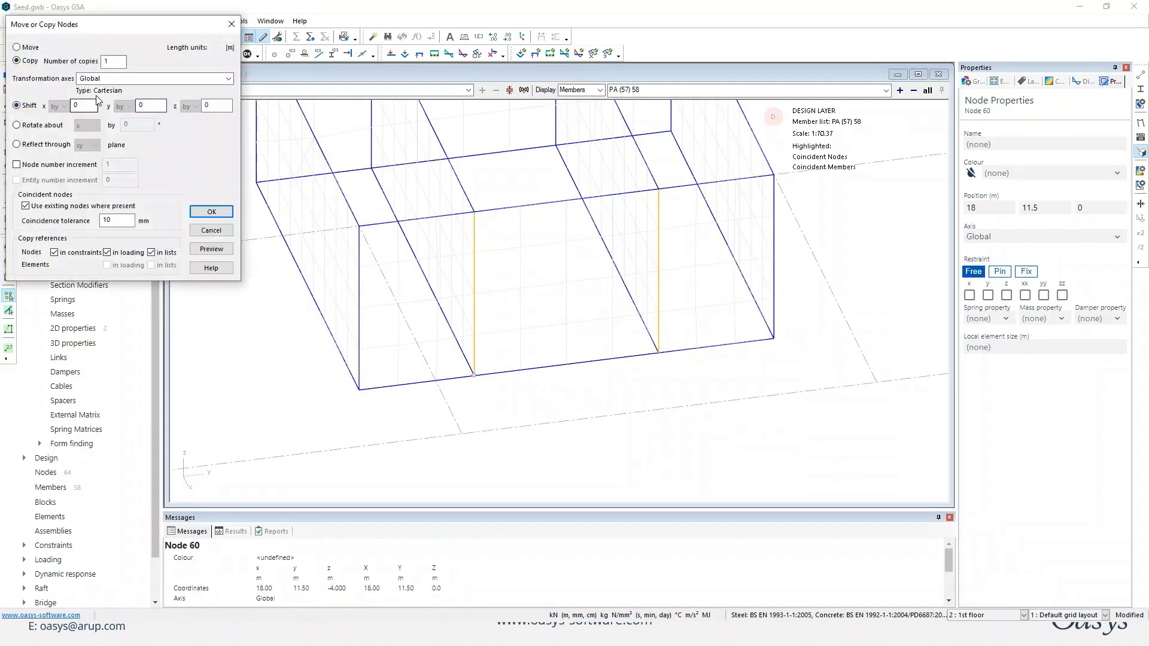
left_click(214, 105)
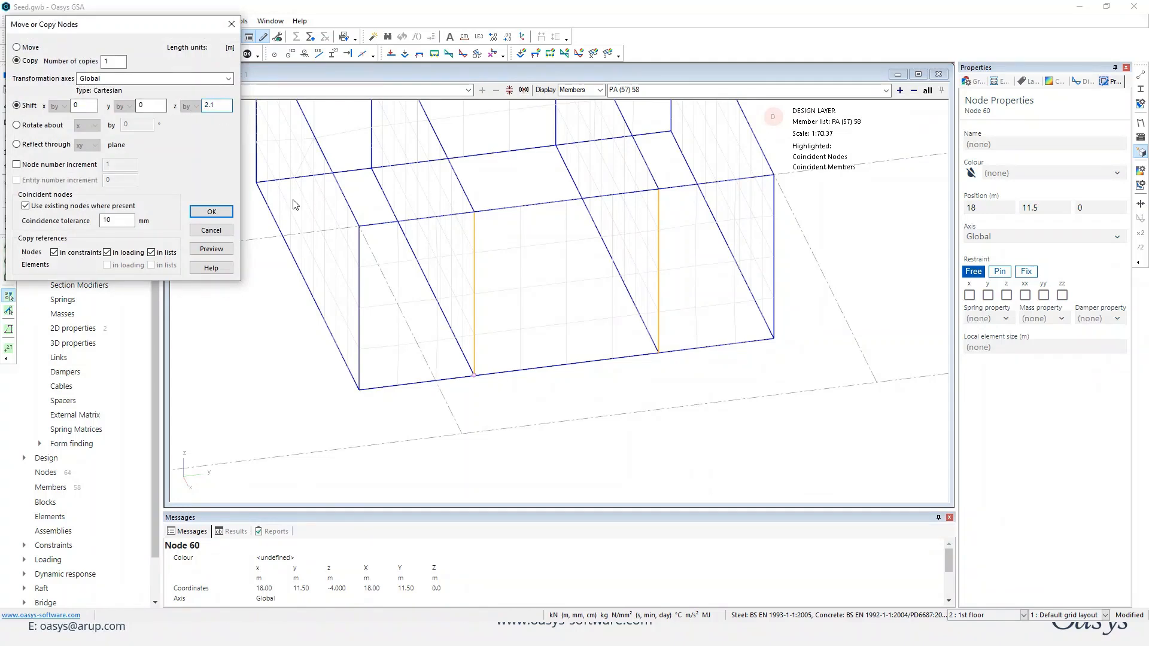
left_click(226, 250)
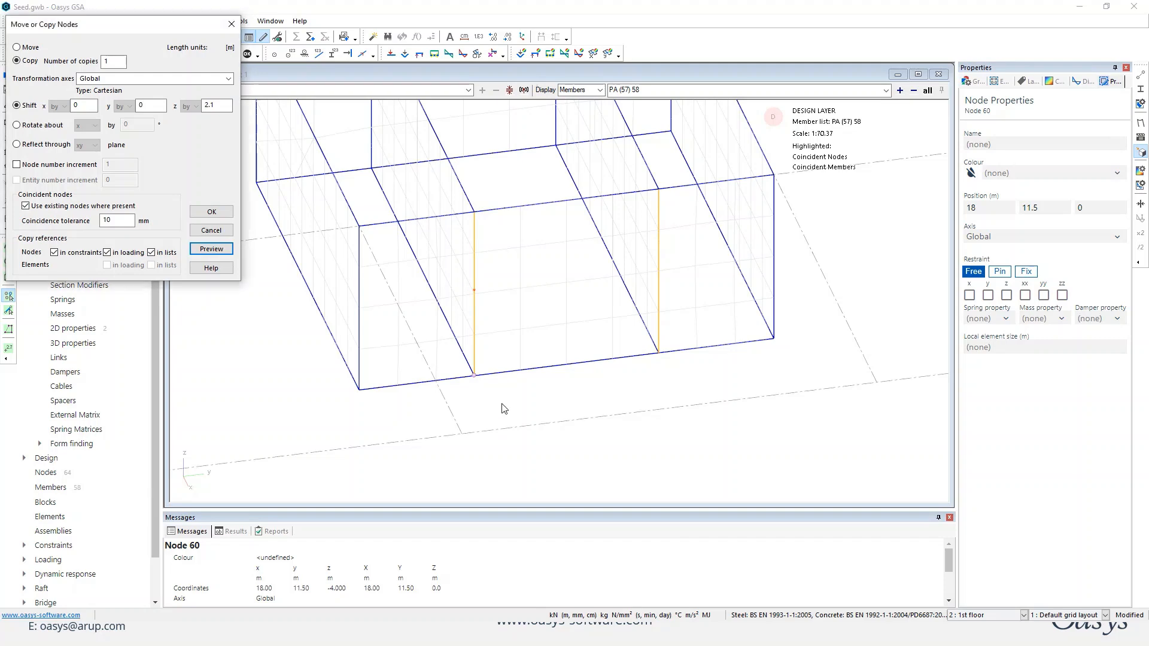
Copy that base node and the node 2.1 m above it once with a y shift of 1.8 m.
left_click_drag(452, 276, 485, 364)
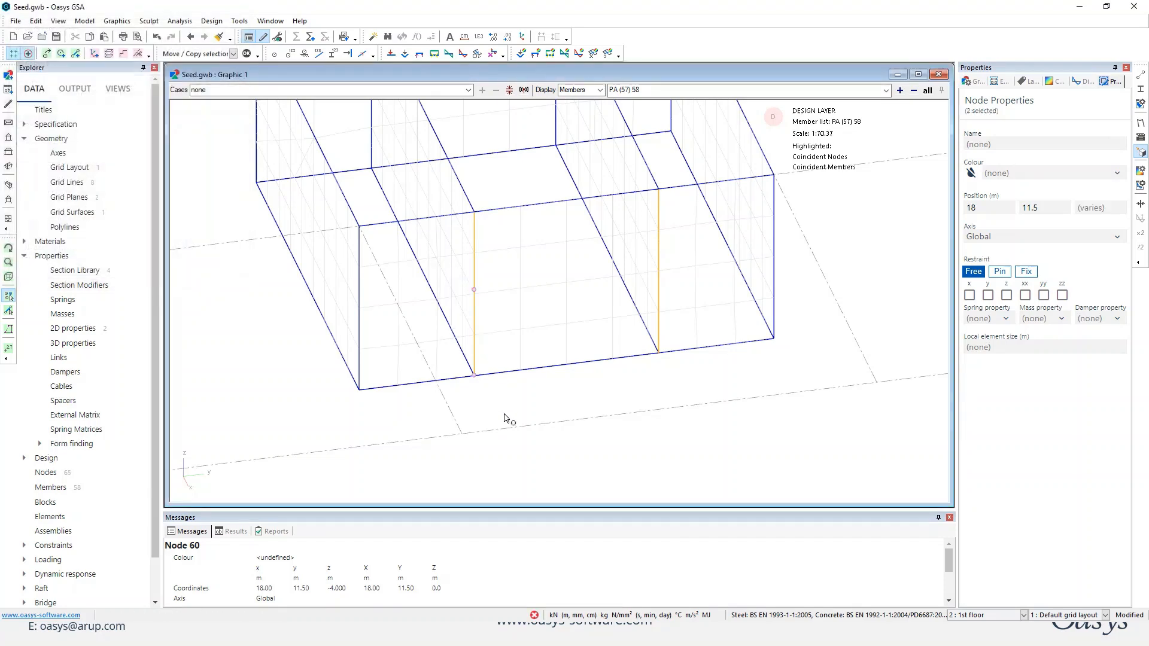
left_click(247, 55)
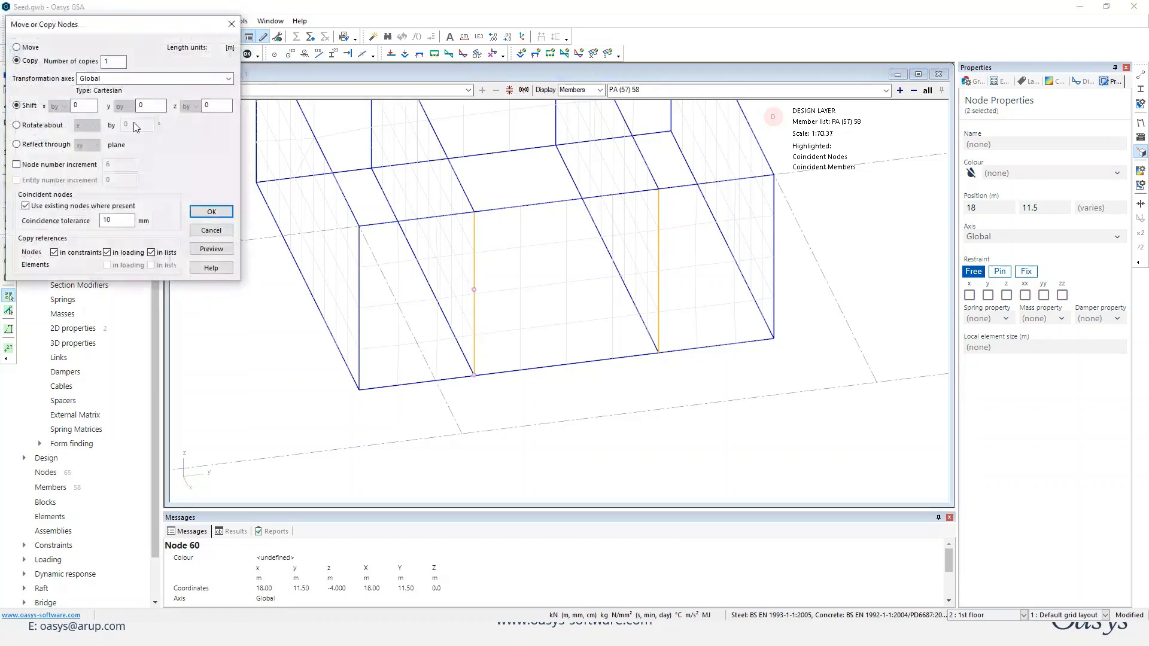
double_click(159, 110)
type("1.8")
key("Return")
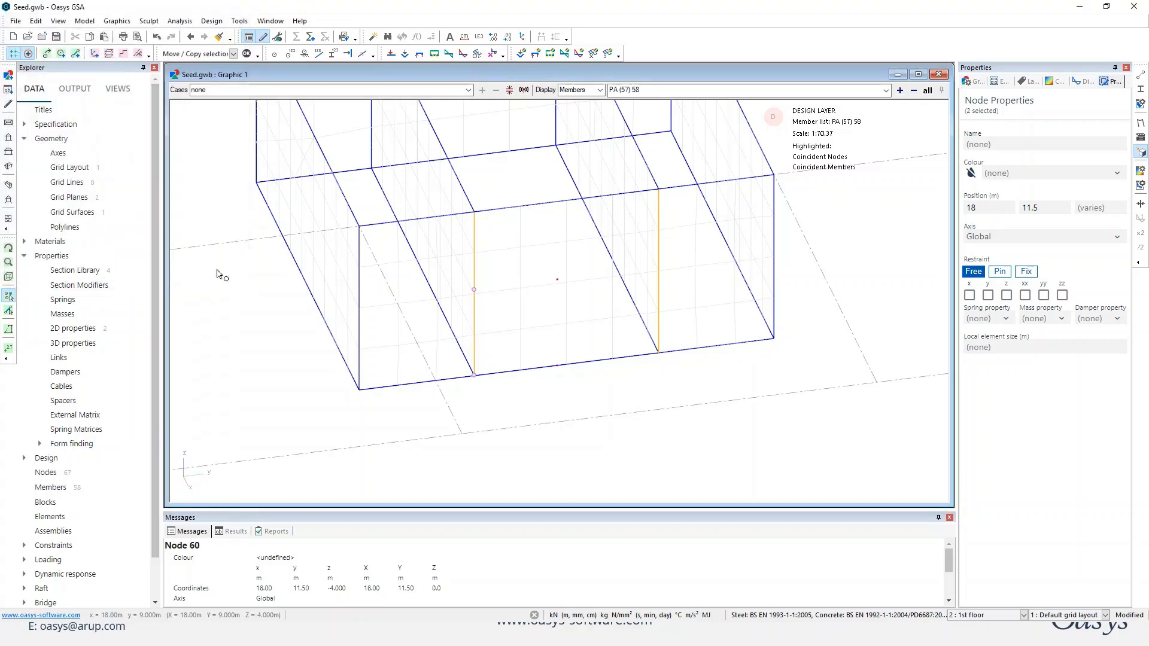
Draw a 2D void cutter member through the four door-opening nodes in the core wall on grid line 3.
left_click(76, 53)
left_click(1116, 204)
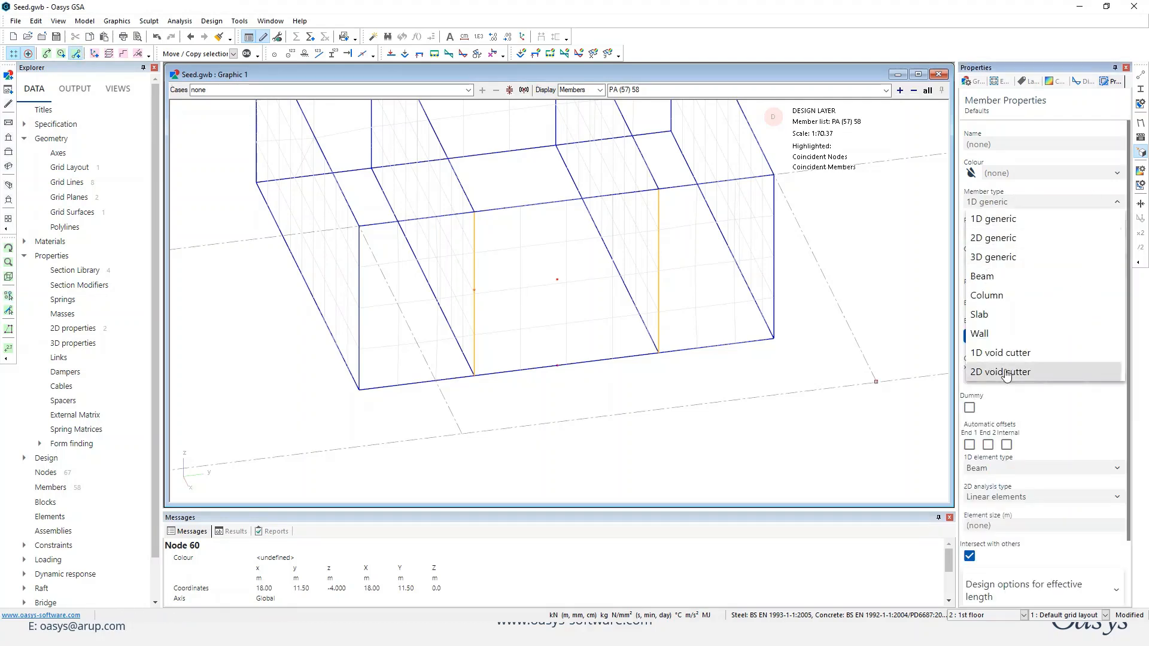
left_click(1006, 372)
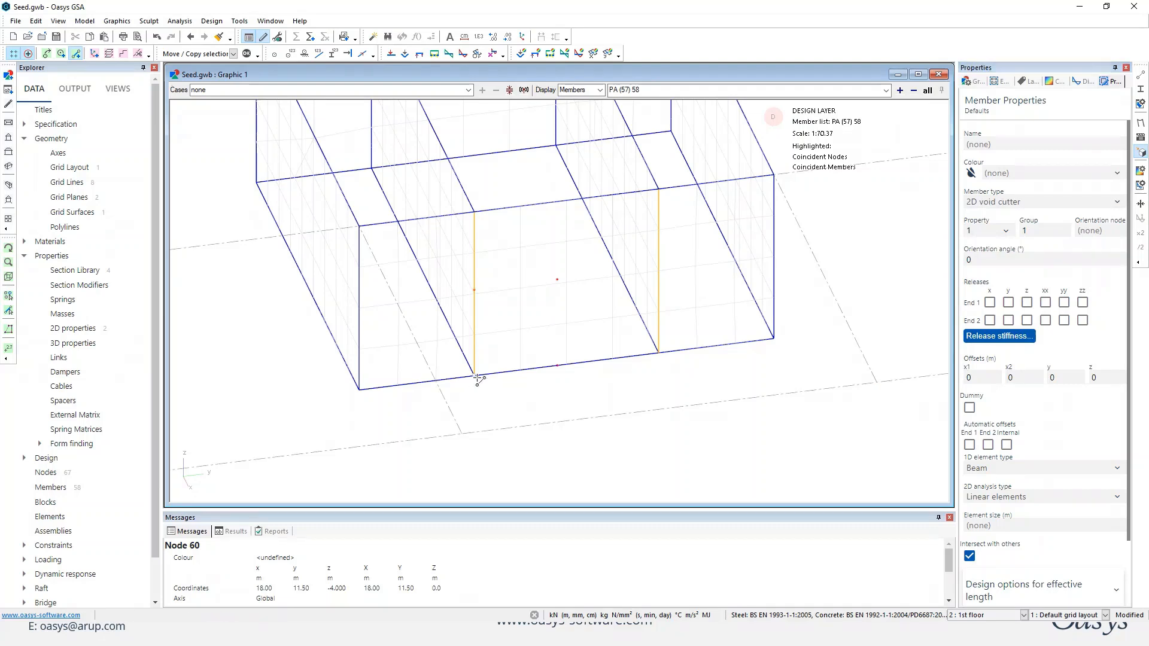
left_click(474, 289)
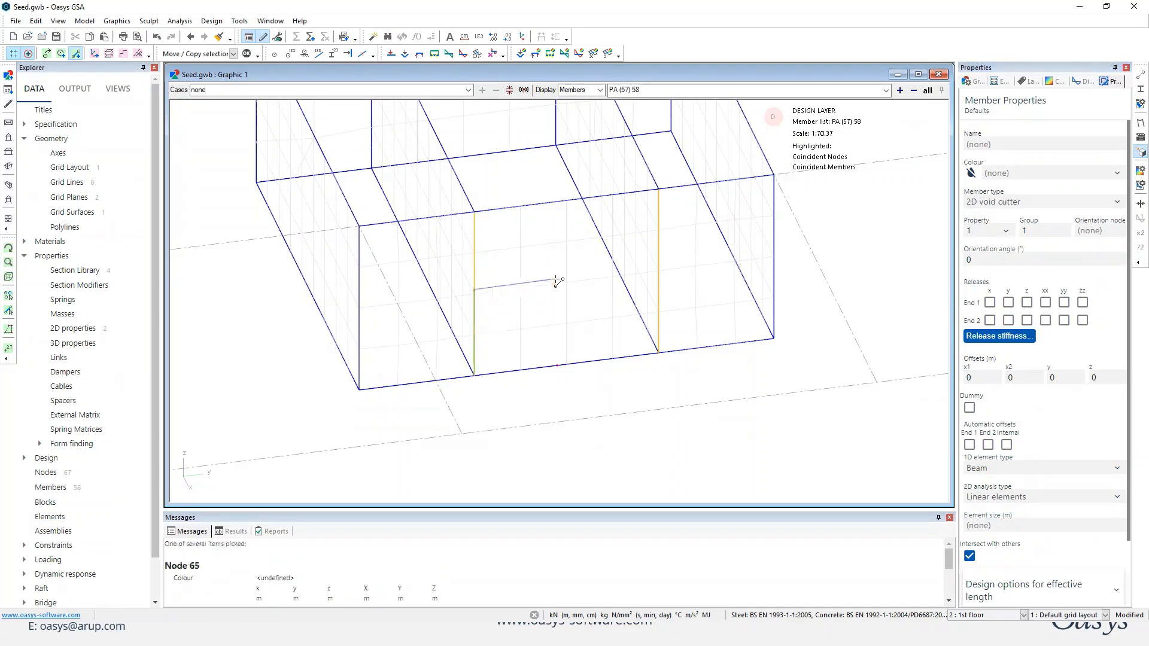
left_click(557, 279)
left_click(557, 365)
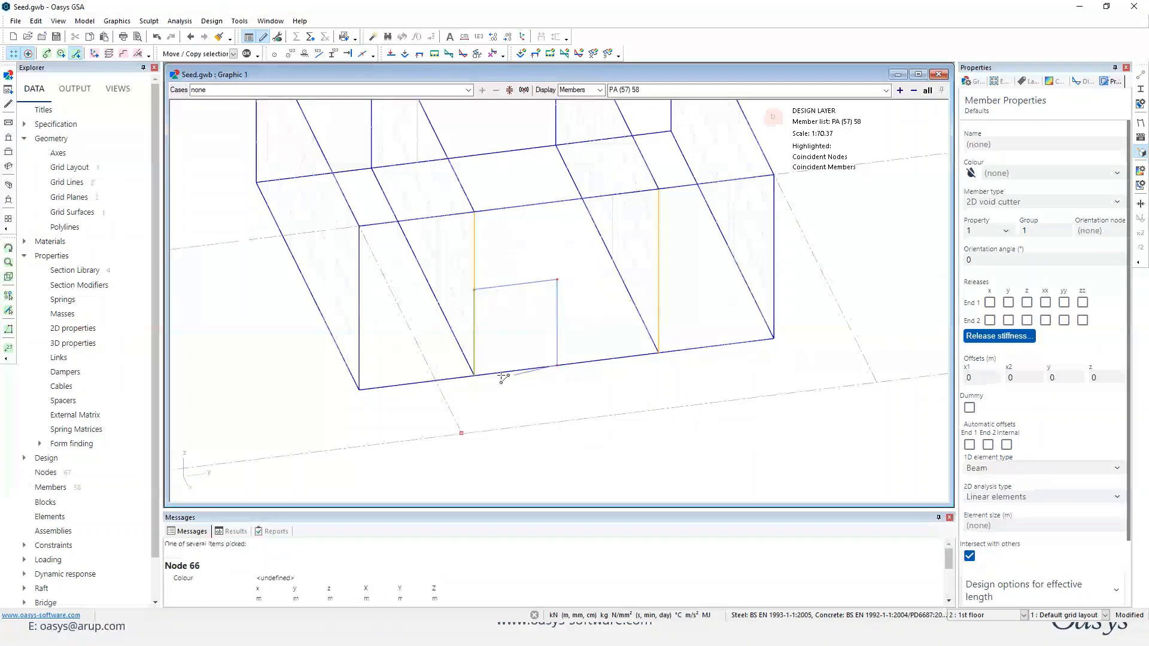
double_click(474, 375)
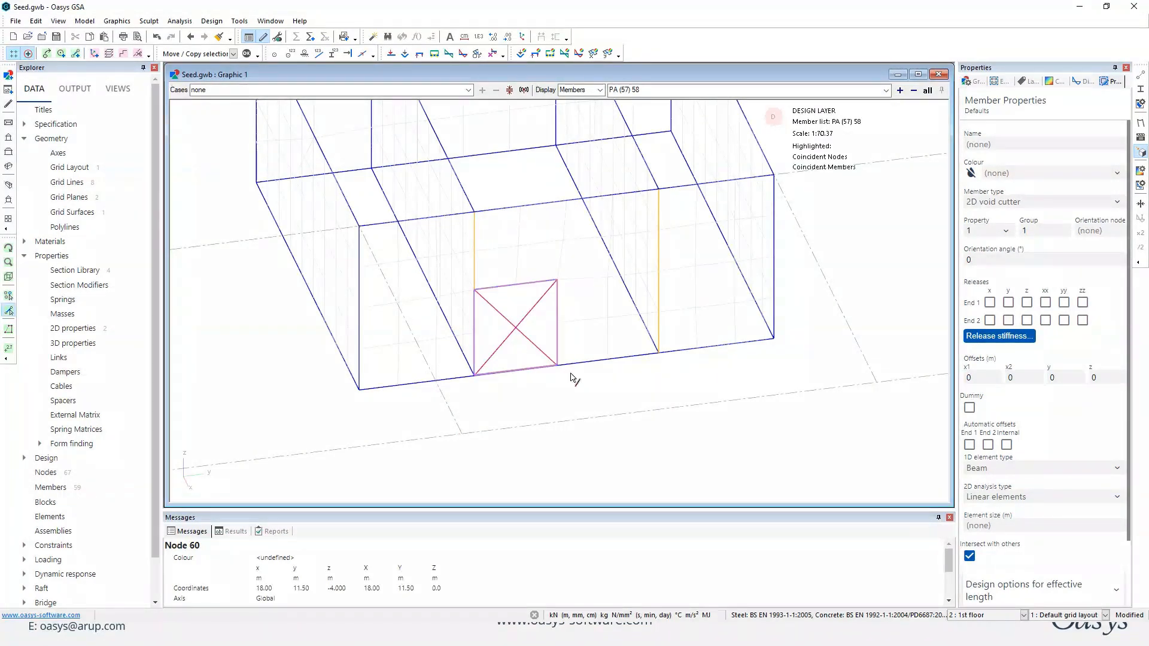
Move the void cutter member by 1.1 m in y along the grid line 3 wall.
left_click(559, 281)
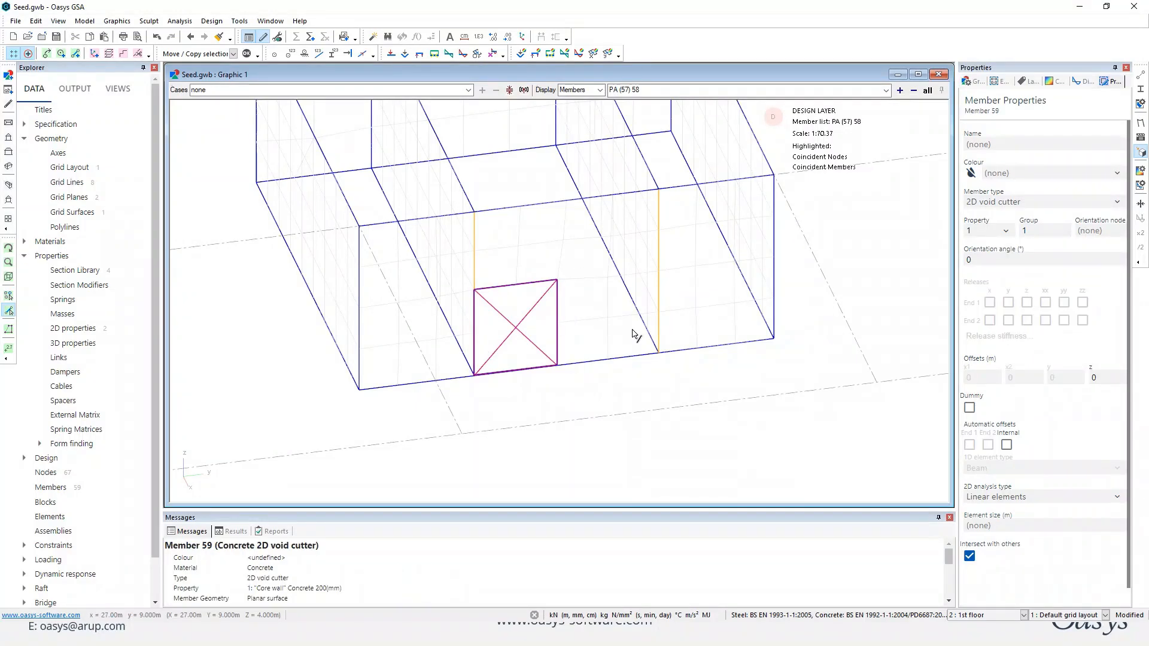
left_click(247, 53)
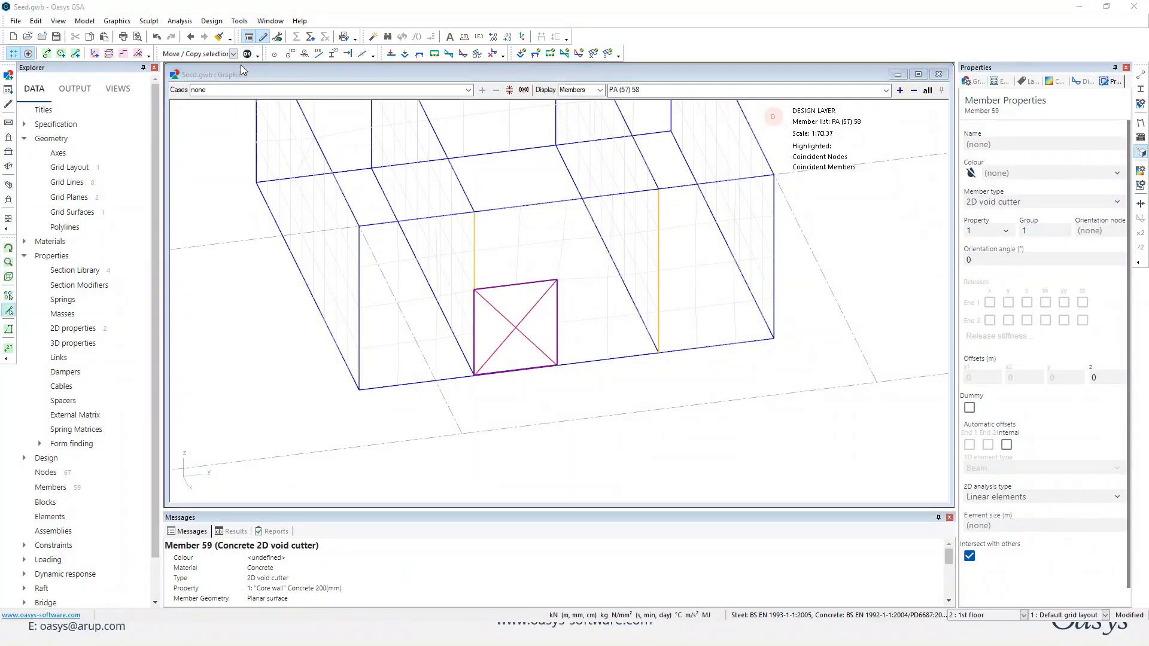
left_click(17, 47)
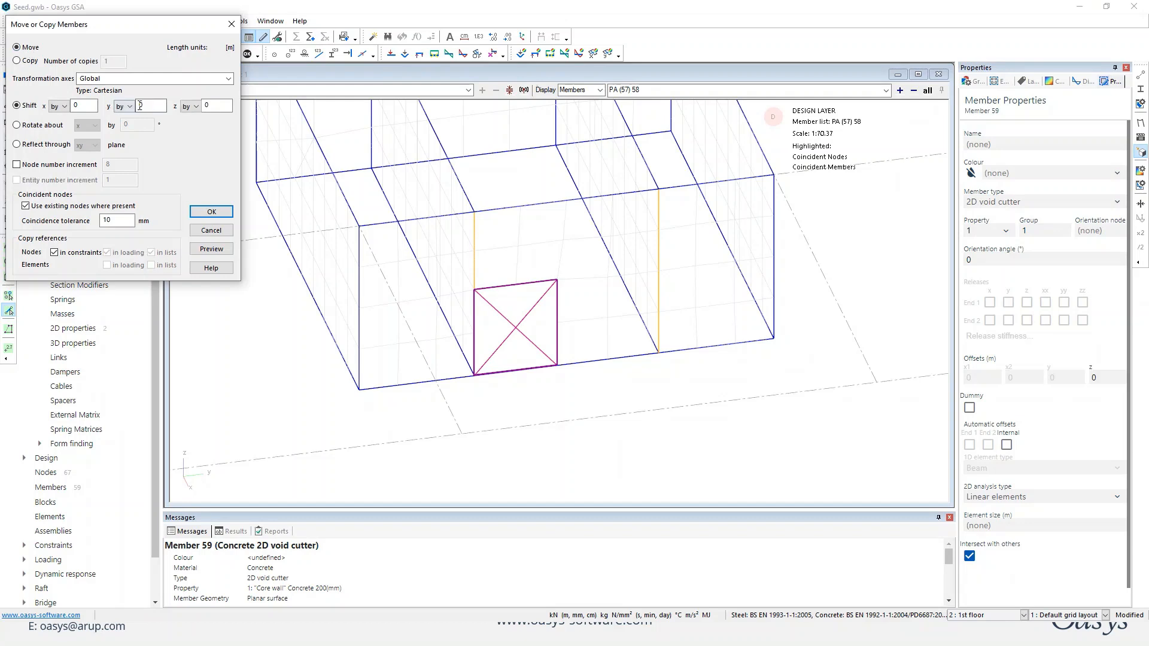
double_click(146, 106)
left_click(209, 253)
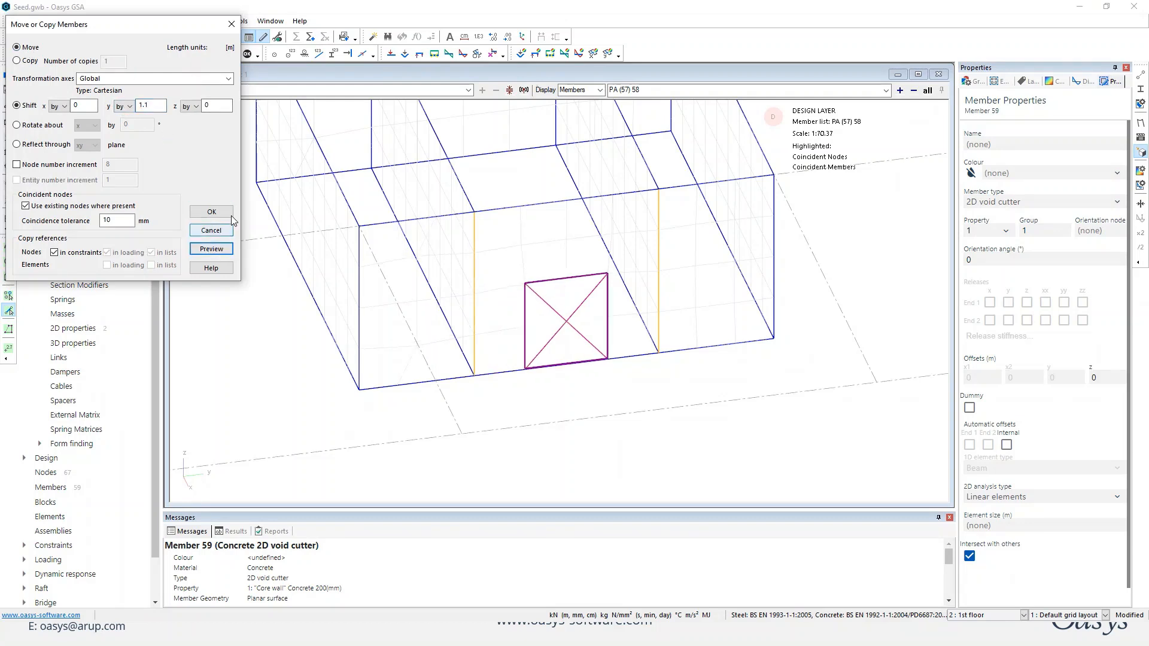
left_click(212, 212)
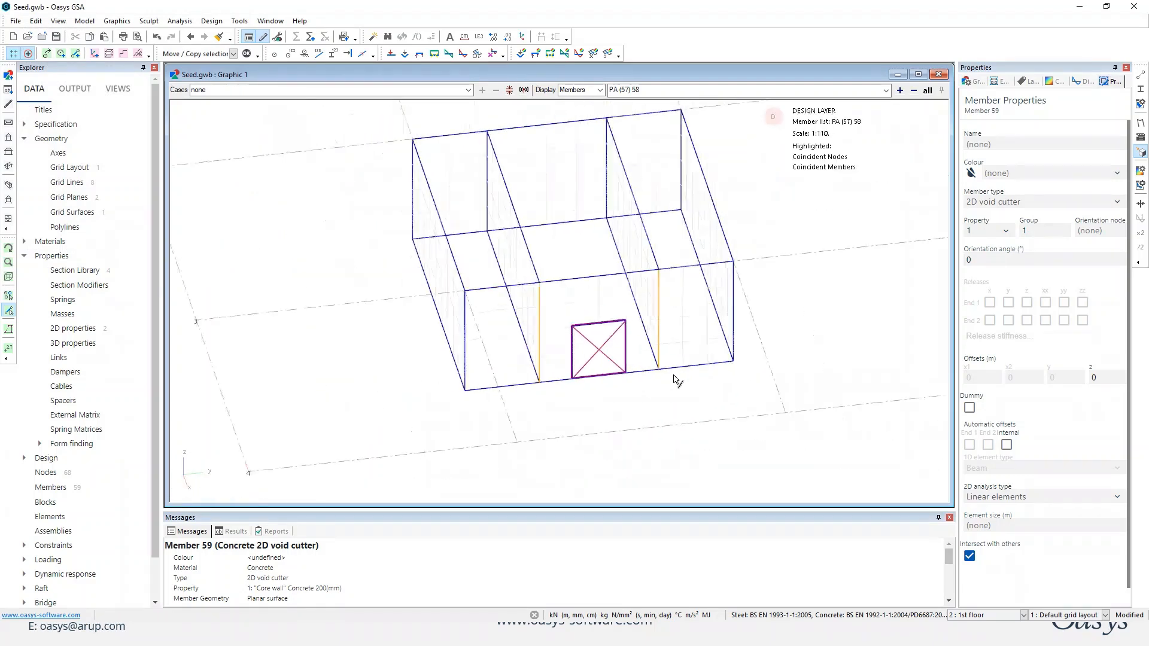
Set the element size to 0.5 m for all core walls and the void cutter.
middle_click_drag(673, 375, 665, 403)
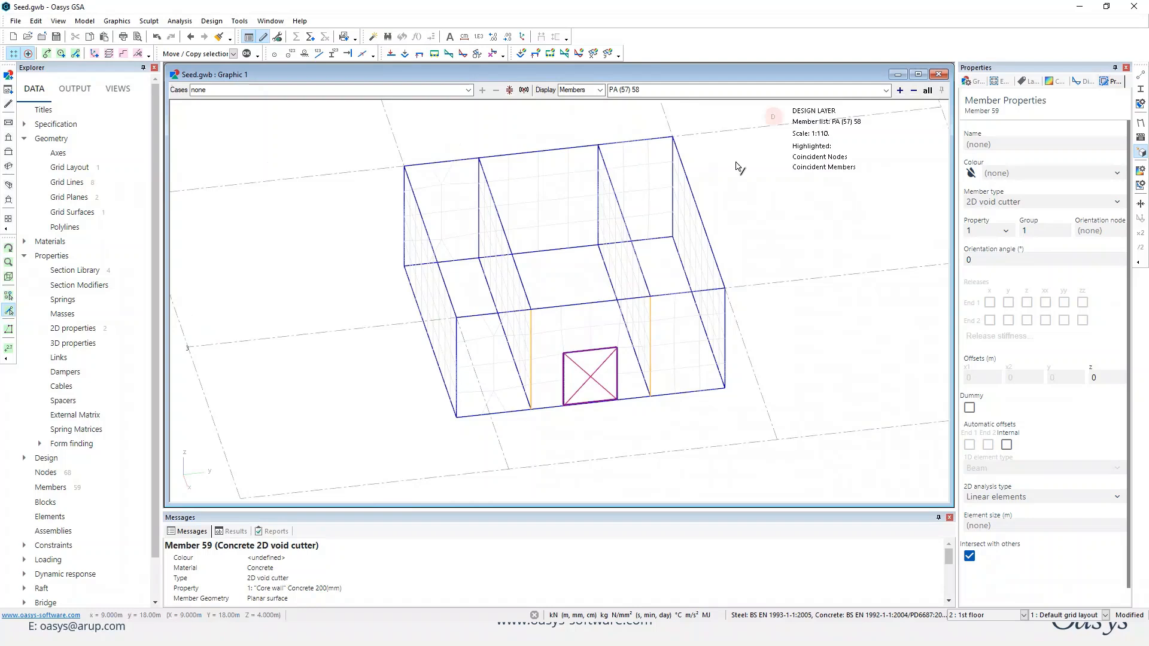
left_click_drag(754, 134, 350, 445)
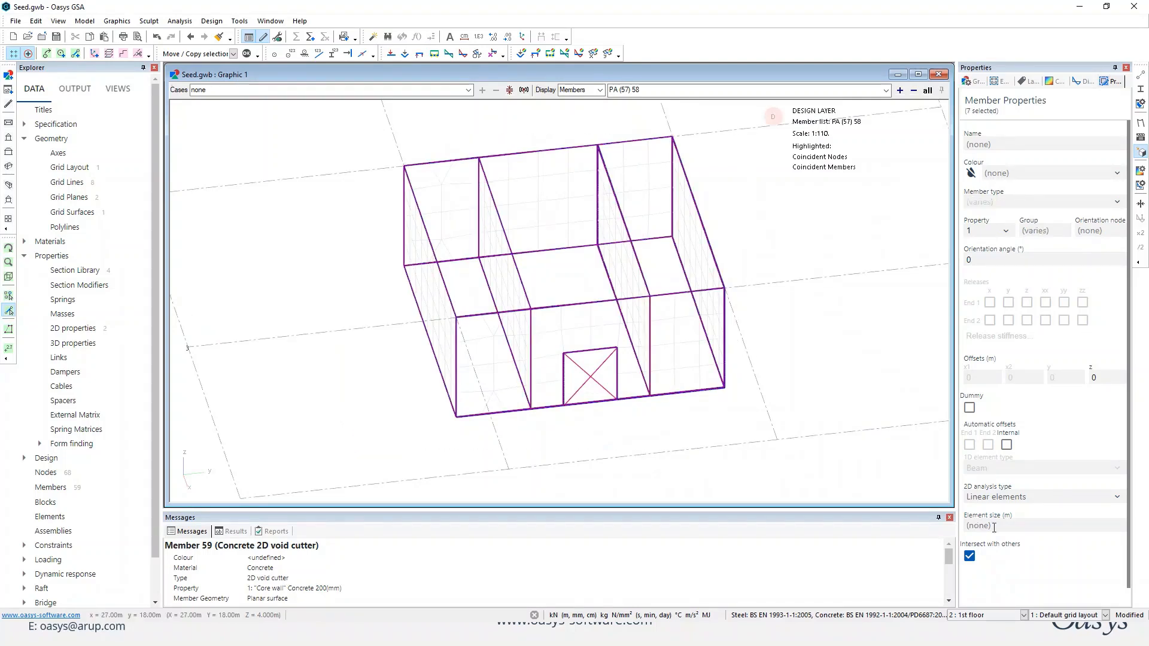
left_click(994, 527)
type("0.5")
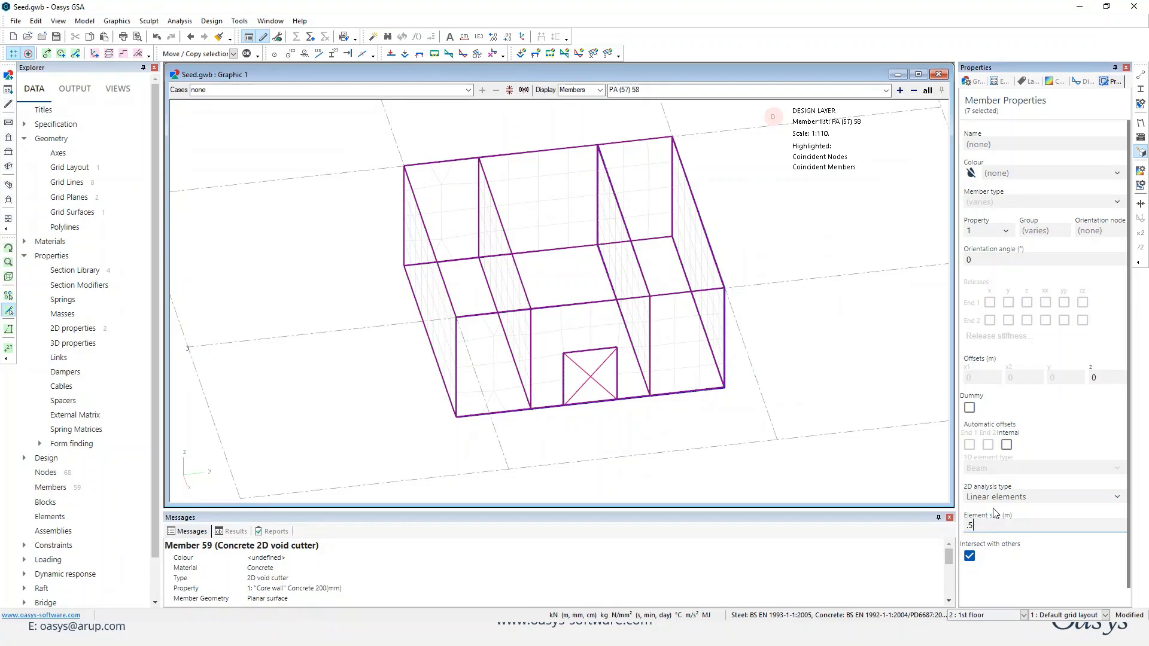
key("Return")
Restore the display of all members and show them shrunk away from their nodes.
middle_click_drag(633, 413, 680, 405)
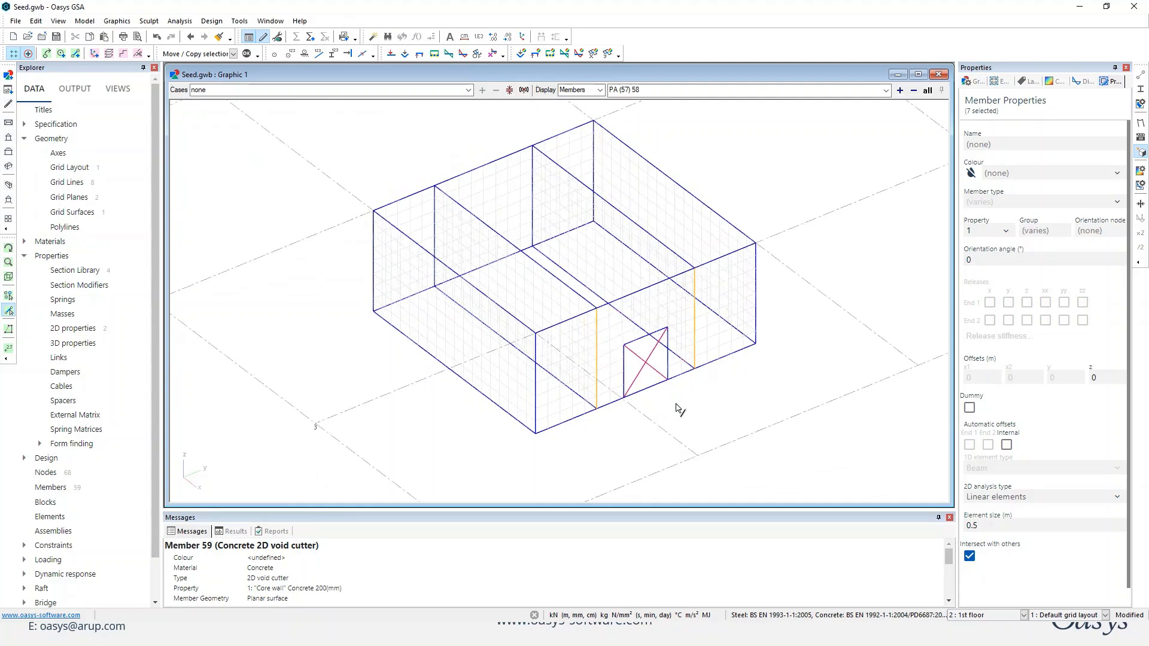
left_click(928, 89)
scroll(701, 192, "down", 1)
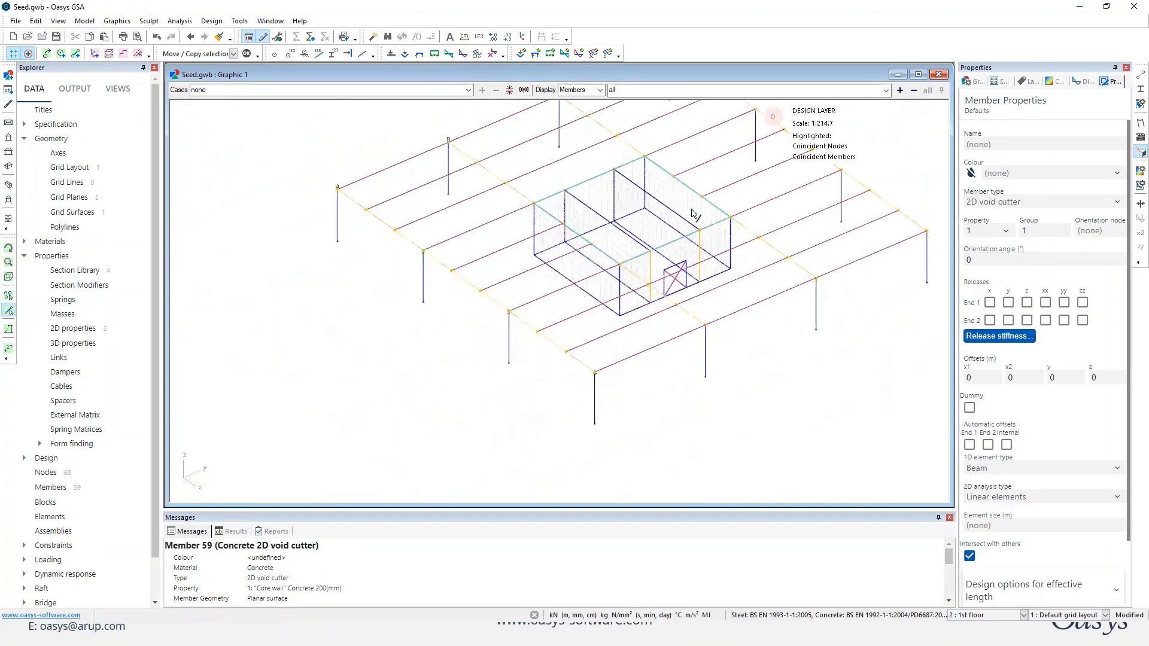
scroll(672, 192, "down", 1)
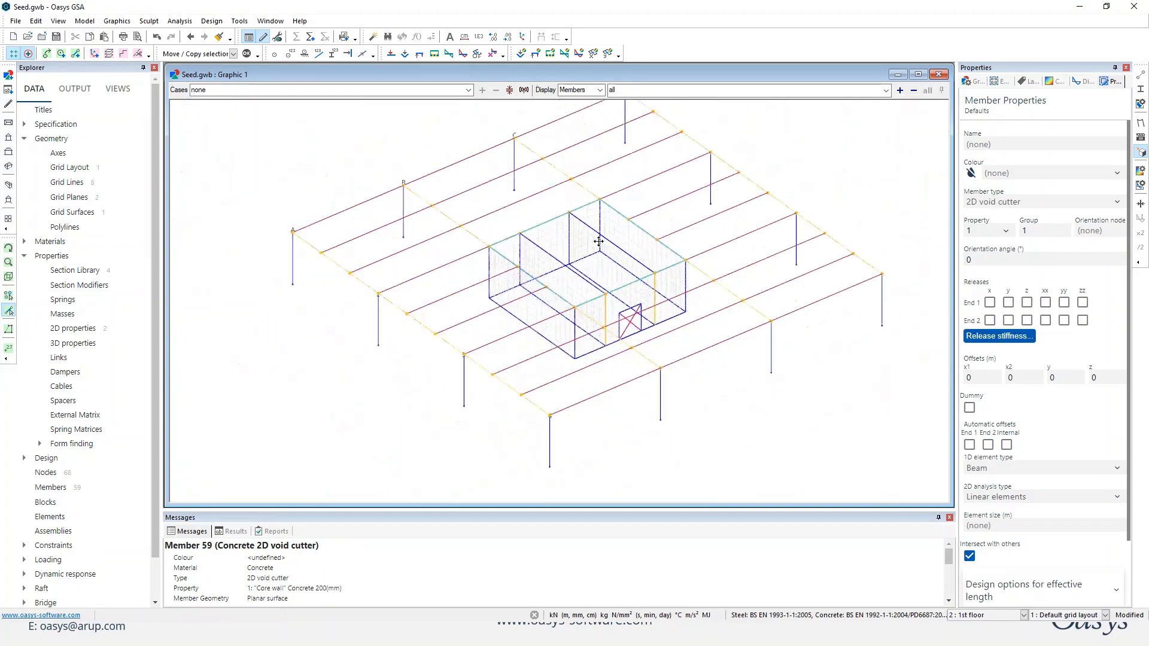
left_click(348, 54)
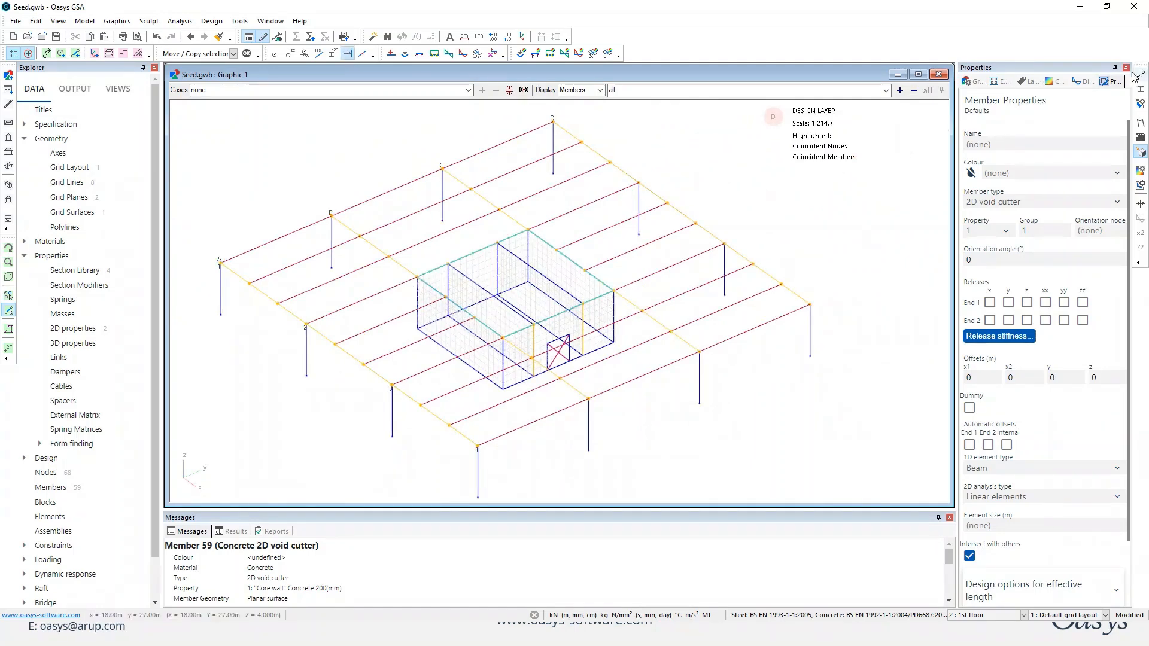
left_click_drag(795, 247, 757, 247)
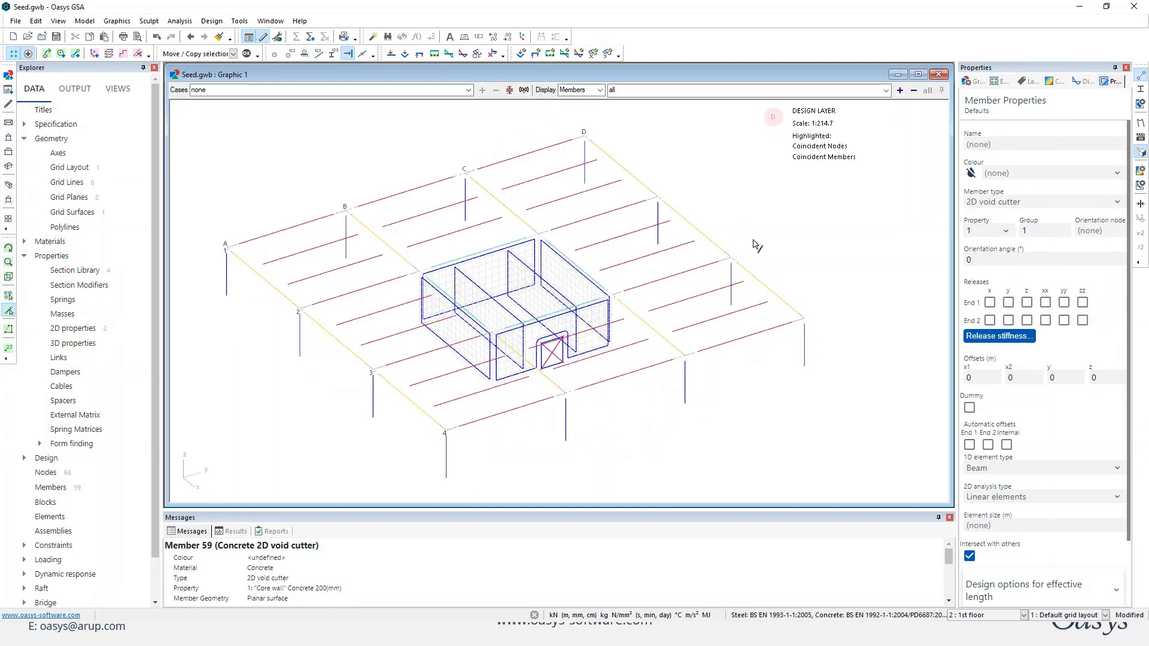
Limit the graphic display to the member list "pb".
double_click(637, 91)
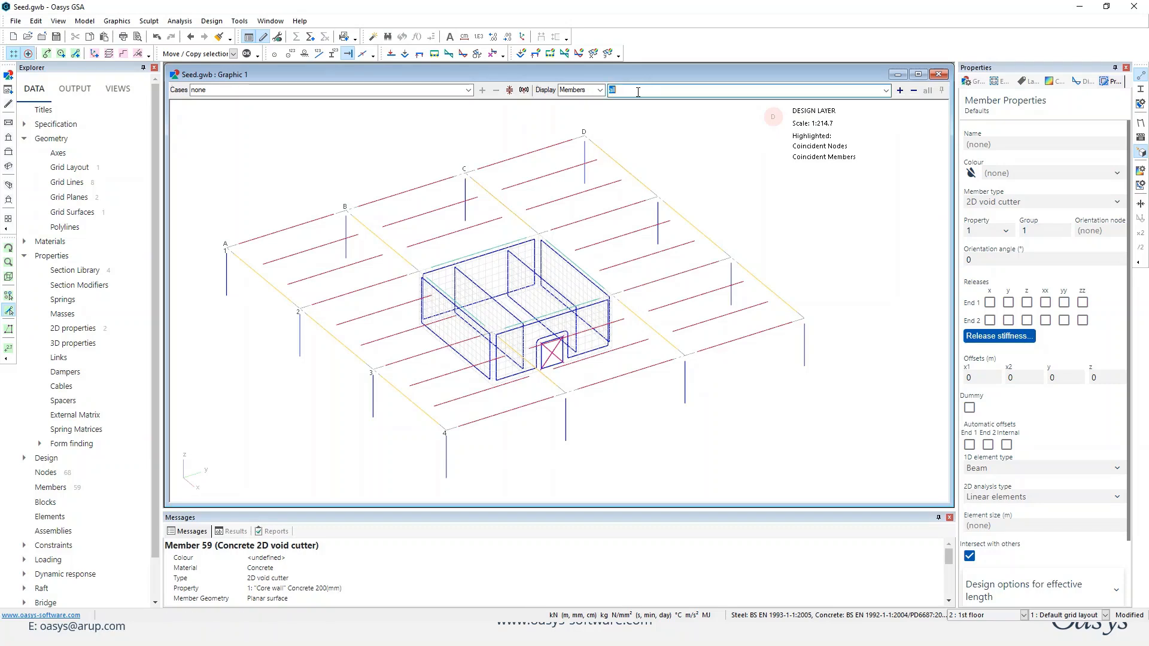
type("pb")
key("Return")
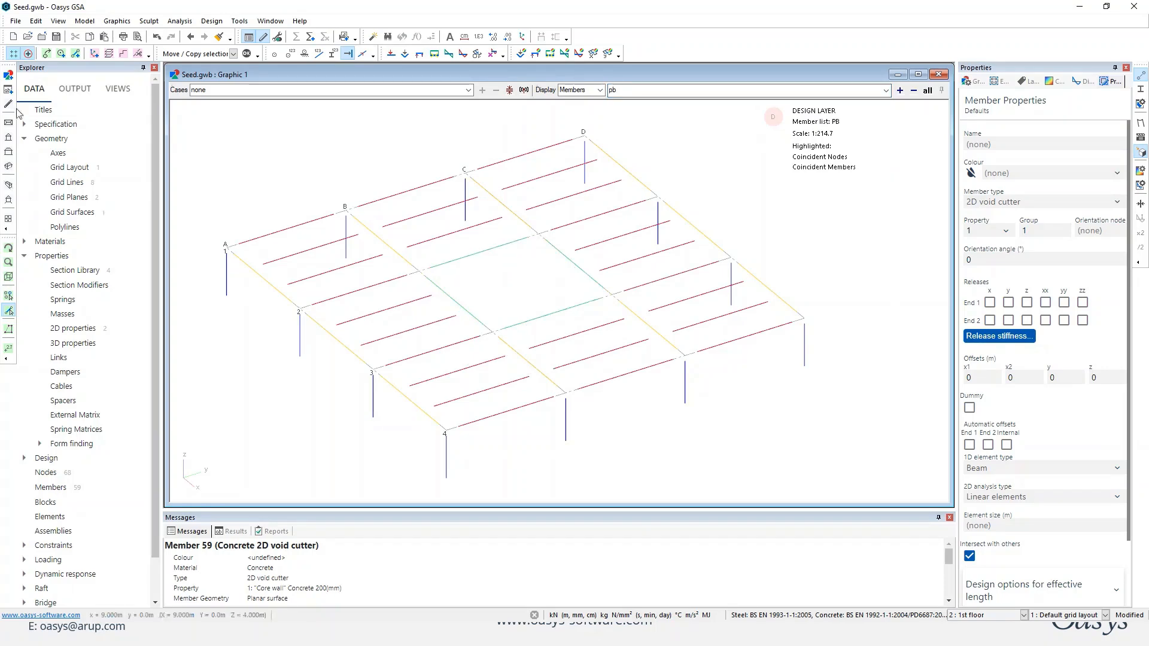
Release the yy and zz rotations at both ends of all first-floor beams.
left_click(9, 137)
left_click_drag(200, 224, 921, 272)
scroll(836, 276, "down", 3)
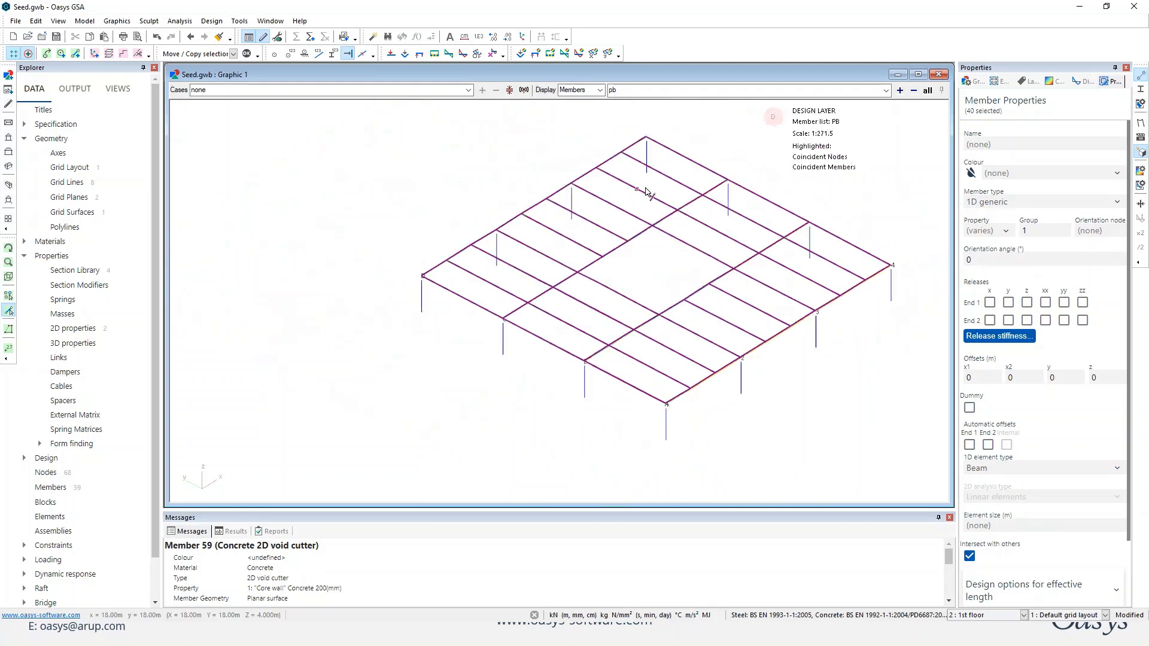
left_click(1064, 302)
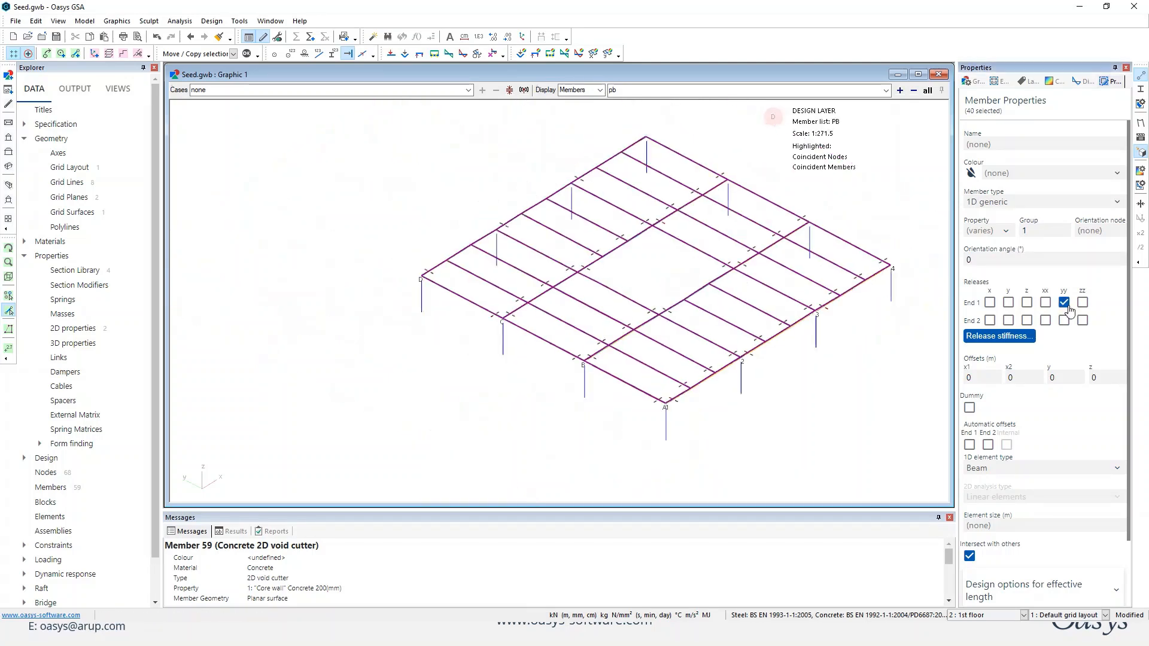
left_click(1082, 302)
left_click(1084, 322)
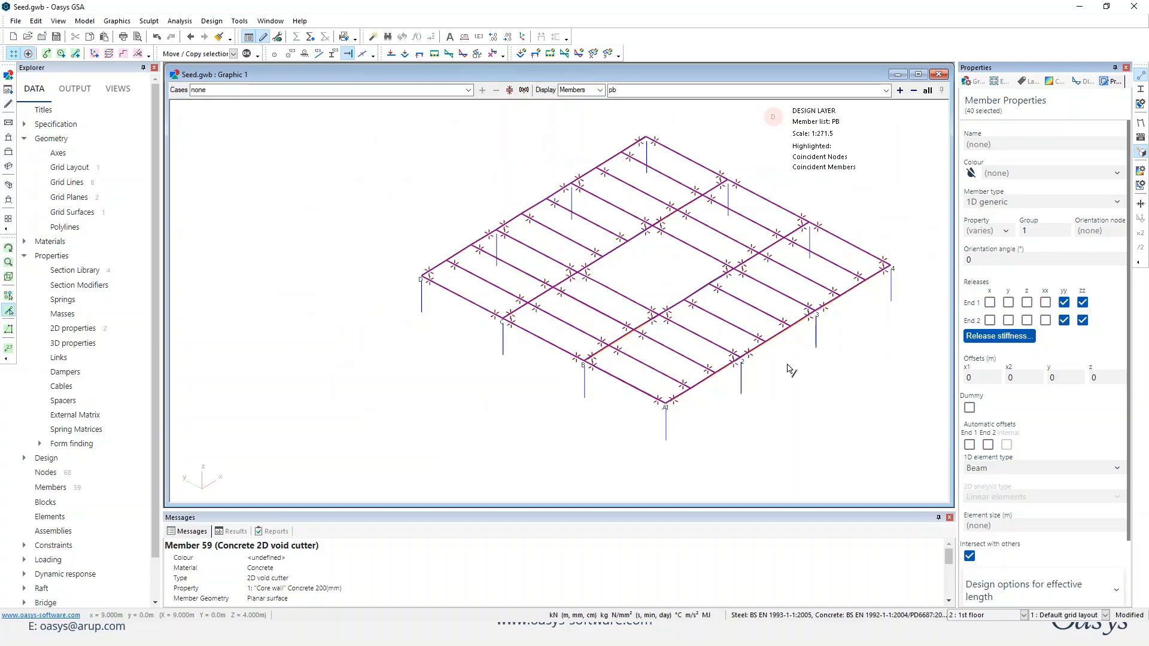
left_click(789, 368)
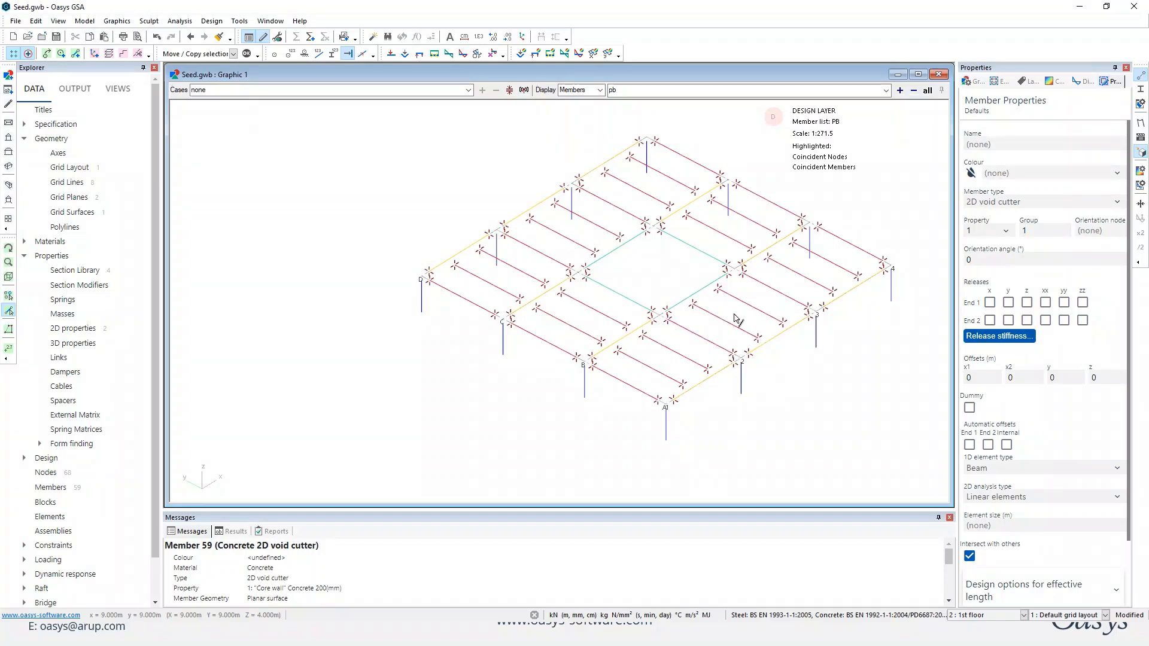
middle_click_drag(742, 326, 674, 327)
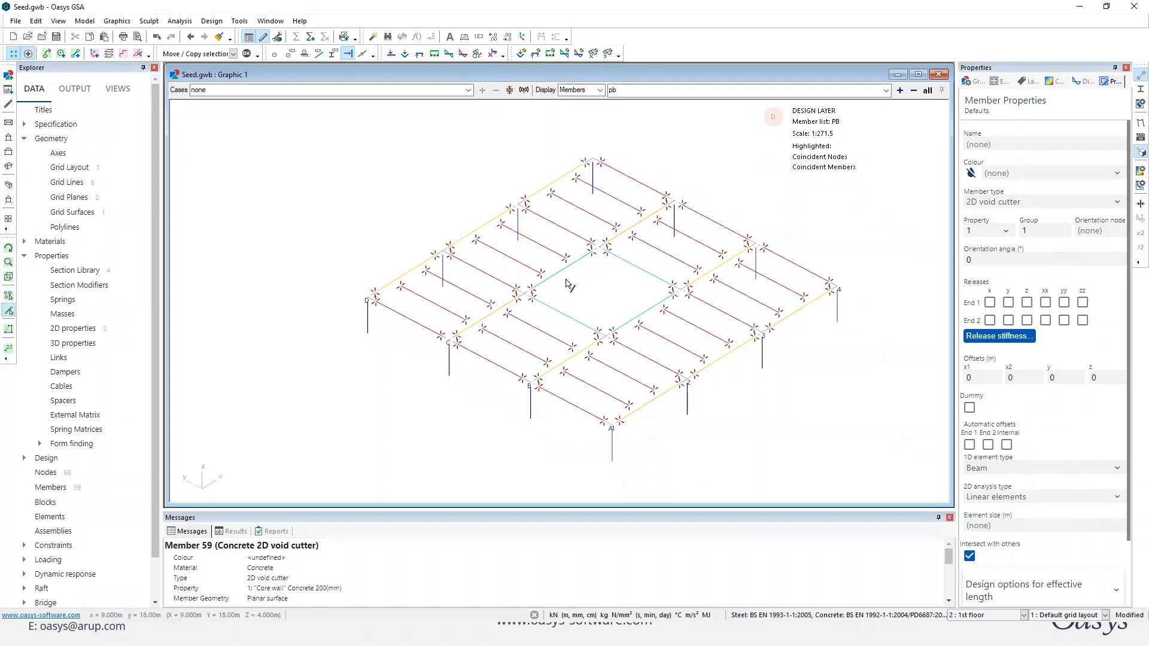
Restore the display of all members and draw a 2D generic slab member with property 2 through the floor's four corner nodes.
left_click(928, 91)
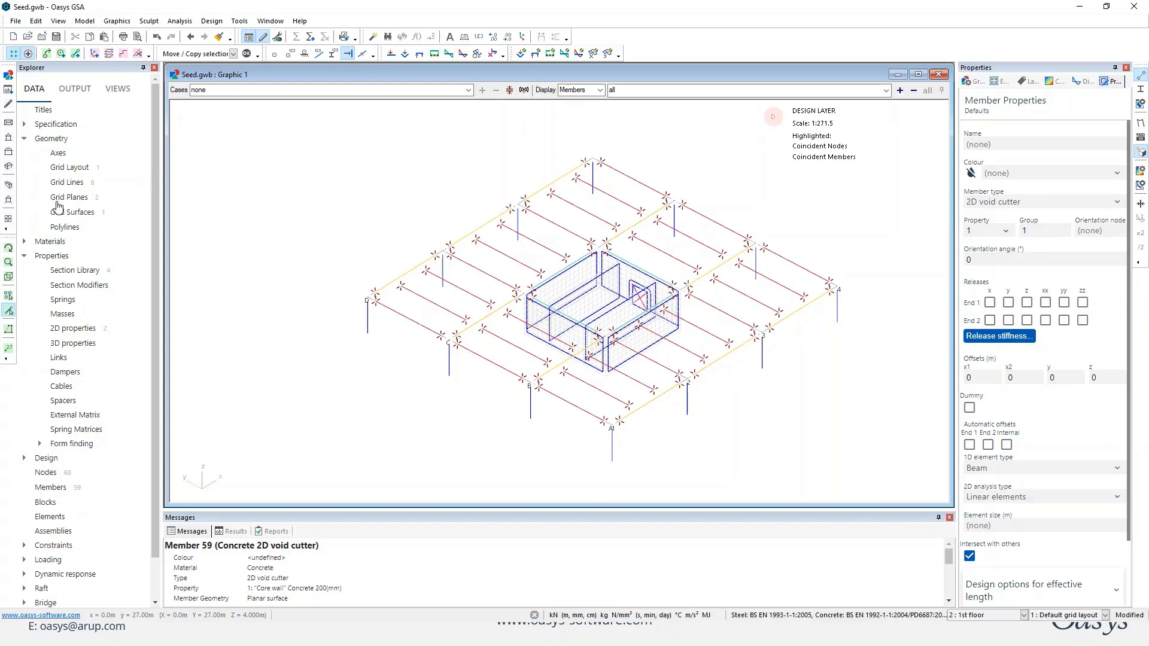
left_click(75, 53)
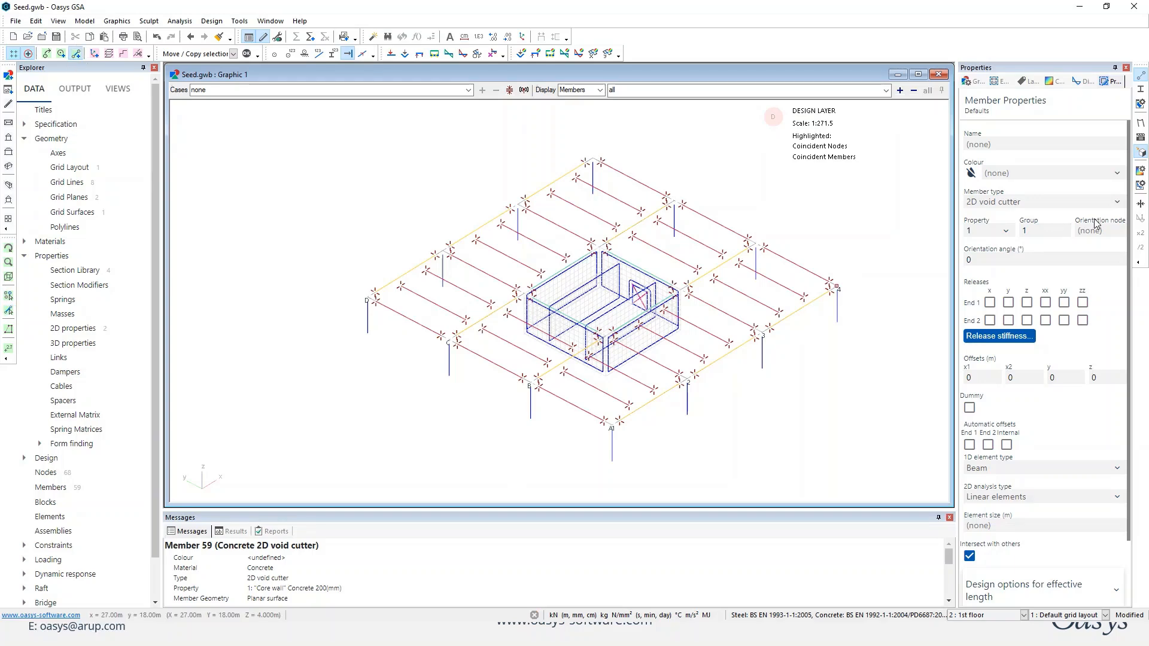
left_click(1116, 203)
left_click(1013, 237)
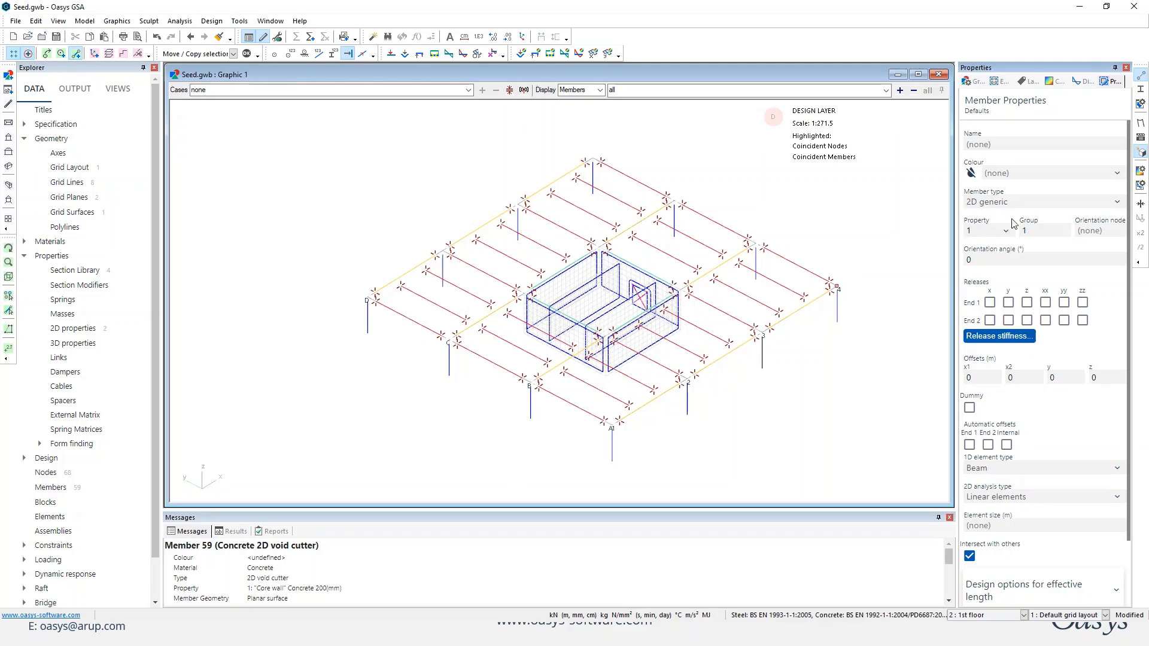
left_click(1005, 231)
left_click(993, 264)
left_click(367, 297)
left_click(611, 423)
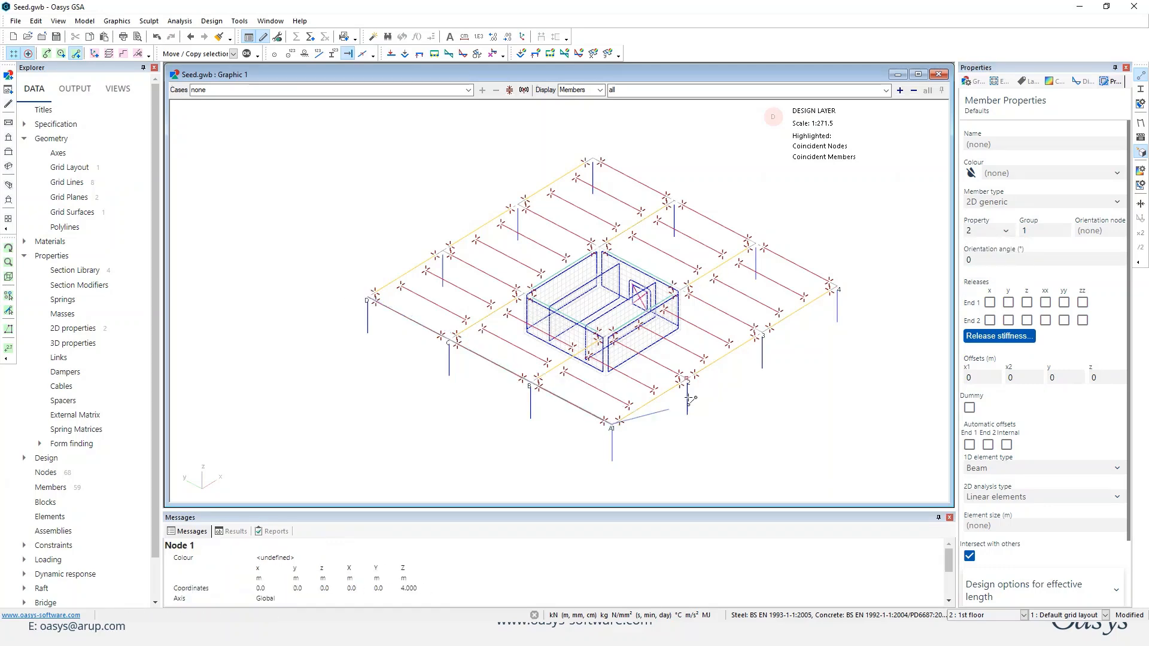
left_click(848, 285)
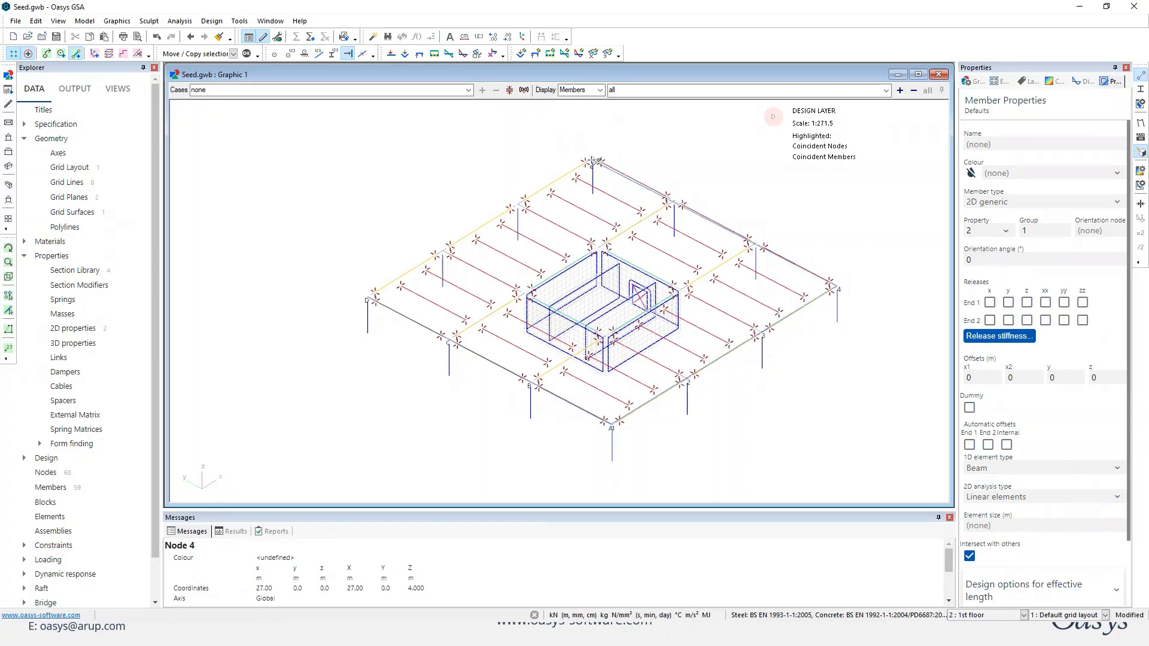
left_click(606, 157)
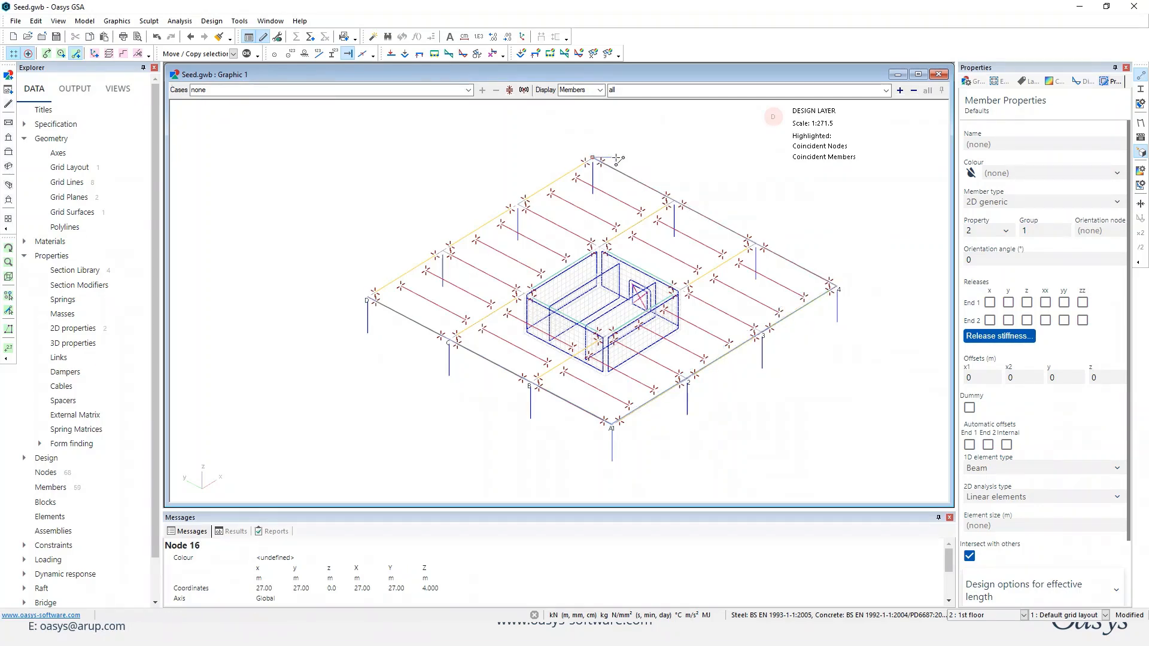
scroll(555, 262, "up", 3)
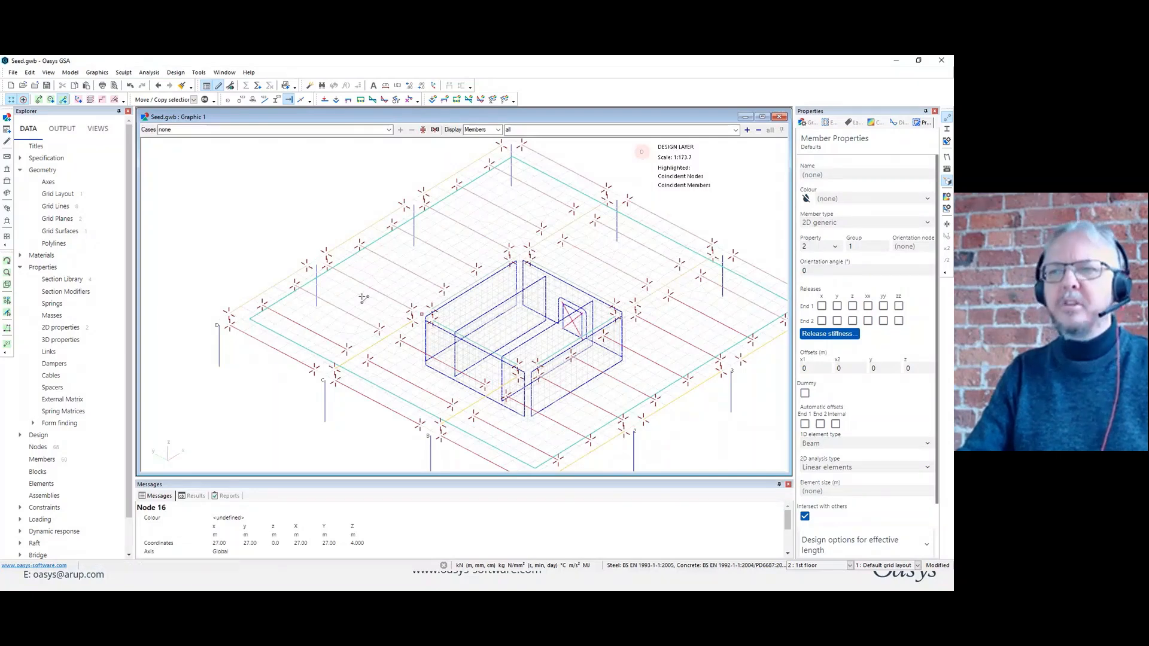
Limit the graphic display to the member list "pa2" to isolate the slab.
left_click(519, 130)
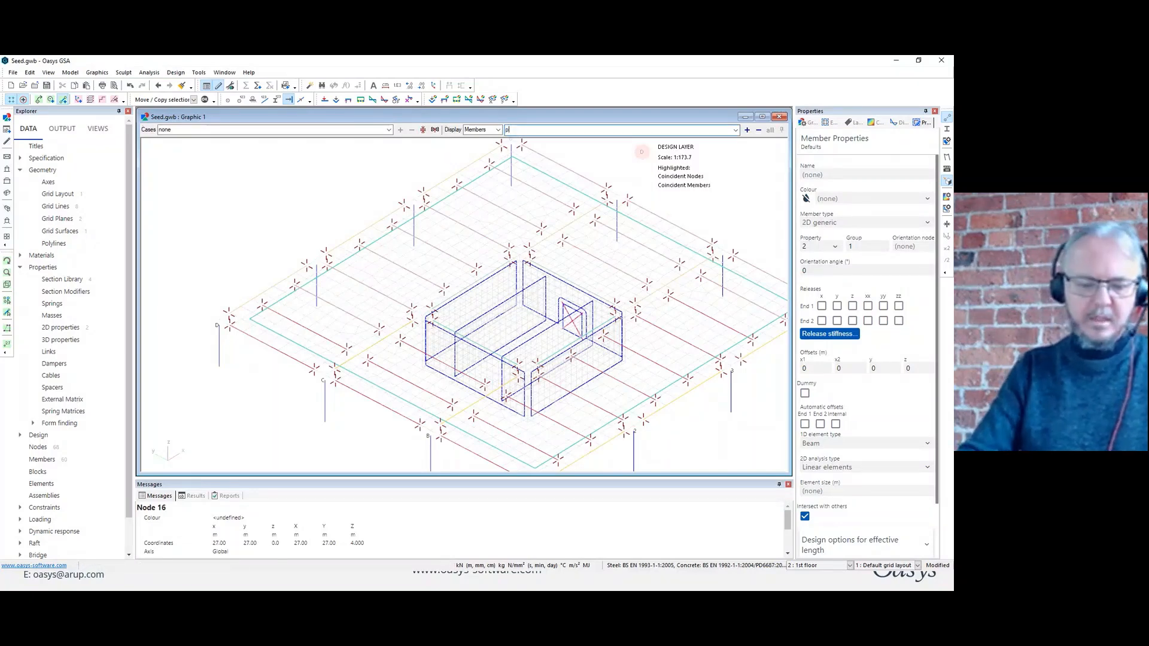
type("pa")
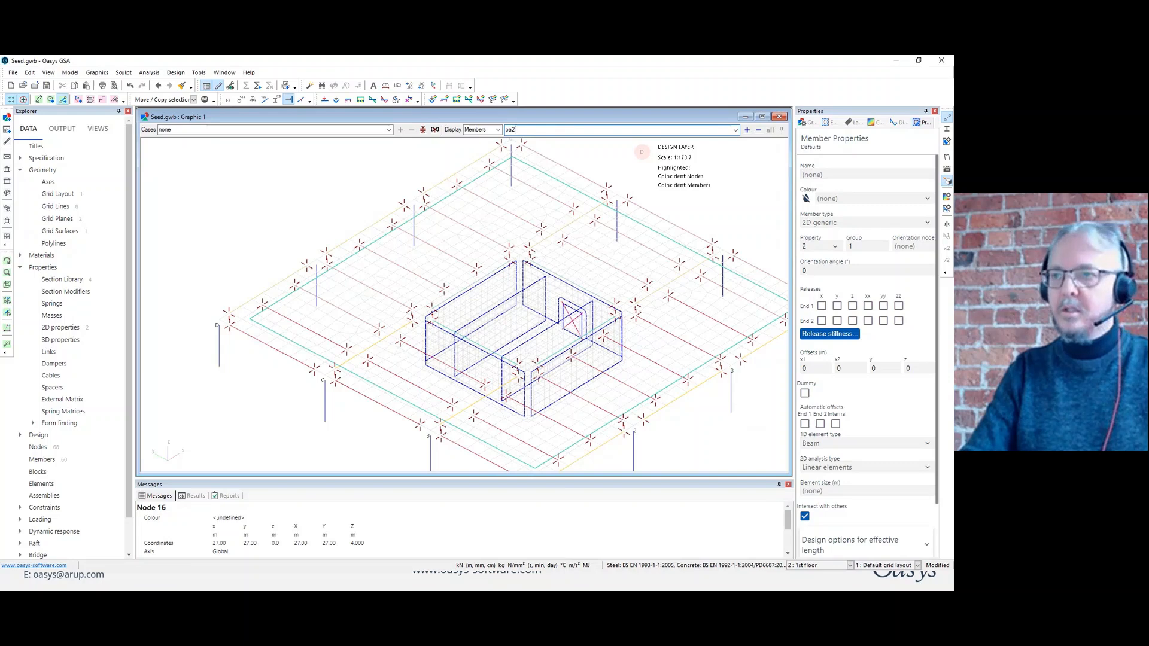
type("2")
key("Return")
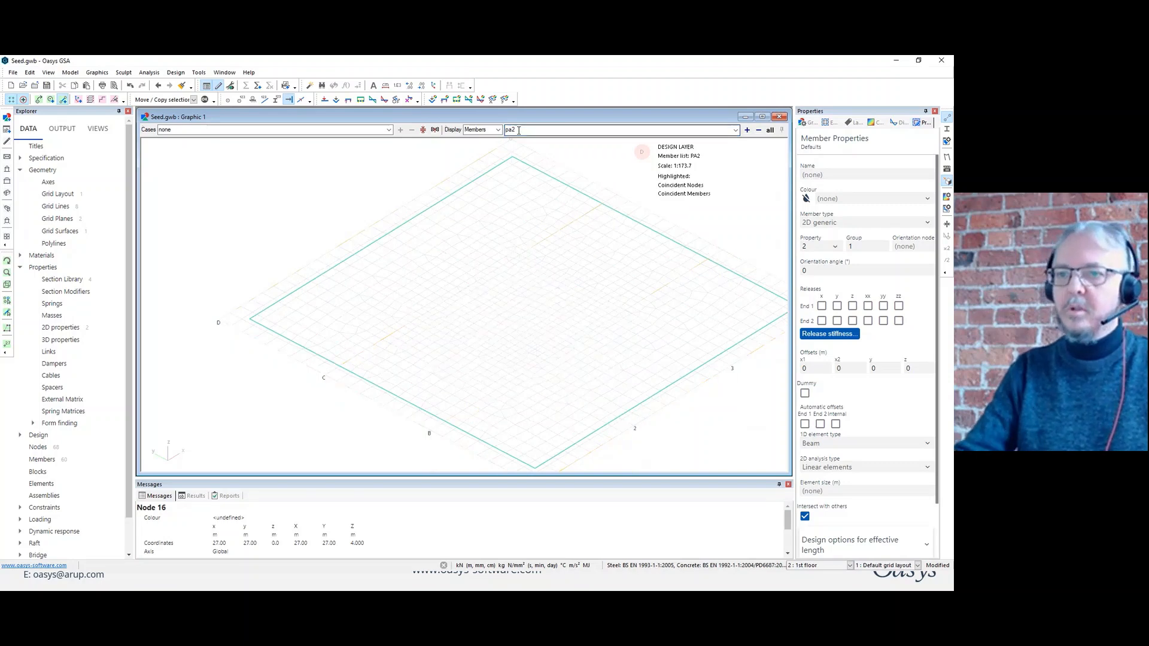
Set the slab's 2D analysis type to XY rigid diaphragm and its element size to 10 m.
left_click(8, 313)
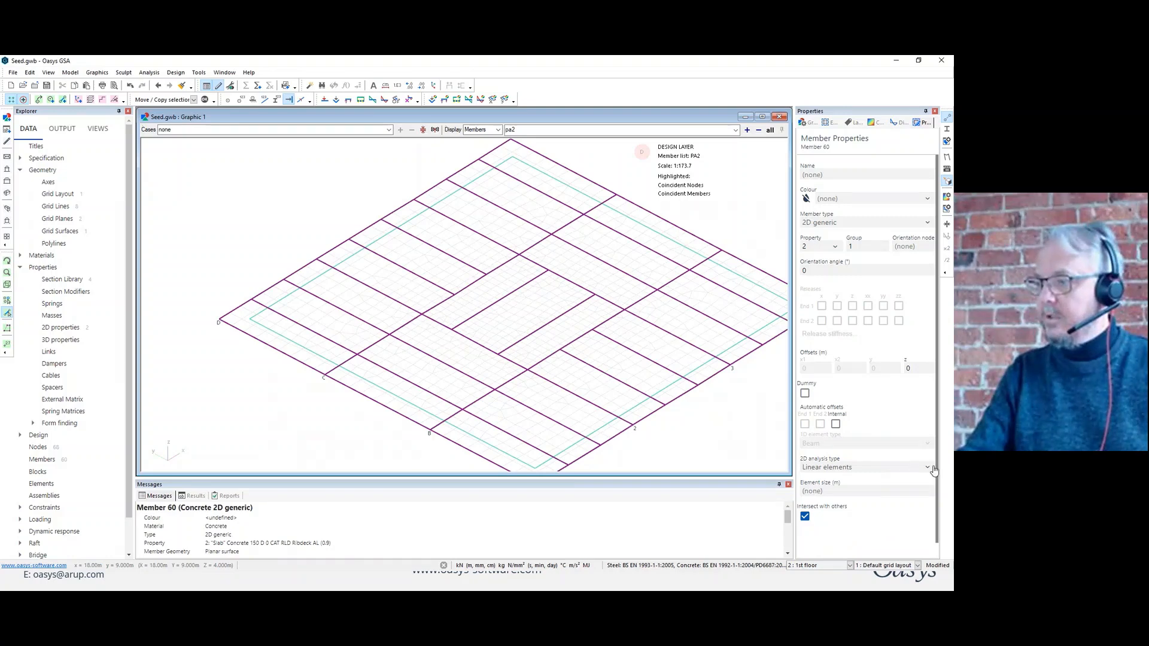
left_click(888, 468)
left_click(827, 517)
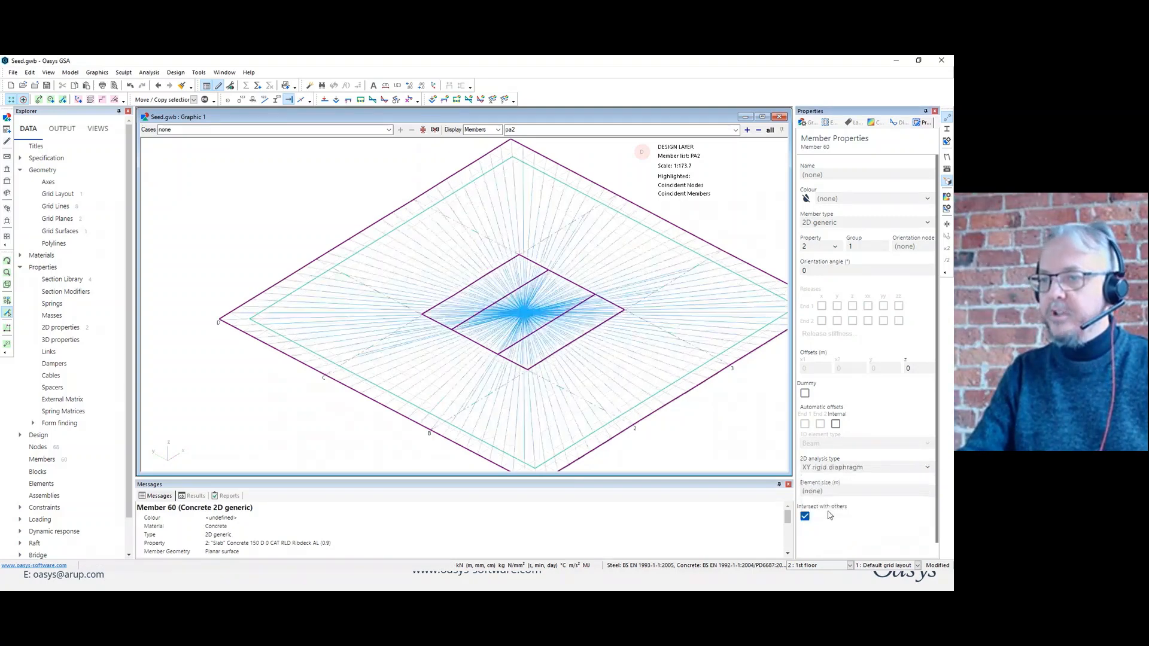
left_click(814, 490)
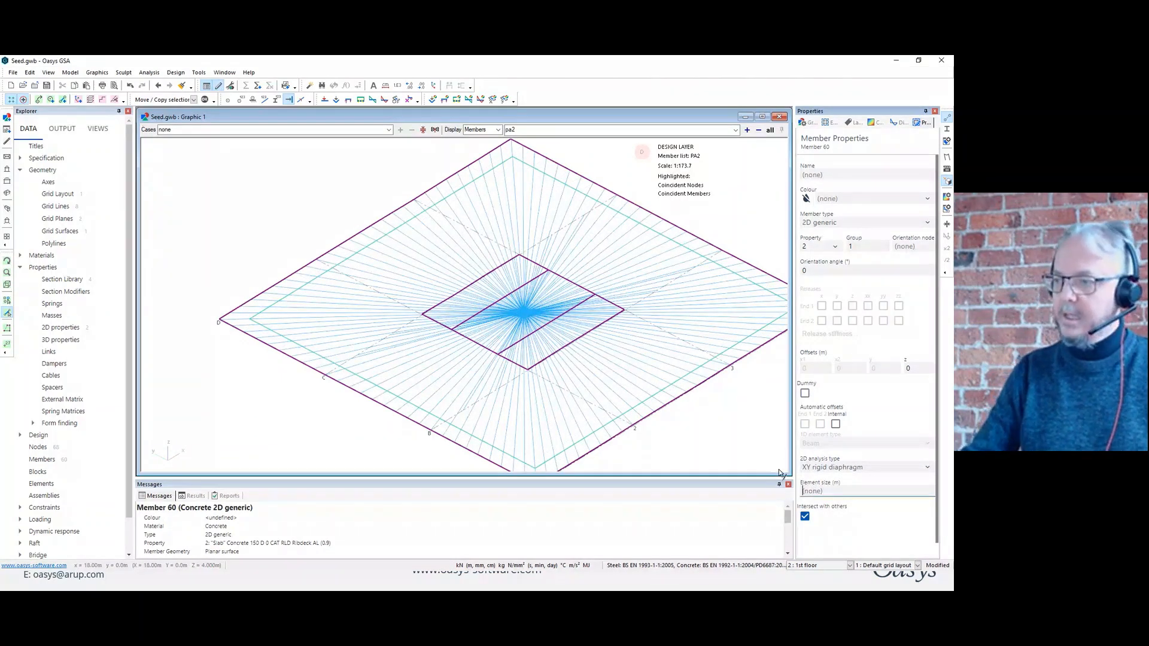
type("10")
key("Return")
middle_click_drag(582, 353, 614, 334)
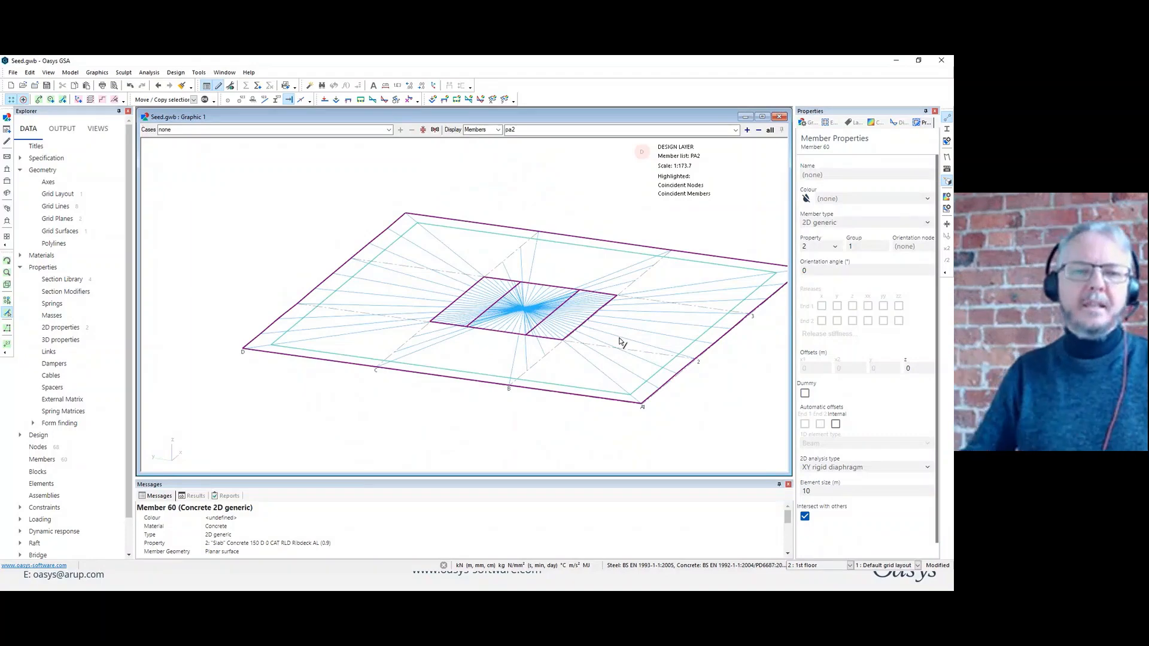
Restore all members and hide only the slab using the member list "all not pa2".
left_click(769, 131)
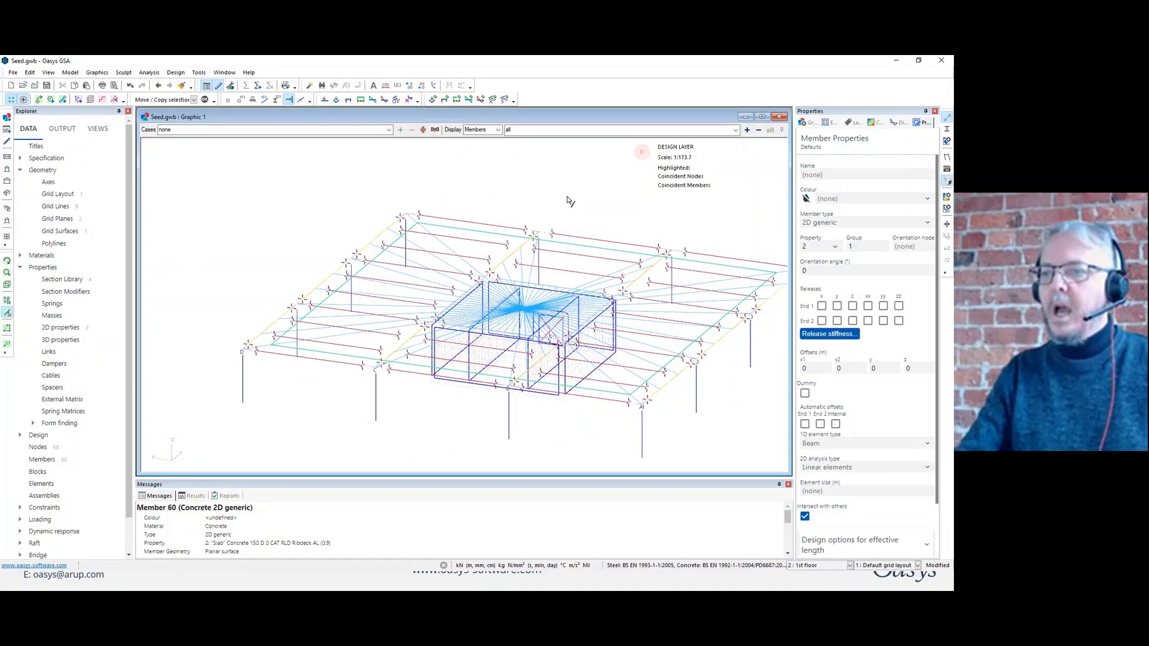
middle_click_drag(588, 206, 616, 208)
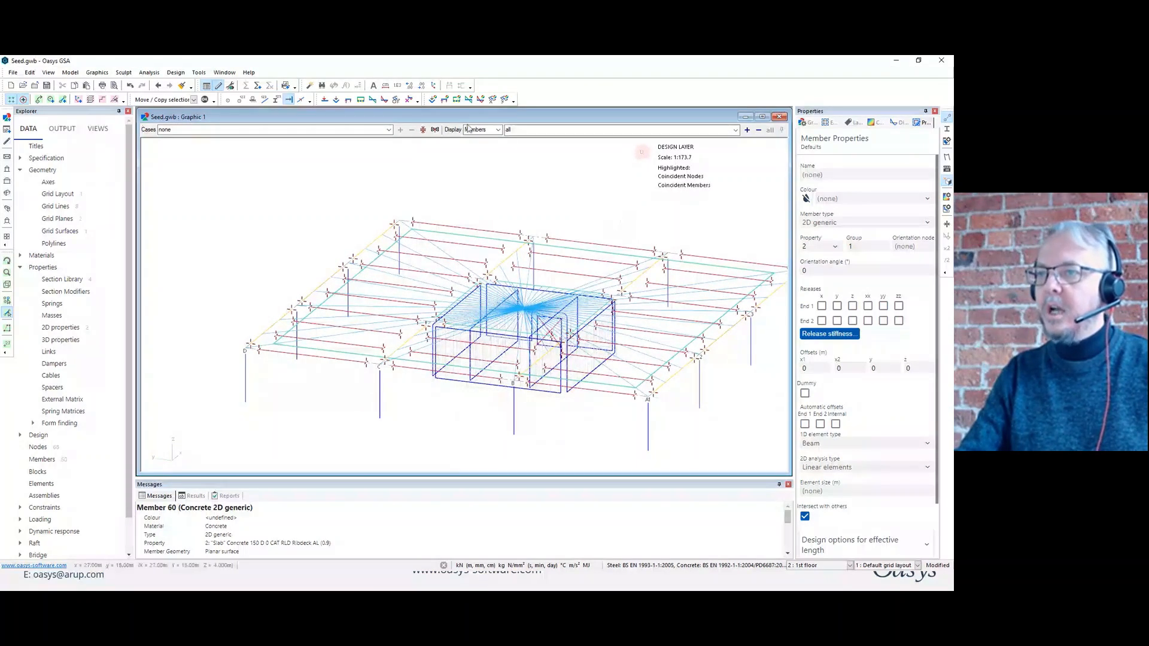
left_click(512, 129)
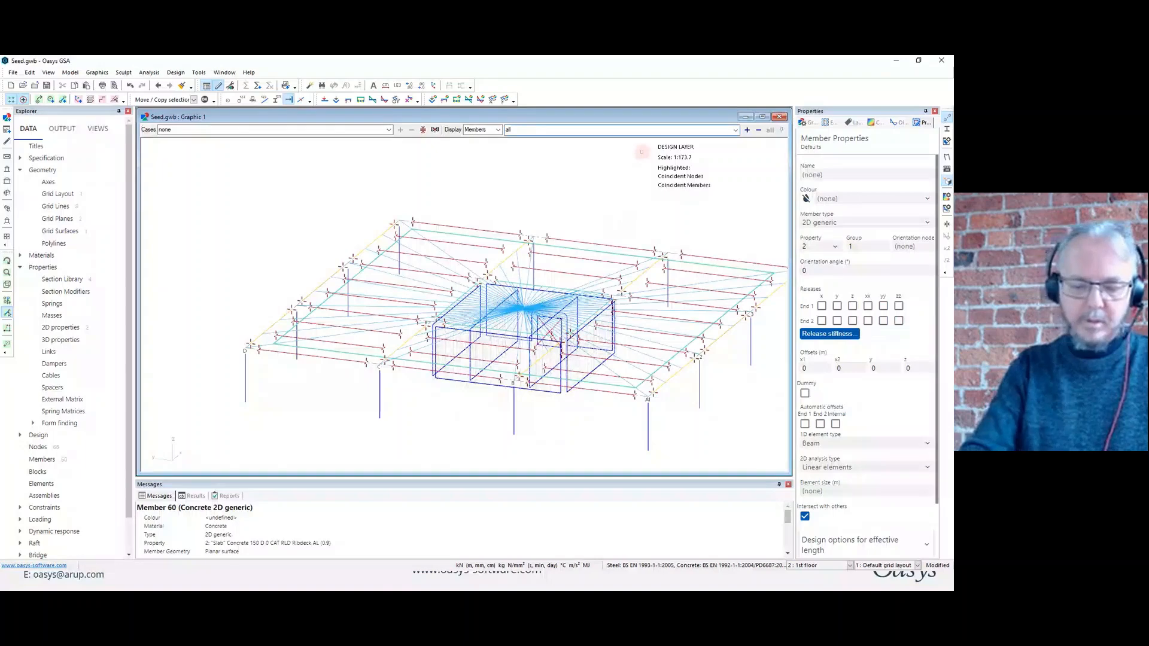
type("not ")
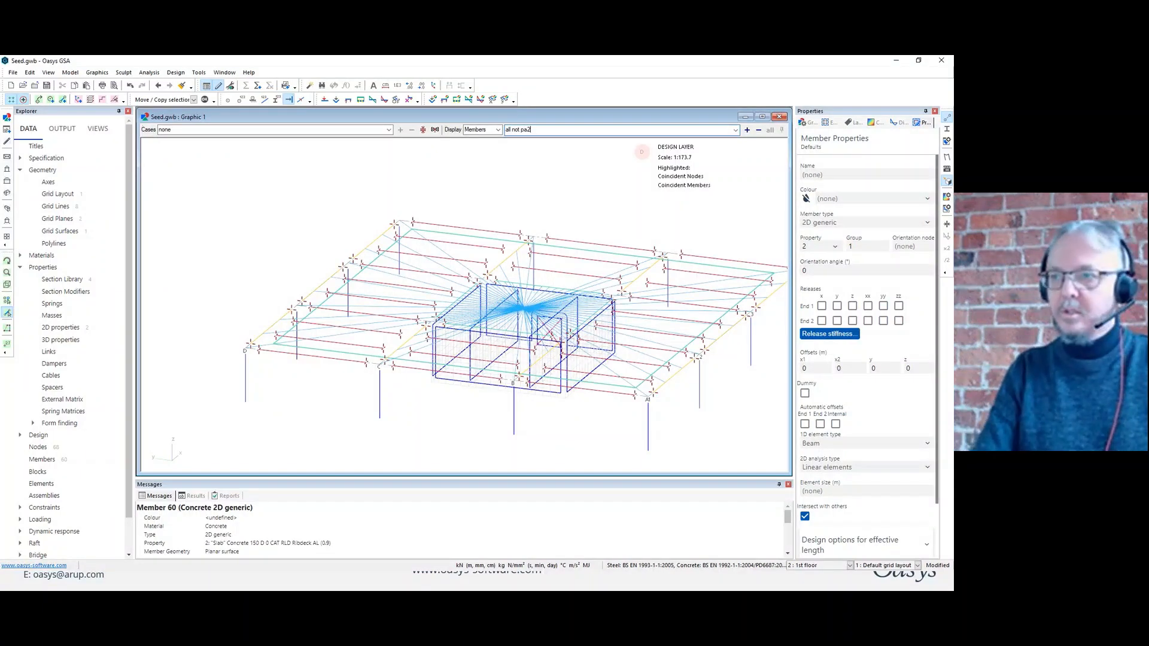
type("pa2")
key("Return")
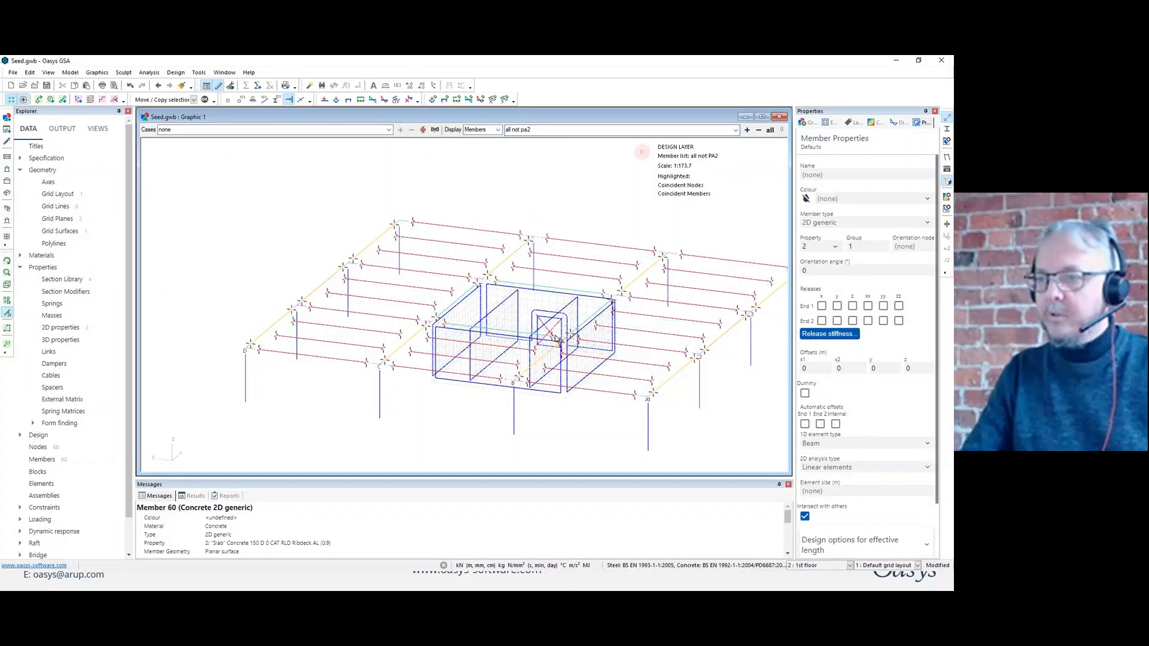
Draw a diagonal 1D generic member with property 2 from the column base at (9, 0, 0) to the floor node at (18, 27, 4).
middle_click_drag(558, 339, 456, 368)
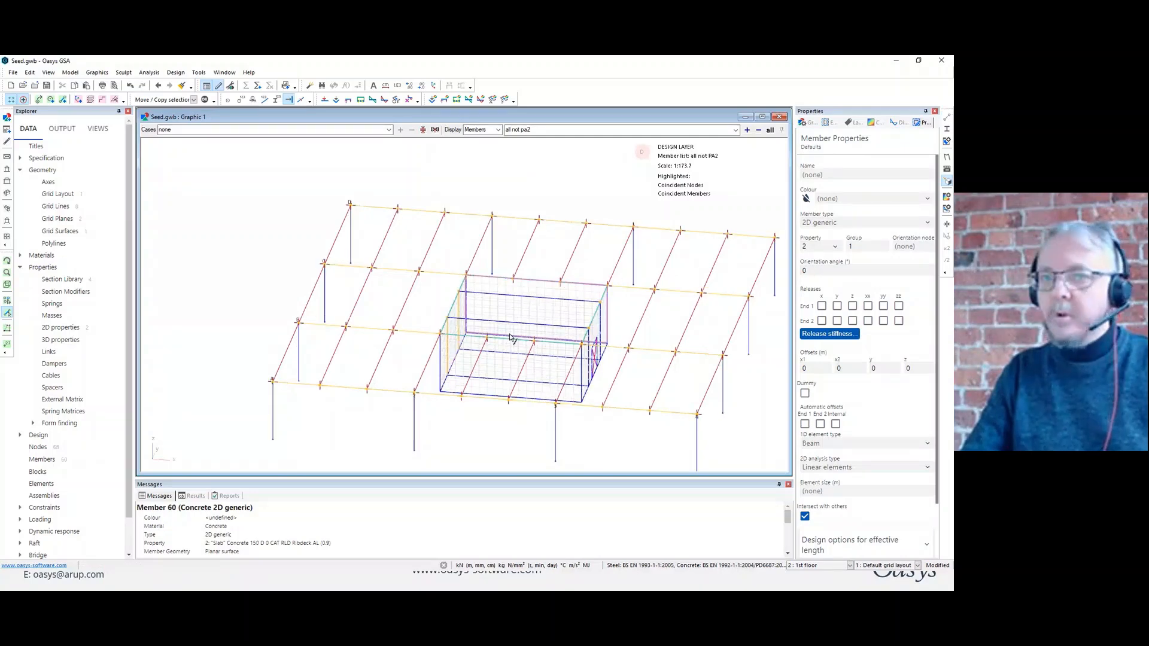
left_click(63, 100)
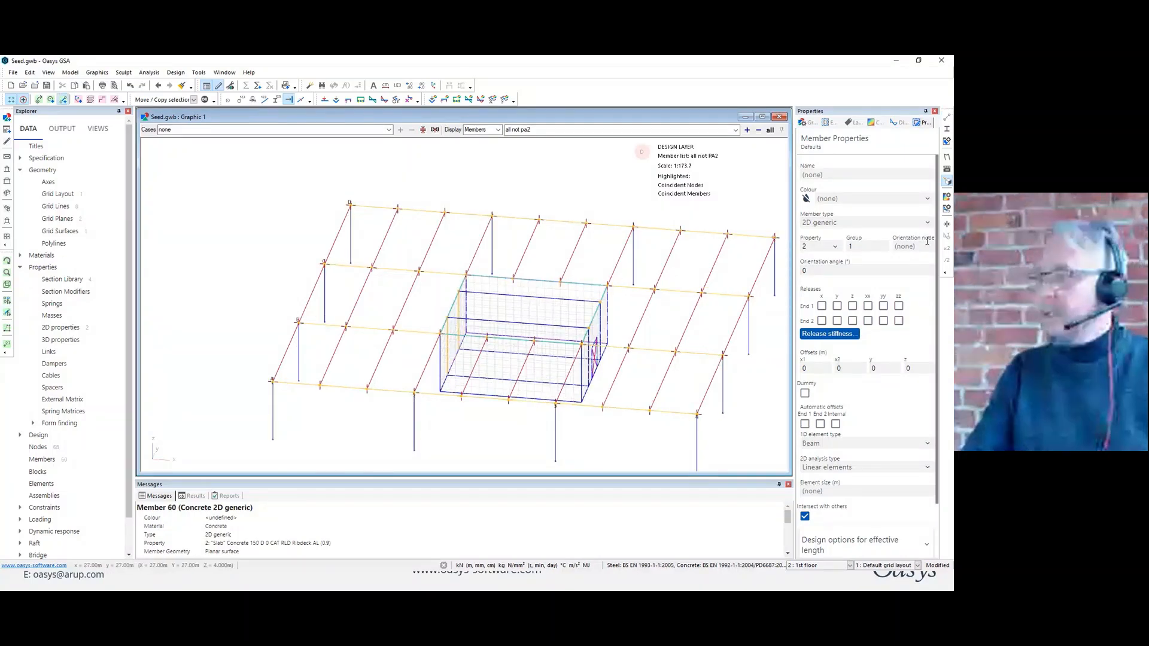
left_click(927, 222)
left_click(831, 234)
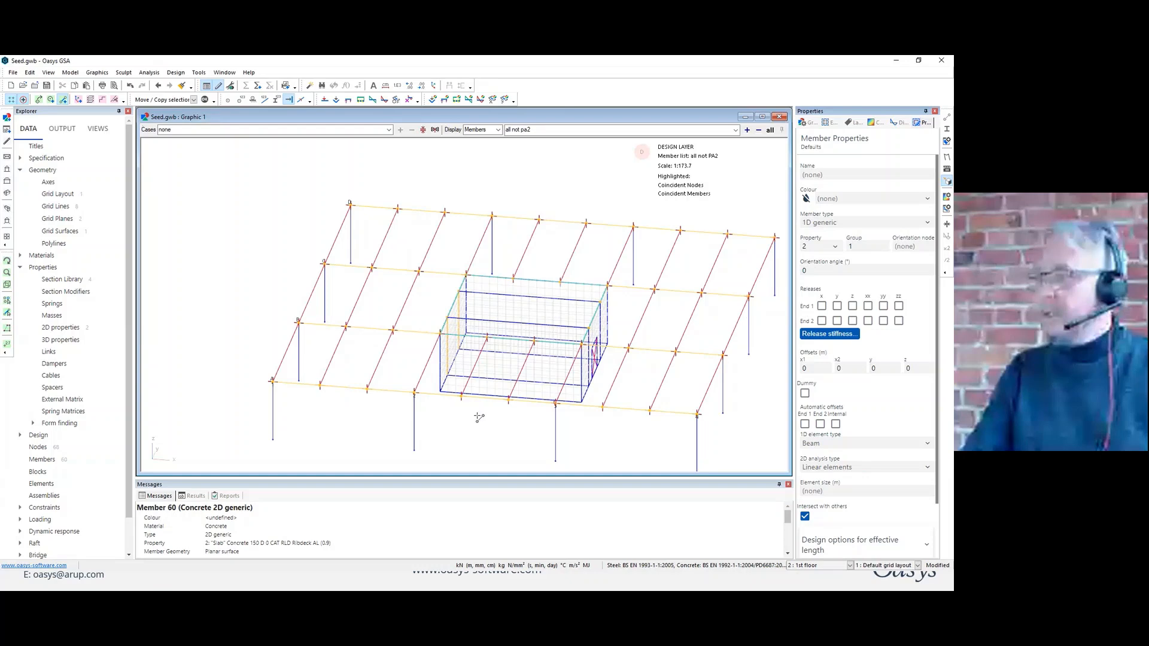
left_click(414, 450)
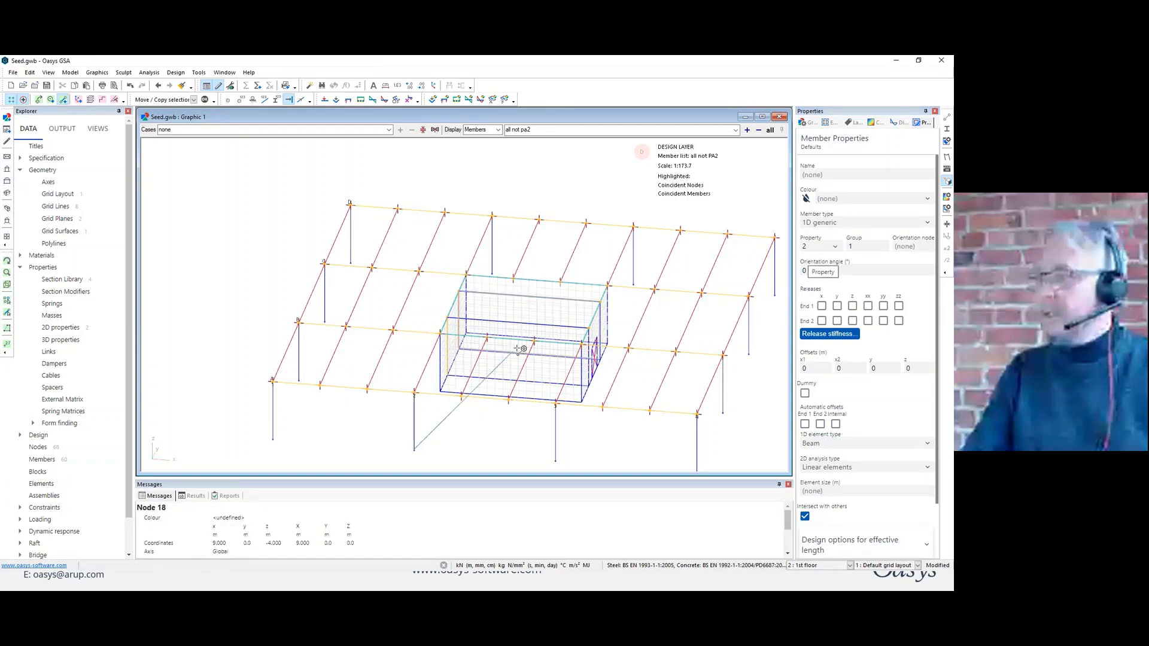
left_click(633, 227)
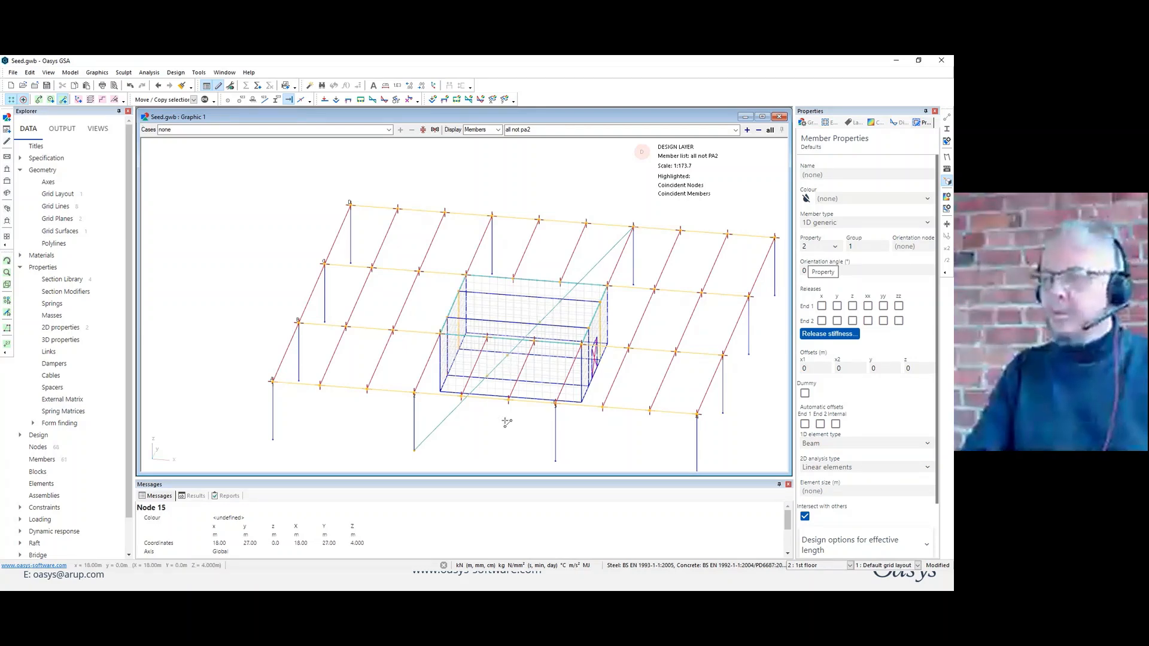
Examine in elevation along the y axis and in 3D where the diagonal member crosses the core walls.
middle_click_drag(507, 422, 342, 358)
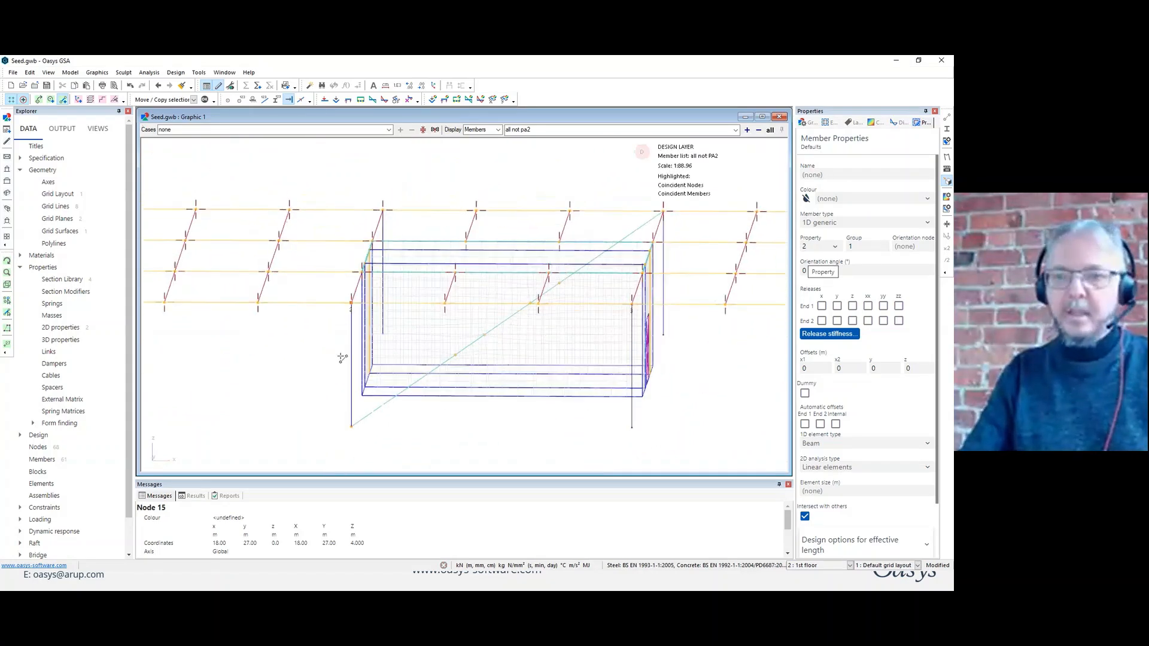
key("y")
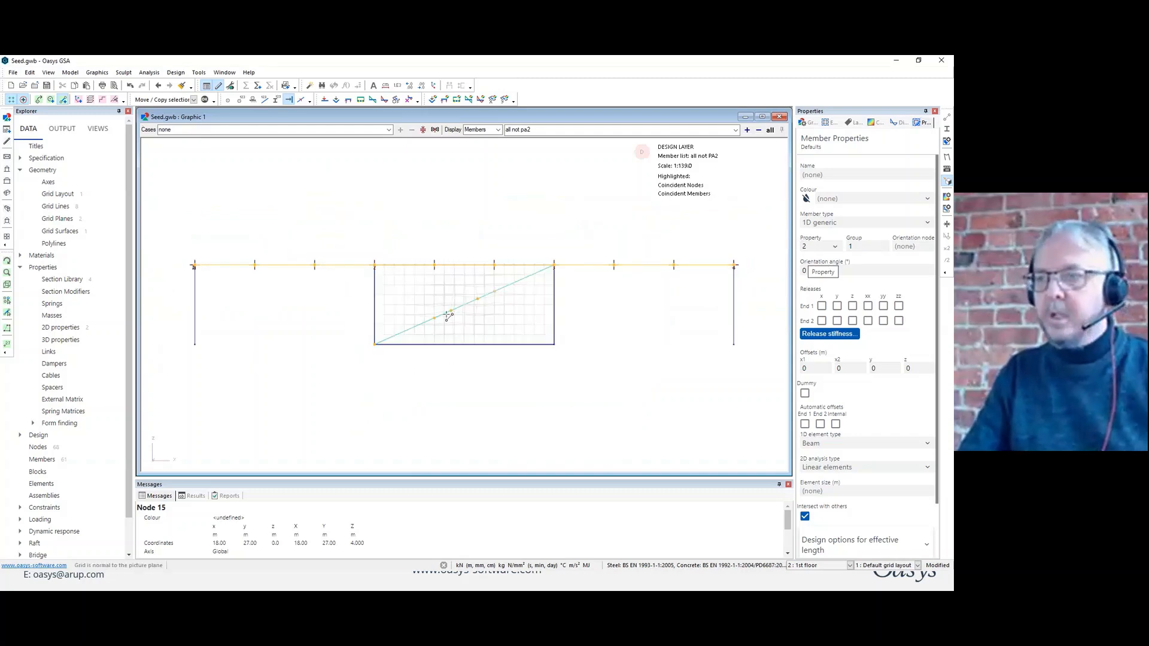
scroll(448, 317, "up", 3)
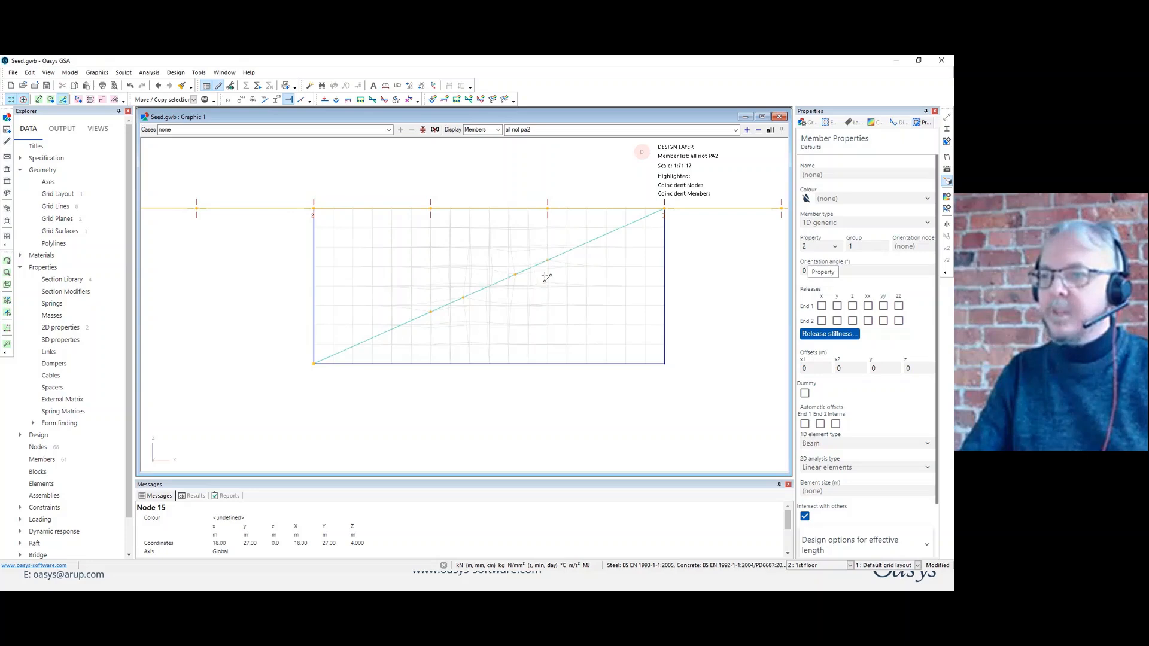
scroll(545, 275, "down", 2)
middle_click_drag(543, 276, 527, 308)
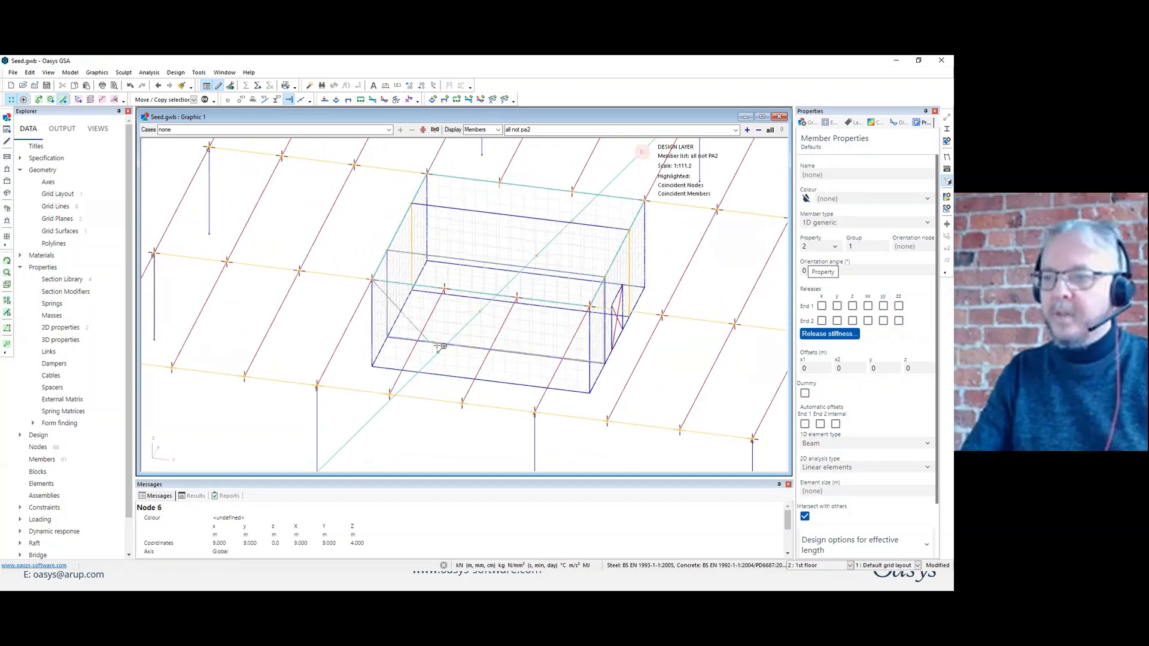
Draw a second diagonal 1D generic member with property 2 across a core wall, from (9, 9, 4) to (18, 9, 0).
left_click(592, 394)
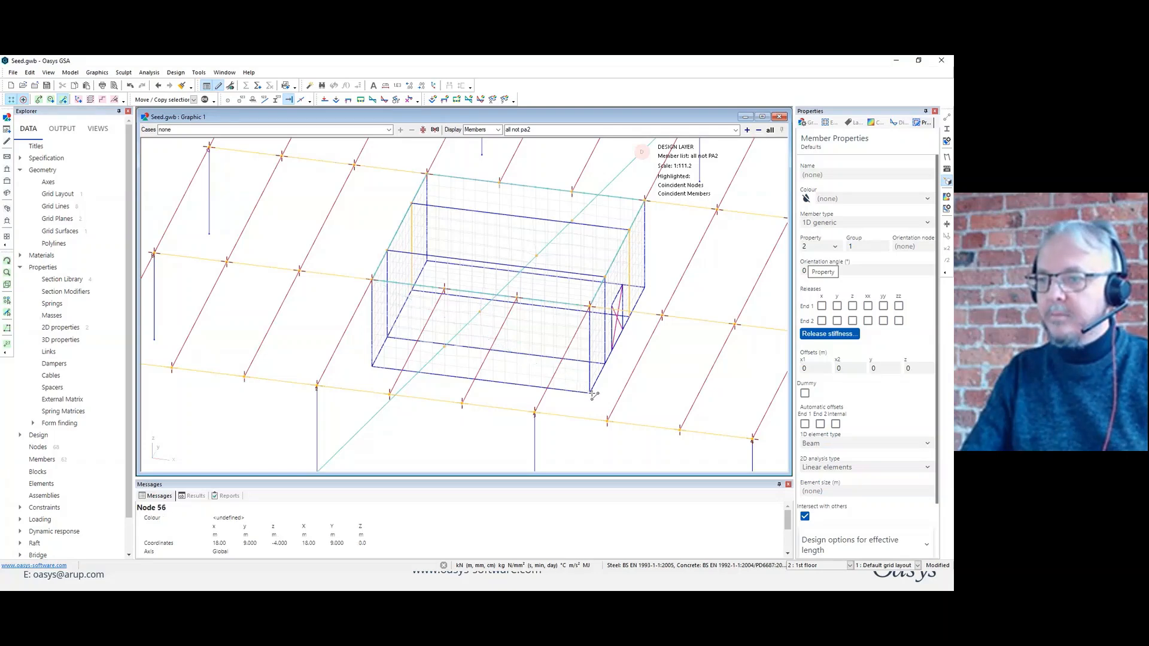
scroll(526, 360, "up", 5)
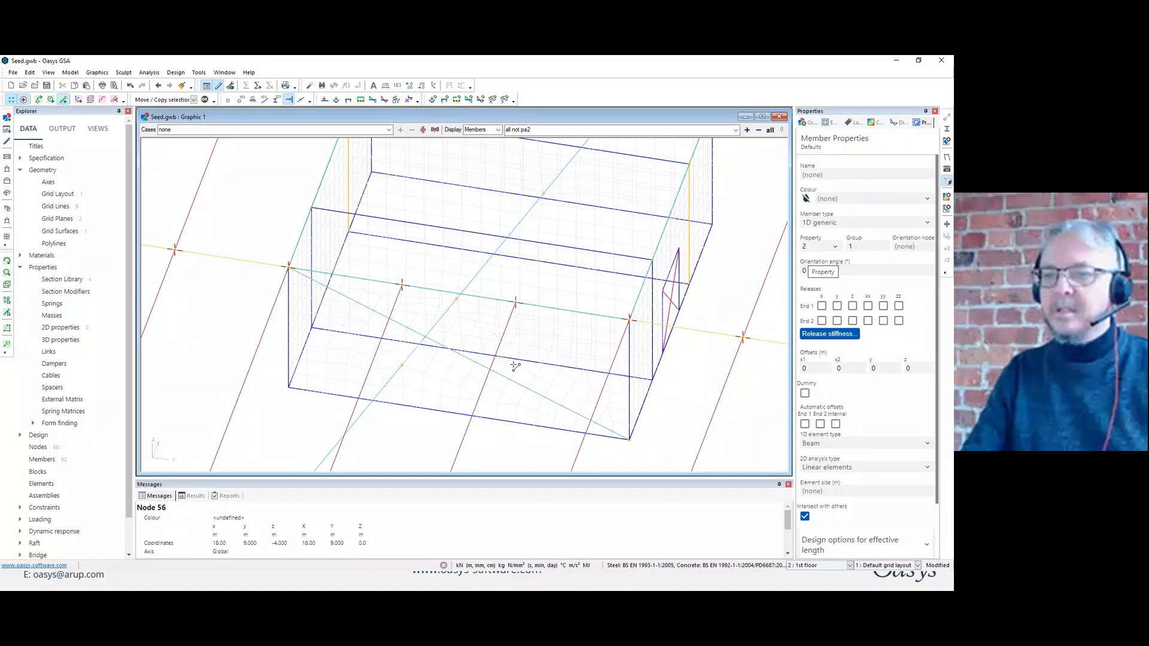
Isolate by volume the core wall containing the second diagonal and examine where the members cross its mesh.
middle_click_drag(522, 335, 443, 397)
left_click(7, 284)
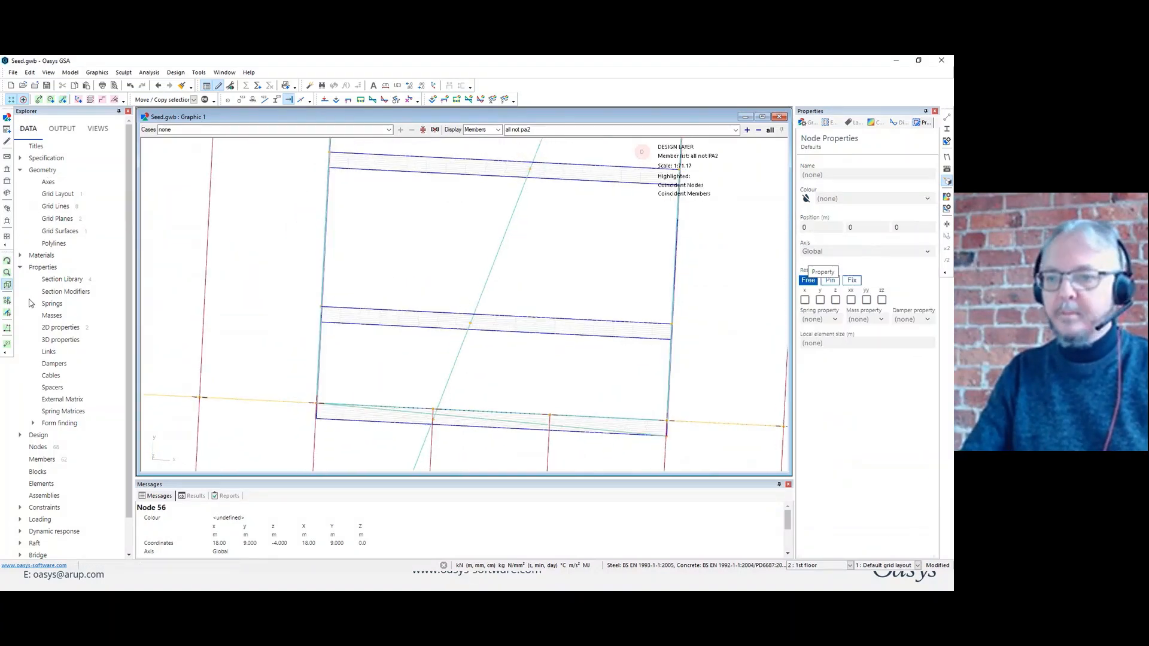
left_click_drag(293, 390, 686, 448)
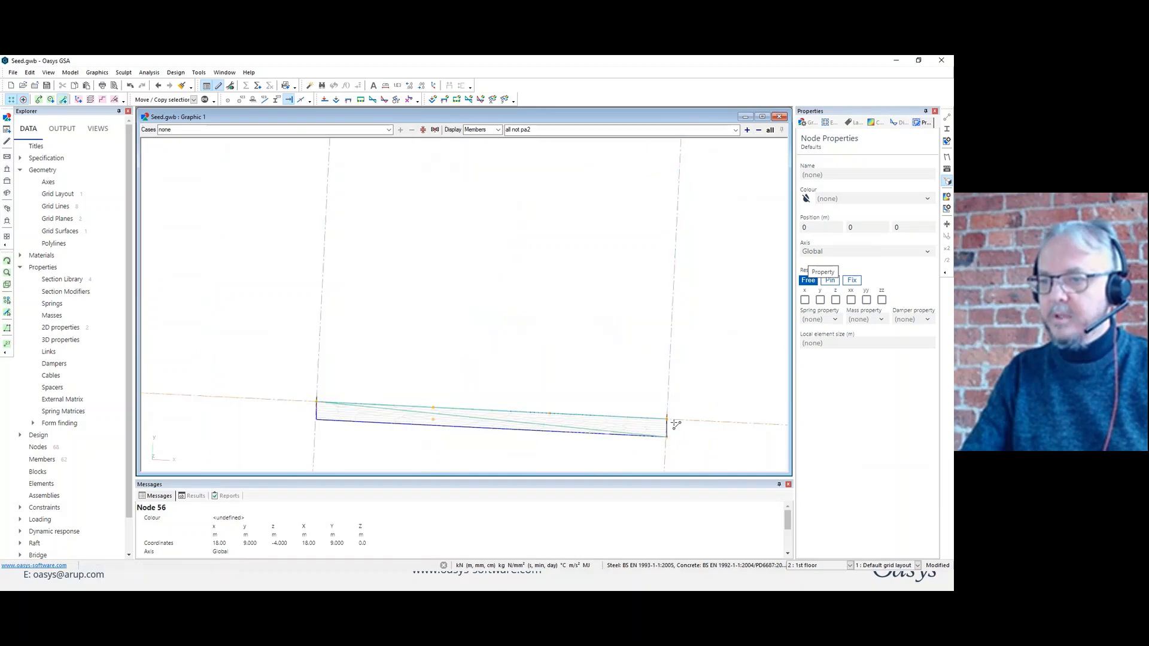
middle_click_drag(674, 422, 663, 363)
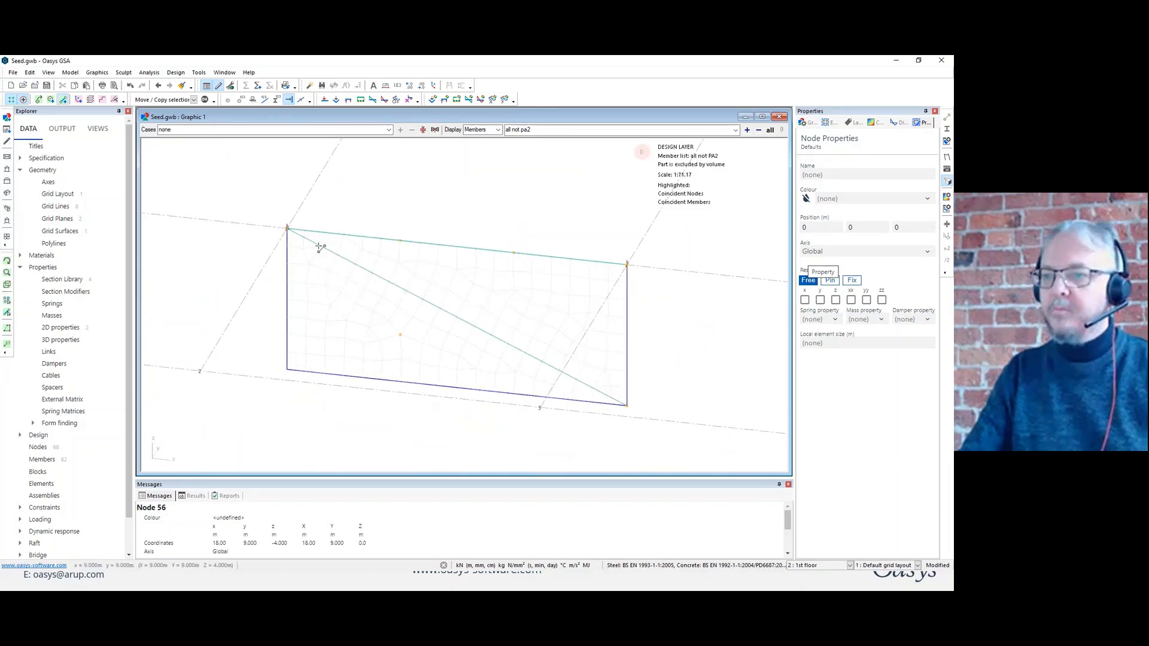
Limit the display to the member list "pb", delete both diagonal generic members, and restore the display of all members.
left_click(774, 130)
double_click(513, 130)
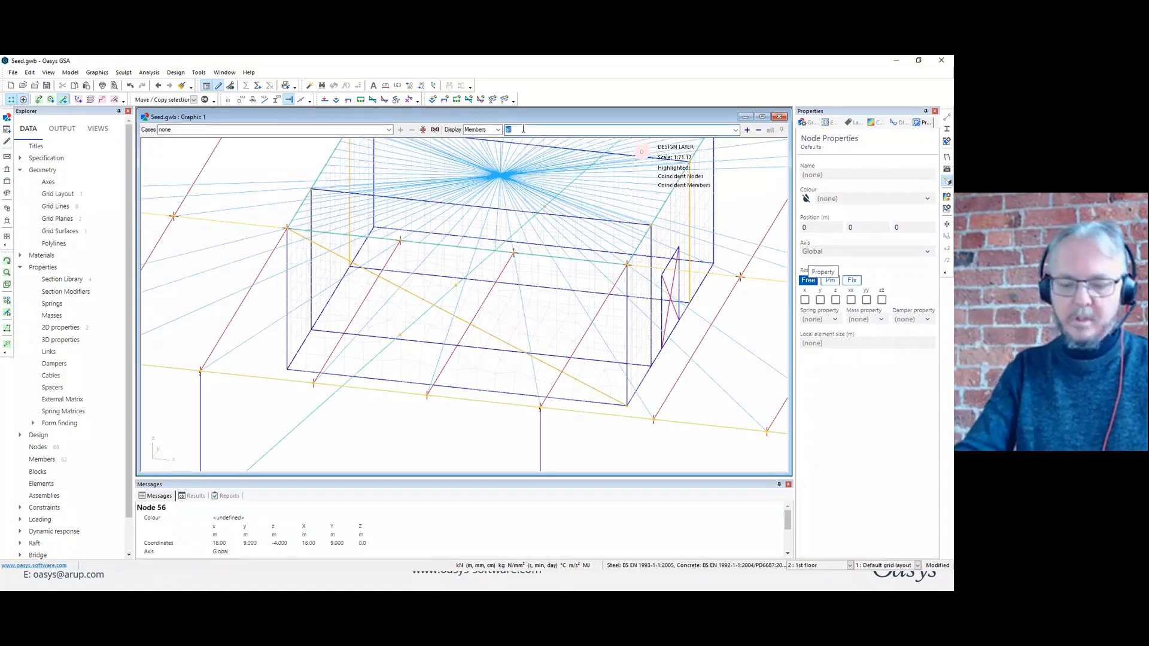
type("pb")
key("Return")
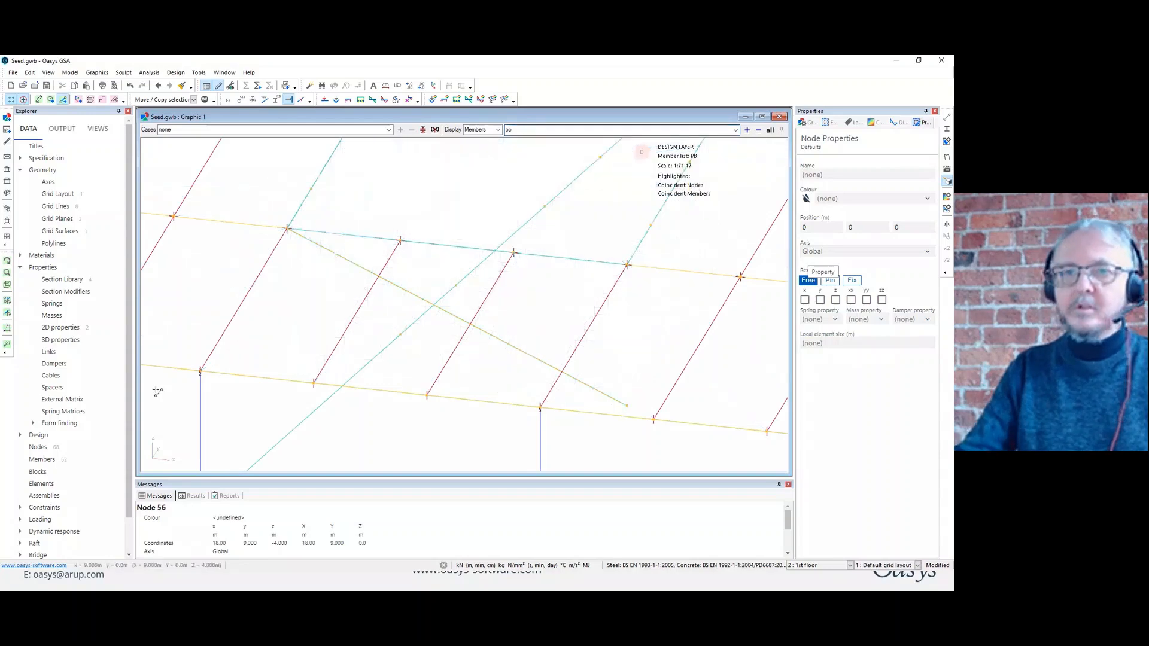
left_click(408, 328)
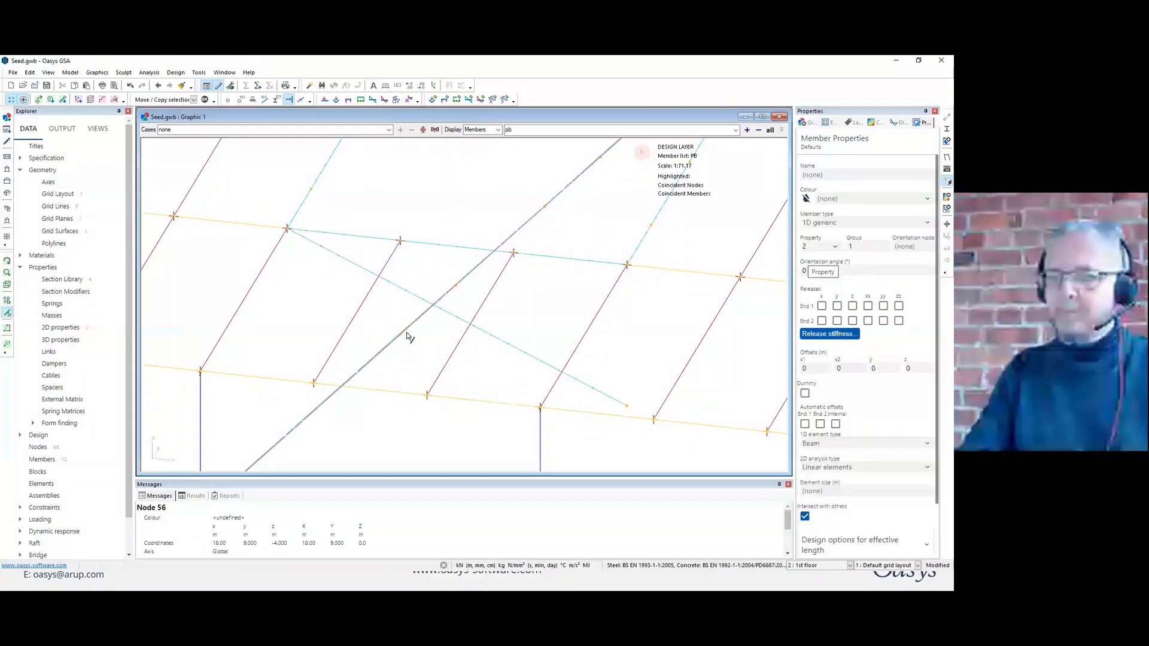
left_click(450, 315)
key("Delete")
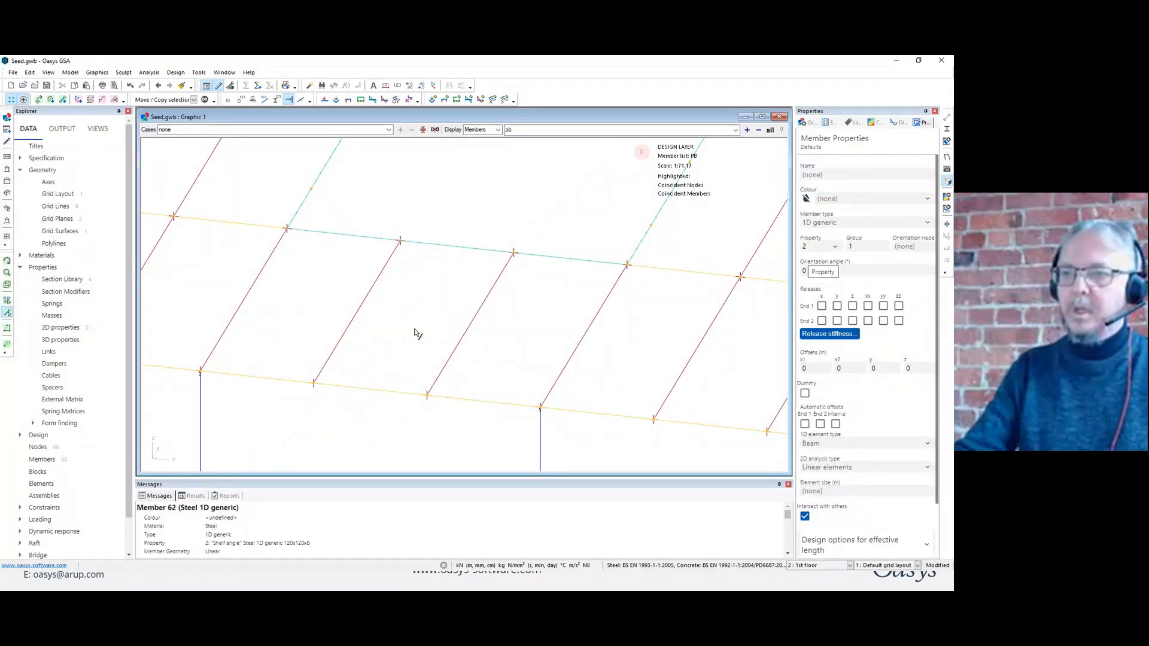
left_click(770, 130)
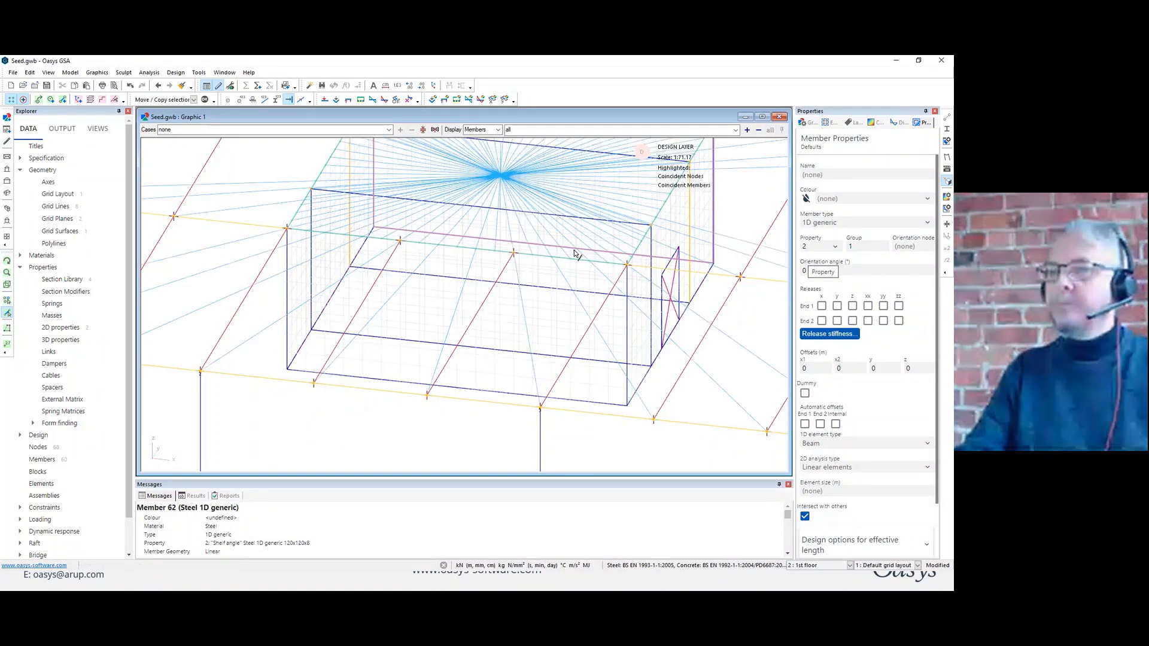
Switch the graphic view to the analysis layer and save the model.
scroll(535, 295, "down", 3)
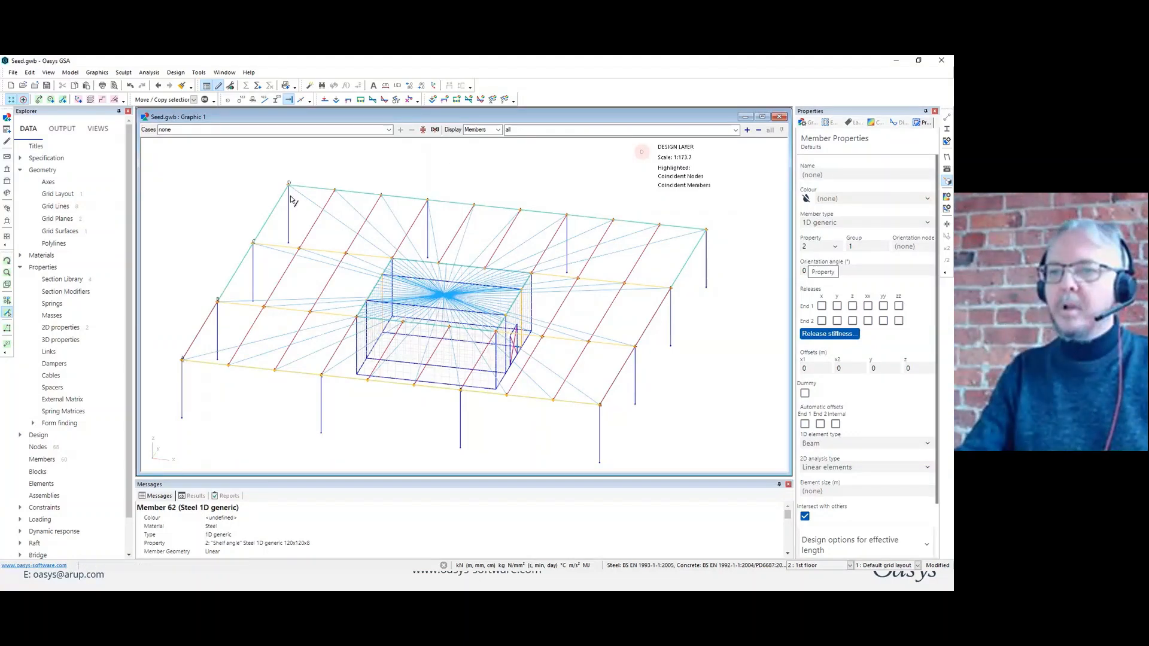
right_click(209, 168)
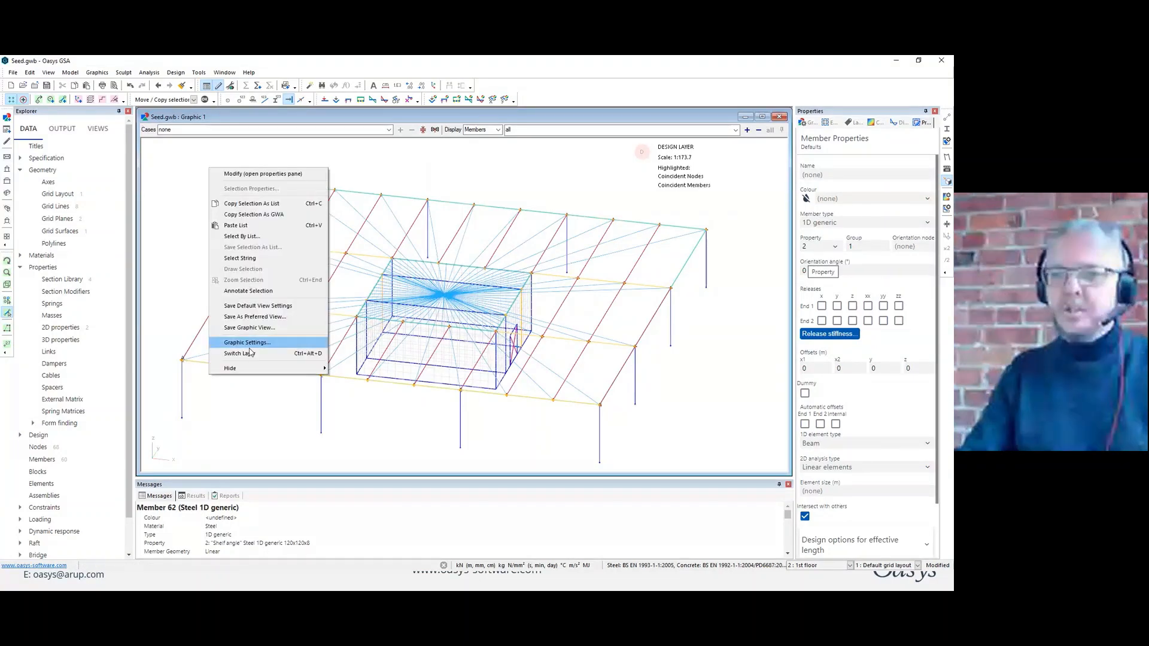
left_click(250, 353)
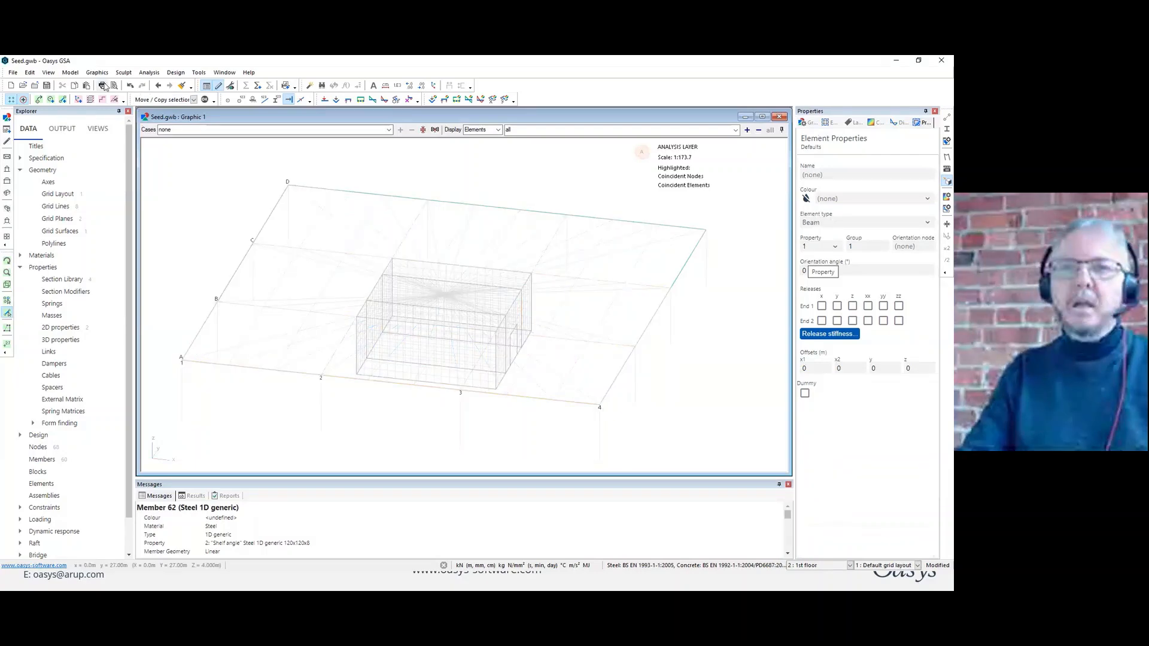
left_click(47, 85)
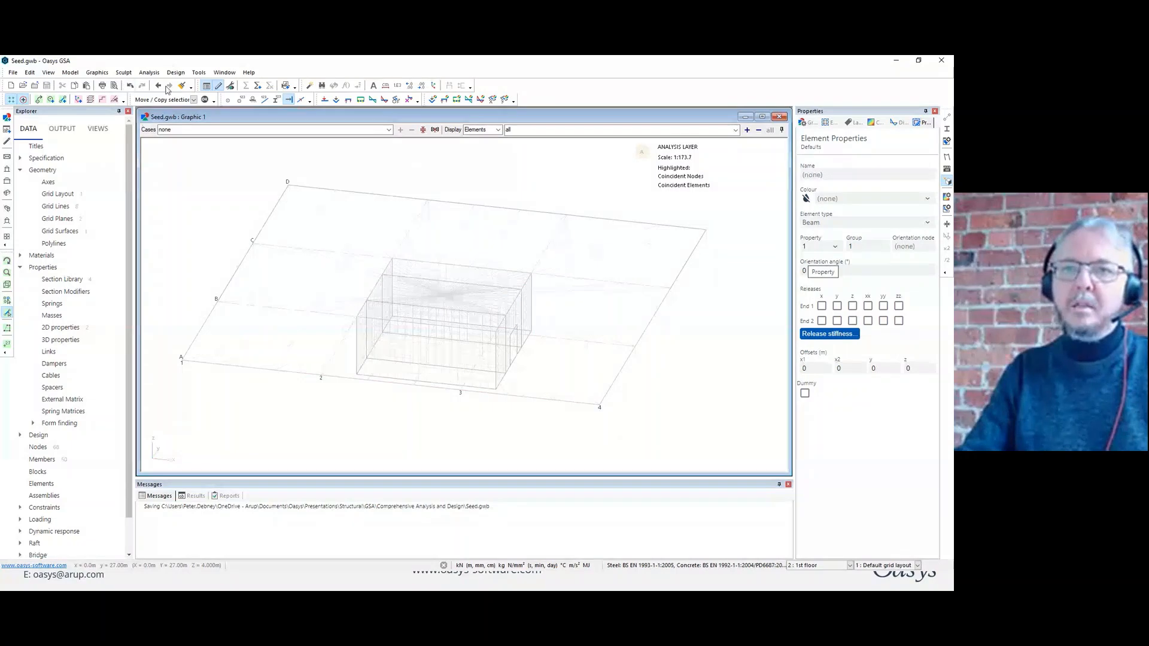
Create elements from all members, re-creating elements for members that already contain them.
left_click(70, 72)
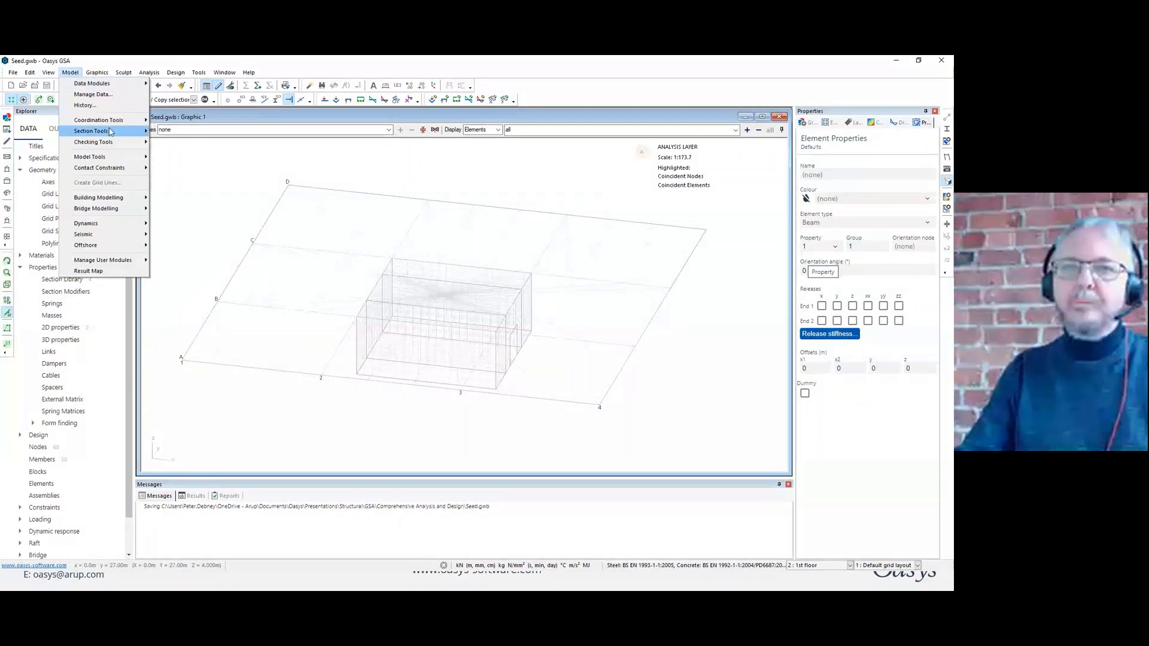
mouse_move(112, 122)
left_click(213, 120)
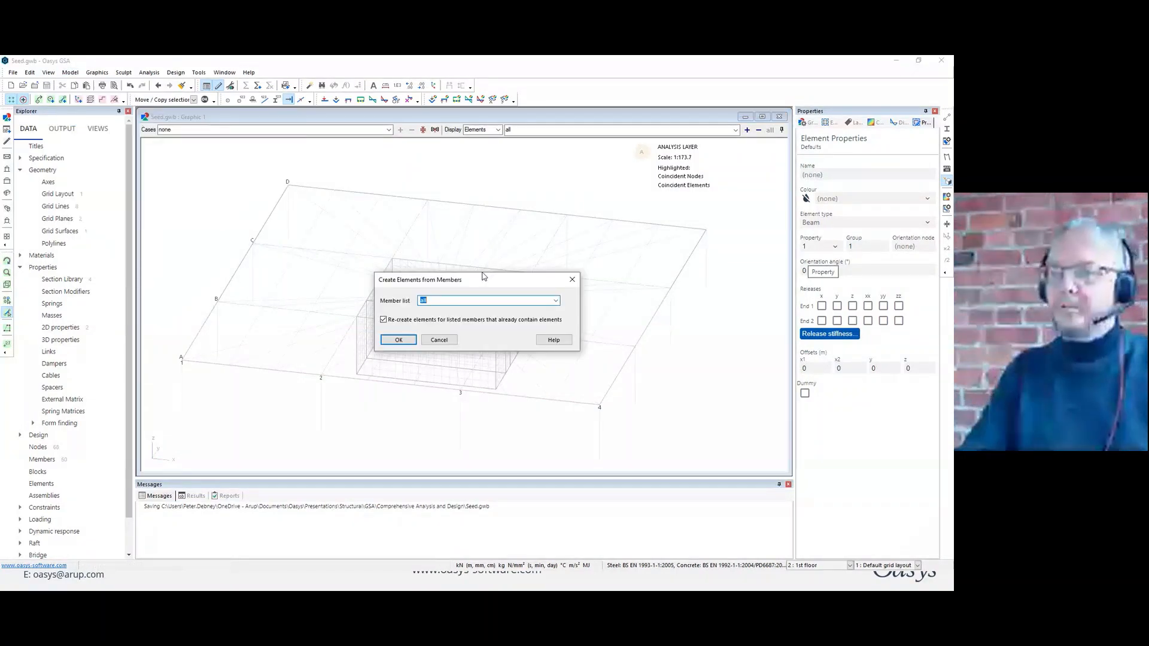
left_click(409, 343)
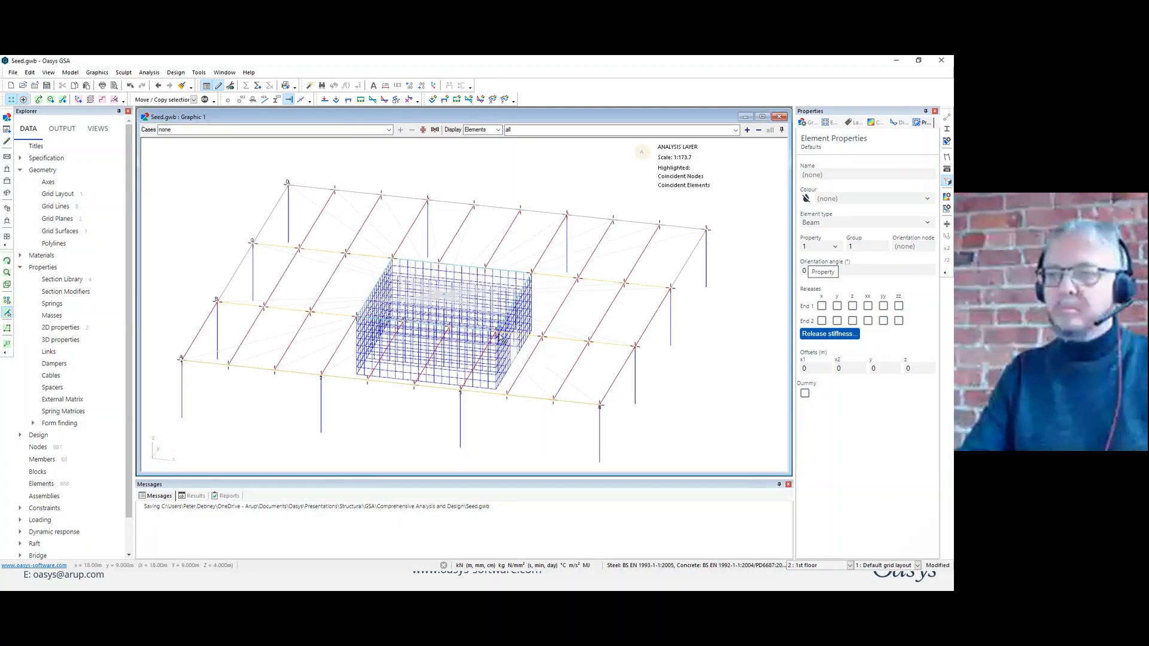
Display the restraints and apply pin restraints to all base nodes of the columns and core walls at z = 0.
middle_click_drag(499, 338, 510, 318)
left_click(253, 100)
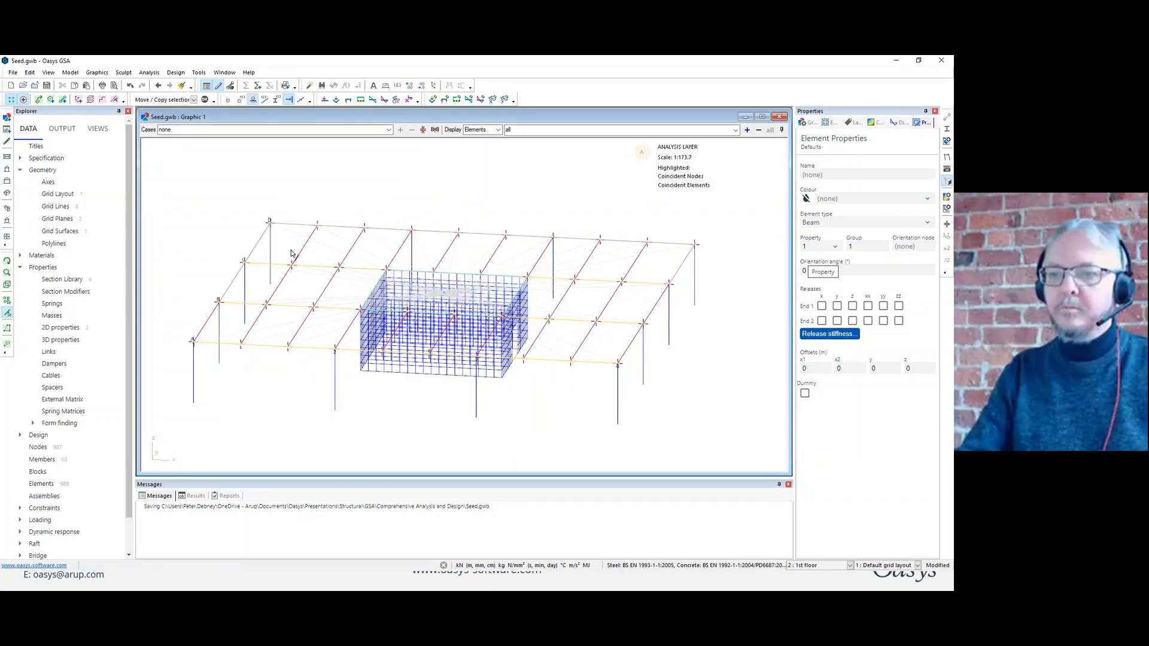
left_click(8, 170)
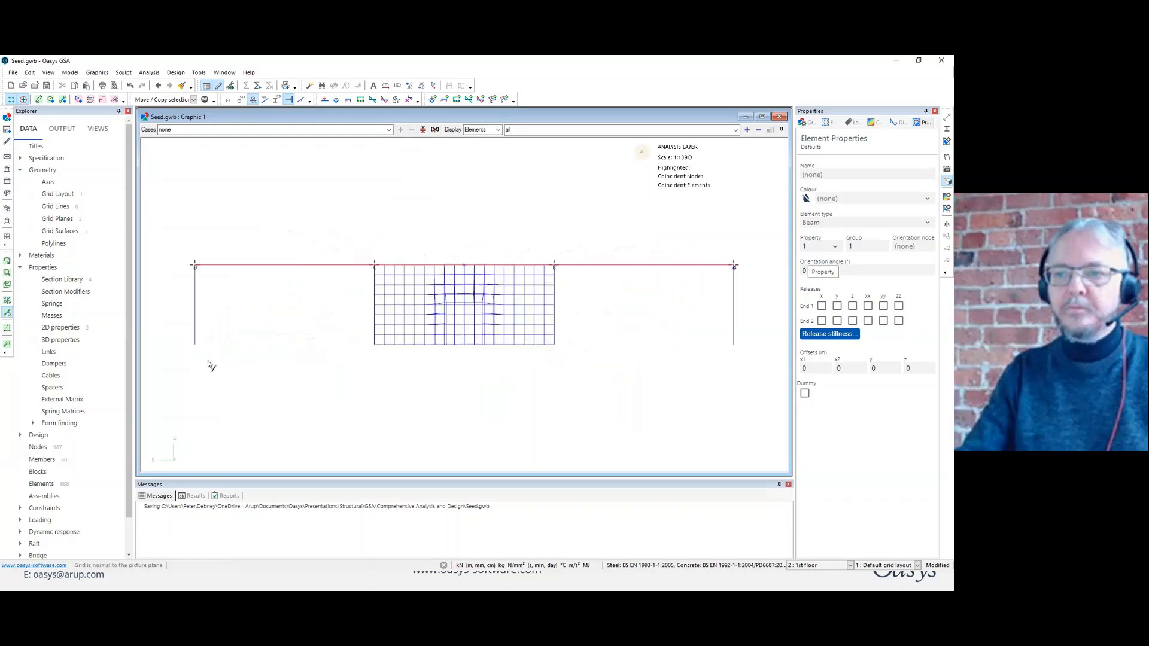
left_click(7, 301)
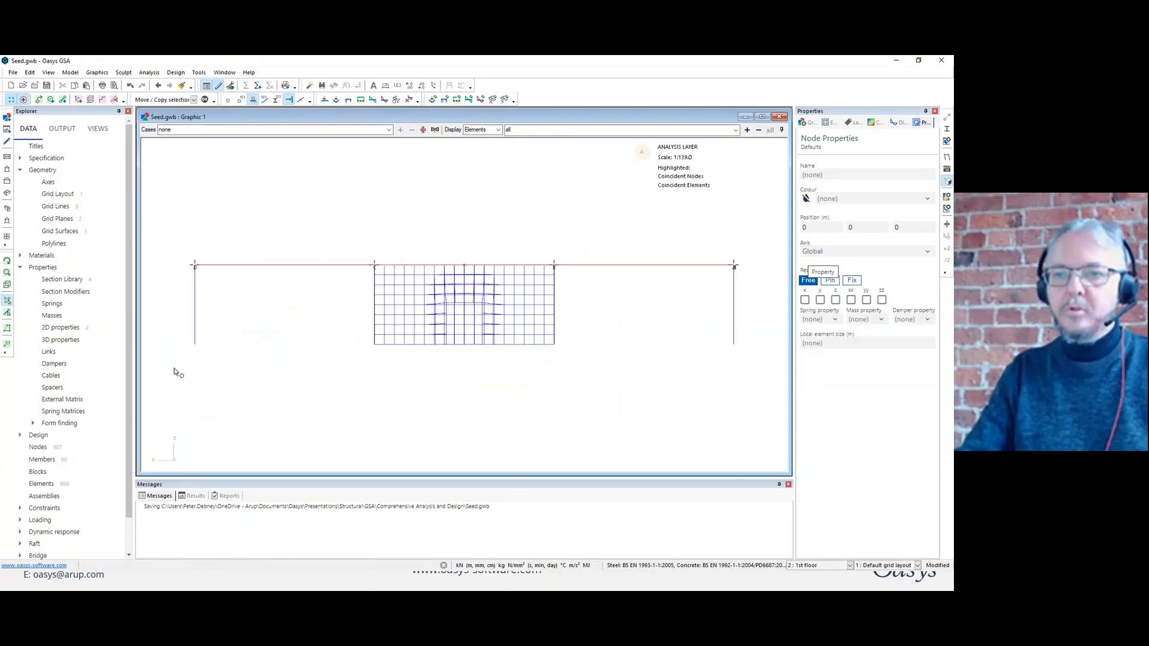
left_click_drag(174, 370, 750, 336)
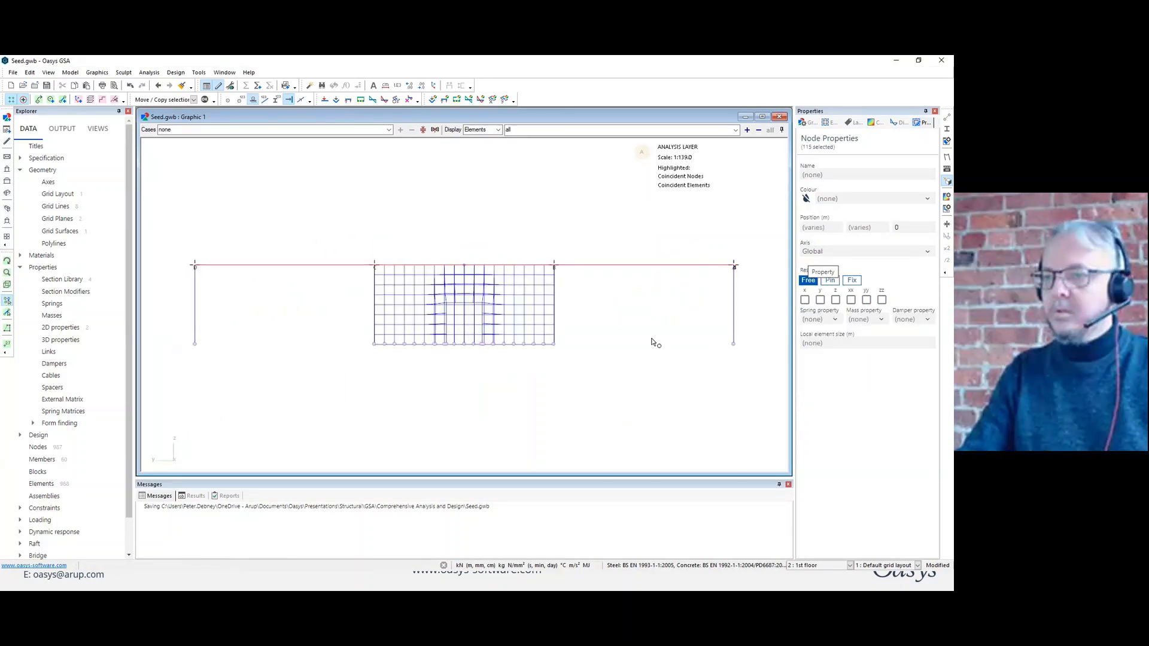
left_click(831, 281)
mouse_move(661, 320)
middle_mouse_down()
mouse_move(601, 351)
mouse_move(538, 327)
middle_mouse_up()
scroll(597, 349, "down", 3)
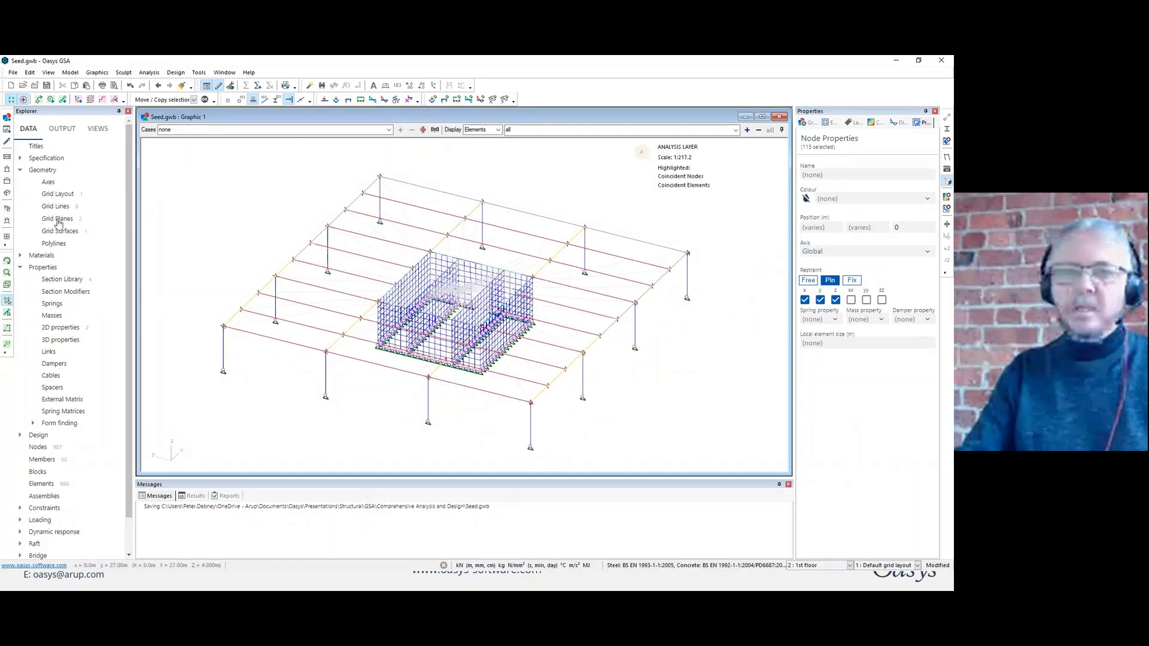
Open the load case specification table to review the load cases, reducing its height to uncover the model.
left_click(20, 170)
left_click(19, 194)
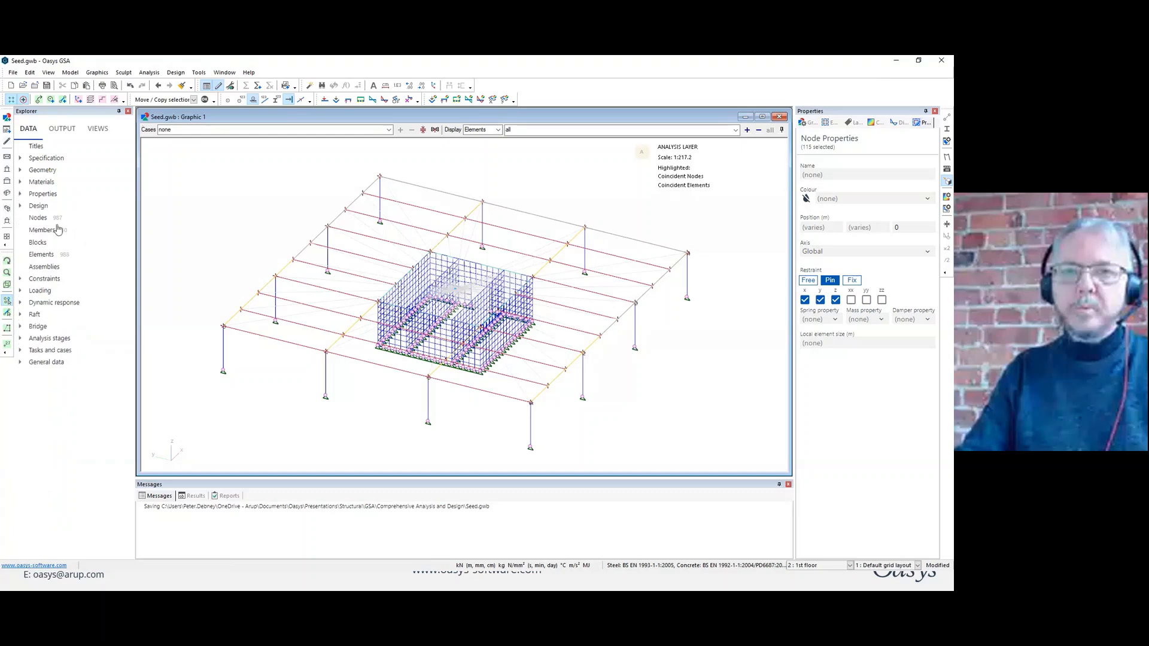
left_click(20, 291)
double_click(74, 302)
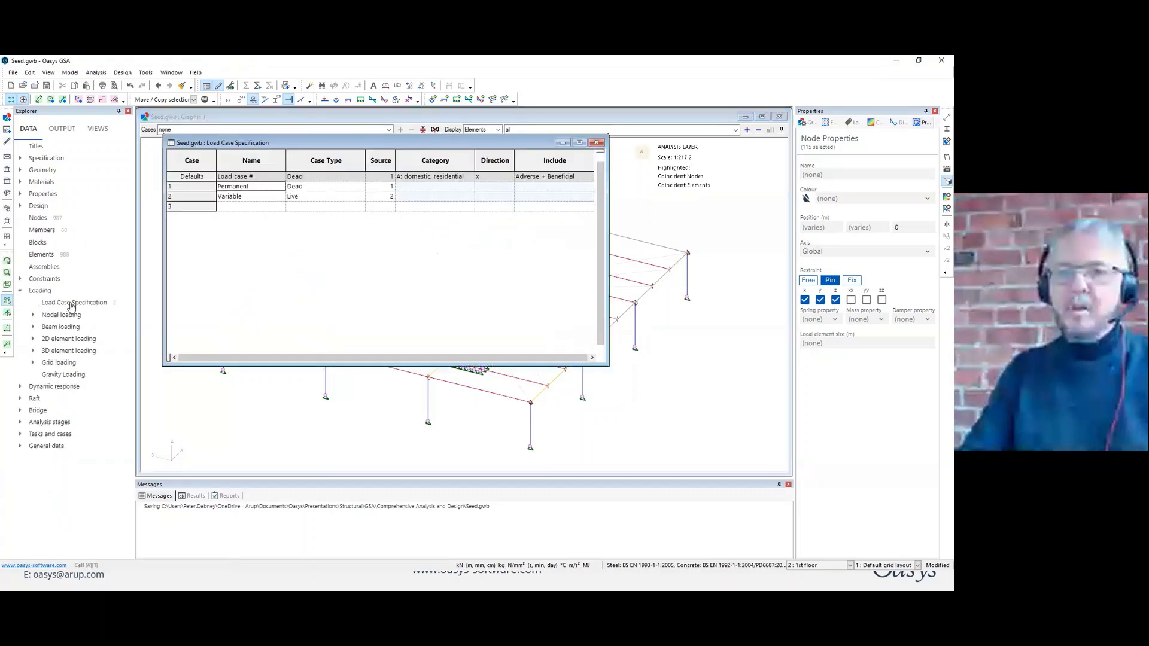
left_click_drag(604, 363, 610, 229)
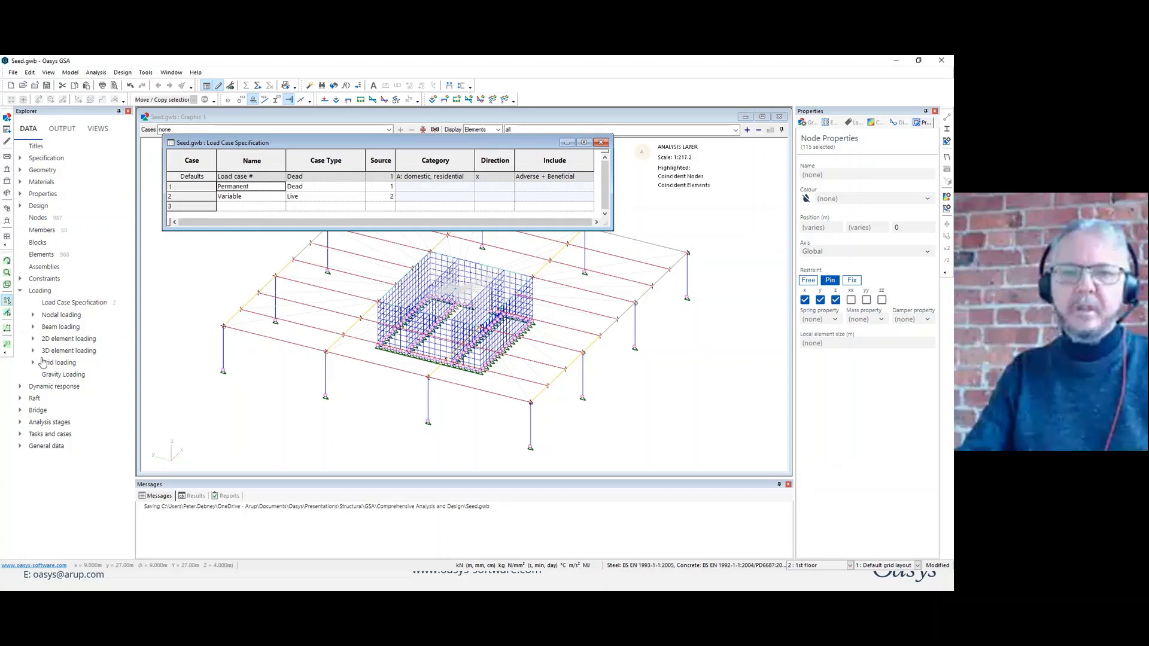
Add a gravity load of -1 g in z to all elements and nodes in the Permanent load case, and close both tables.
double_click(57, 375)
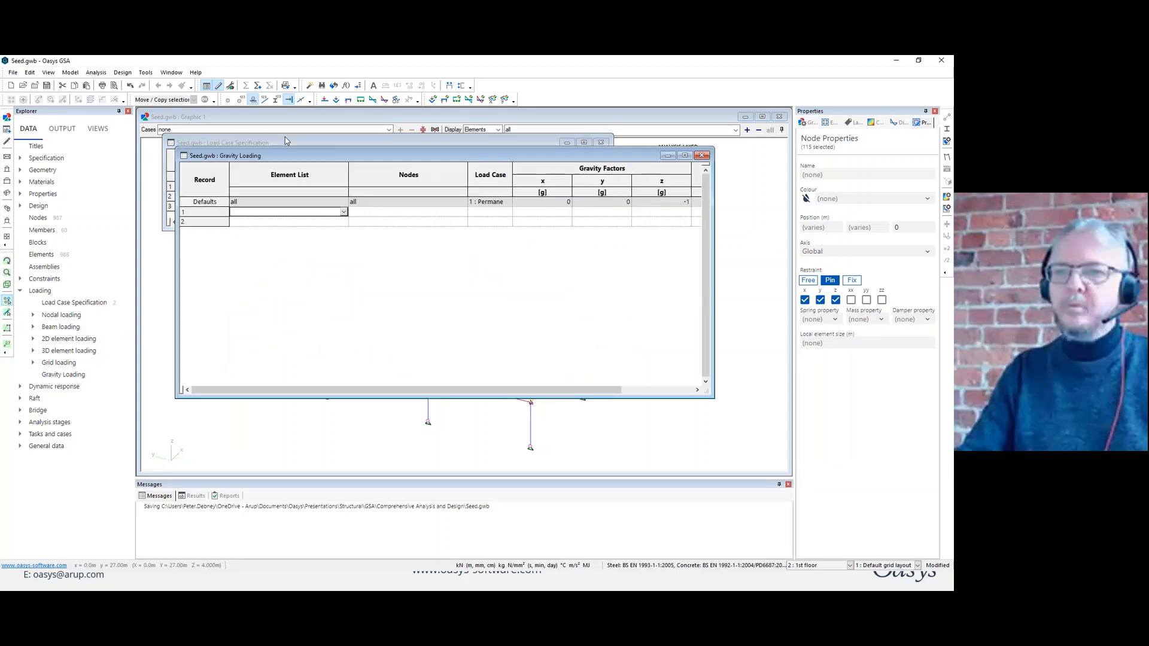
left_click_drag(176, 151, 141, 252)
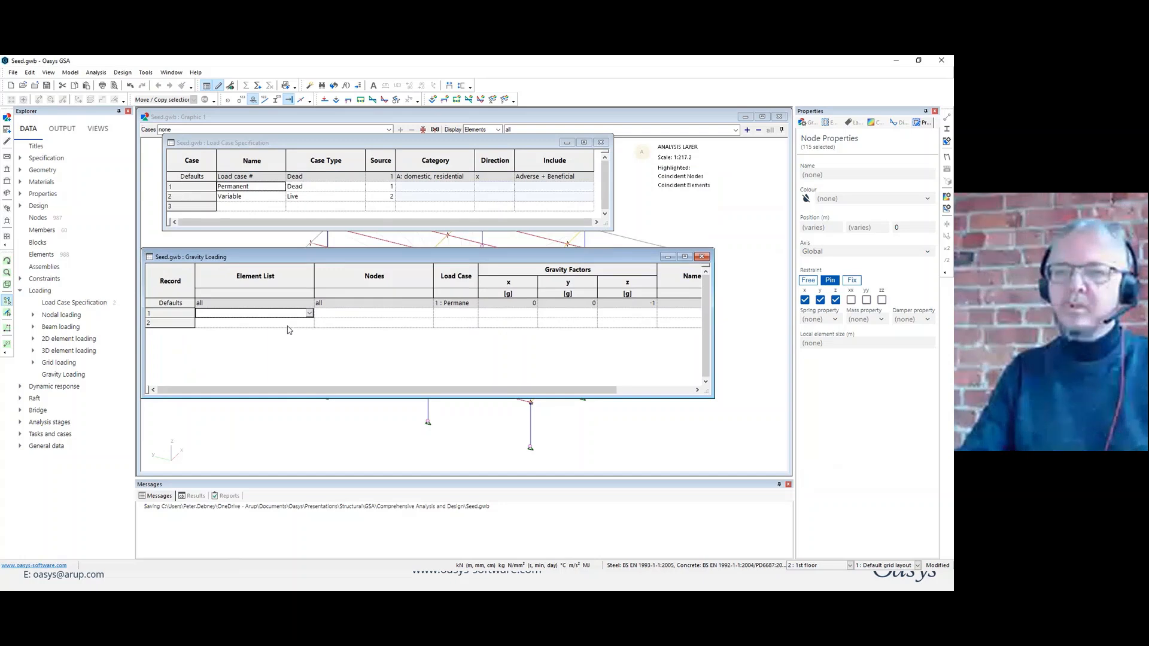
key("Return")
key("Return")
key("Return")
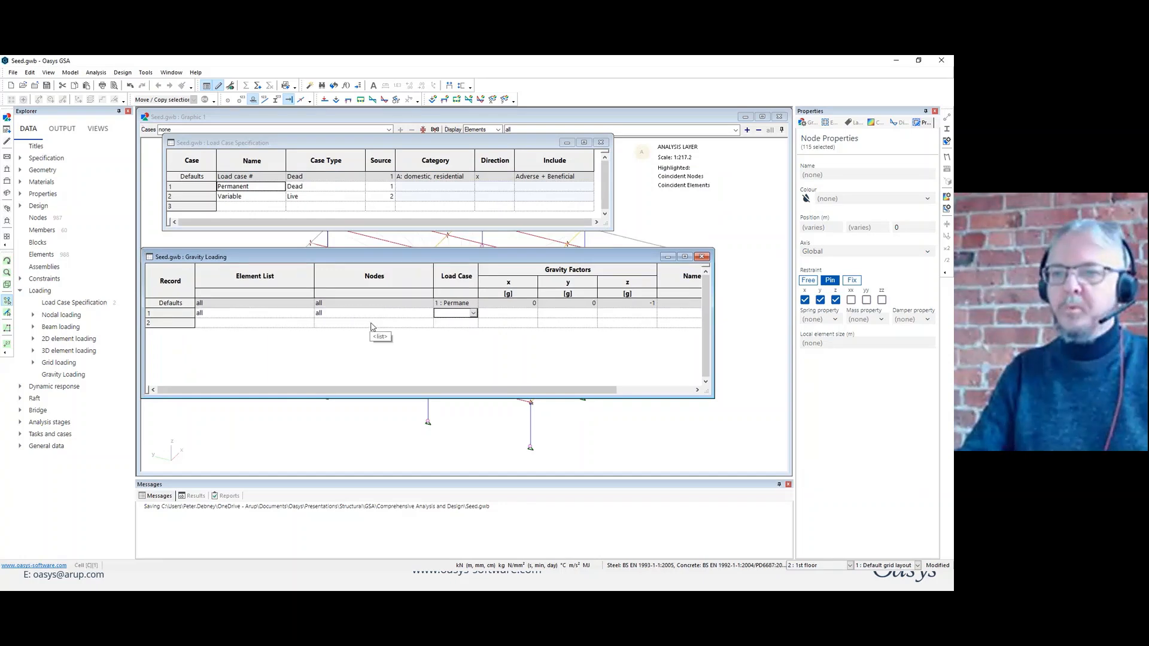
key("Return")
key("Return")
key("Return")
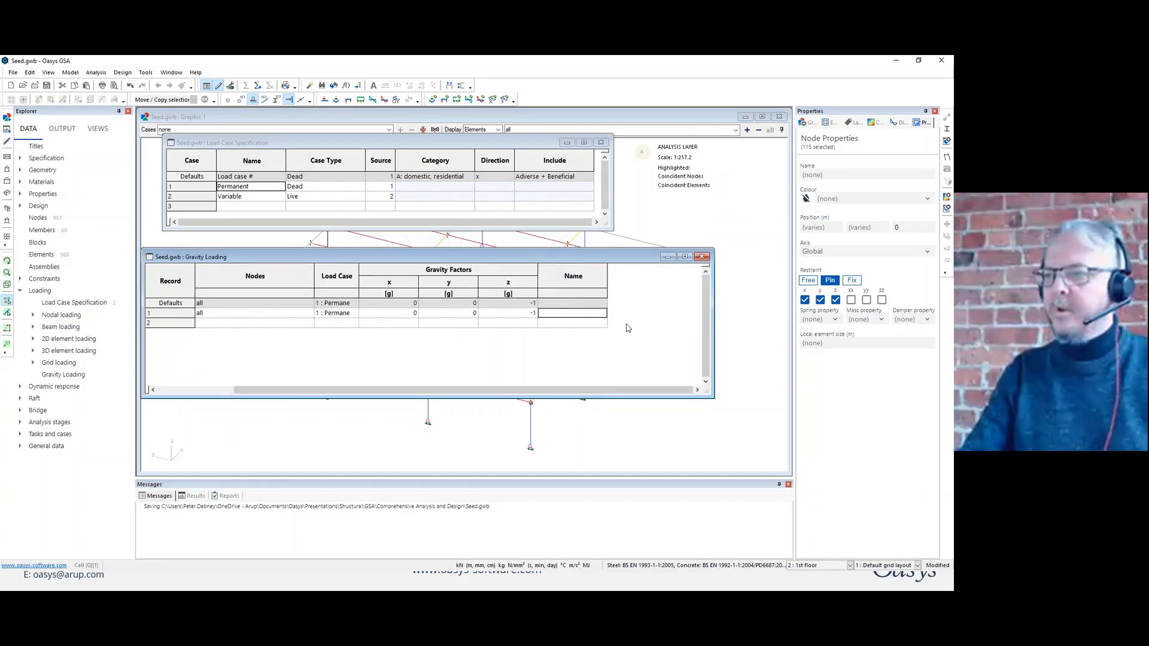
key("Return")
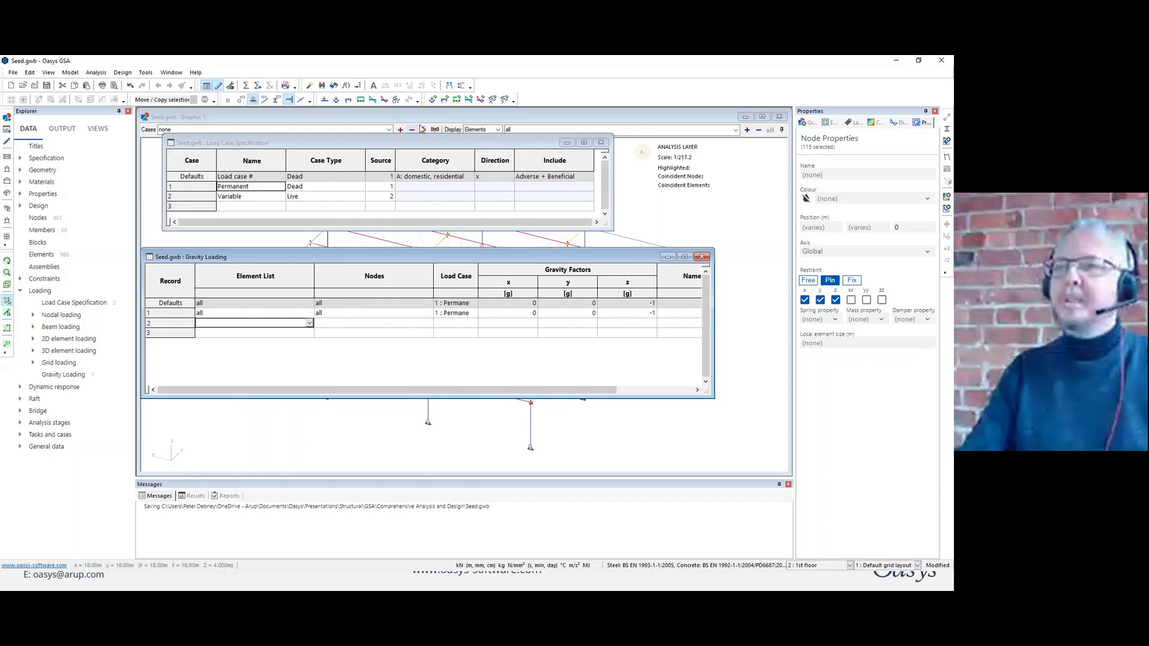
left_click(452, 86)
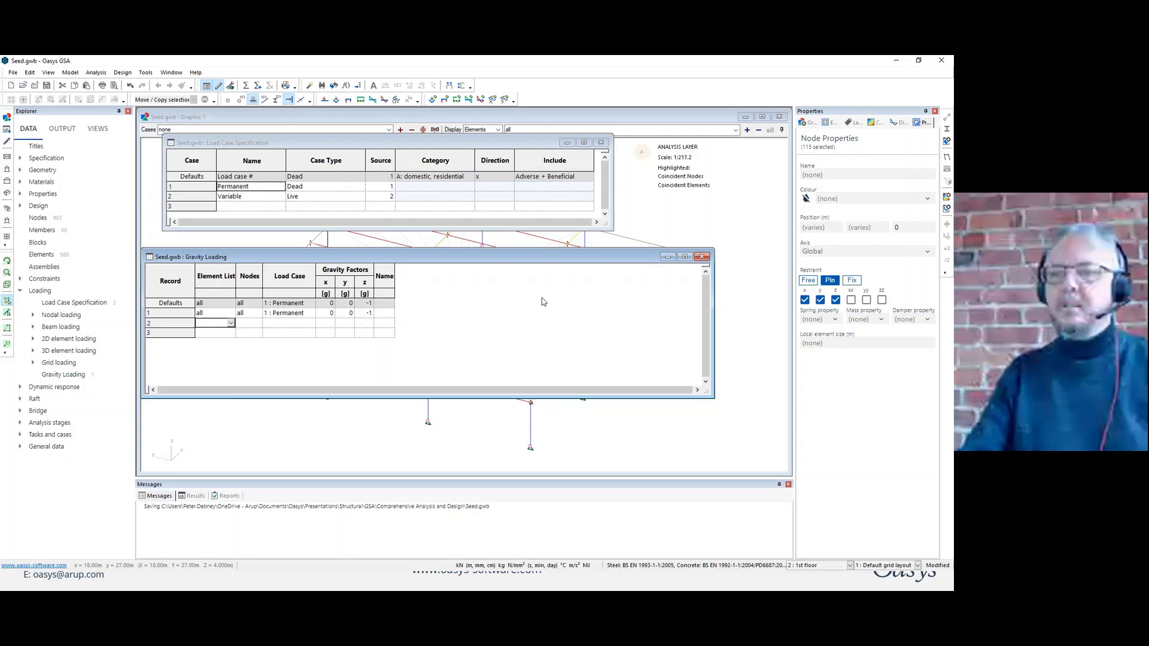
left_click(702, 257)
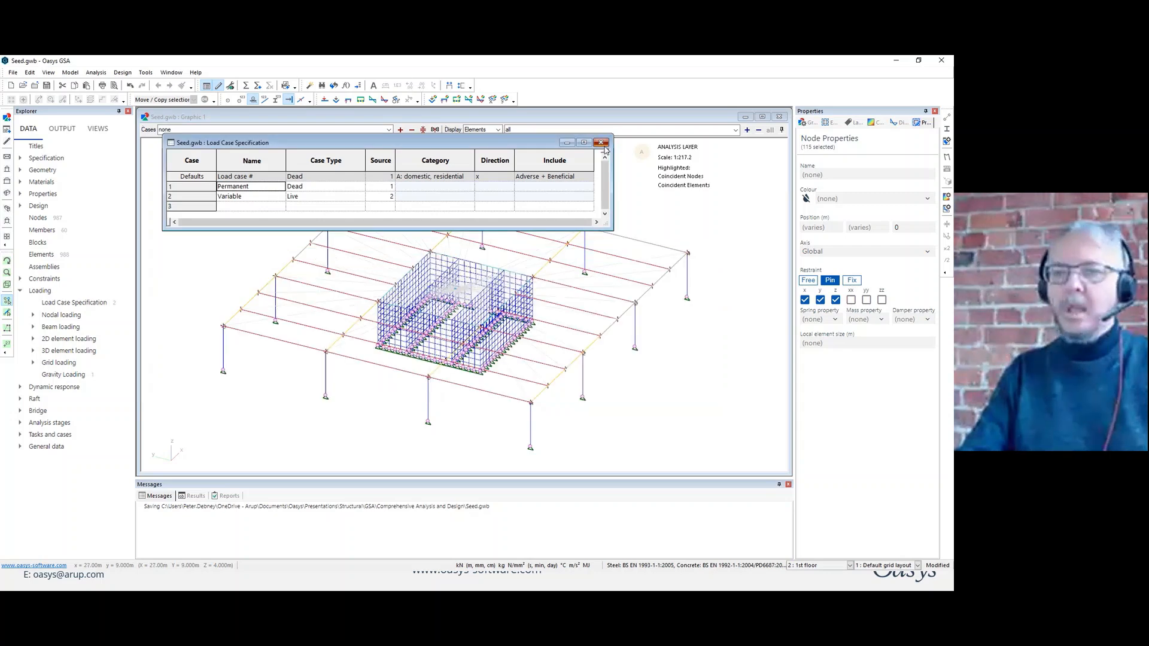
left_click(600, 142)
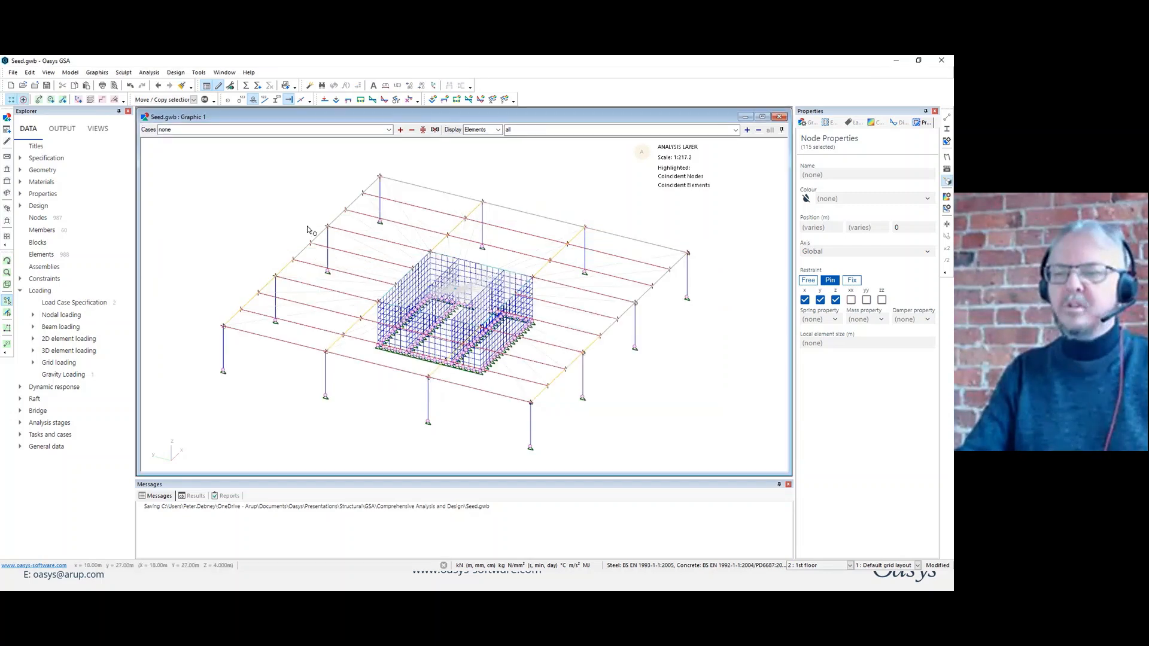
Open the grid area loads table and fit the model view into the space above it.
double_click(56, 361)
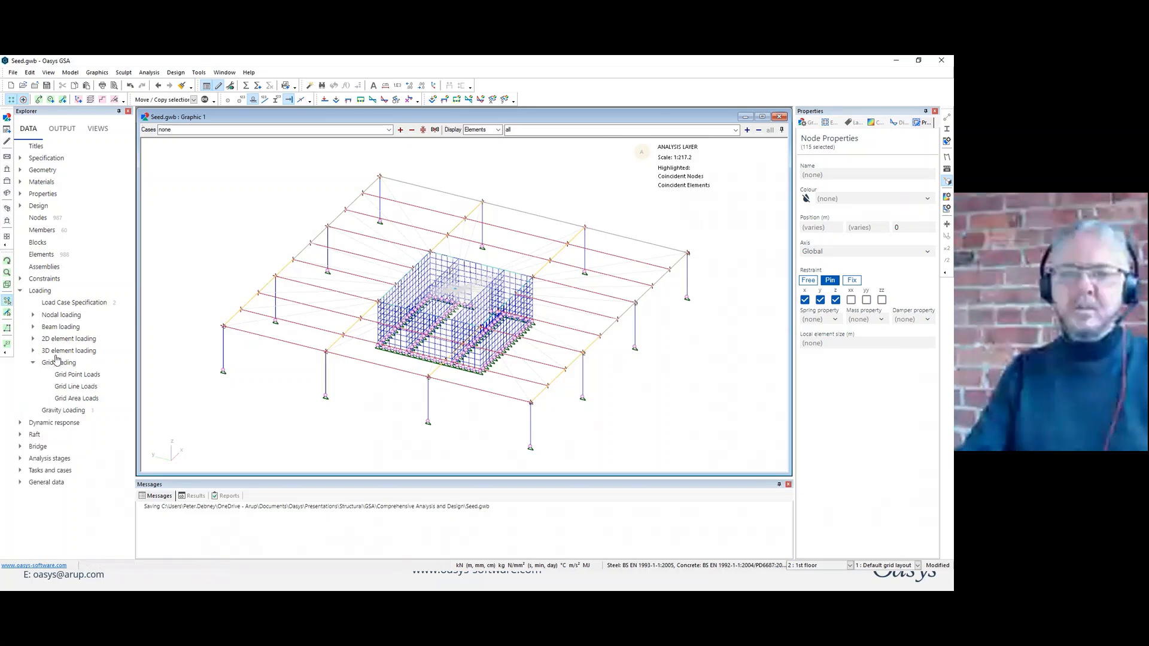
double_click(87, 403)
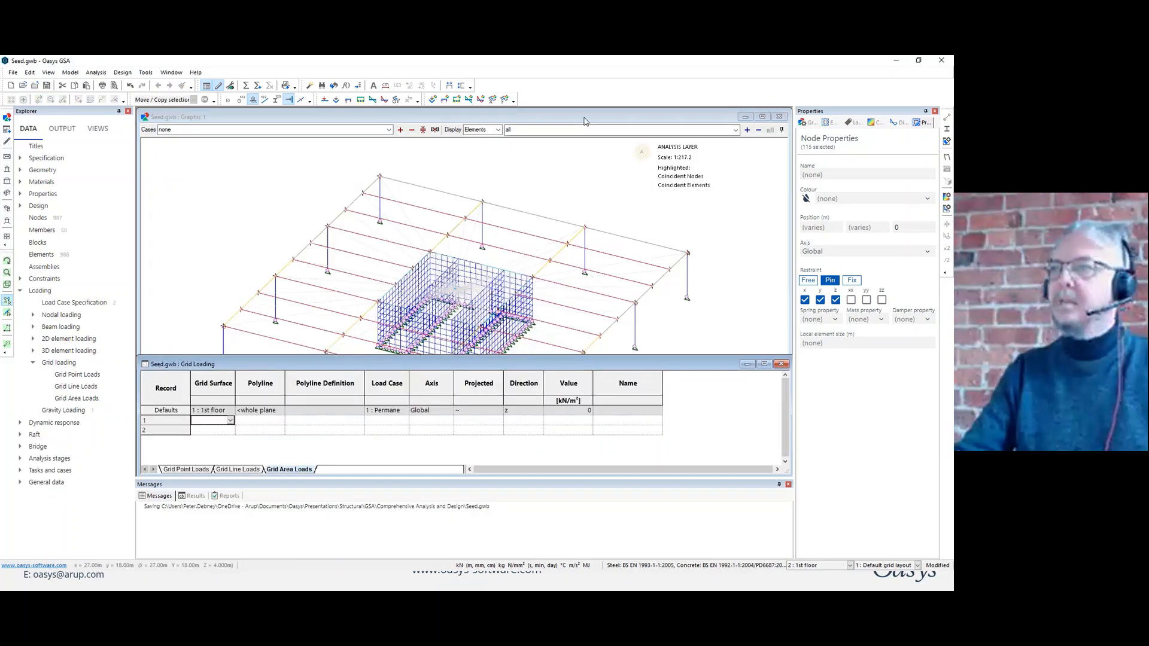
left_click(585, 118)
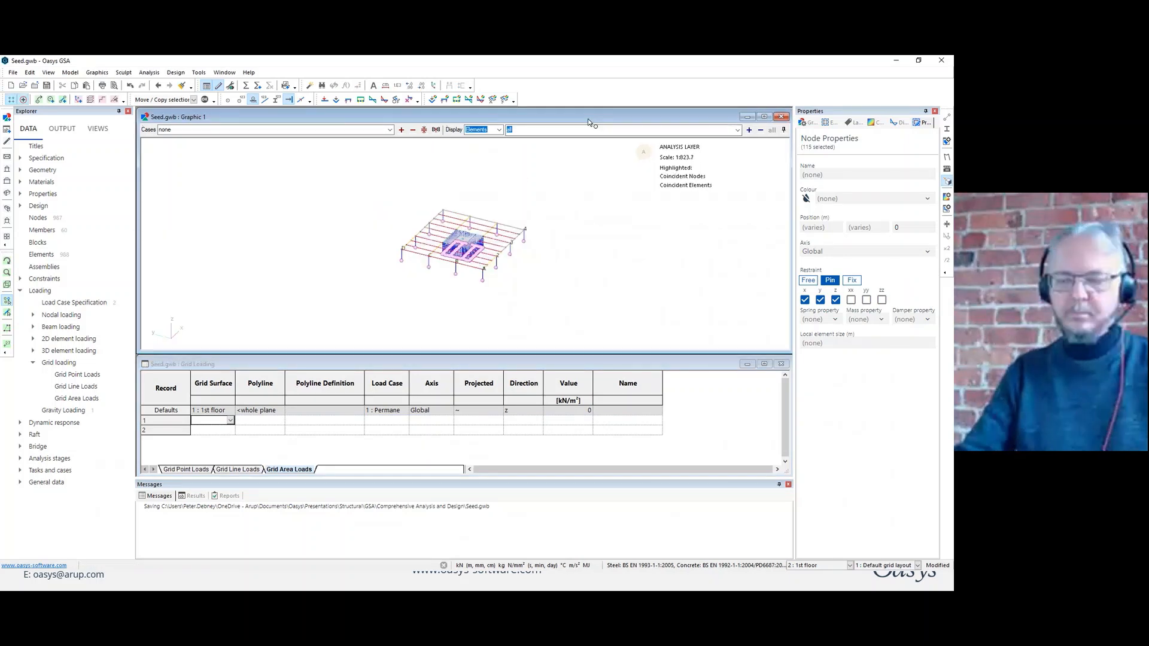
left_click(545, 170)
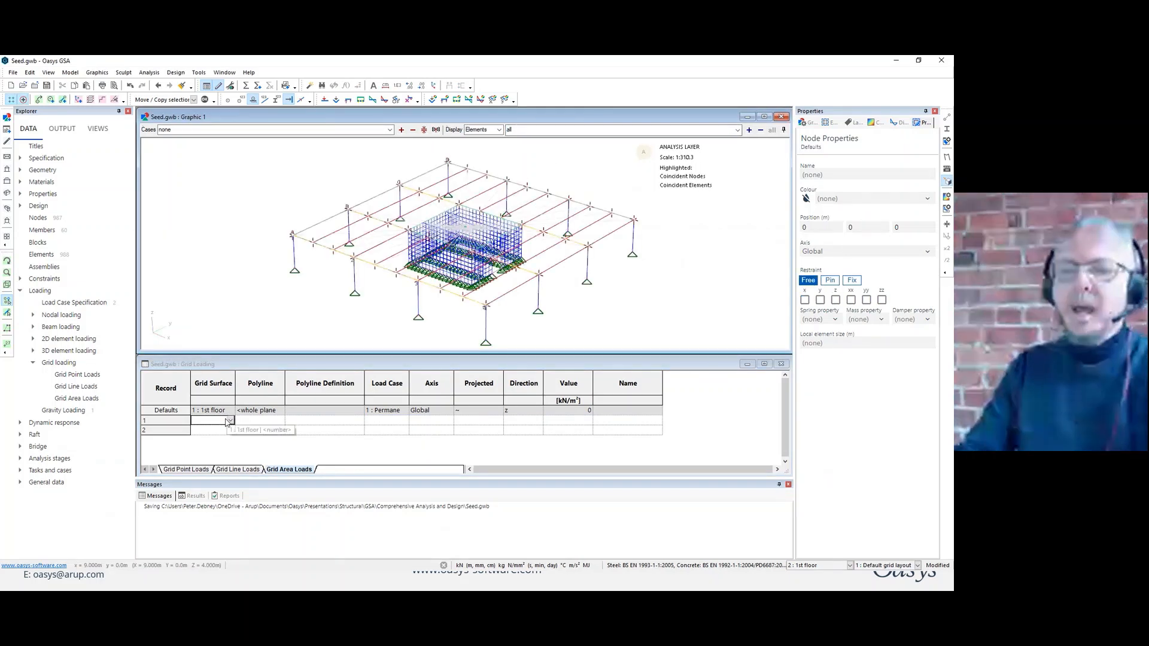
Add a grid area load of -4 kN/m² in z over the whole plane of the 1st floor in the Permanent load case.
left_click(228, 420)
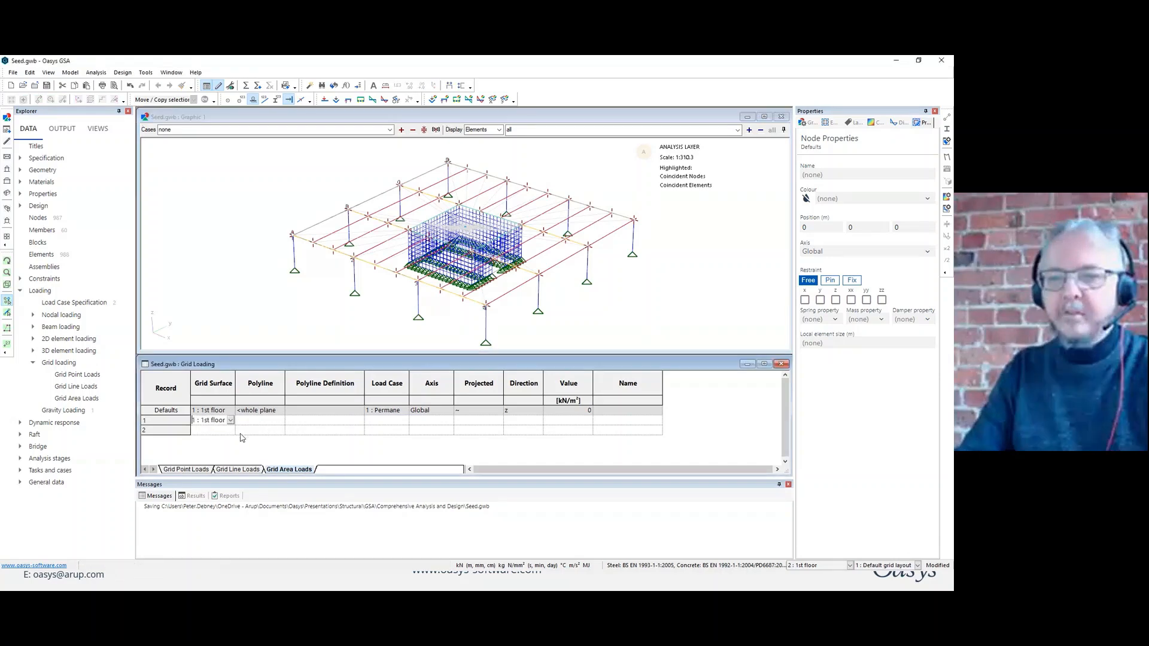
key("Tab")
key("Tab")
key("Tab")
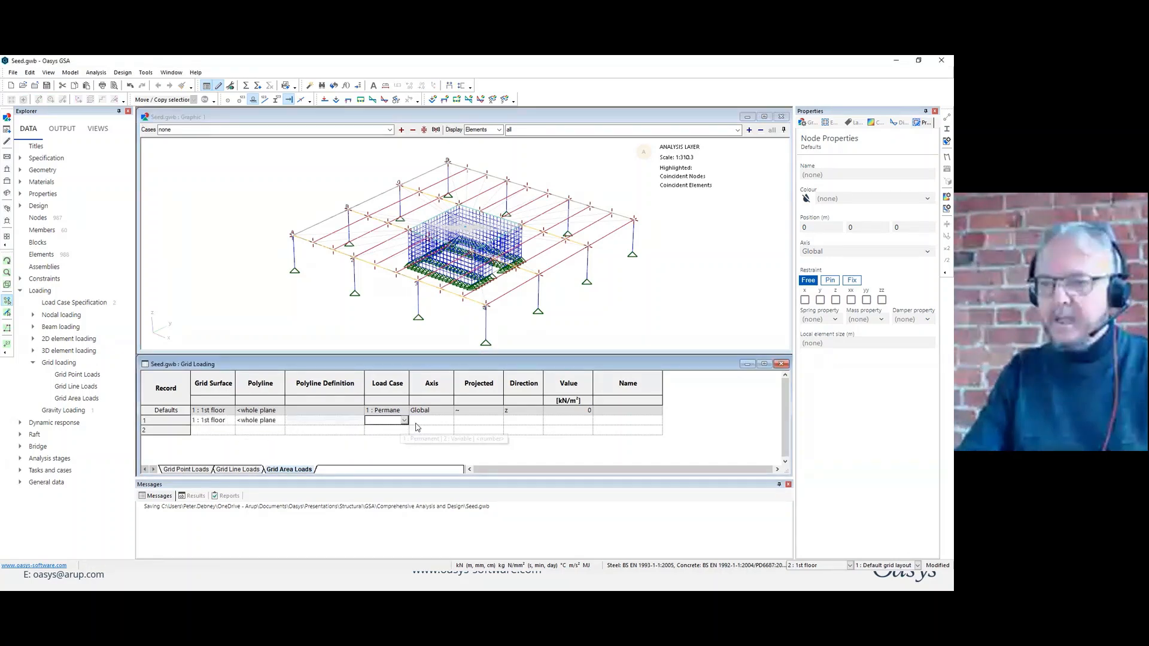
key("Tab")
key("Tab")
key("Tab")
key("Tab")
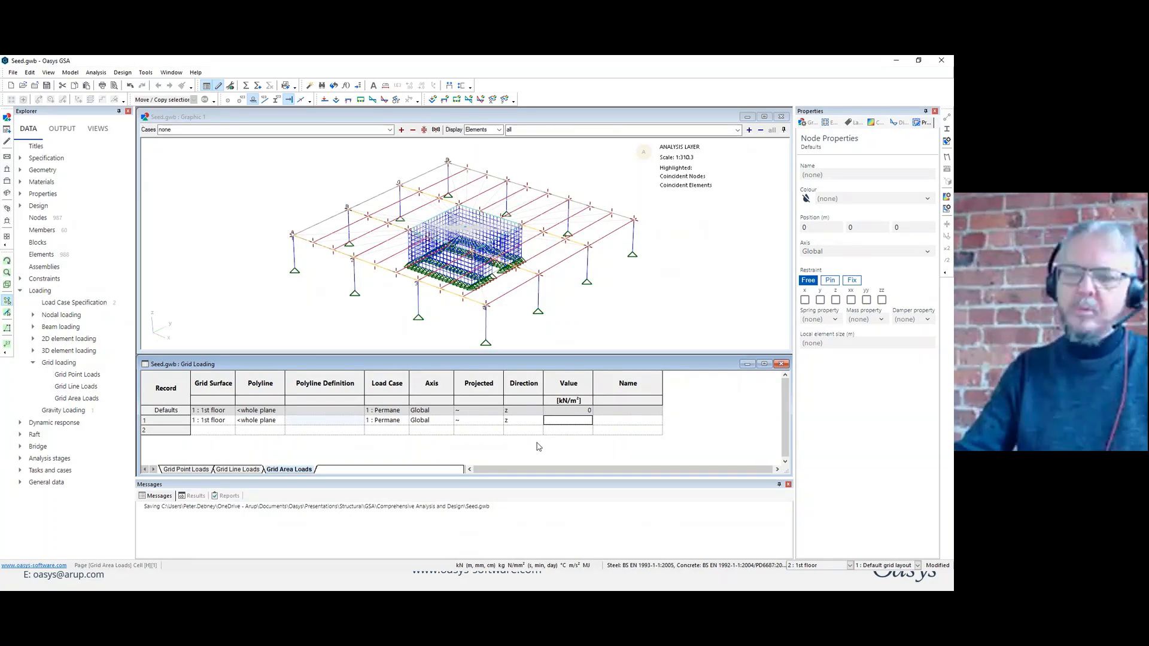
type("-")
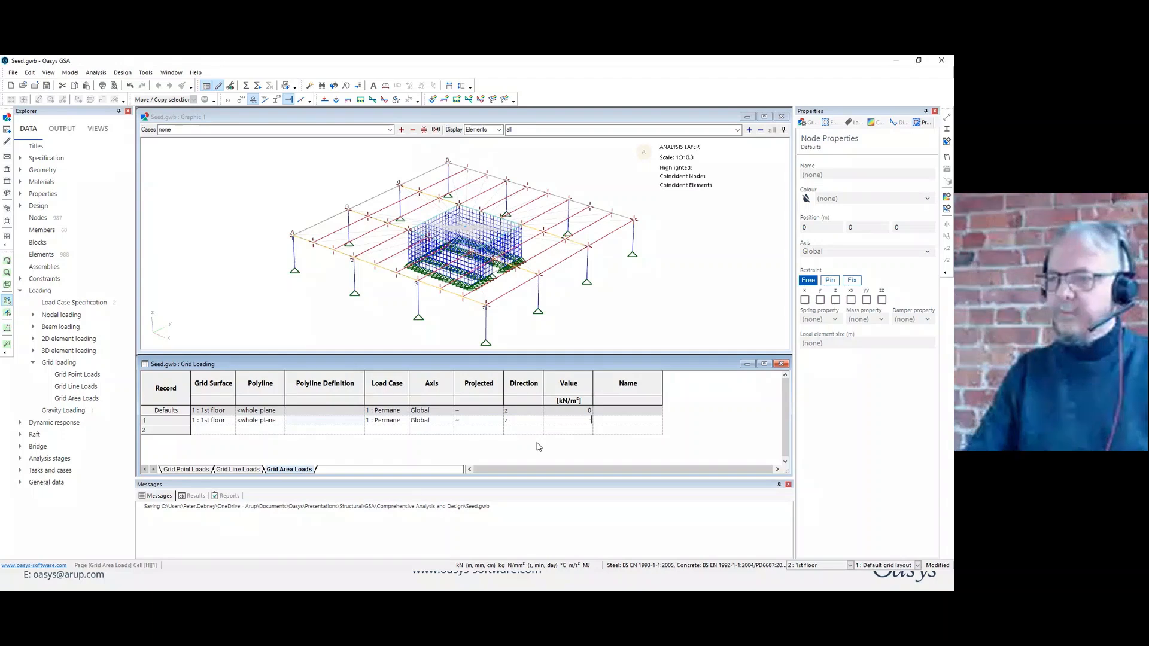
type("4")
key("Return")
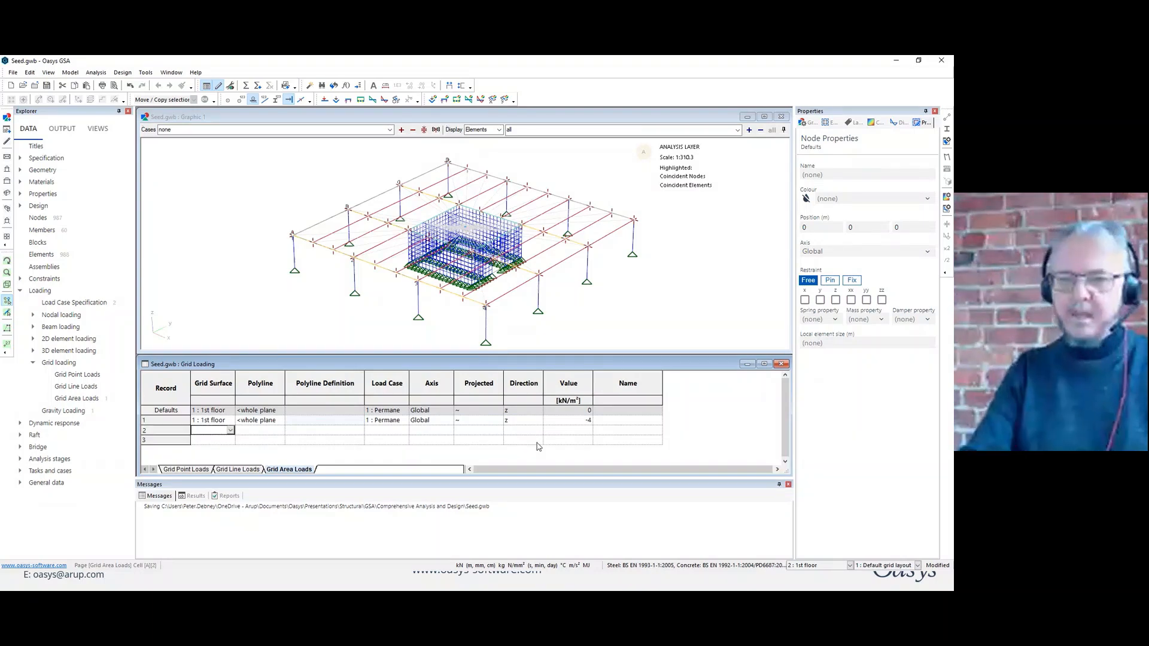
Add a second grid area load of -3.5 kN/m² in z over the whole 1st floor plane in the Variable load case.
key("Tab")
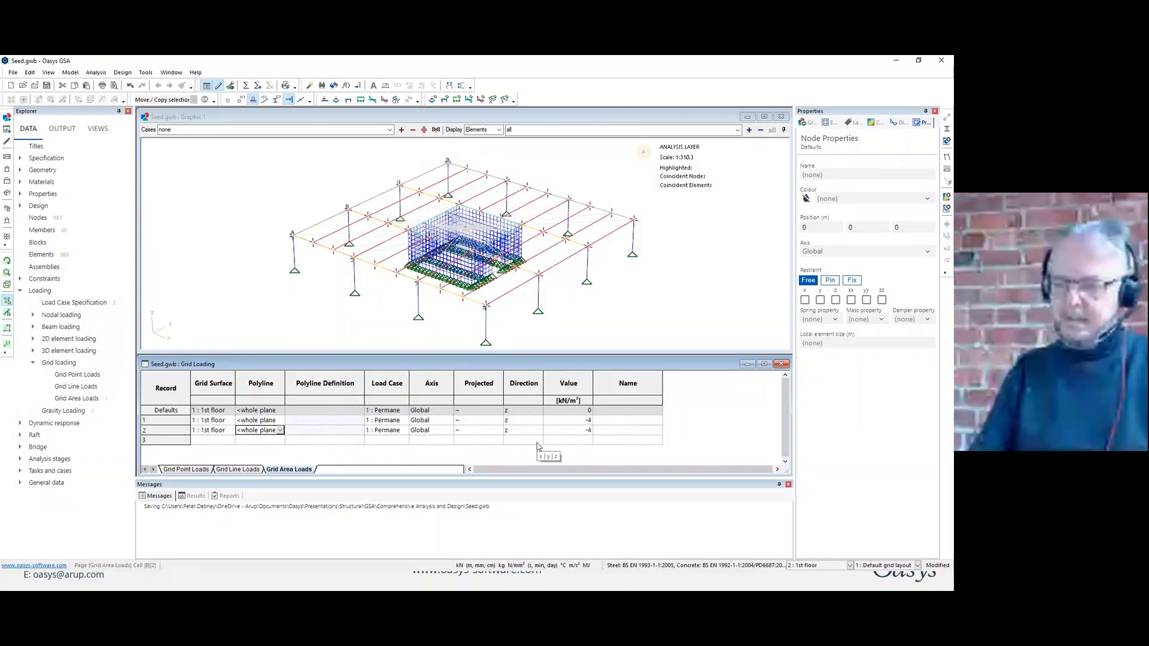
key("Tab")
key("Tab")
type("2")
key("Tab")
key("Tab")
key("Tab")
key("Tab")
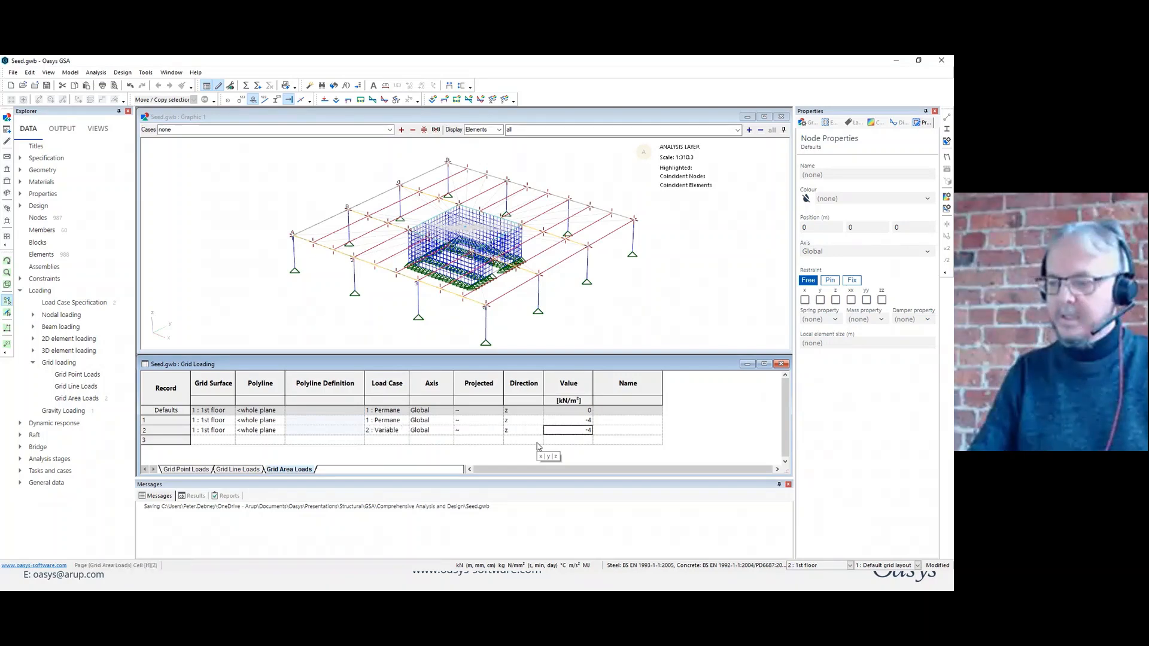
type("-3")
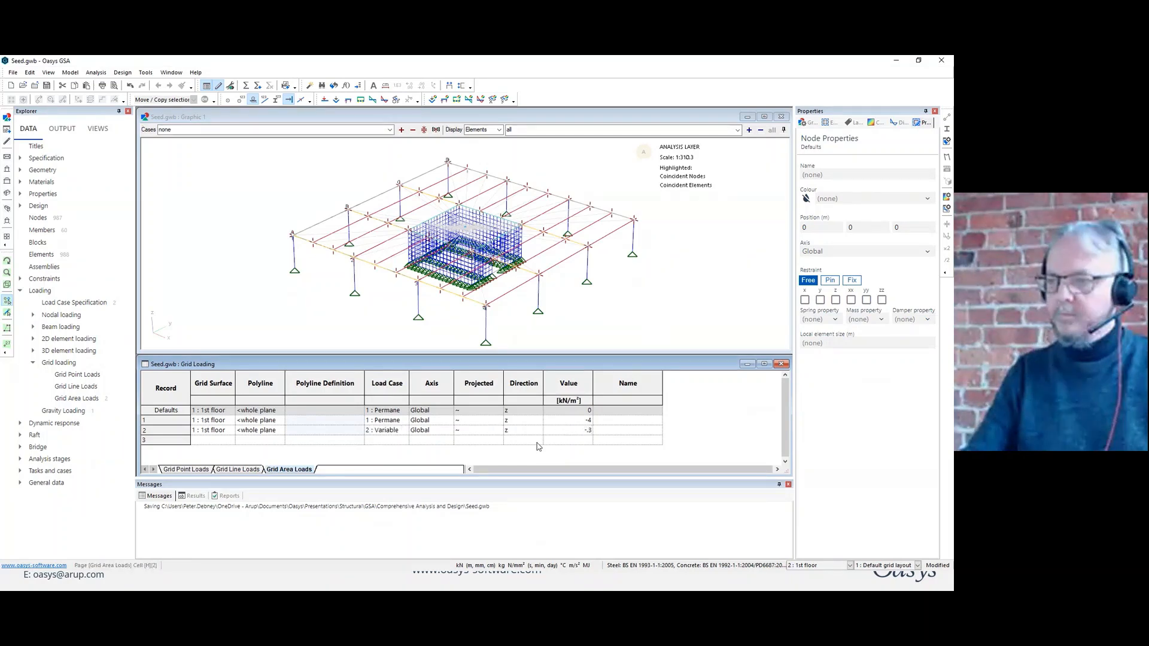
type(".5")
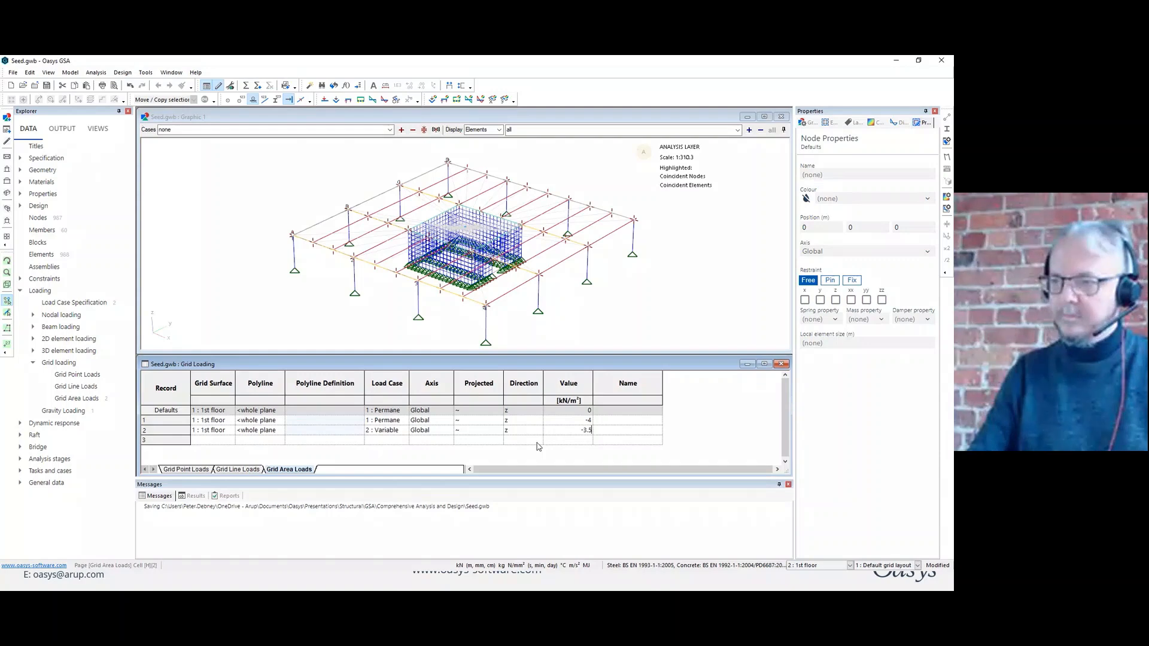
key("Return")
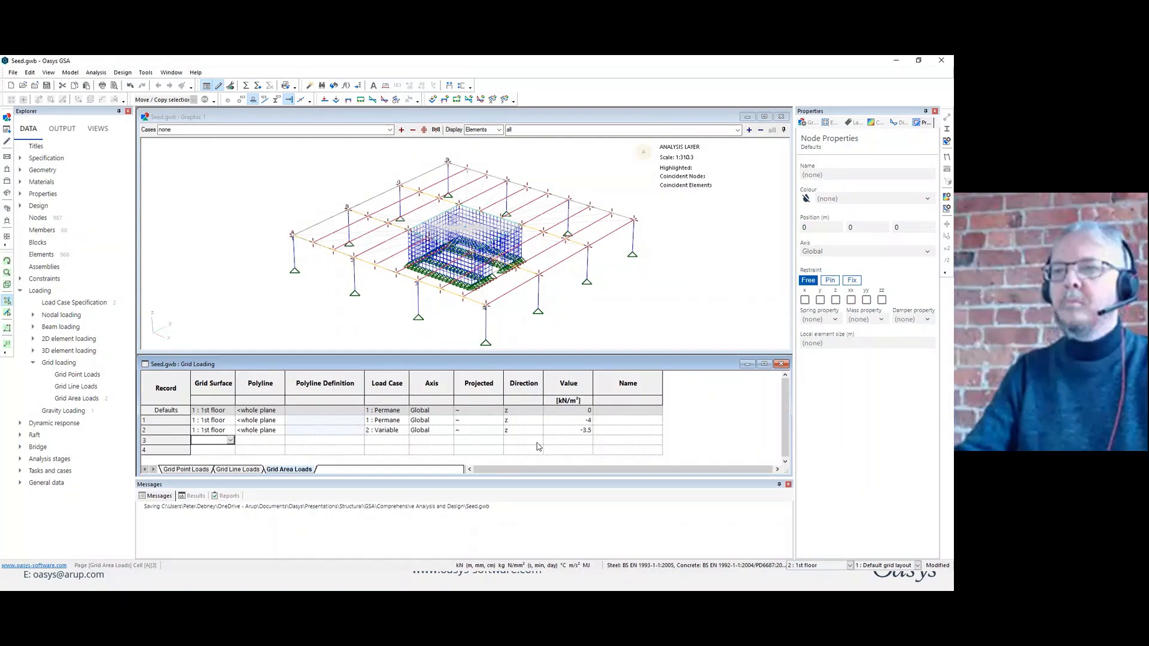
Display the loads on the model and check the Permanent case followed by the Variable case.
left_click(323, 113)
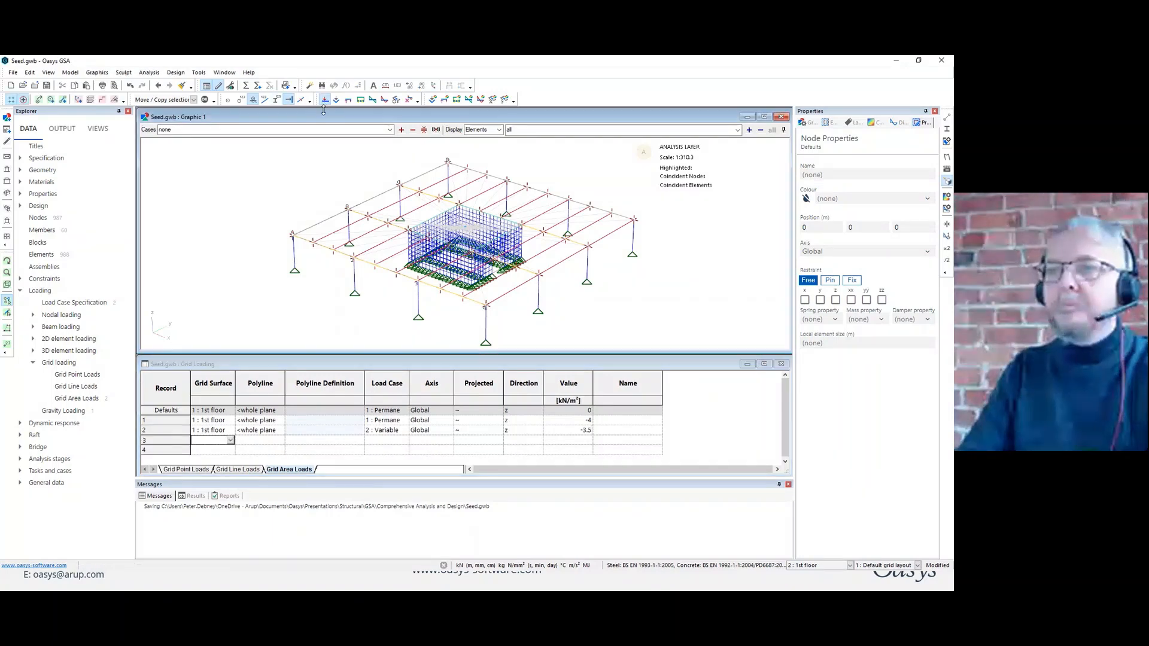
left_click(401, 130)
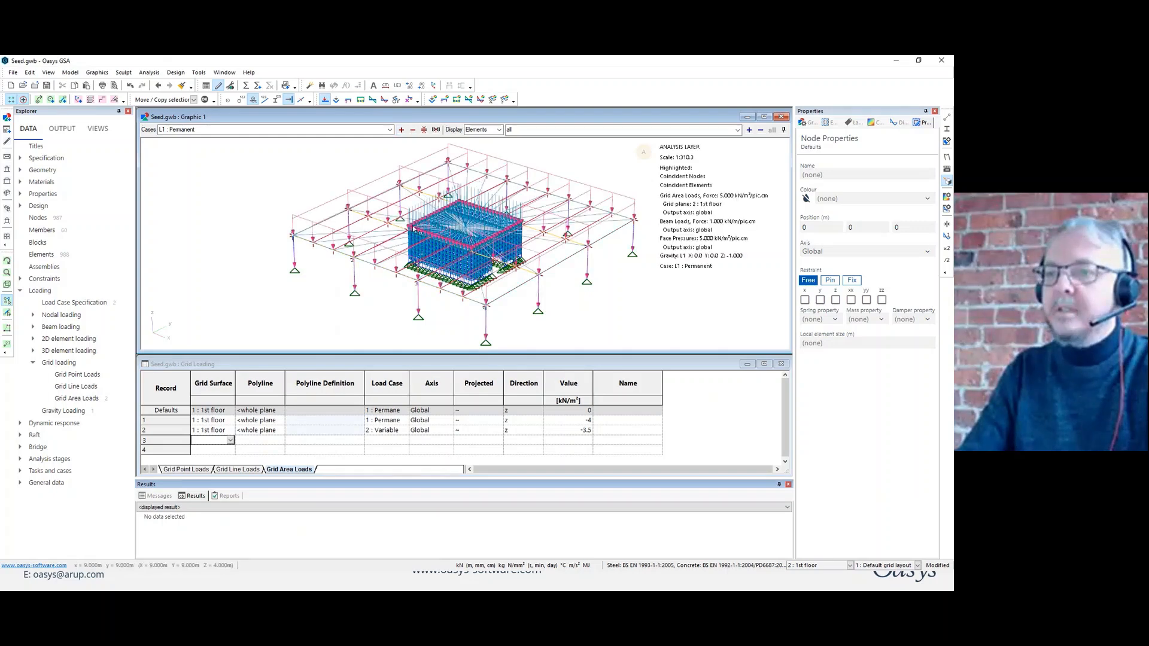
left_click(404, 131)
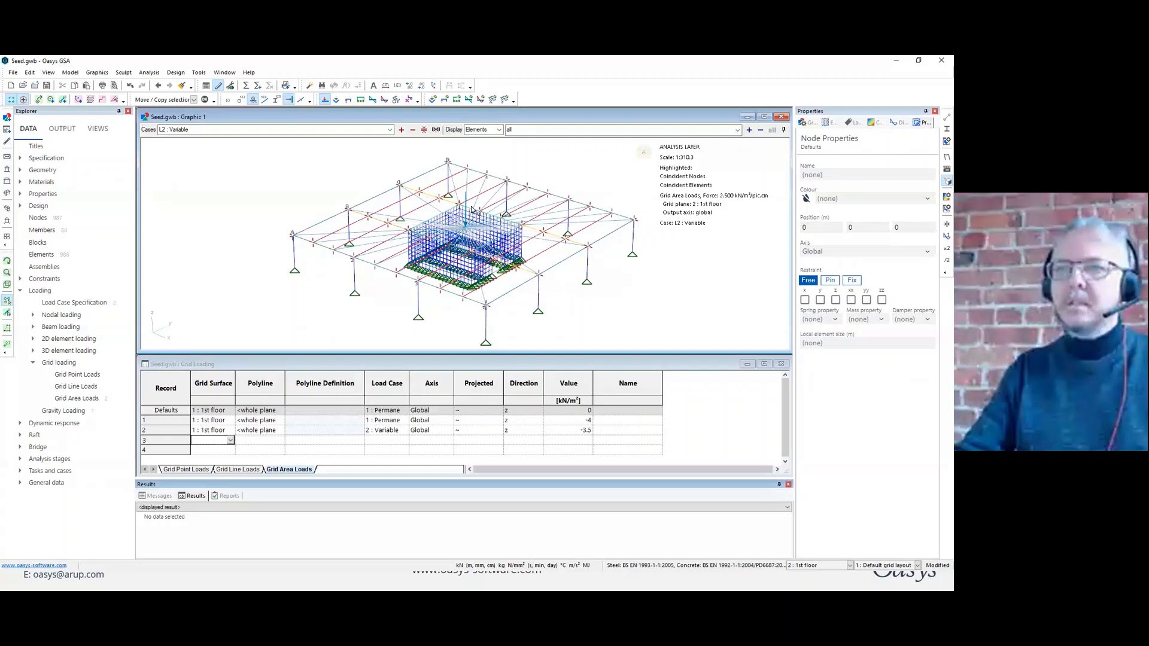
Run the static analysis of the model and enlarge the report window to read its messages.
left_click(246, 85)
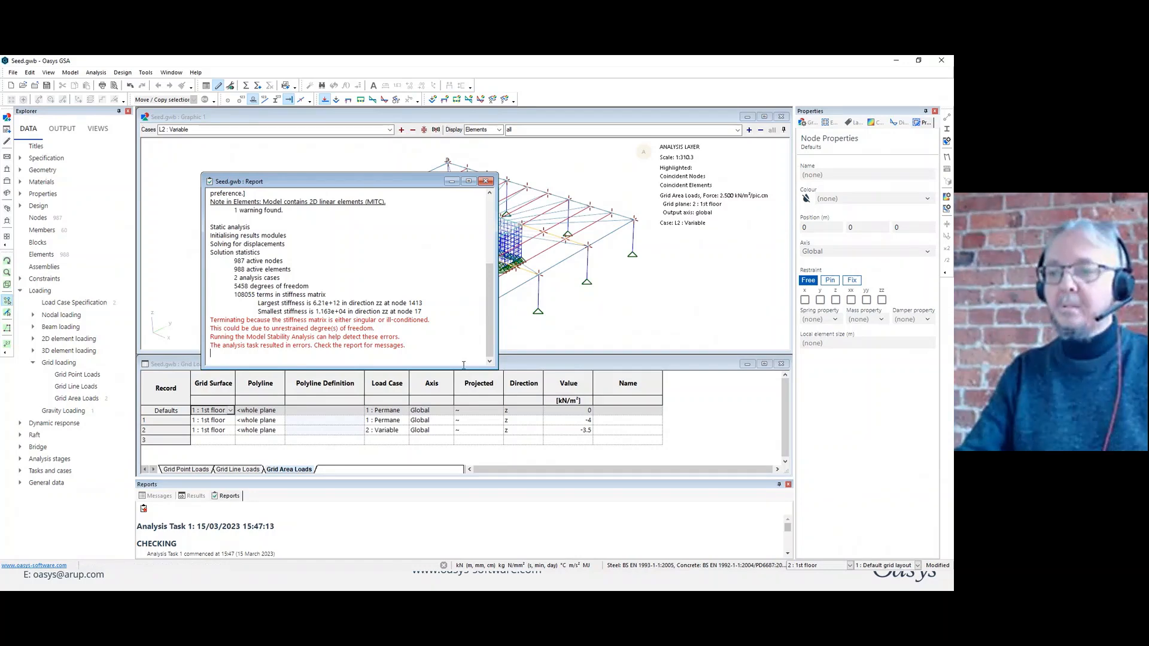
left_click_drag(462, 368, 457, 446)
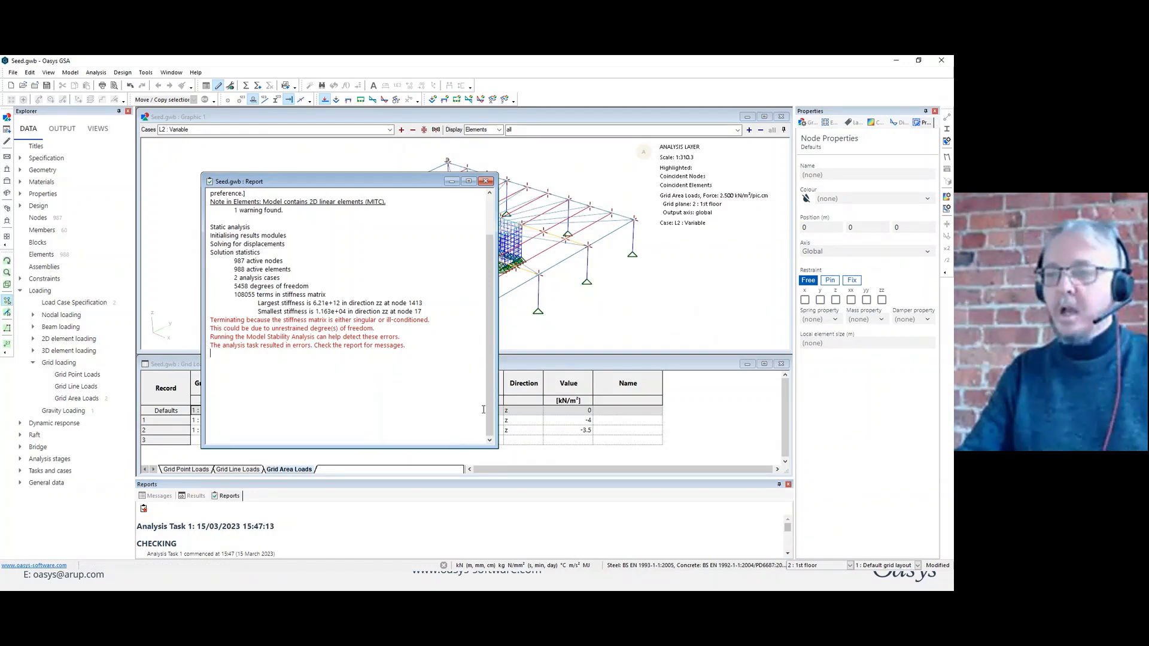
left_click_drag(497, 395, 492, 369)
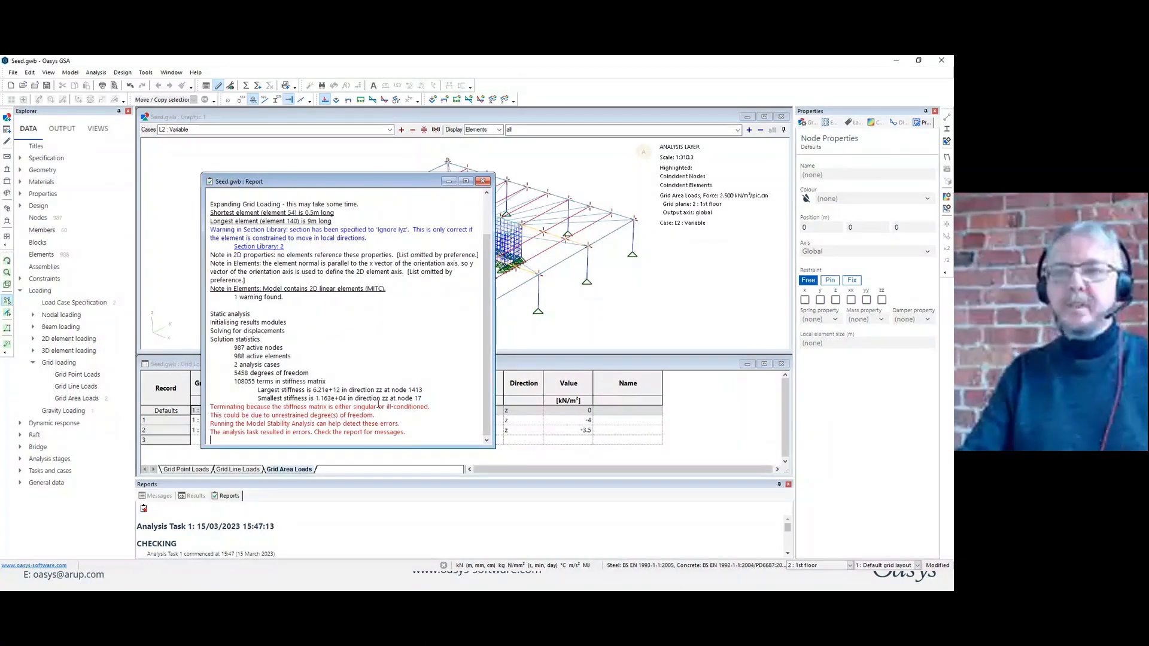
Run a Model stability analysis as task 1 with 10 low stiffness modes and close the report.
left_click(258, 86)
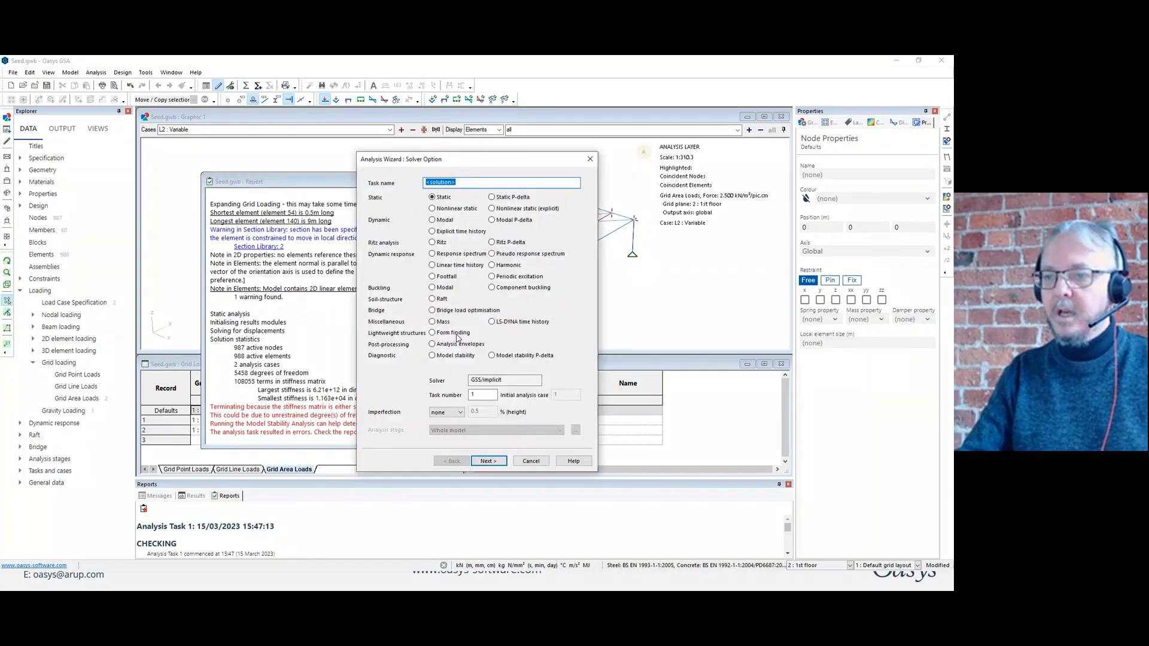
left_click(444, 356)
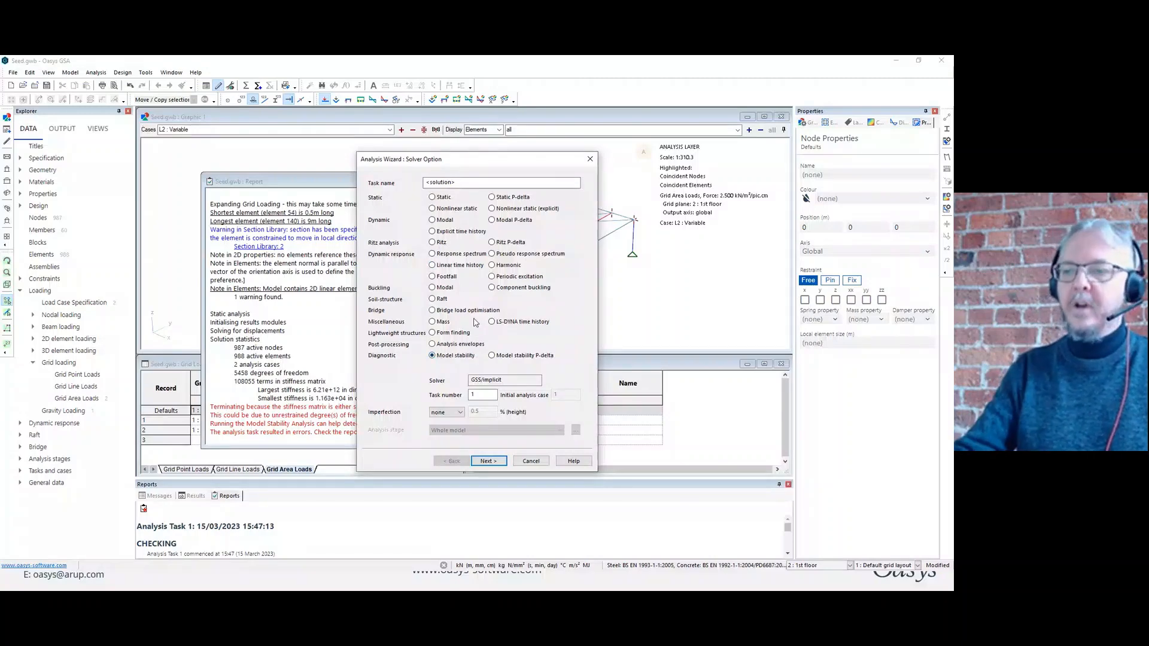
left_click(488, 461)
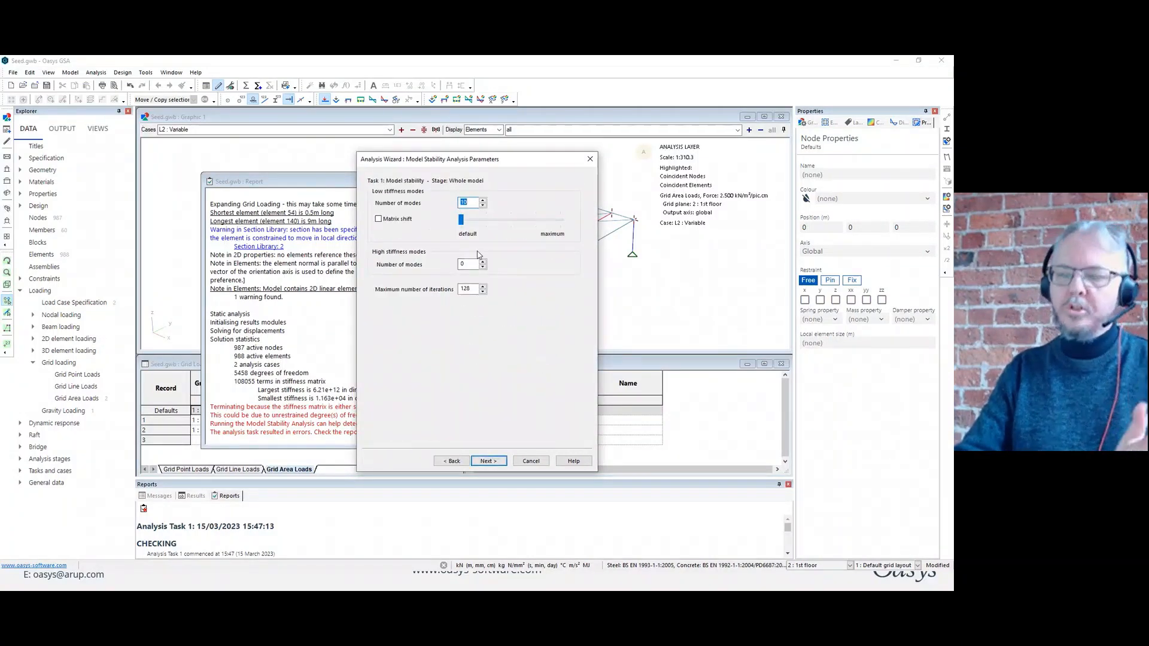
left_click(493, 460)
left_click(496, 457)
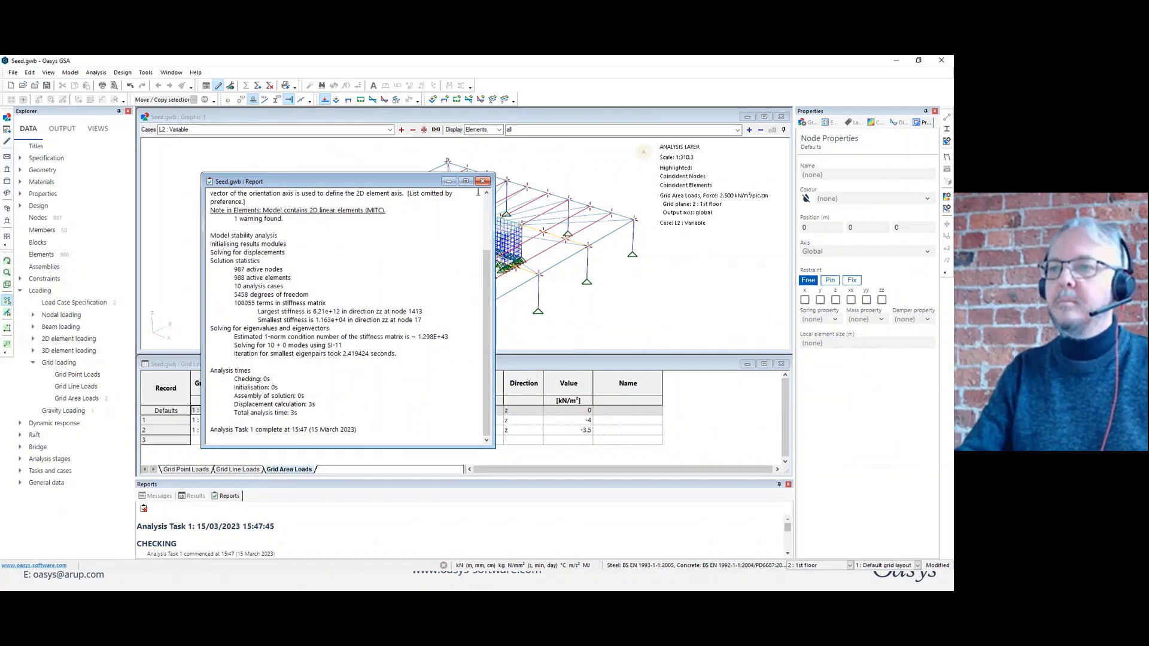
left_click(485, 182)
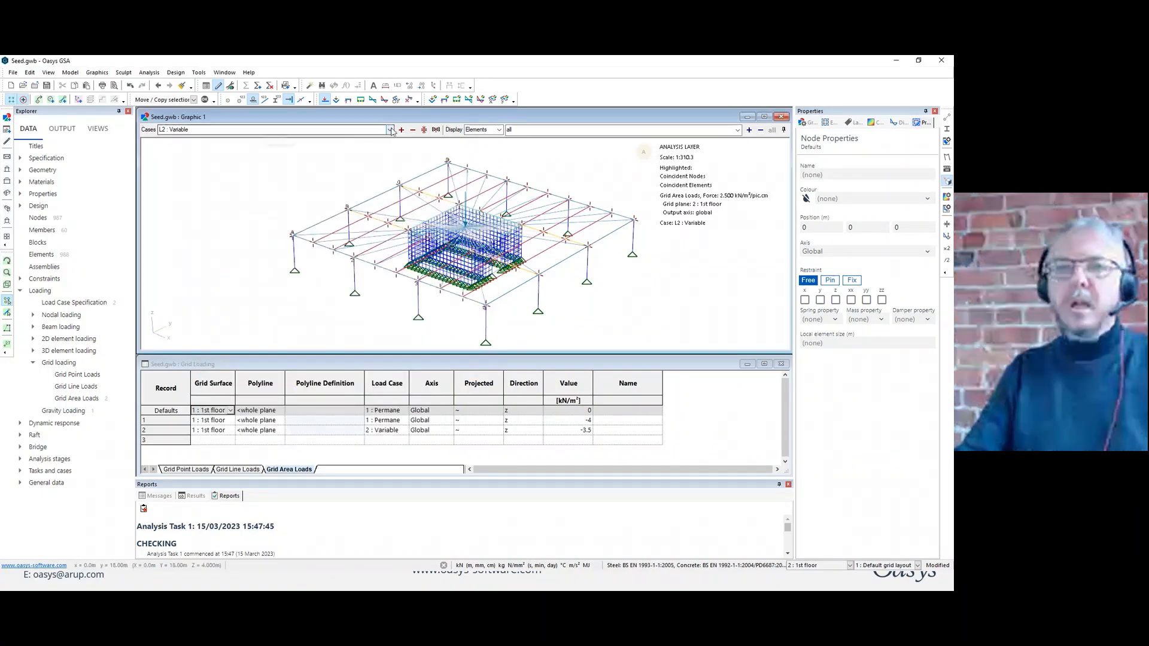
Review the eigenvalues in the Model Stability Summary output from the global results and close it.
left_click(67, 130)
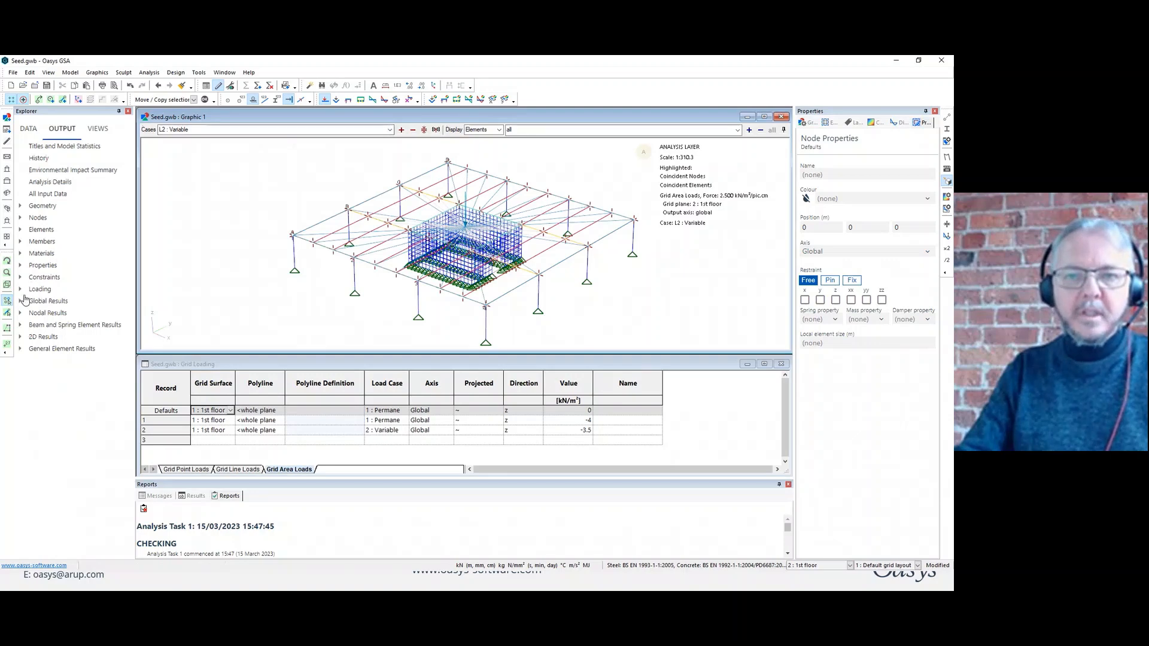
left_click(20, 302)
double_click(64, 314)
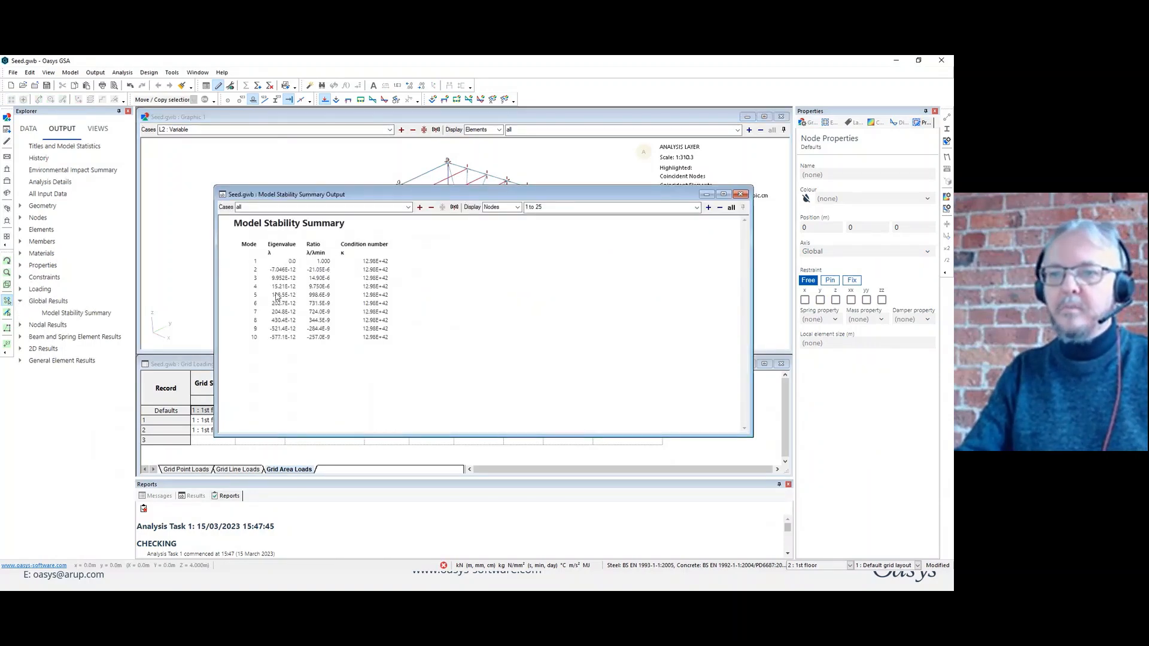
left_click(742, 194)
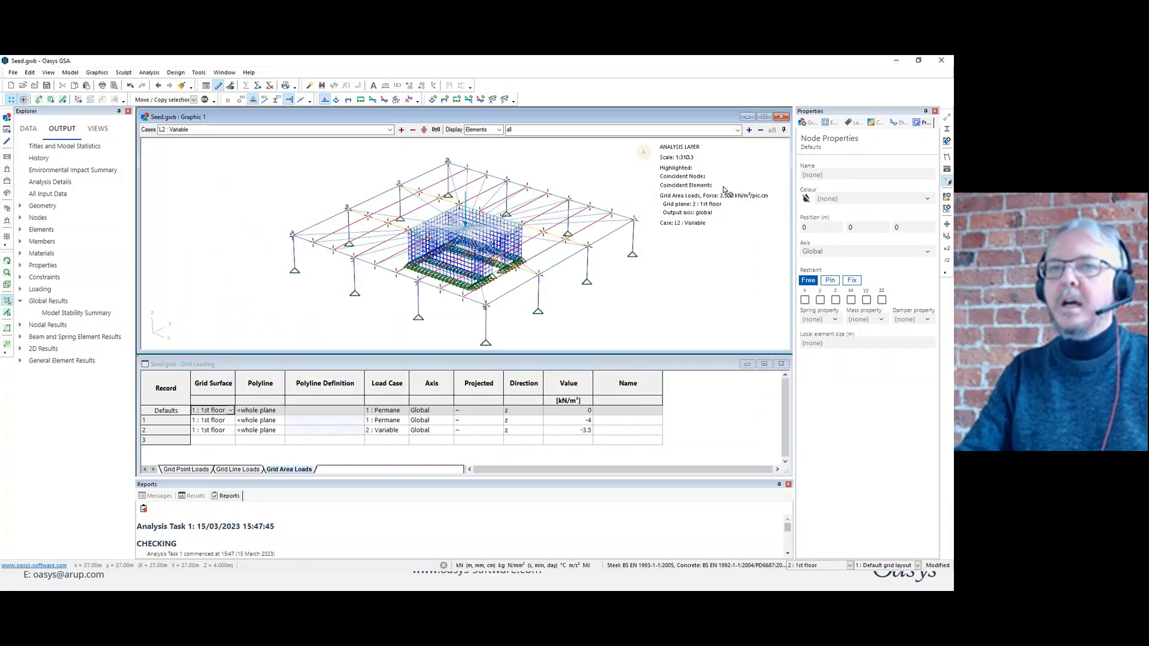
Set the graphic view to case A1, Model stability Mode 1, and hide the element end release symbols.
left_click(389, 129)
left_click(243, 153)
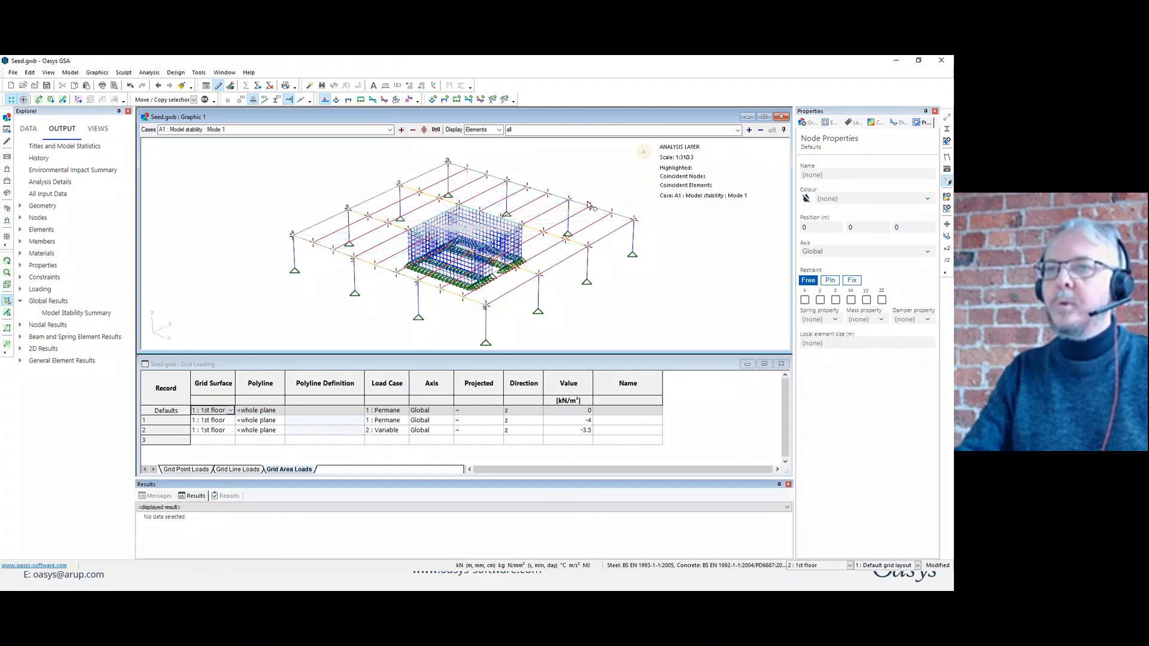
left_click(288, 100)
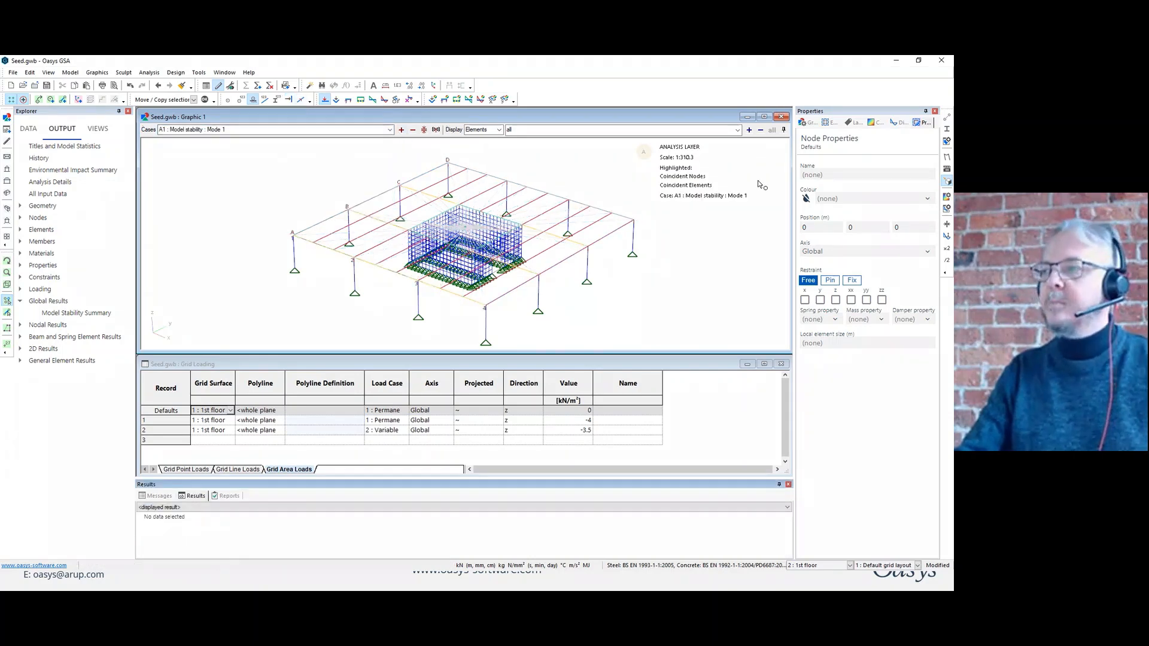
Colour the elements by material in the graphic display settings.
left_click(812, 123)
left_click(934, 233)
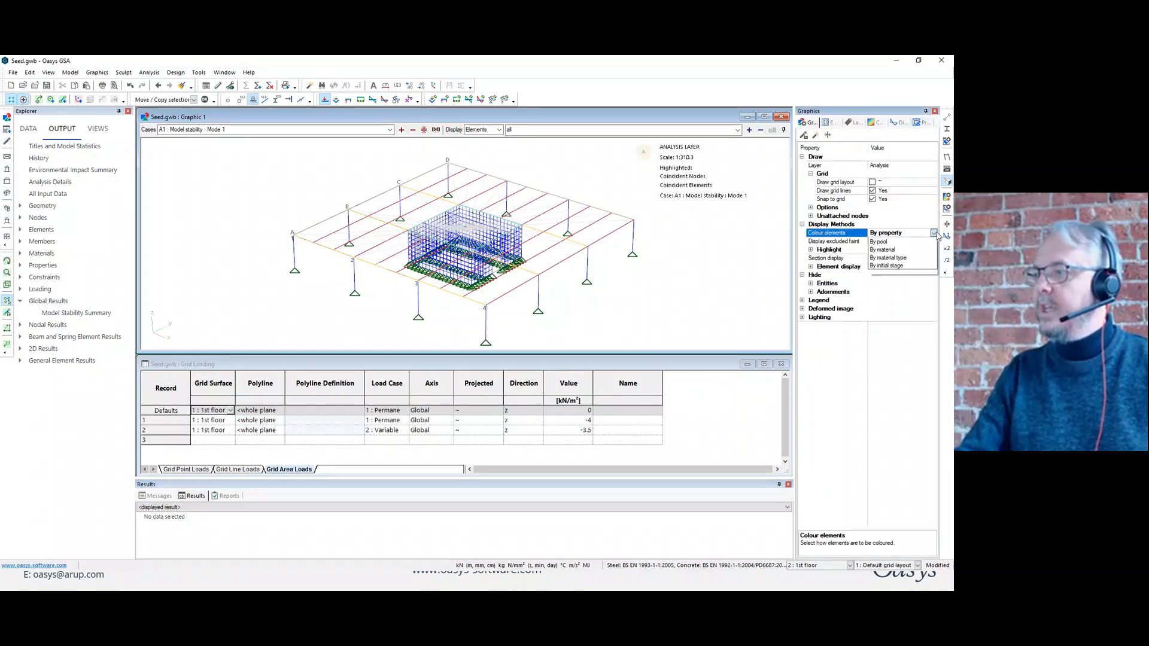
left_click(891, 248)
Contour the element virtual energy for Model stability Mode 1 to locate the unstable part of the model.
left_click(875, 123)
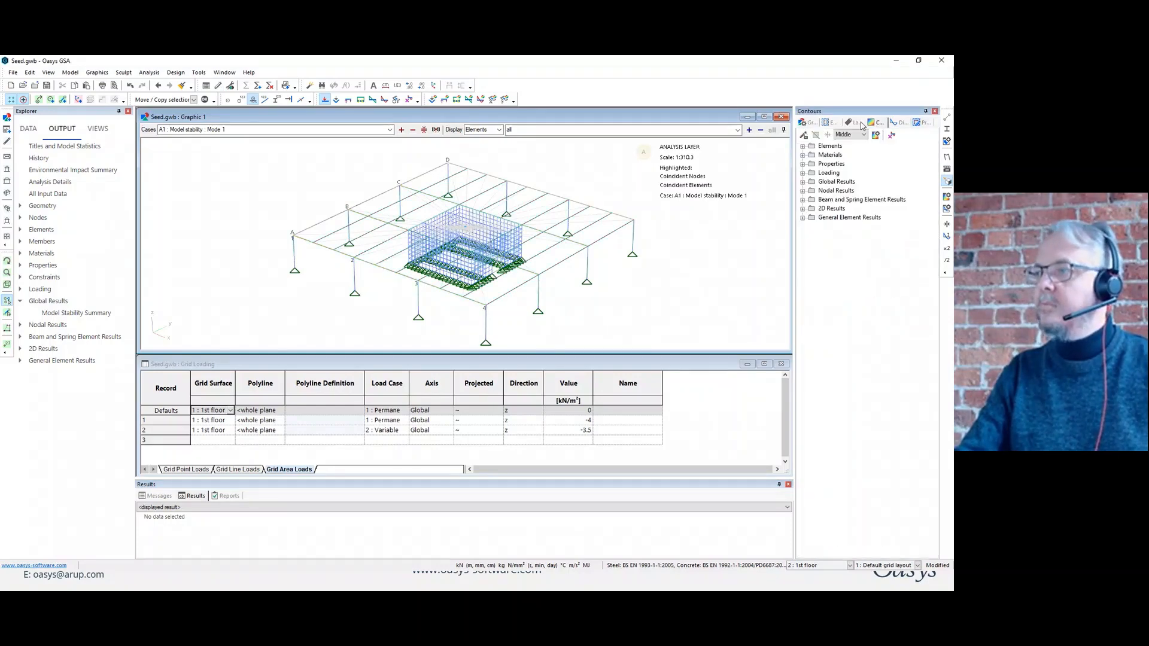
left_click(803, 218)
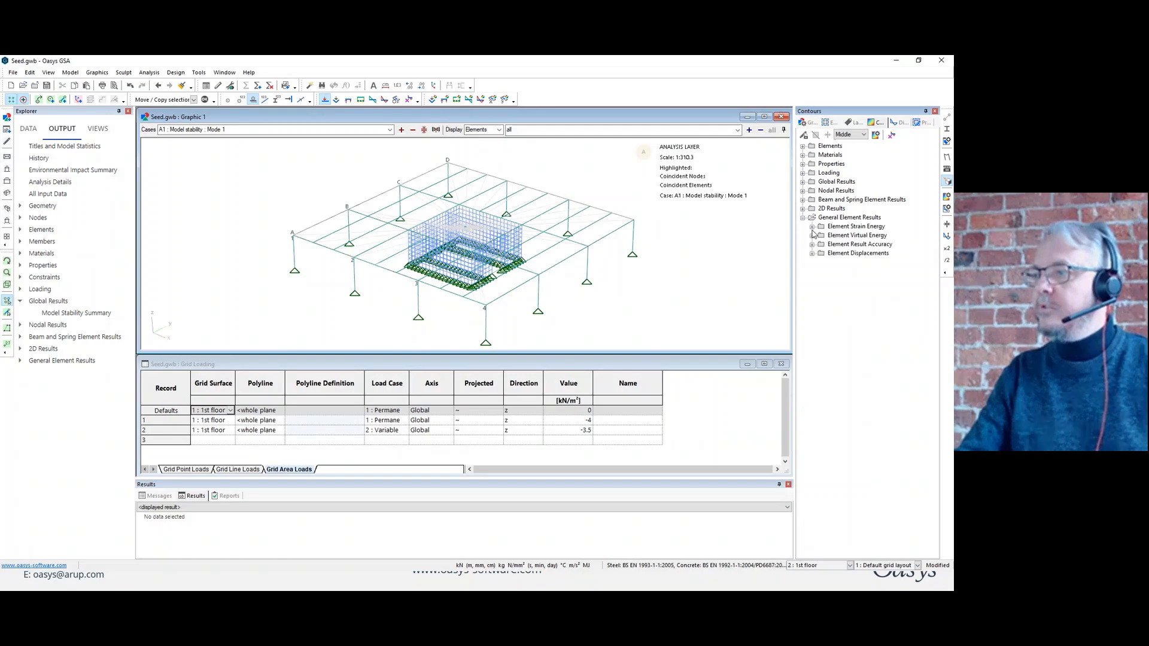
left_click(812, 236)
left_click(844, 246)
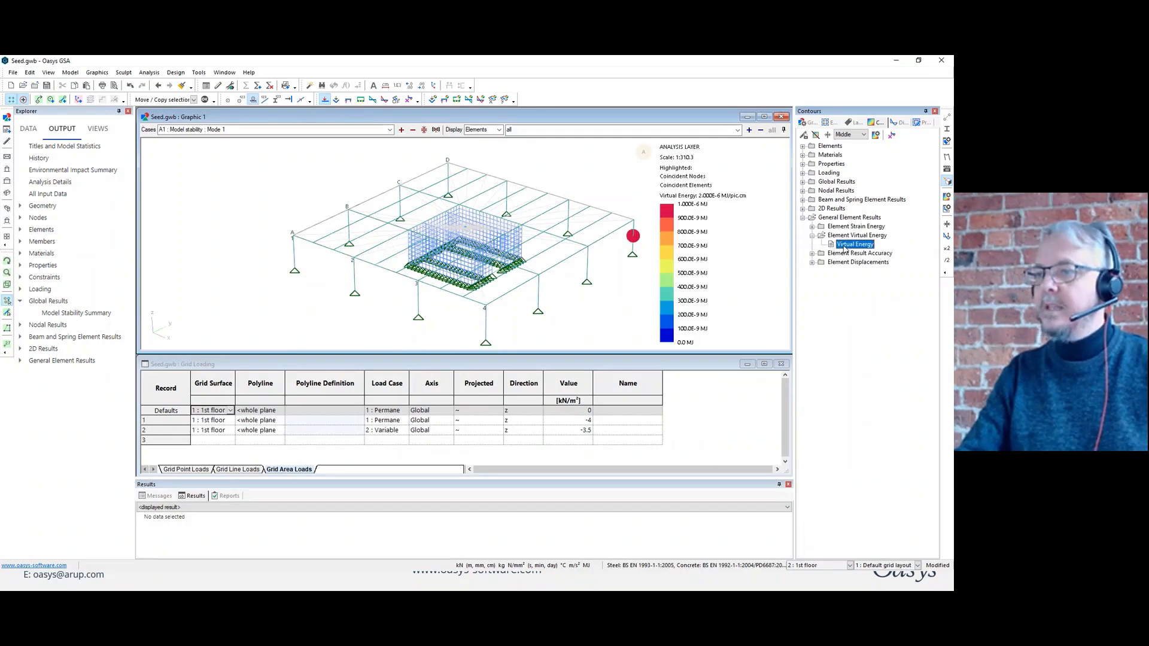
Contour the nodal resolved translation |U| and resolved rotation |R| for Mode 1, and examine the affected corner column.
left_click(802, 191)
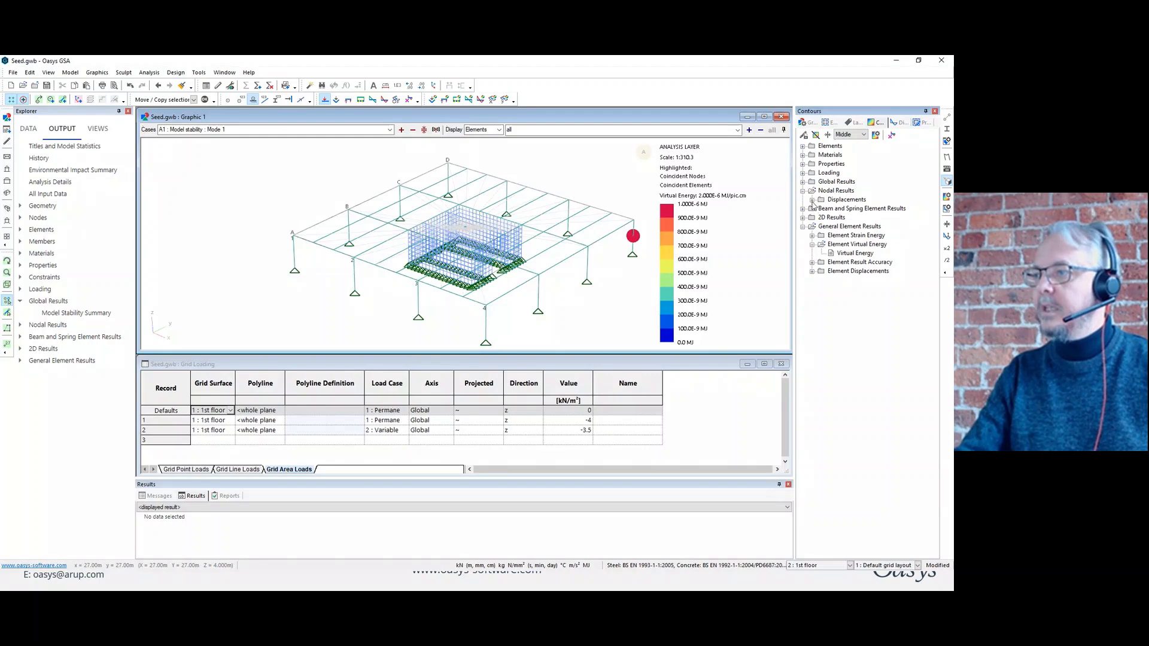
left_click(812, 200)
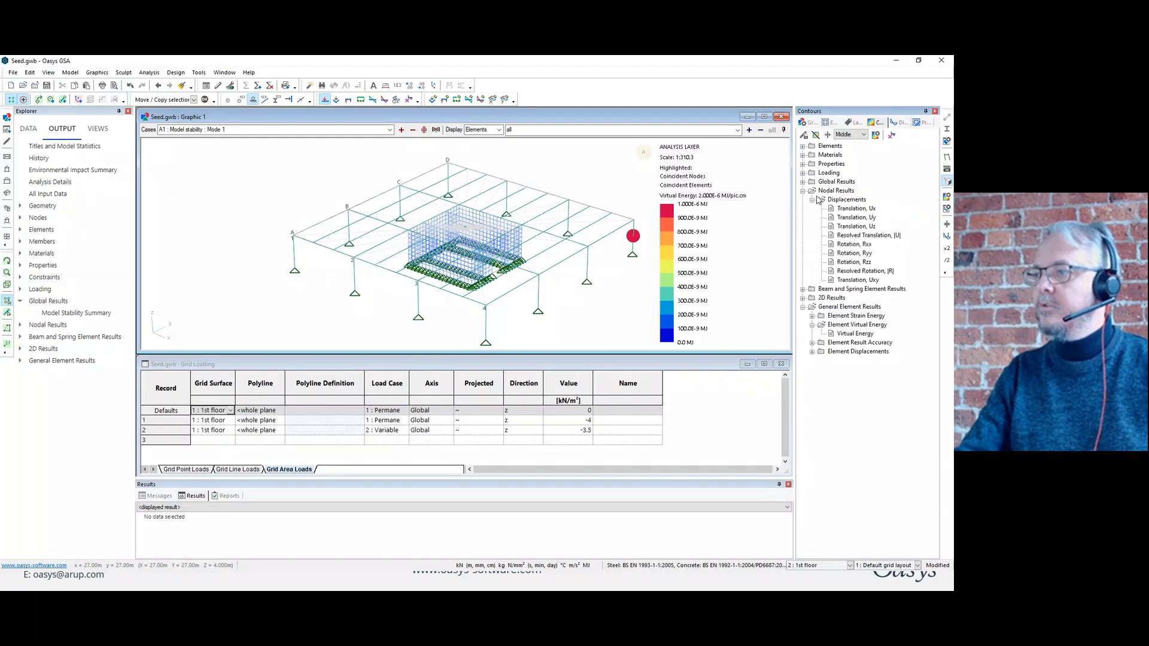
left_click(864, 236)
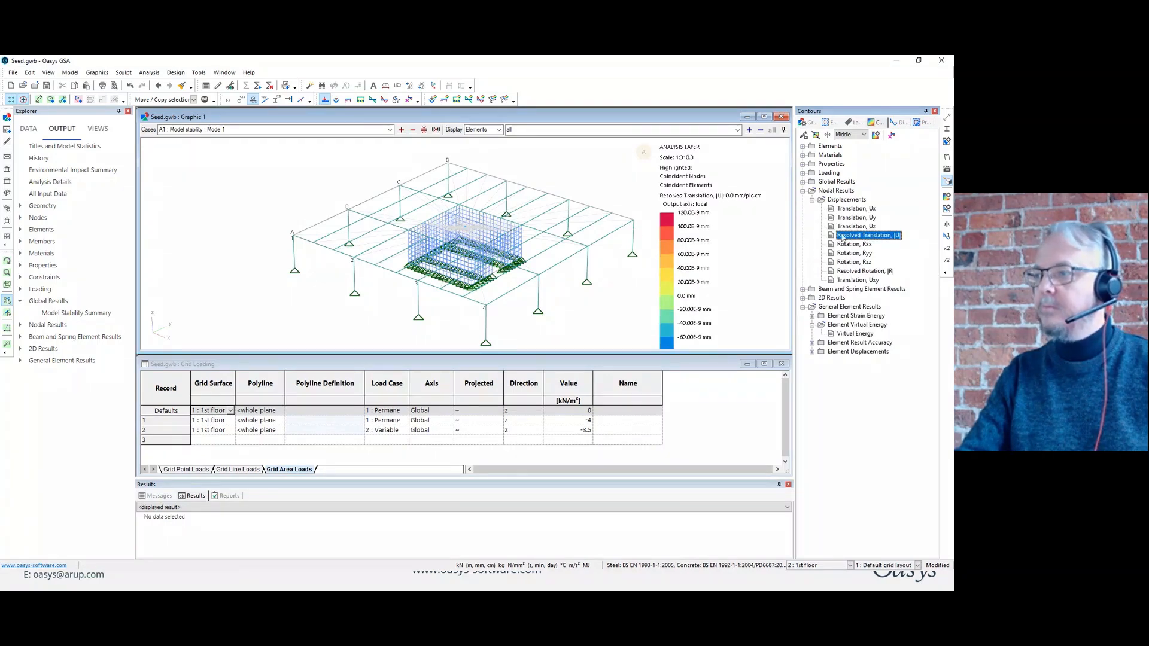
left_click(854, 271)
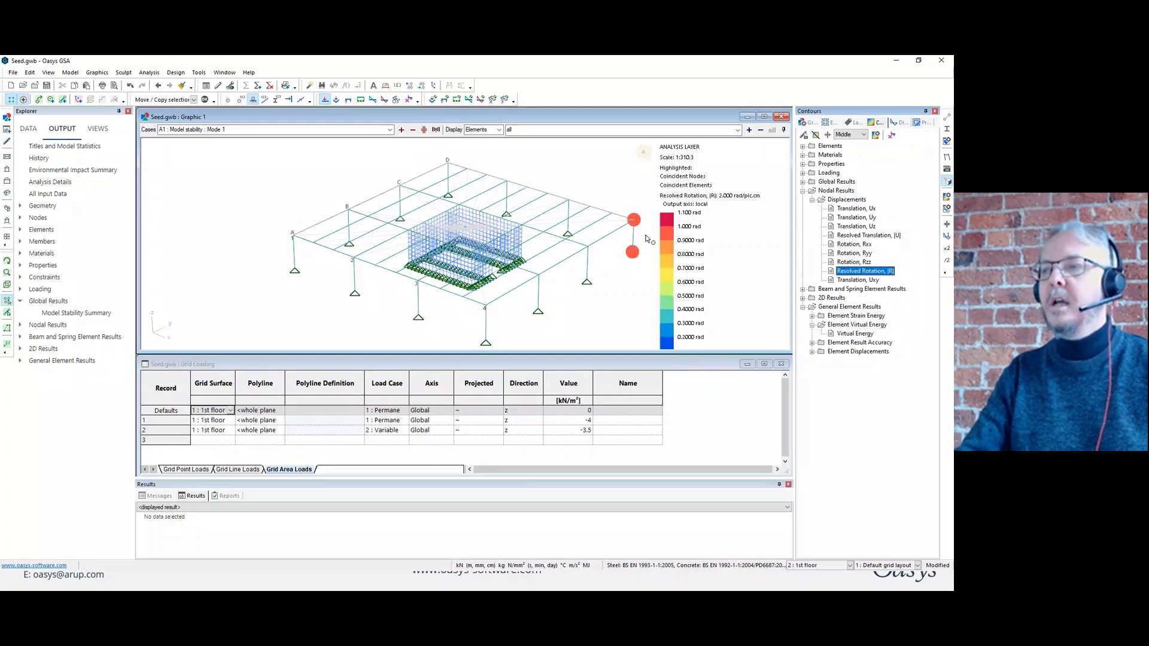
scroll(646, 239, "up", 5)
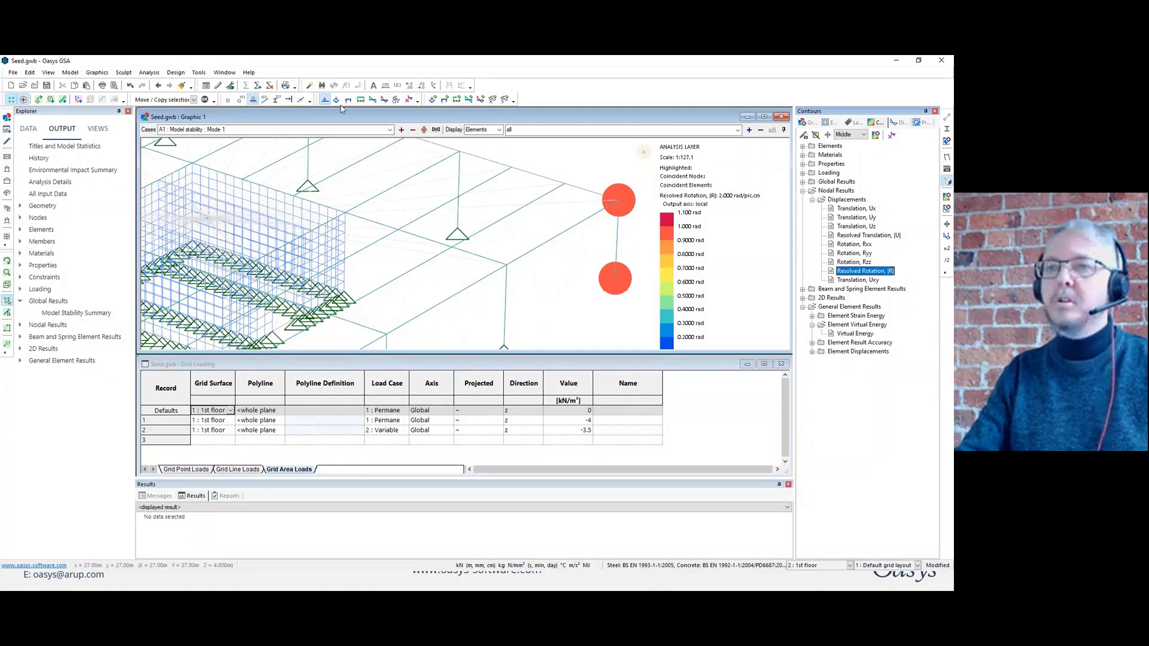
Display the element end releases and shrink the elements to inspect how the members connect at the columns.
left_click(289, 99)
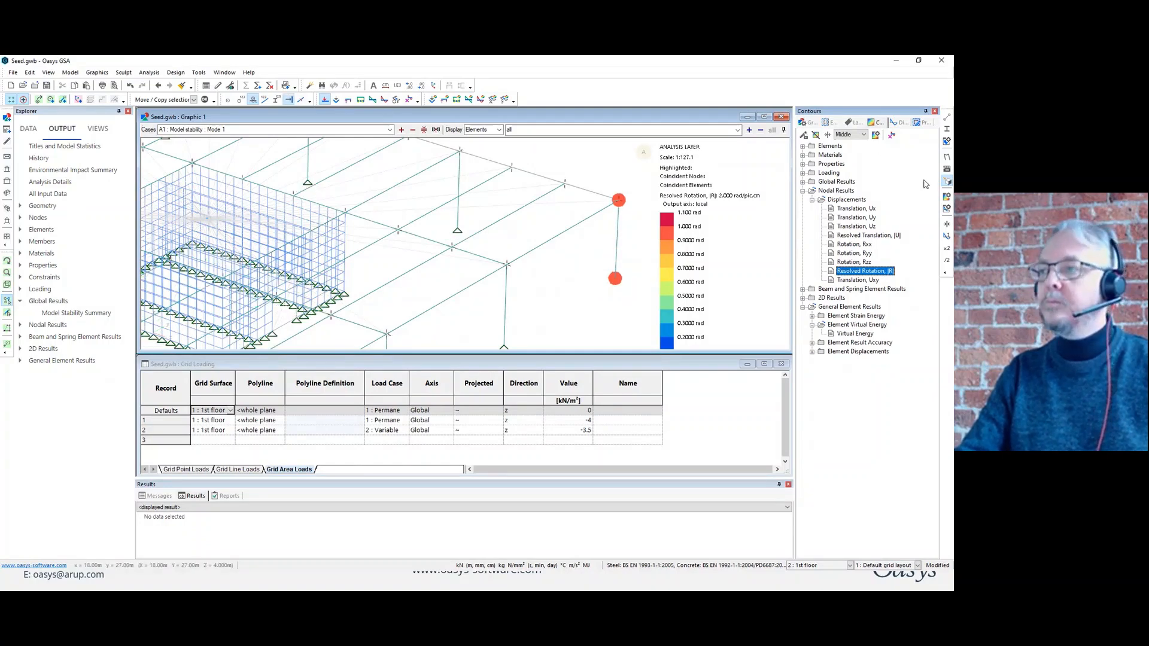
left_click(948, 119)
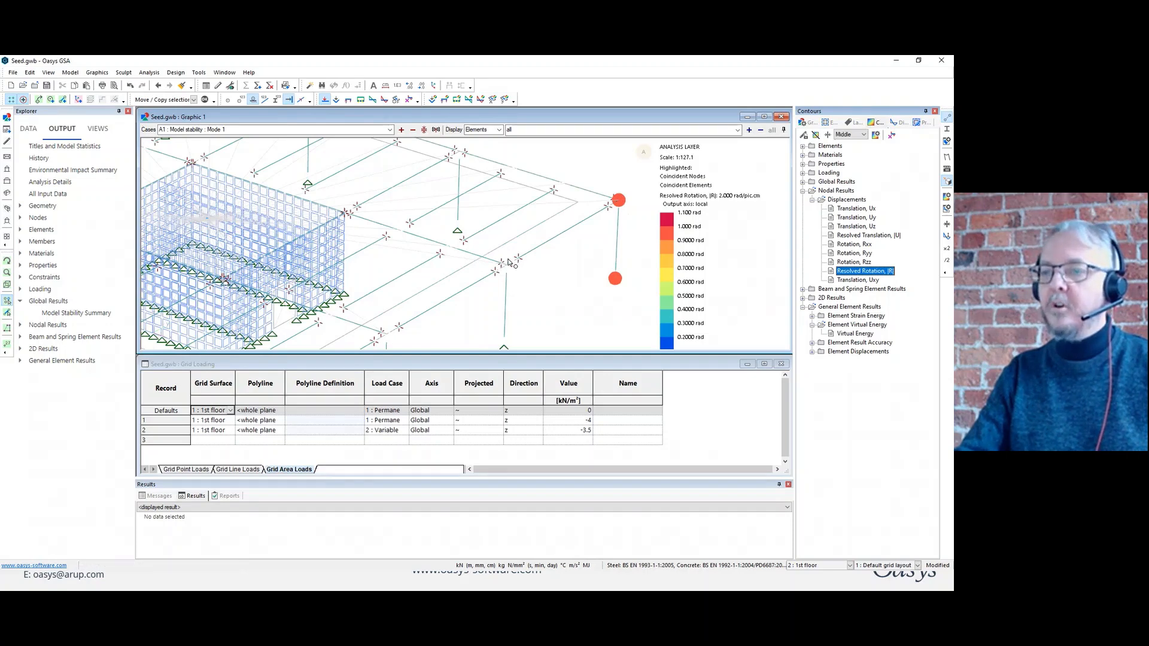
scroll(536, 280, "up", 1)
middle_click_drag(551, 317, 548, 235)
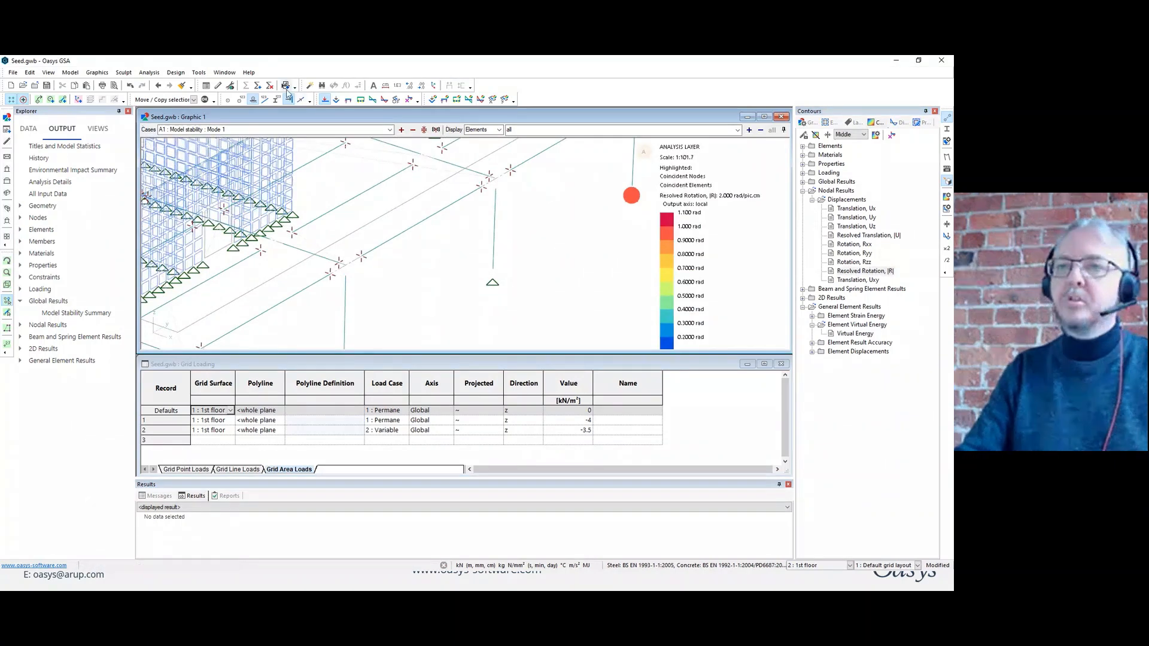
Erase the analysis results and delete the Model stability analysis task.
left_click(269, 88)
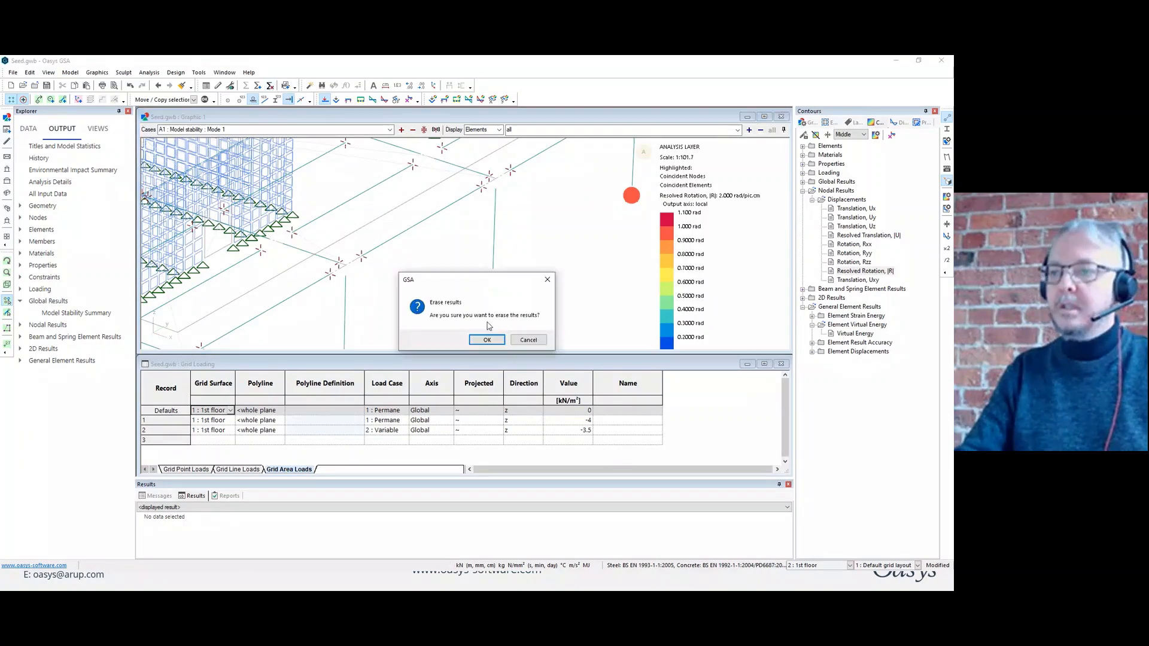
left_click(486, 340)
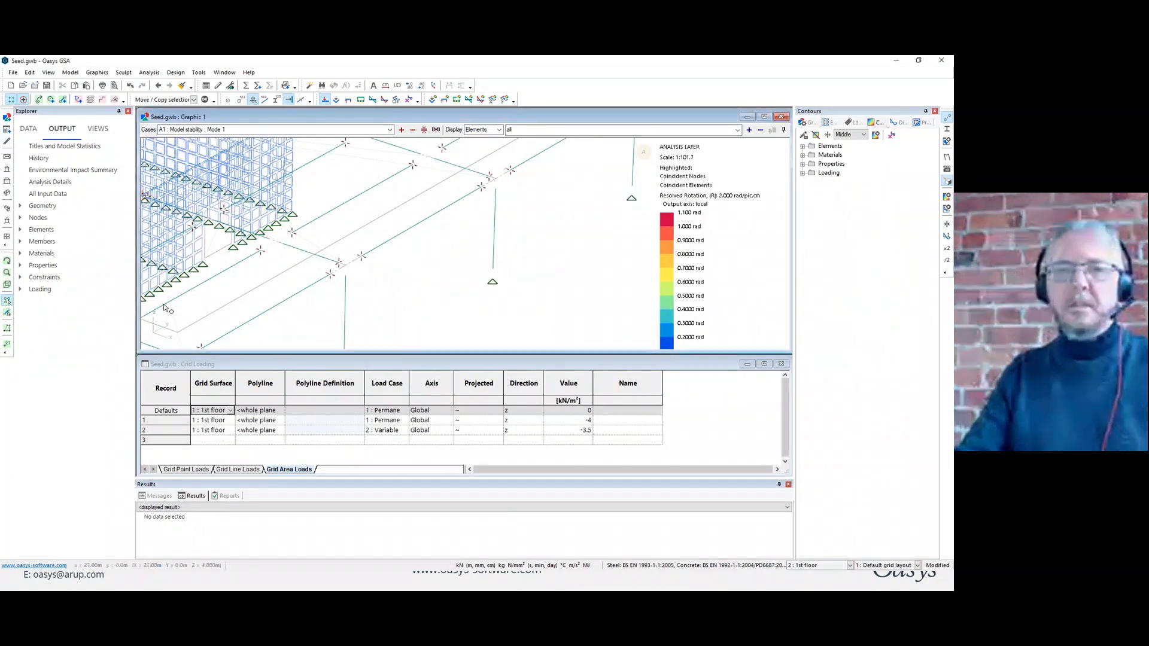
left_click(29, 129)
left_click(21, 471)
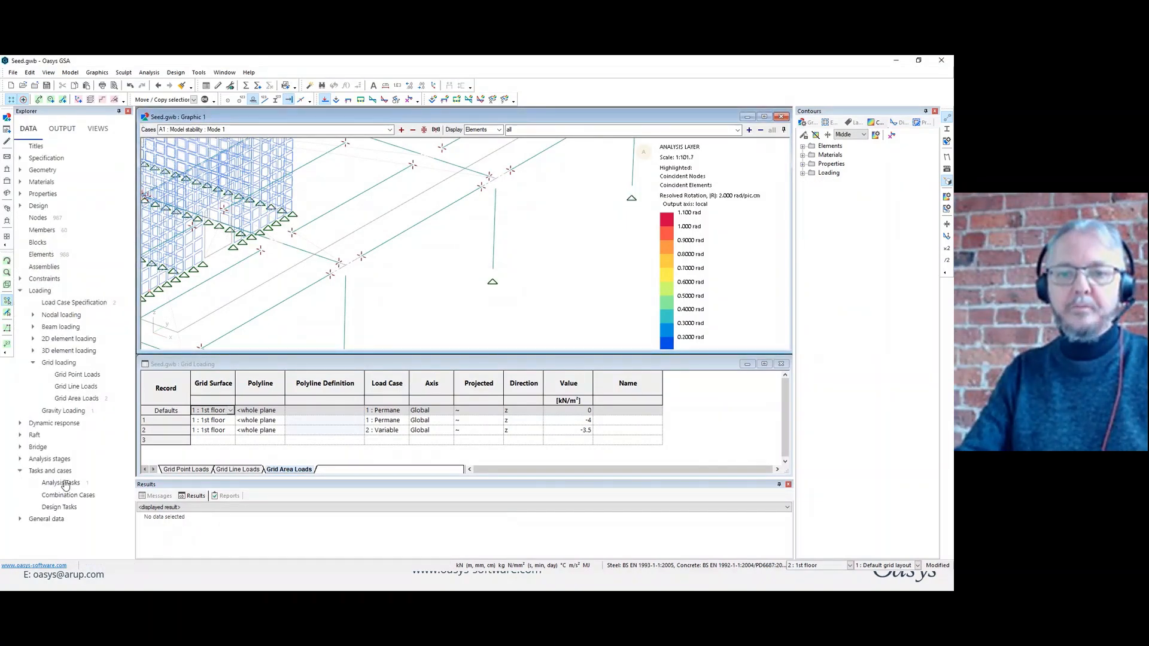
double_click(60, 482)
right_click(266, 219)
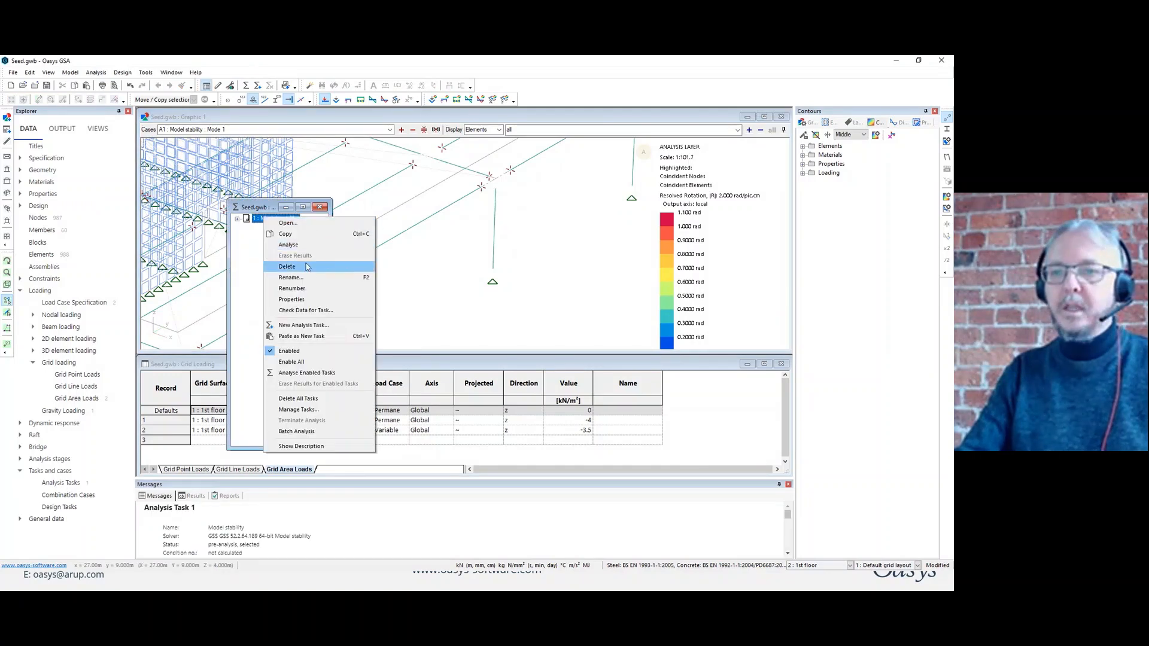
left_click(305, 264)
left_click(497, 340)
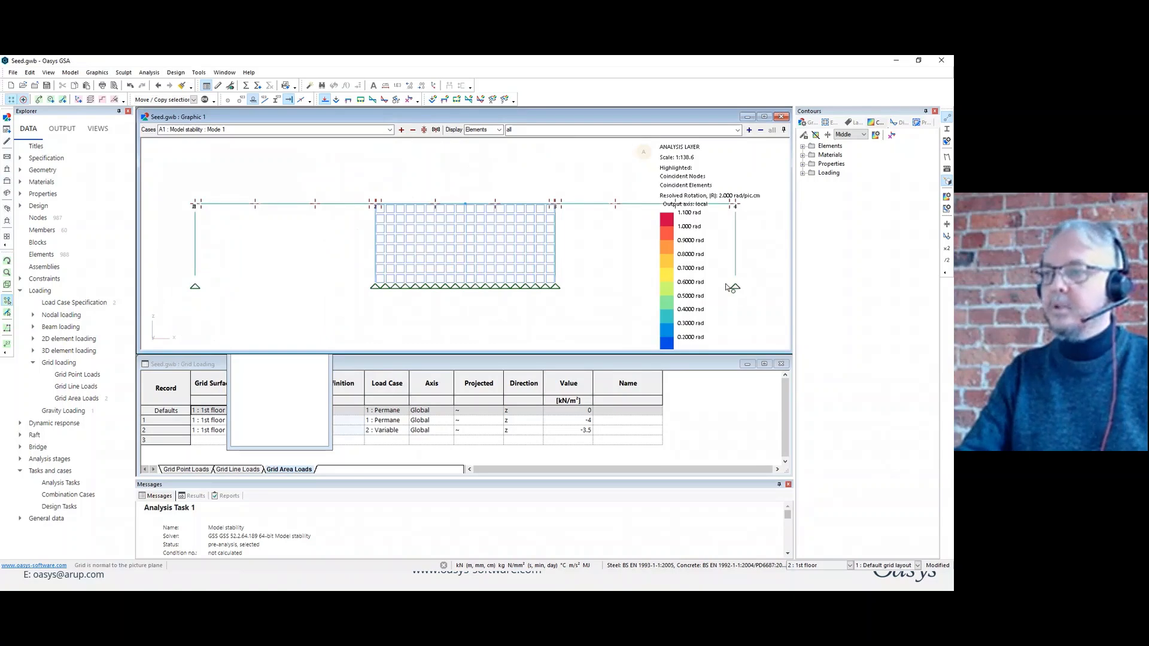
Limit the displayed elements to the list pb and select all the column base nodes.
left_click(514, 129)
type("pb")
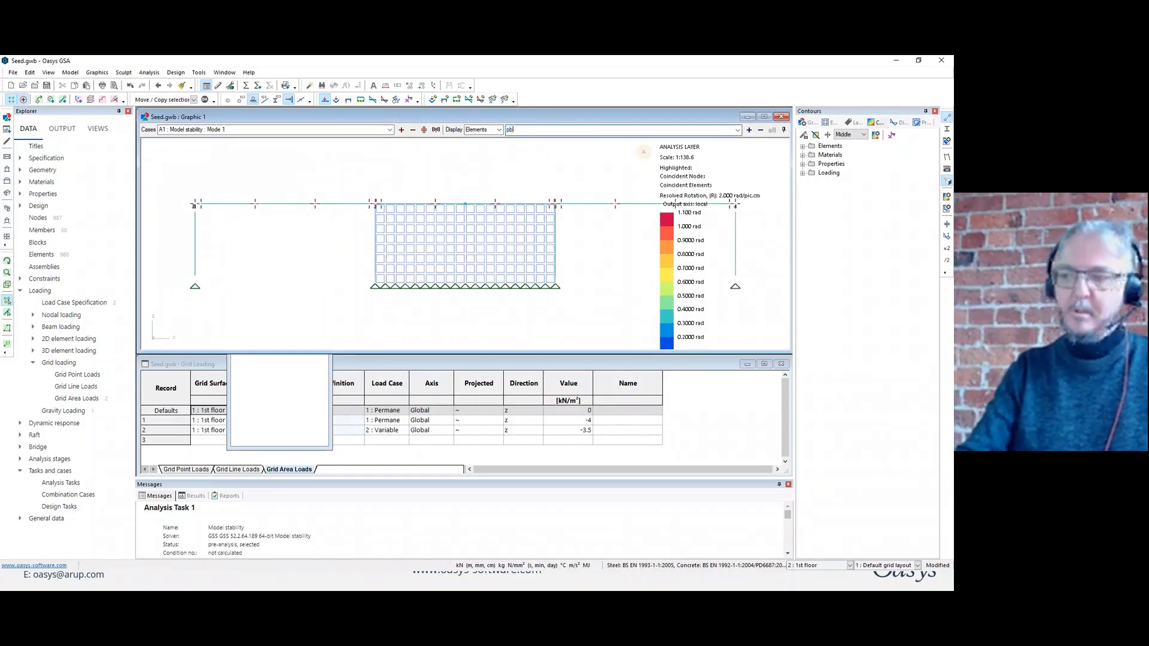
key("Return")
left_click_drag(761, 276, 202, 312)
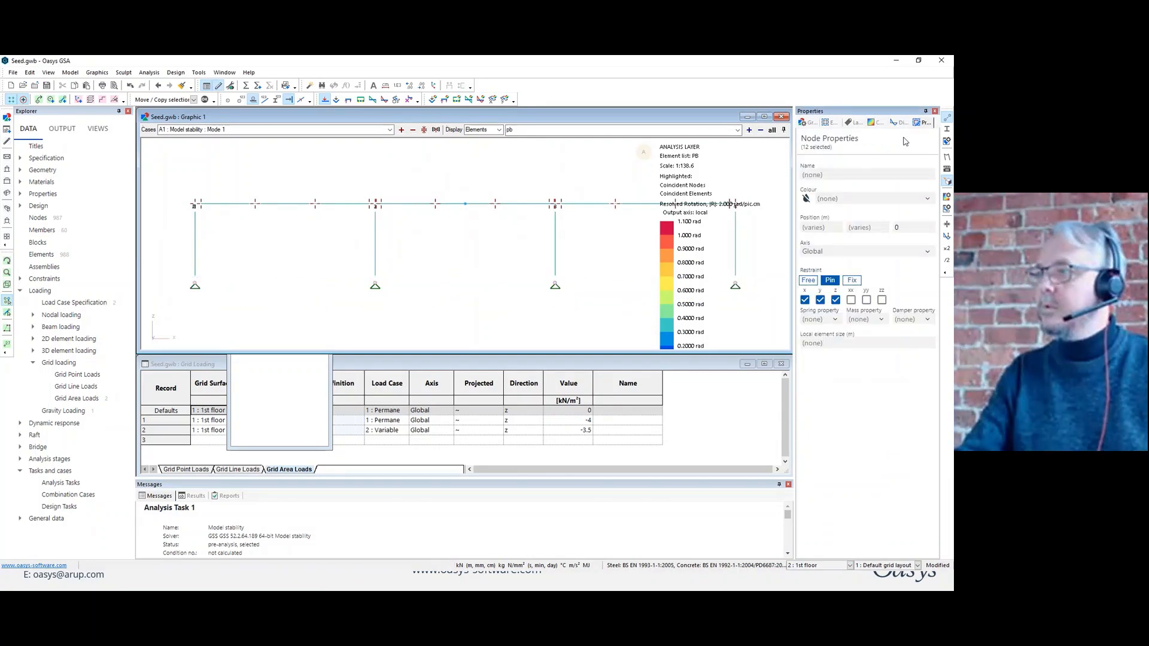
Clear the leftover contour from the graphic view.
left_click(877, 123)
left_click(876, 135)
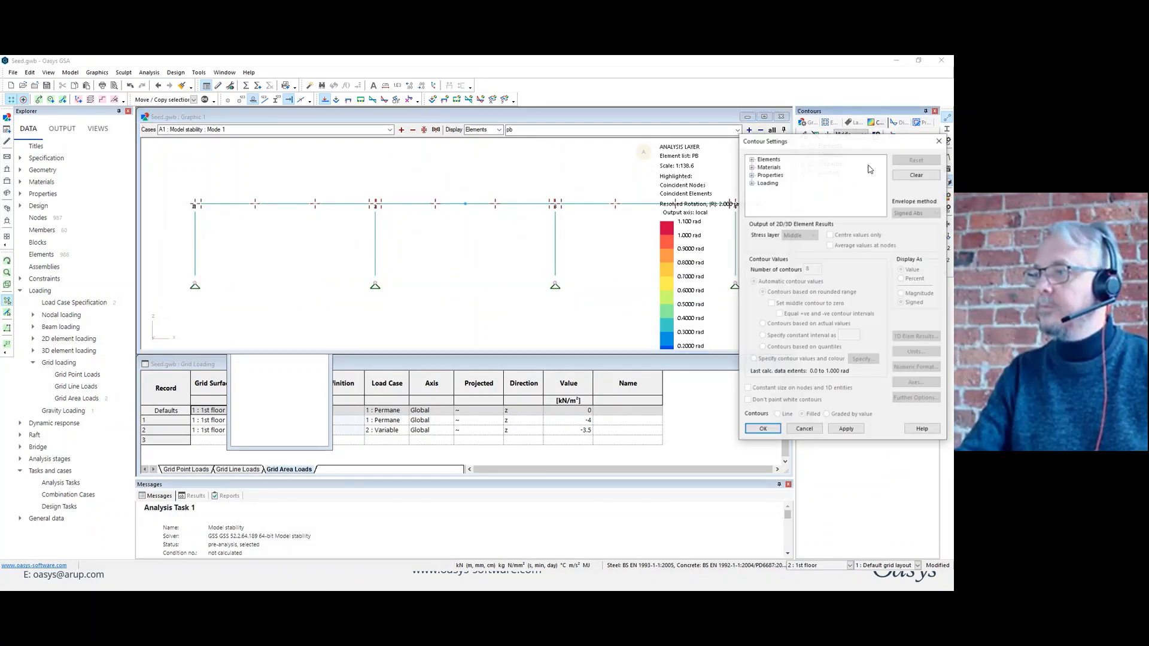
left_click(764, 430)
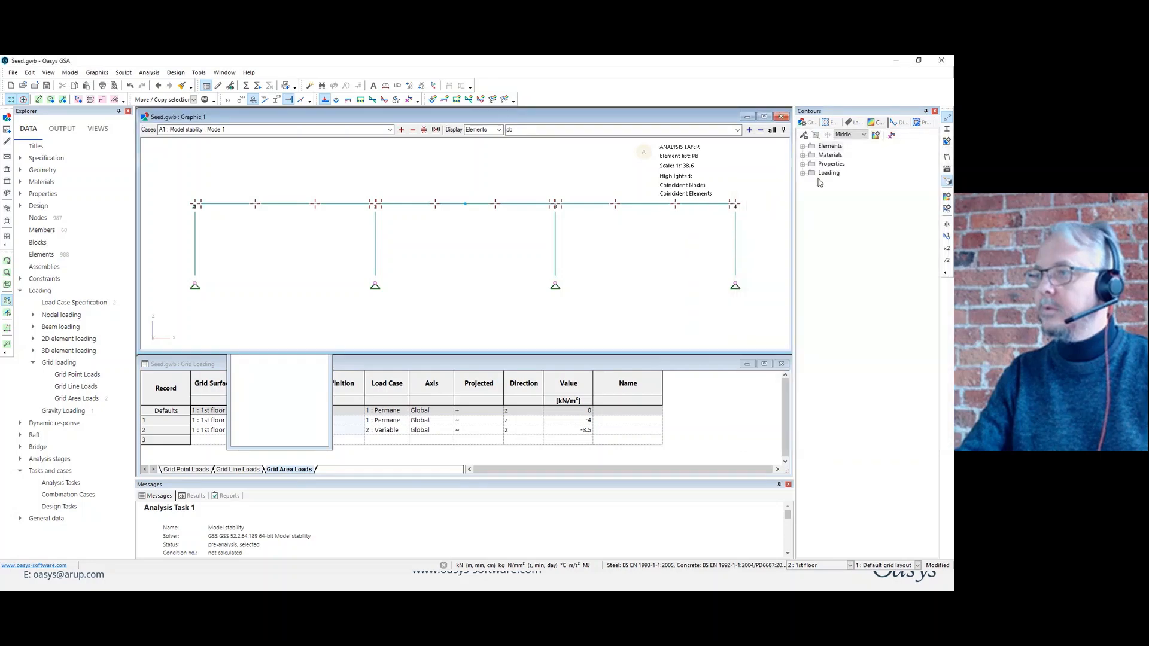
Add a zz rotational restraint to the selected column base nodes and display all elements again.
left_click(924, 123)
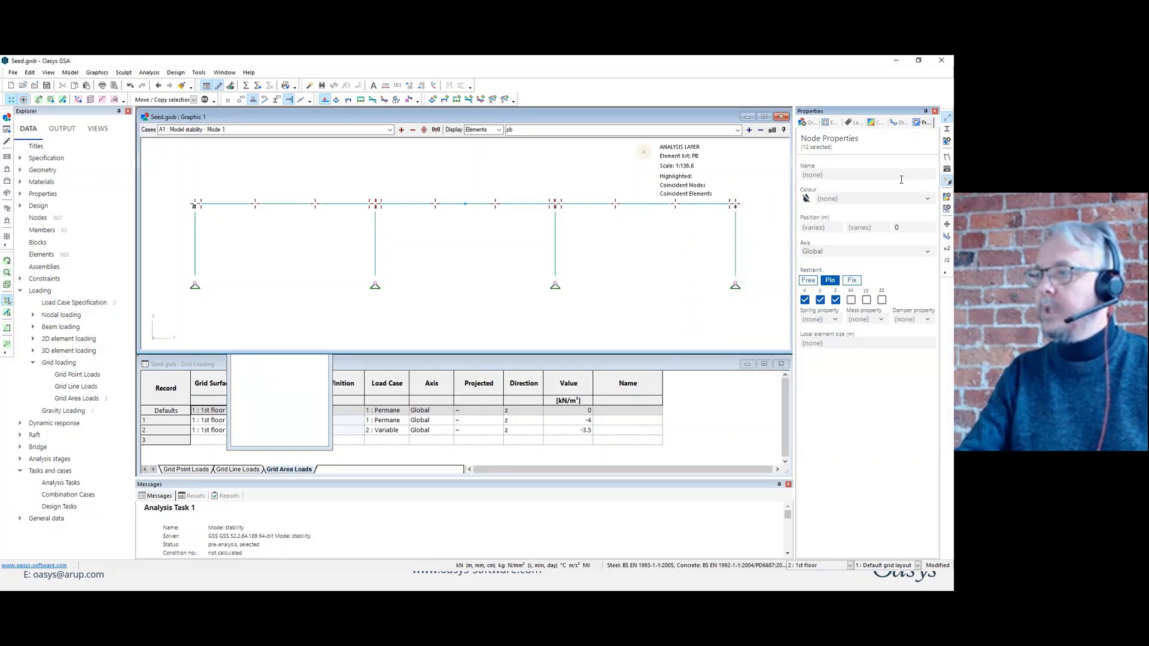
left_click(882, 300)
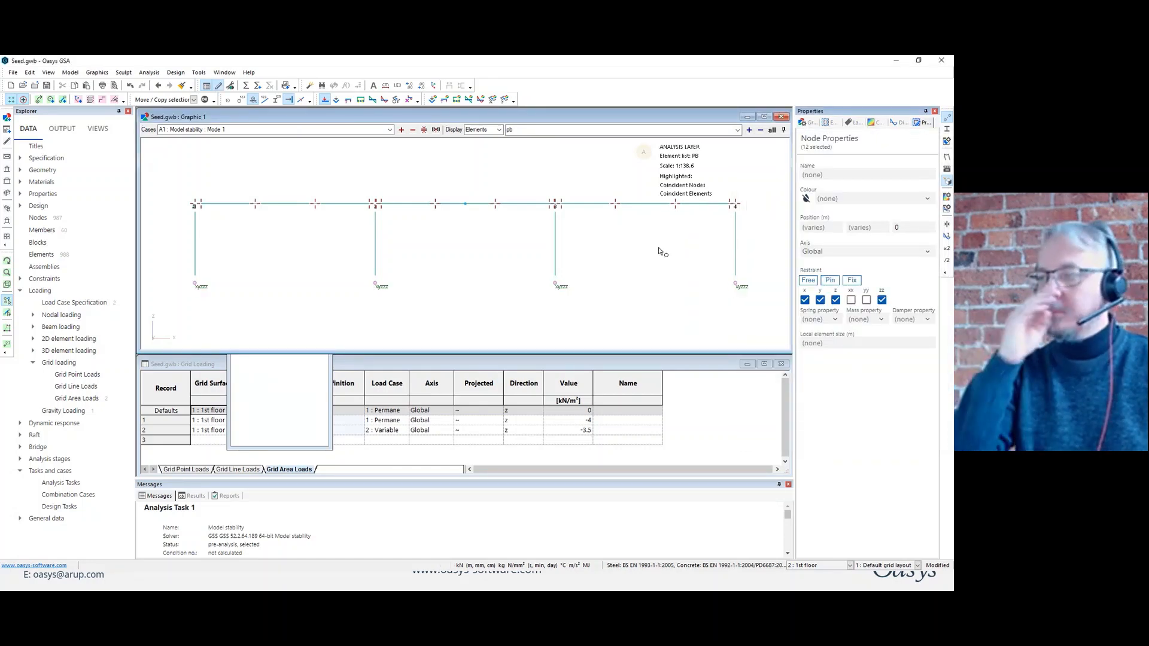
left_click(773, 131)
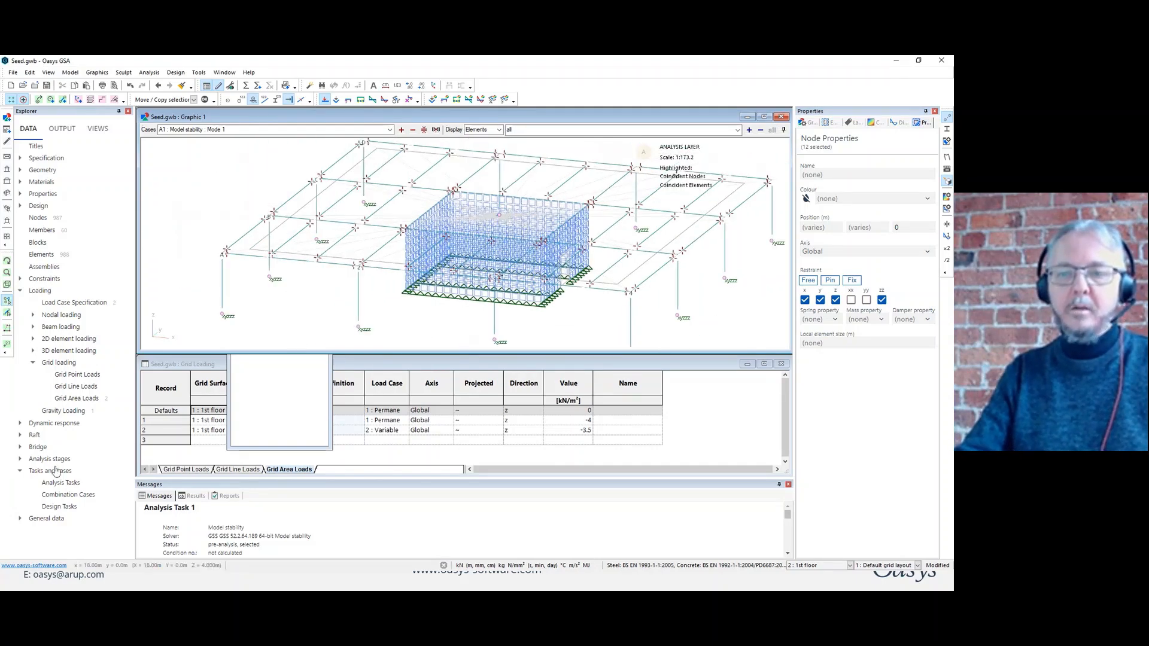
Run the static analysis of the model, review its report for warnings and close it.
left_click(247, 87)
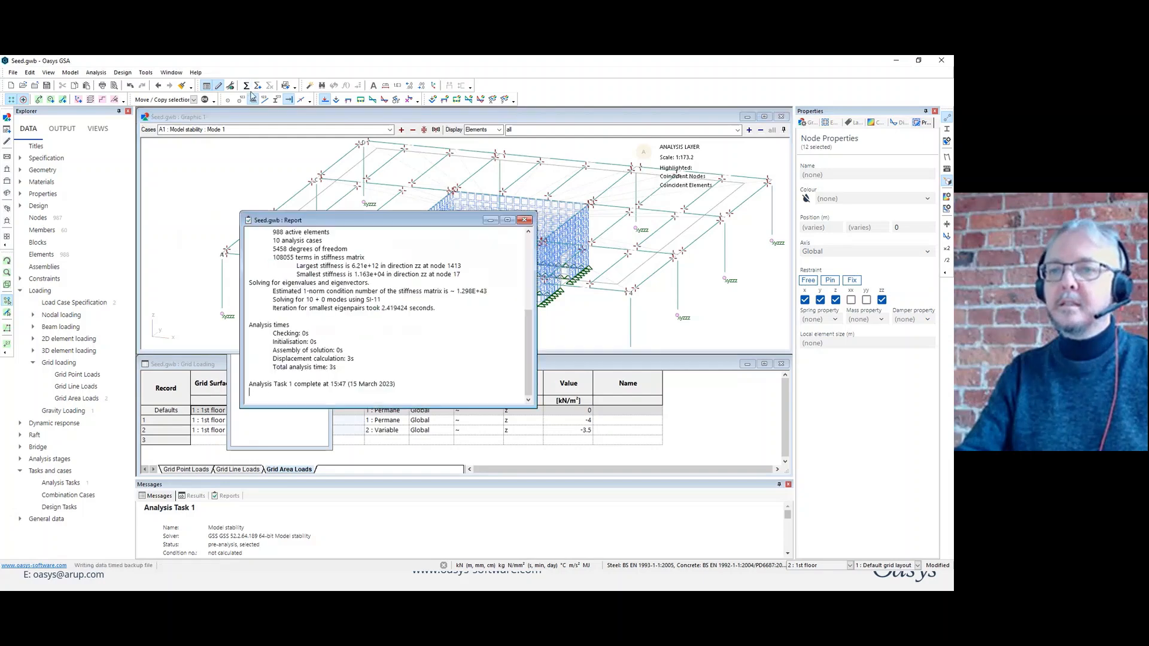
left_click_drag(529, 346, 528, 232)
left_click(525, 220)
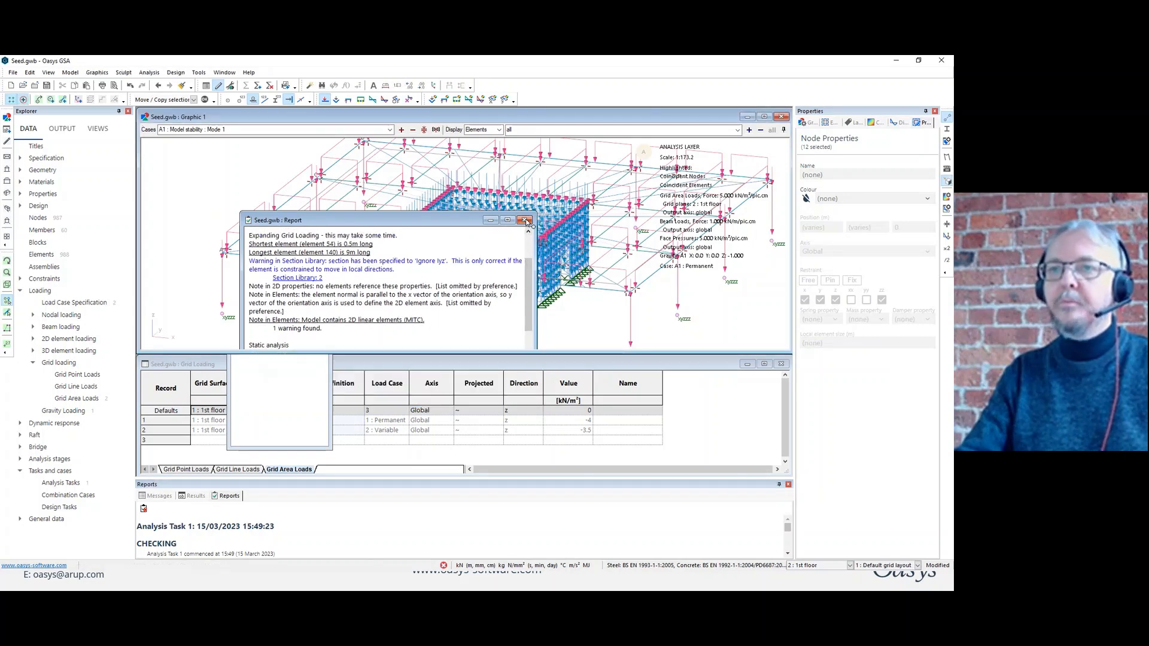
Hide the loads in the graphic view and enlarge the graphic window to show the whole floor.
left_click(323, 100)
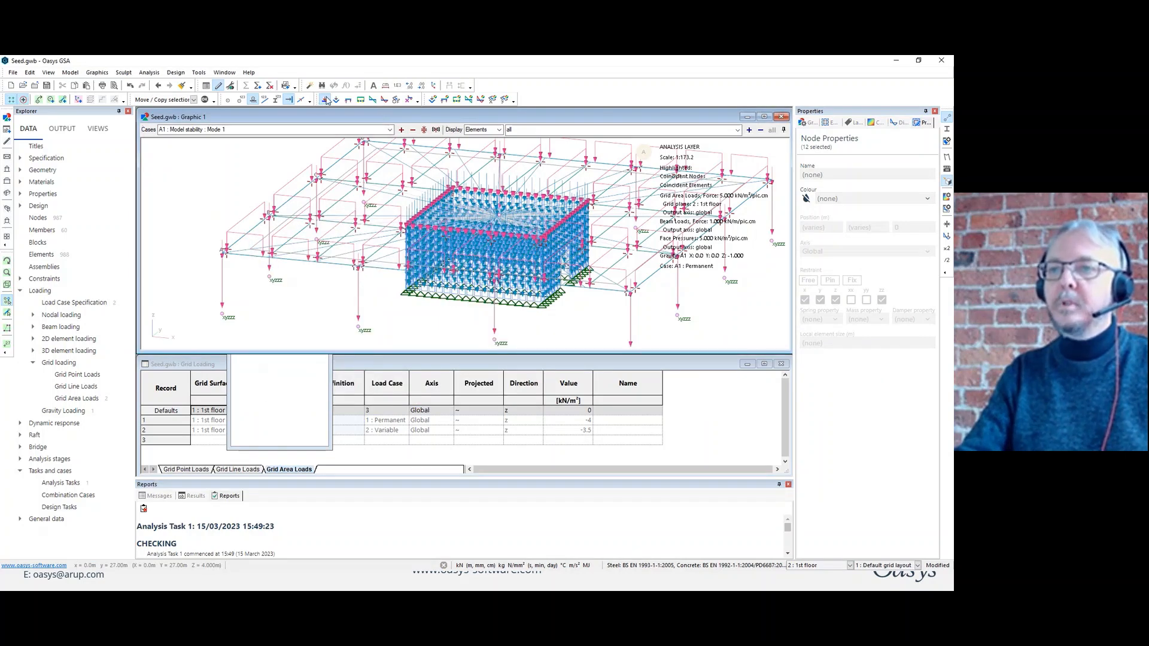
double_click(598, 119)
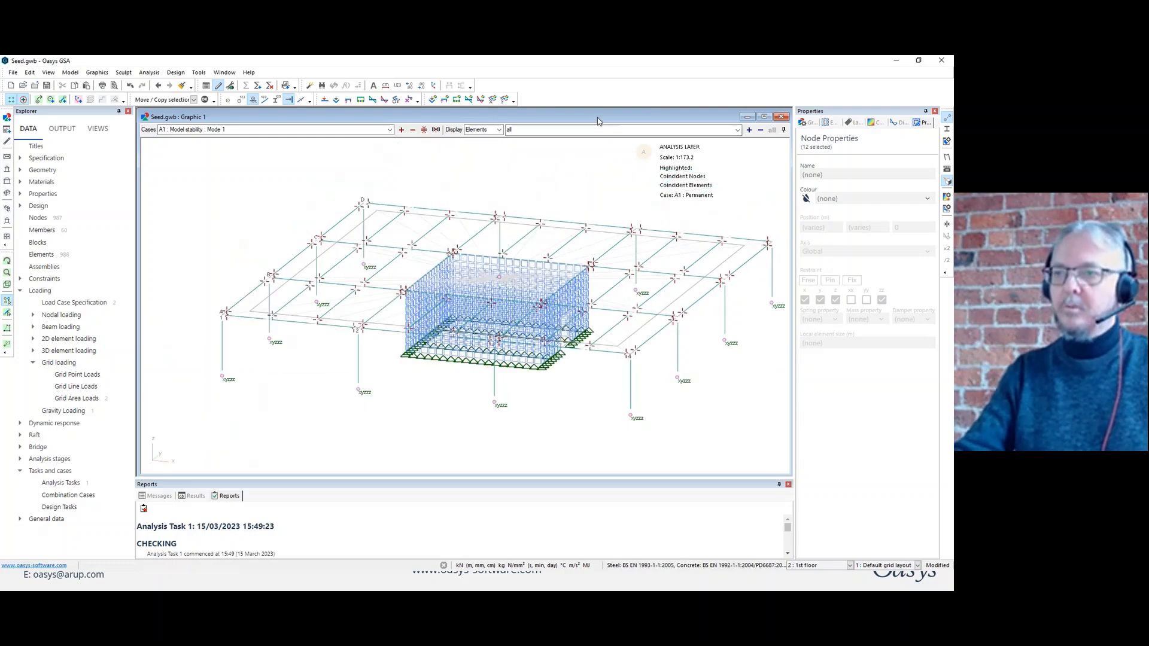
mouse_move(649, 281)
middle_mouse_down()
mouse_move(662, 271)
mouse_move(649, 277)
middle_mouse_up()
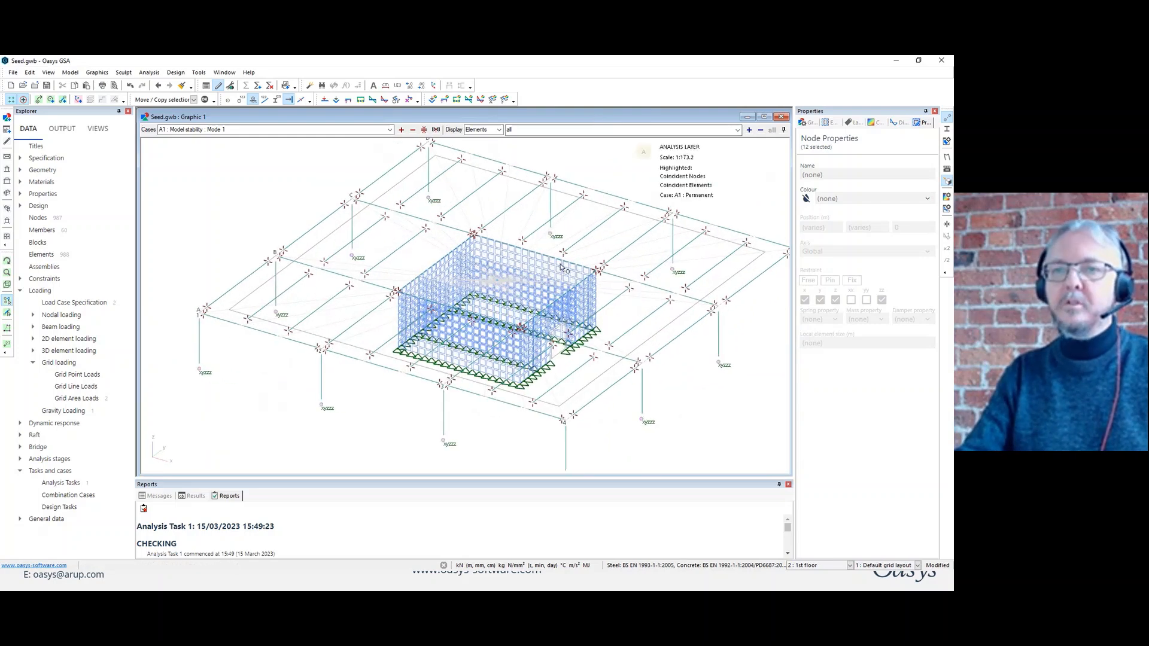
Set the case to 2 : Variable and show the moment Myy and shear force Fz diagrams.
left_click(389, 129)
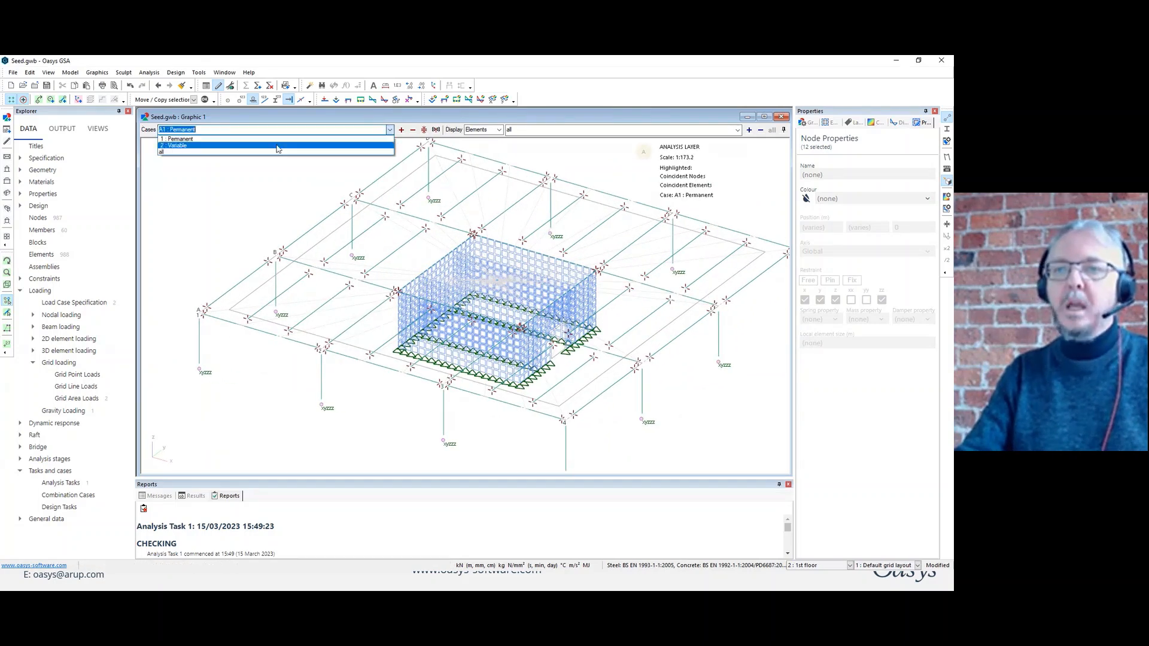
left_click(366, 145)
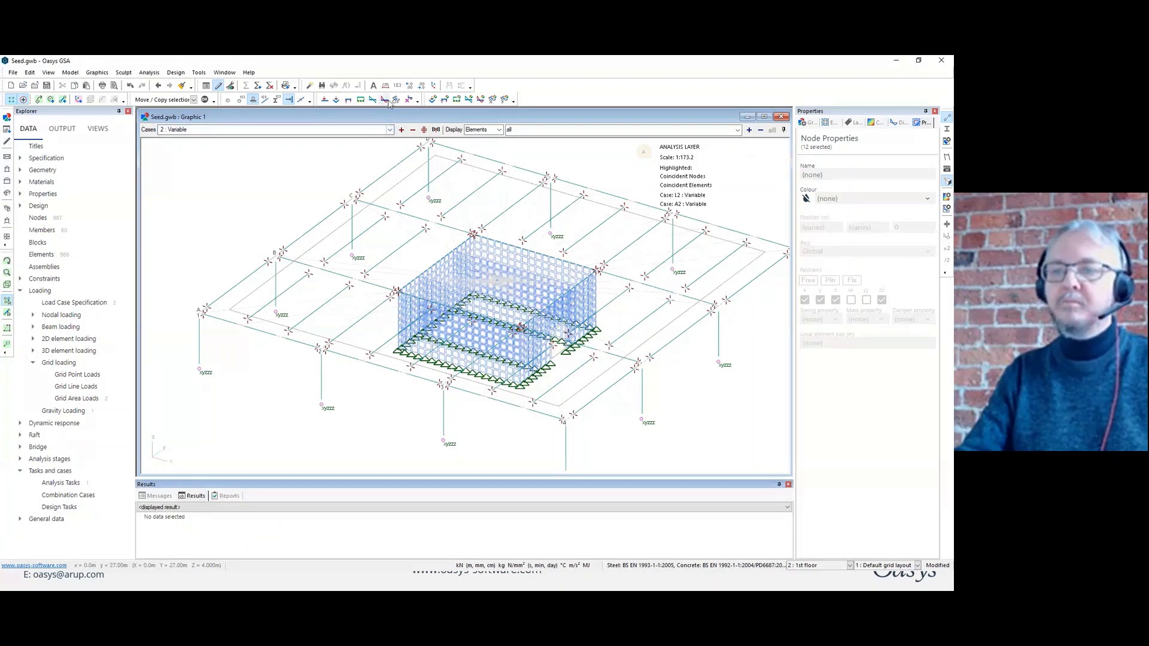
left_click(386, 100)
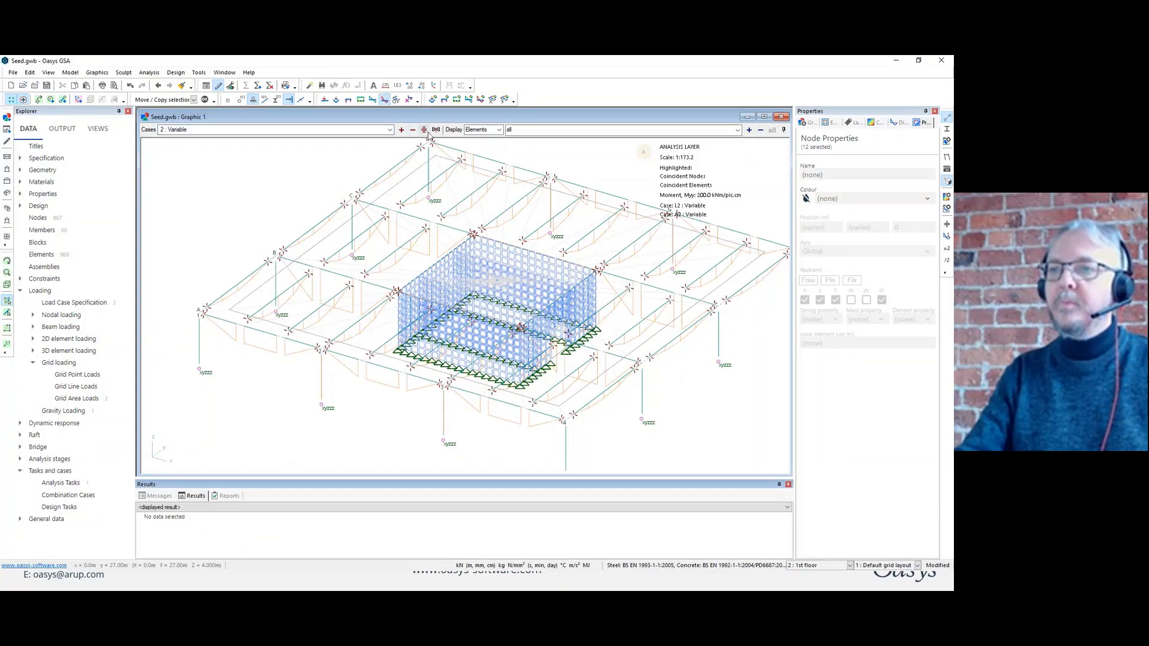
left_click(373, 100)
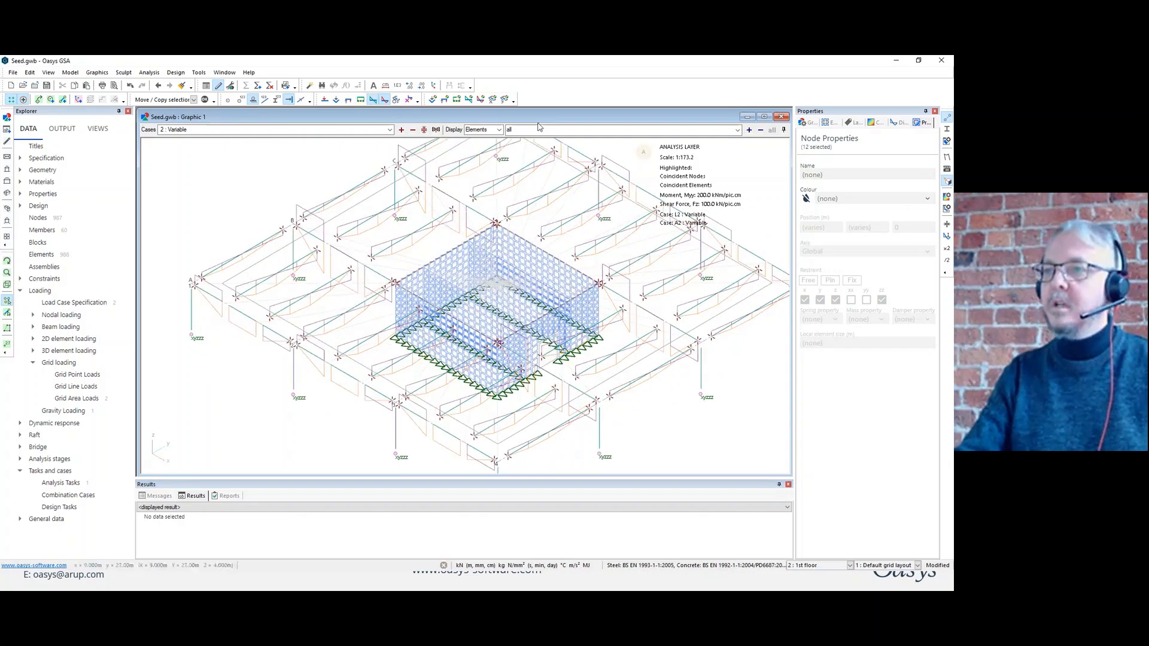
Contour the beam axial force Fx and query the force and moment values of a floor beam beside the core.
left_click(539, 127)
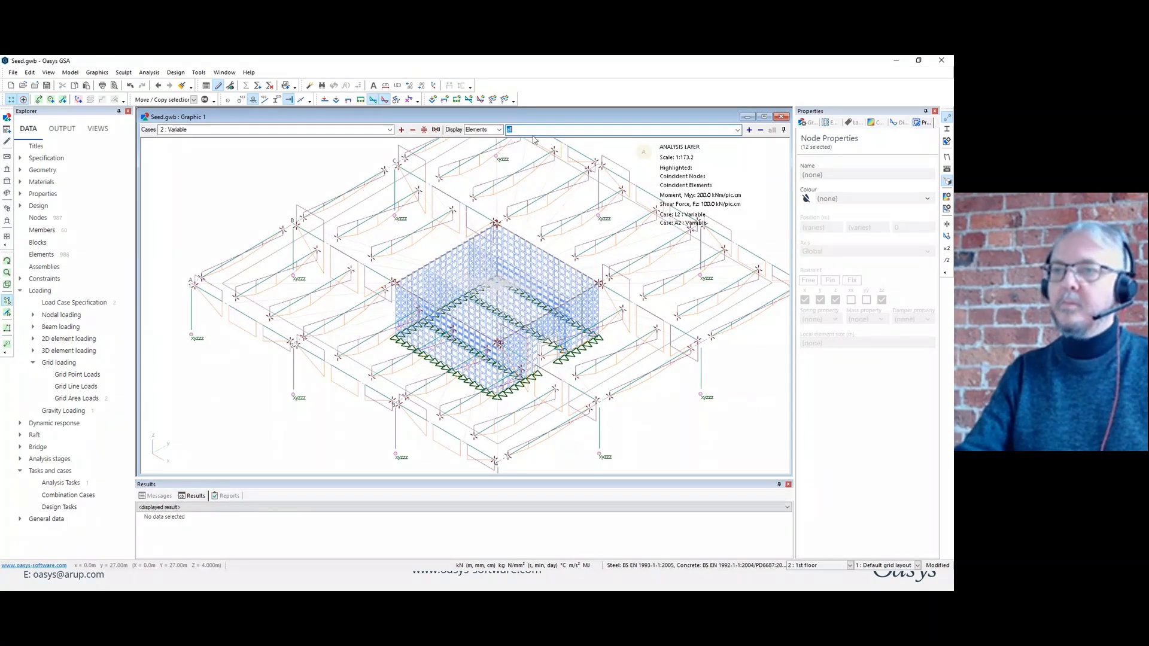
left_click(875, 123)
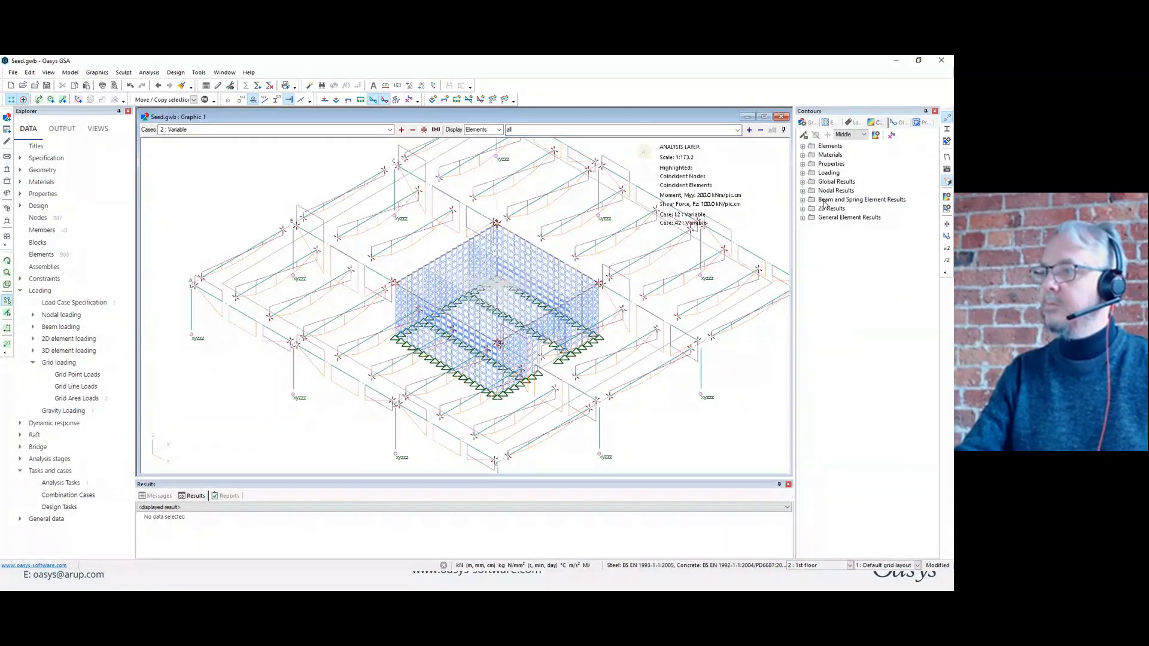
left_click(802, 201)
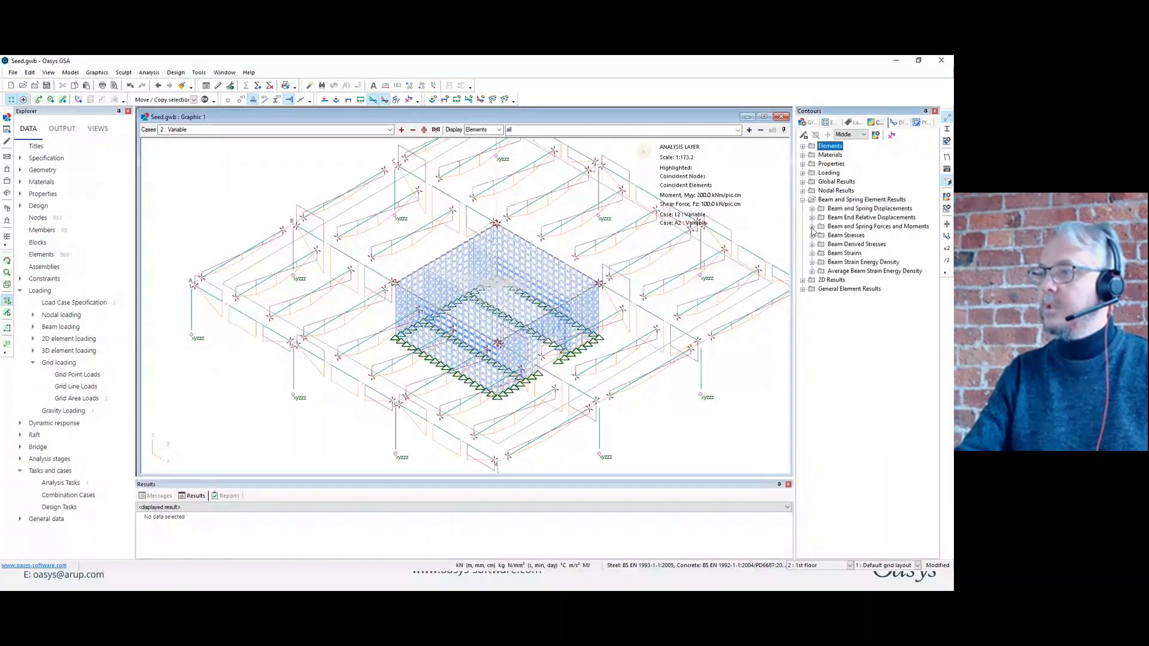
left_click(812, 226)
left_click(846, 237)
left_click_drag(845, 239, 676, 317)
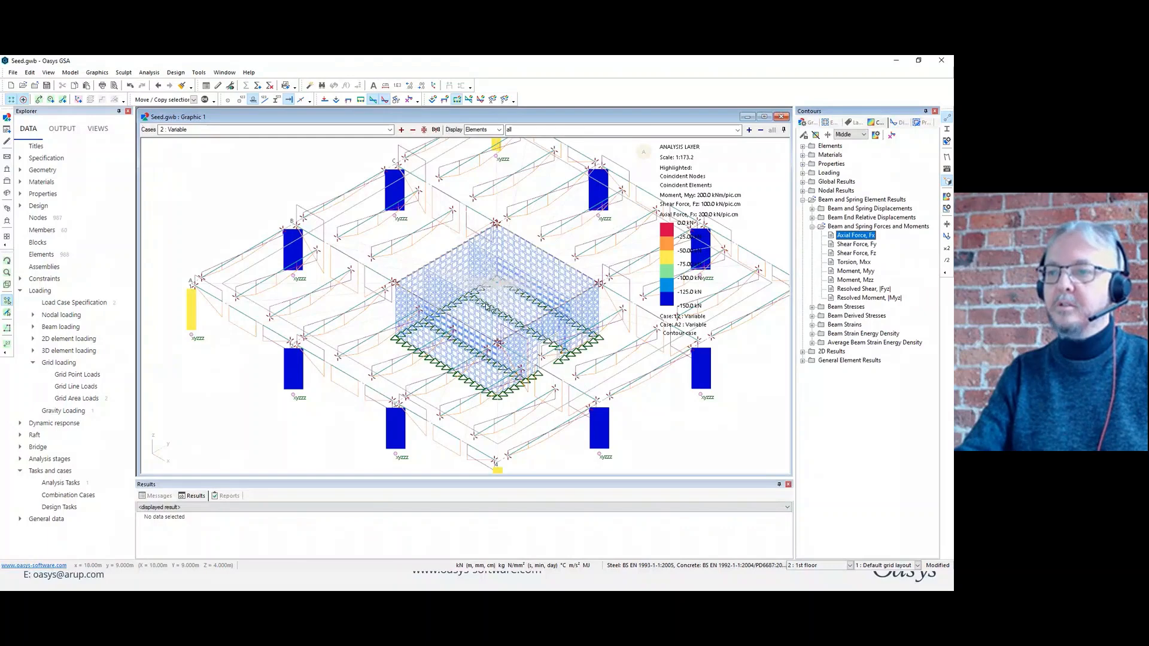
middle_click_drag(486, 305, 374, 226)
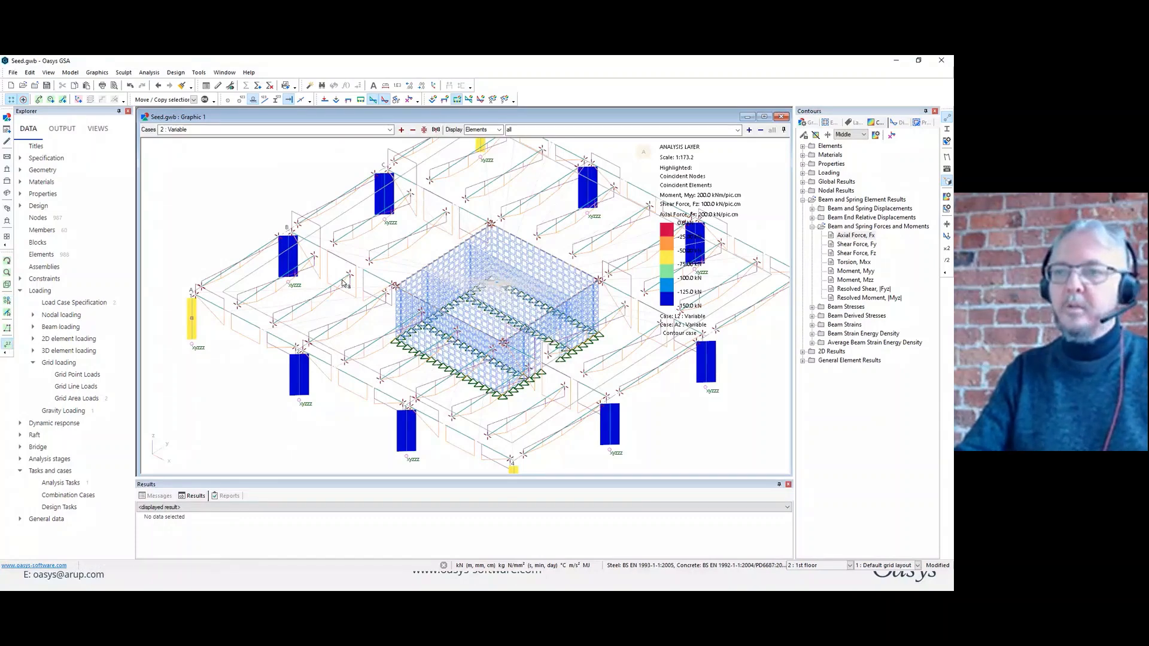
left_click(418, 249)
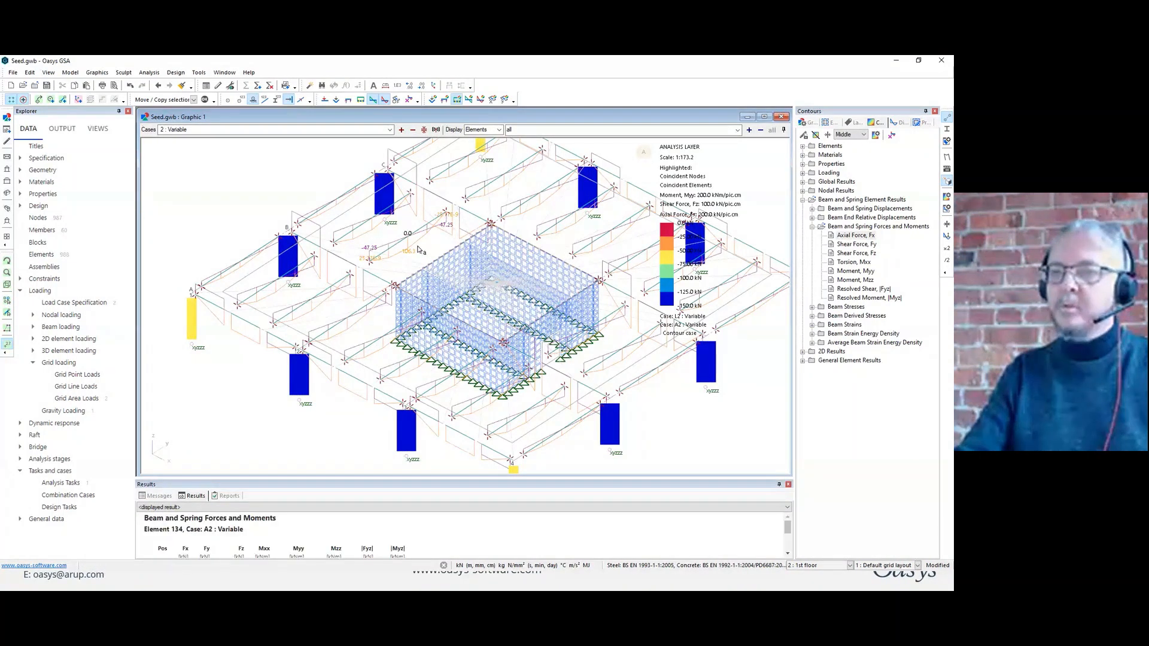
Regenerate the whole-floor view, then clear the axial force contours and the moment and shear diagrams from it.
scroll(418, 249, "up", 1)
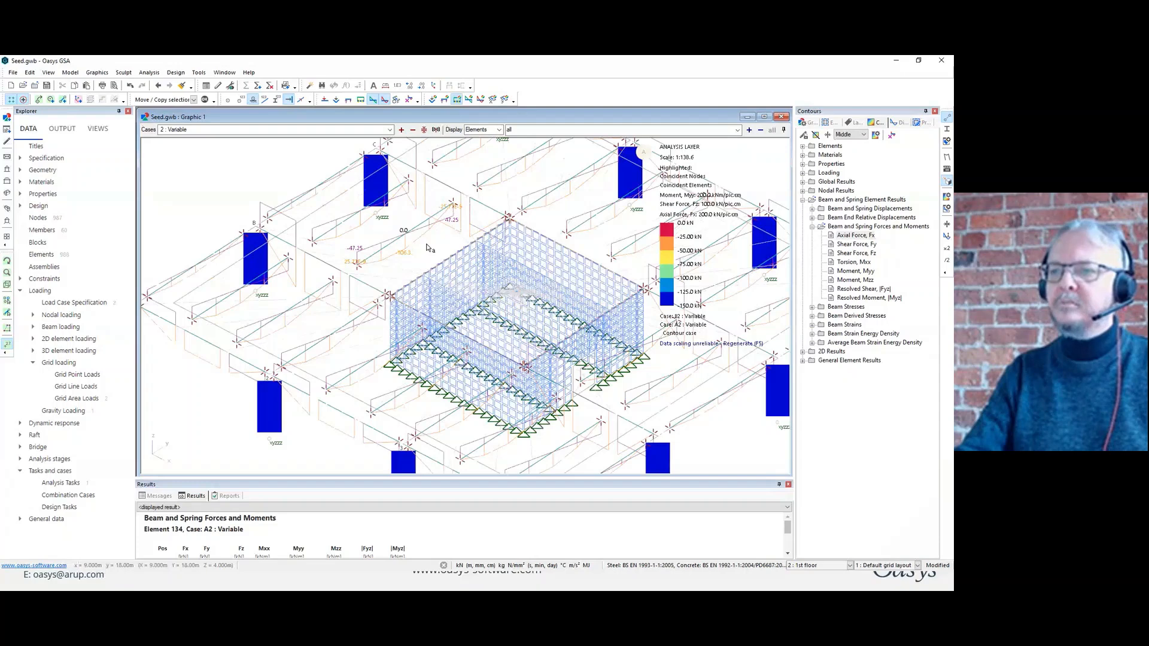
key("F5")
scroll(430, 247, "down", 2)
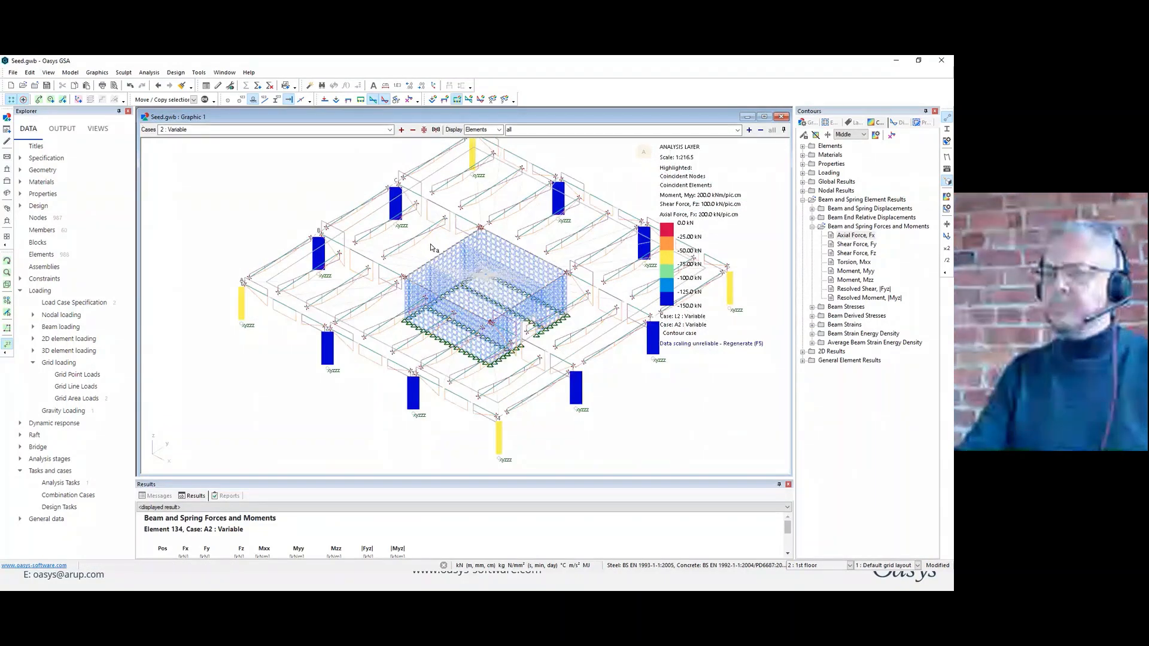
middle_click_drag(431, 244, 437, 247)
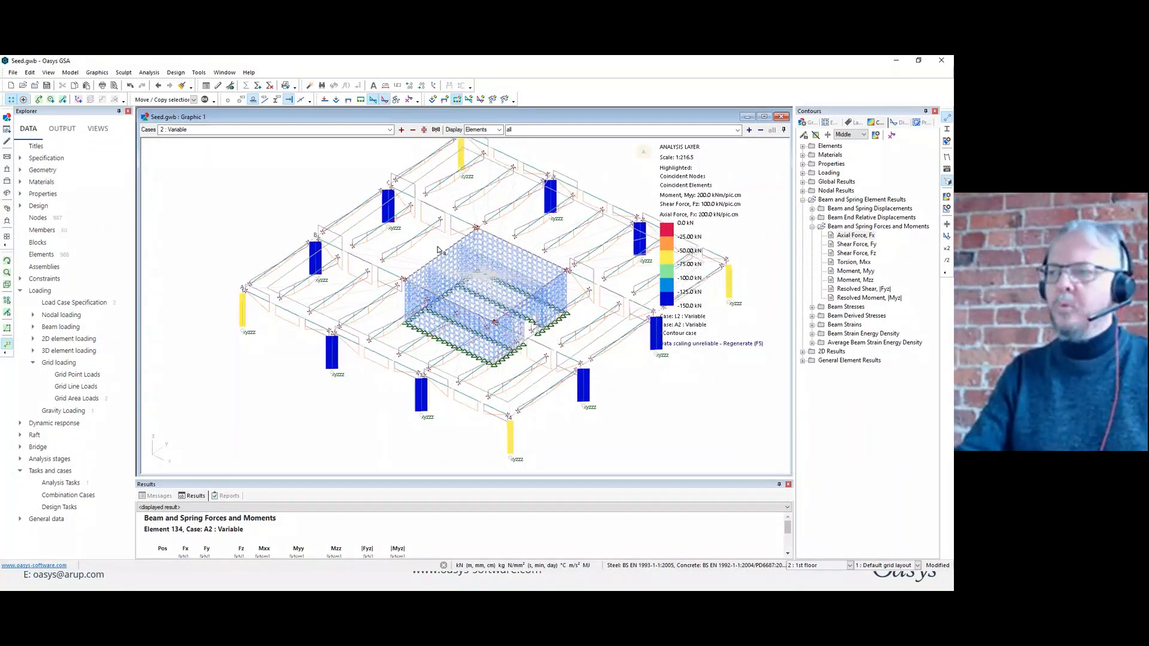
left_click(858, 237)
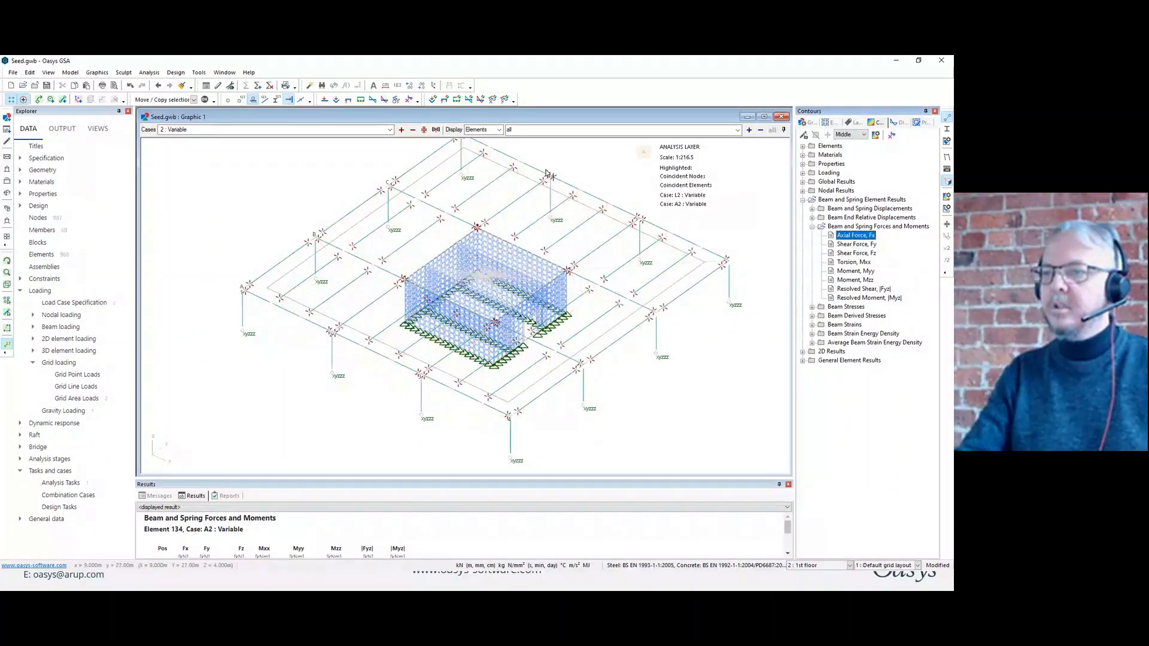
Limit the displayed elements to list pa1 so only the meshed core walls are drawn.
left_click(547, 132)
type("pl")
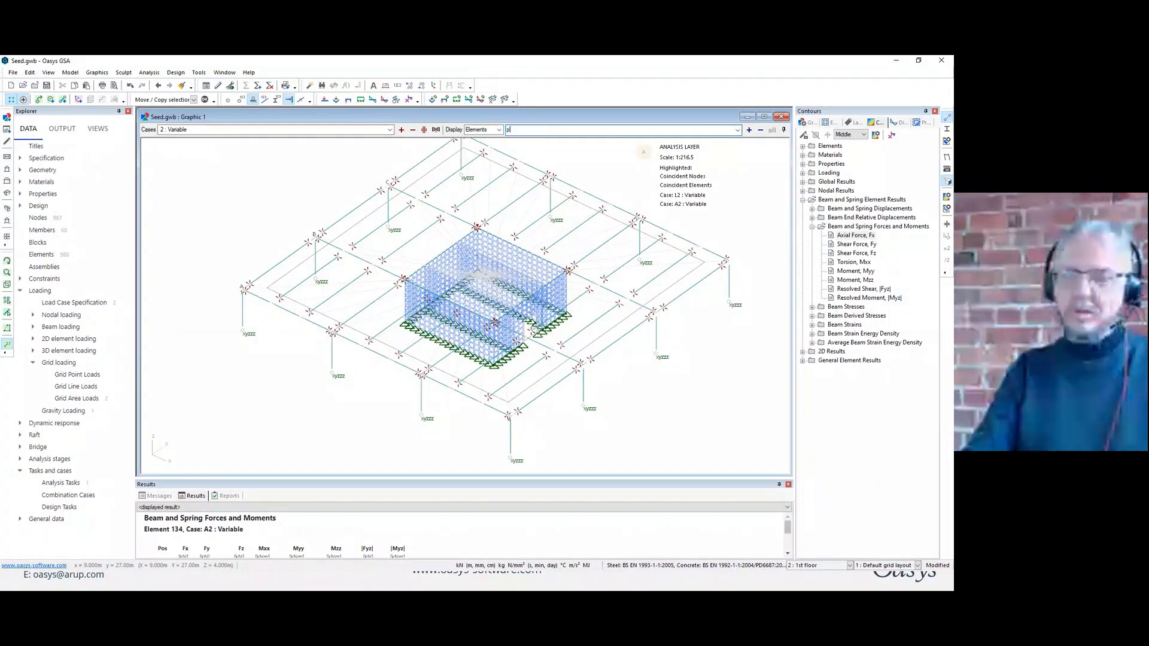
type("a1")
key("Return")
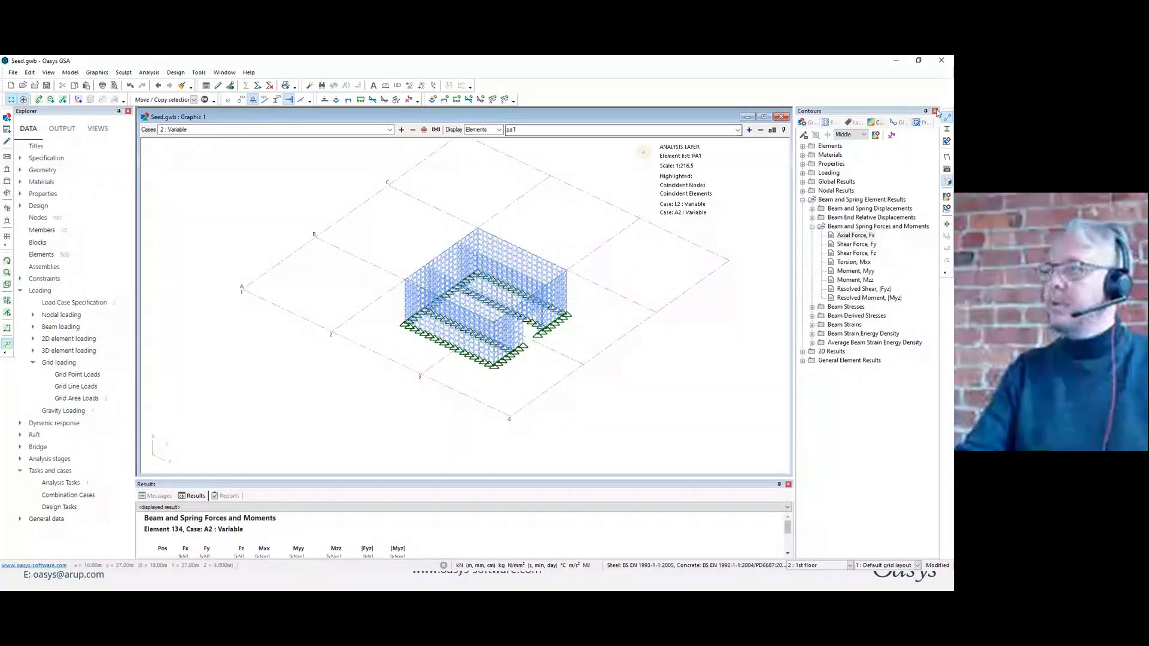
In plan view, restrict the displayed volume to the core wall line with the door opening and turn it to face in elevation.
middle_click_drag(432, 285, 463, 330)
left_click(7, 286)
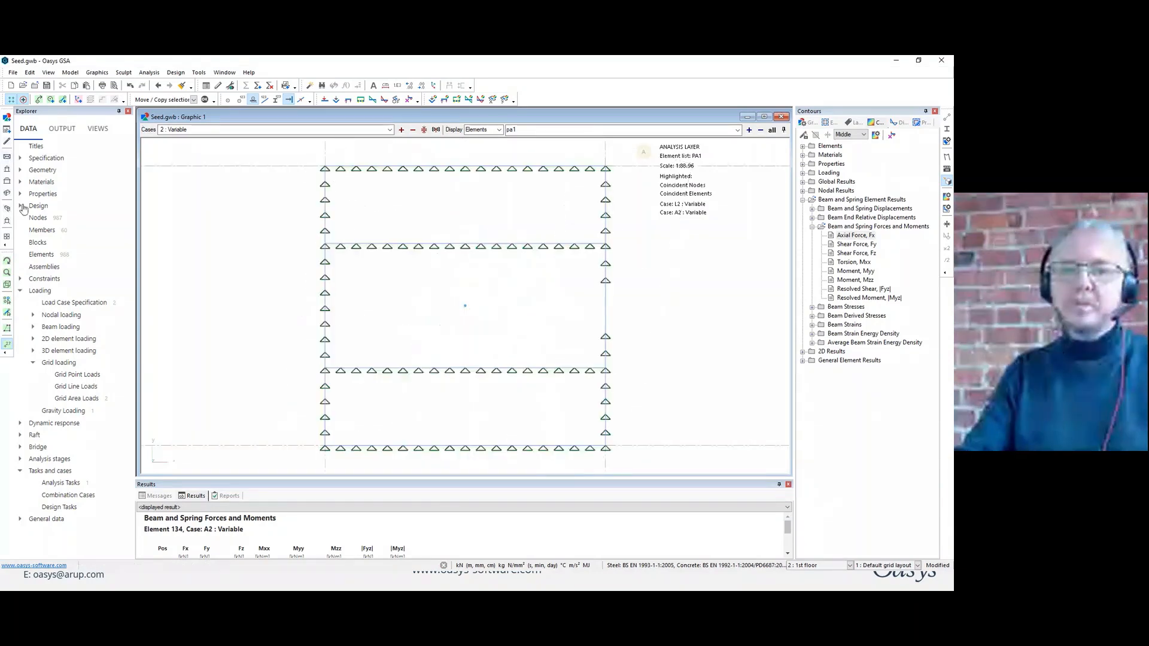
left_click_drag(595, 157, 623, 457)
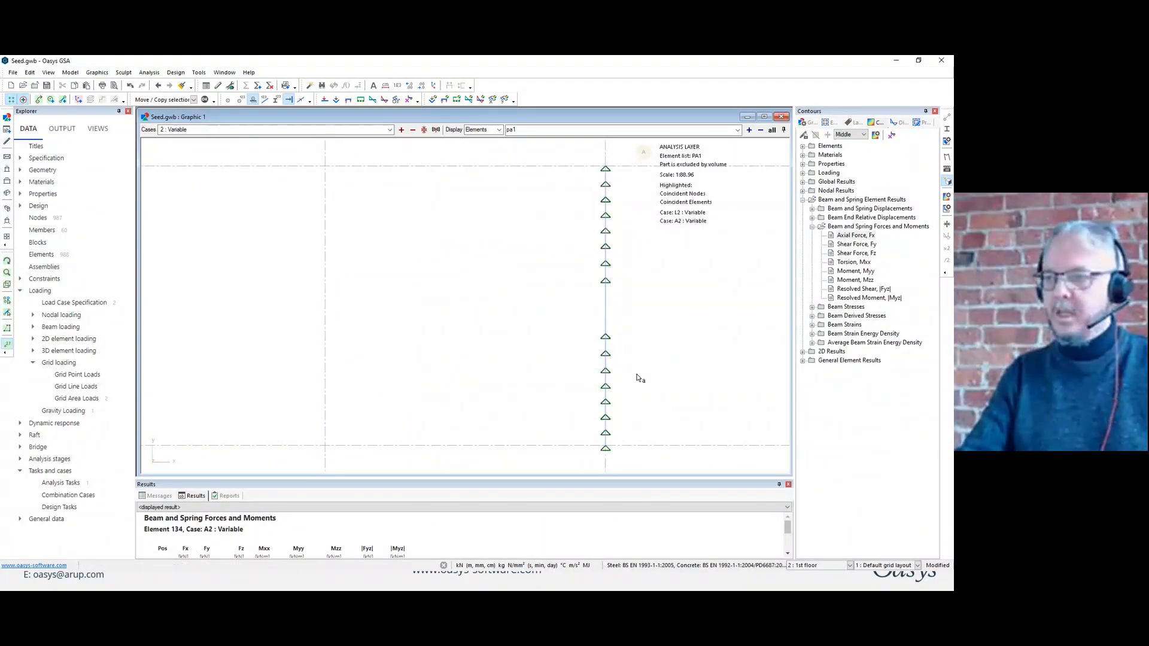
middle_click_drag(638, 377, 530, 303)
scroll(529, 303, "up", 2)
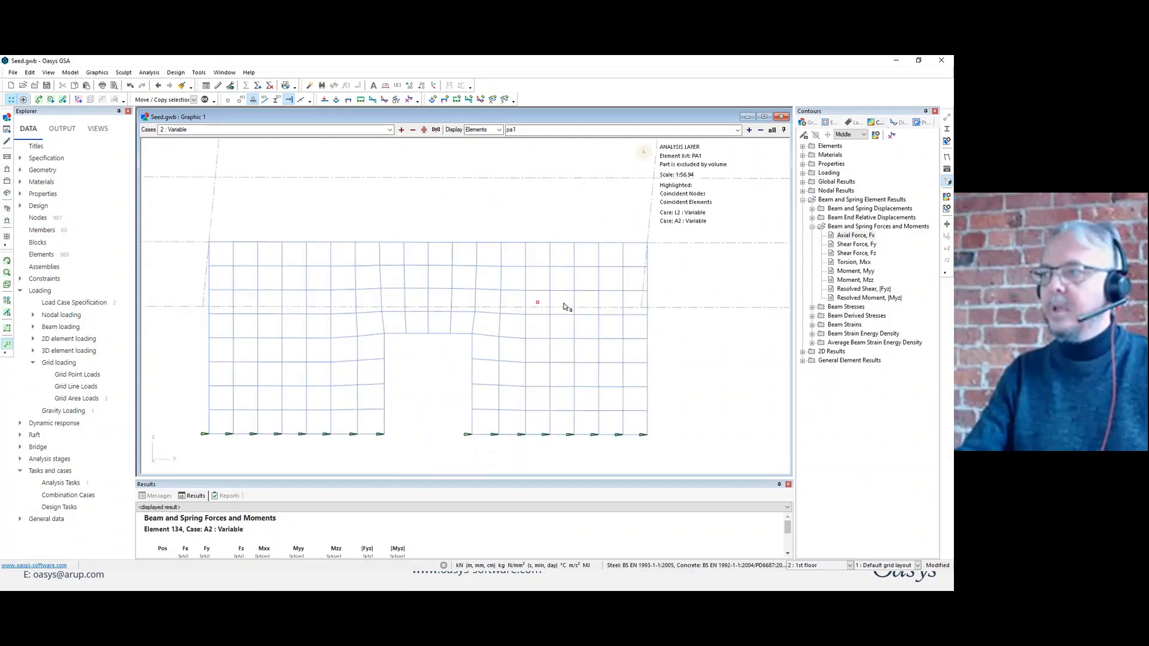
Show the 2D principal stress diagram on the isolated core wall and enlarge its drawing to a scale of 0.3125 N/mm²/pic.cm.
left_click(896, 122)
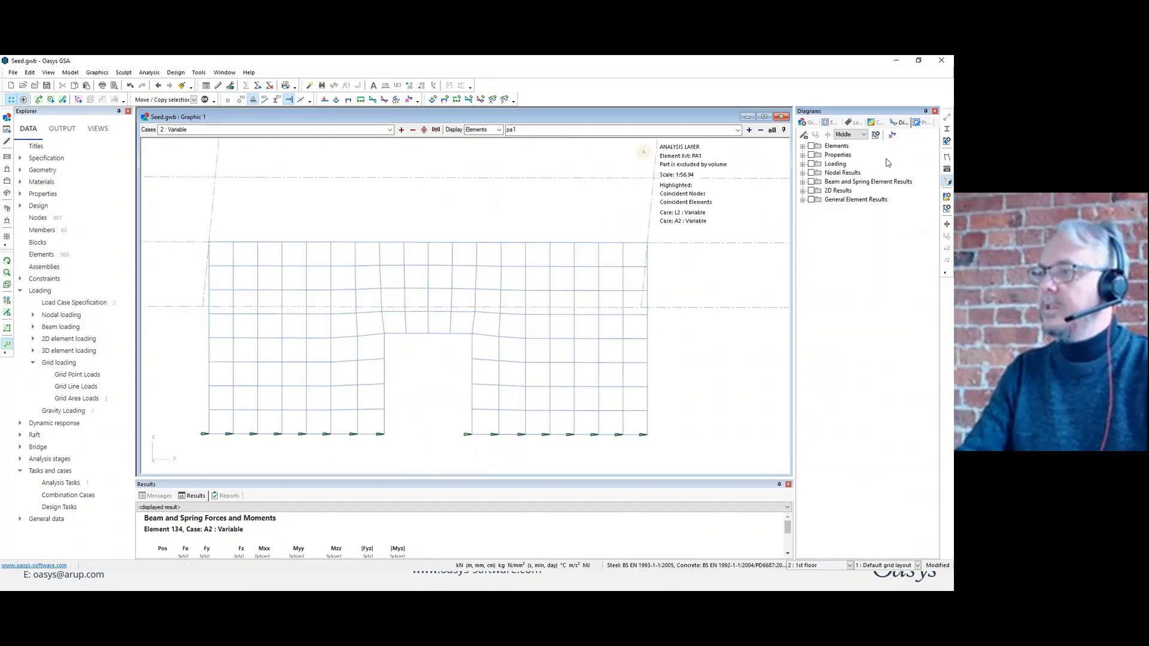
left_click(803, 191)
left_click(812, 236)
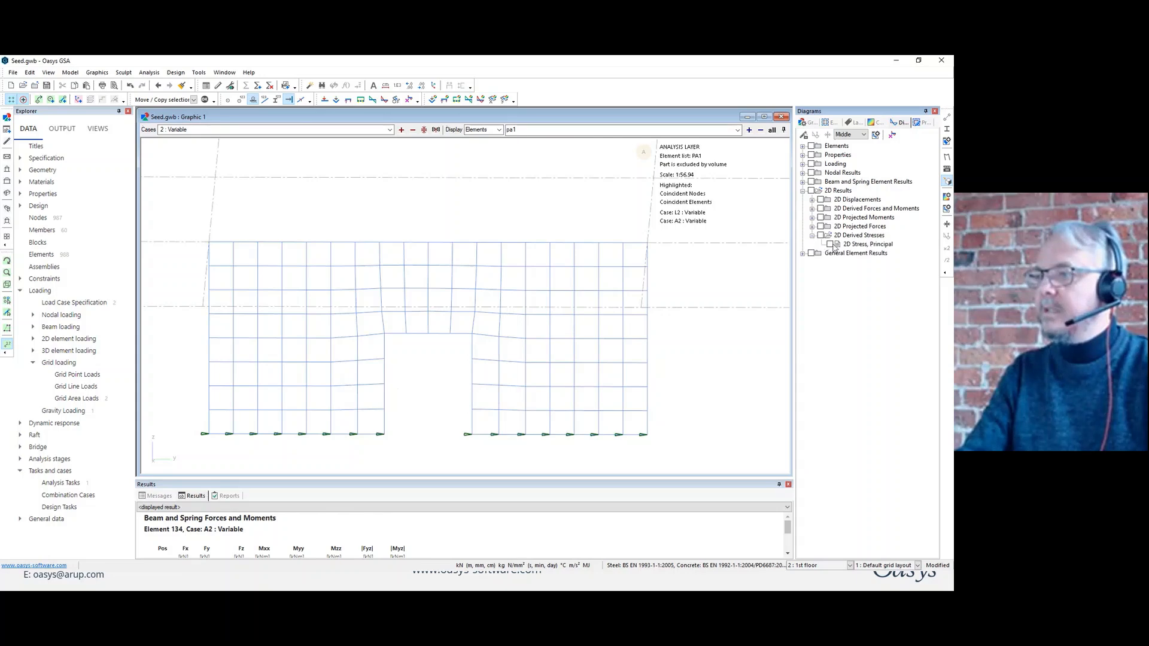
left_click(831, 244)
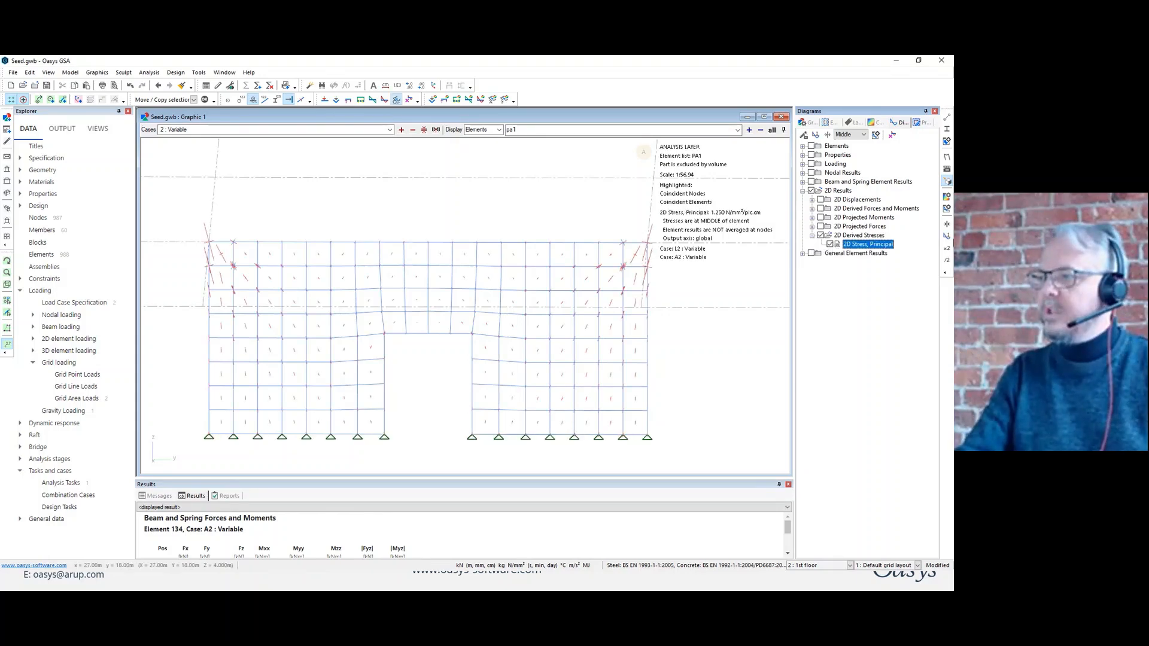
left_click(946, 247)
left_click(947, 247)
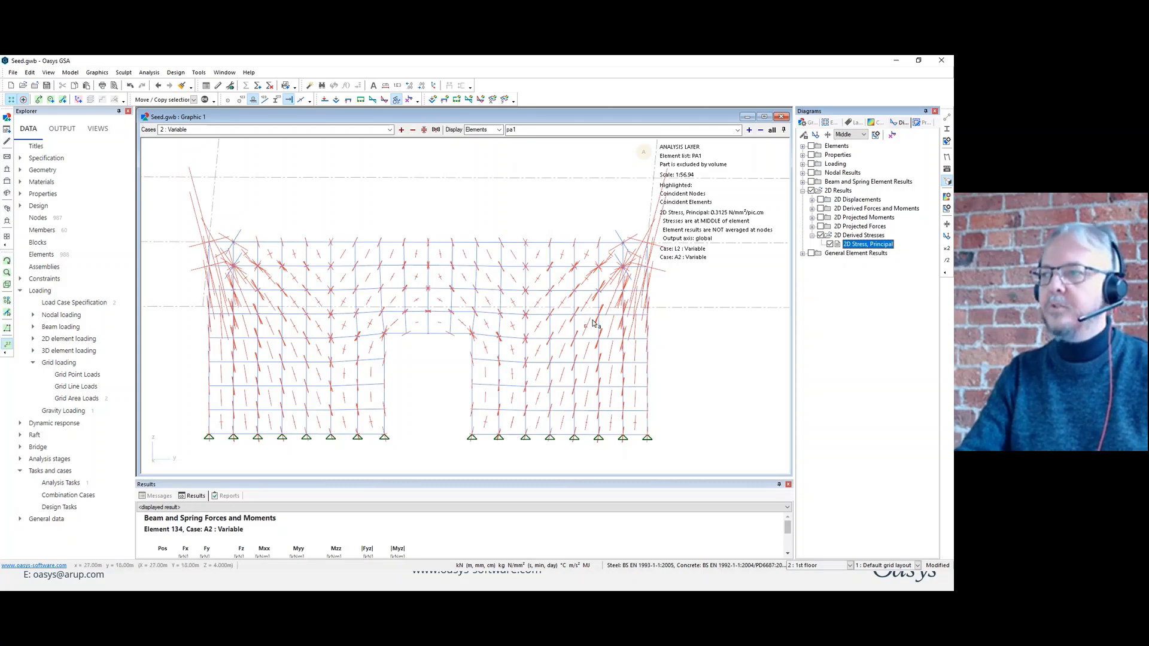
Set the 2D principal stress diagram to average values at nodes and review it on the wall.
left_click(875, 136)
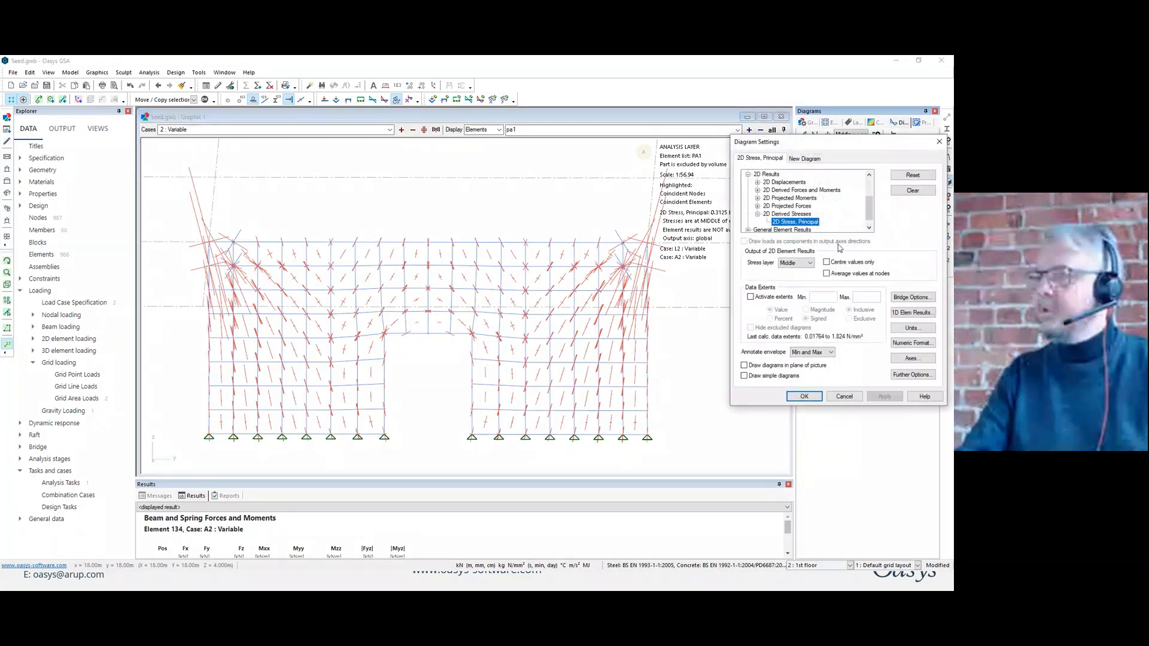
left_click(838, 276)
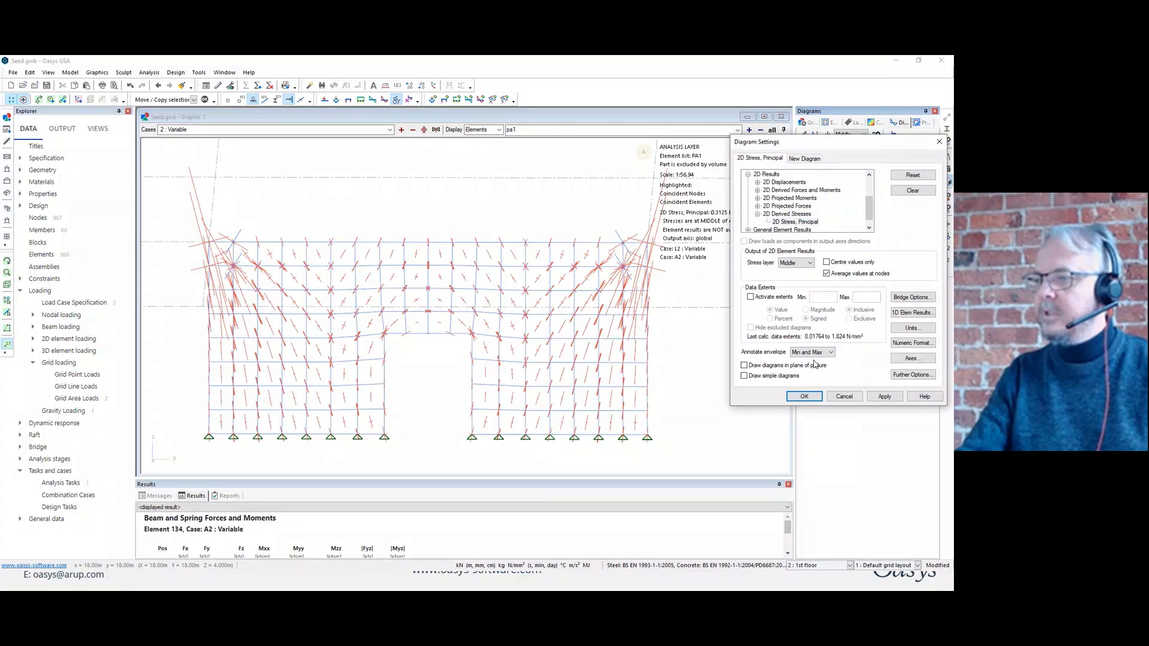
left_click(804, 396)
middle_click_drag(619, 345, 619, 340)
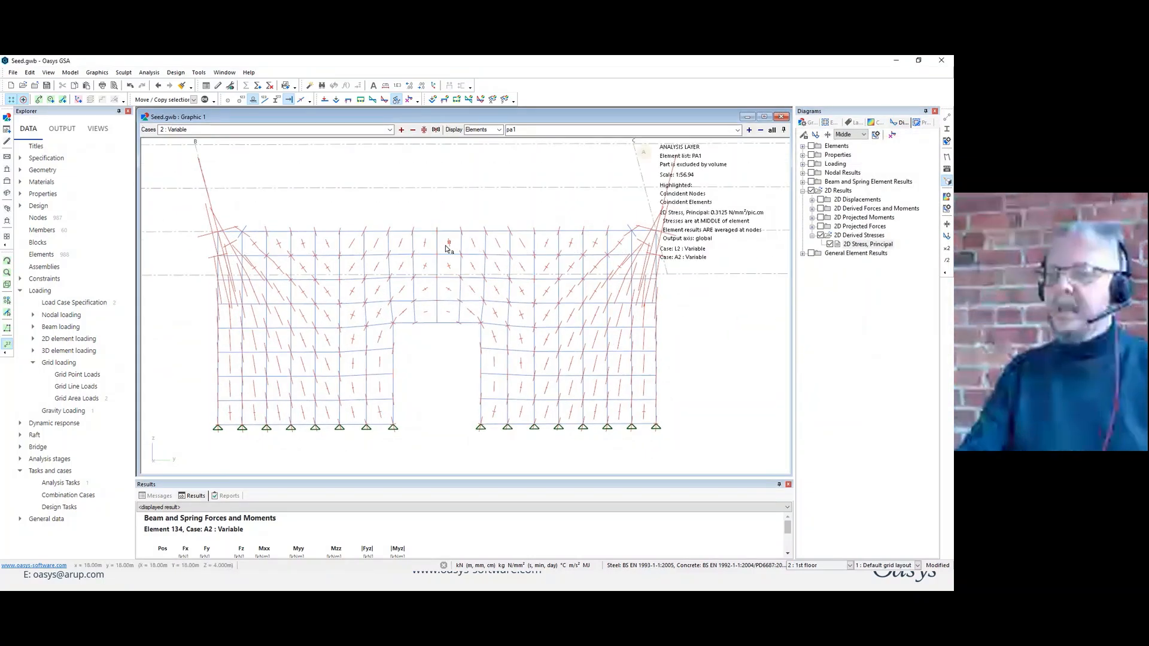
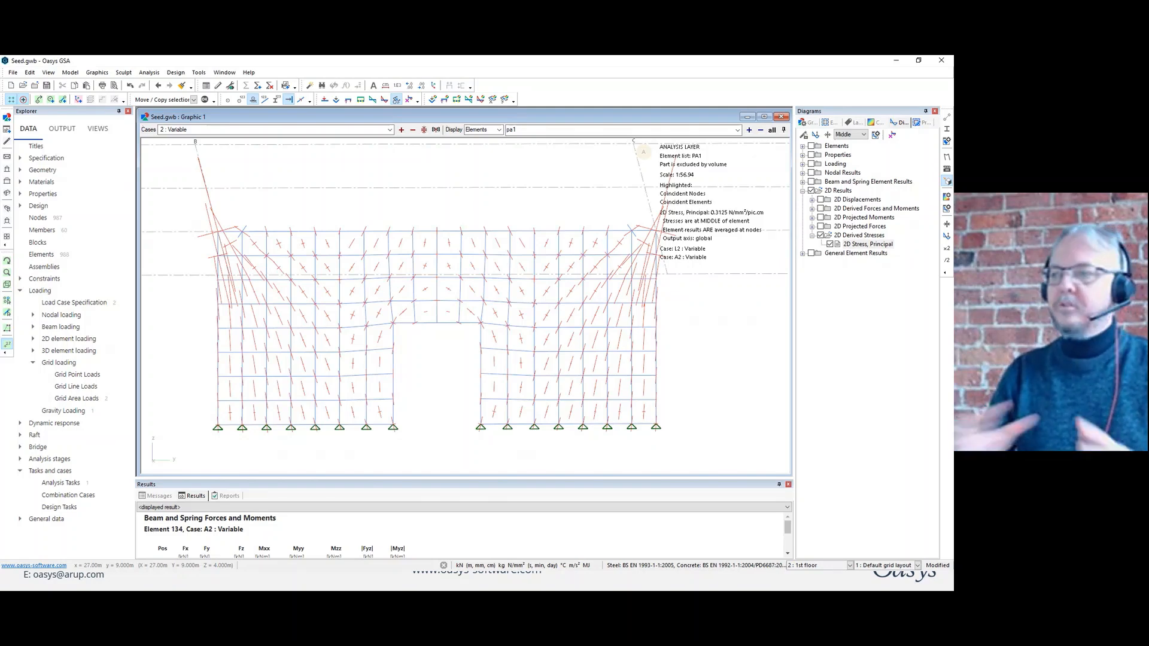
Contour the derived 2D Stress, Max result on the isolated core wall and review the stress distribution.
left_click(878, 123)
double_click(832, 352)
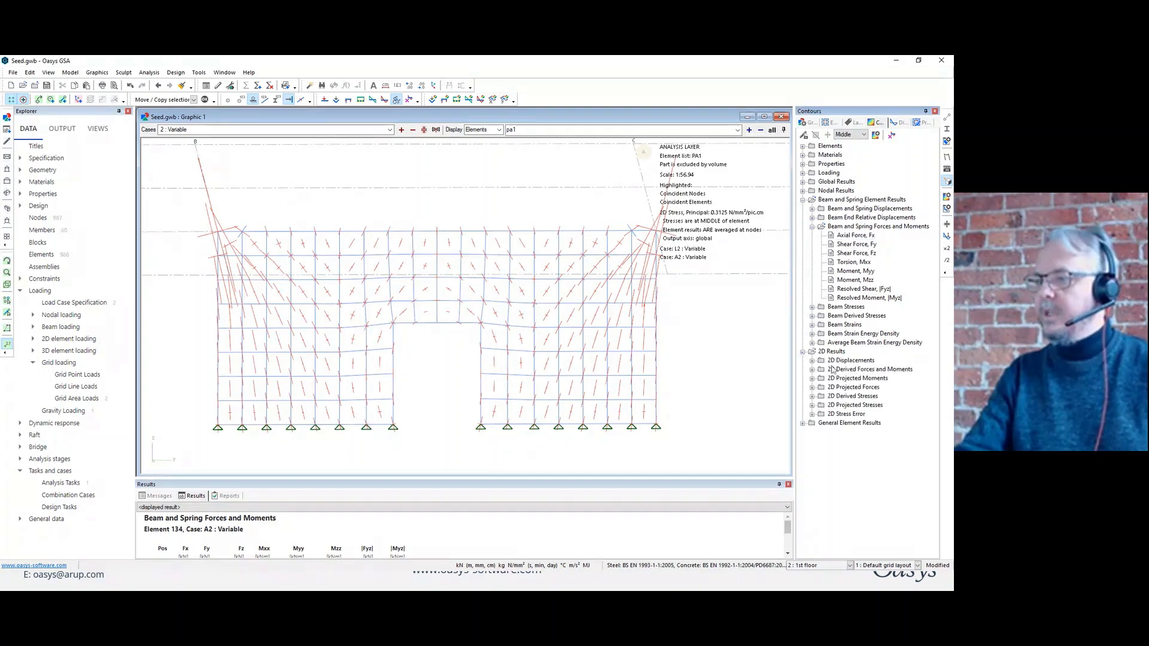
left_click(812, 396)
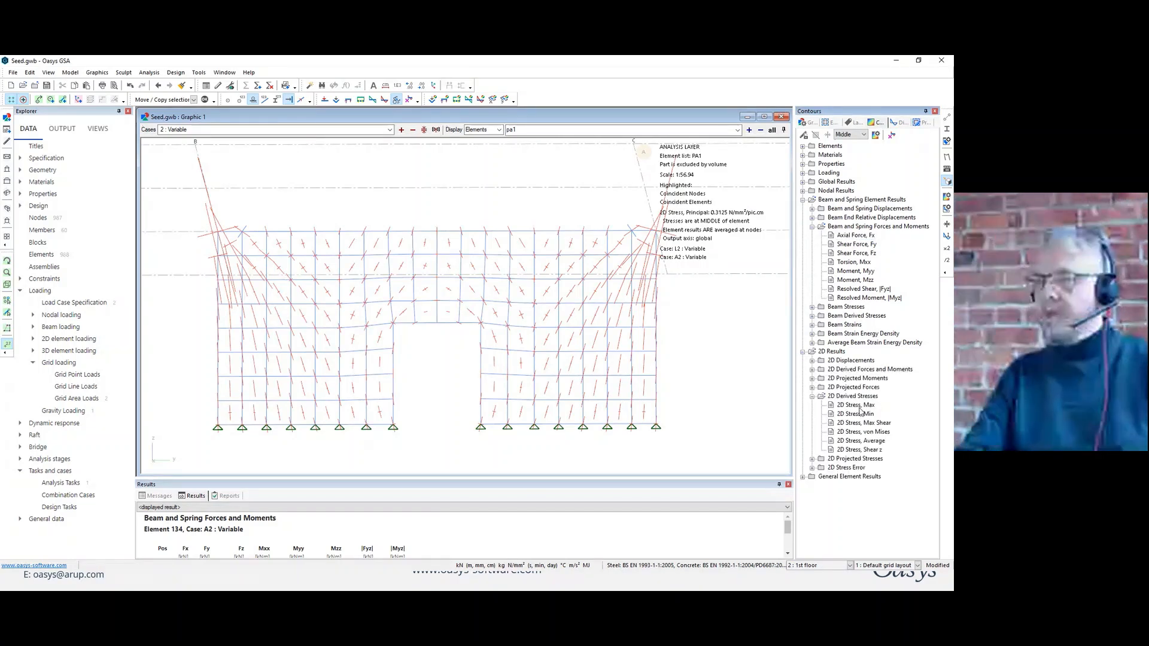
left_click(833, 405)
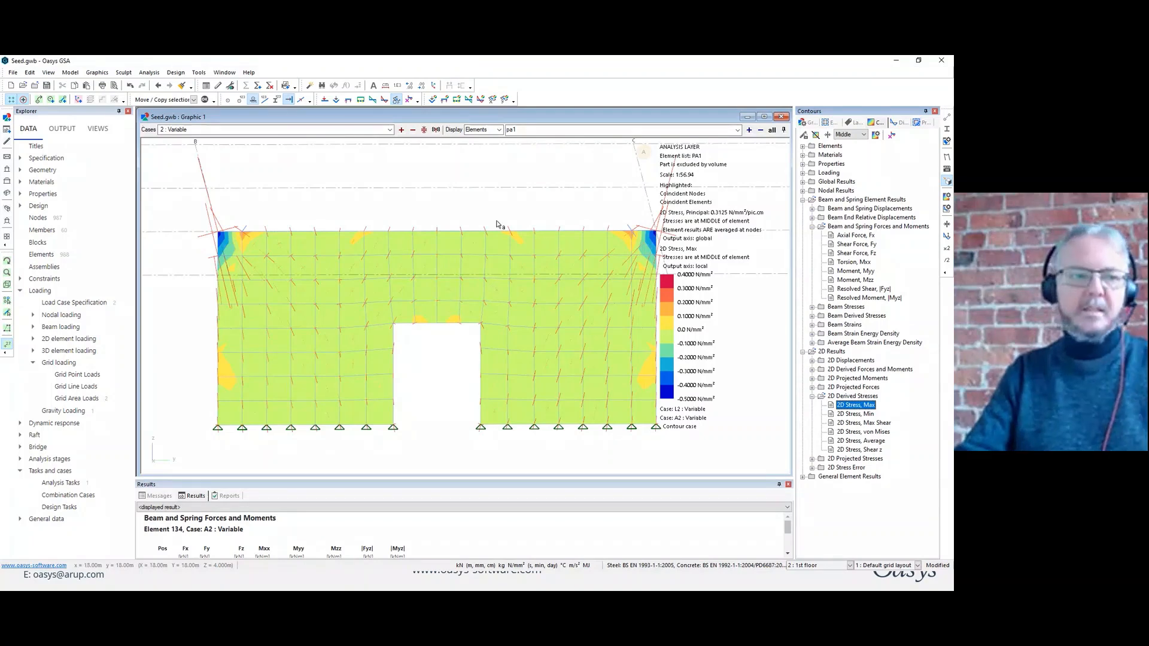
scroll(475, 212, "down", 1)
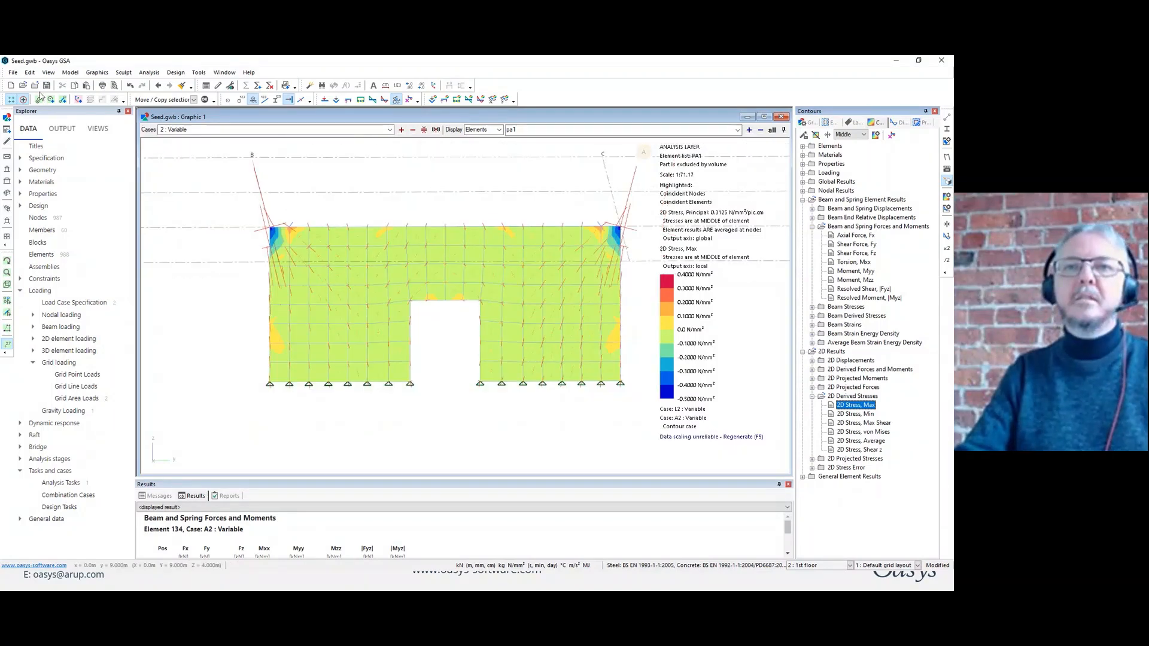
Close the current model and open the recent model Footfall.gwb.
left_click(35, 86)
left_click(507, 339)
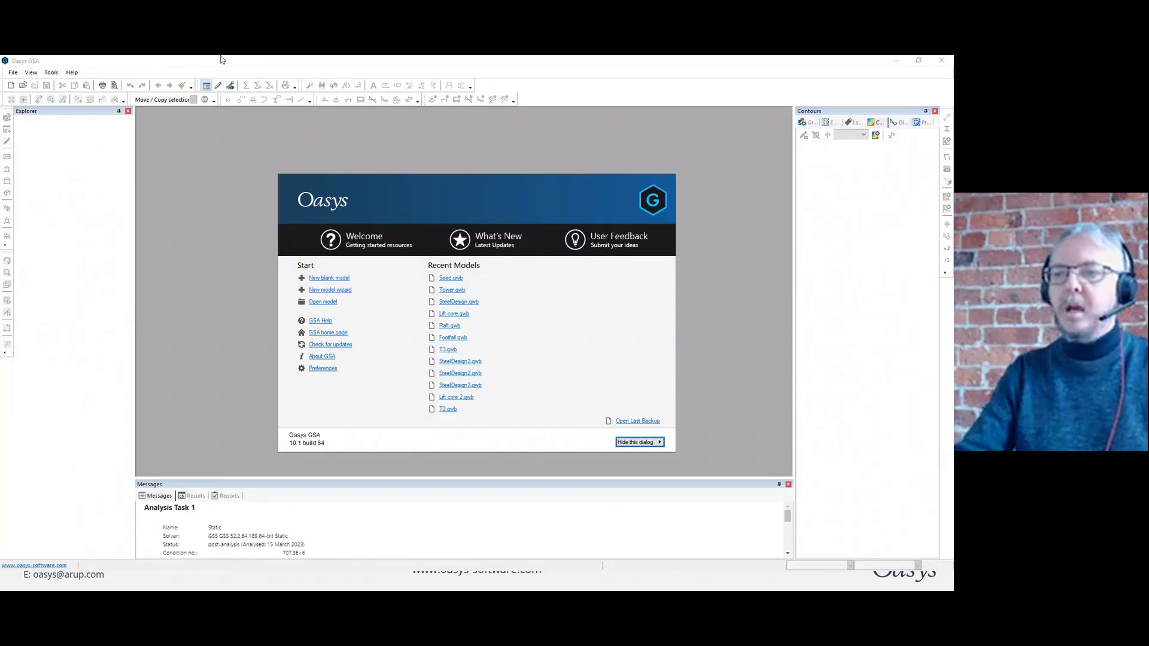
left_click(462, 339)
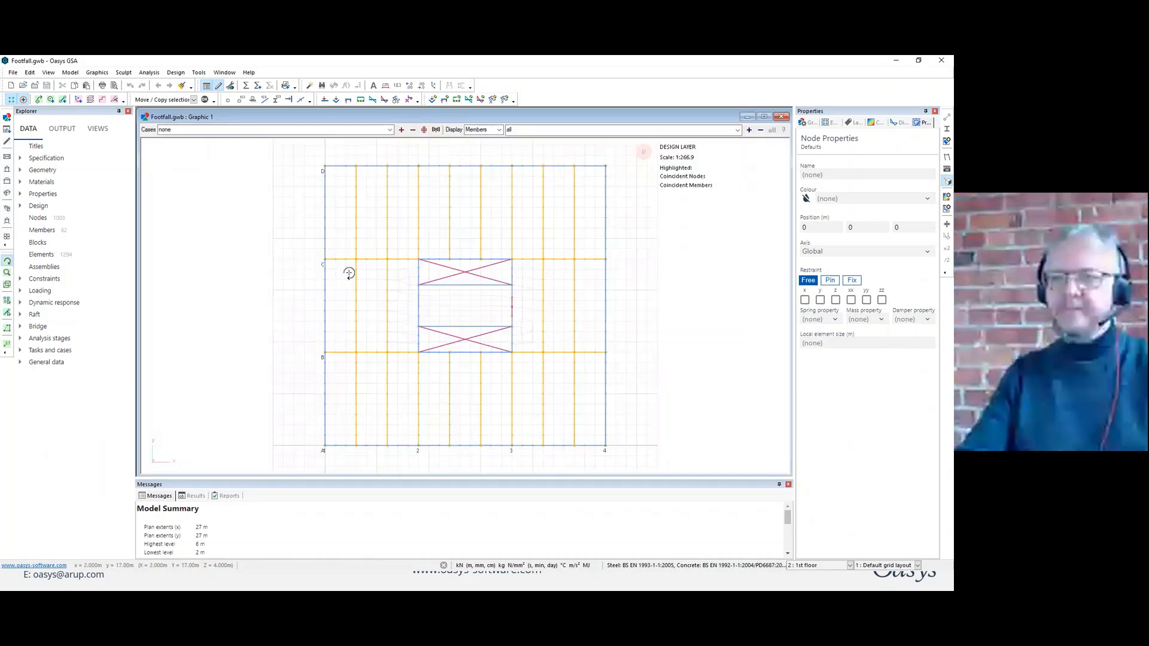
Show the floor model in 3D with its sections drawn solid and colour the elements by property.
left_click(352, 272)
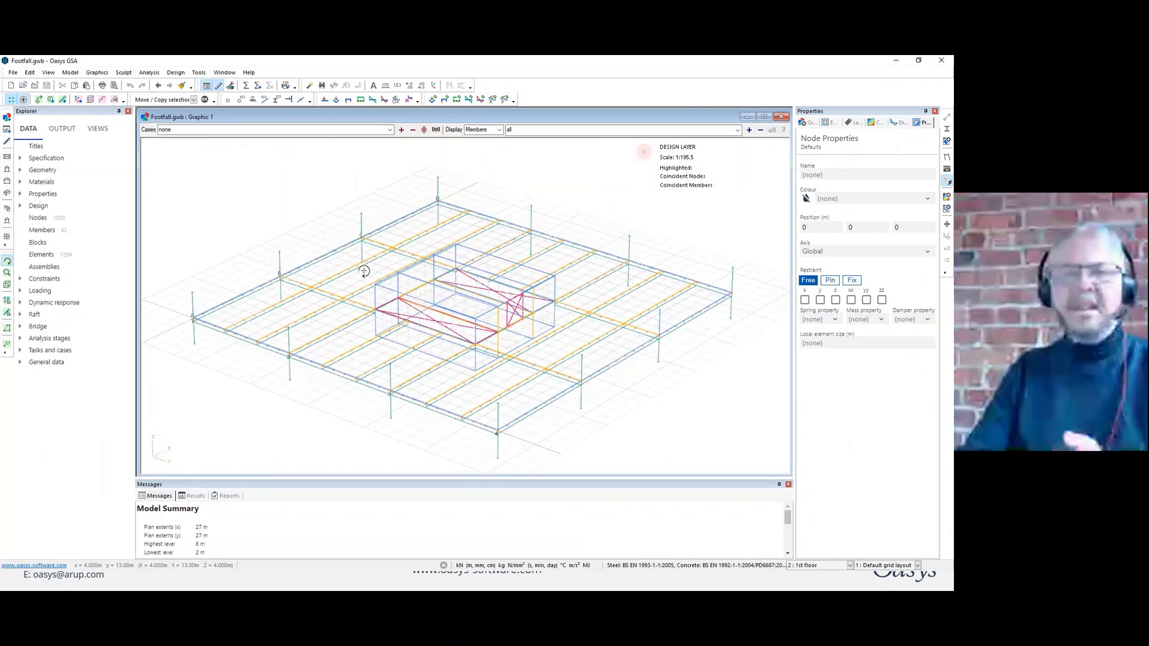
left_click(946, 129)
left_click(807, 122)
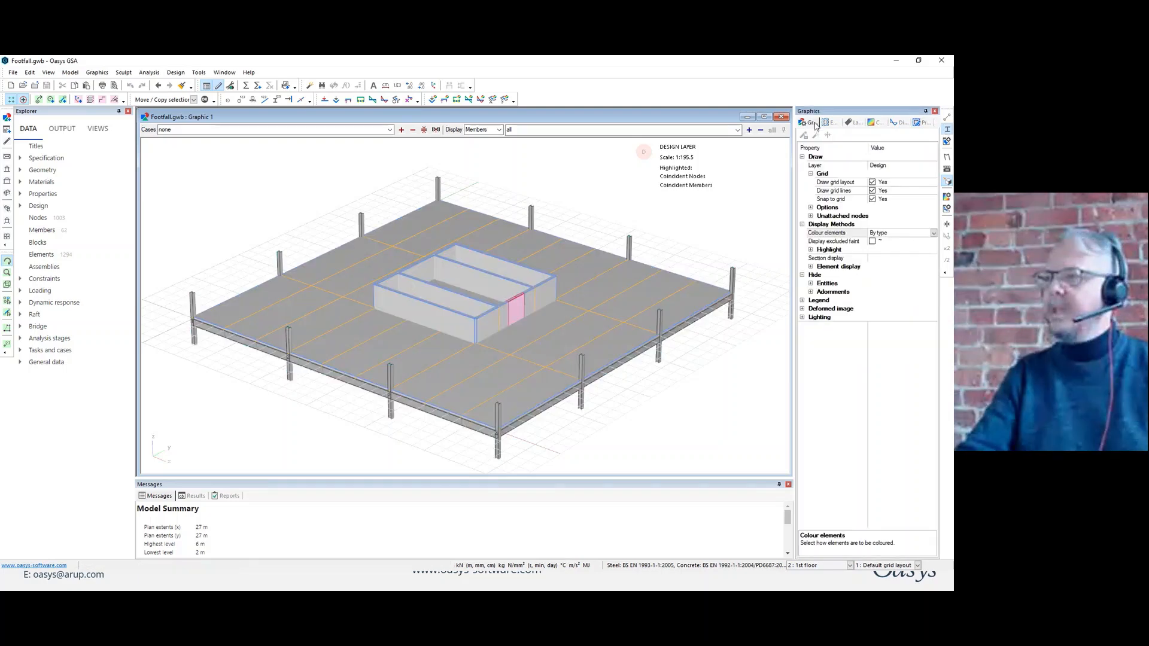
left_click(934, 234)
left_click(896, 252)
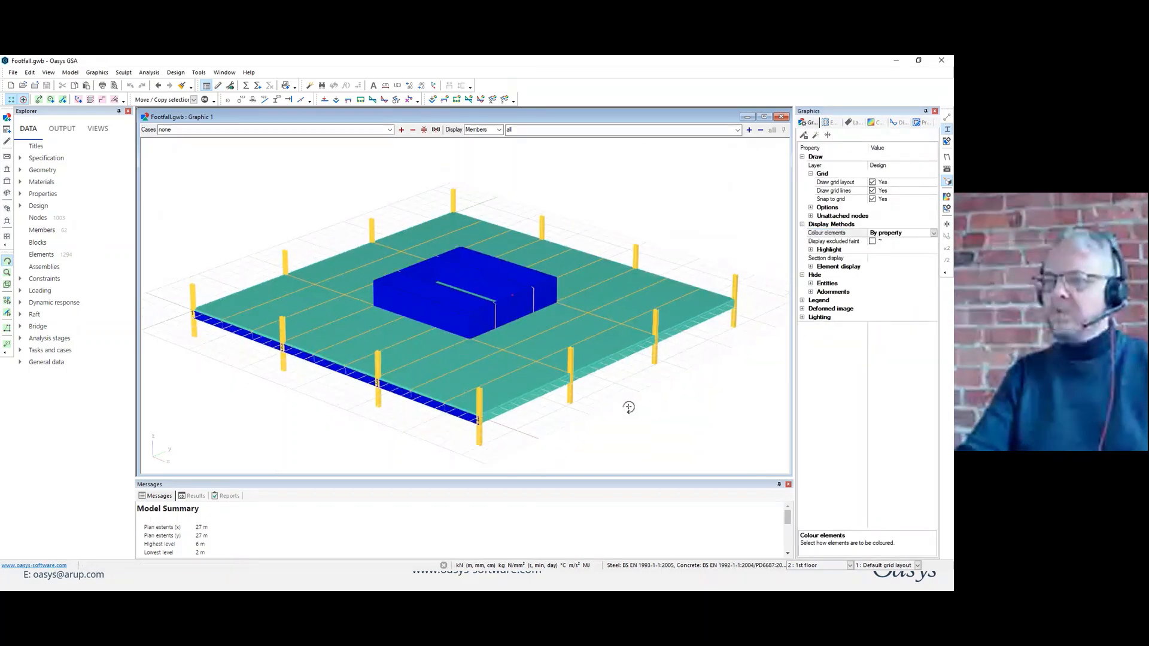
Turn off the grid drawing and inspect the solid slab, beams and core from the side and from underneath.
left_click_drag(628, 405, 621, 393)
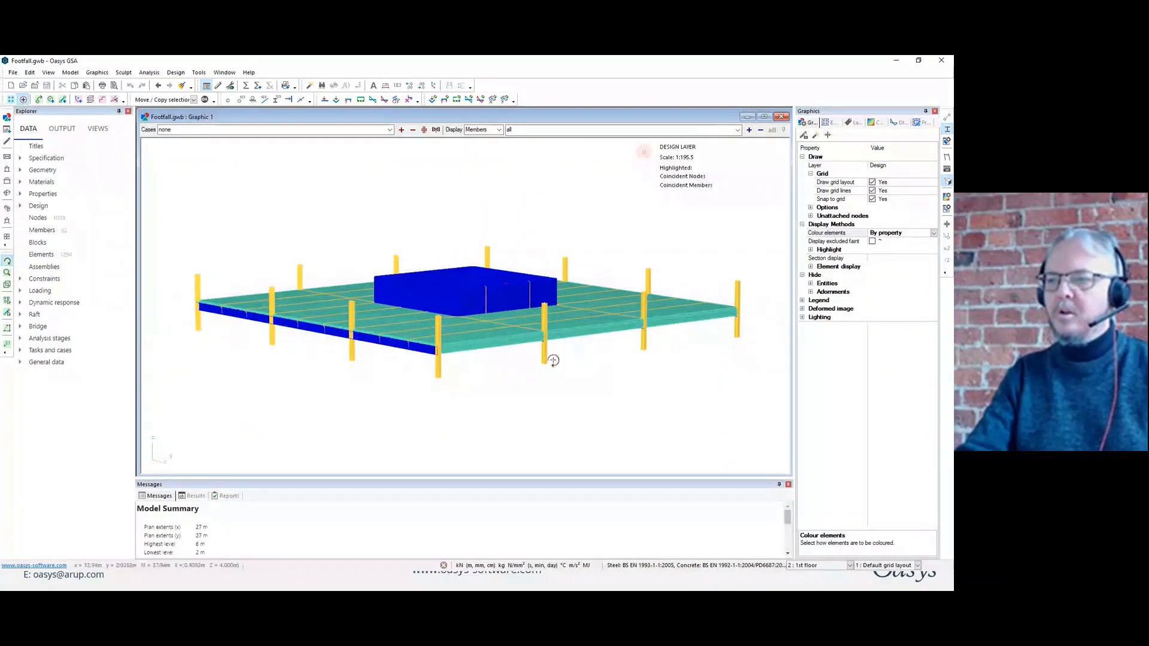
left_click_drag(546, 357, 569, 353)
left_click_drag(564, 366, 610, 393)
left_click(947, 130)
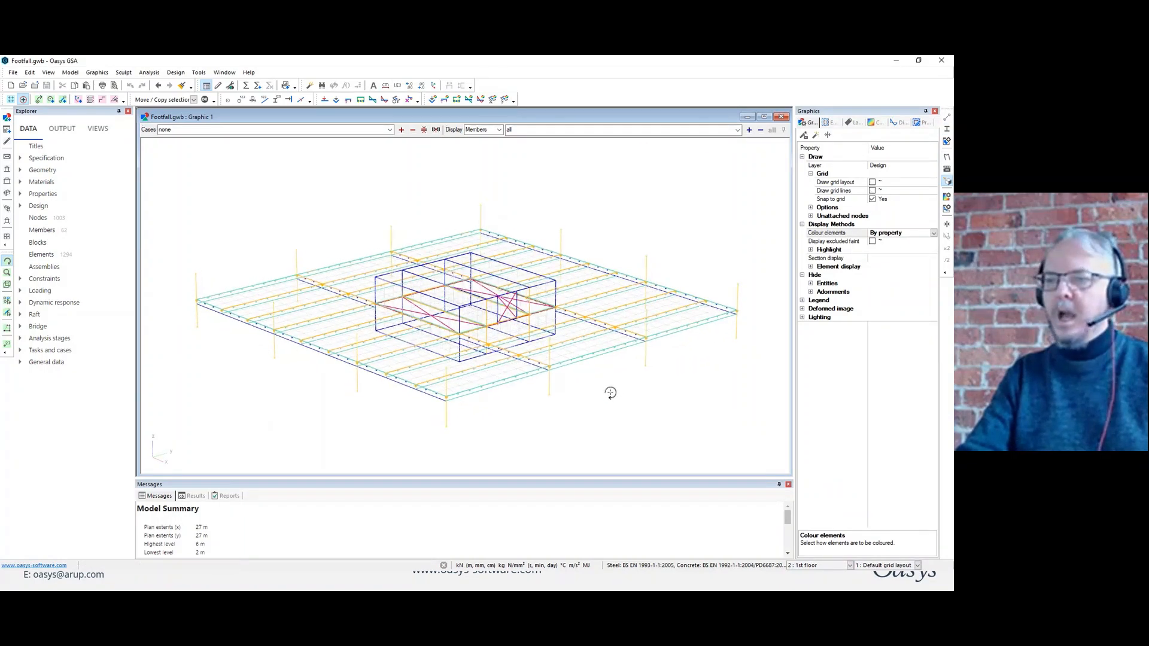
left_click(947, 130)
left_click_drag(587, 409, 559, 189)
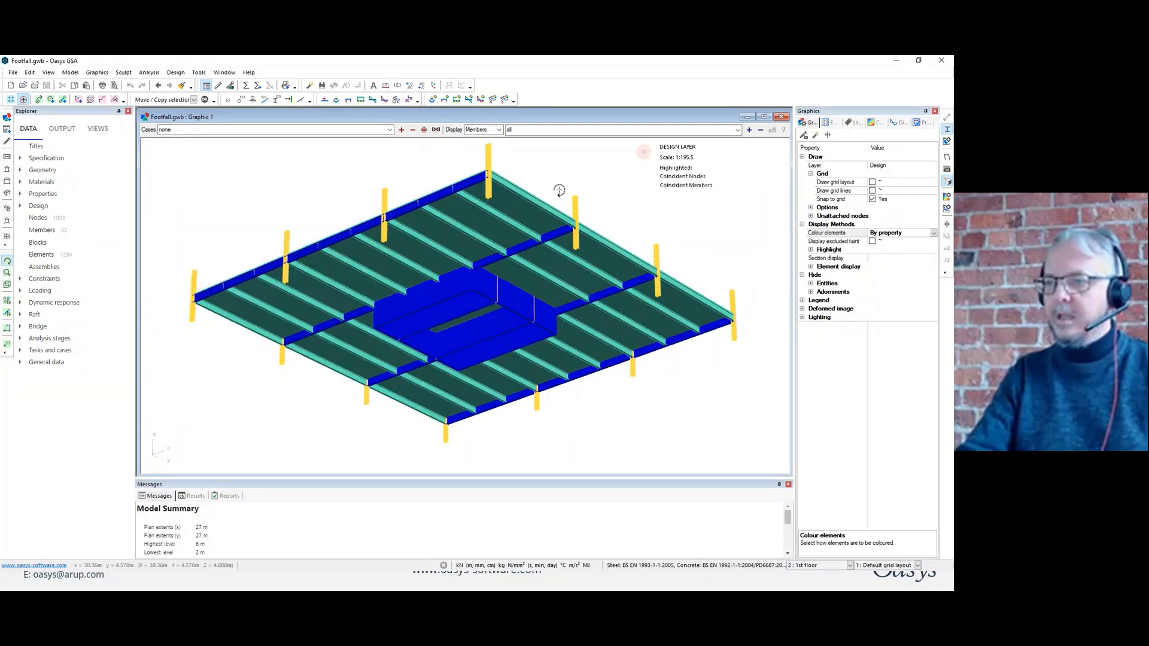
scroll(461, 297, "up", 3)
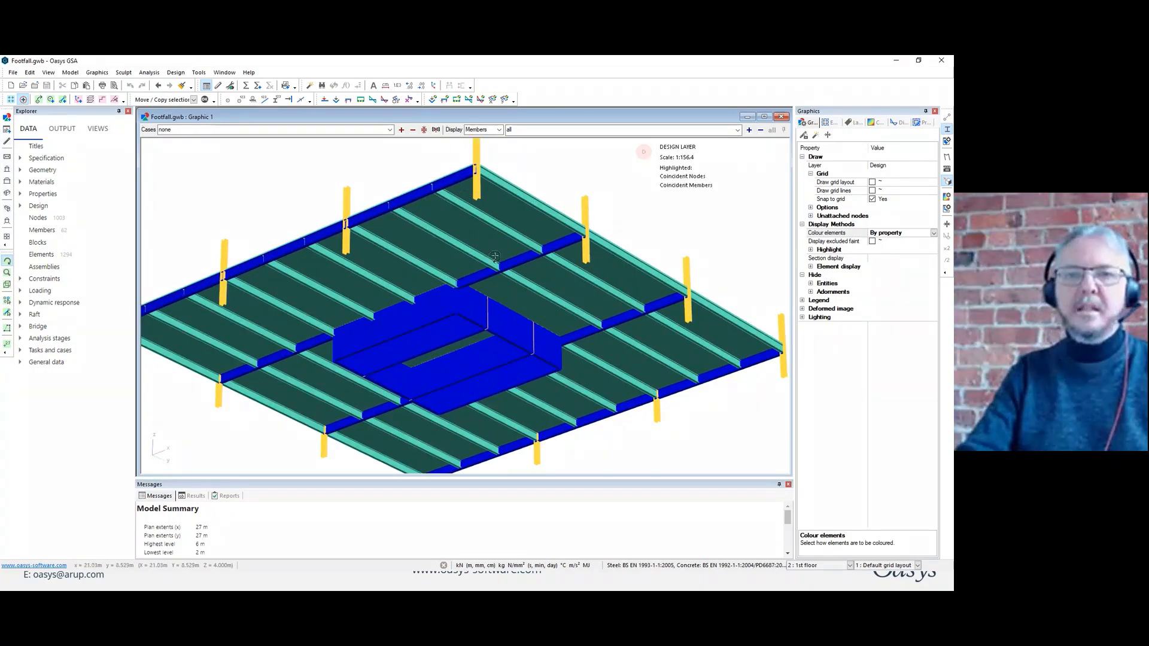
Review the Slab 2D property's definition, including its decking slab type, reference surface, decking catalogue and profile, and stiffness modifiers.
left_click(20, 194)
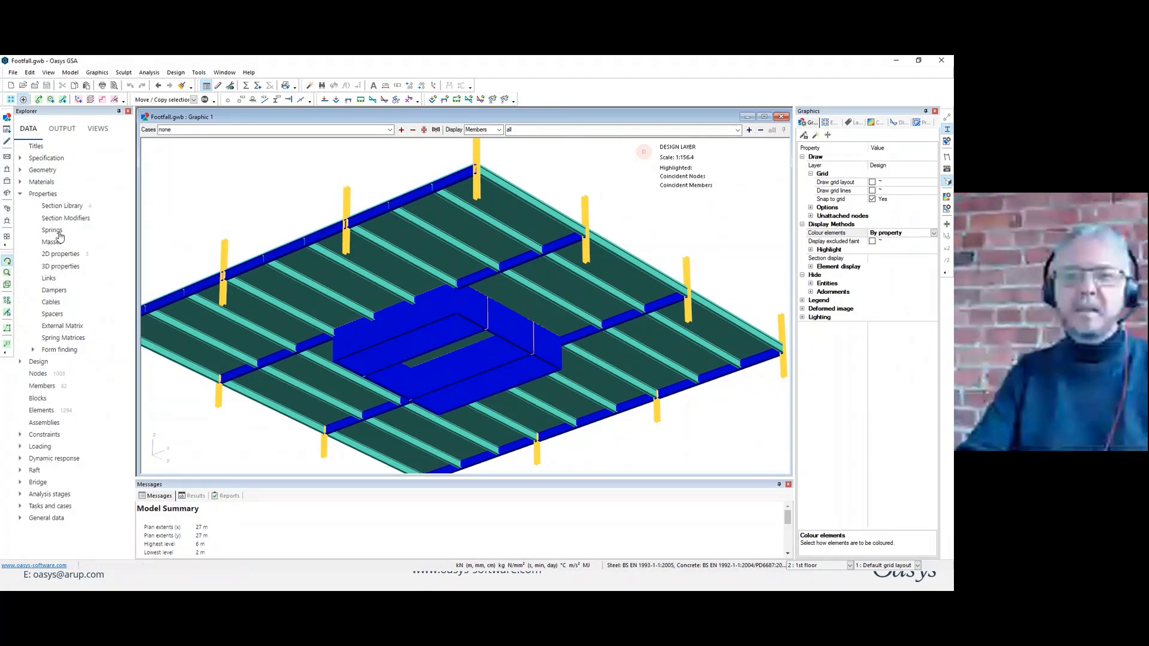
double_click(61, 255)
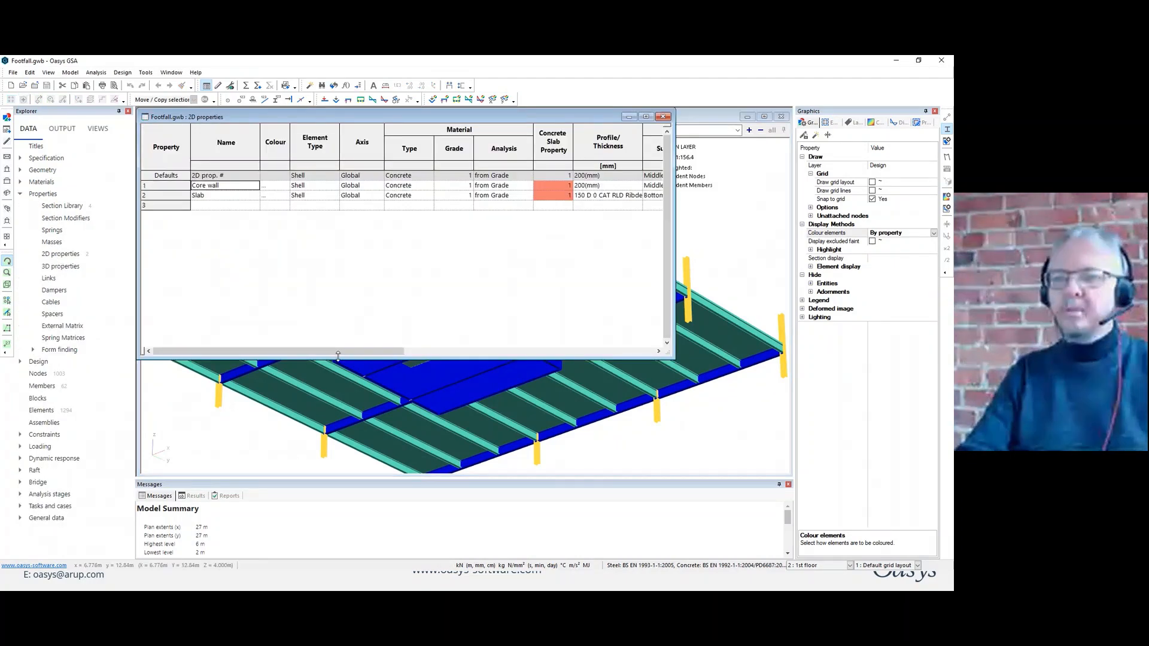
left_click_drag(344, 357, 405, 358)
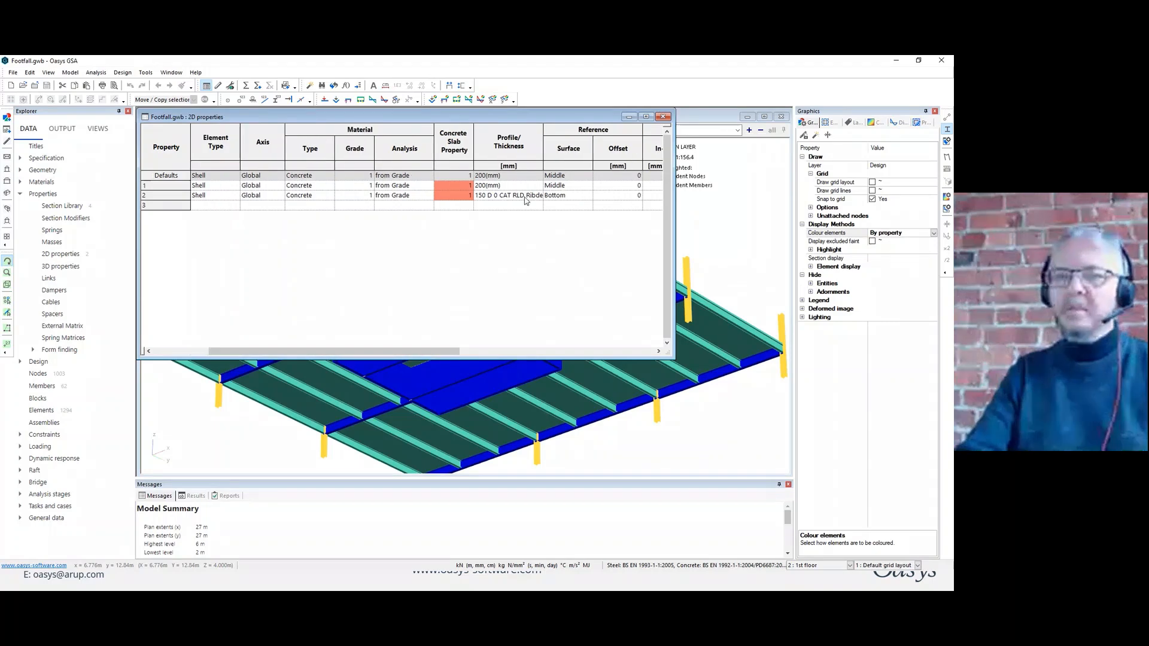
double_click(163, 200)
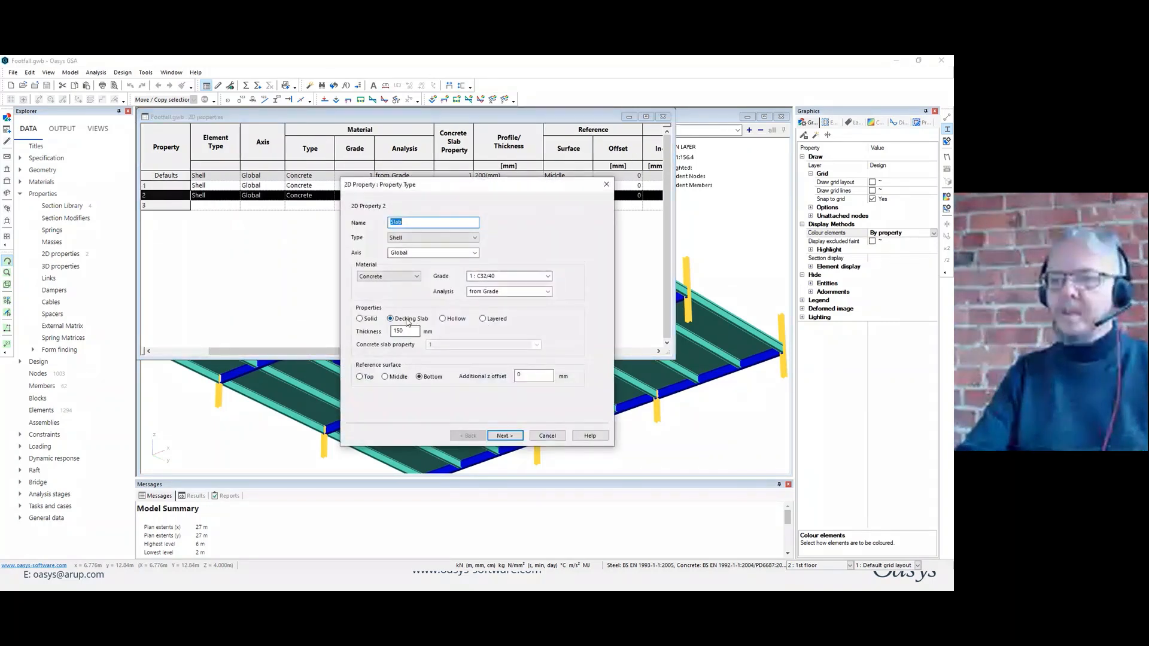
left_click(516, 435)
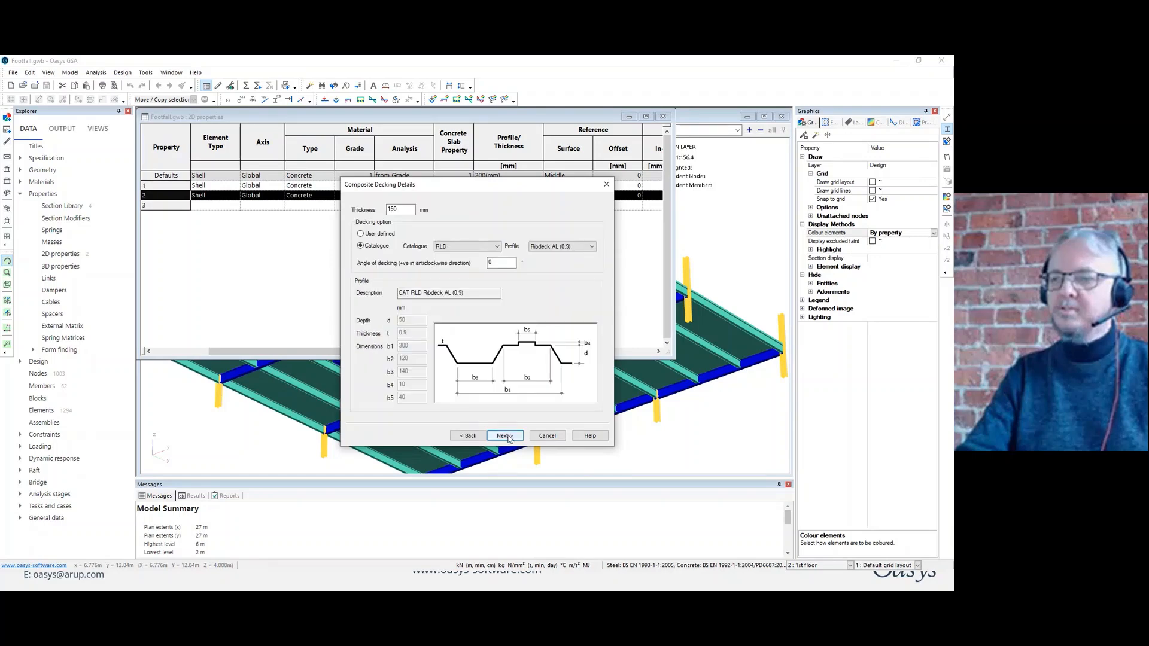
left_click(497, 246)
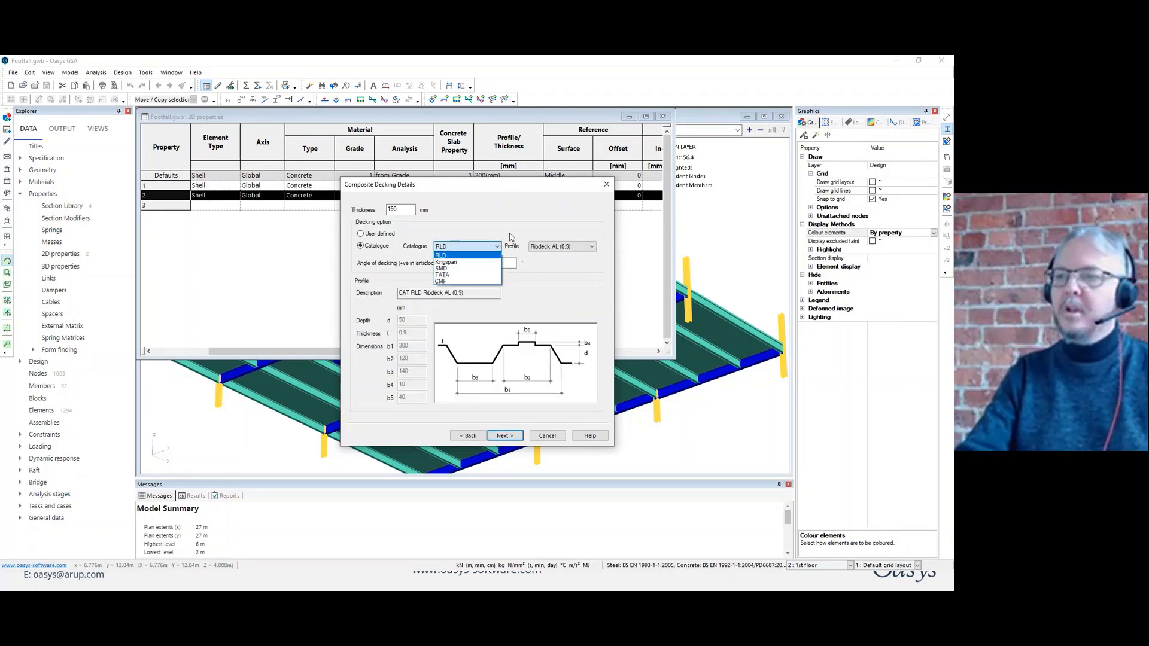
left_click(499, 247)
left_click(505, 435)
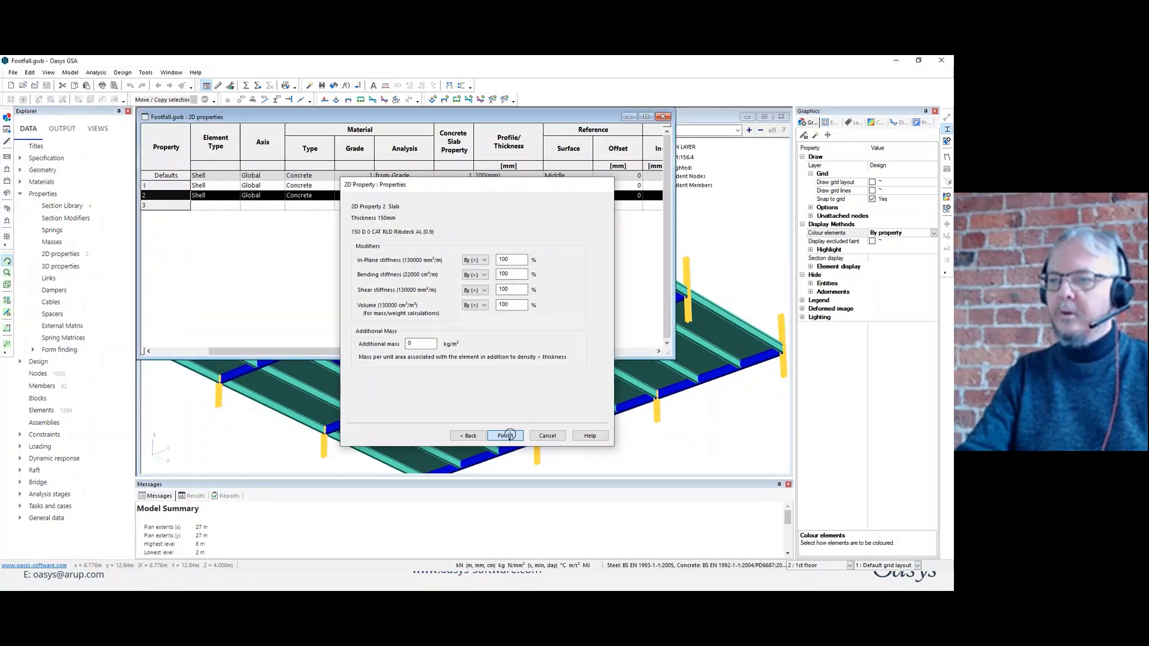
left_click(504, 435)
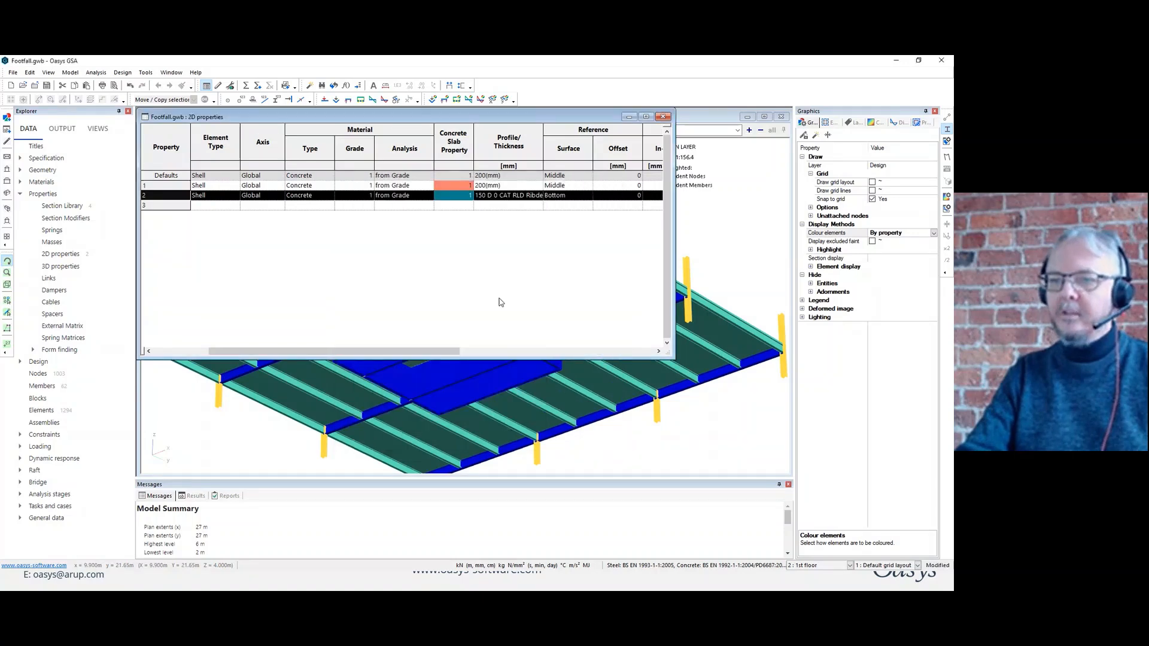
left_click(663, 117)
Examine the Primary beam's section definition and its section offset in the section library, leaving both without changes.
double_click(65, 206)
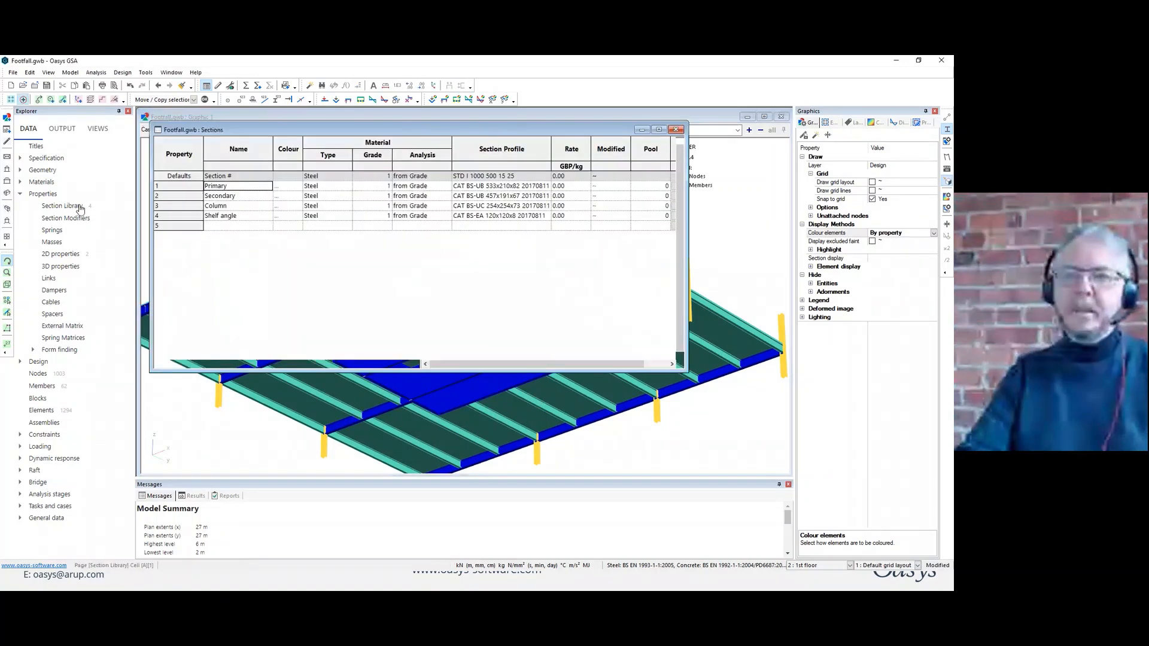
double_click(197, 186)
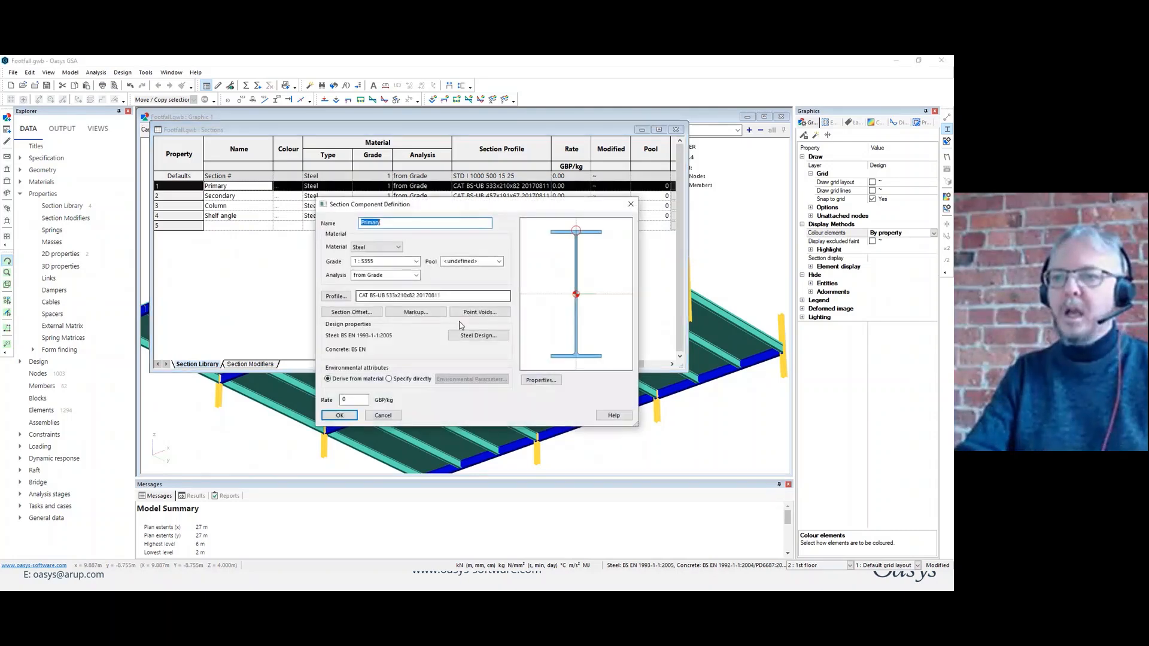
left_click(352, 312)
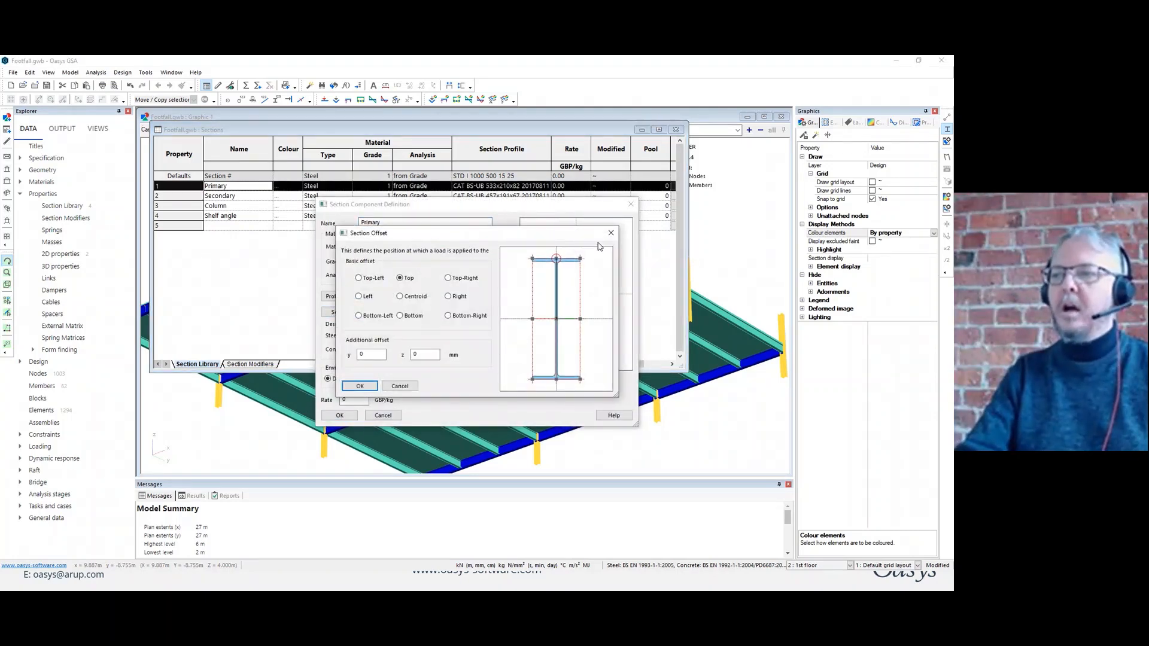
left_click(610, 234)
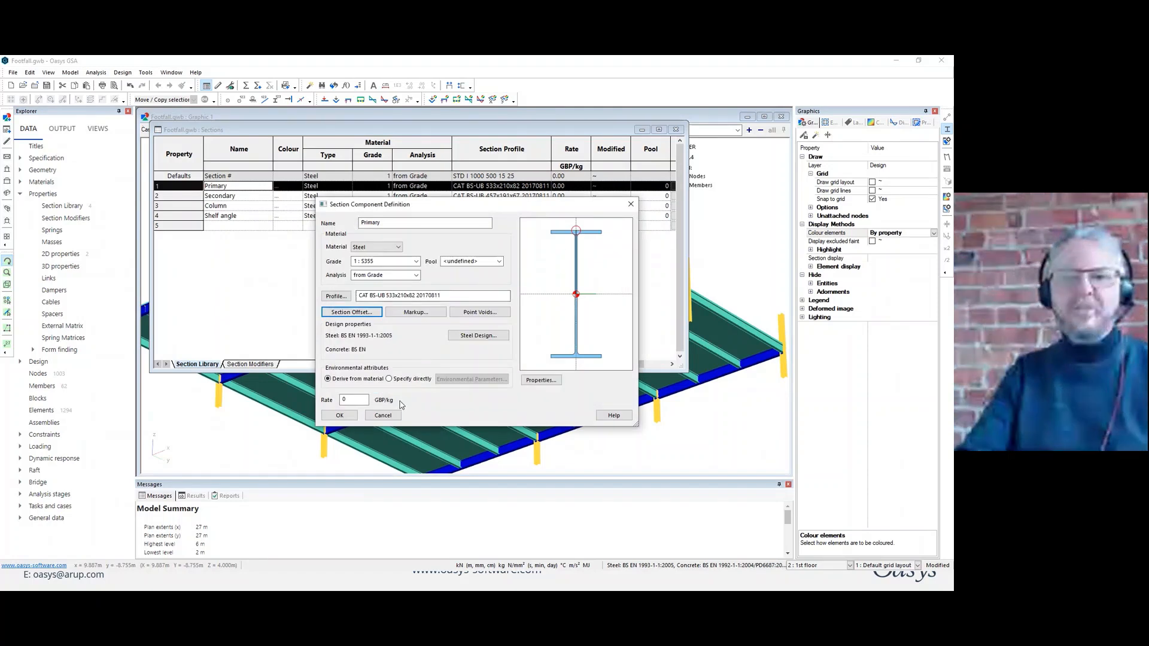
left_click(395, 415)
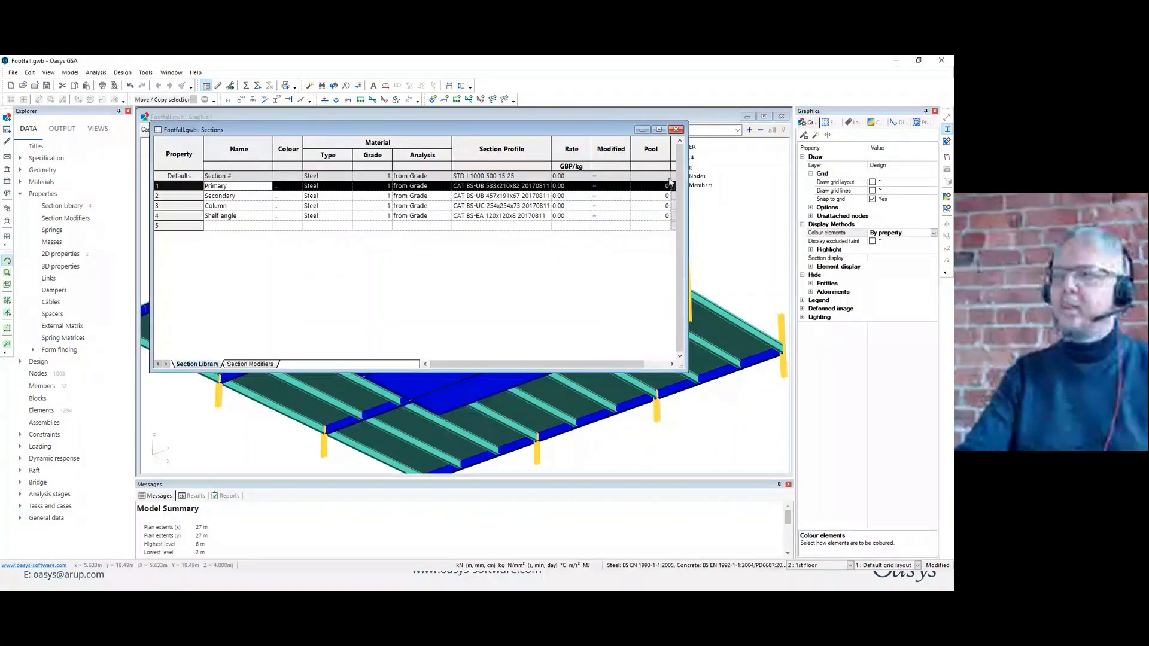
left_click(677, 132)
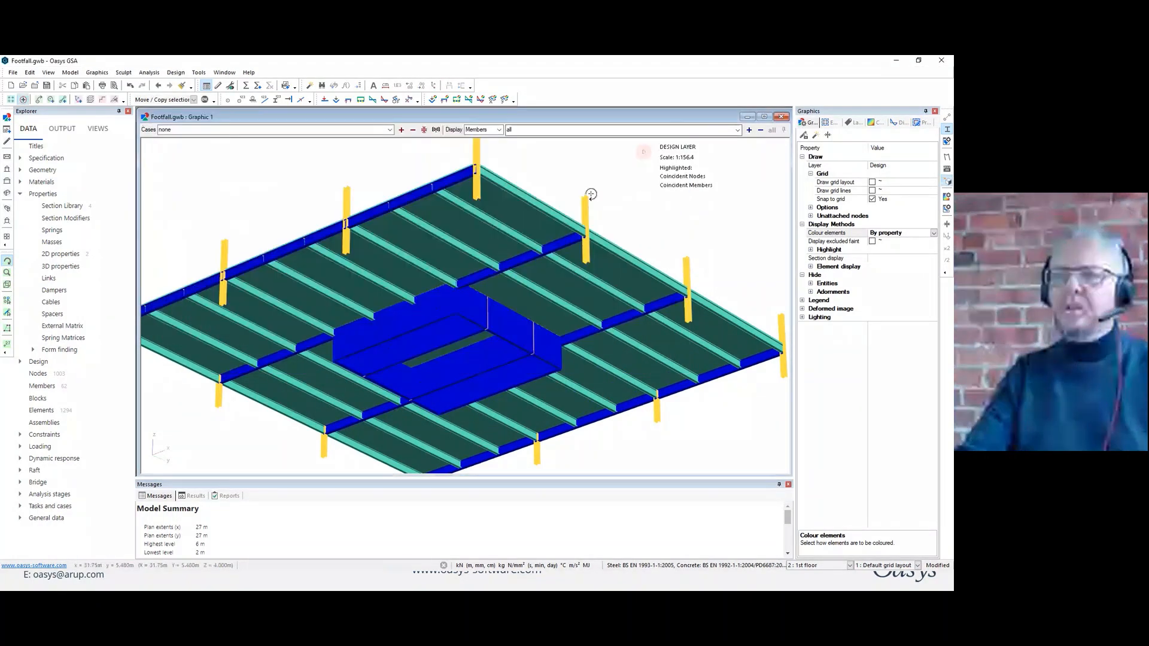
Return the drawing to line display and switch from the design layer to the analysis layer to show the meshed floor.
left_click_drag(587, 193, 545, 236)
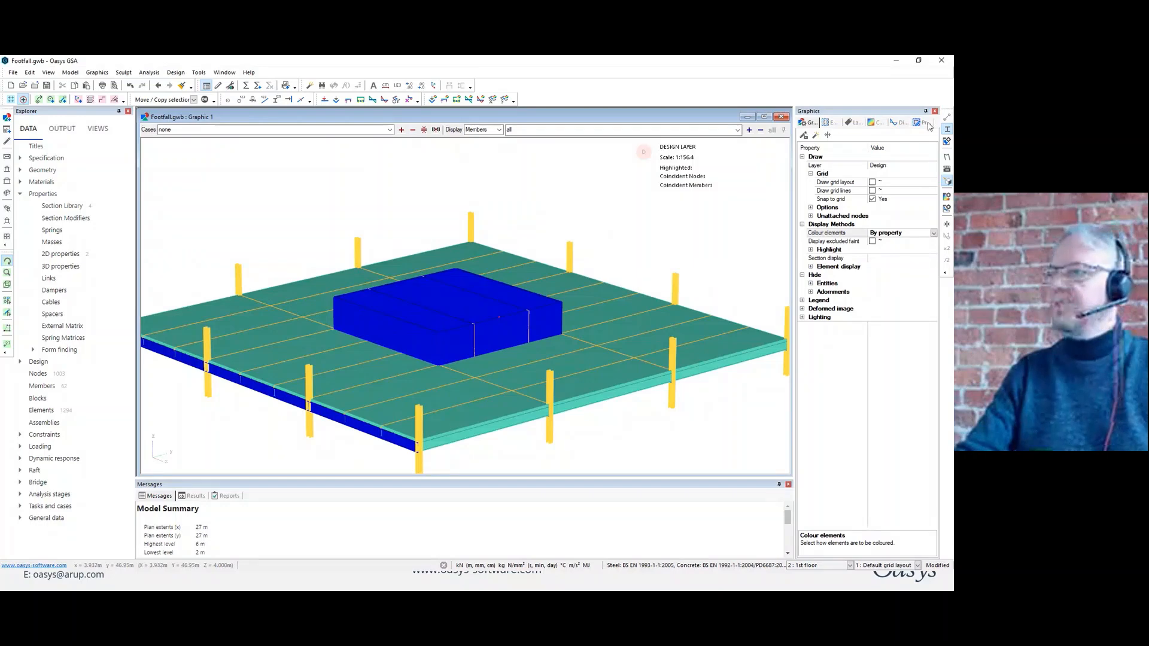
left_click(947, 132)
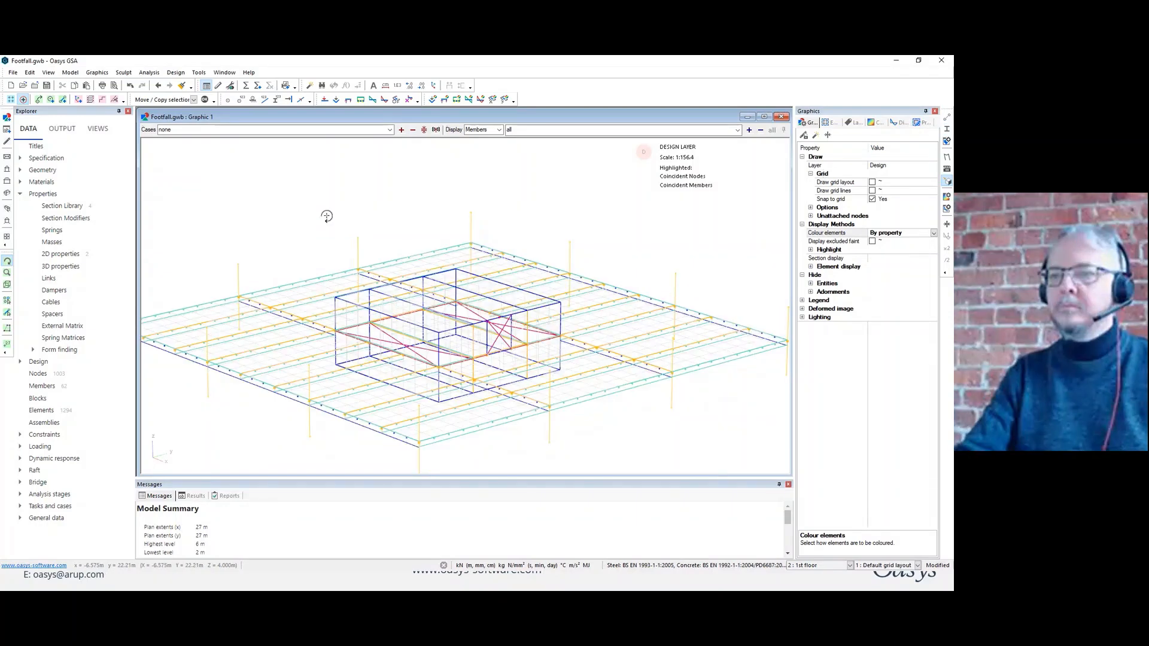
scroll(333, 219, "down", 1)
right_click(341, 206)
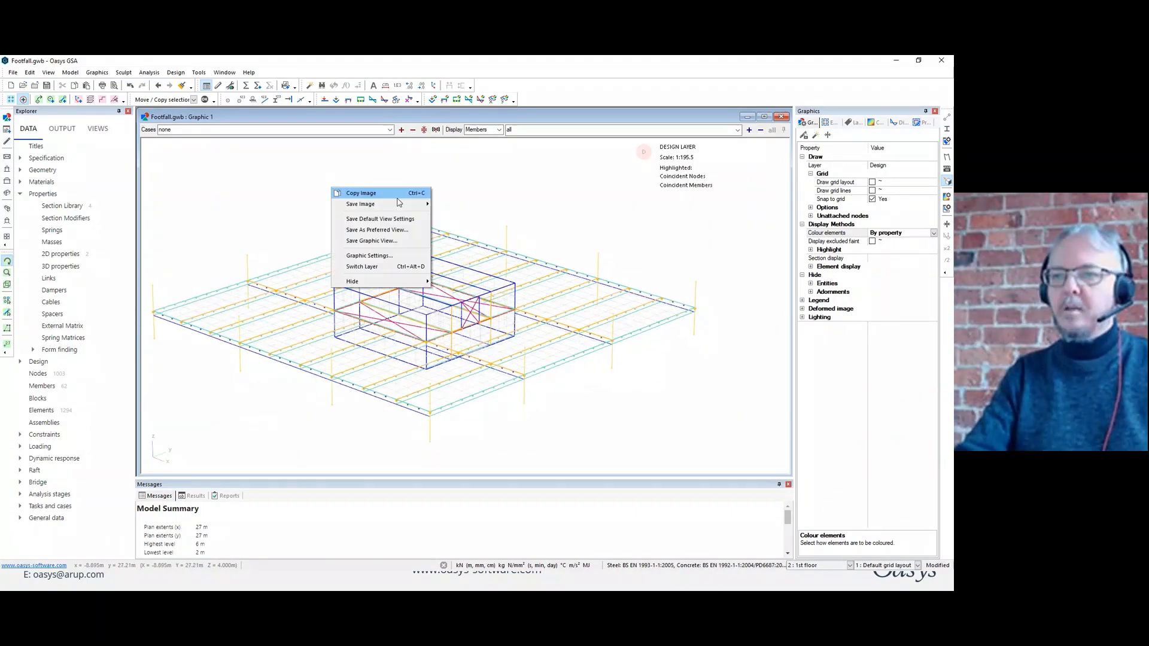
left_click(390, 204)
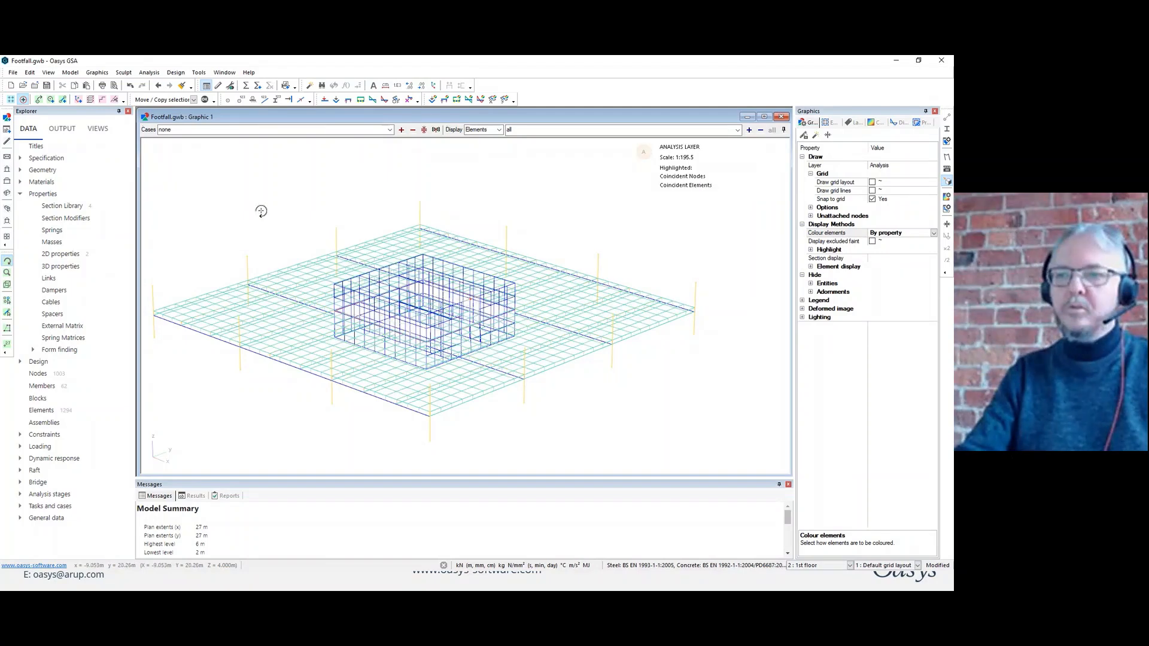
middle_click_drag(261, 211, 320, 216)
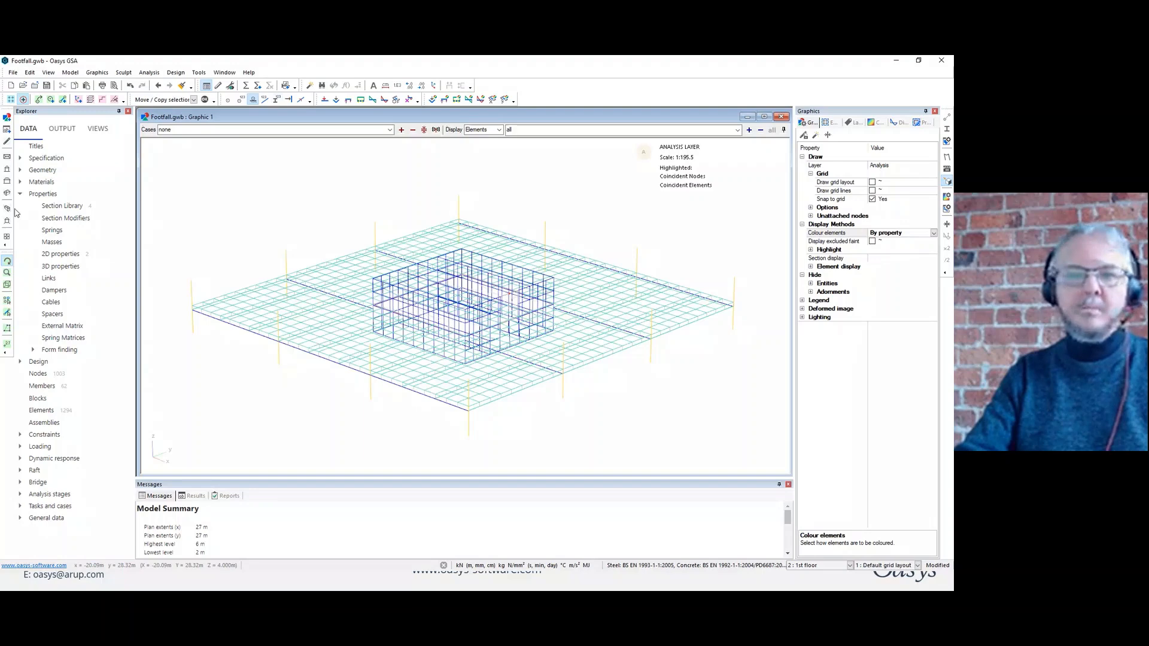
In the side elevation, select all nodes at the lower and upper ends of the columns and core walls and restrain them as pinned.
left_click(142, 255)
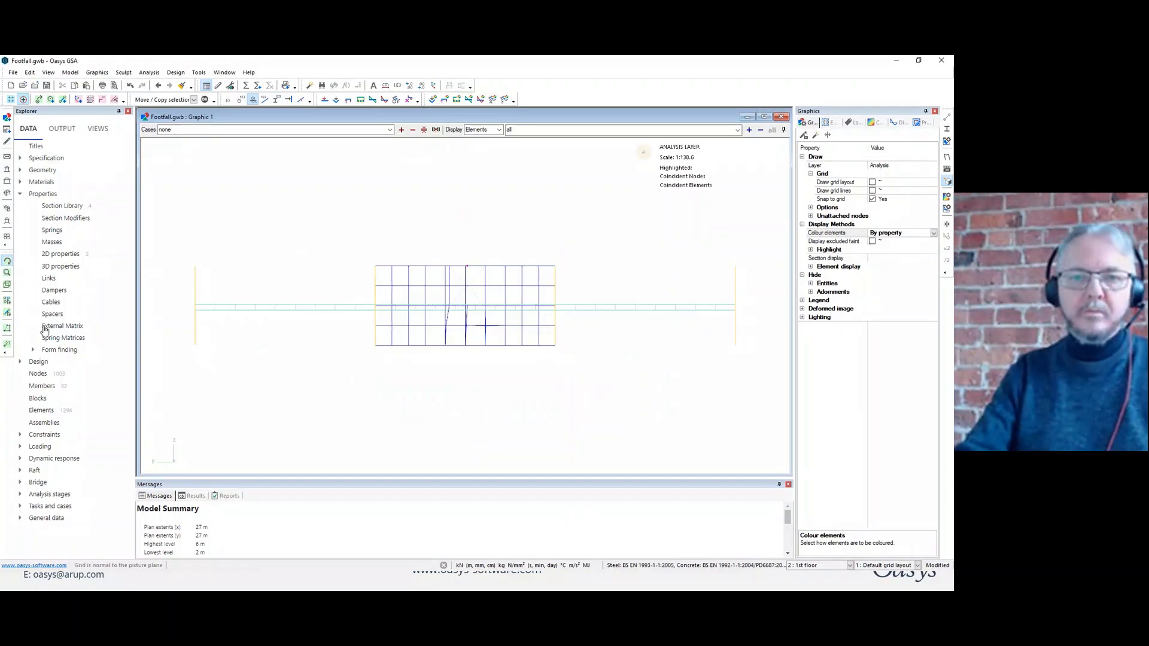
left_click(8, 302)
left_click_drag(172, 371, 756, 345)
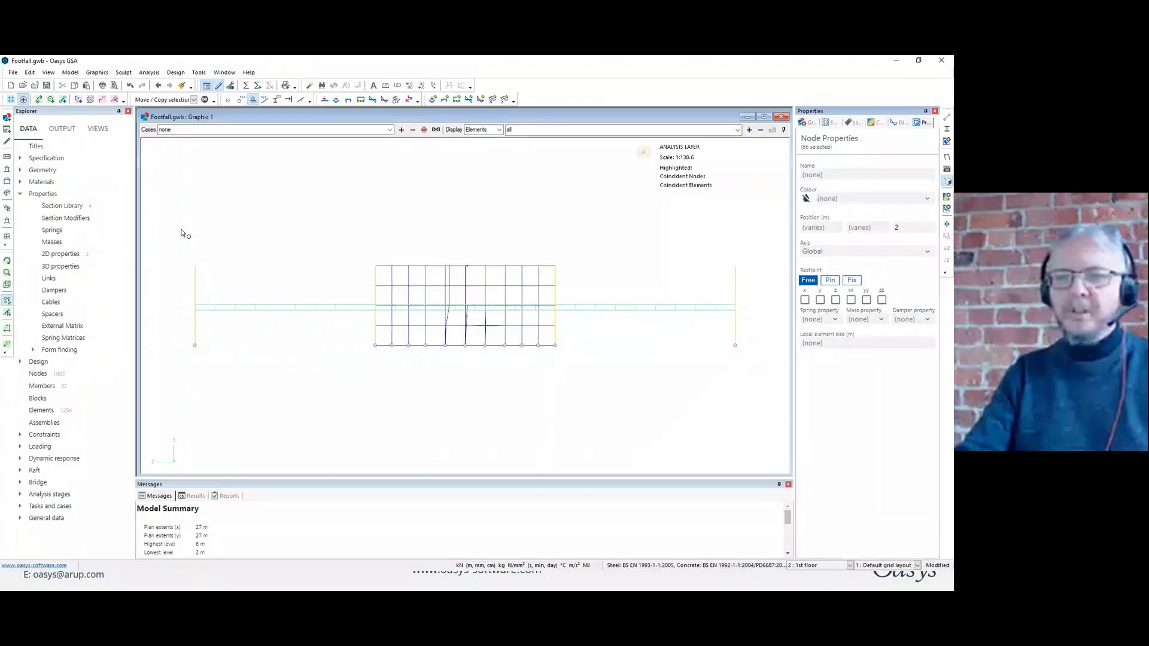
left_click_drag(168, 234, 770, 271)
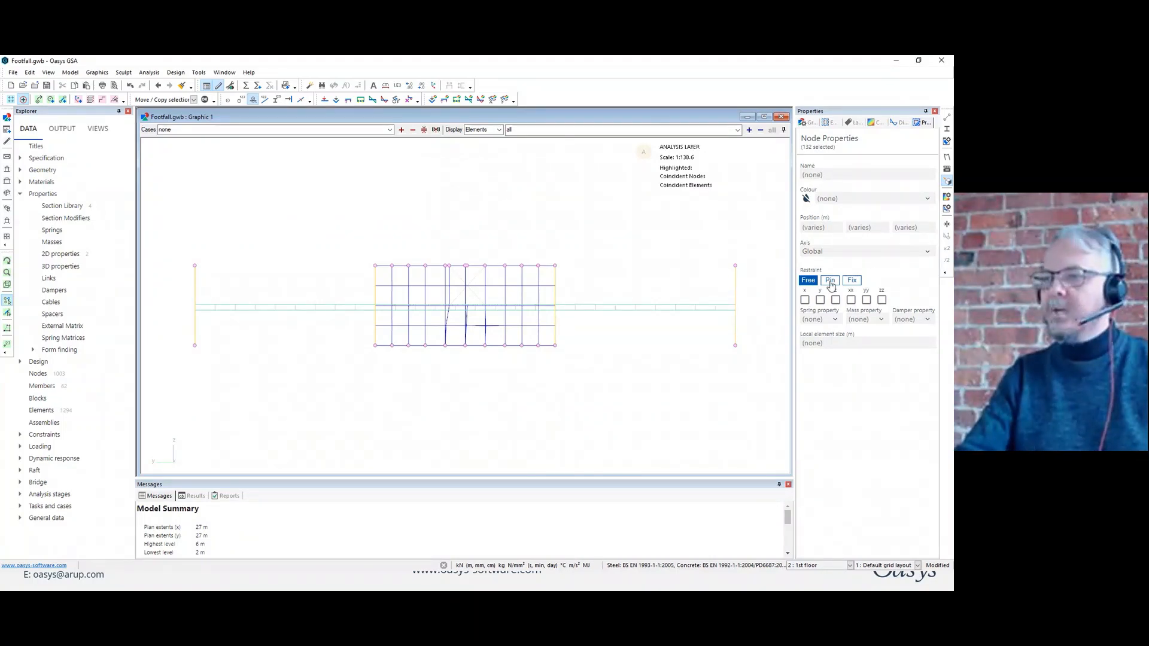
left_click(830, 281)
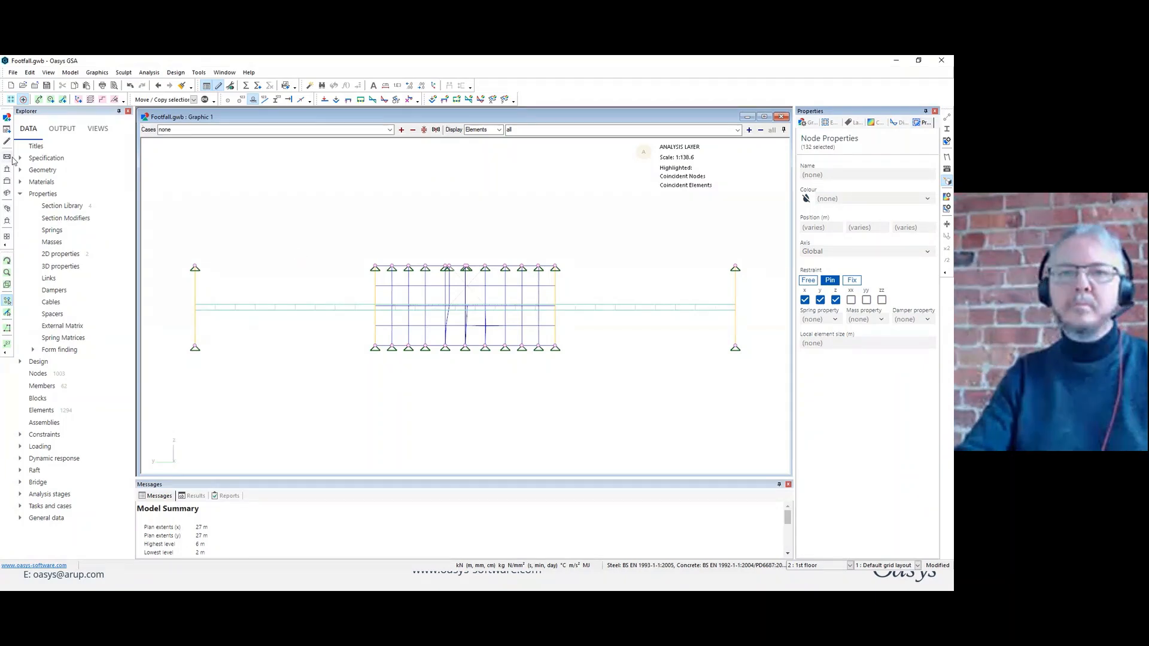
Switch to the plan view and limit the displayed elements to the slab with the element list pa2.
left_click(7, 159)
left_click(512, 130)
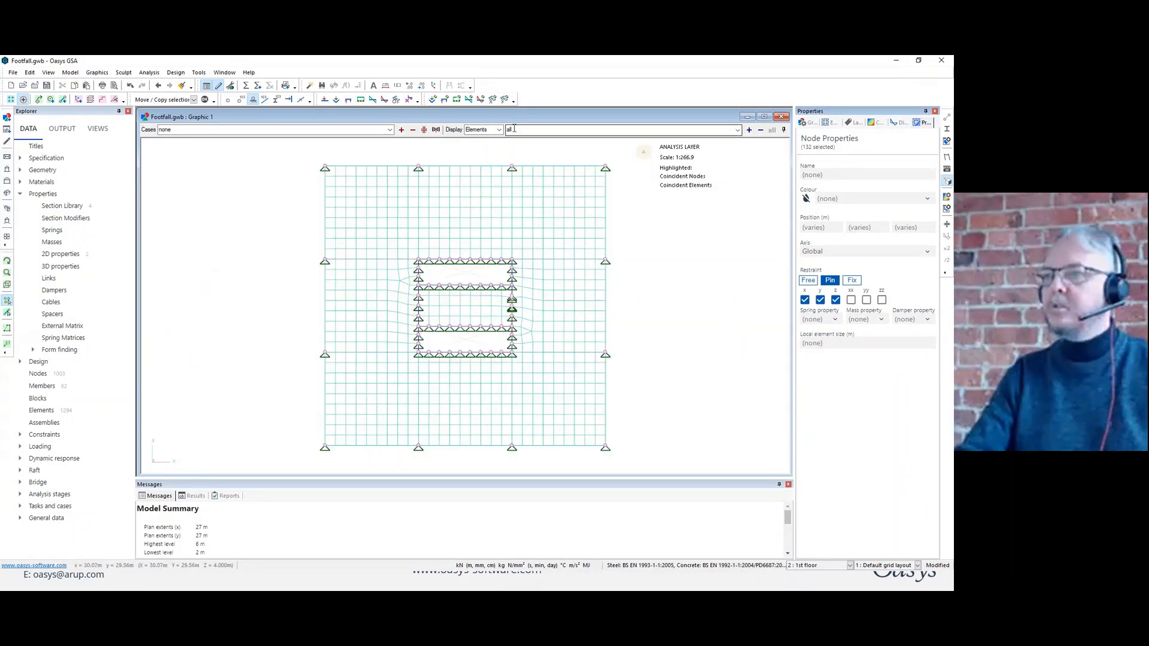
type("pa")
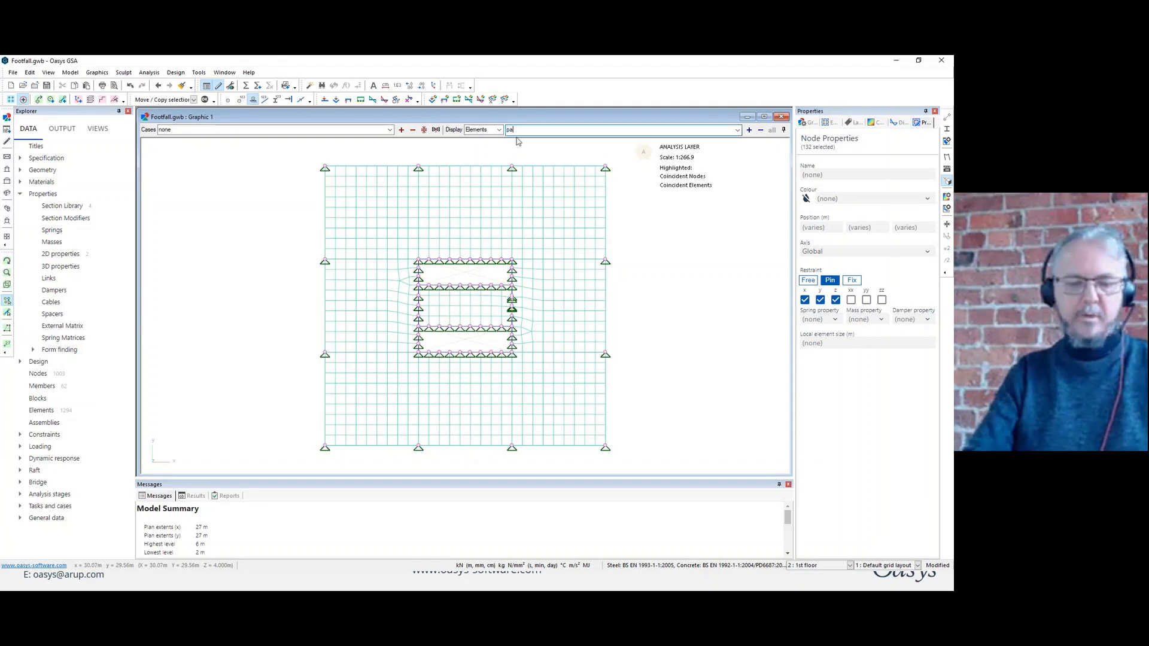
type("2")
key("Return")
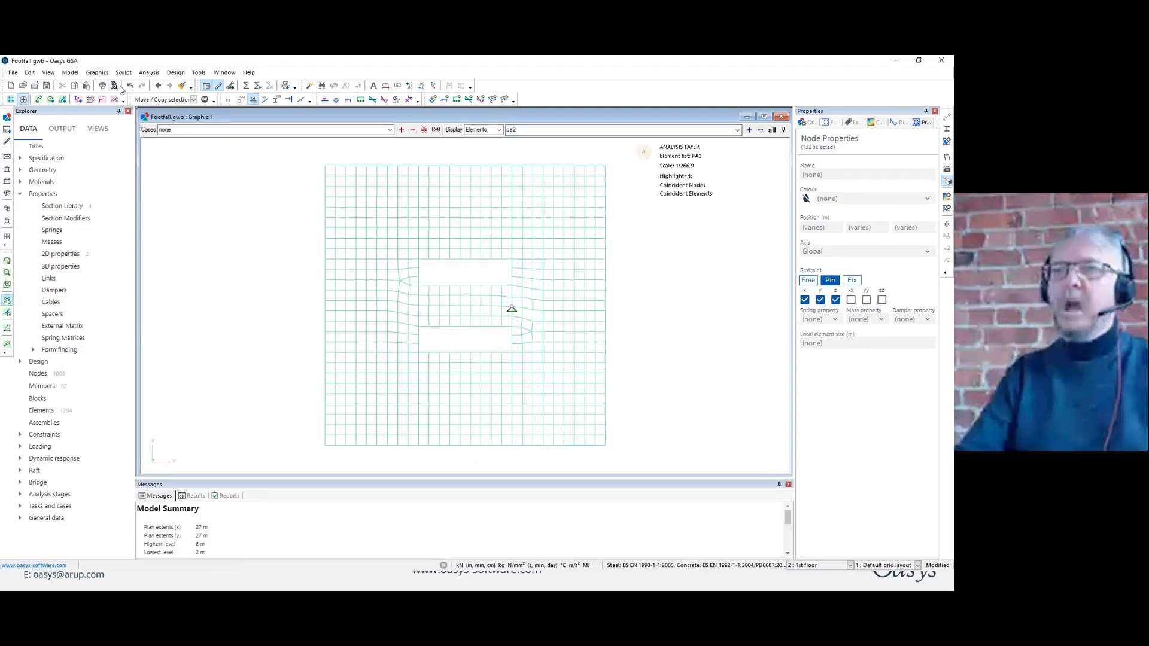
Restrain all nodes along the slab's two outer edges parallel to the global X axis in z and x.
left_click_drag(309, 154, 642, 177)
left_click_drag(636, 461, 286, 462)
left_click(835, 300)
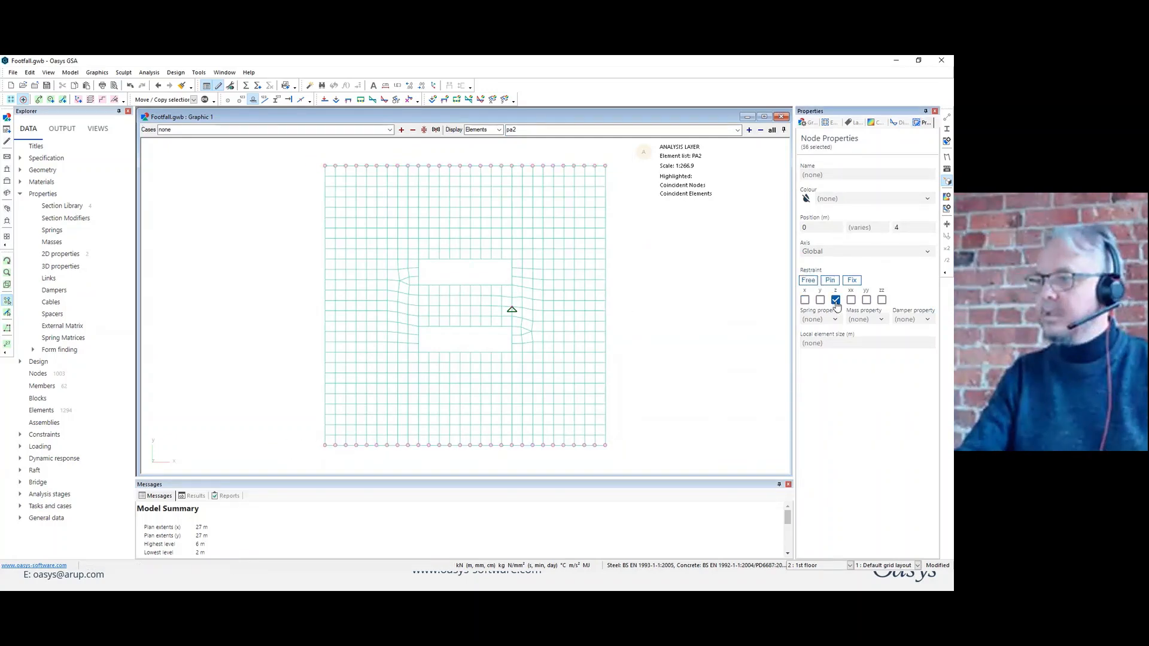
left_click(806, 300)
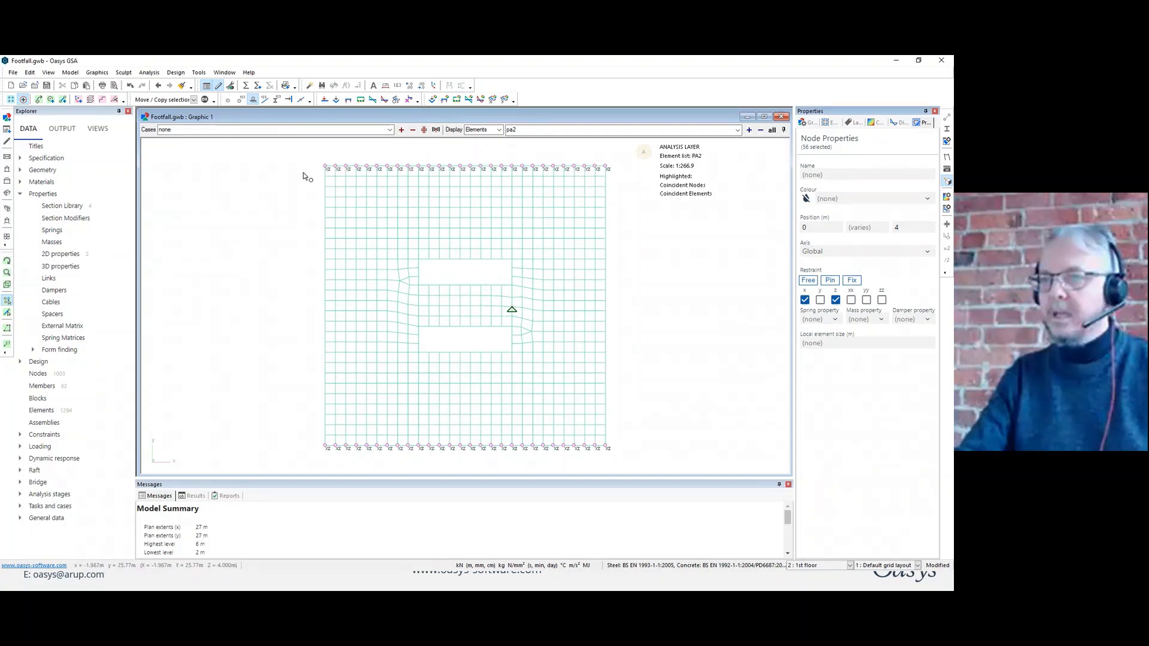
Restrain all nodes along the slab's two outer edges parallel to the global Y axis in z and y, then clear the selection.
left_click_drag(301, 156, 335, 471)
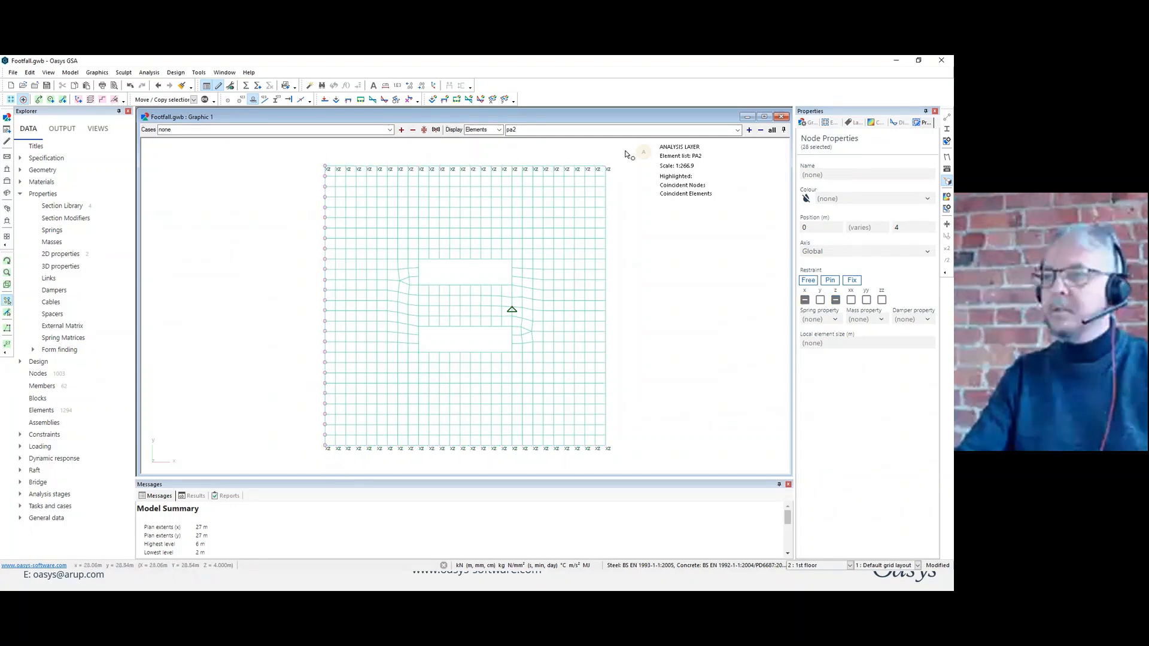
left_click_drag(635, 155, 608, 453)
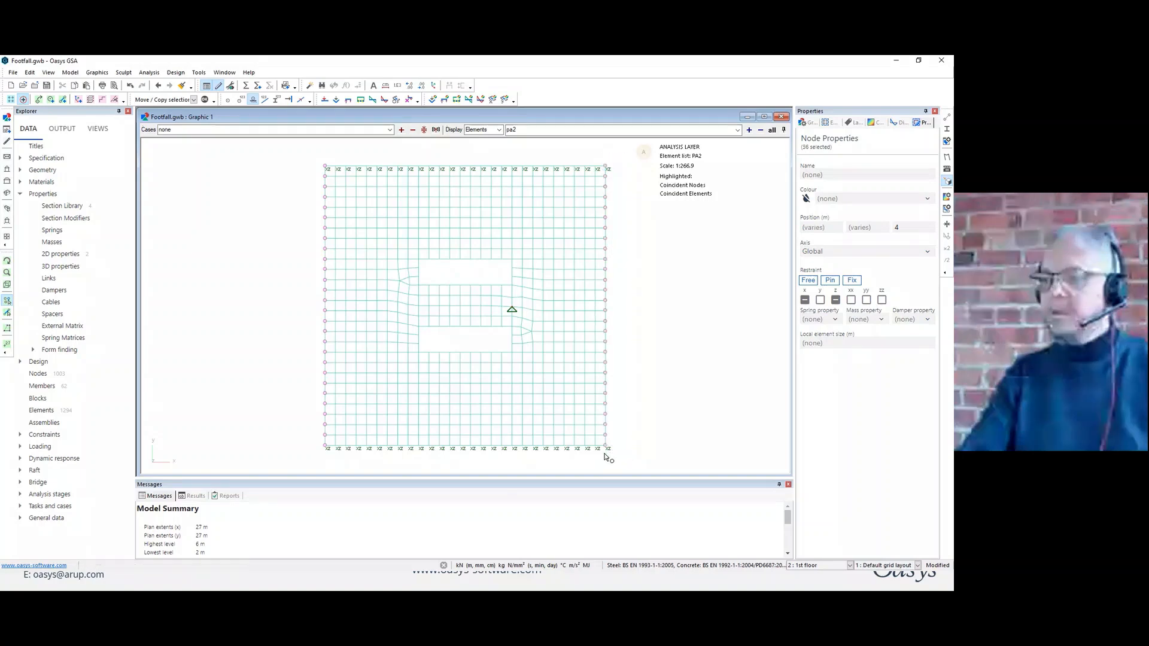
left_click(836, 301)
left_click(837, 303)
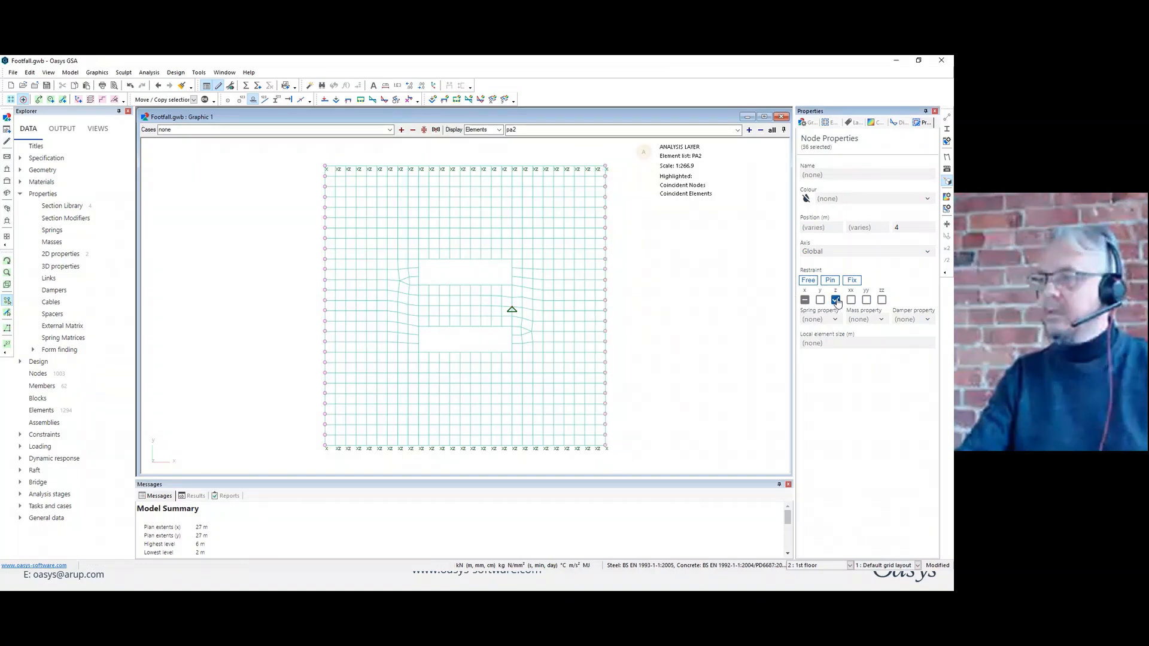
left_click(819, 300)
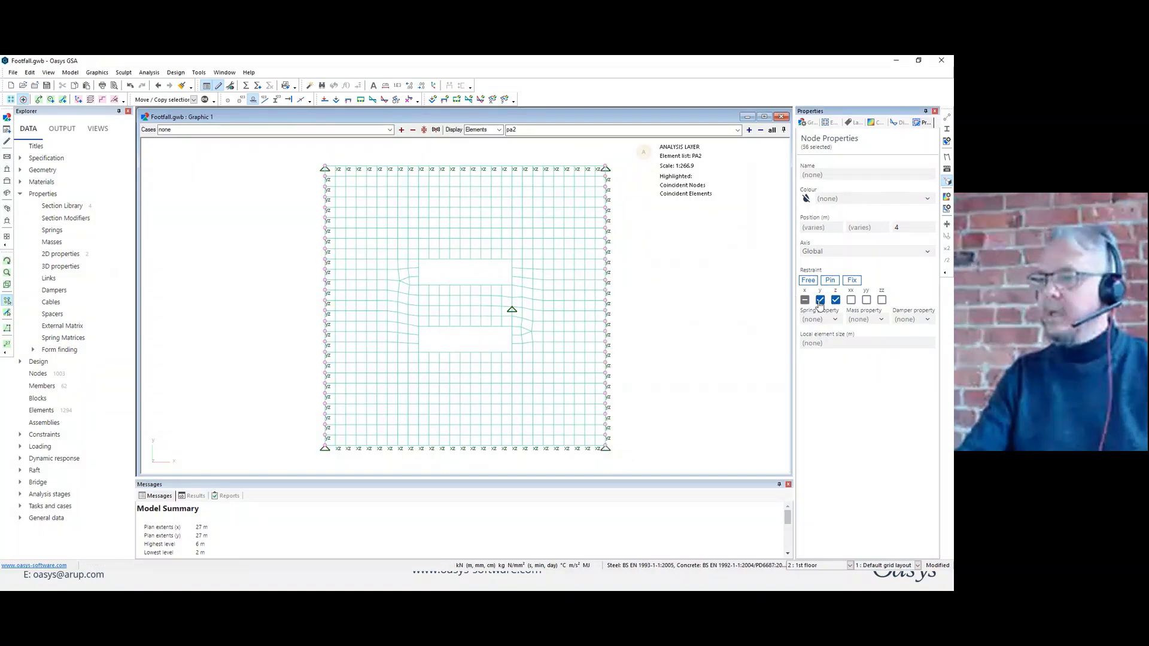
left_click(665, 370)
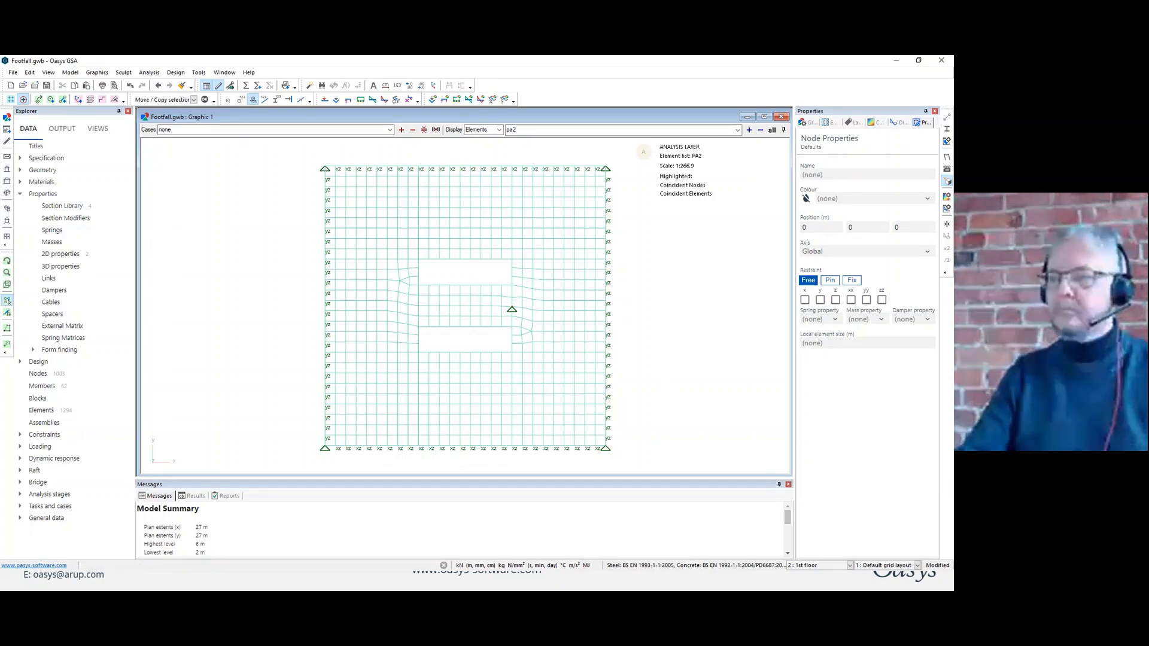
Return to a 3D view showing all elements and hide the support symbols and node labels.
left_click(7, 193)
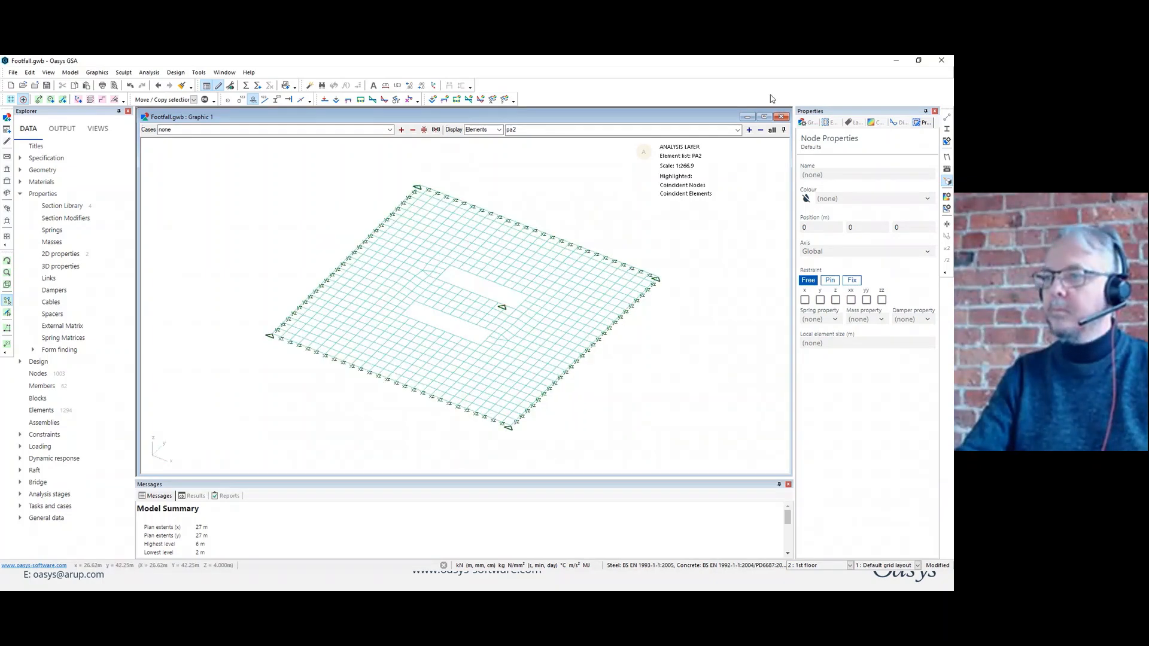
left_click(772, 130)
left_click(242, 99)
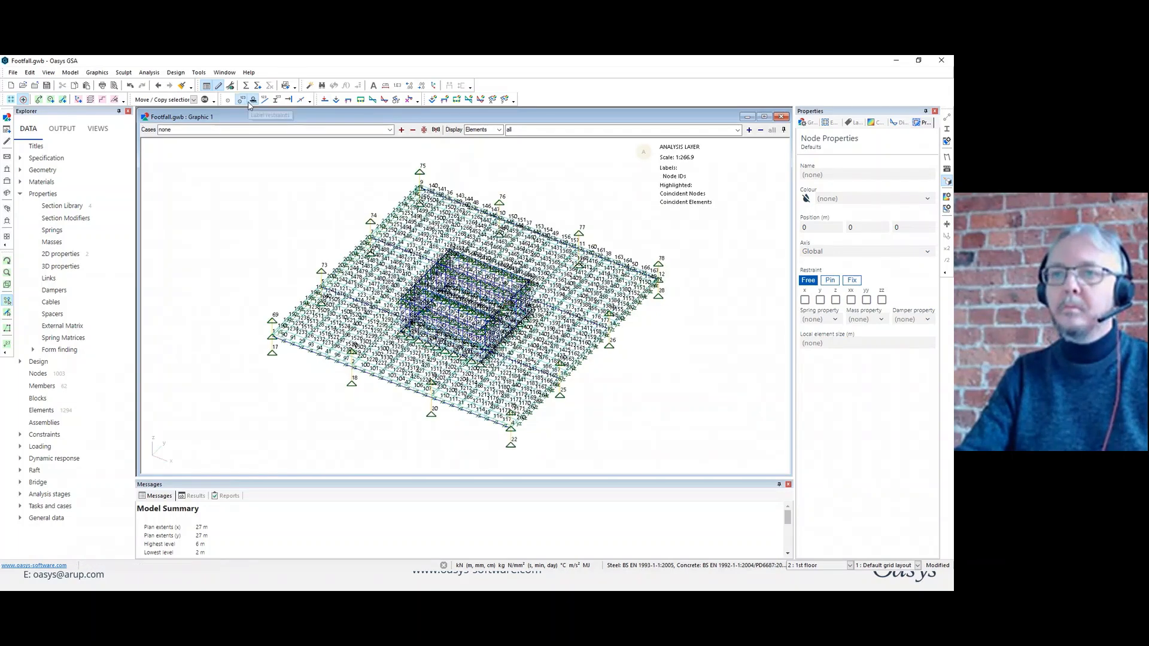
left_click(241, 99)
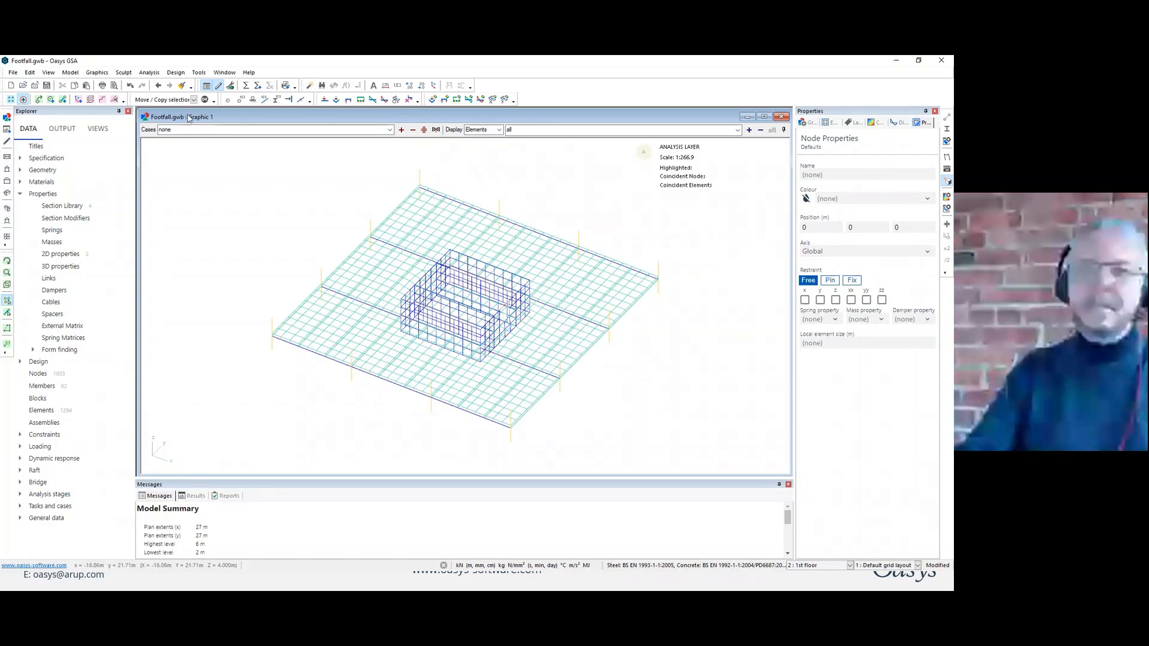
Start a new Modal dynamic analysis task with 20 modes and an upper frequency cut-off of 15 Hz.
left_click(258, 86)
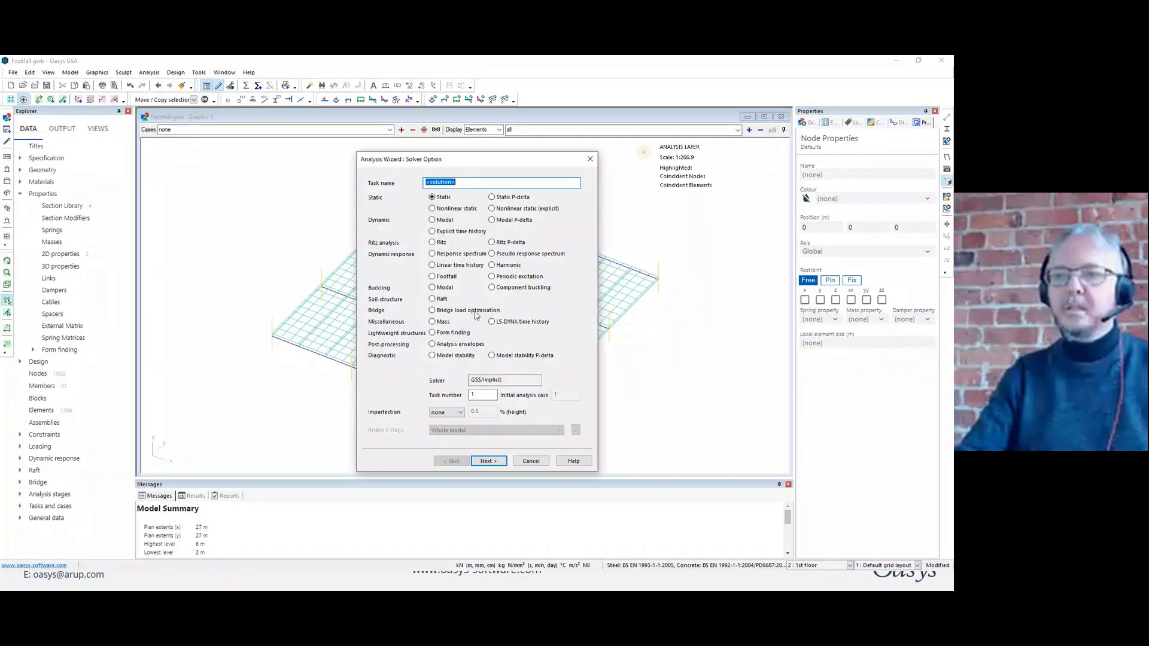
left_click(437, 221)
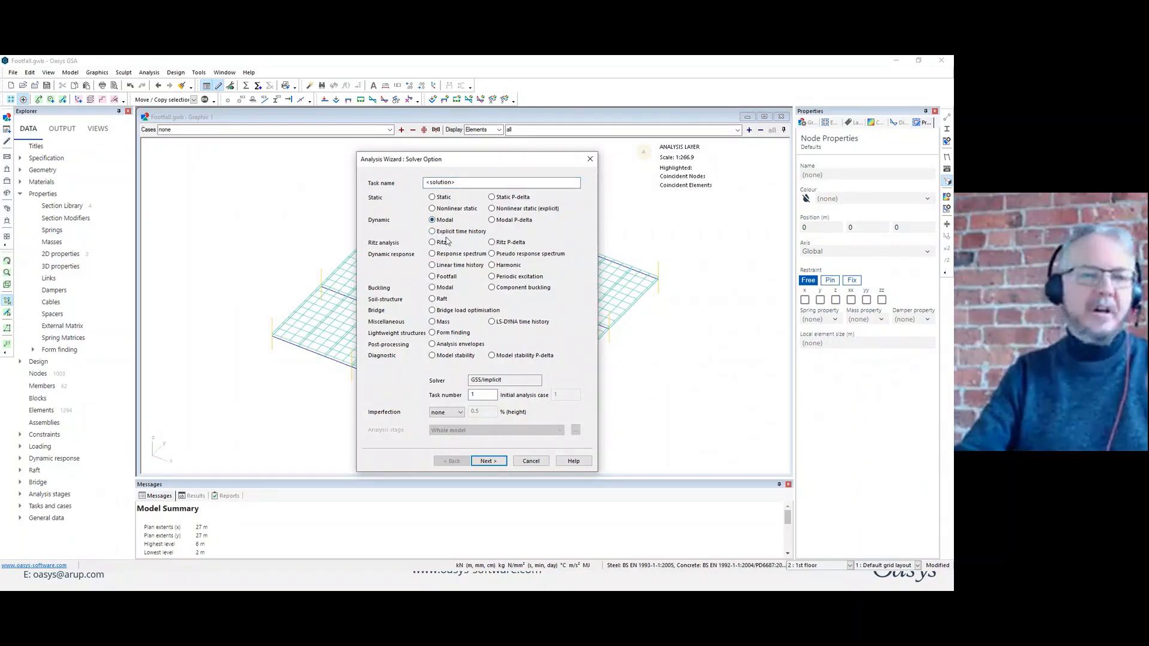
left_click(491, 462)
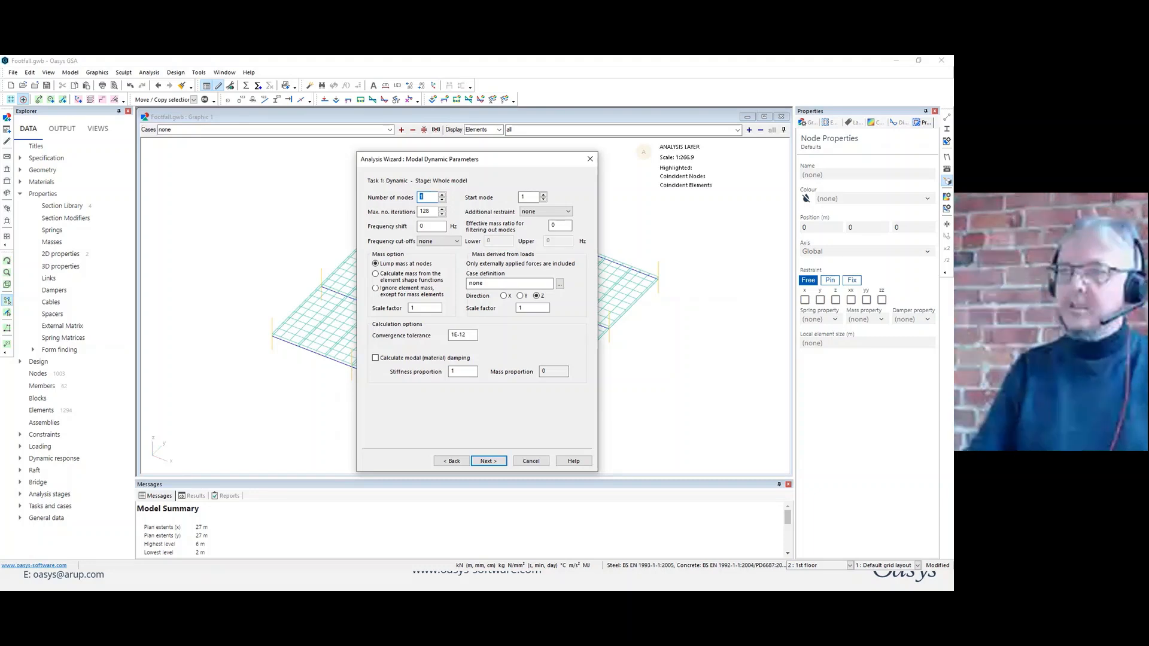
type("20")
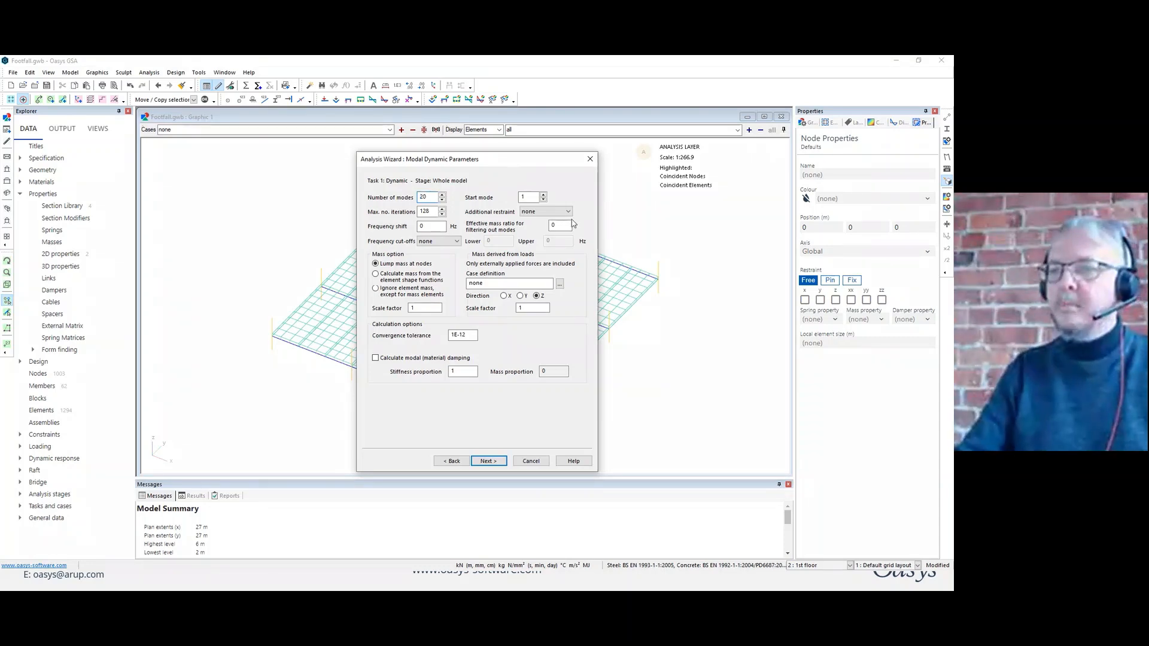
left_click(443, 241)
left_click(426, 256)
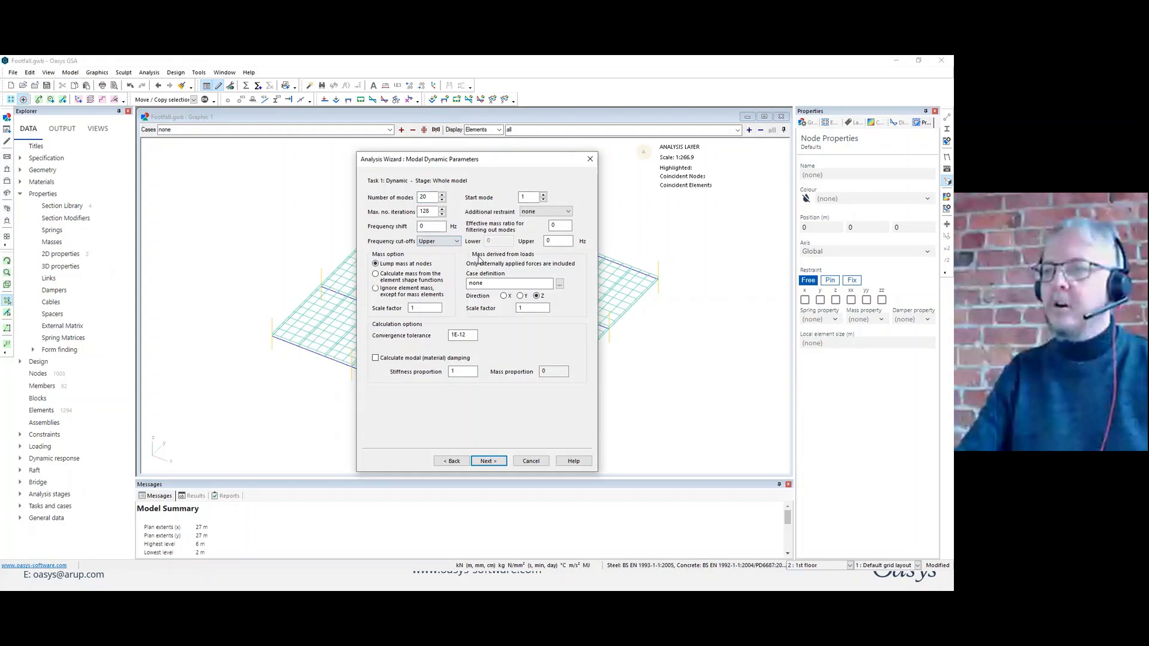
key("Tab")
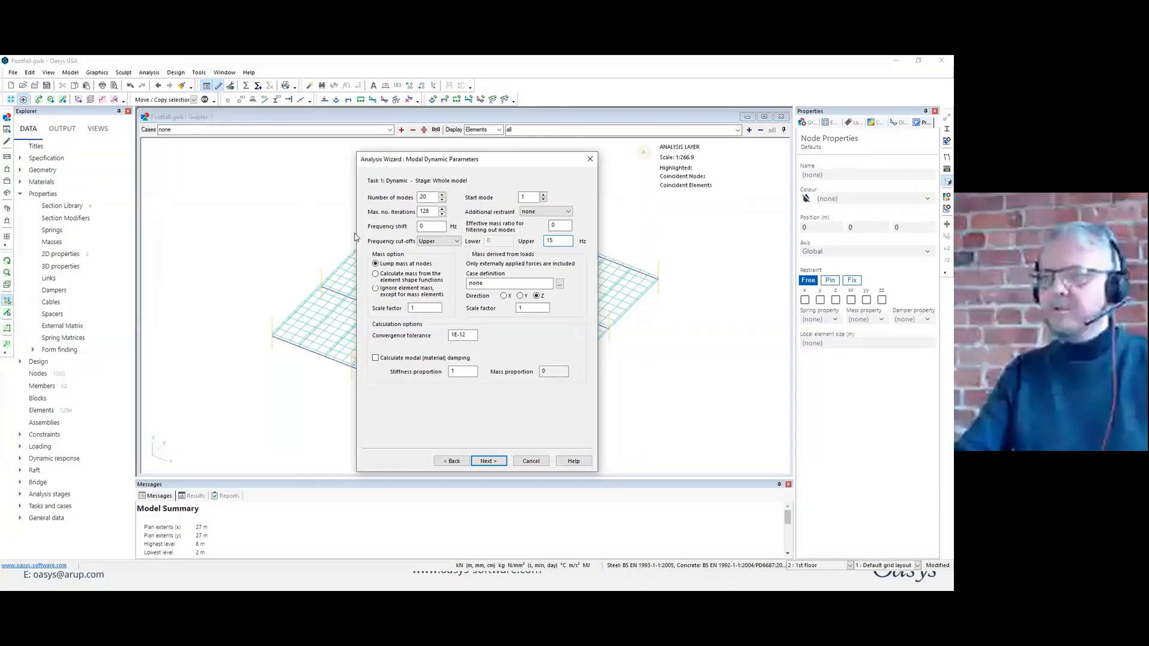
Define the additional mass derived from loads as the case combination L1 + 0.1L2.
left_click(561, 284)
left_click(428, 280)
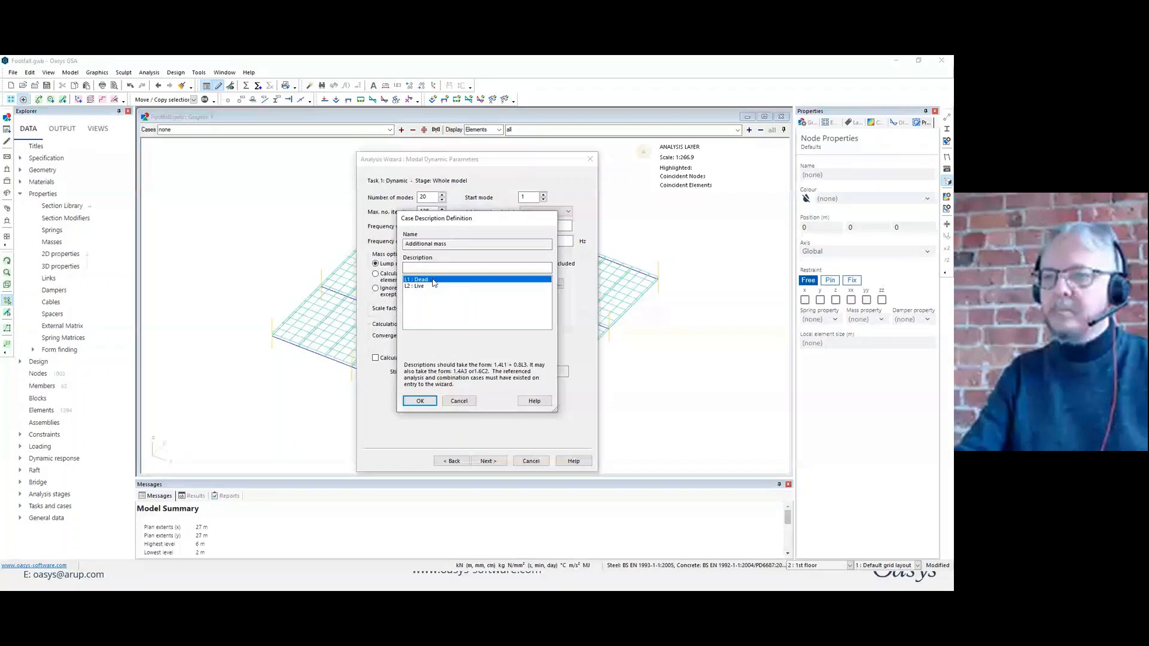
left_click(426, 286)
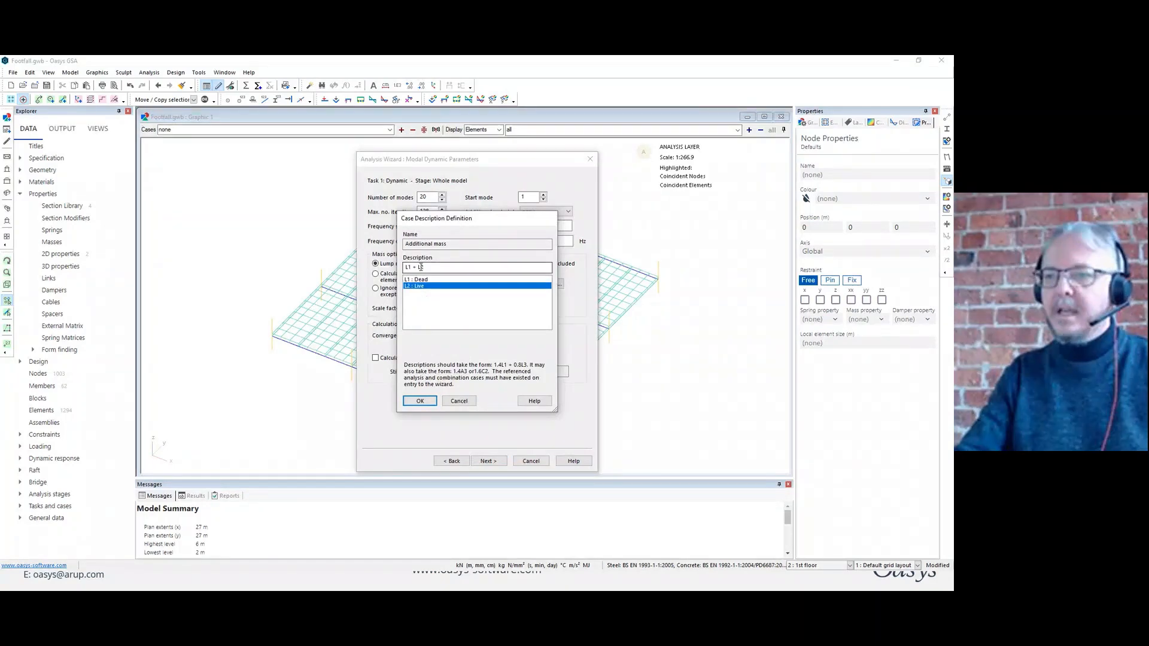
left_click(418, 267)
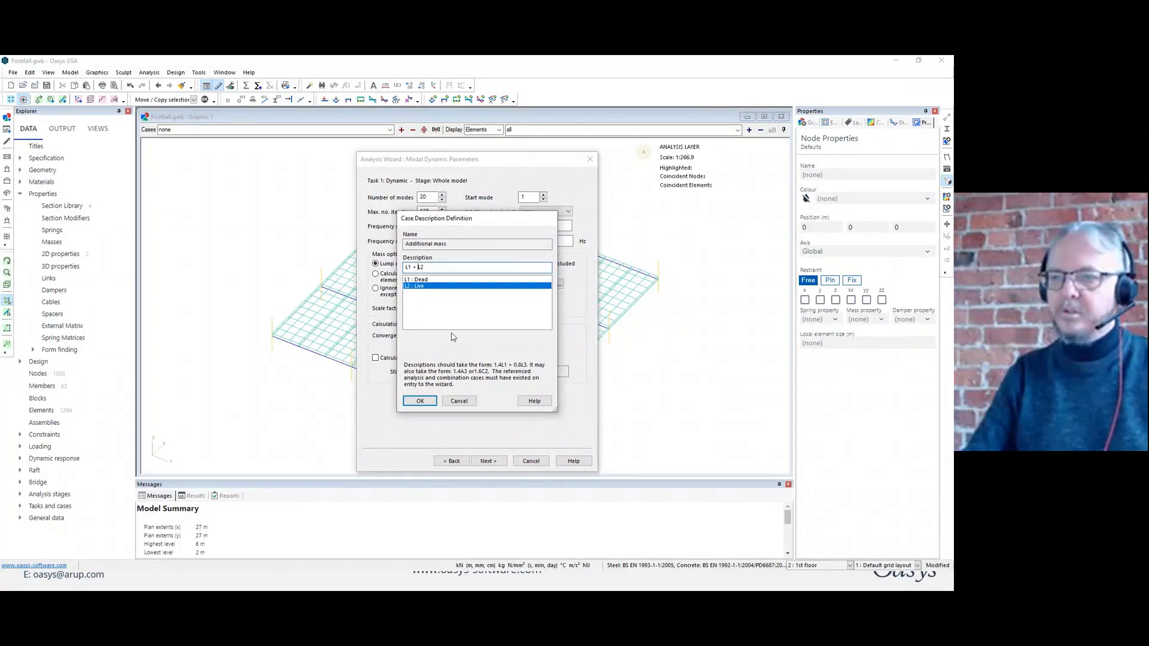
type("0.1")
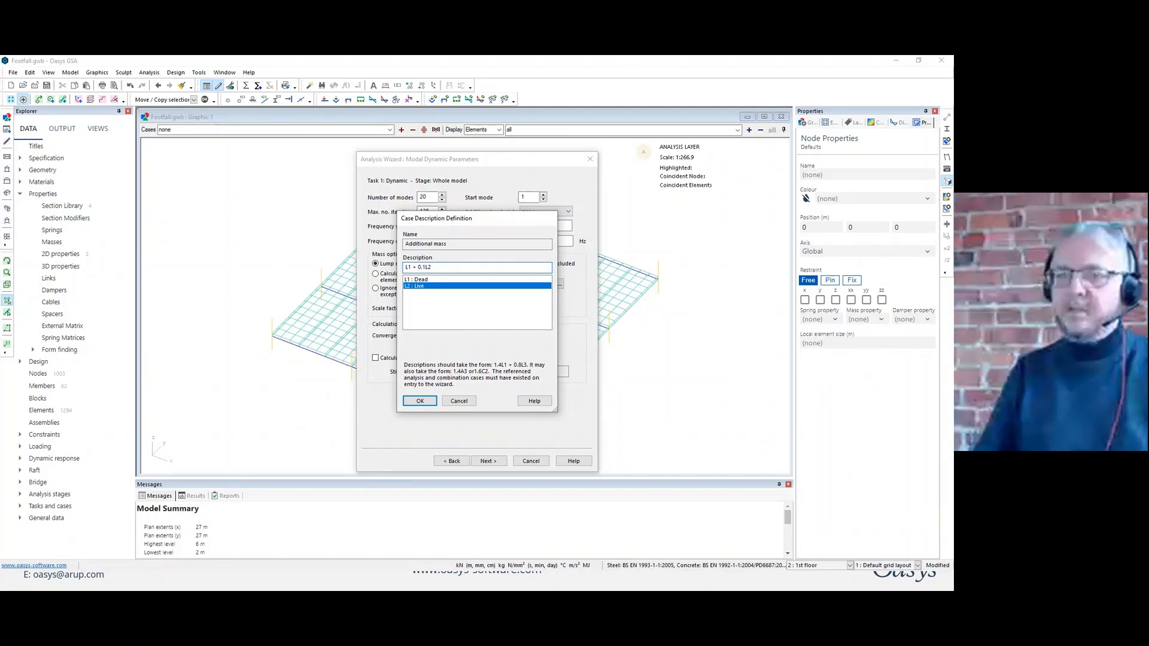
key("Return")
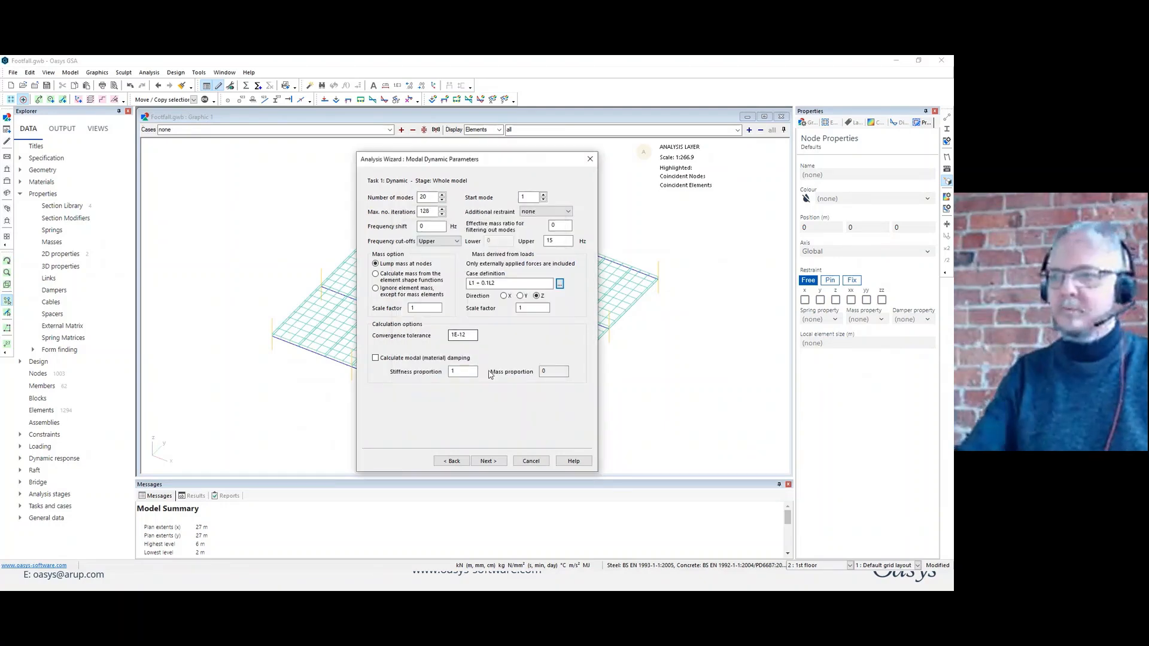
Finish the wizard to run the modal analysis, widen the analysis report to read it, and close it.
left_click(488, 460)
left_click(488, 461)
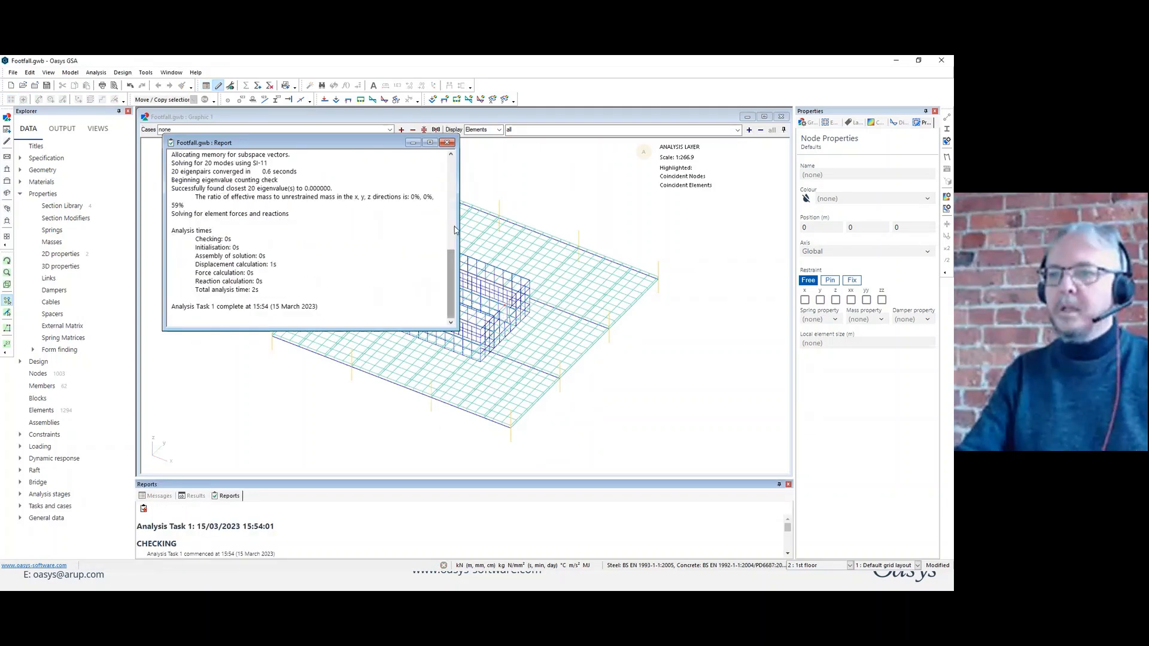
left_click_drag(459, 230, 521, 229)
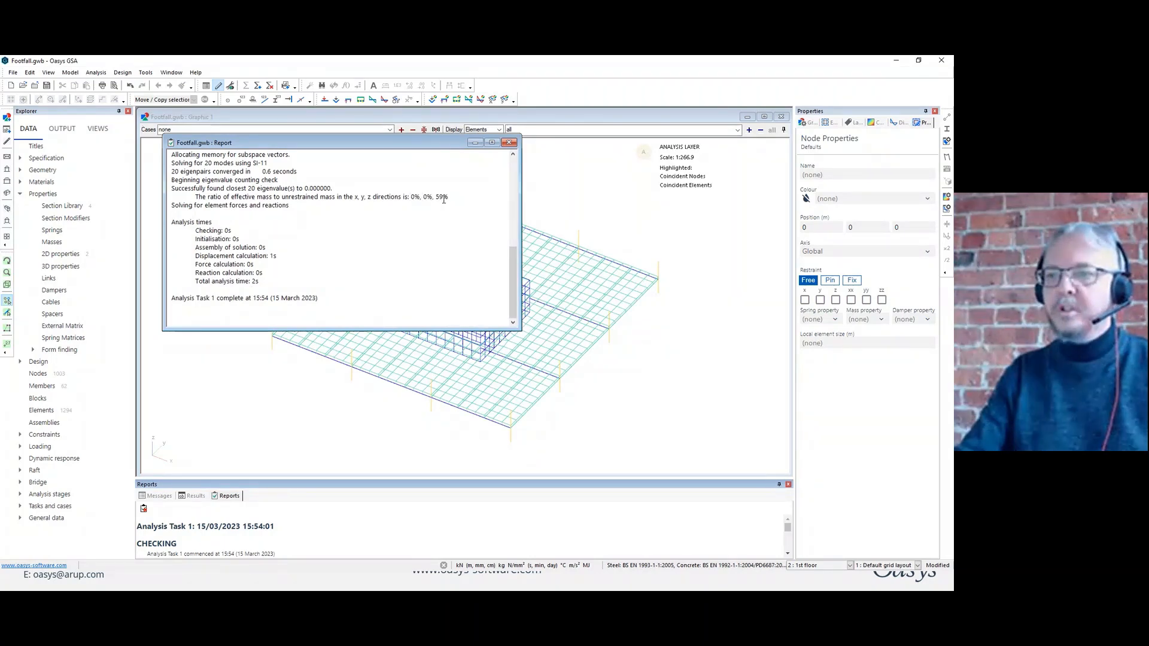
left_click(509, 143)
Display the deformed shape for analysis case A1, Dynamic Mode 1.
left_click(389, 130)
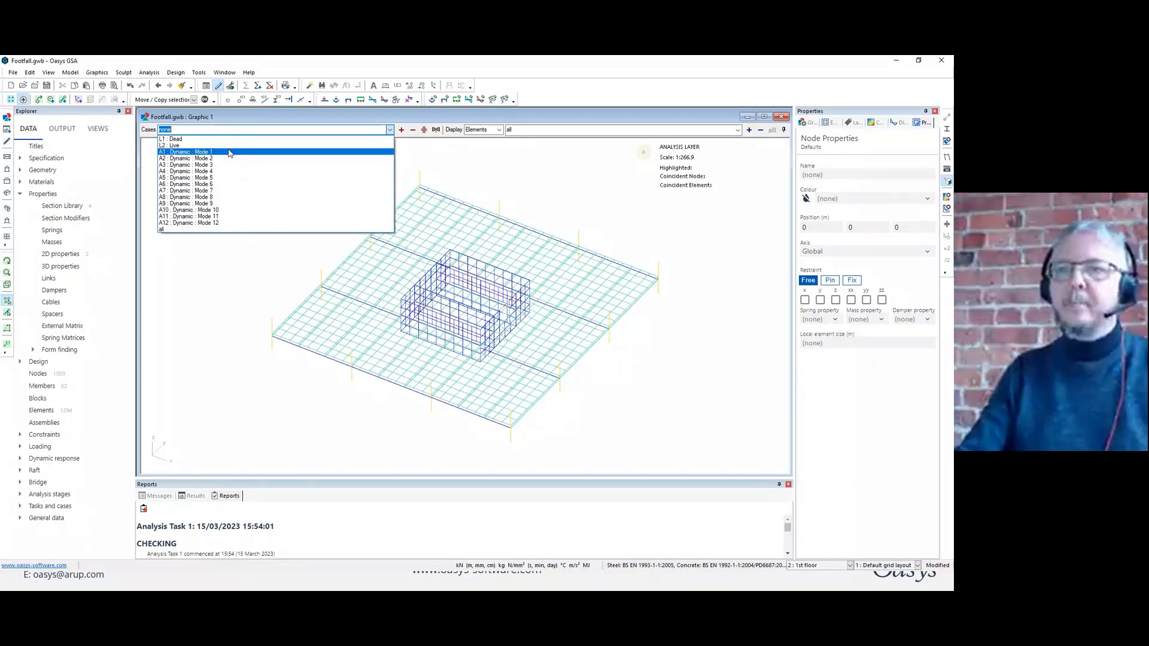
left_click(230, 153)
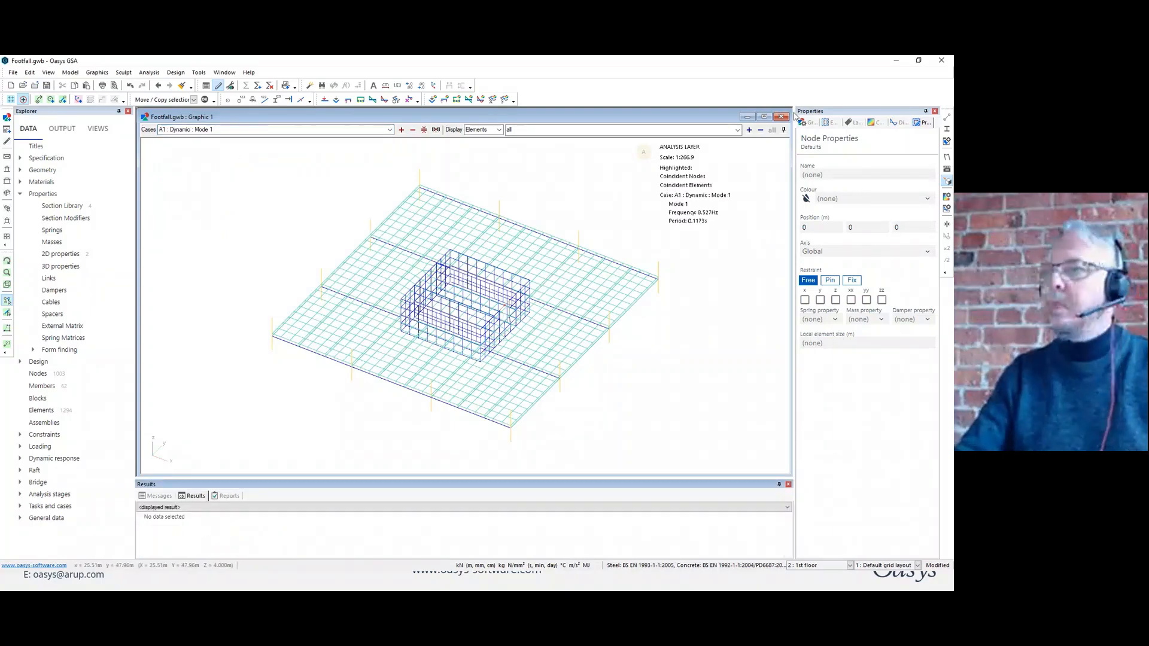
left_click(946, 157)
Contour the 2D displacement Resolved Translation, |U| on the floor model and show it for case A2, Dynamic Mode 2.
left_click(877, 122)
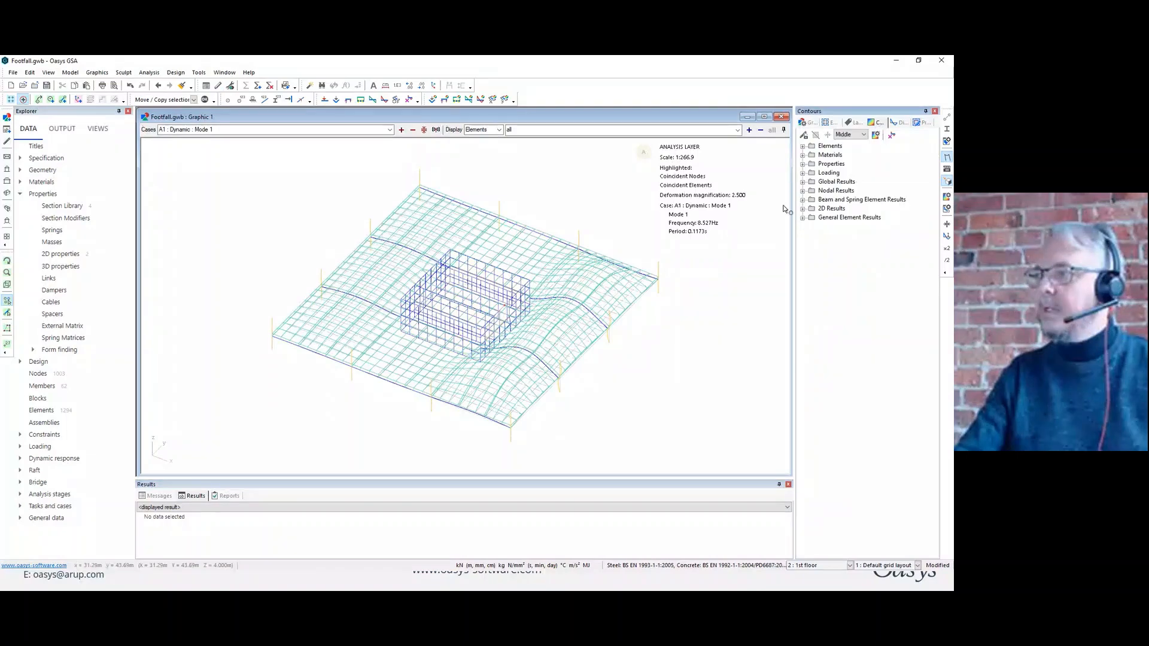
left_click(802, 209)
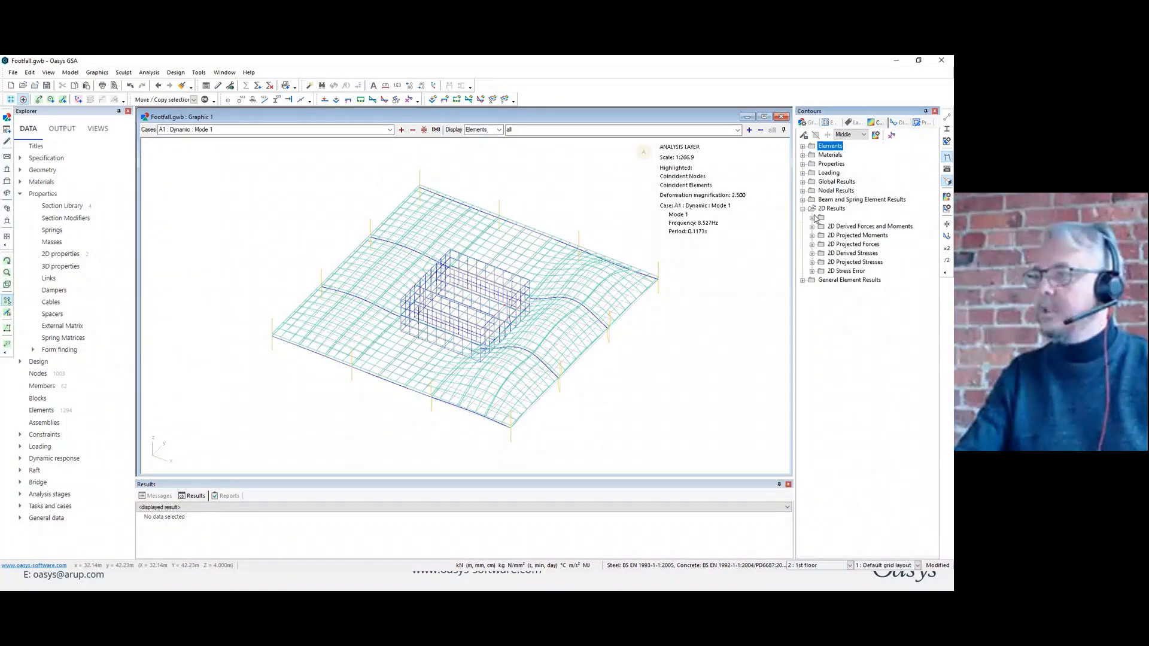
left_click(812, 218)
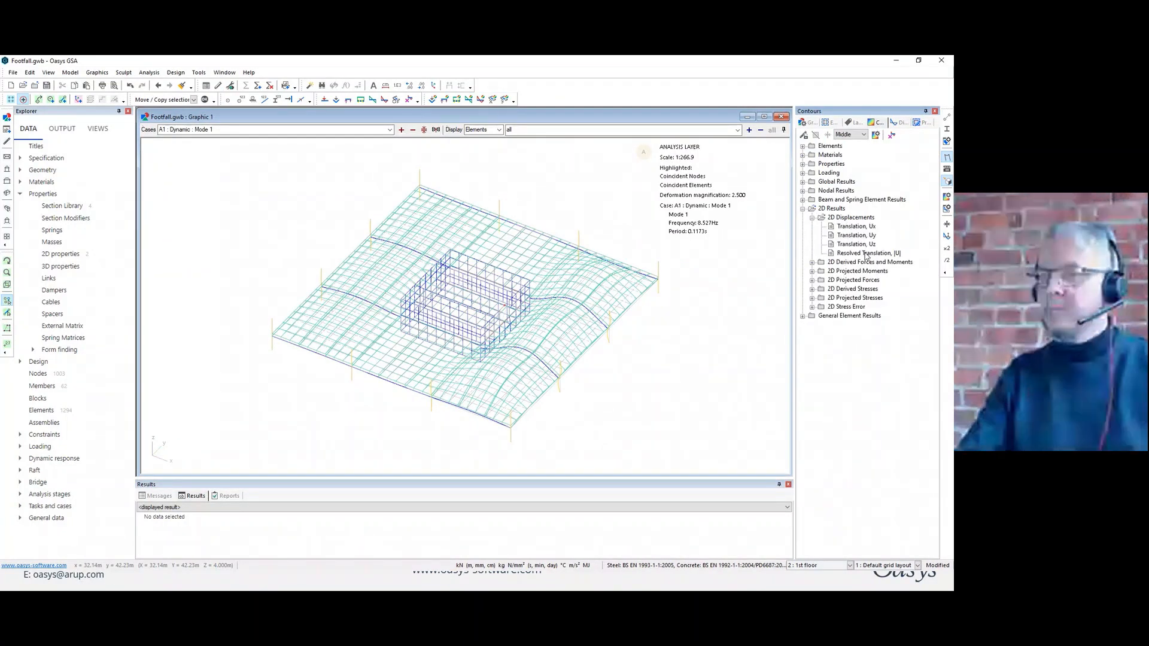
double_click(865, 254)
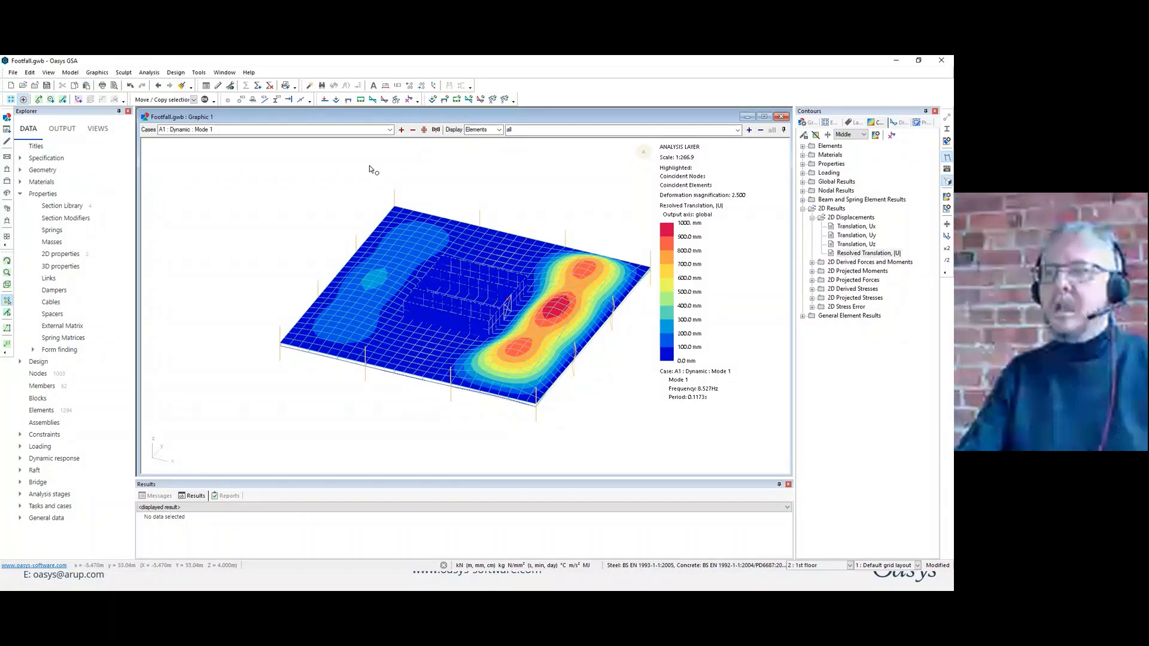
left_click(401, 130)
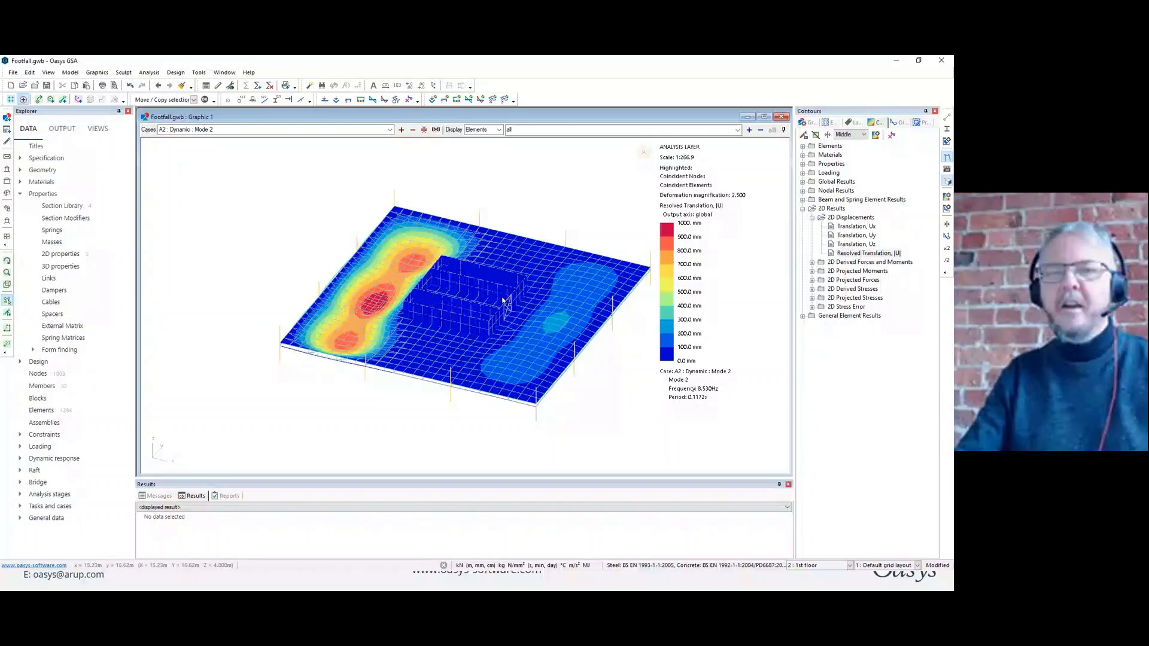
Open the Dynamic Summary from the global results output and review it alongside the Mode 2 contour plot around the core.
left_click(63, 130)
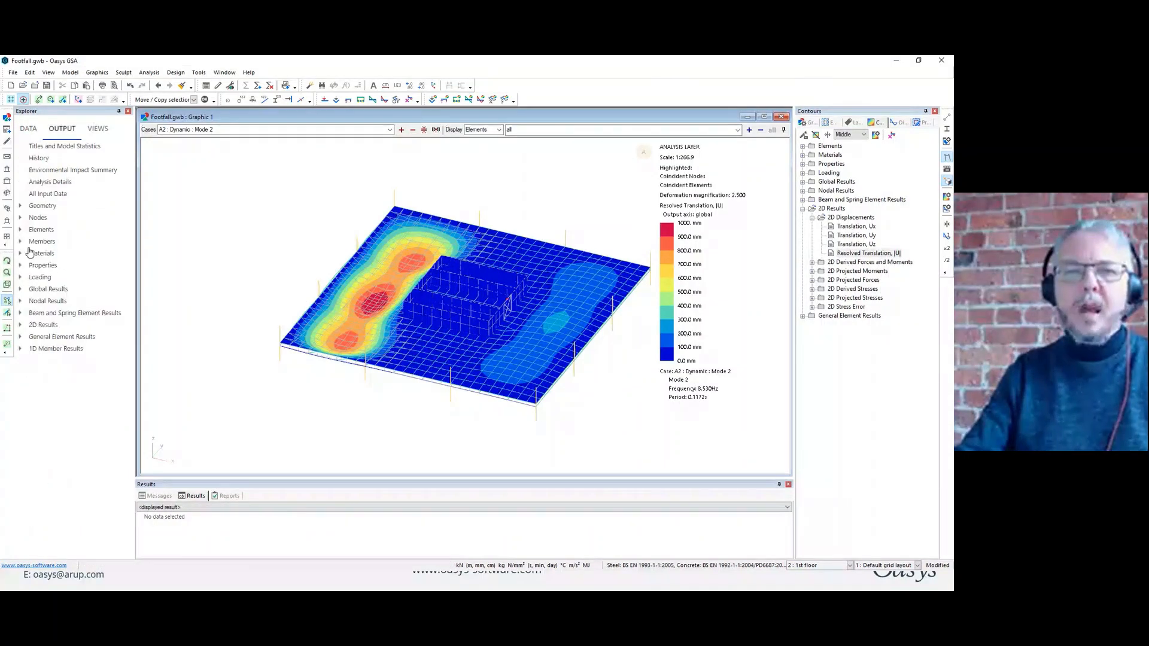
left_click(21, 290)
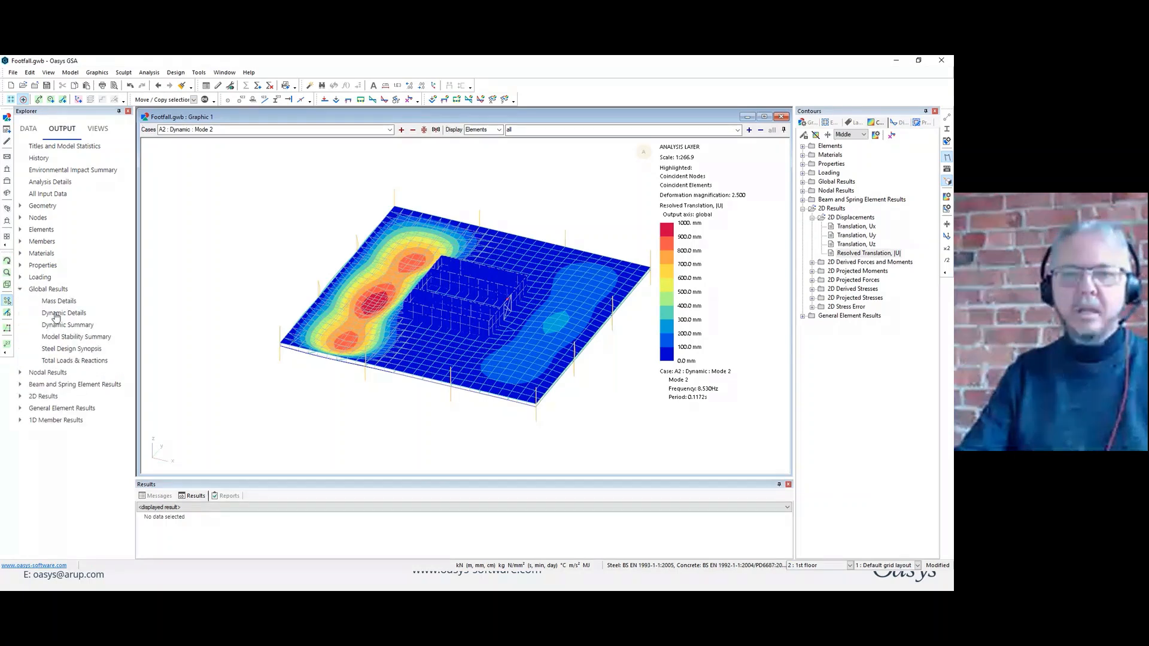
double_click(64, 326)
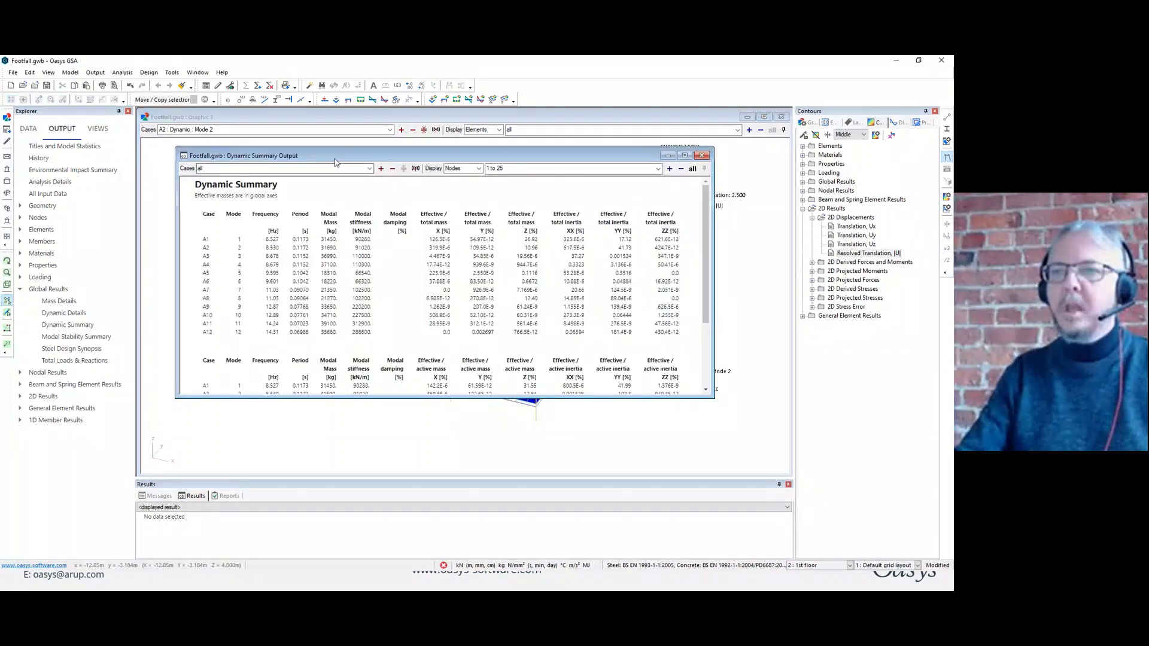
left_click_drag(335, 159, 316, 277)
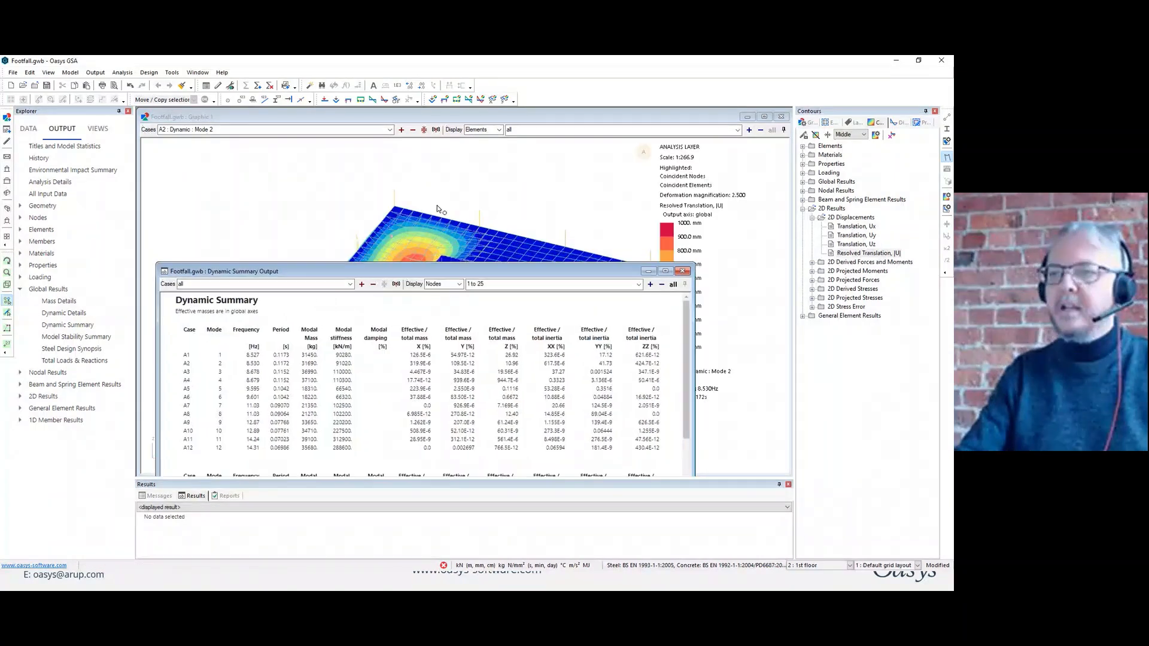
left_click(522, 150)
scroll(521, 329, "up", 3)
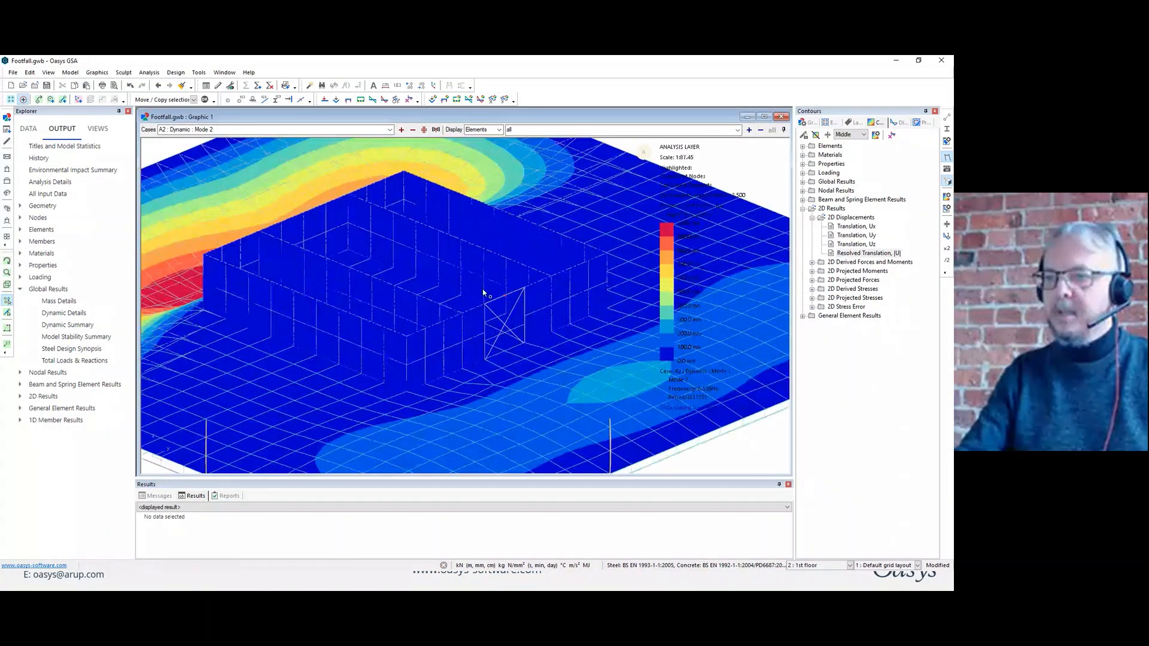
scroll(509, 324, "down", 1)
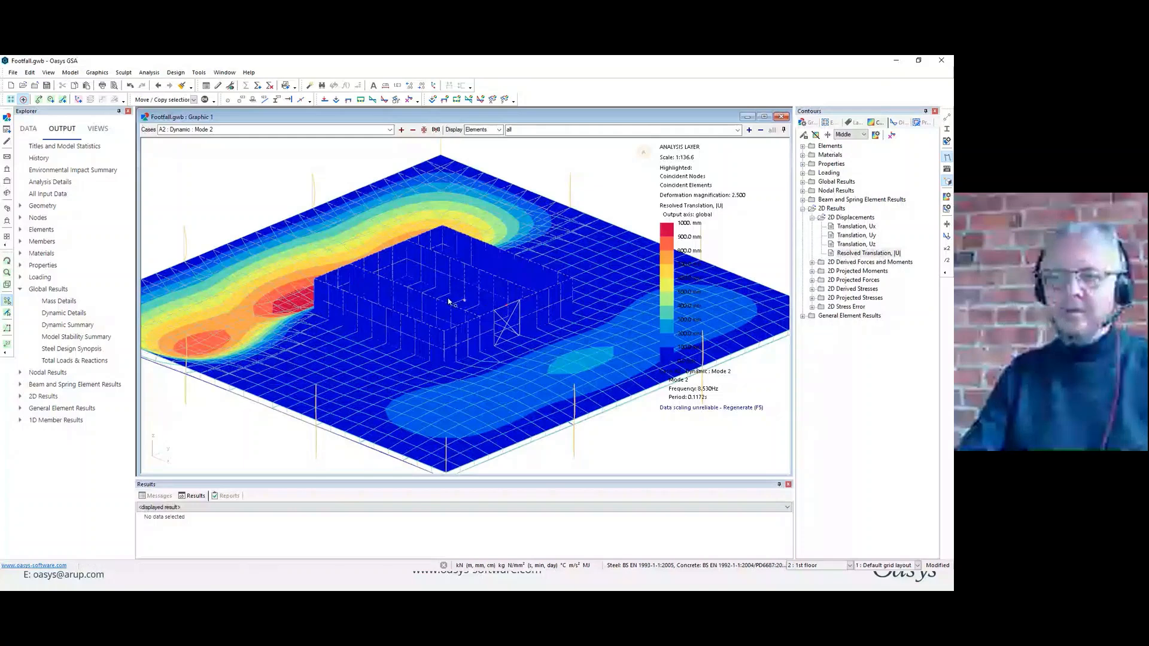
key("ctrl+Tab")
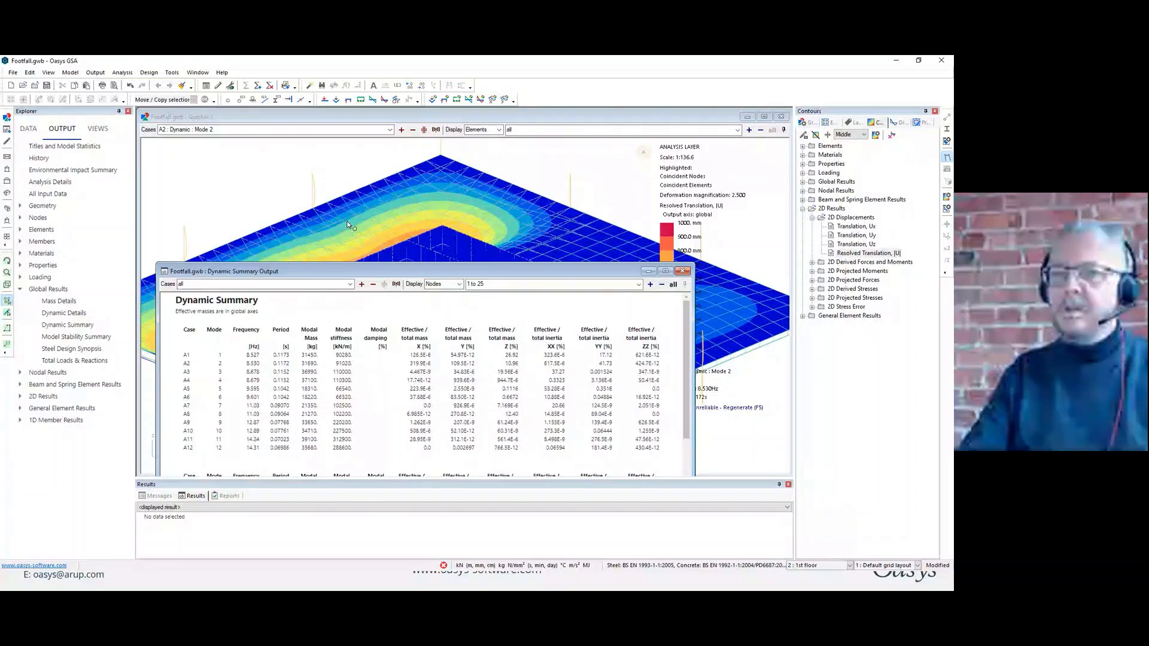
Step the contour plot through the dynamic modes up to case A12, Mode 12, and turn off the deformed shape.
left_click(411, 139)
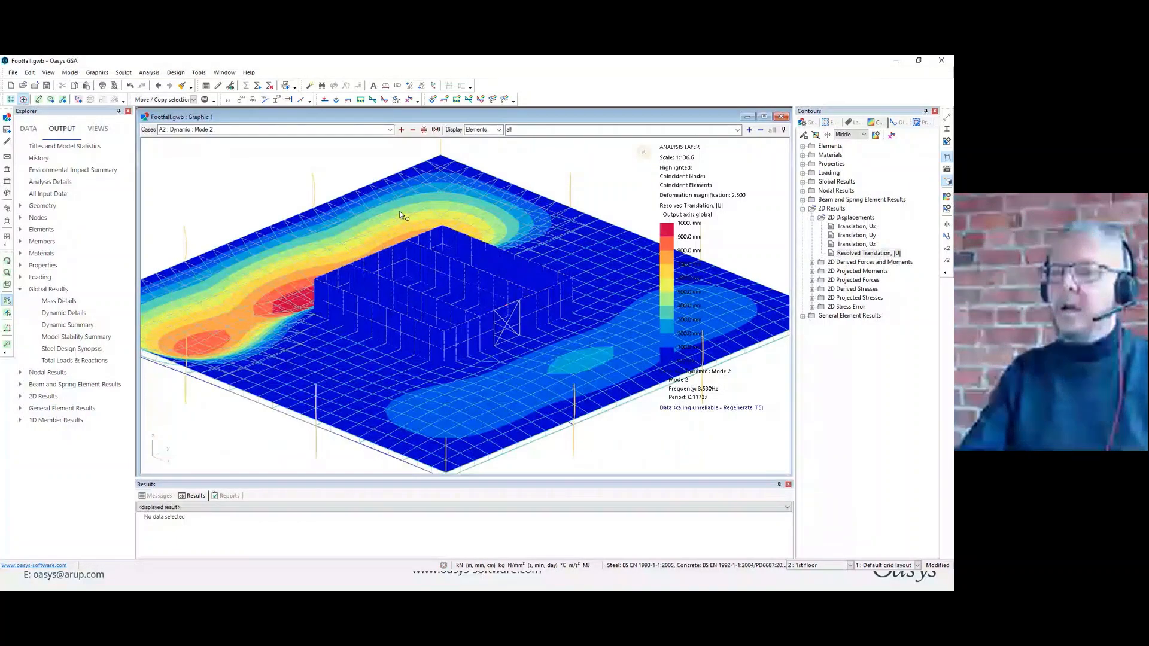
scroll(440, 254, "down", 3)
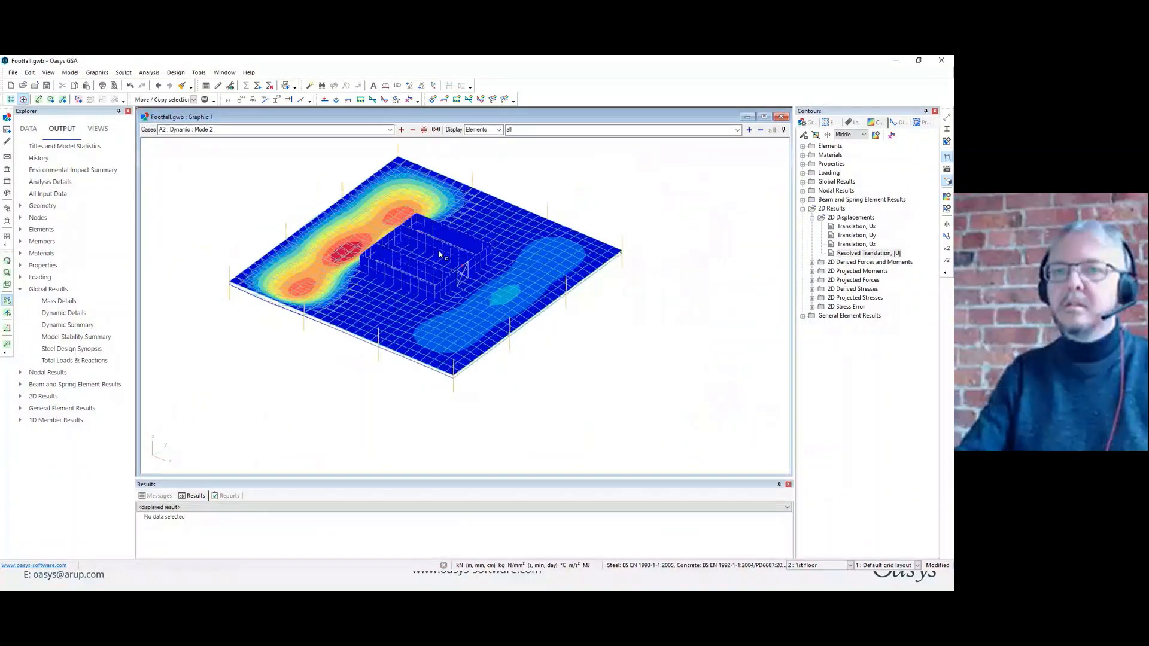
left_click(401, 130)
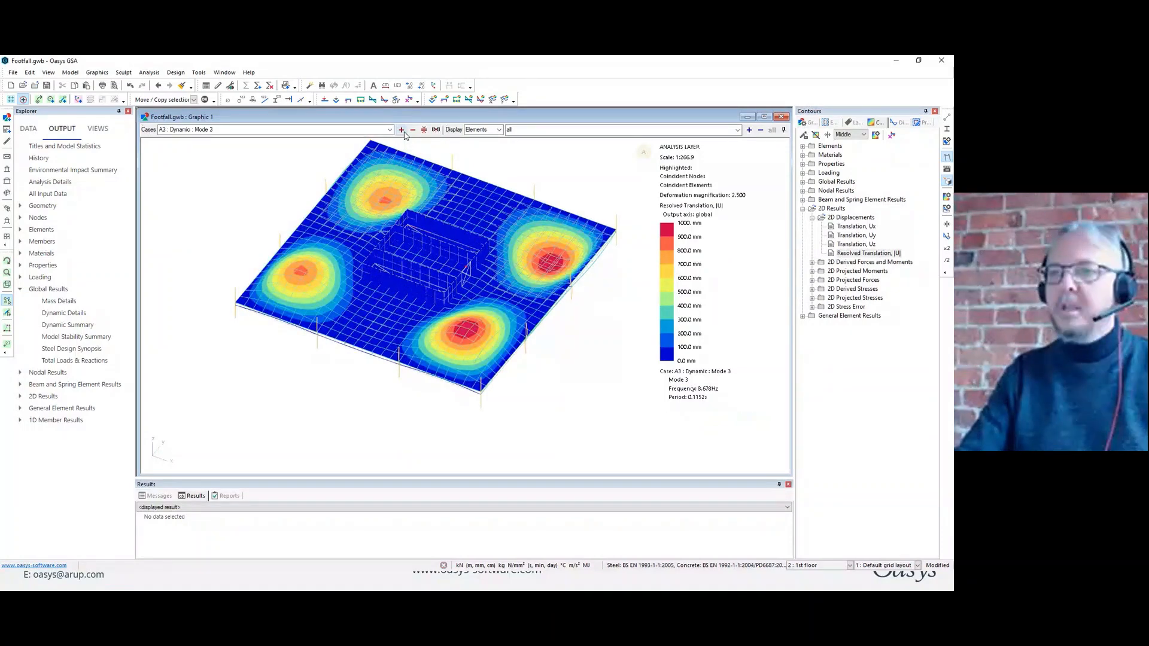
left_click(401, 130)
left_click(401, 130)
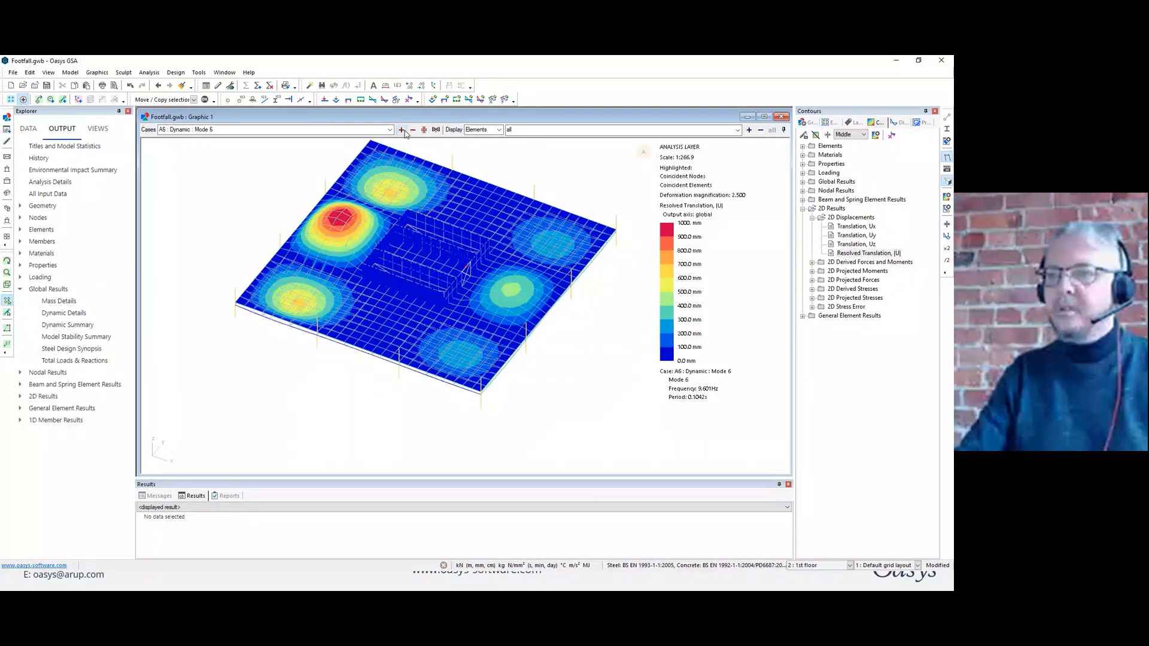
left_click(401, 130)
left_click(401, 129)
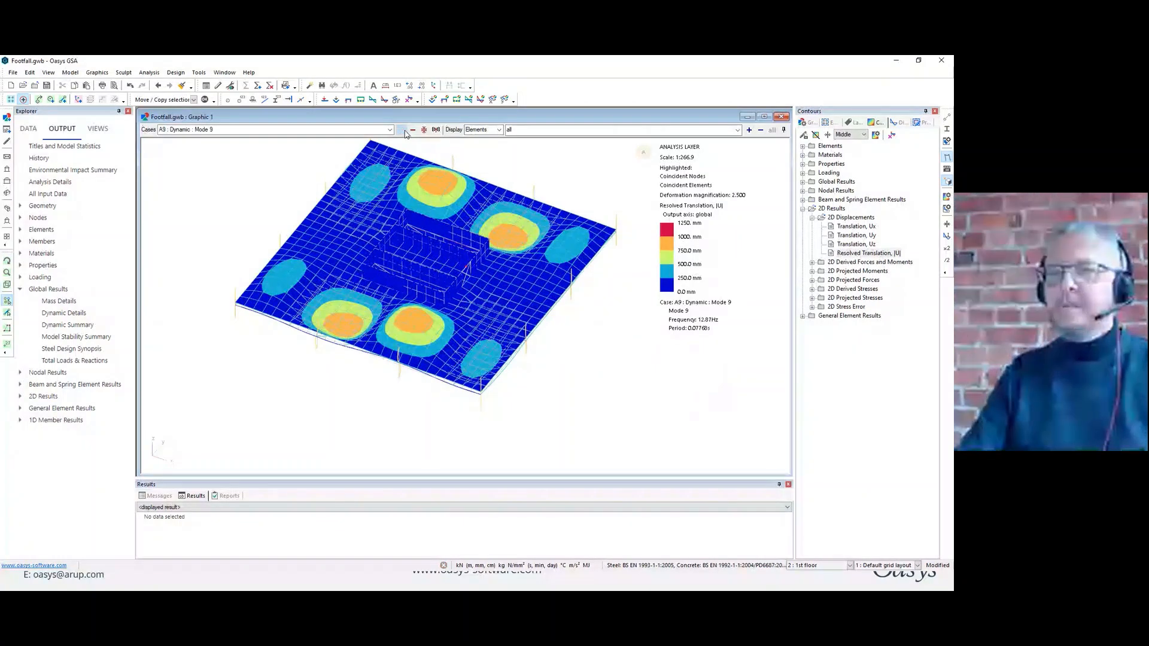
left_click(401, 130)
left_click(401, 130)
left_click(402, 129)
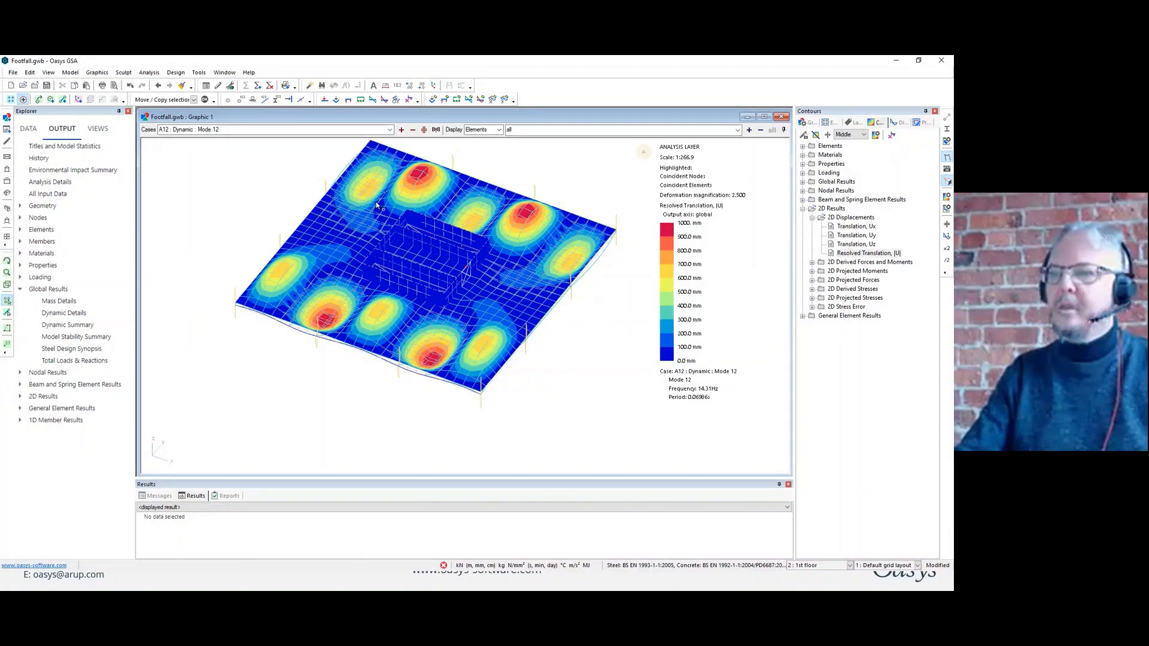
left_click(947, 158)
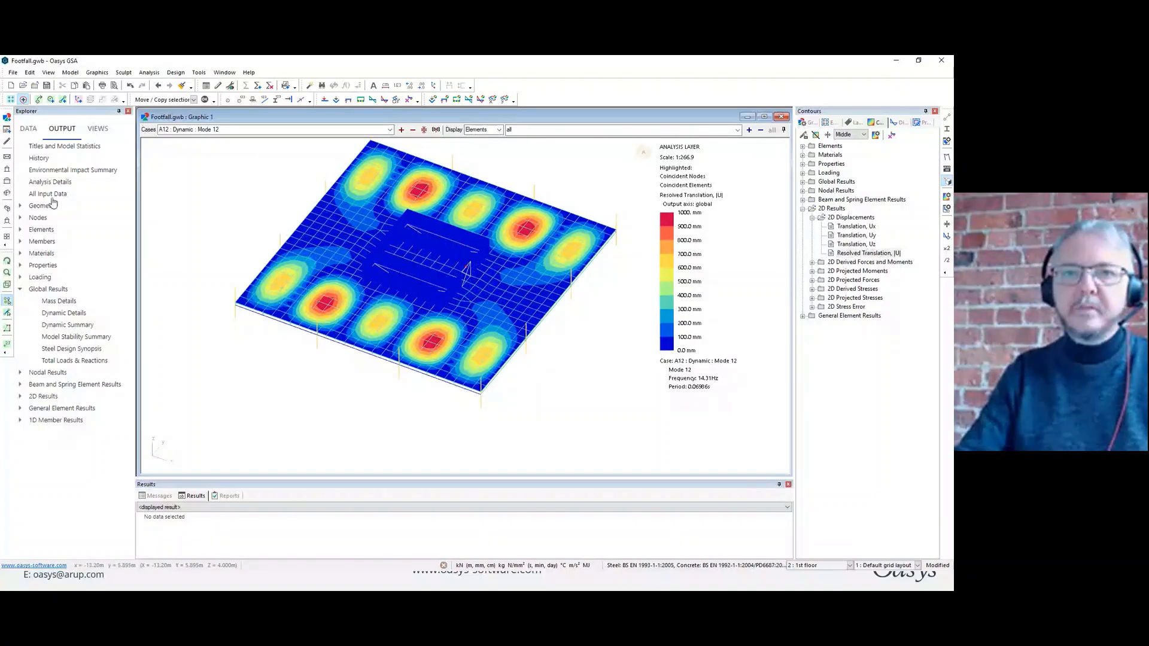
Create Combination case 1 as an envelope of analysis cases A1 to A12.
left_click(28, 128)
left_click(20, 506)
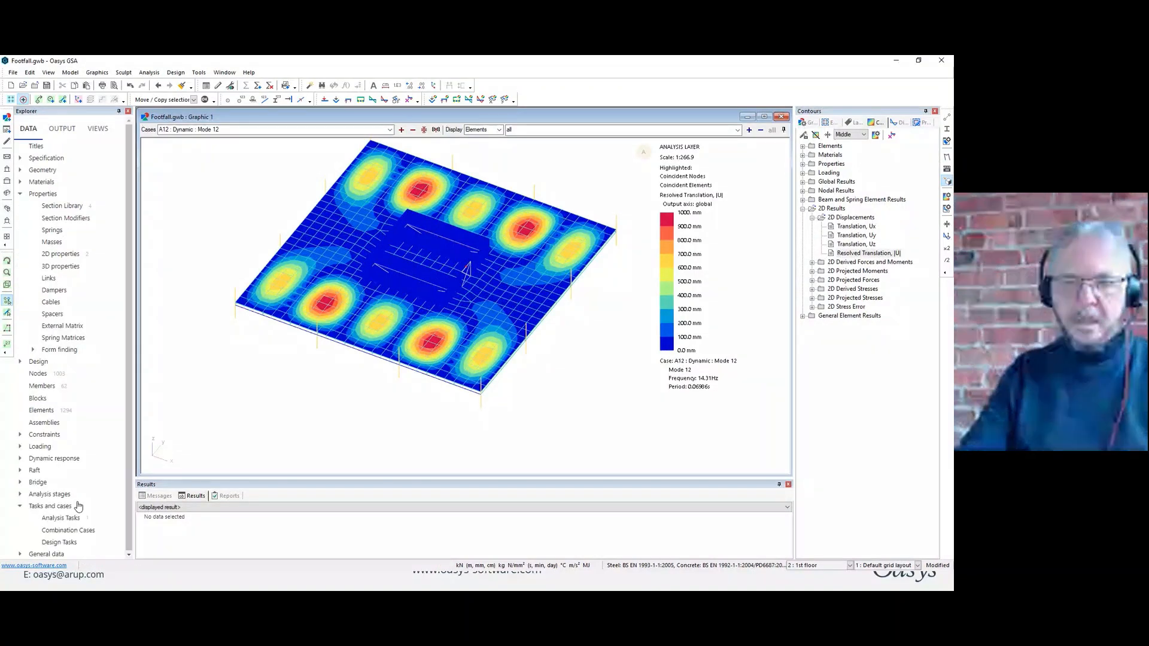
double_click(89, 530)
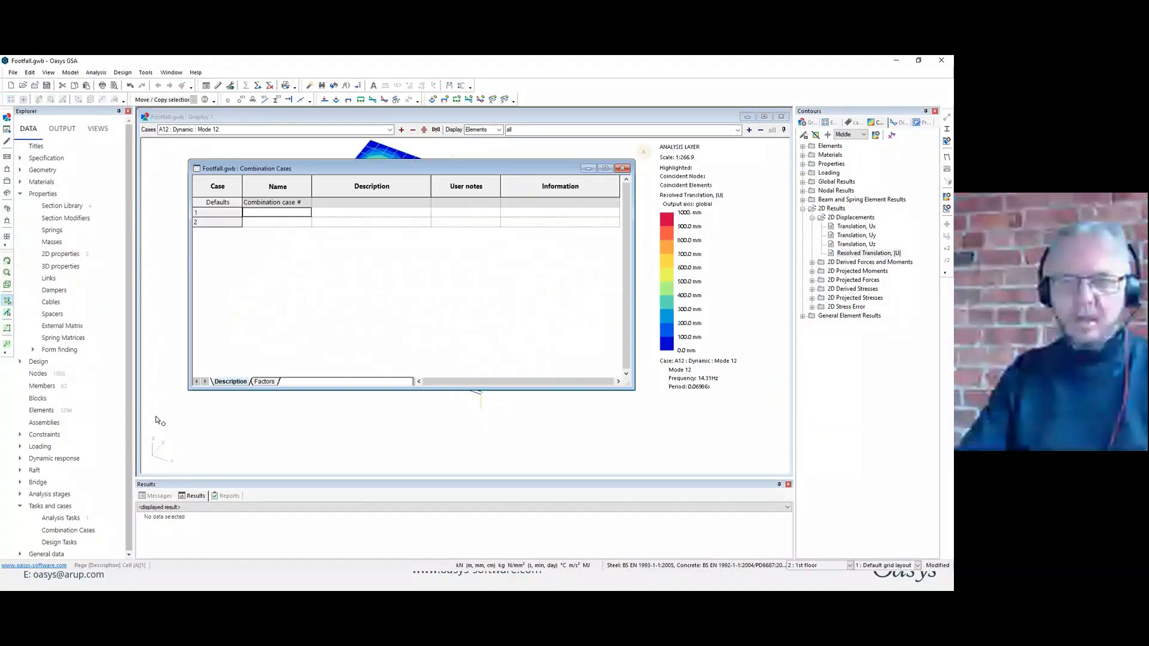
double_click(278, 214)
left_click(459, 281)
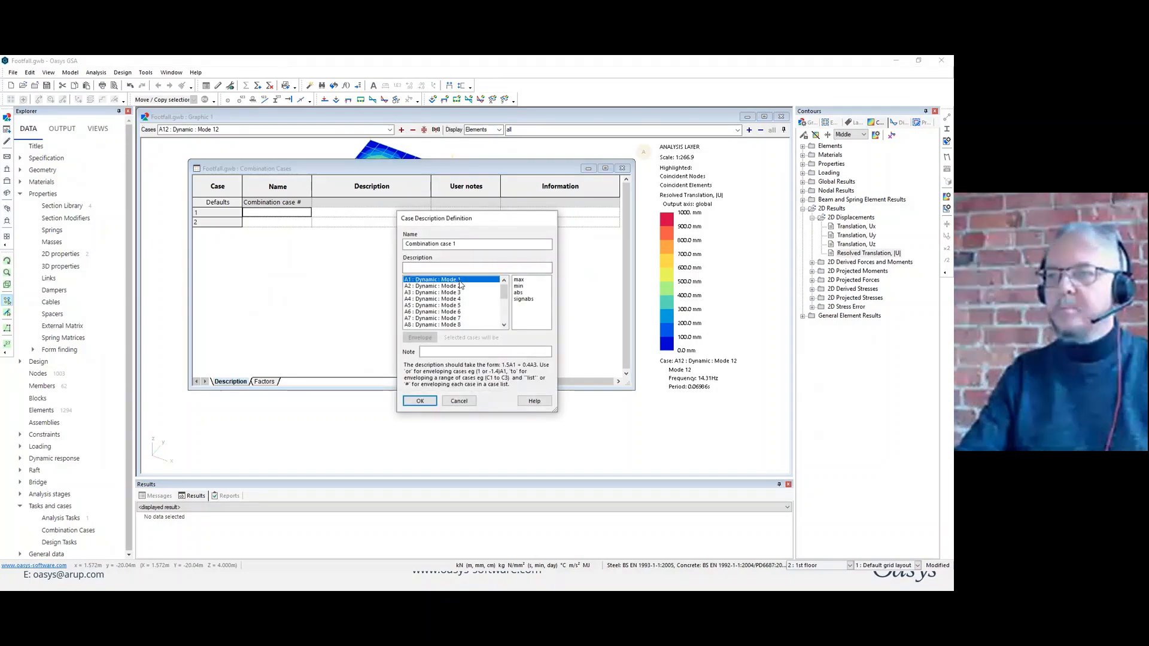
left_click_drag(502, 293, 501, 303)
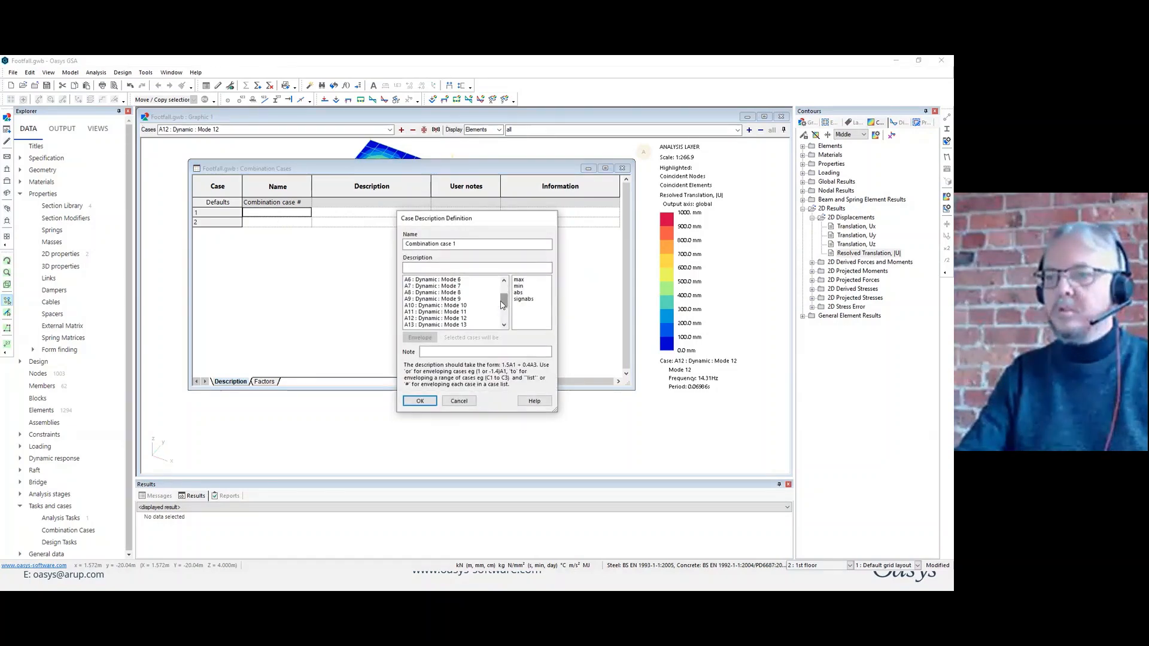
left_click(445, 318, "shift")
left_click(420, 338)
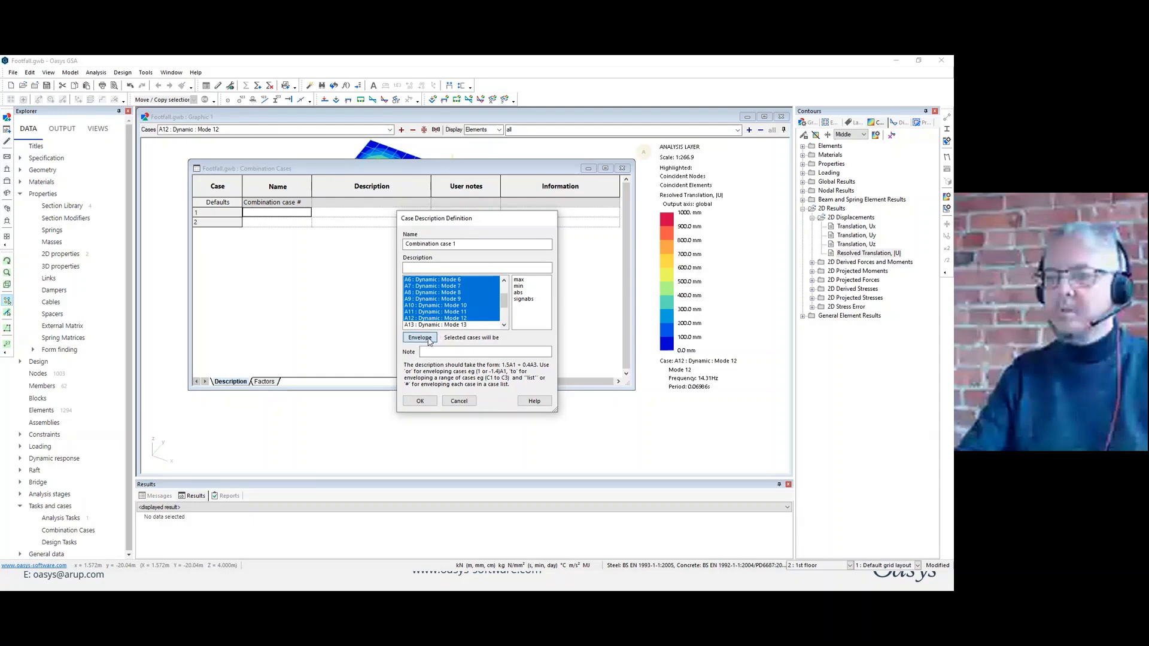
left_click(420, 404)
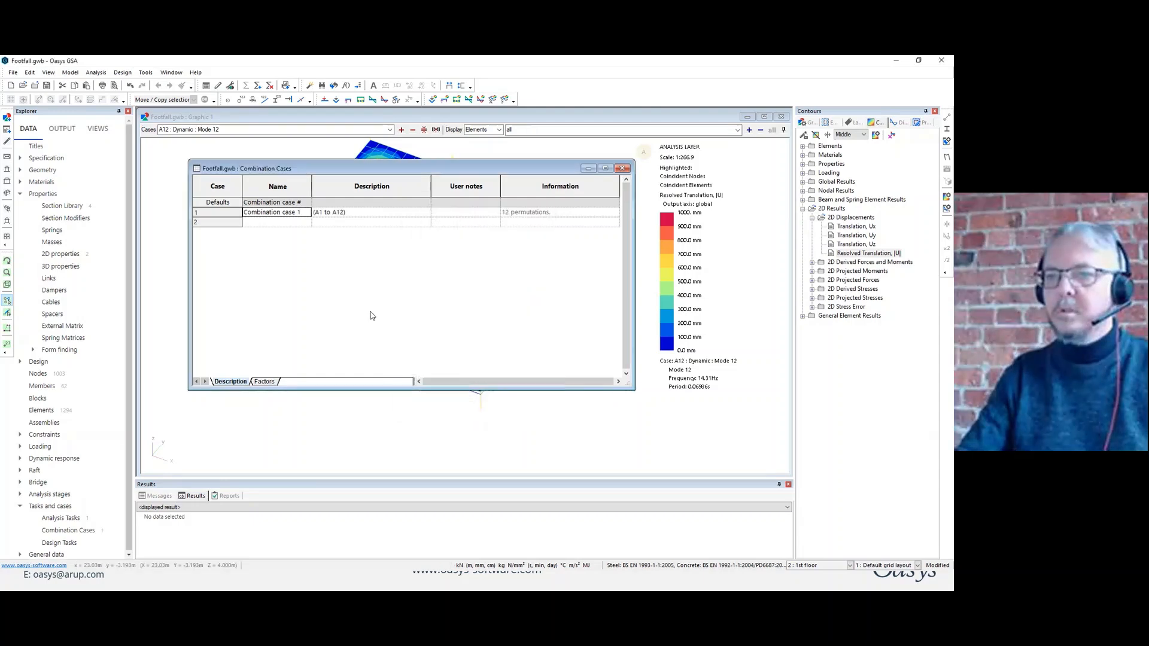
Display case C1, Combination case 1, in the contour plot of the floor.
left_click(324, 117)
left_click(341, 129)
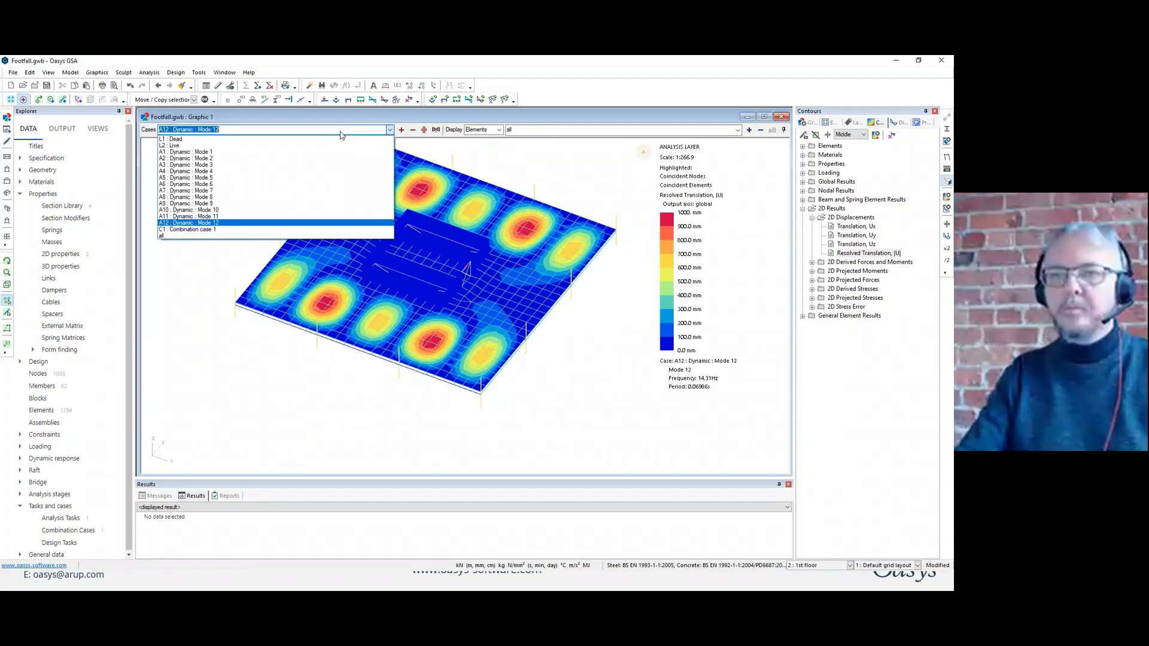
left_click(245, 229)
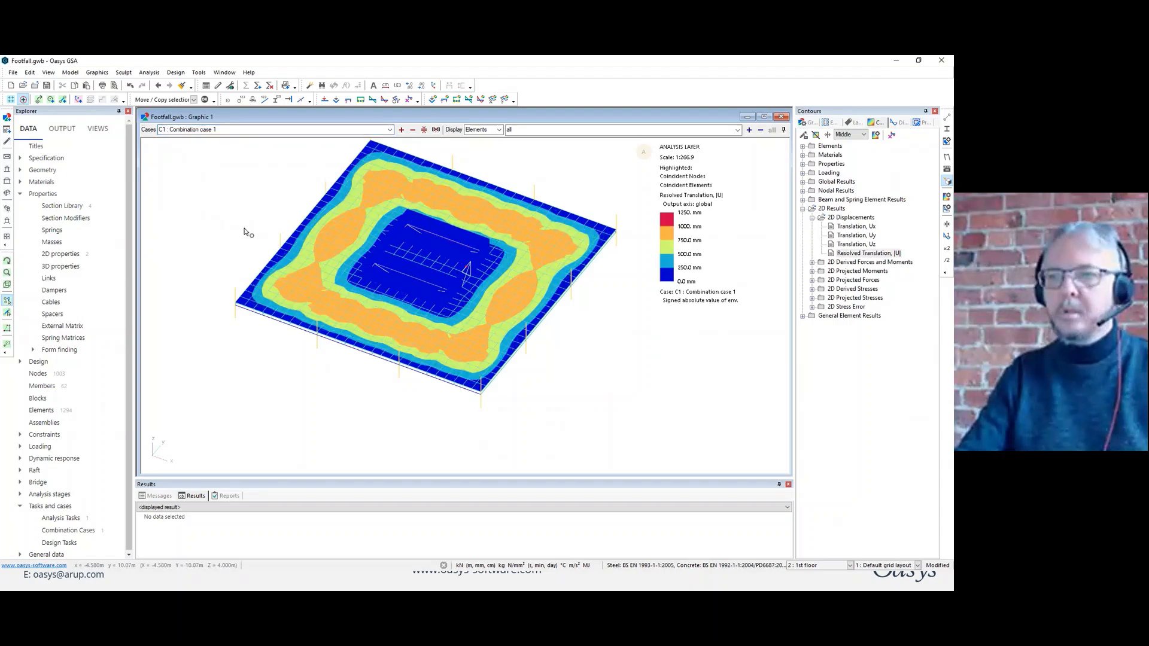
Switch the contour settings to specified values and set the highest contour, number 7, to 1000 mm.
left_click(877, 134)
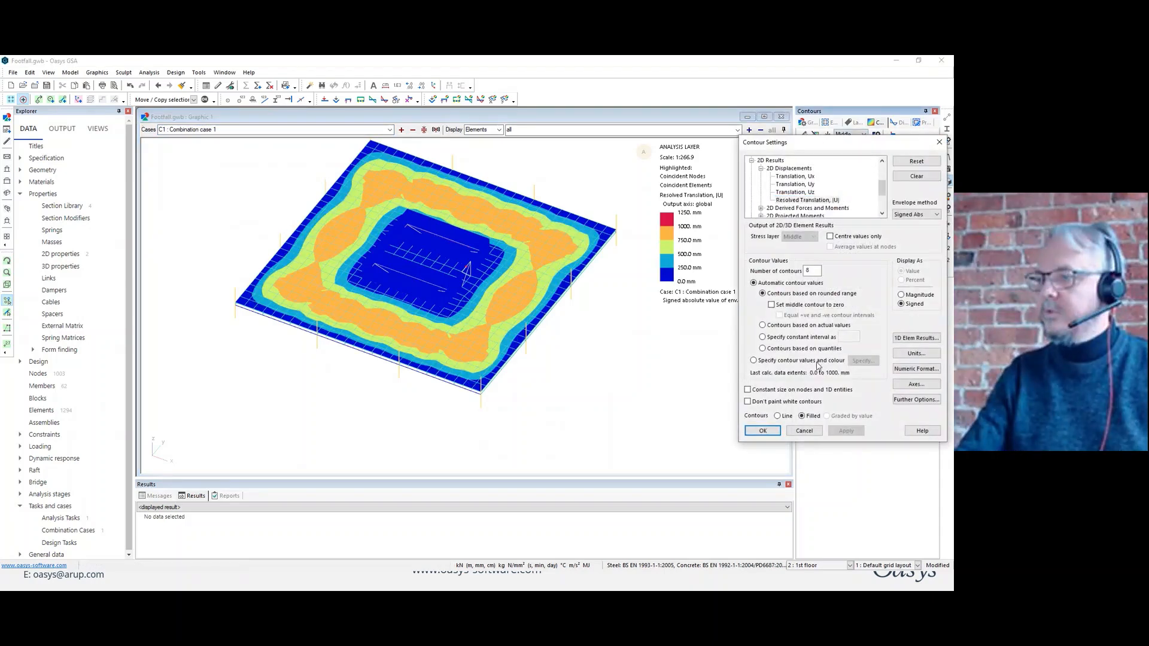
left_click(815, 361)
left_click(862, 360)
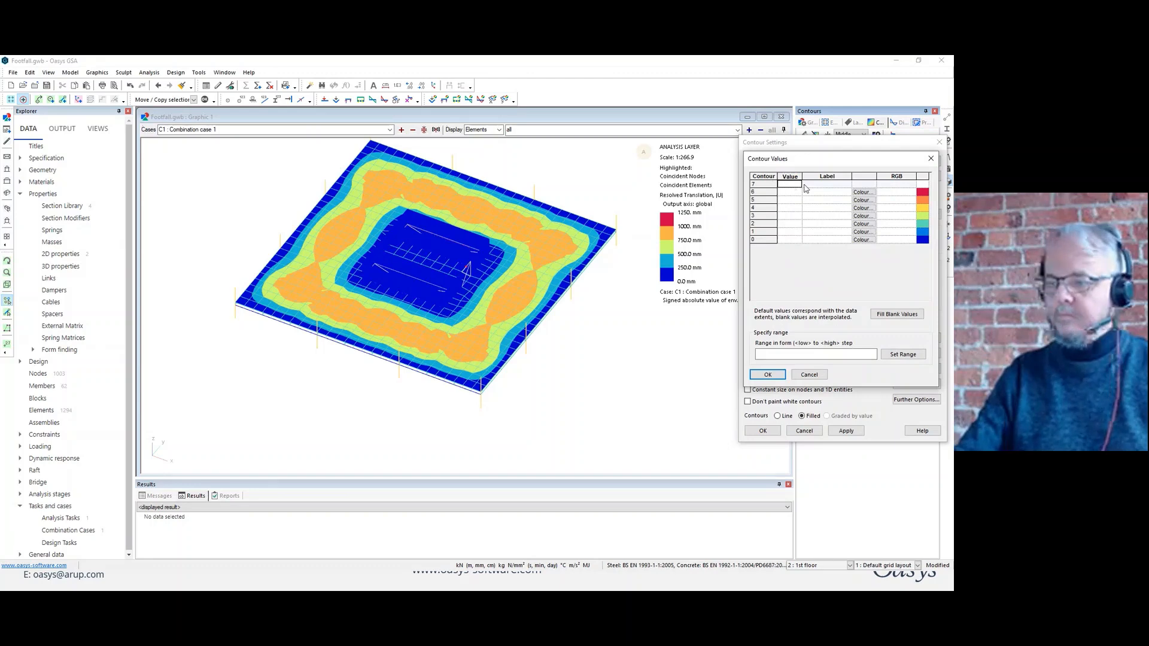
type("1000")
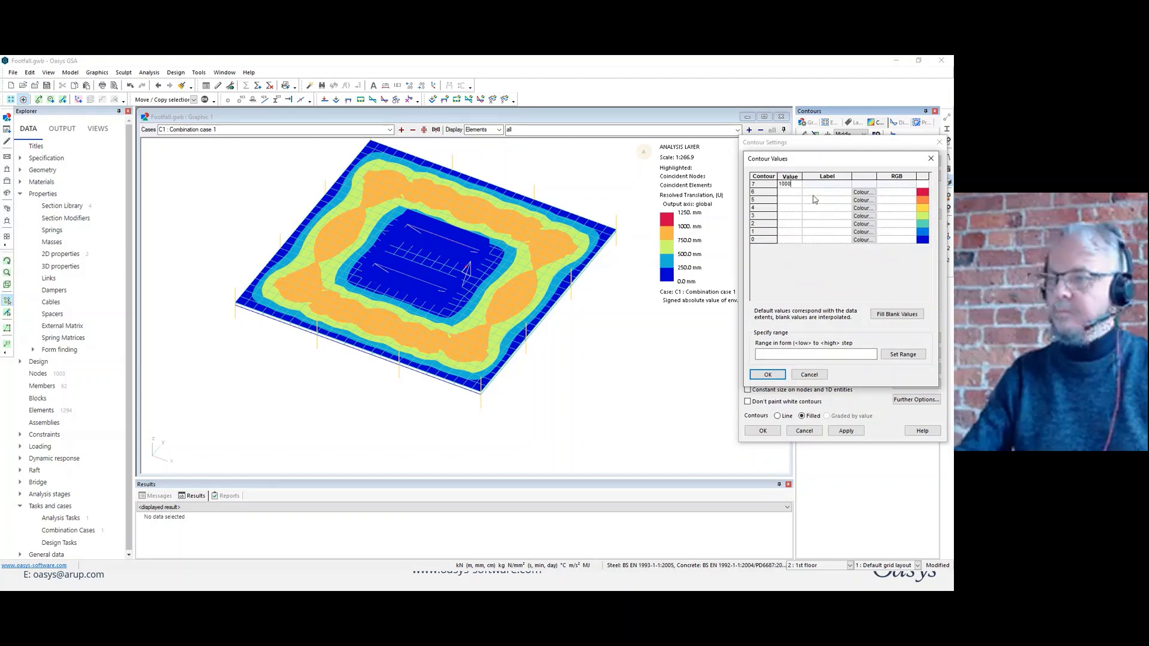
left_click(757, 375)
left_click(763, 430)
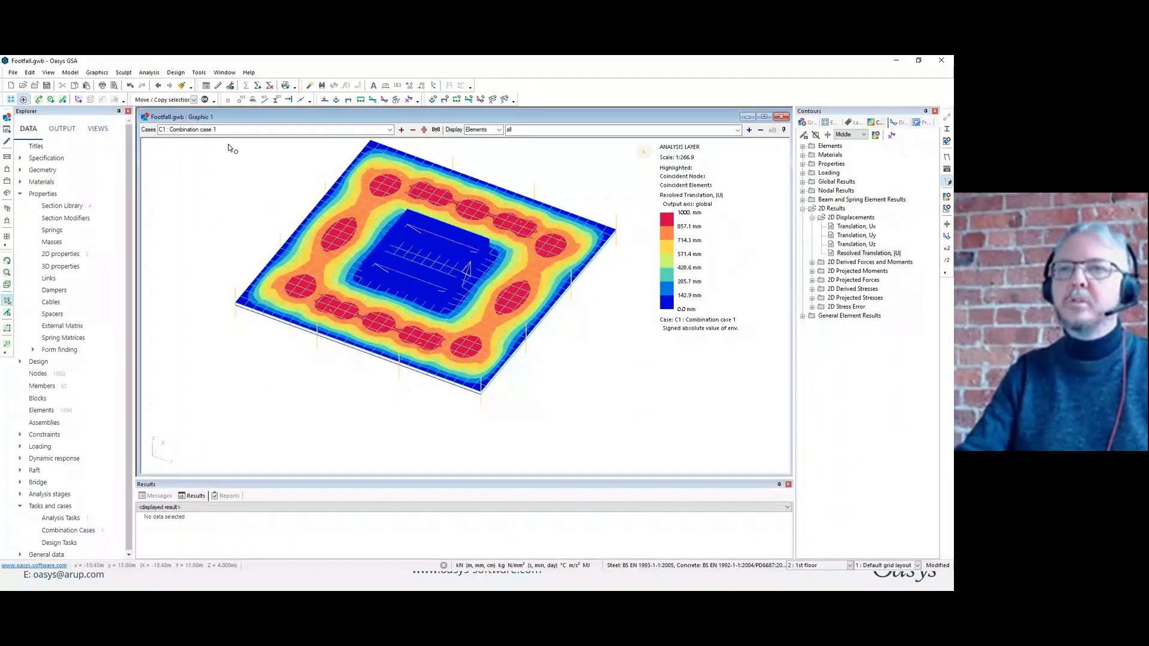
Start a new Footfall analysis task based on Task 1, using the Full excitation - Fast method and a constant 40 footfalls for all modes.
left_click(258, 86)
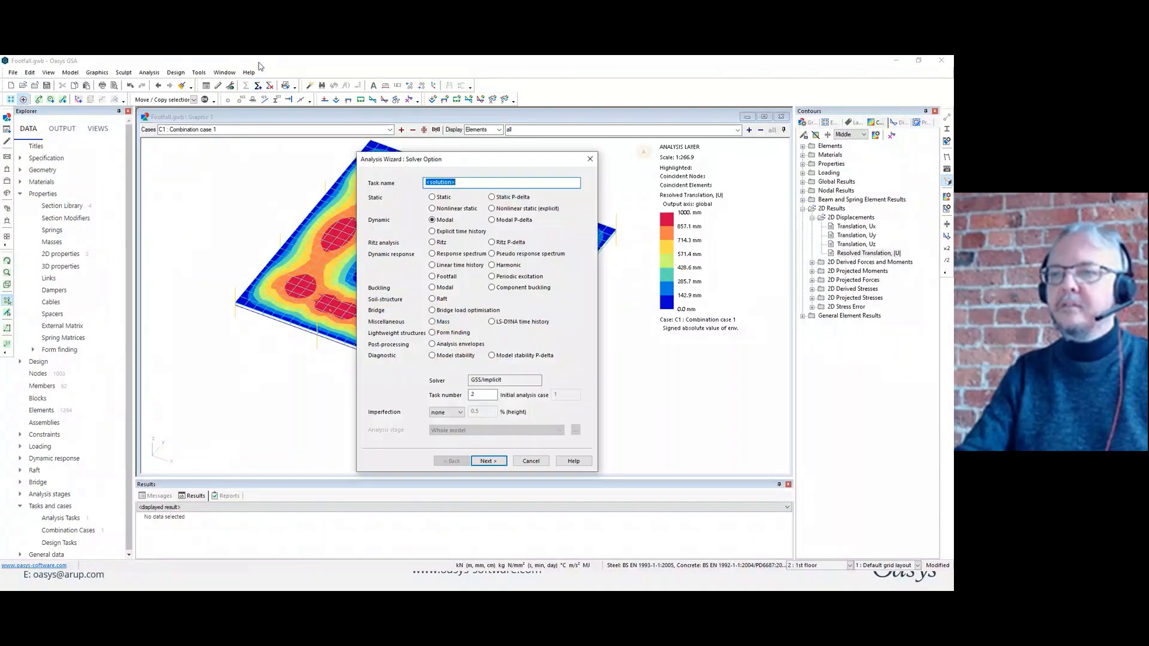
left_click(433, 276)
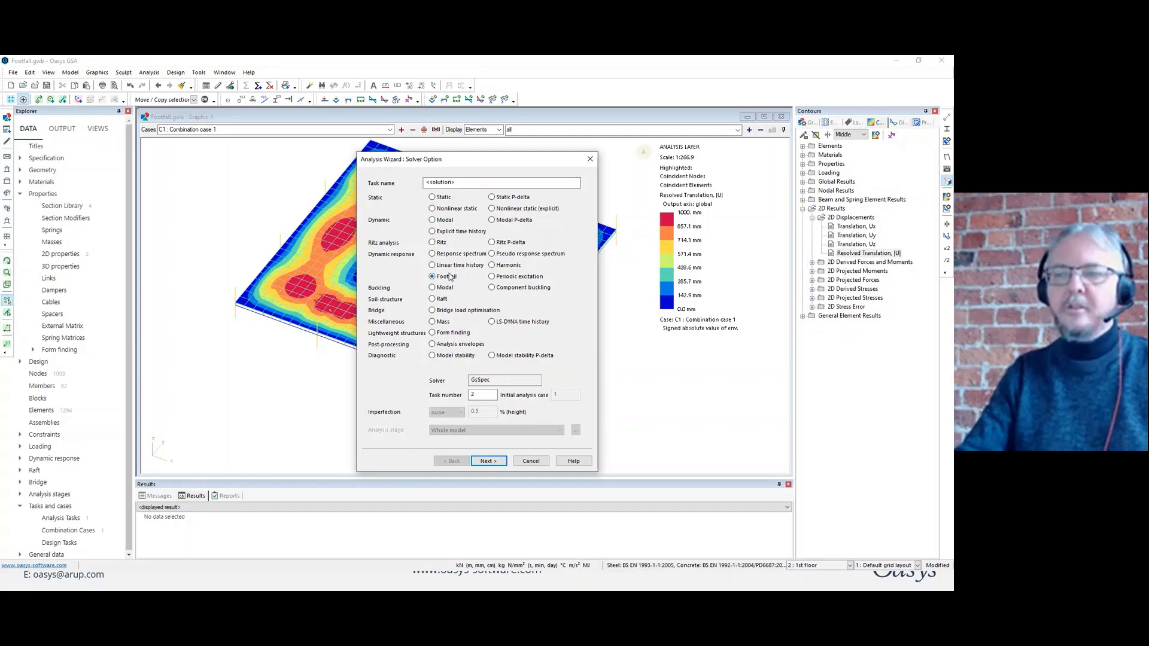
left_click(491, 463)
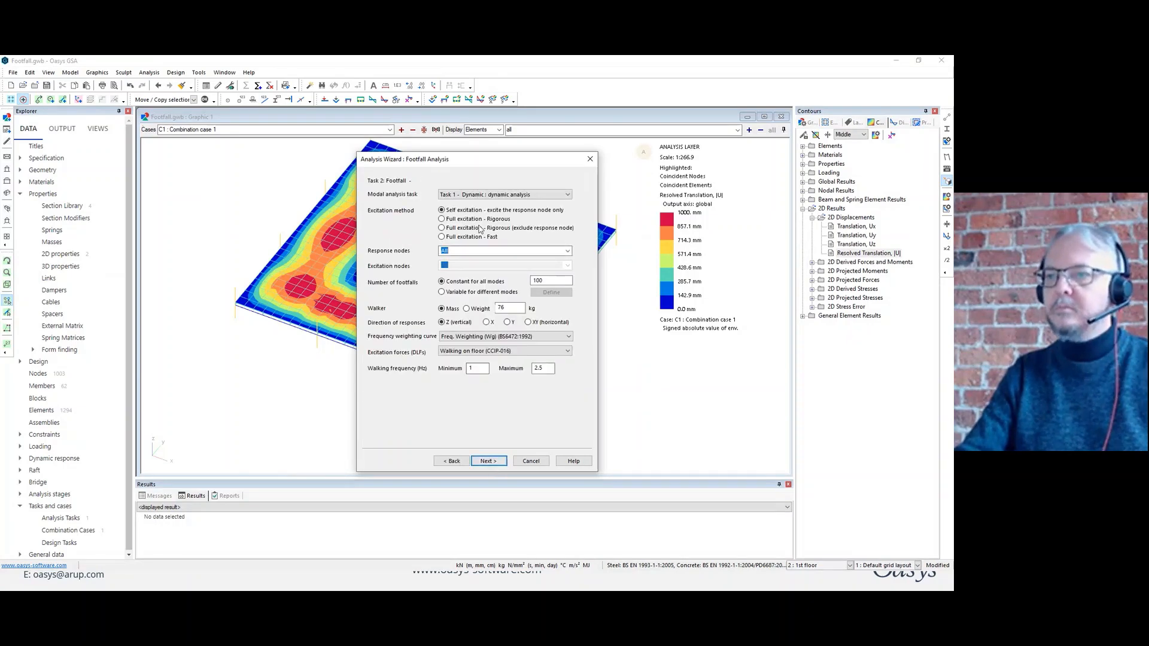
left_click(462, 238)
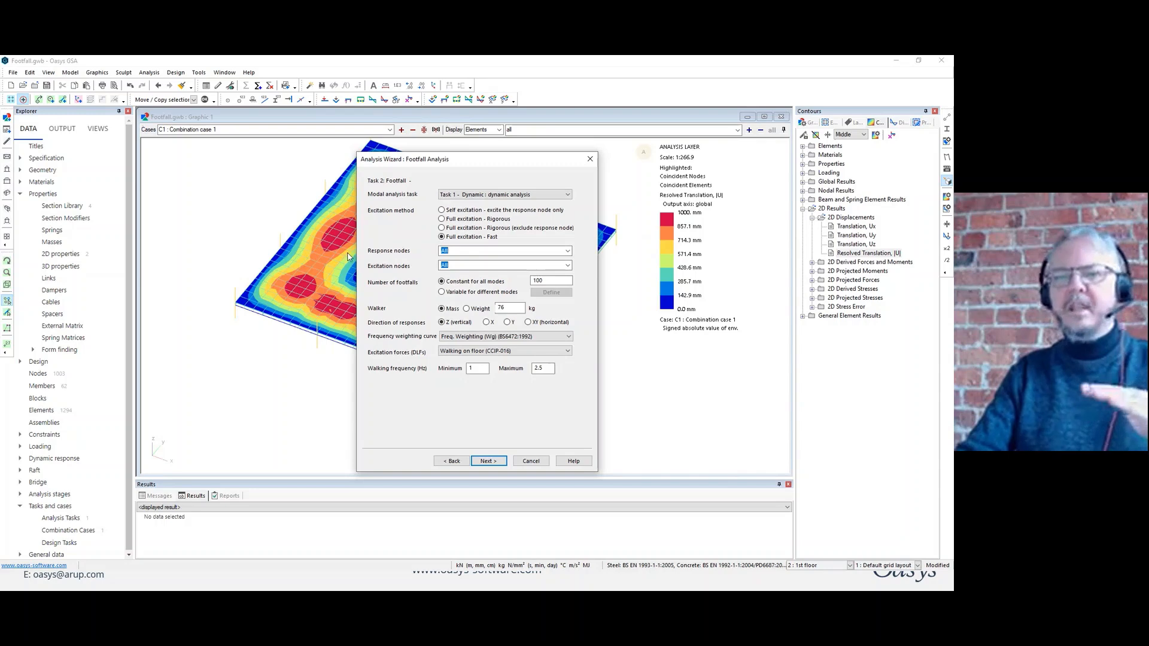
left_click_drag(490, 159, 622, 148)
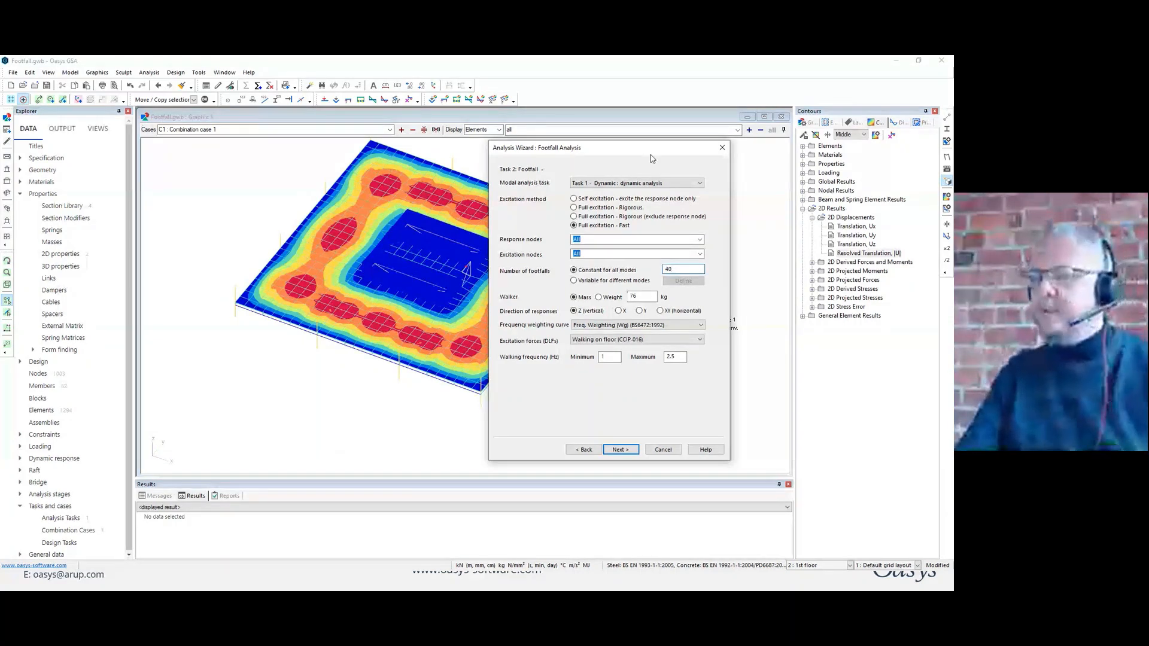
Use the Wg (BS6472:1992) frequency weighting curve and the Walking on floor (CCIP-016) excitation forces for the footfall task.
left_click(624, 326)
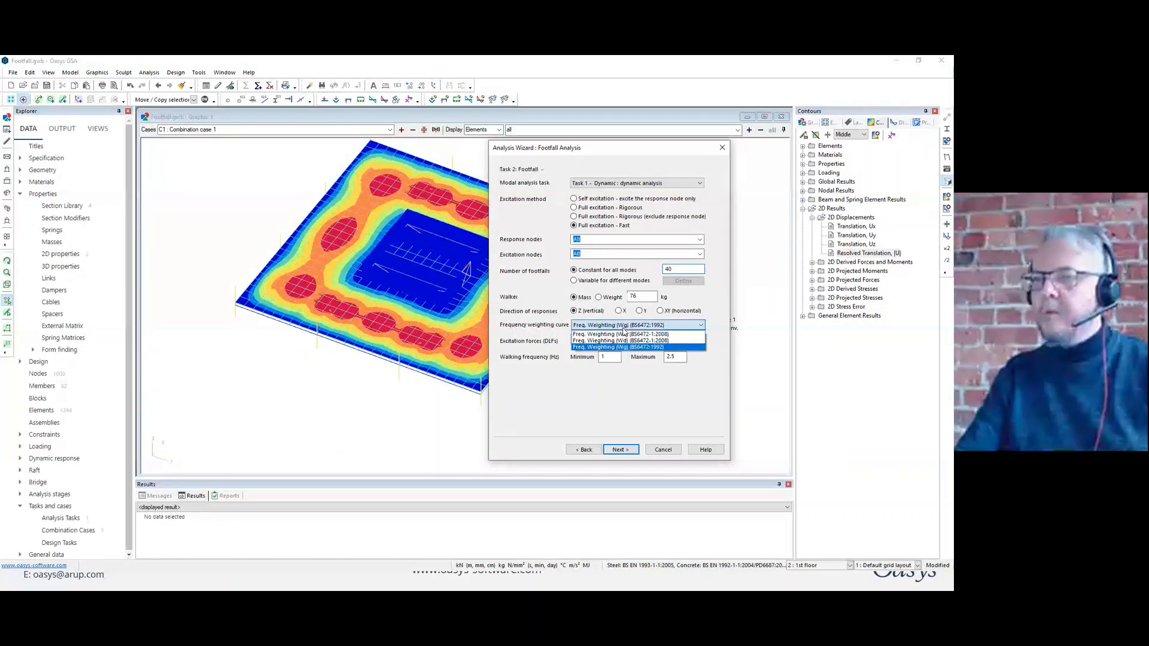
left_click(622, 347)
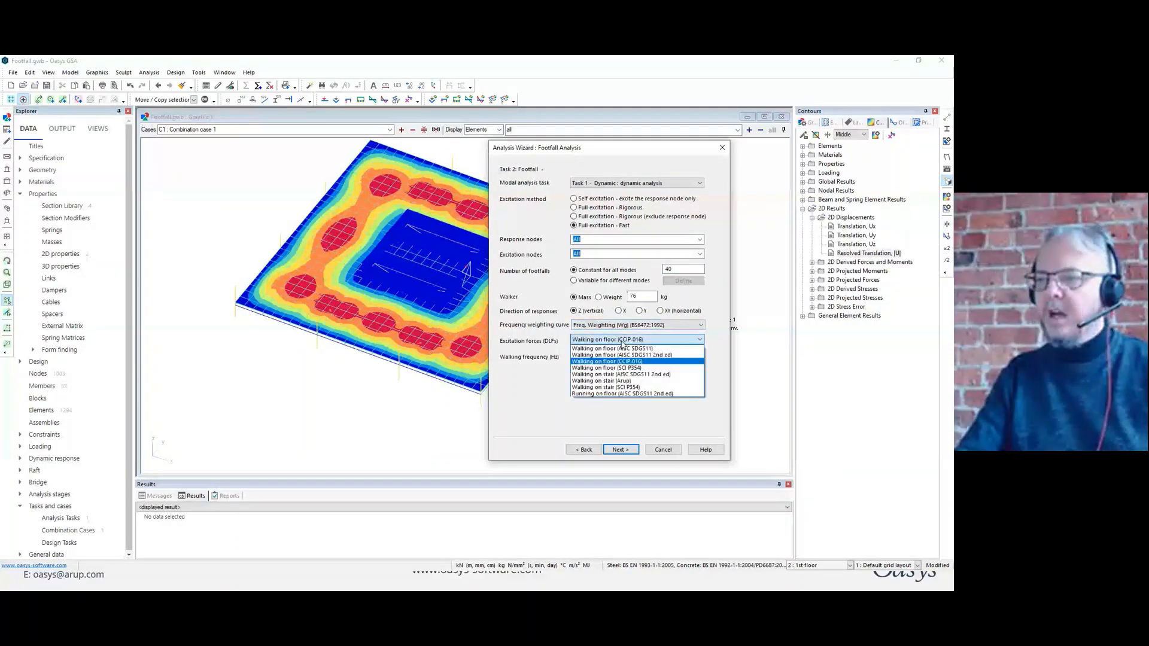
left_click(622, 340)
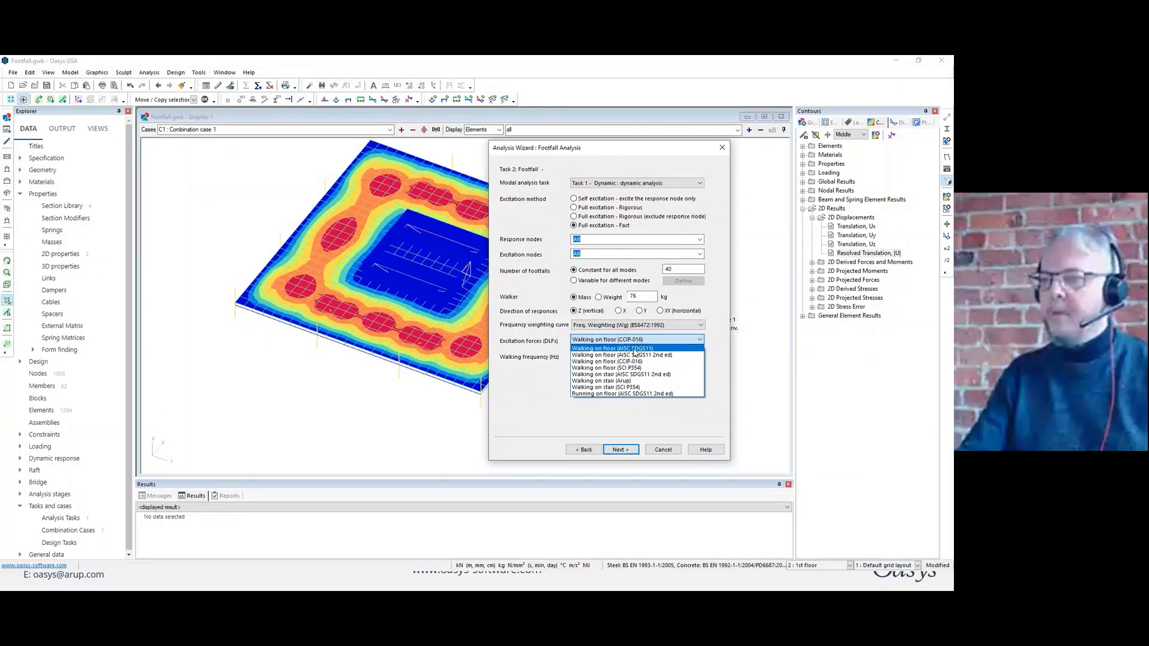
left_click(695, 363)
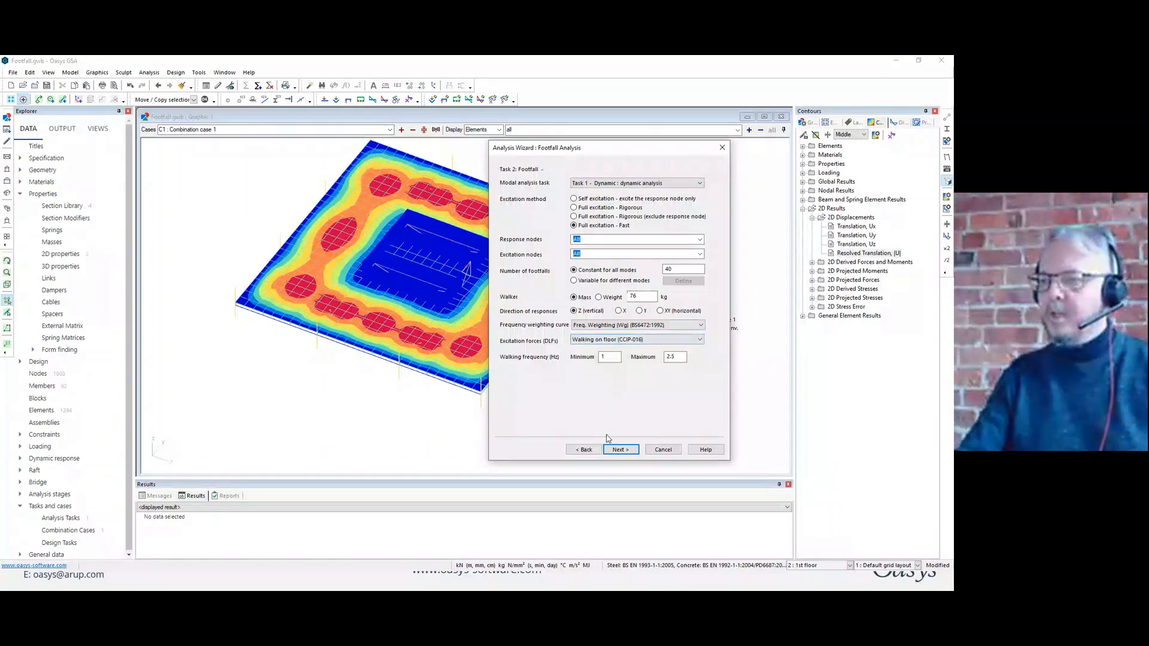
Keep constant damping at 2%, run the footfall analysis of the whole model and close its report.
left_click(626, 451)
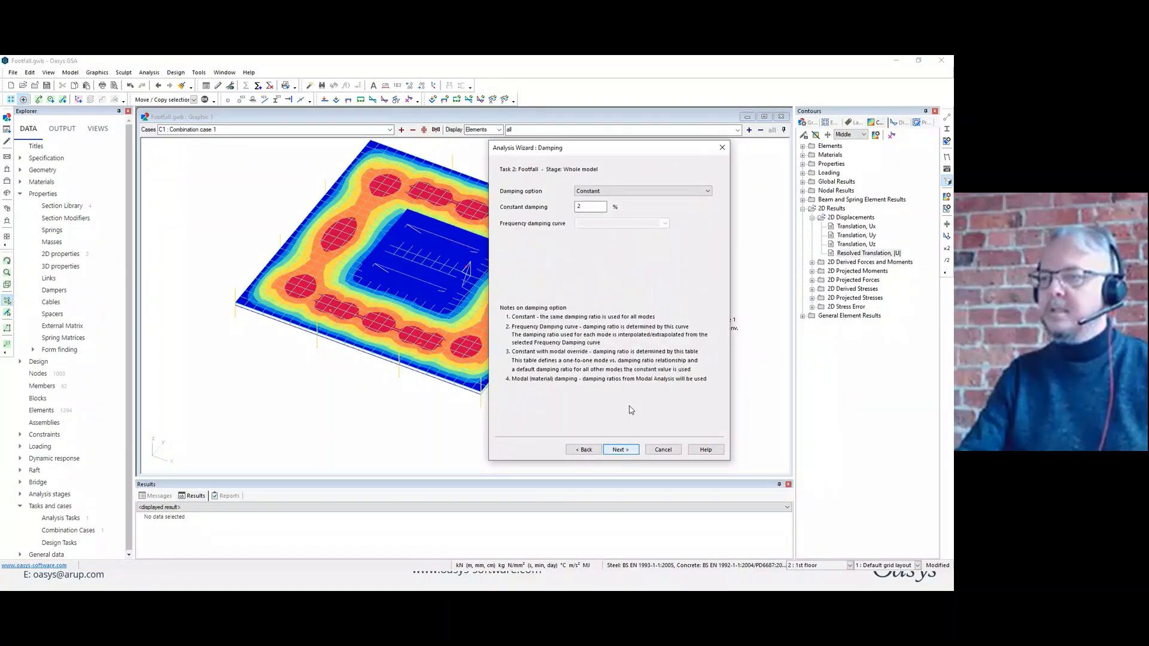
left_click(621, 449)
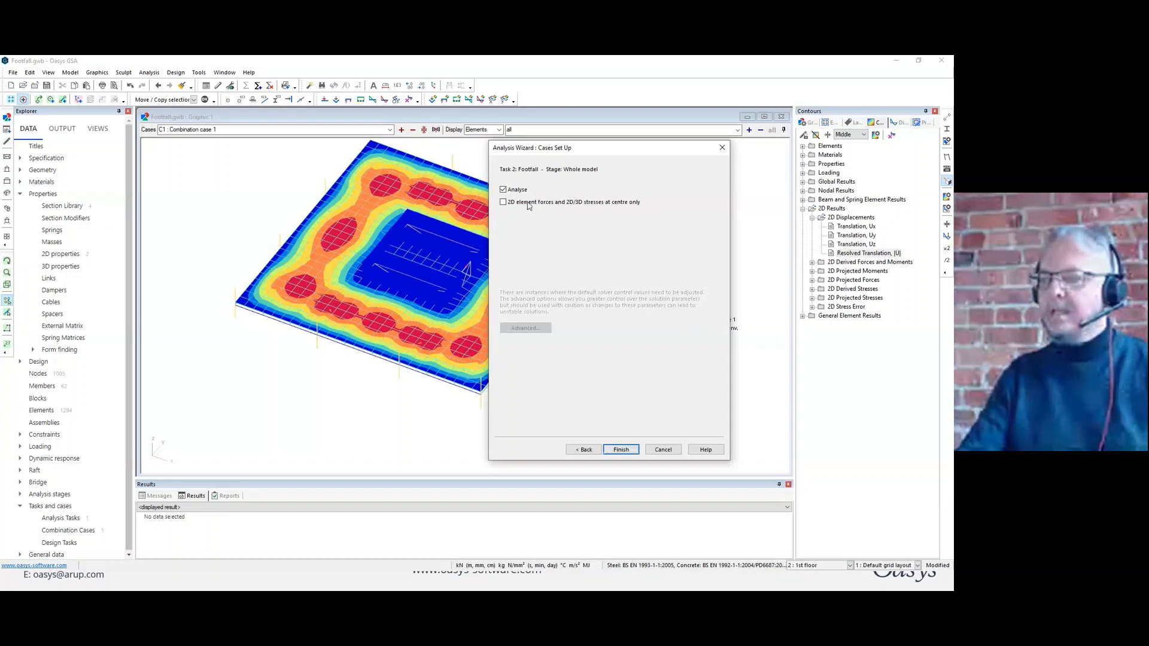
left_click(624, 448)
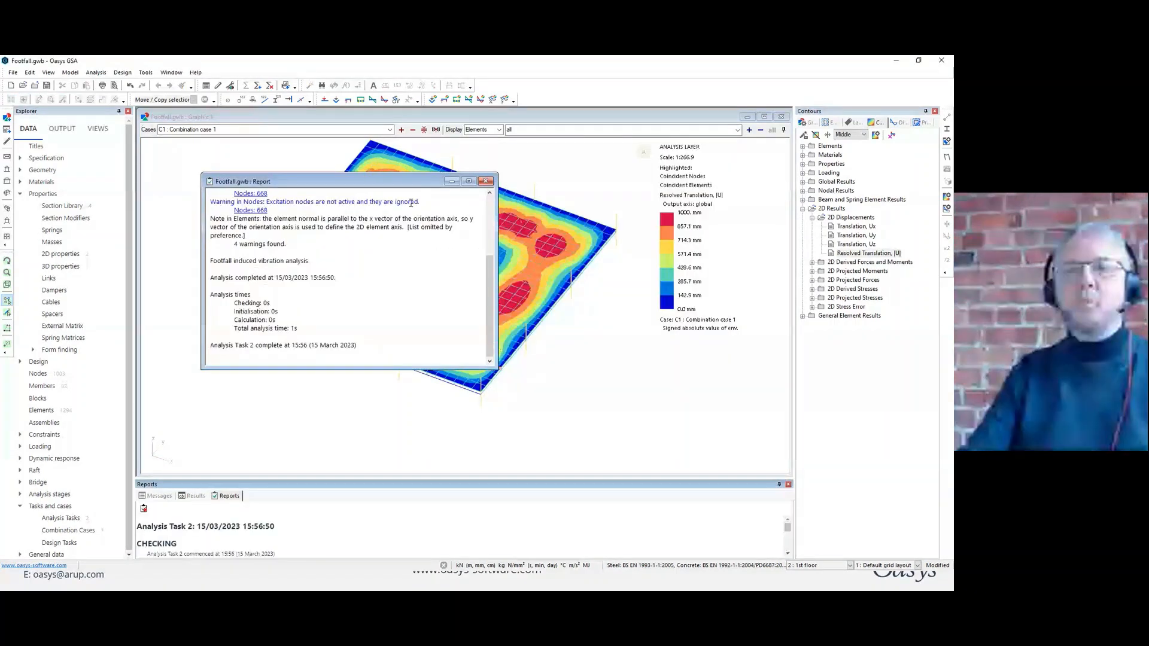
left_click(485, 182)
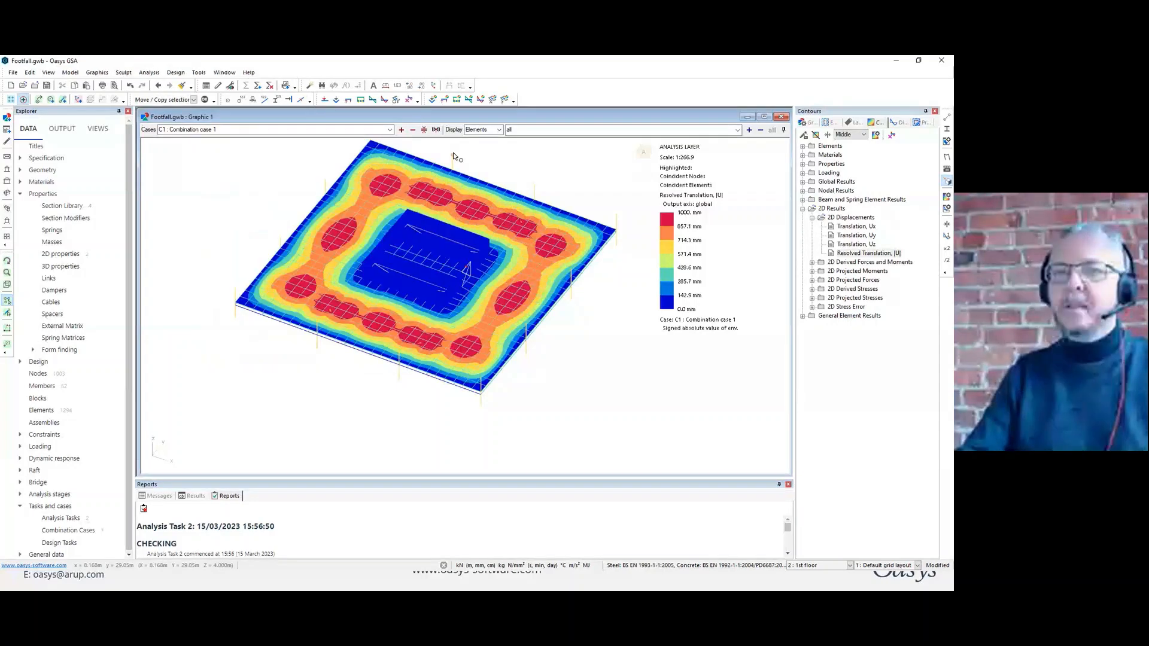
Display case A21, Footfall, and contour the nodal Maximum Resonant Response Factor on the floor.
left_click(390, 129)
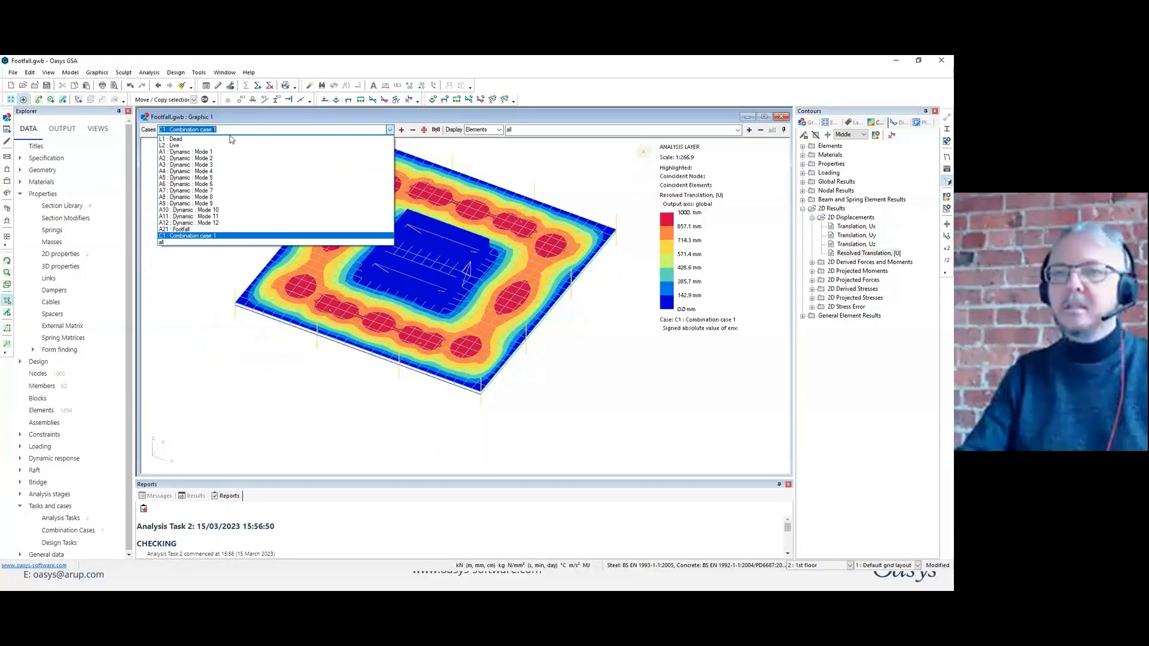
left_click(204, 230)
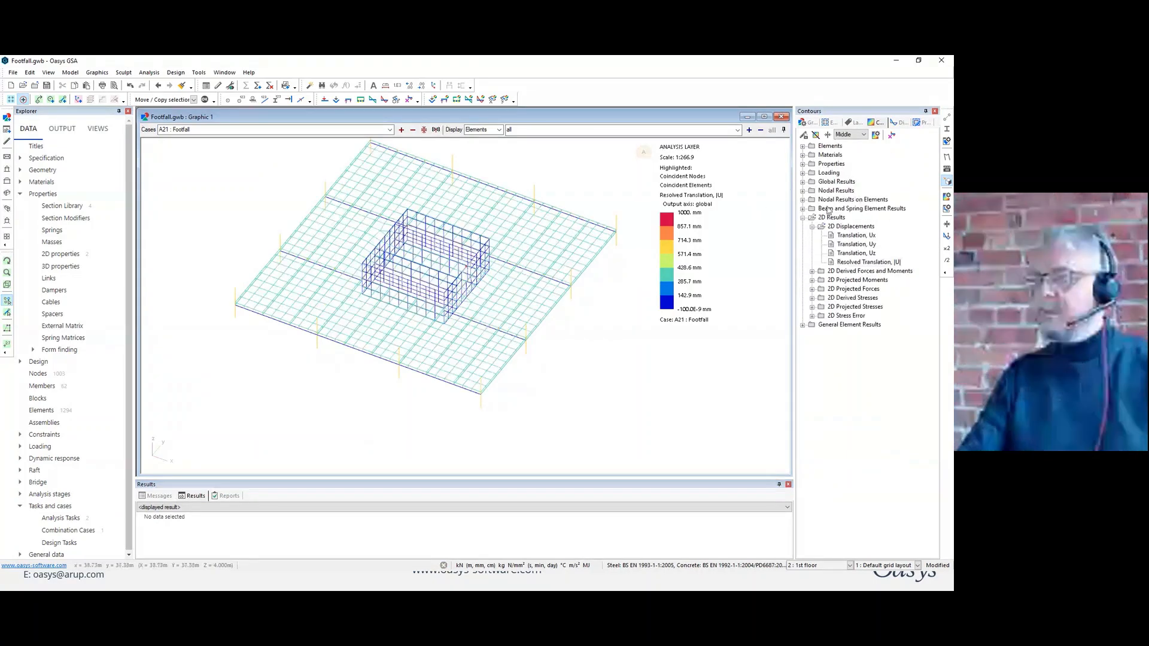
left_click(803, 191)
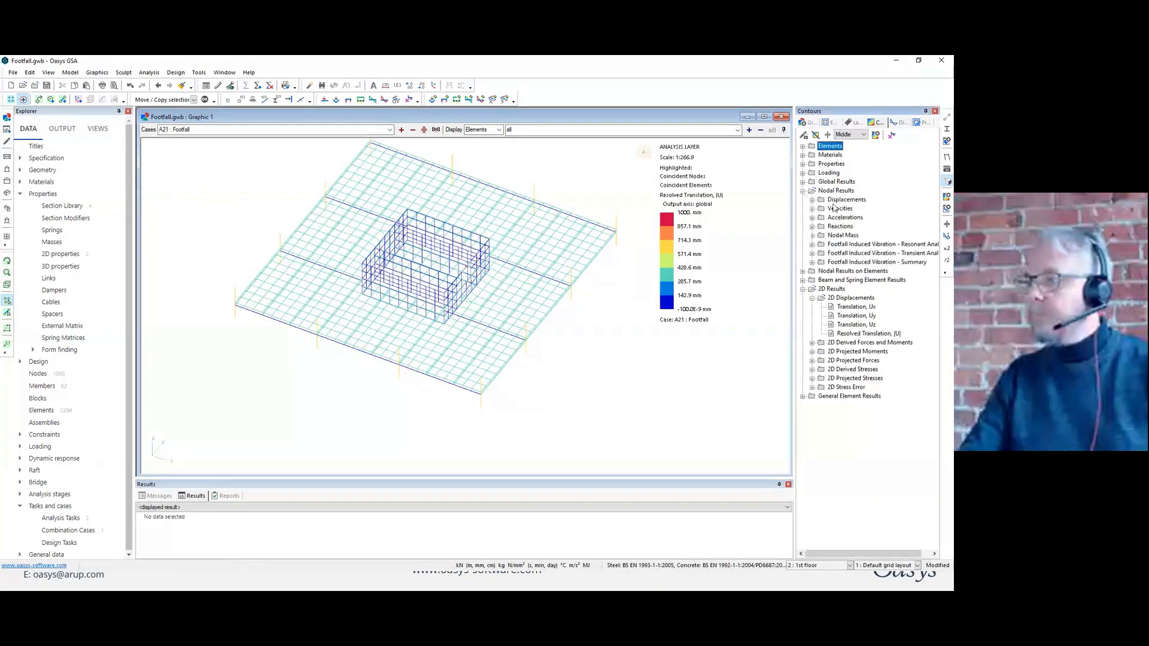
left_click(811, 245)
left_click(869, 254)
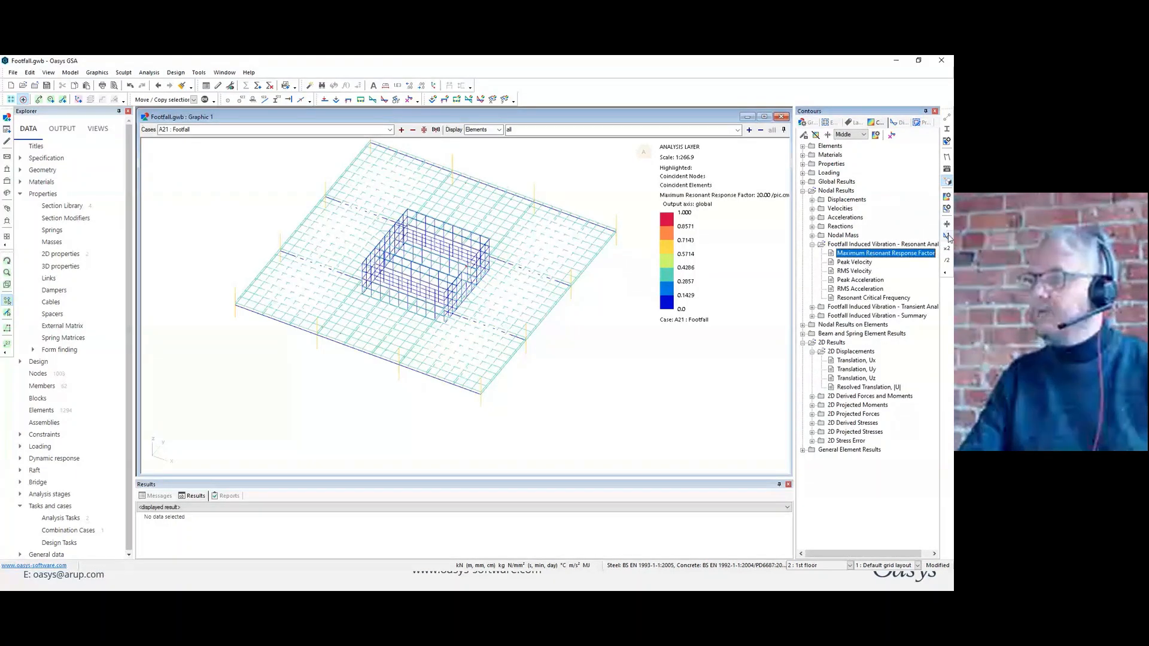
left_click(868, 255)
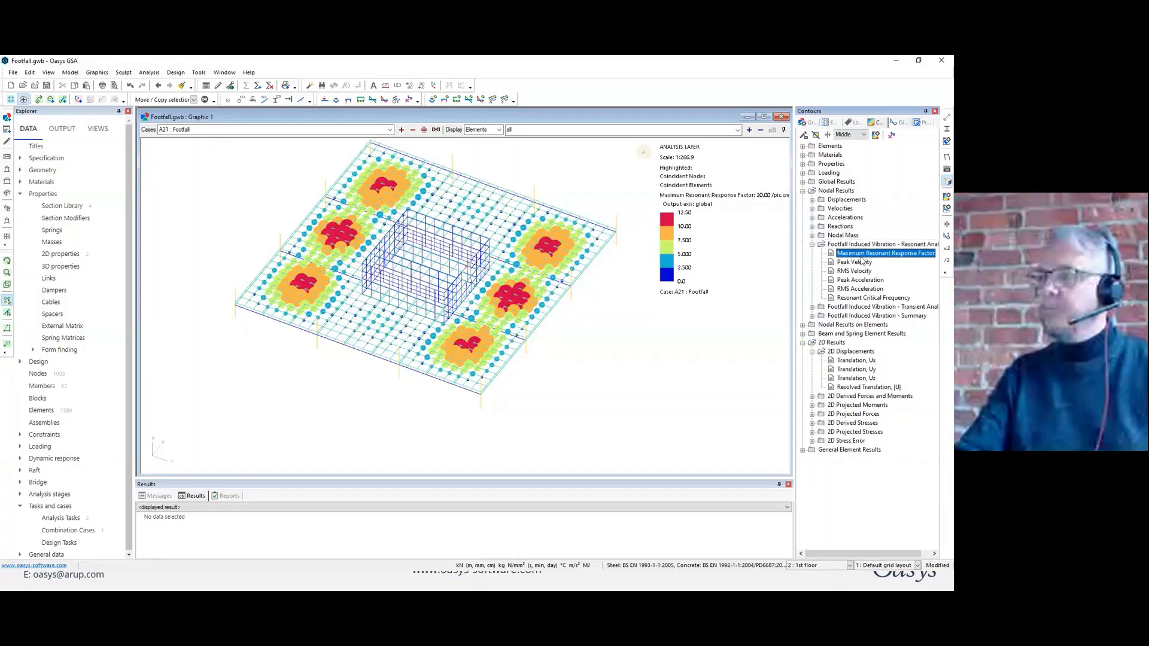
Review the nodal resonant velocity and RMS acceleration contours, followed by the transient response factor, peak velocity and RMS velocity.
left_click(861, 262)
left_click(860, 272)
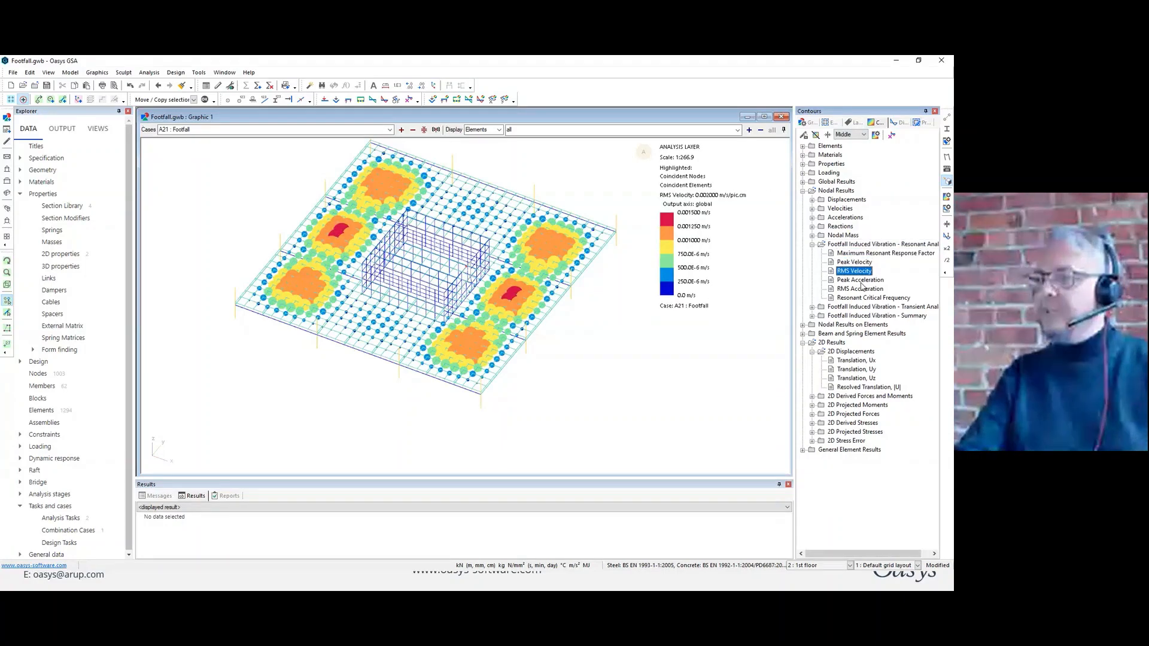
left_click(860, 289)
left_click(812, 307)
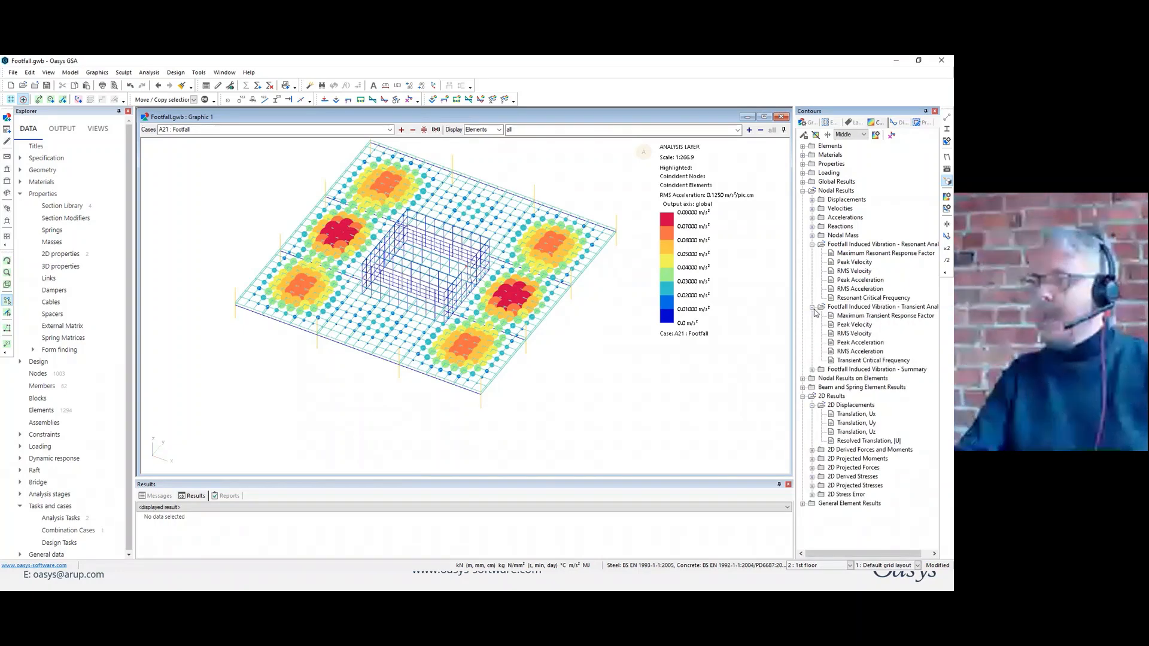
left_click(855, 316)
left_click(857, 325)
left_click(857, 335)
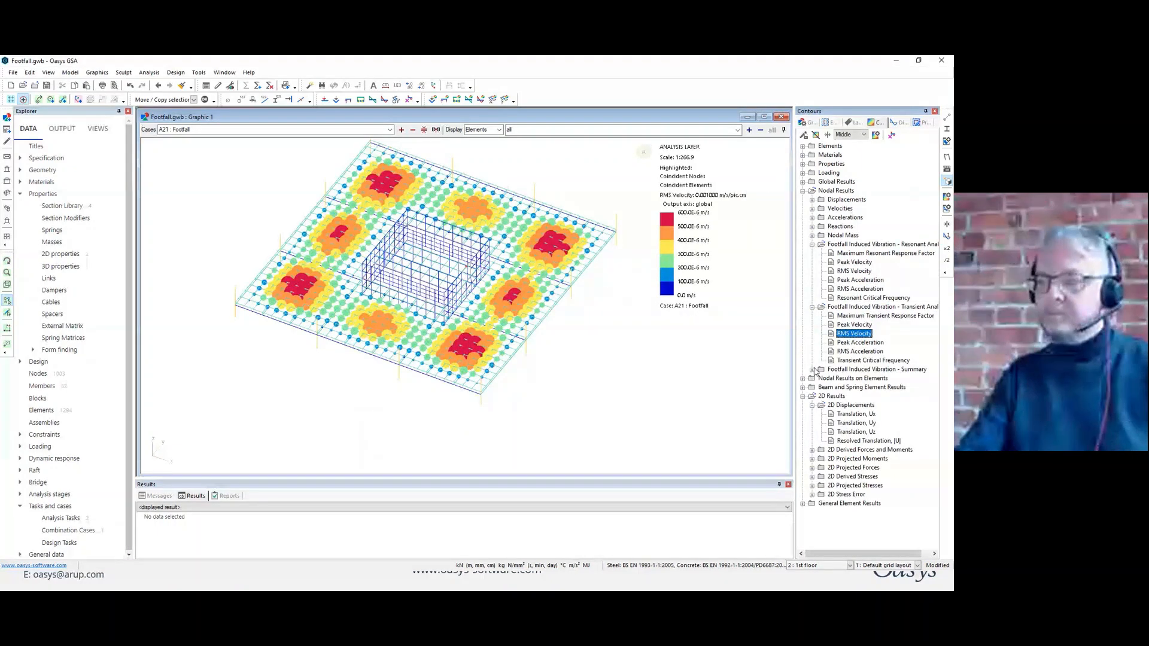
Compare the maximum transient, maximum resonant and overall maximum response factors in the nodal footfall vibration summary.
double_click(861, 369)
left_click(873, 388)
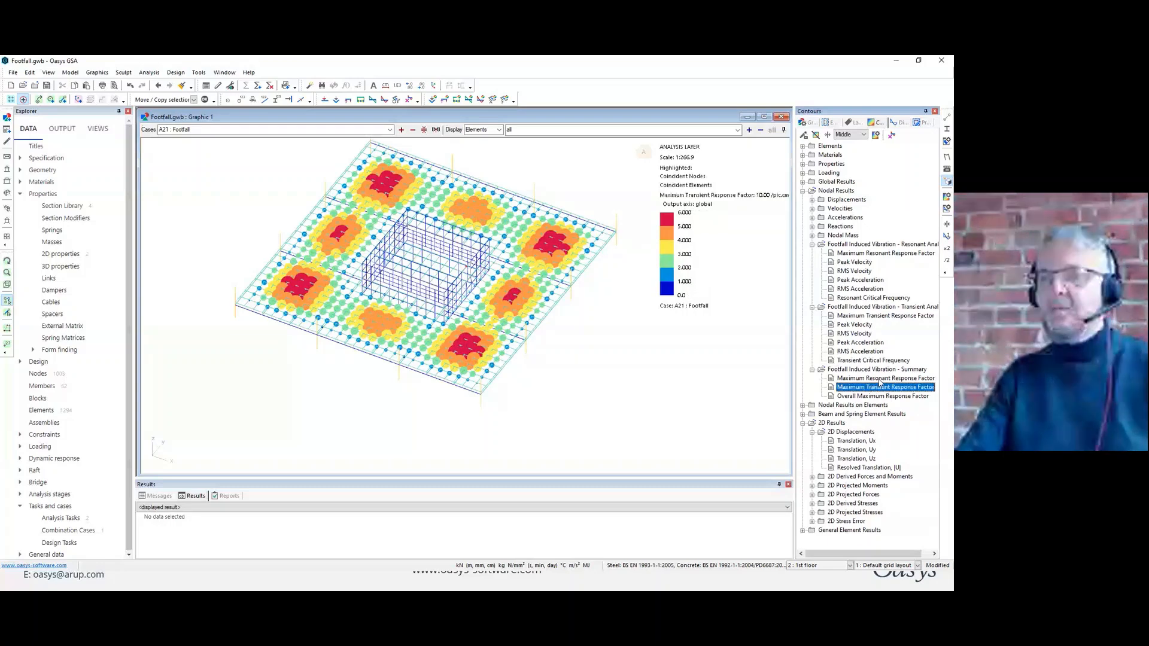
left_click(879, 379)
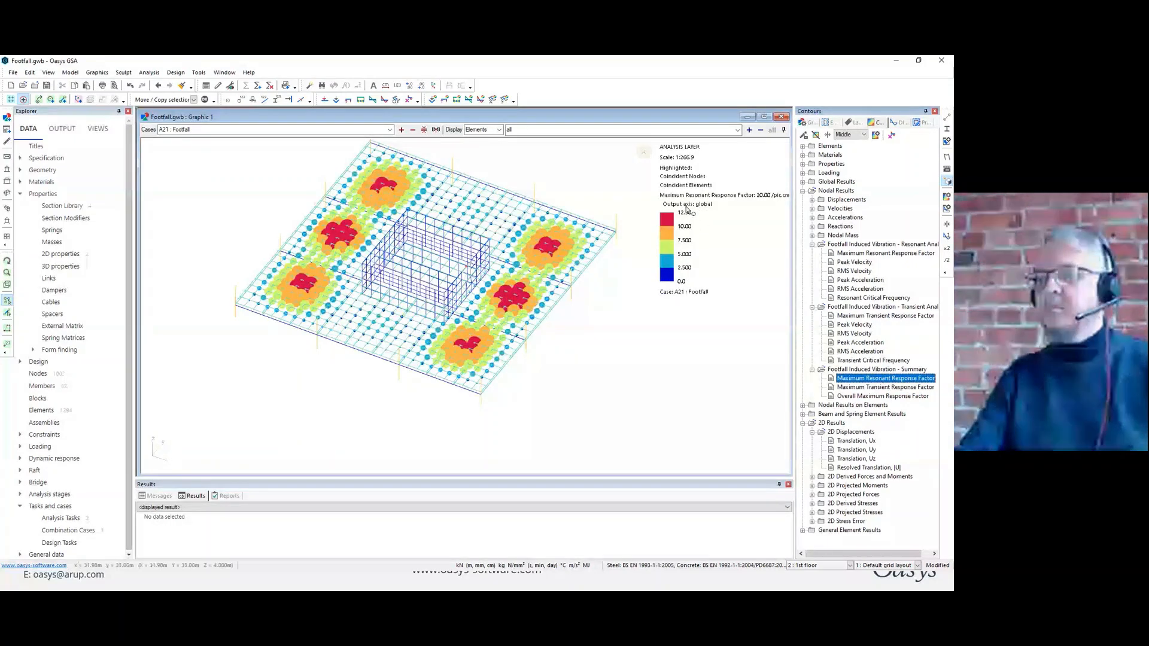
left_click(871, 397)
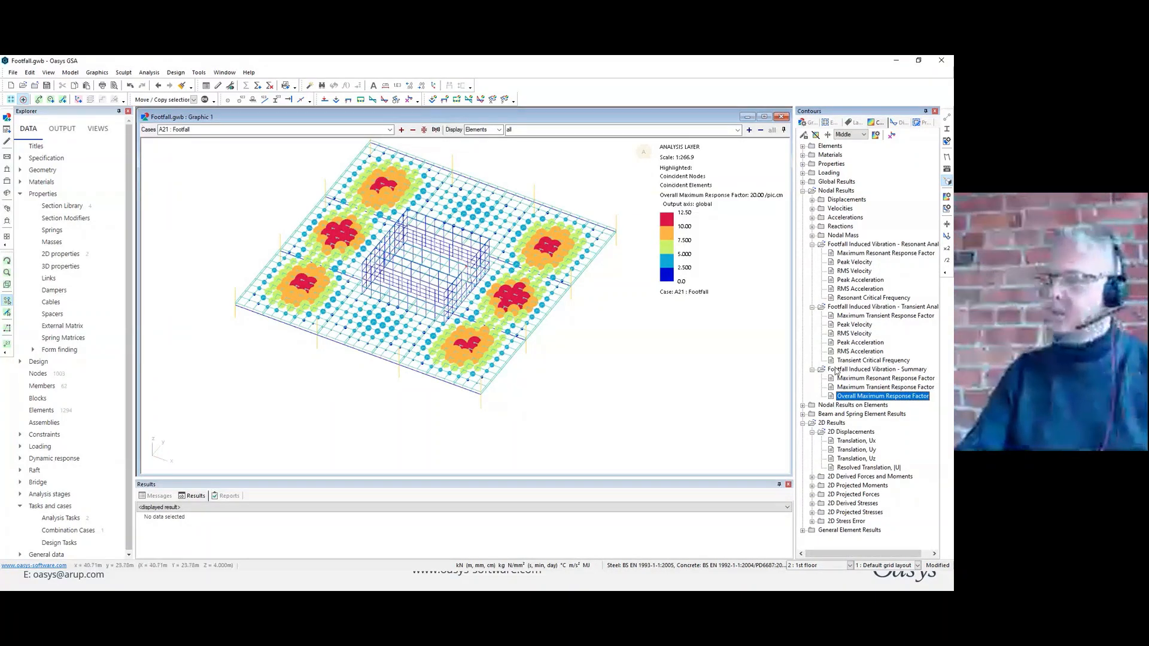
Contour the Overall Maximum Response Factor from the footfall summary of Nodal Results on Elements, and show the floor in plan.
left_click(803, 405)
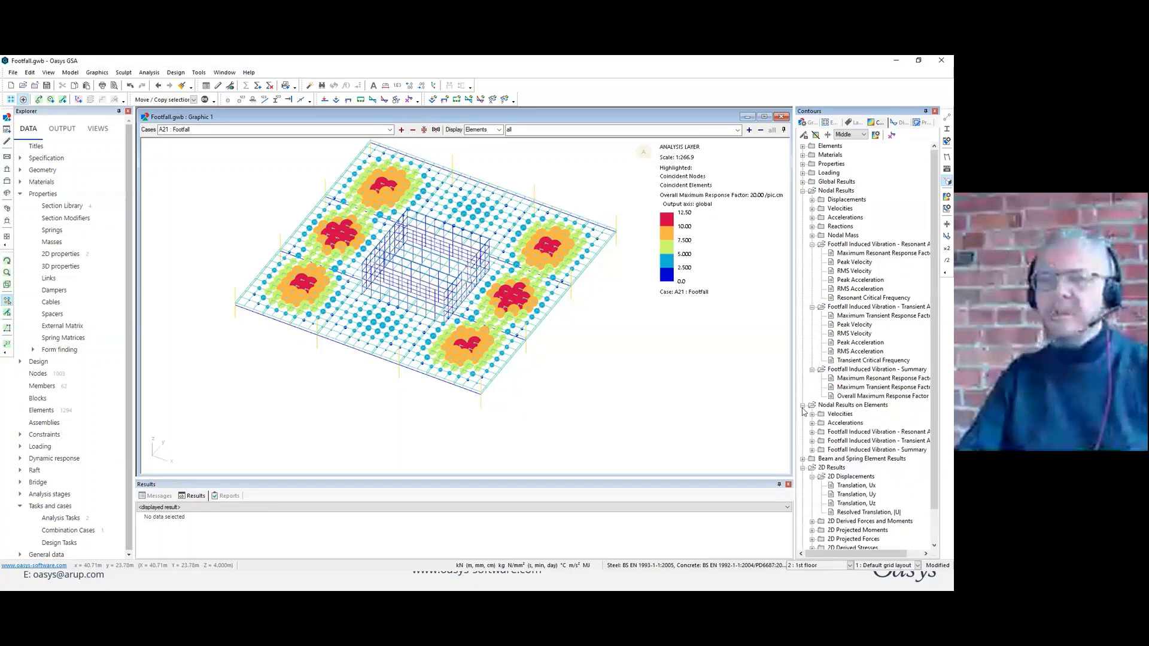
left_click(812, 450)
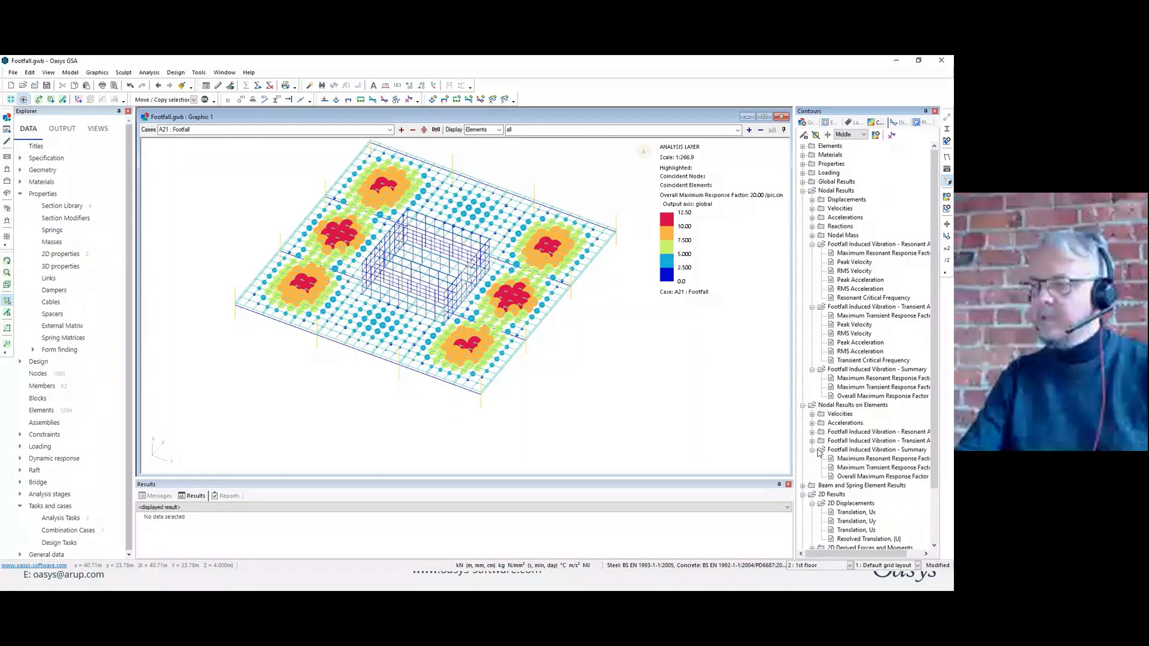
left_click(860, 477)
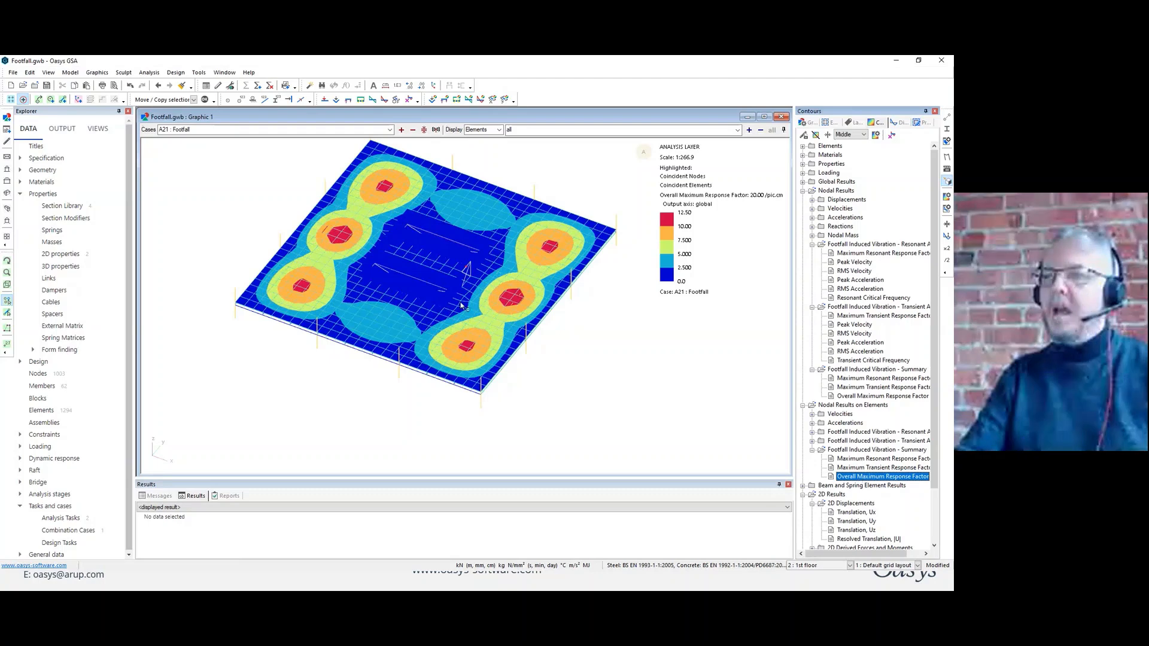
left_click(9, 157)
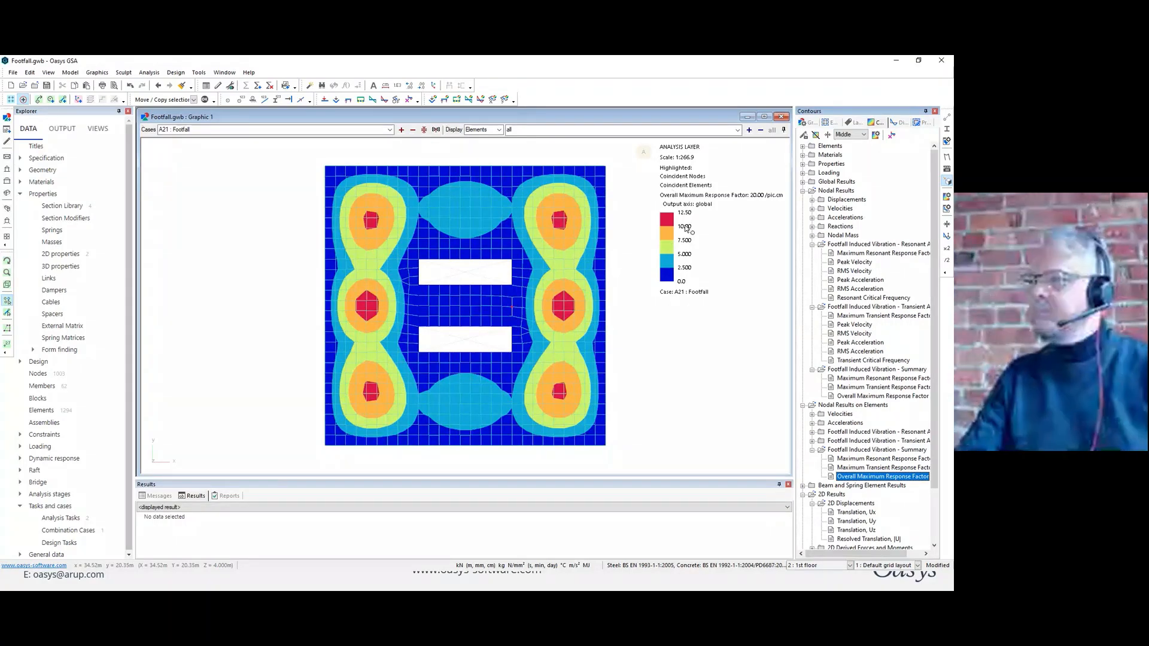
Set the response factor plot to 6 contours with specified contour values and colours.
left_click(876, 135)
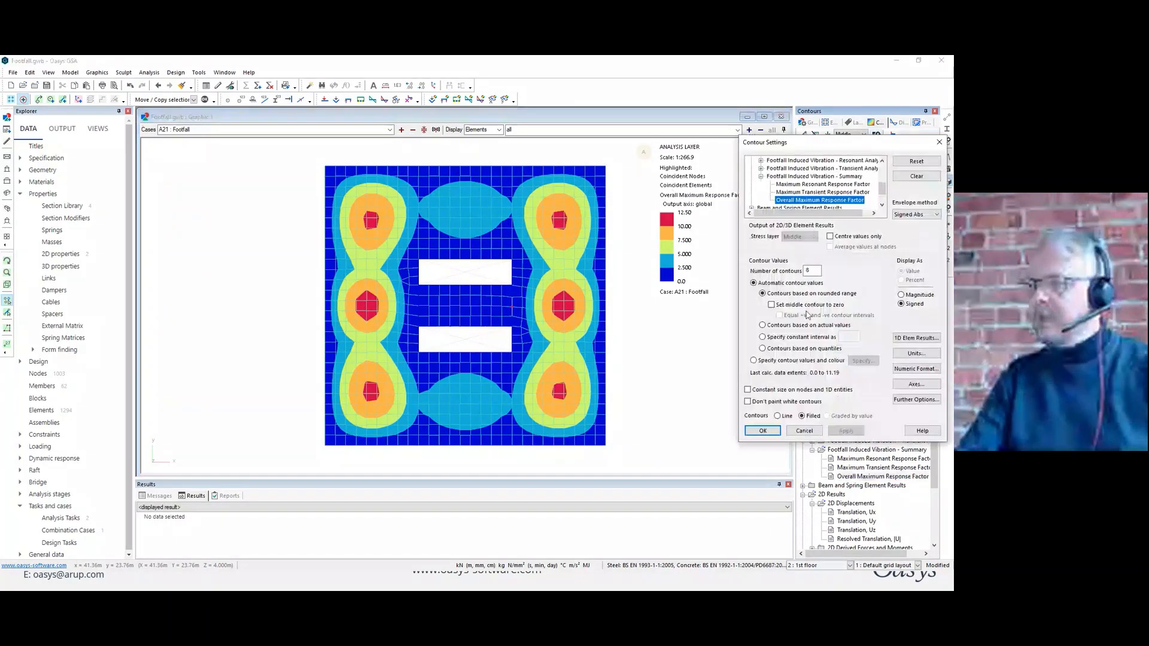
double_click(809, 270)
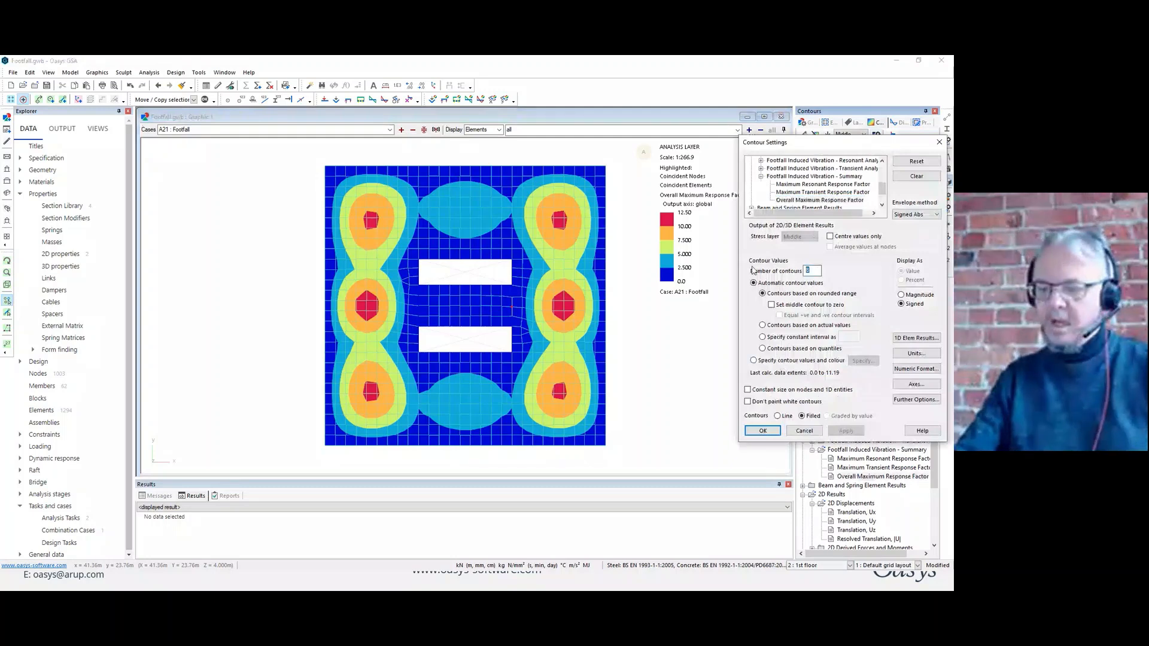
type("6")
left_click(753, 360)
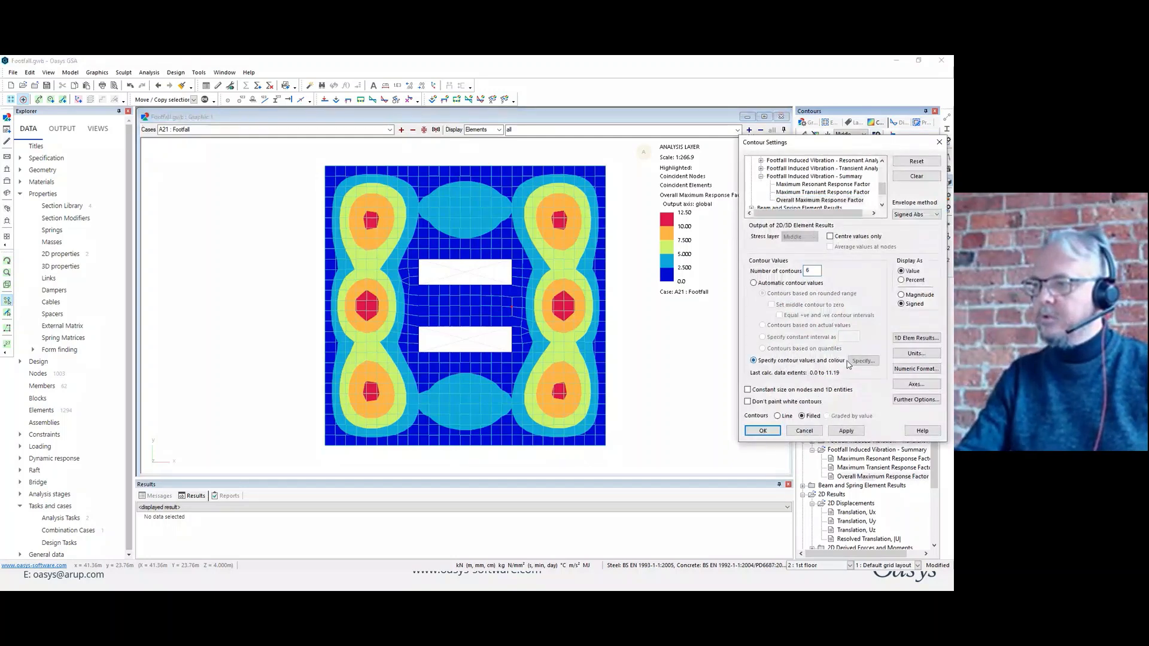
Specify the response factor contour values from lowest to highest as 0, 1, 2, 4, 8 and 16.
left_click(862, 361)
left_click(800, 224)
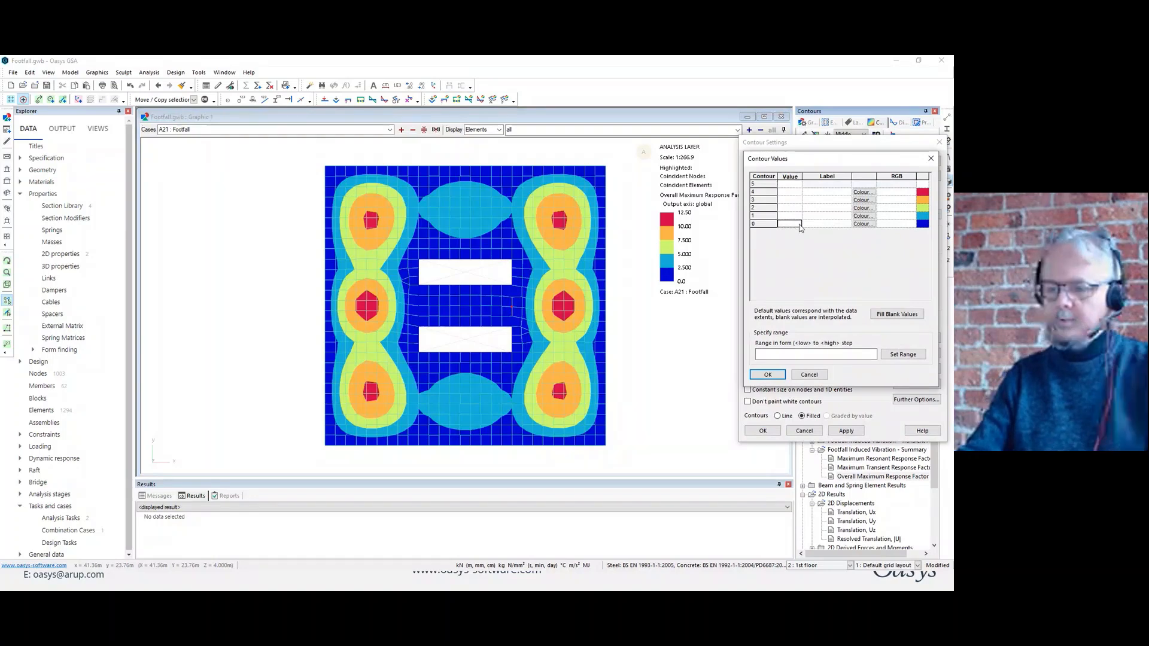
type("0")
key("Up")
type("1")
key("Up")
type("2")
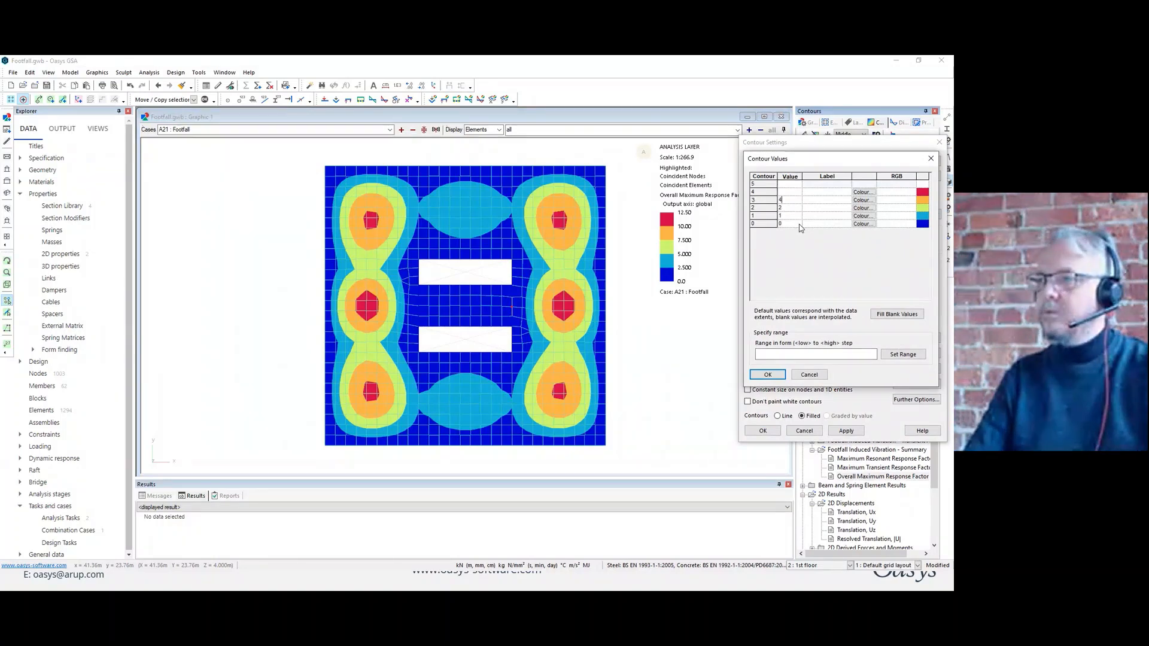
key("Up")
type("4")
key("Up")
type("8")
key("Up")
type("16")
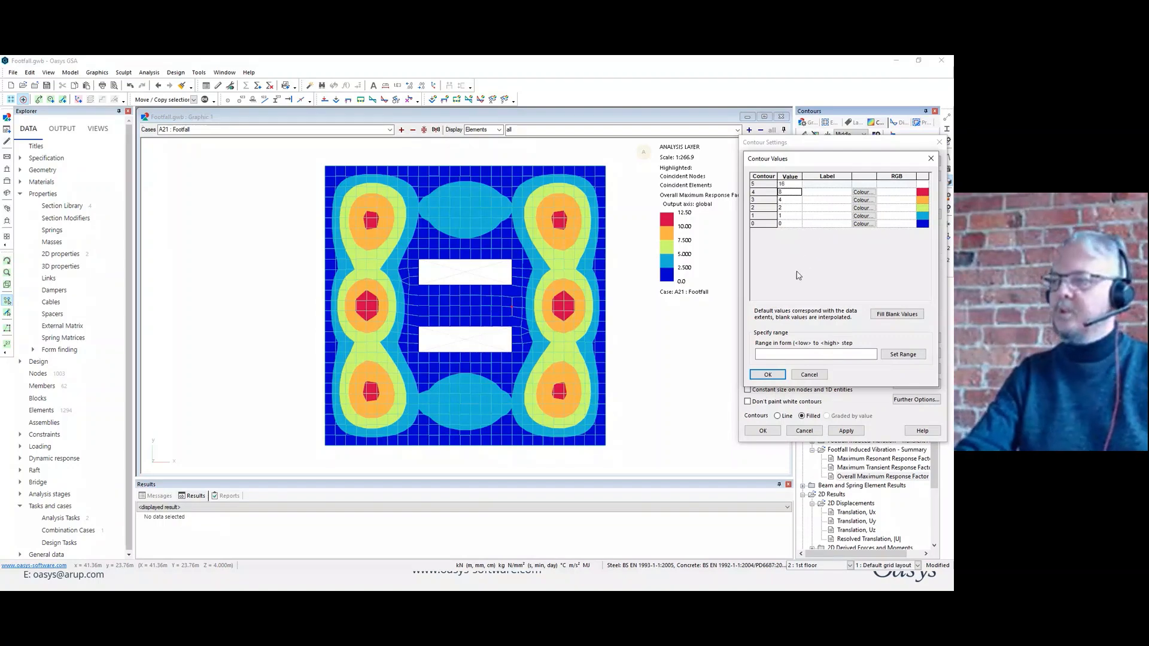
left_click(768, 375)
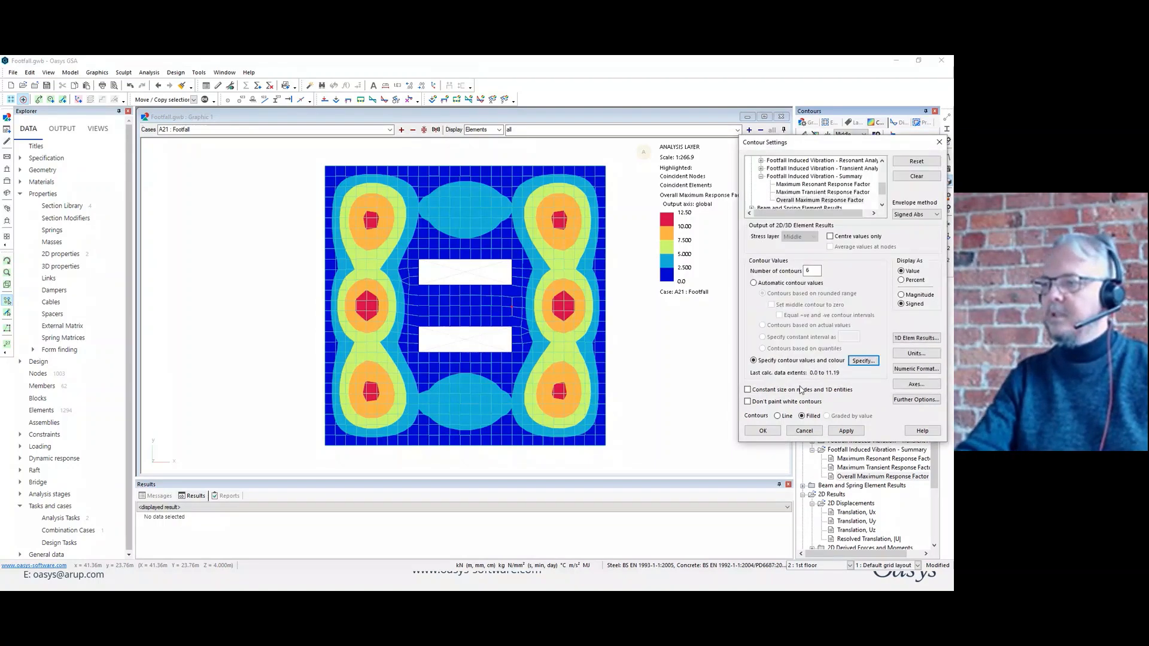
Apply the specified contour settings to the Overall Maximum Response Factor plot and turn the floor to a 3D view.
left_click(845, 431)
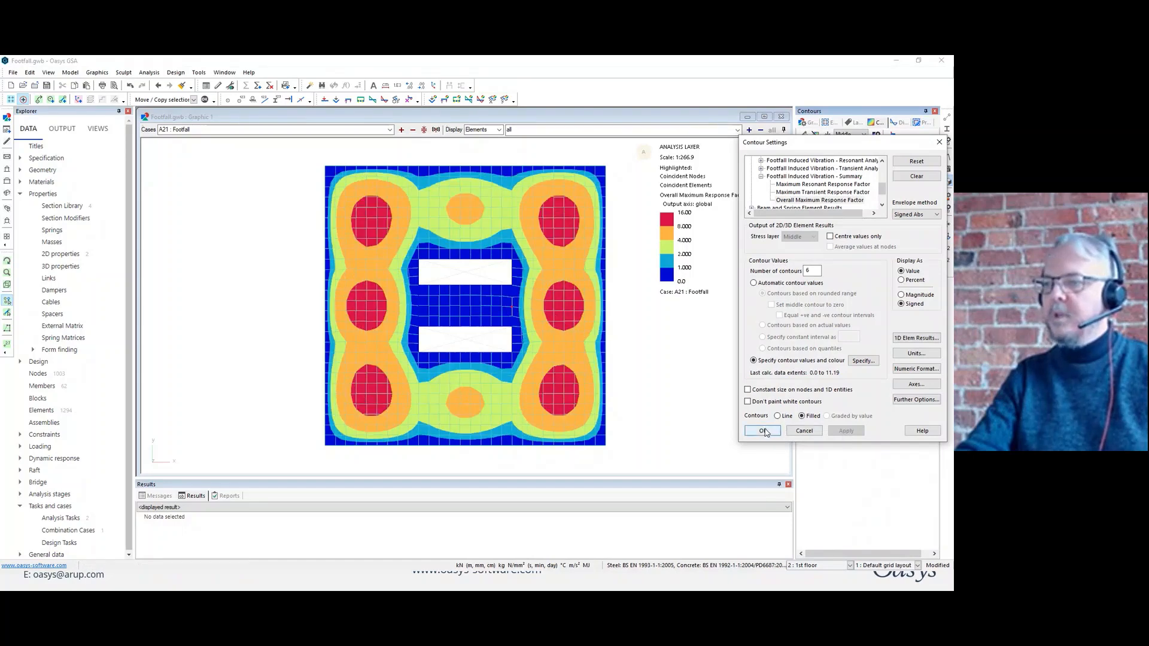
left_click(763, 431)
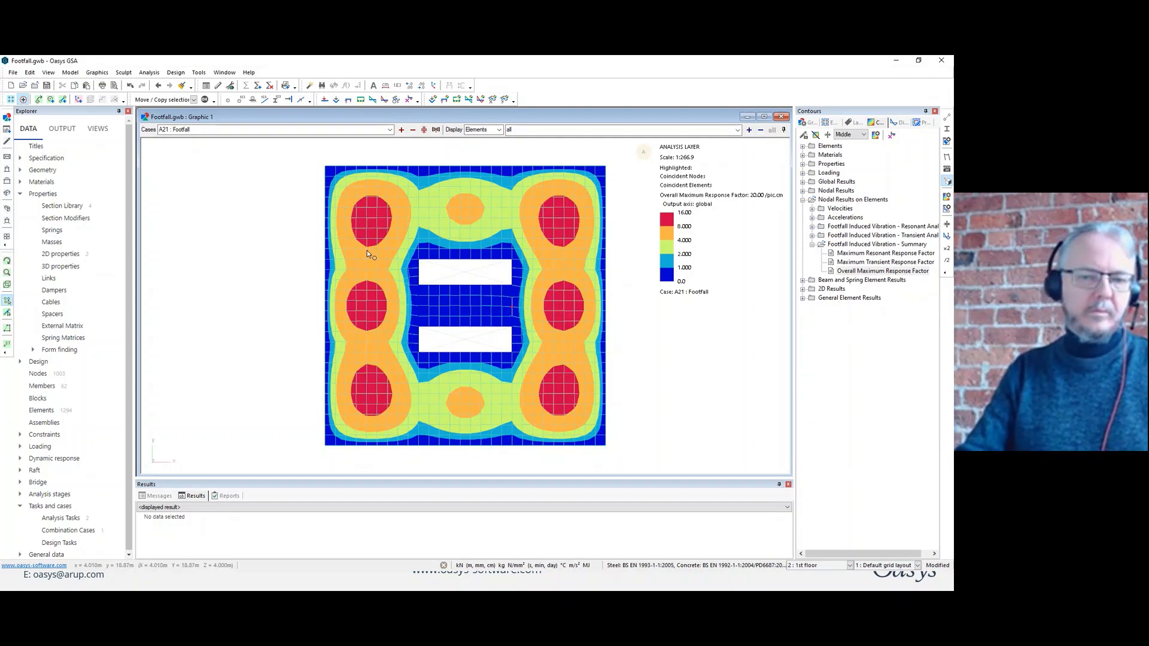
middle_click_drag(566, 320, 533, 266)
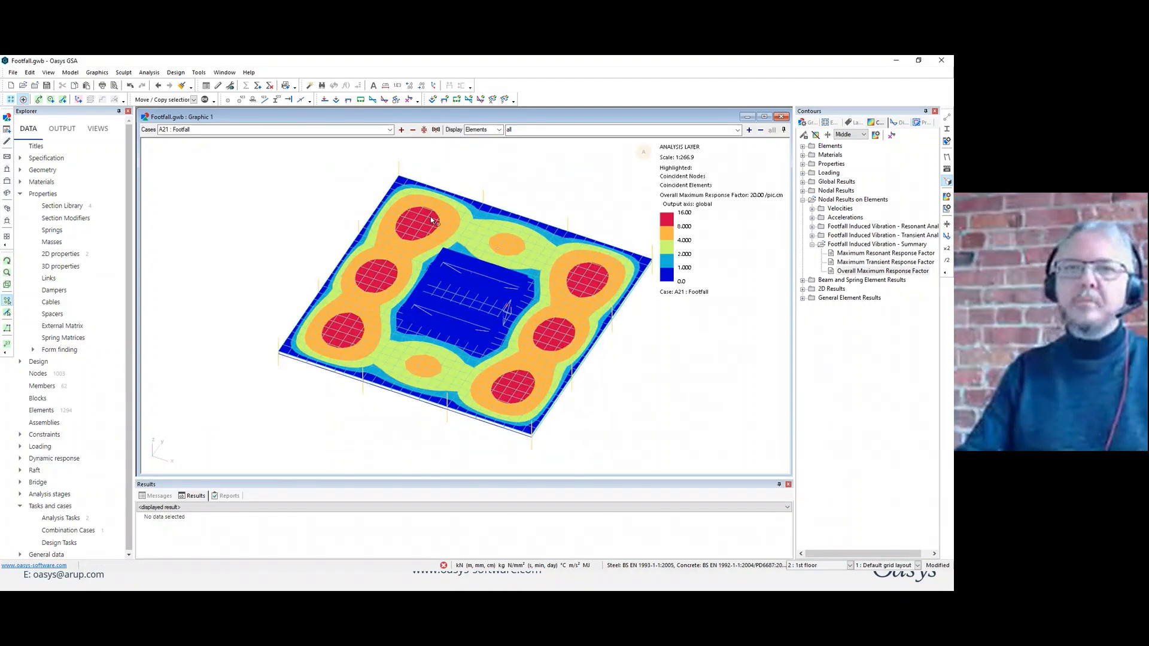
Close the Footfall.gwb model and open the recent model Raft.gwb.
left_click(37, 87)
left_click(527, 337)
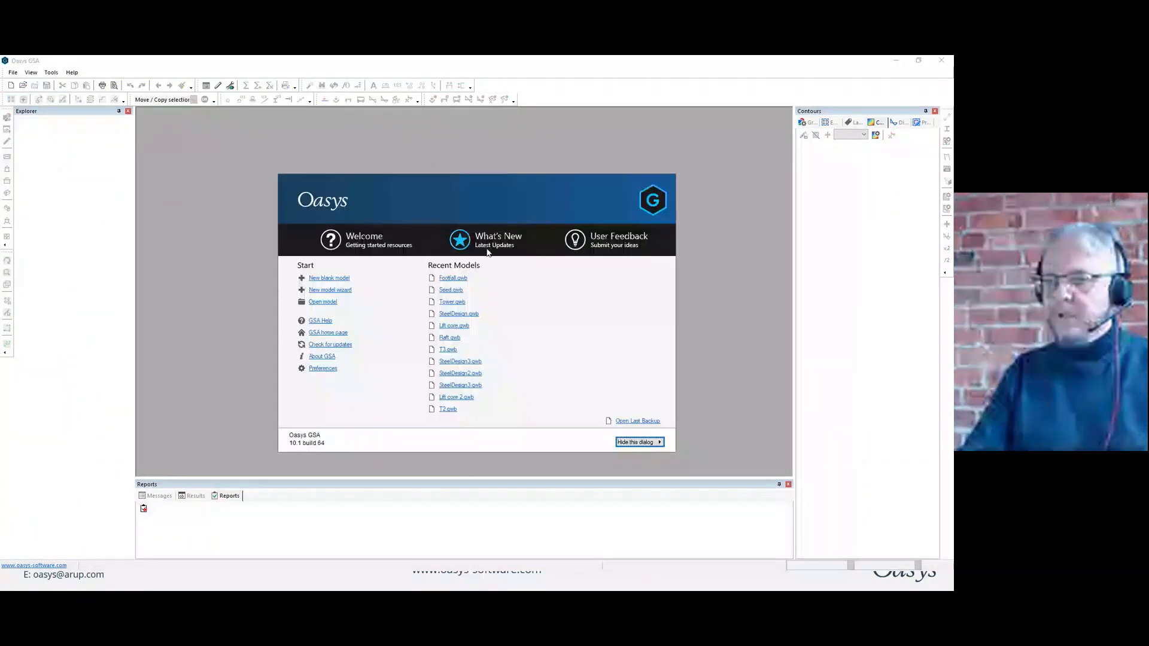
left_click(449, 337)
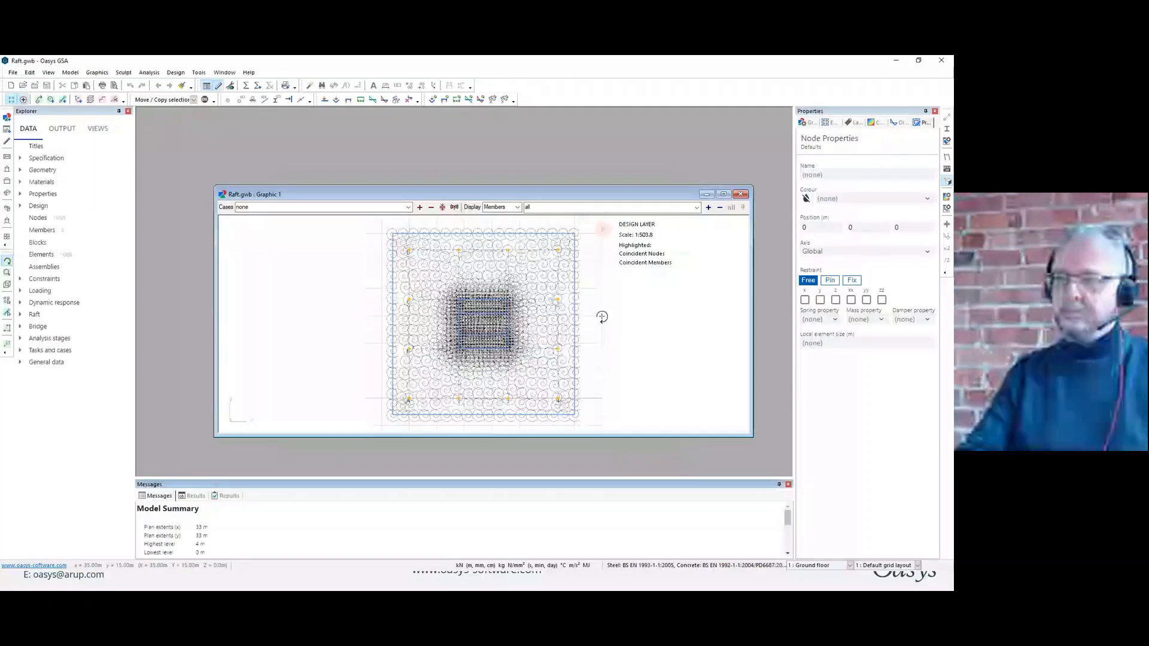
Show the raft model in isometric view, switch to the analysis layer, and display its elements shaded.
key("Home")
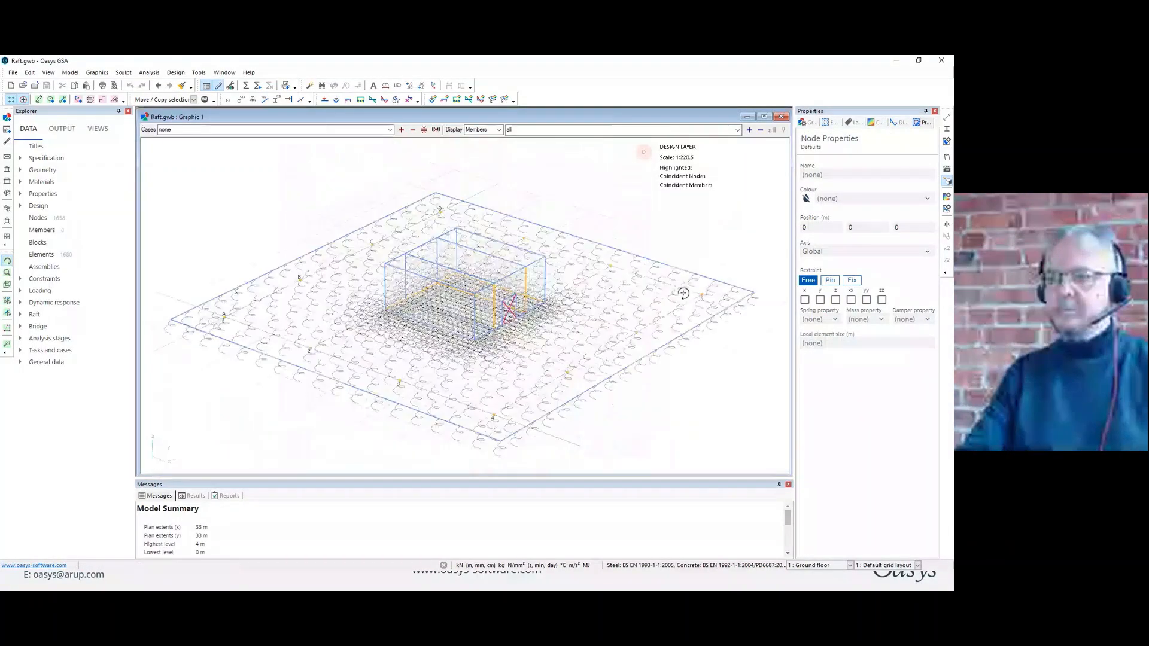
right_click(593, 172)
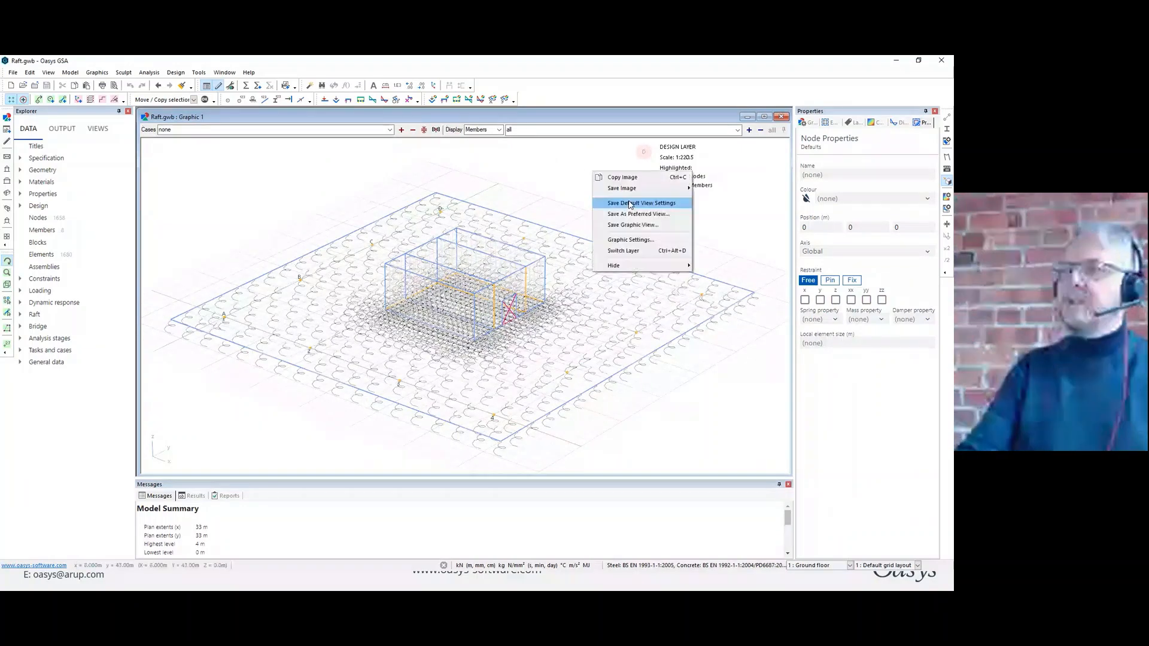
mouse_move(638, 190)
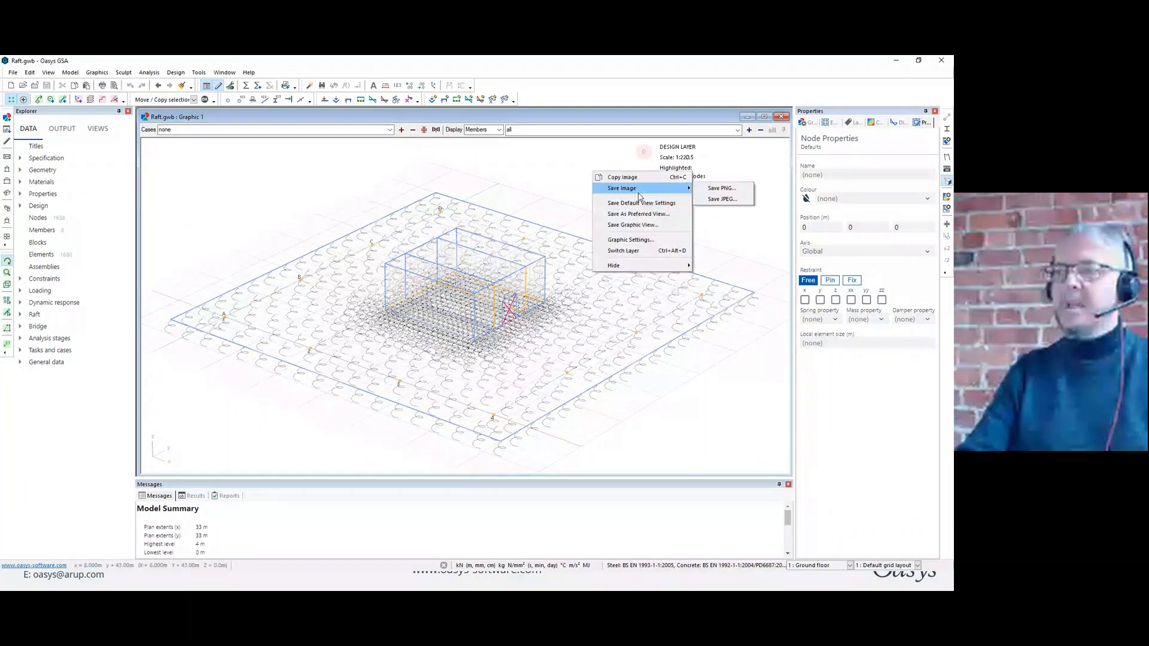
left_click(625, 251)
left_click(948, 130)
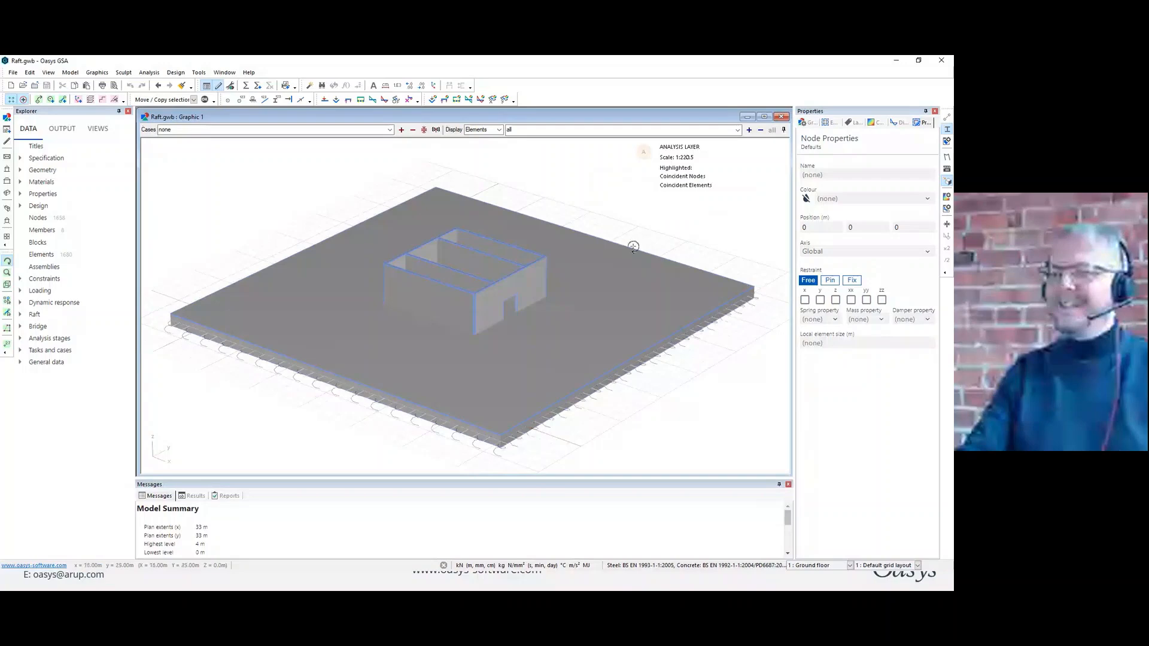
Colour the elements by property and display the soil zones and profiles as Outline Filled around the raft.
left_click(809, 123)
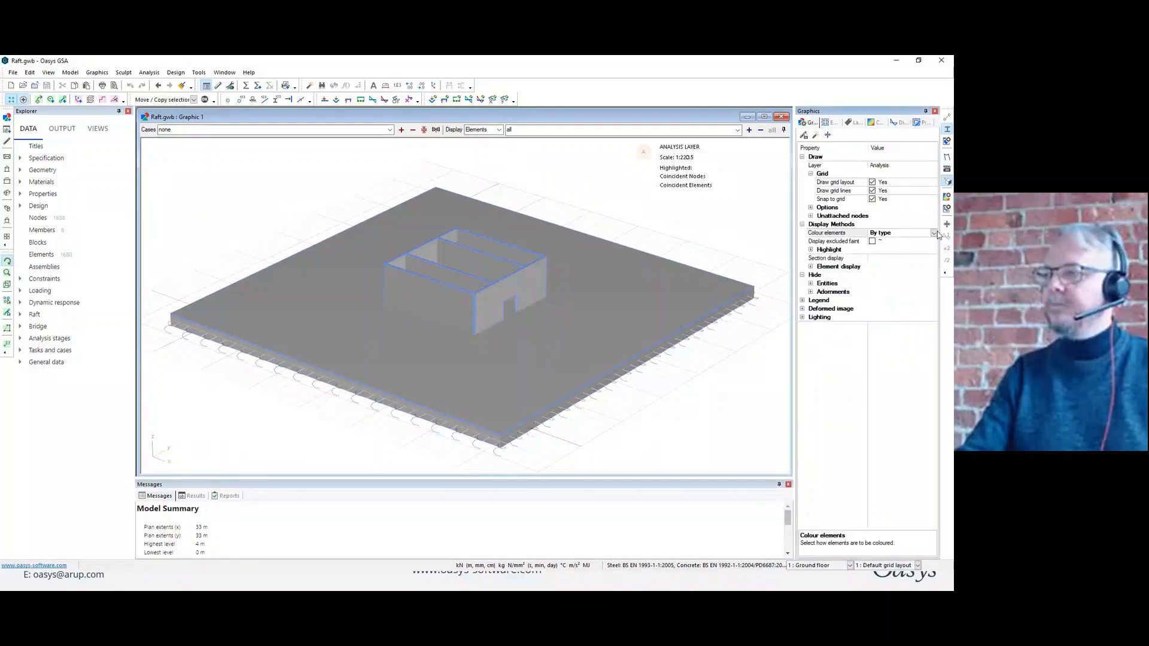
left_click(934, 232)
left_click(886, 249)
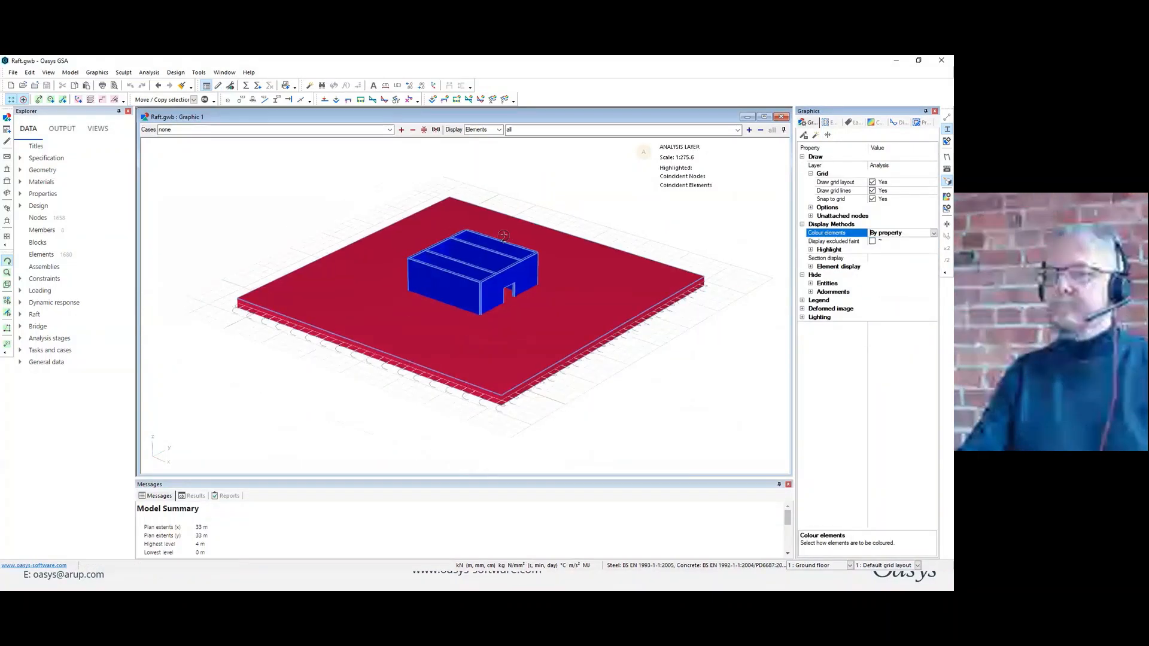
scroll(504, 236, "down", 2)
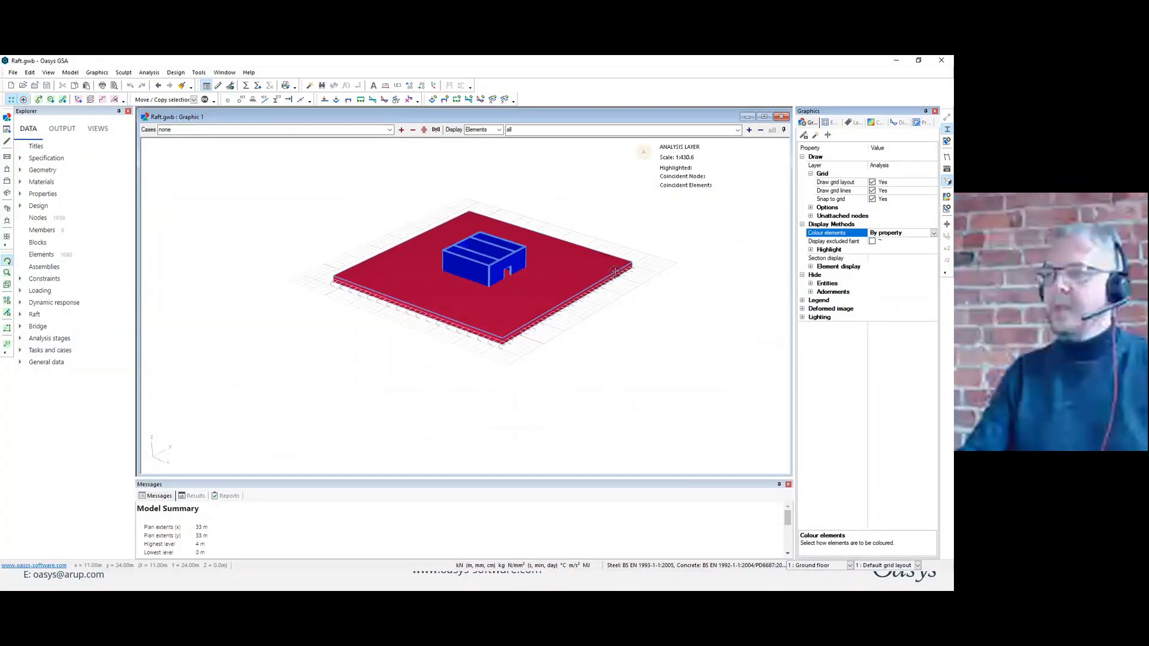
left_click(812, 267)
left_click(932, 334)
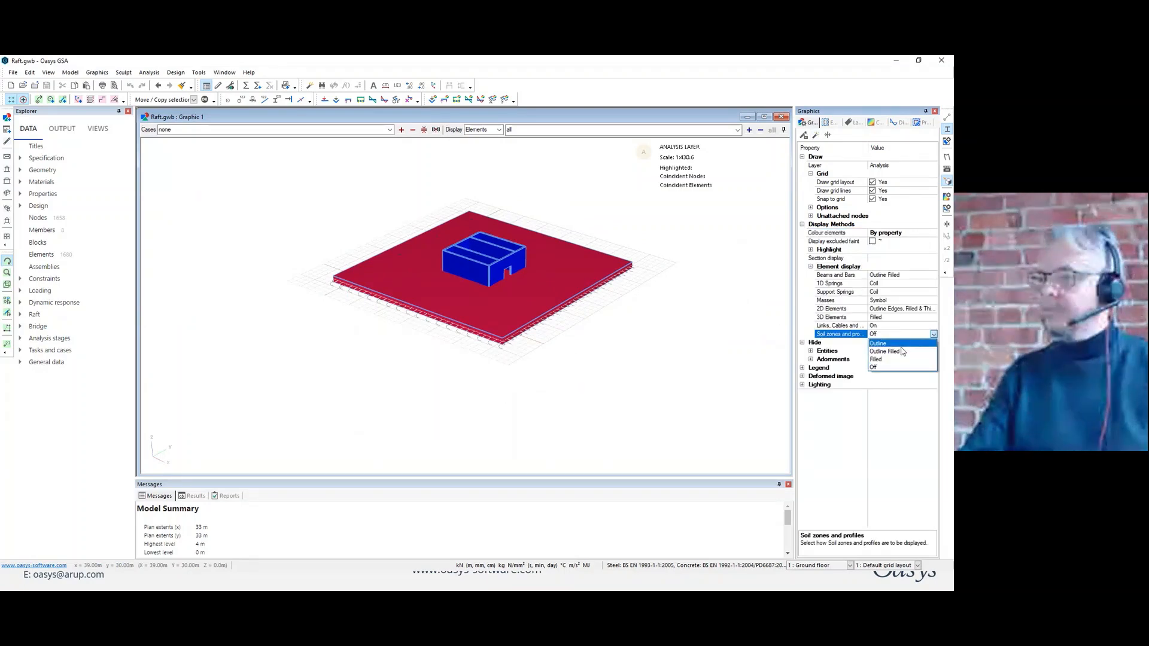
left_click(902, 352)
scroll(591, 311, "down", 2)
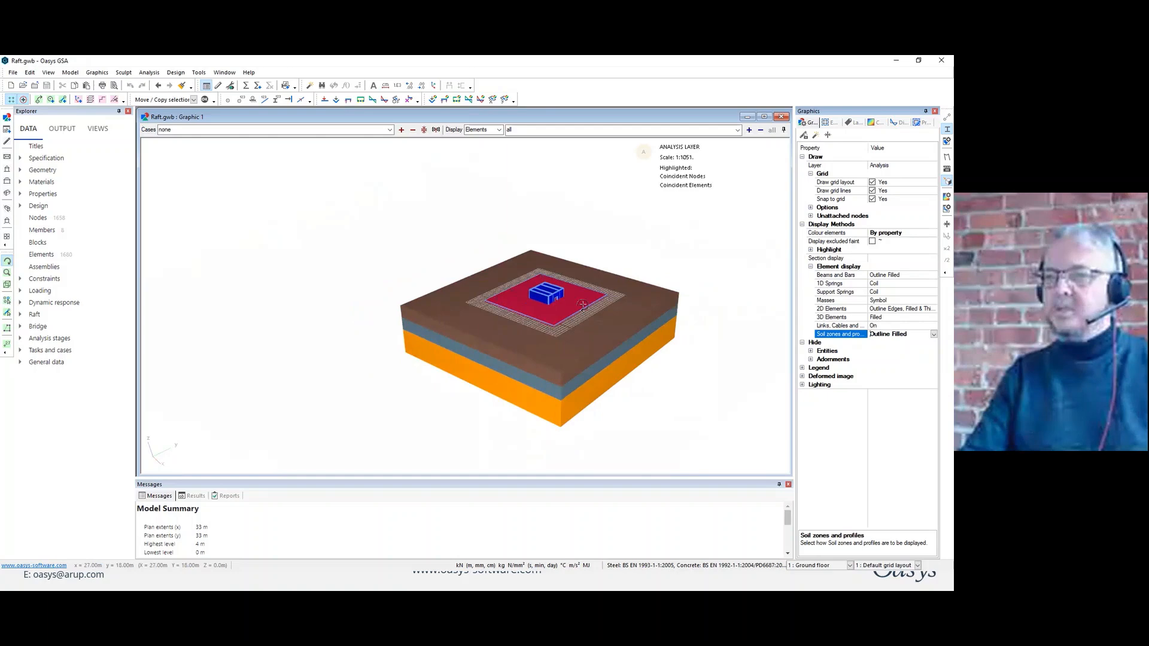
middle_click_drag(464, 252, 416, 240)
scroll(436, 257, "up", 1)
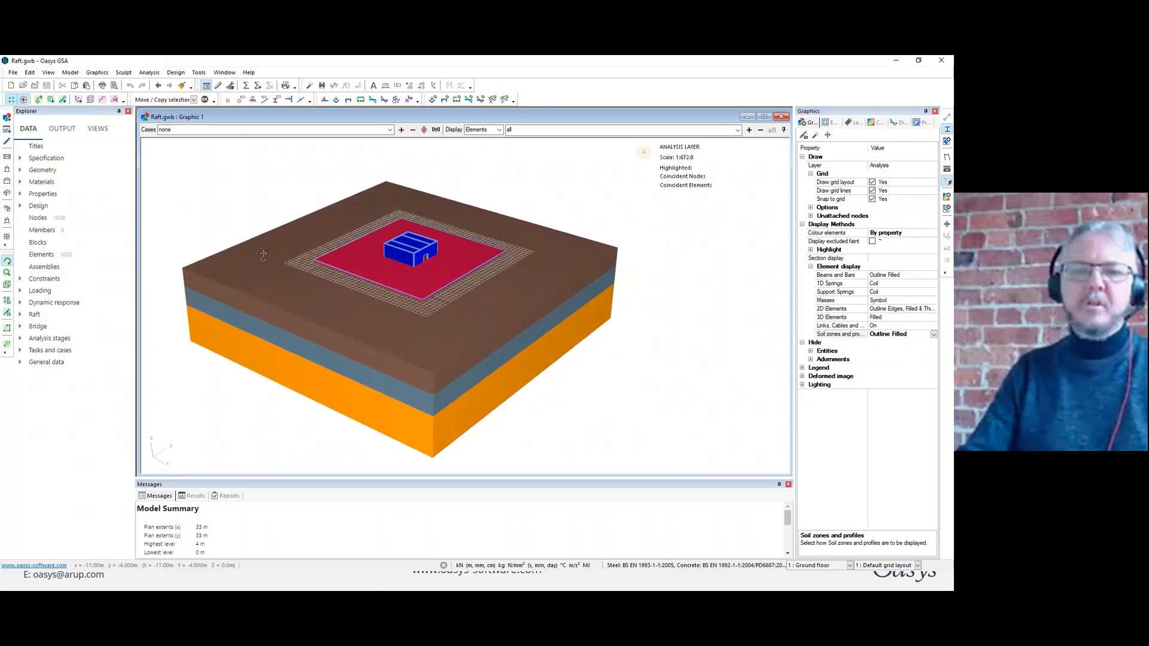
Review the soil layers, levels and Young's modulus values in the raft's Soil Profiles table.
left_click(19, 314)
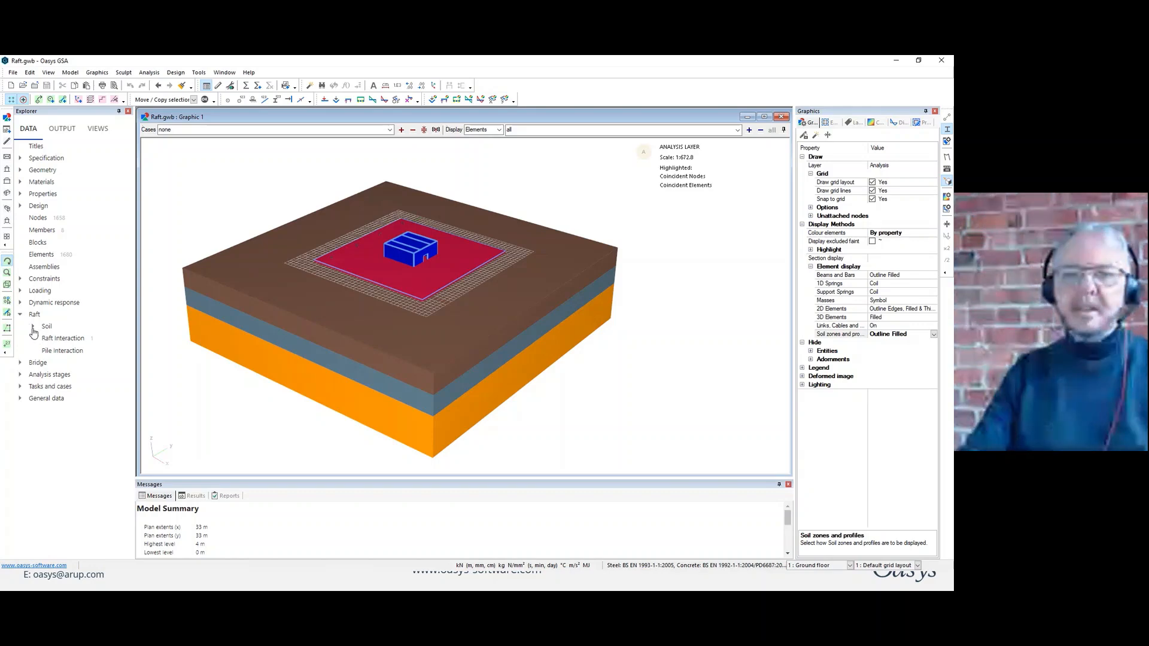
left_click(32, 326)
double_click(84, 340)
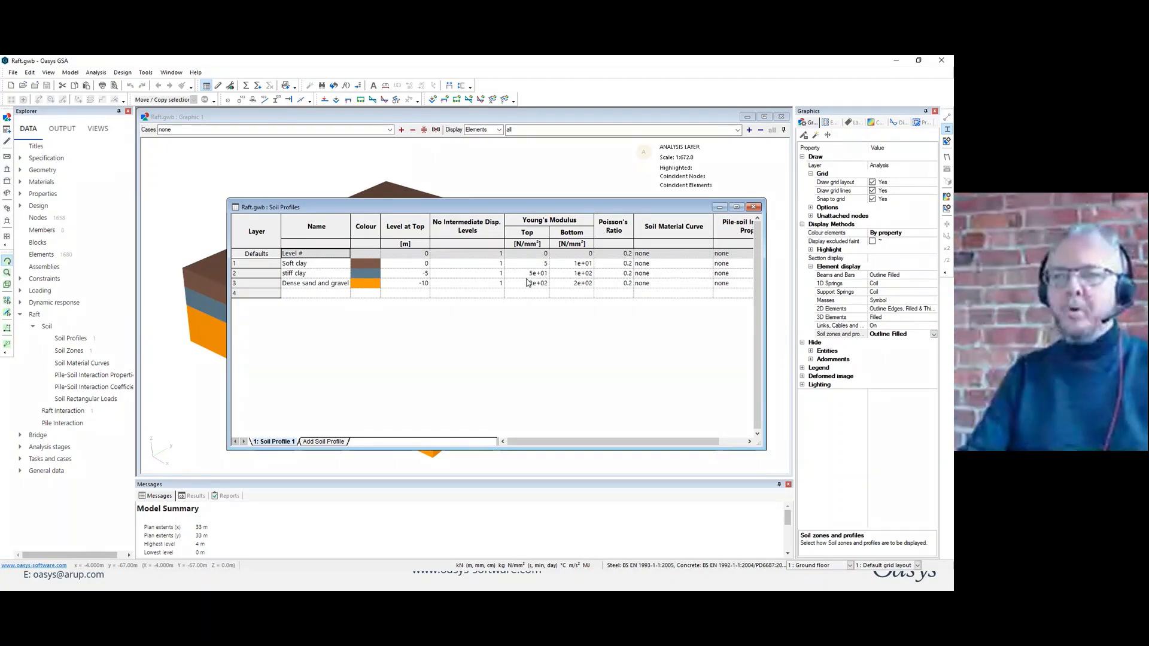
left_click(752, 207)
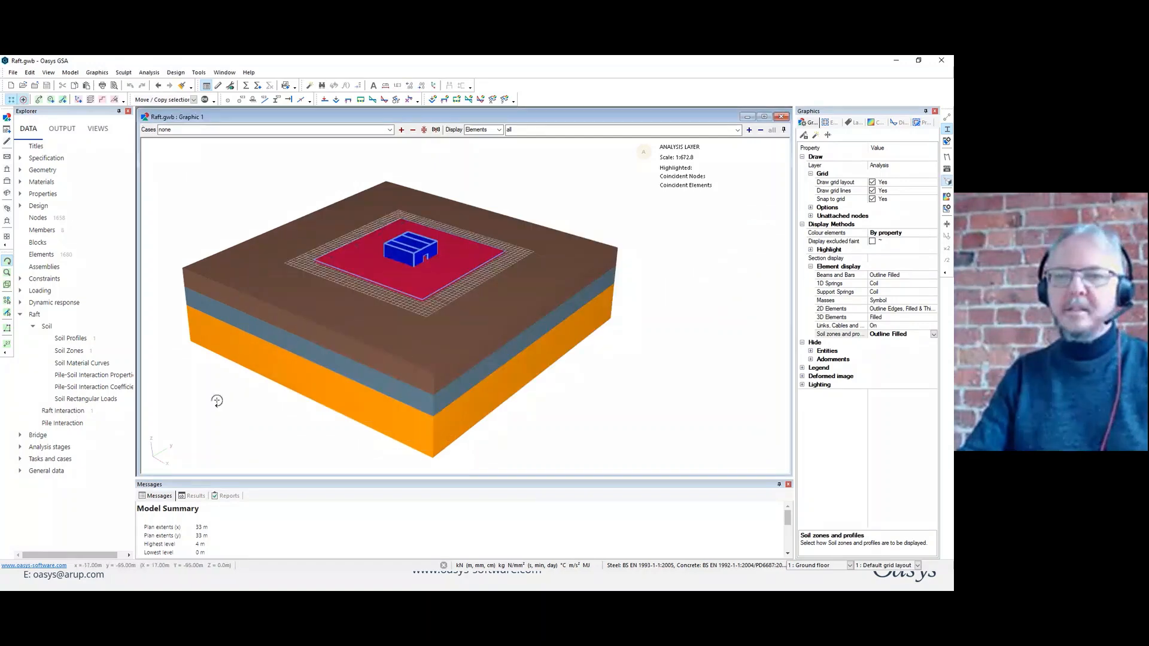
Return the raft model to an unshaded outline display and colour the elements by type.
left_click(946, 141)
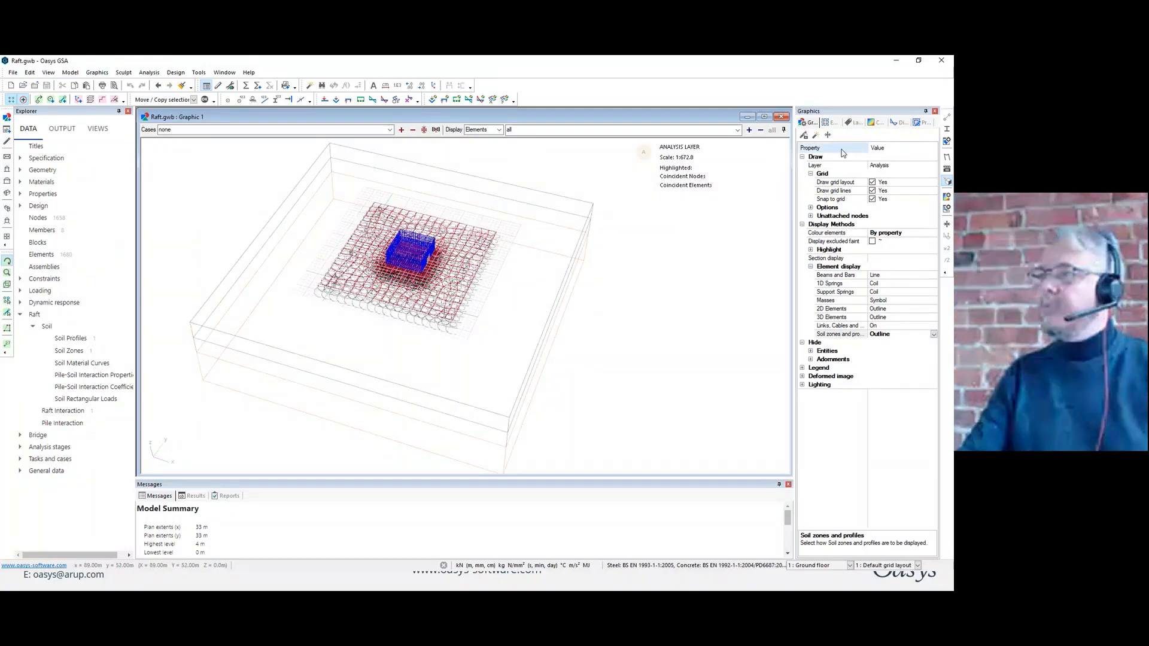
left_click(934, 233)
left_click(933, 233)
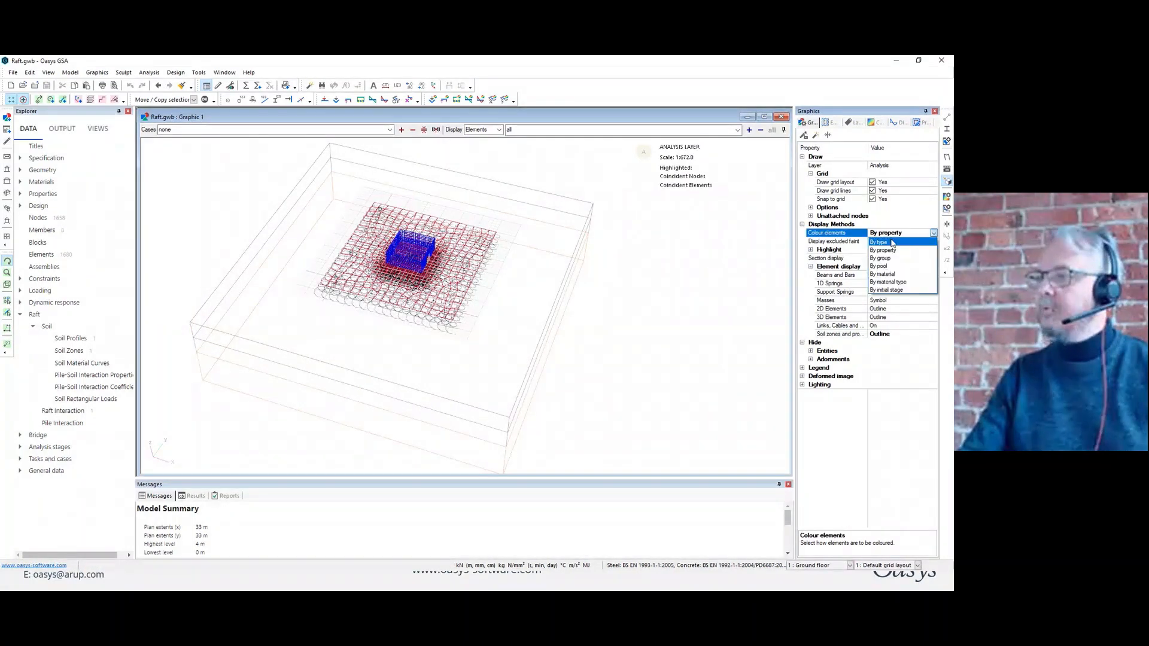
left_click(890, 242)
scroll(434, 260, "up", 5)
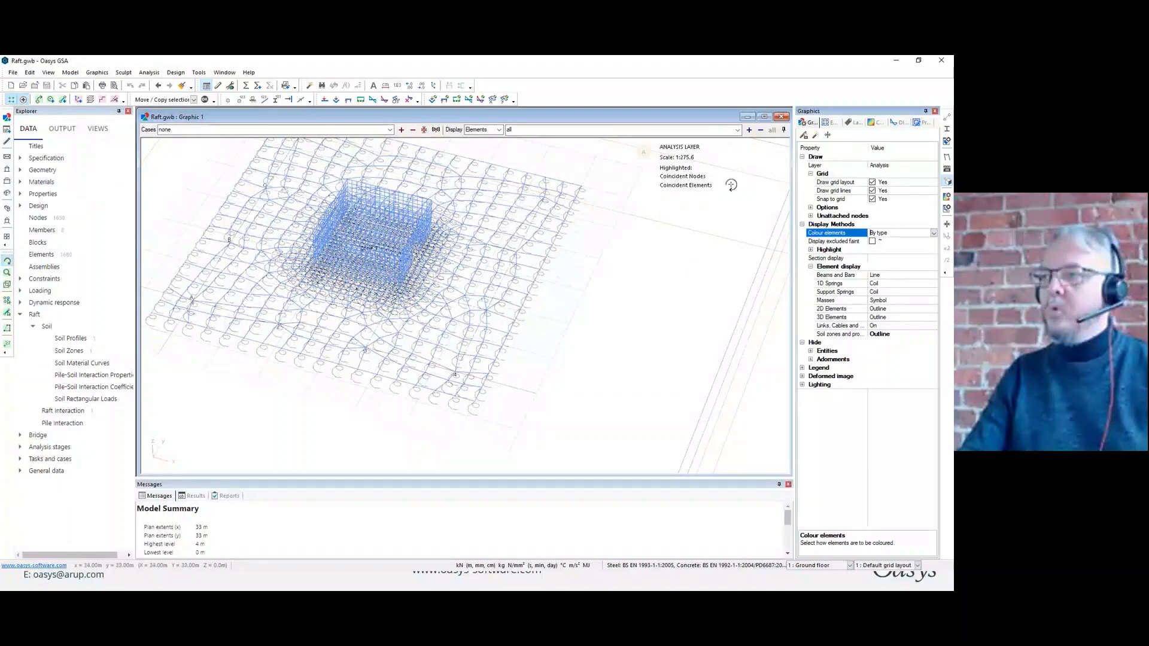
Label the raft interaction areas on the nodes and review the settings in the Raft Interaction table.
left_click(852, 122)
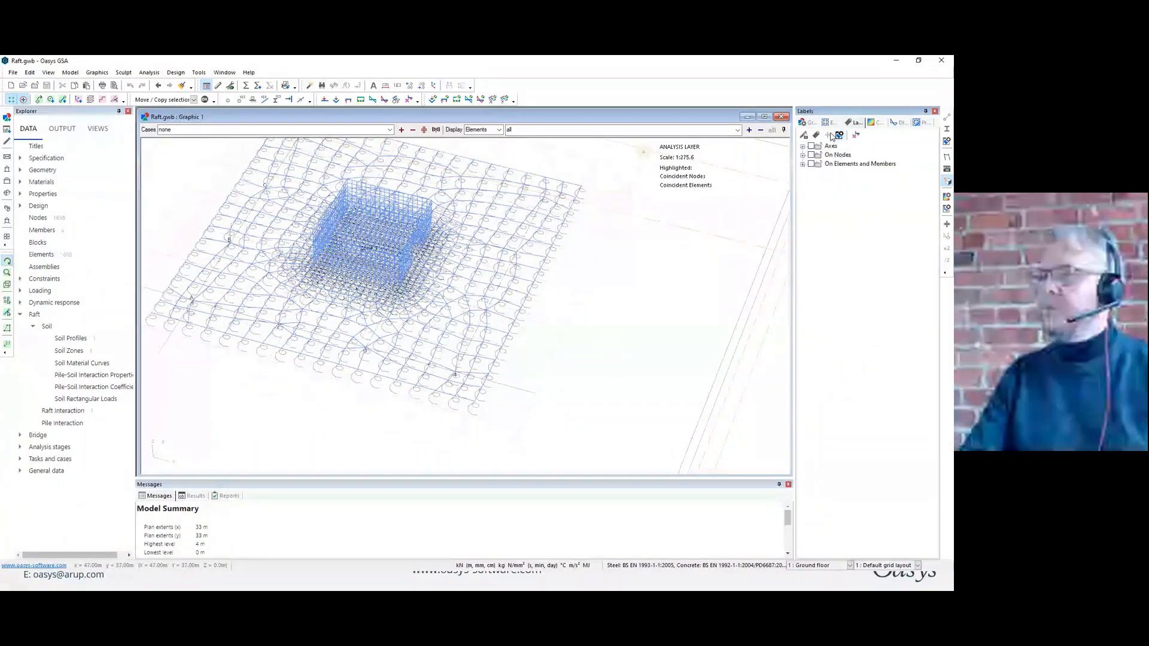
left_click(802, 164)
left_click(802, 155)
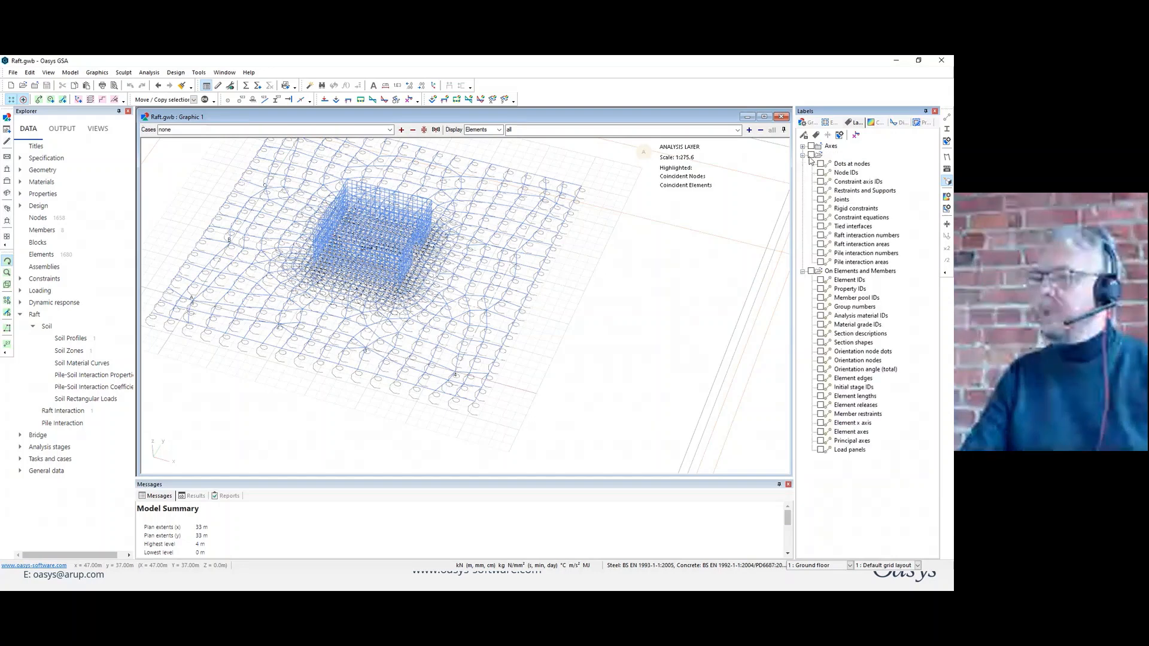
left_click(821, 245)
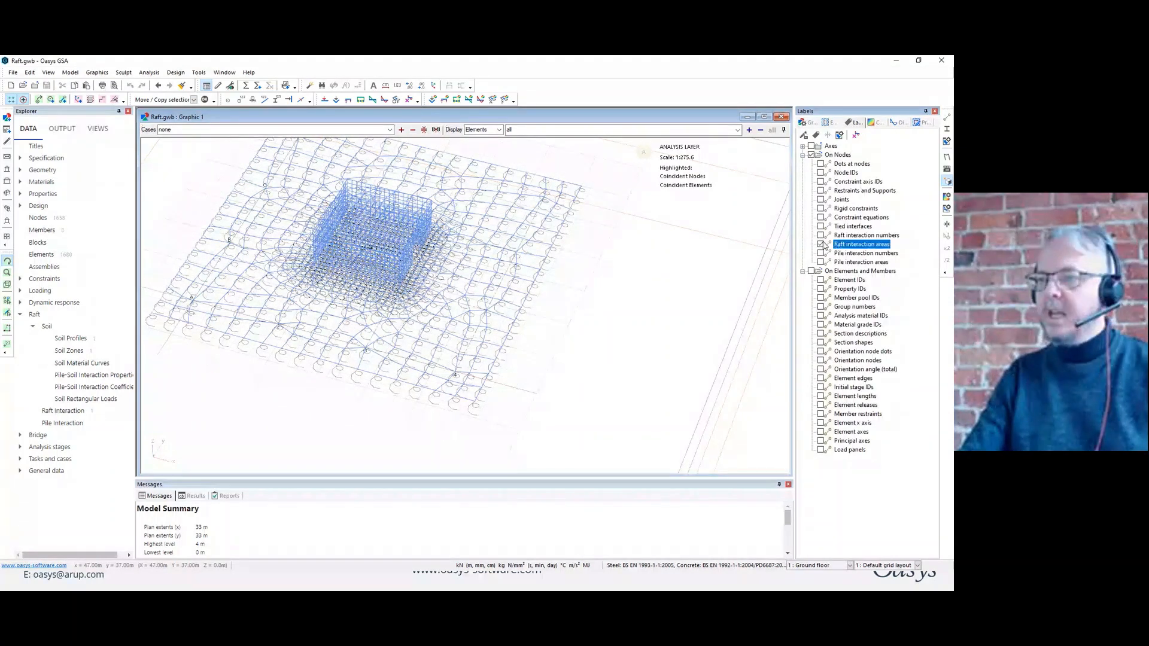
double_click(66, 410)
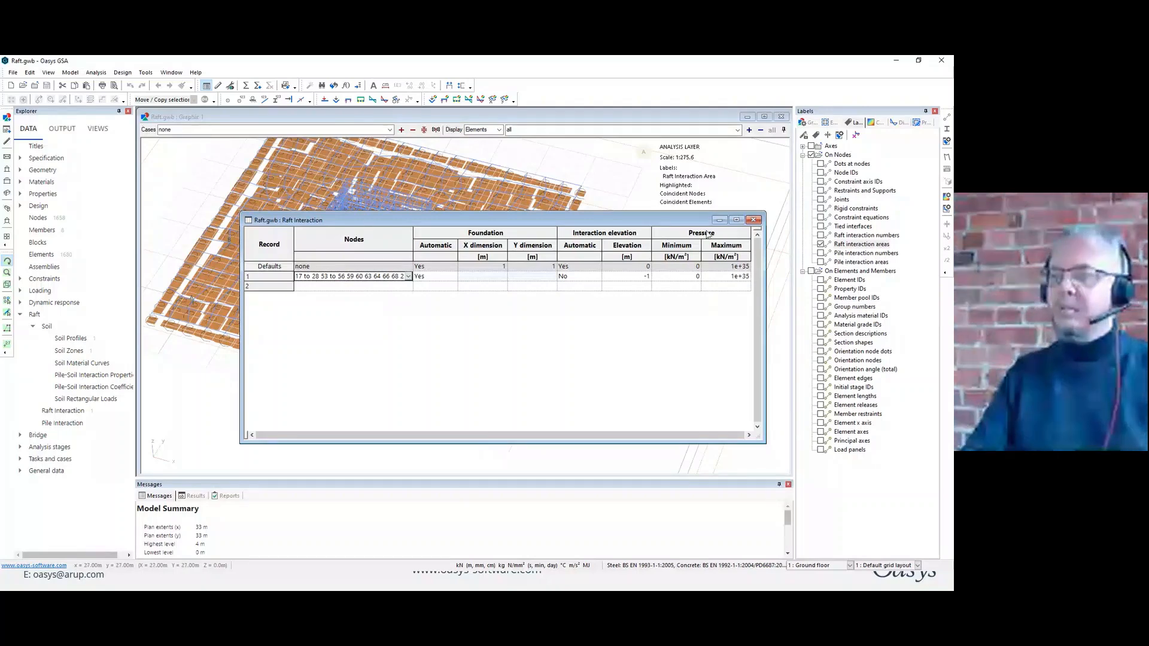
left_click(756, 219)
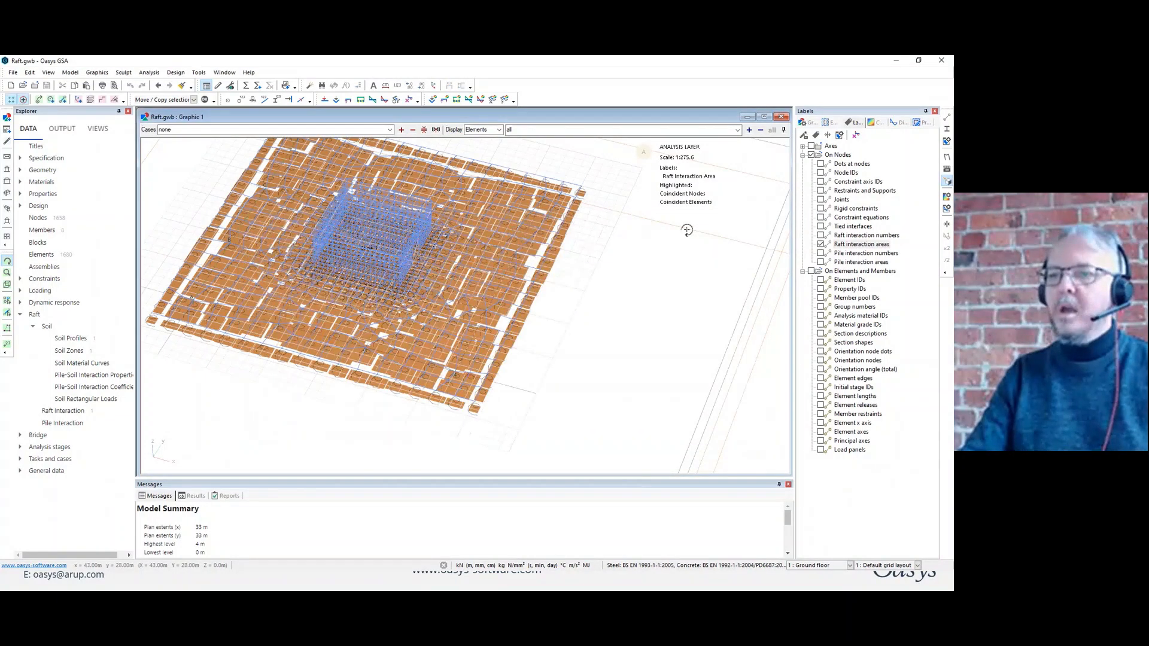
Set the support springs display to Off and view the interaction areas beneath the raft from the side.
left_click_drag(686, 226, 659, 206)
left_click(807, 123)
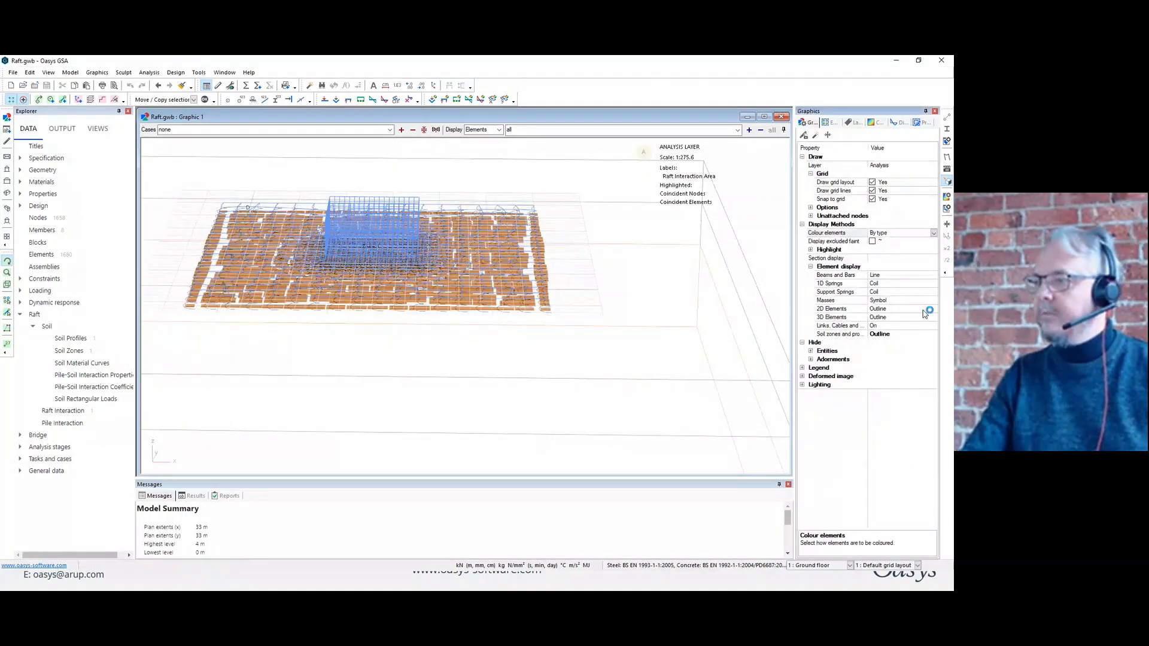
left_click(934, 292)
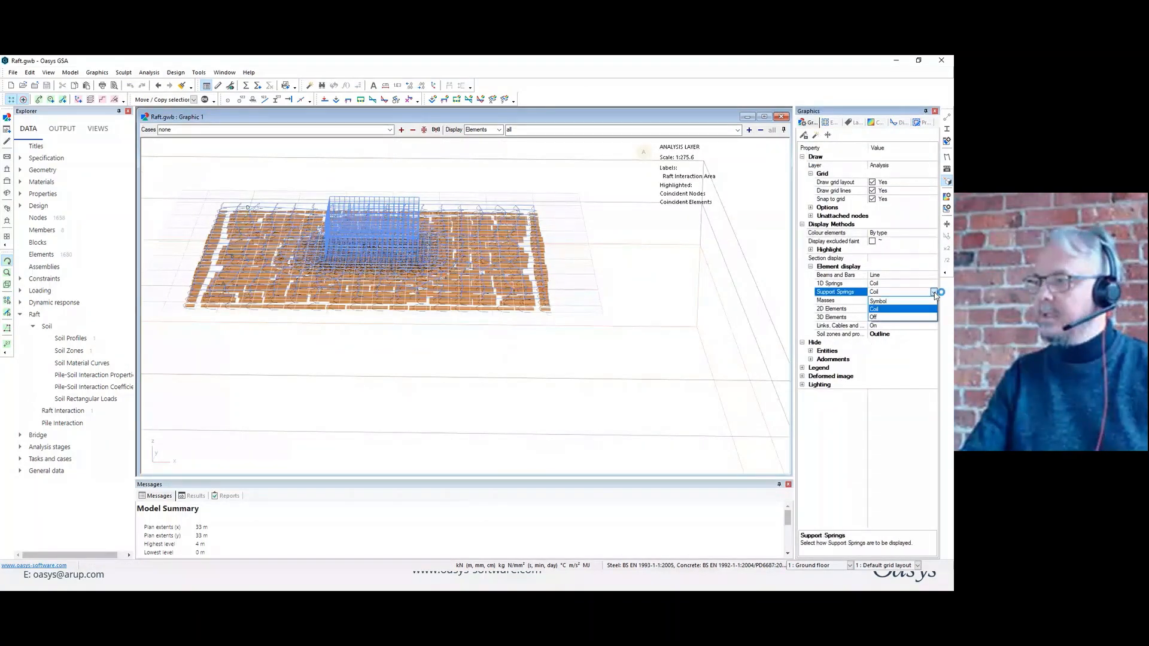
left_click(894, 317)
left_click_drag(585, 282, 149, 166)
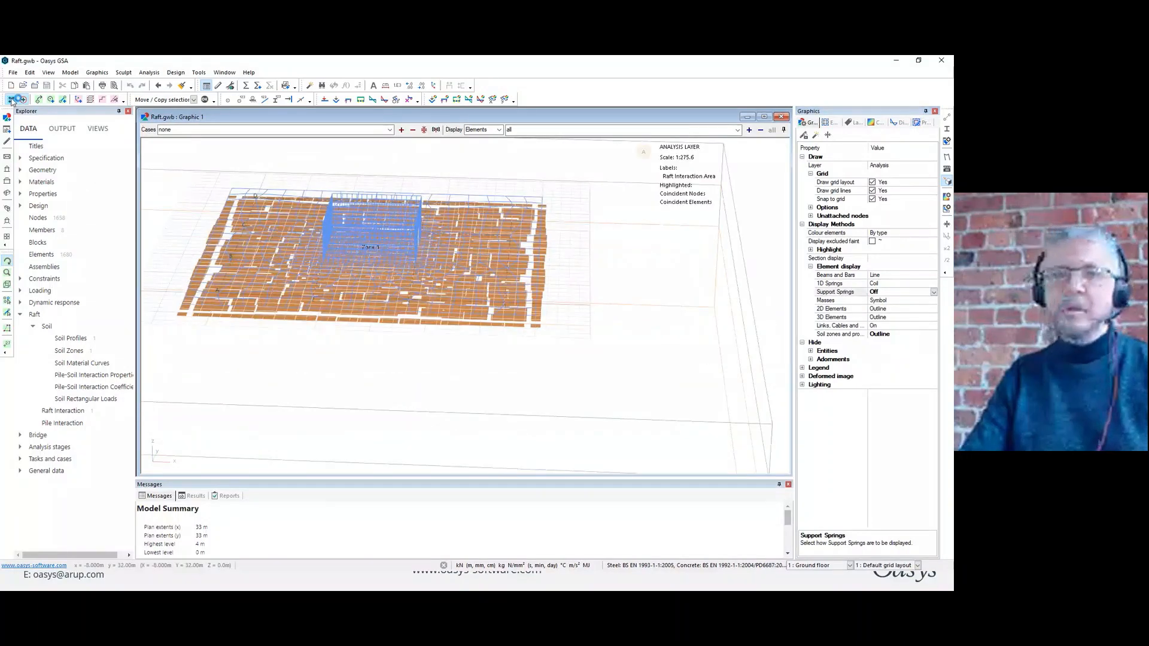
left_click_drag(582, 280, 567, 258)
scroll(536, 257, "up", 4)
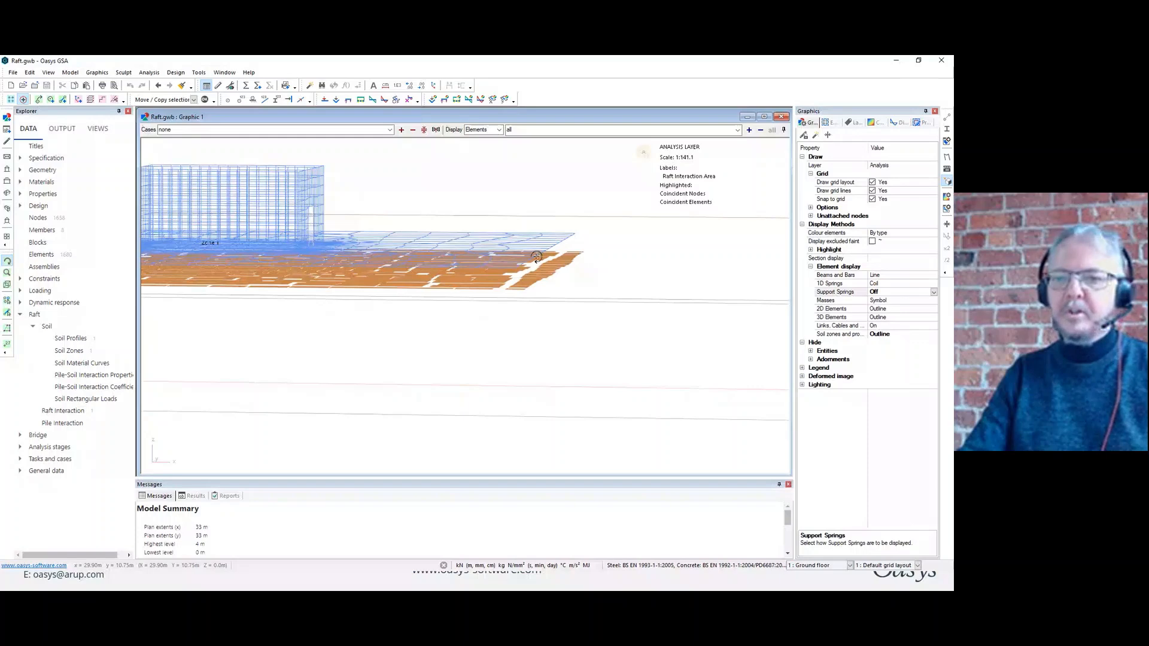
Check the interaction elevation in the Raft Interaction table and compare it with the interaction areas under the raft.
double_click(62, 411)
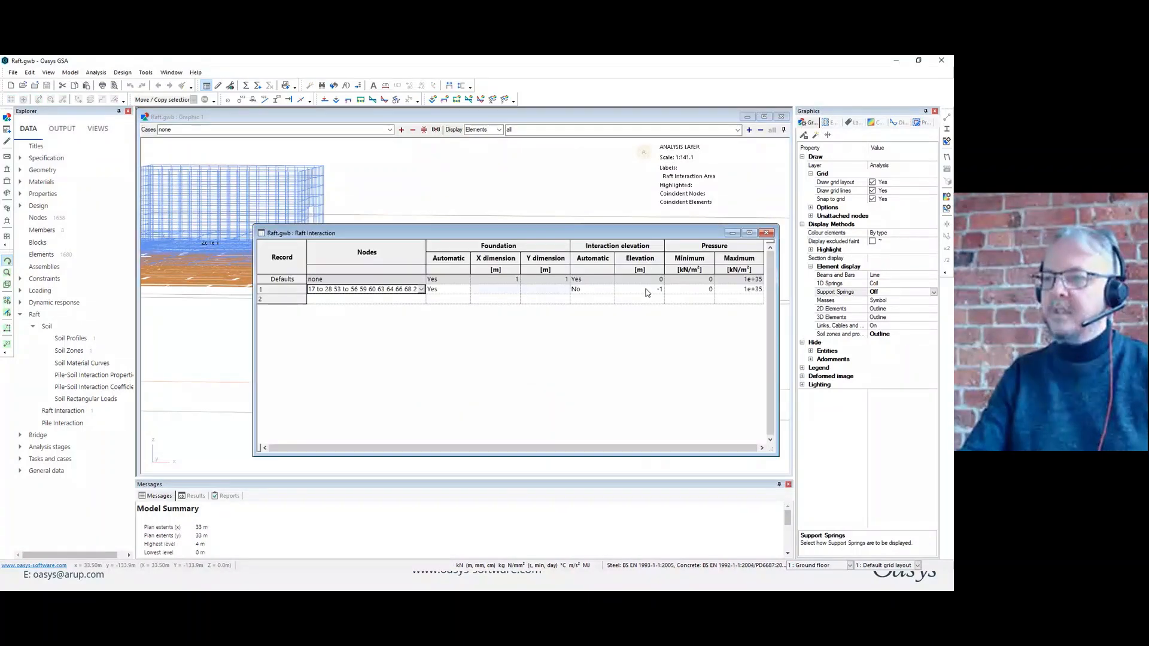
left_click(766, 233)
left_click_drag(580, 252, 563, 284)
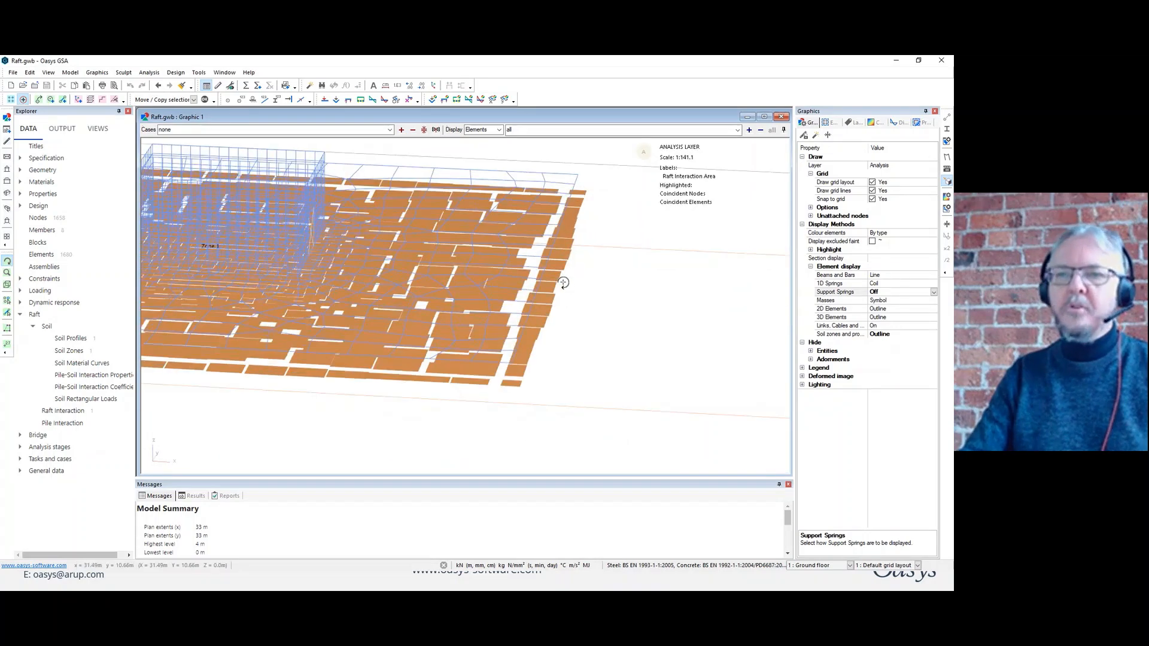
scroll(531, 299, "down", 3)
scroll(532, 300, "down", 1)
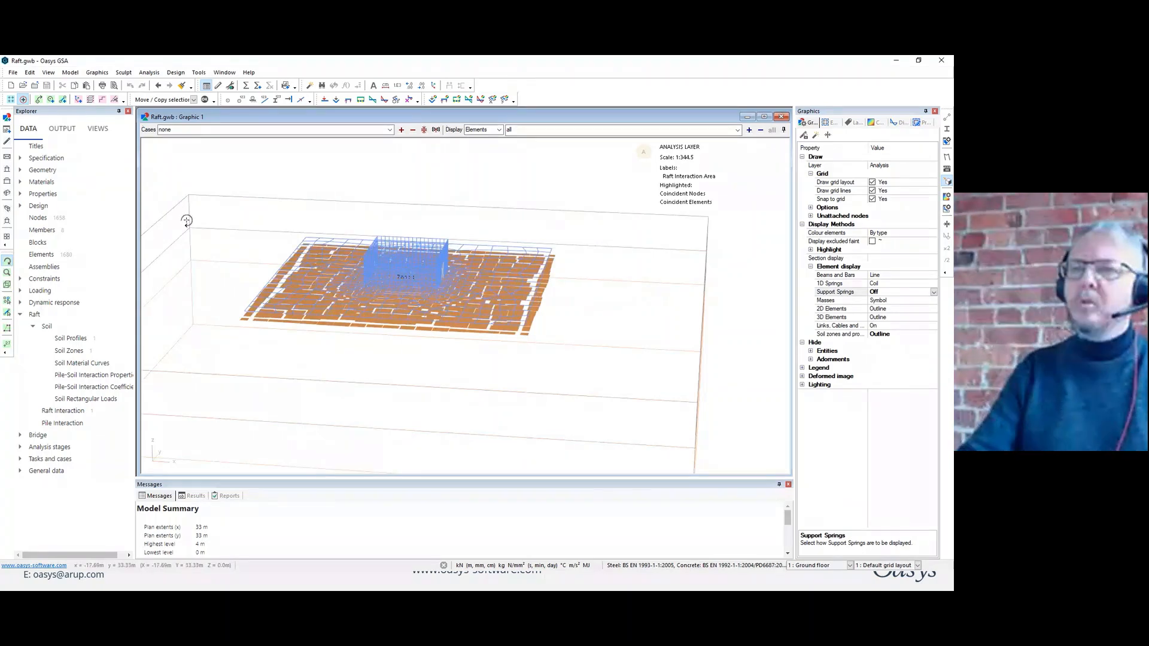
Display the node loads on the raft for load case L1 : Superstructure.
left_click(325, 101)
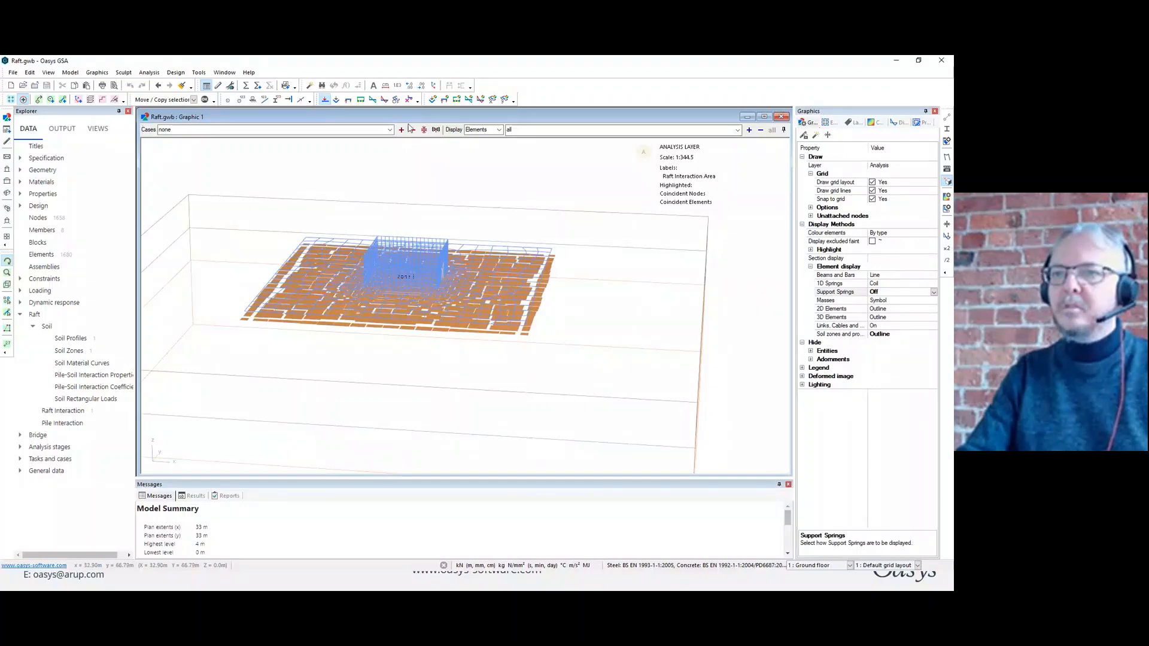
left_click(401, 130)
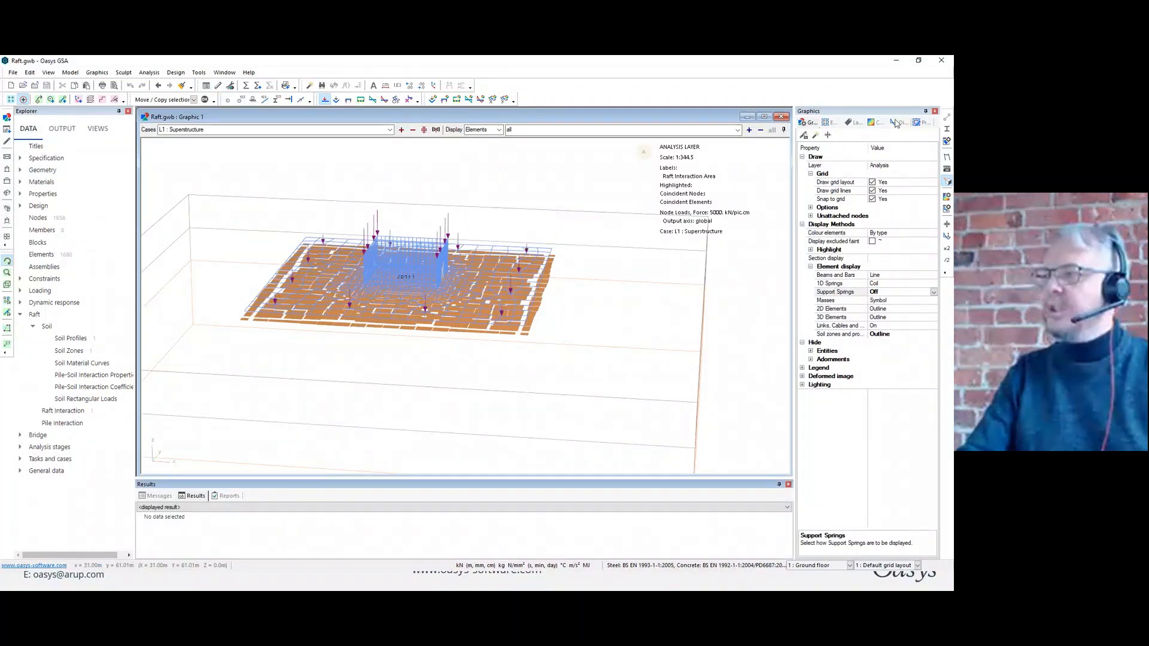
Remove the raft interaction area labels and annotate the node loads on the raft with their values.
left_click(852, 122)
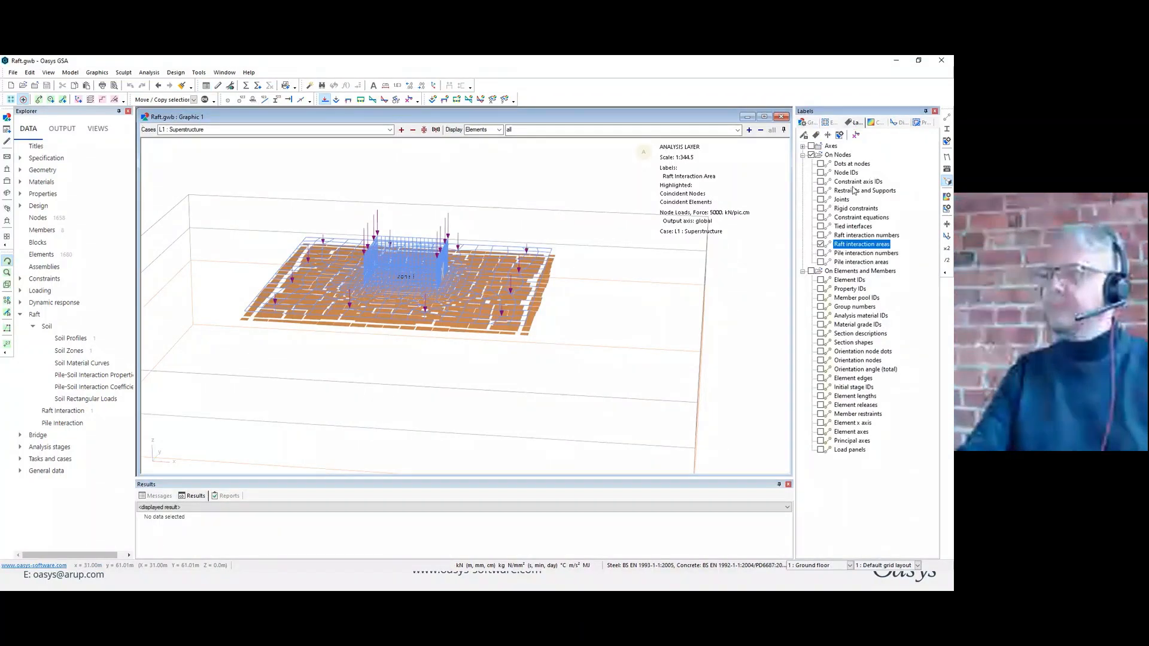
left_click_drag(581, 232, 559, 257)
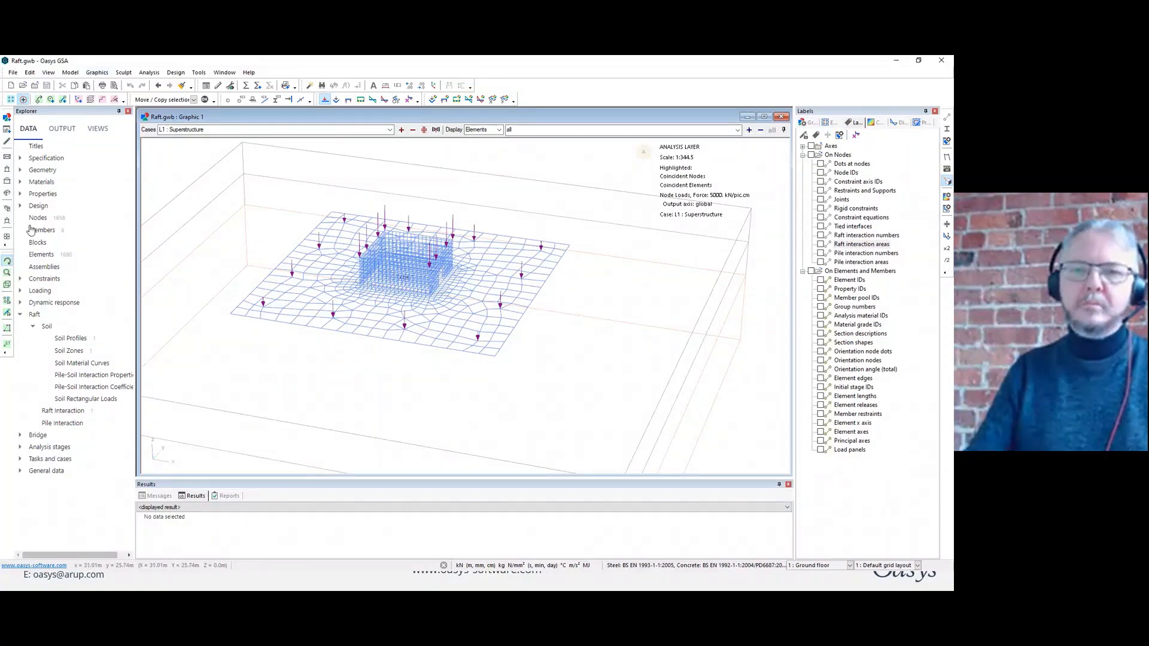
left_click(8, 345)
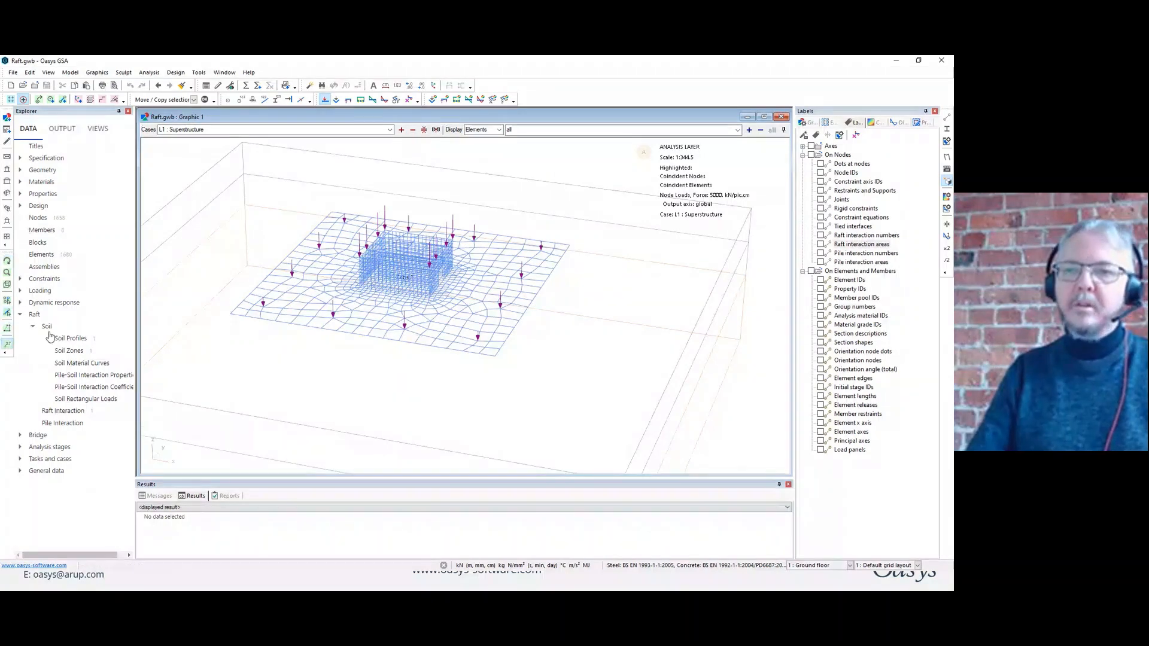
left_click_drag(207, 182, 633, 413)
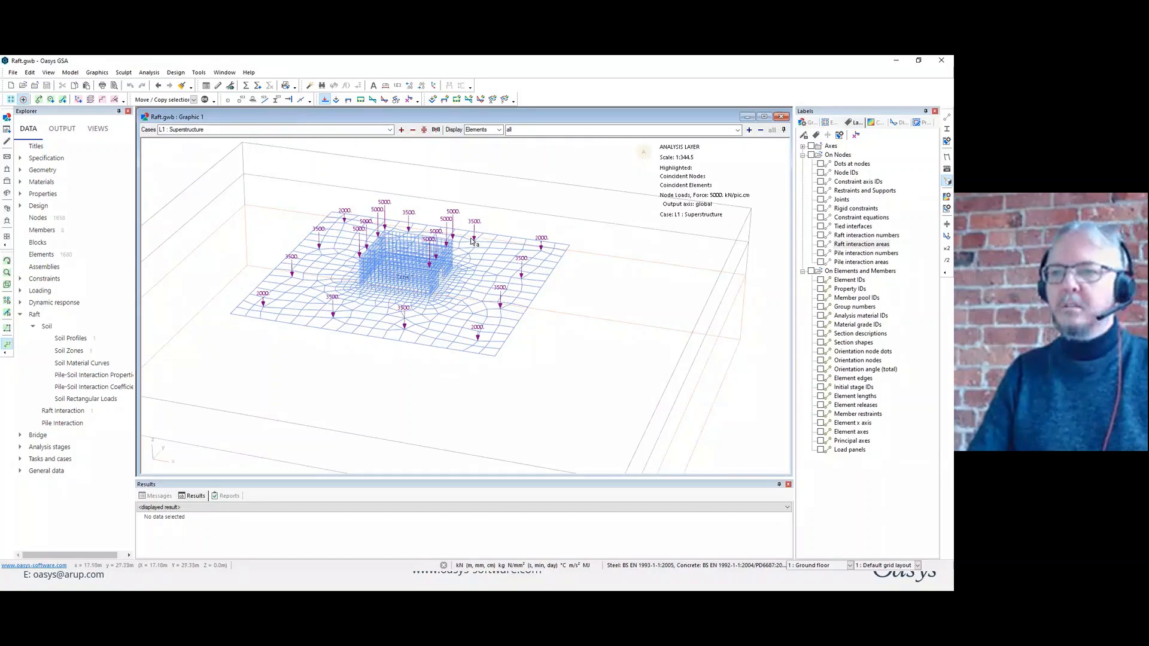
middle_click_drag(473, 242, 479, 248)
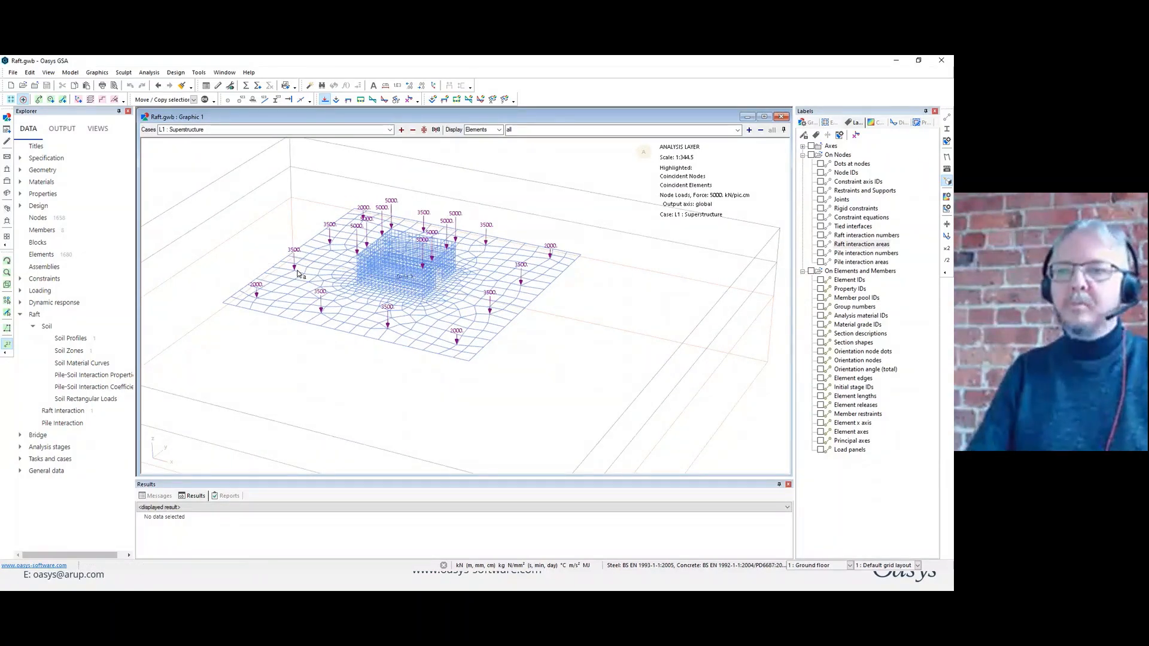
Hide the node loads and set up a Raft soil-structure analysis task with an absolute displacement residual of 1 mm.
left_click(325, 99)
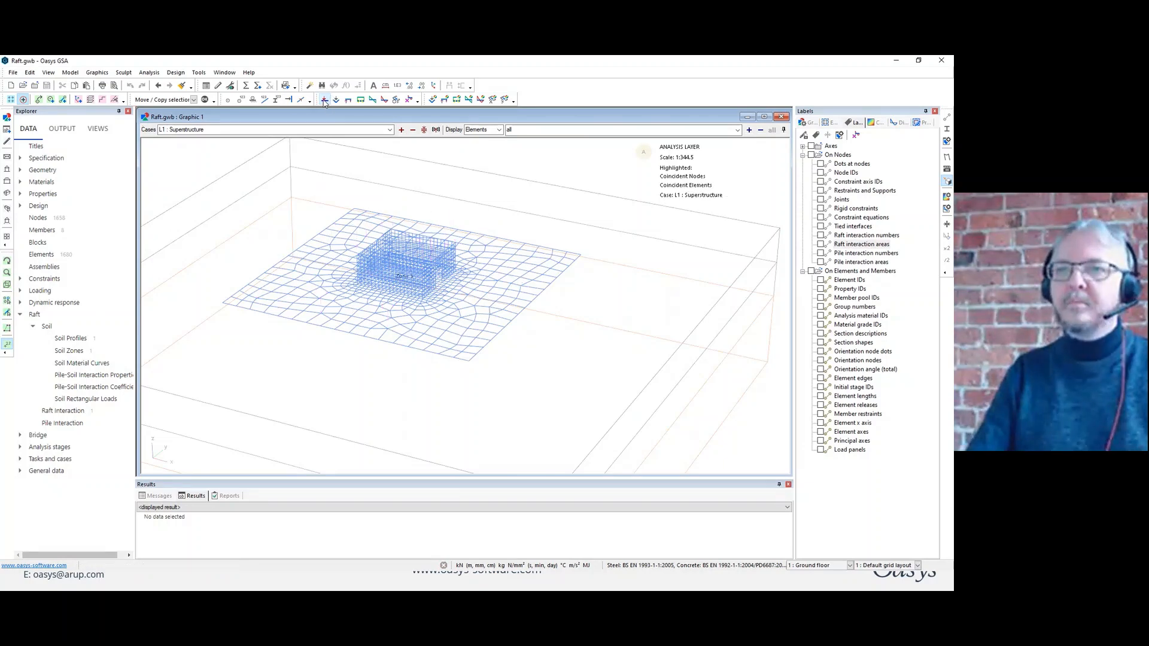
left_click(258, 86)
left_click(436, 299)
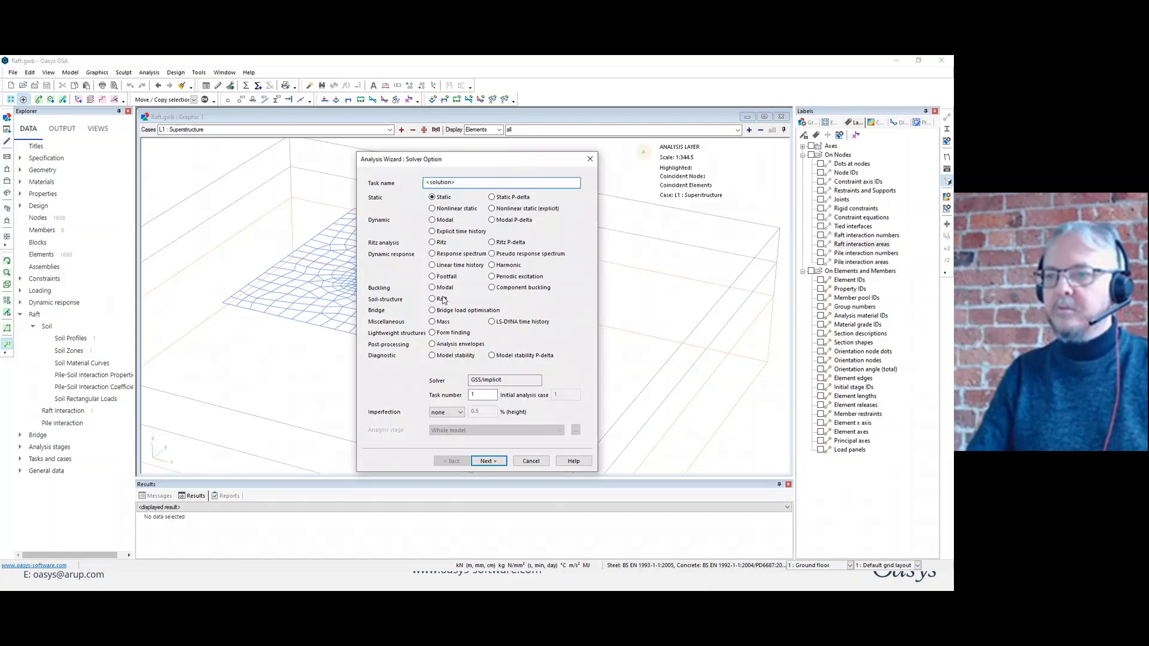
left_click(498, 462)
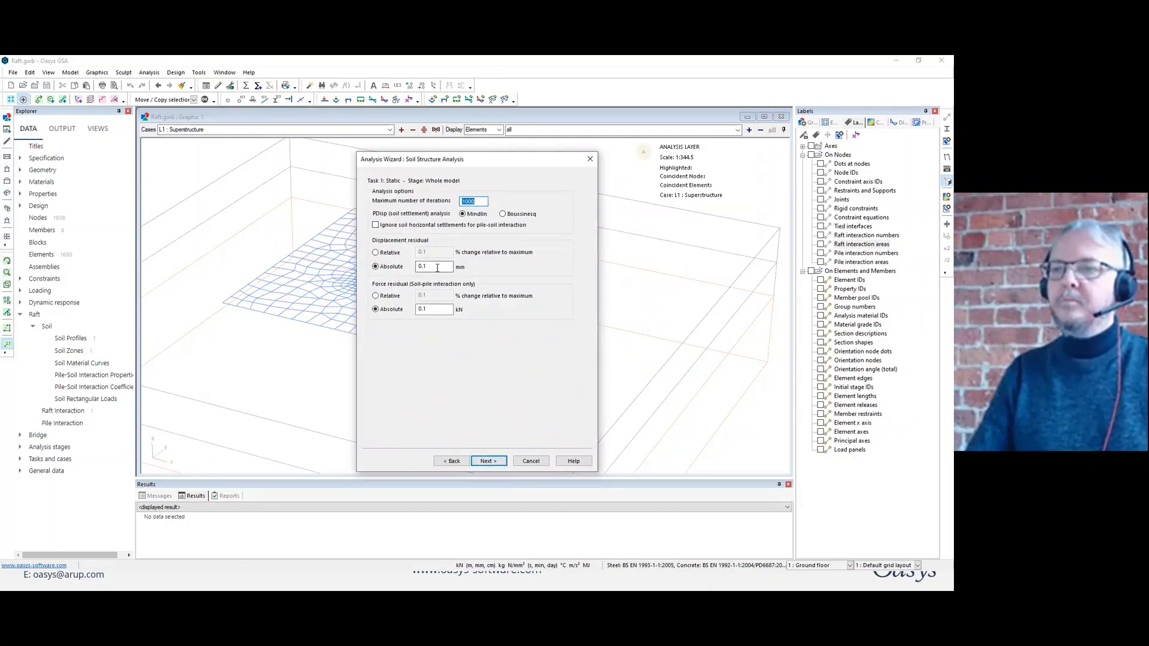
double_click(437, 267)
type("1")
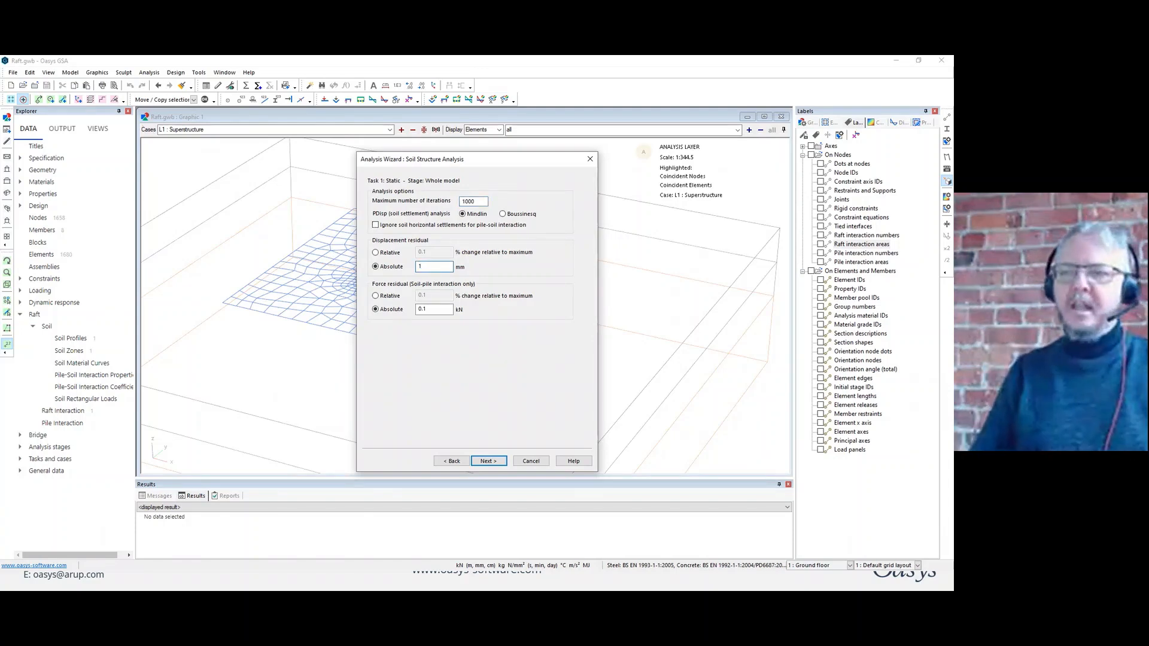
Create the default analysis case from load case L1 : Superstructure, numbered from 1, for the raft task.
left_click(488, 461)
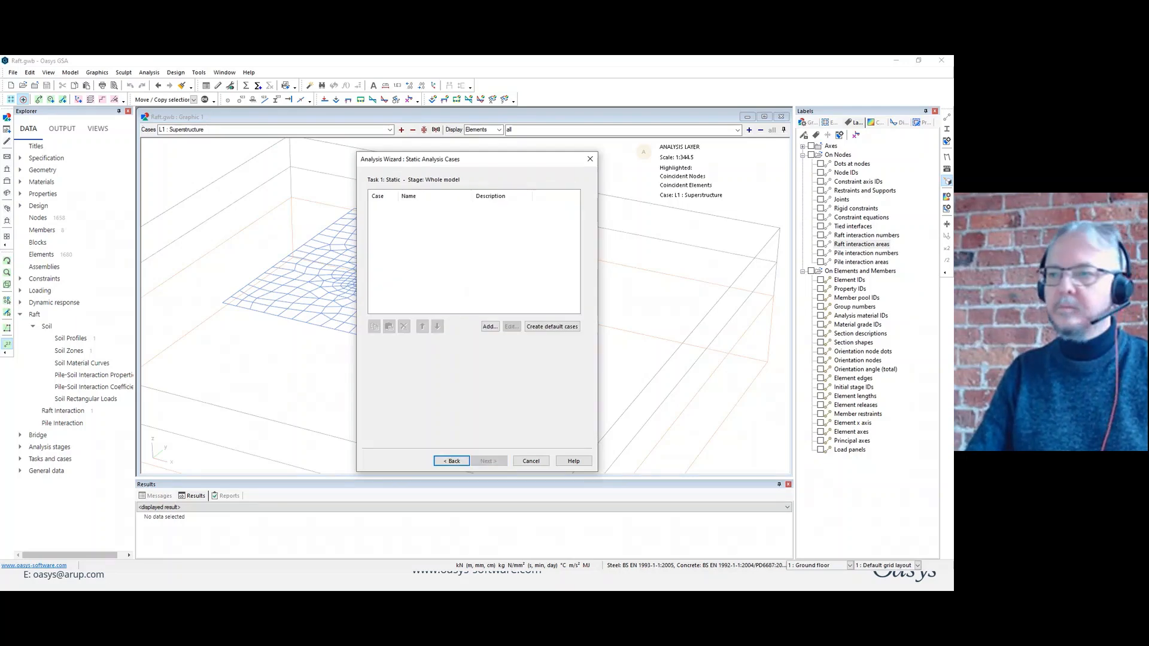
left_click(563, 327)
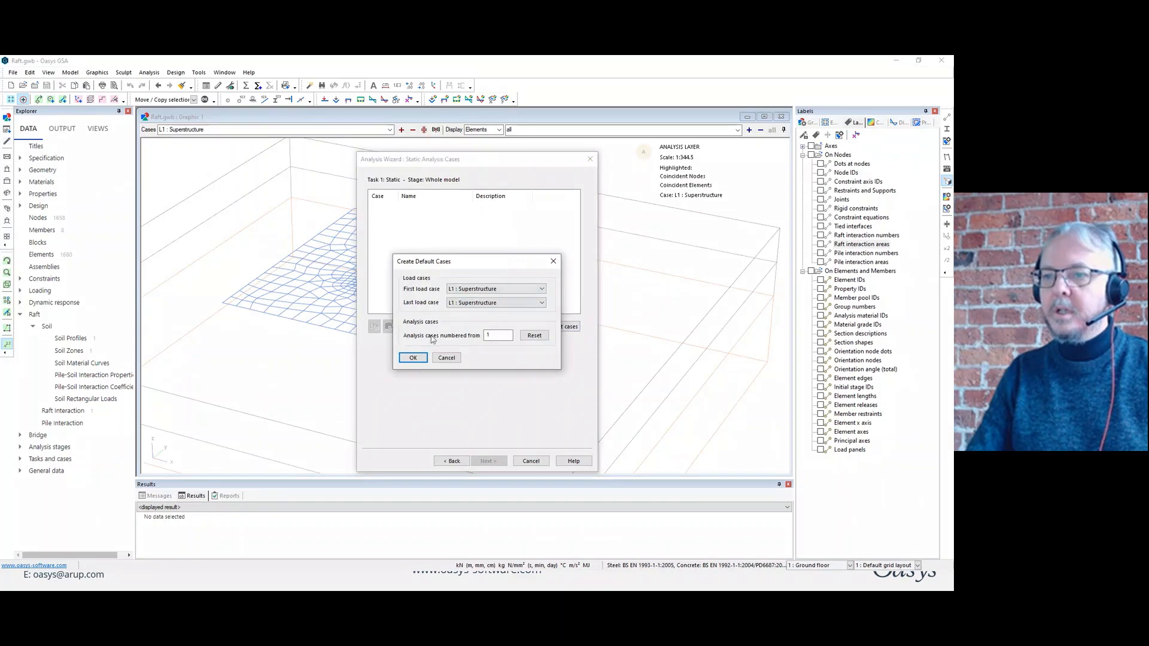
left_click(413, 358)
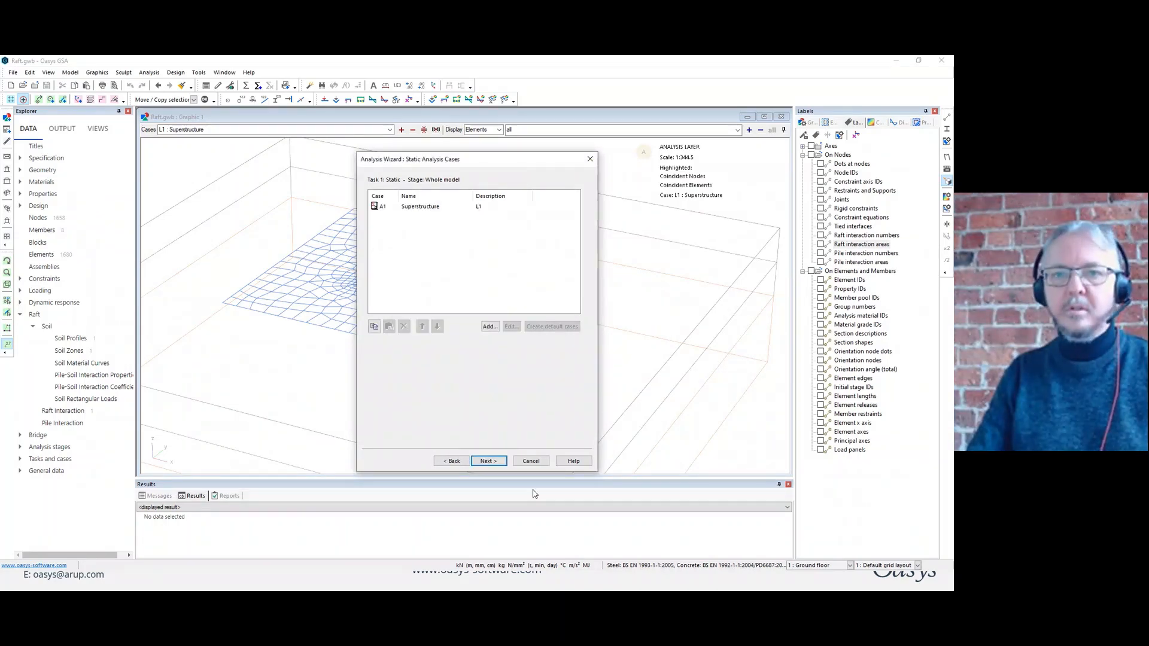
left_click(500, 462)
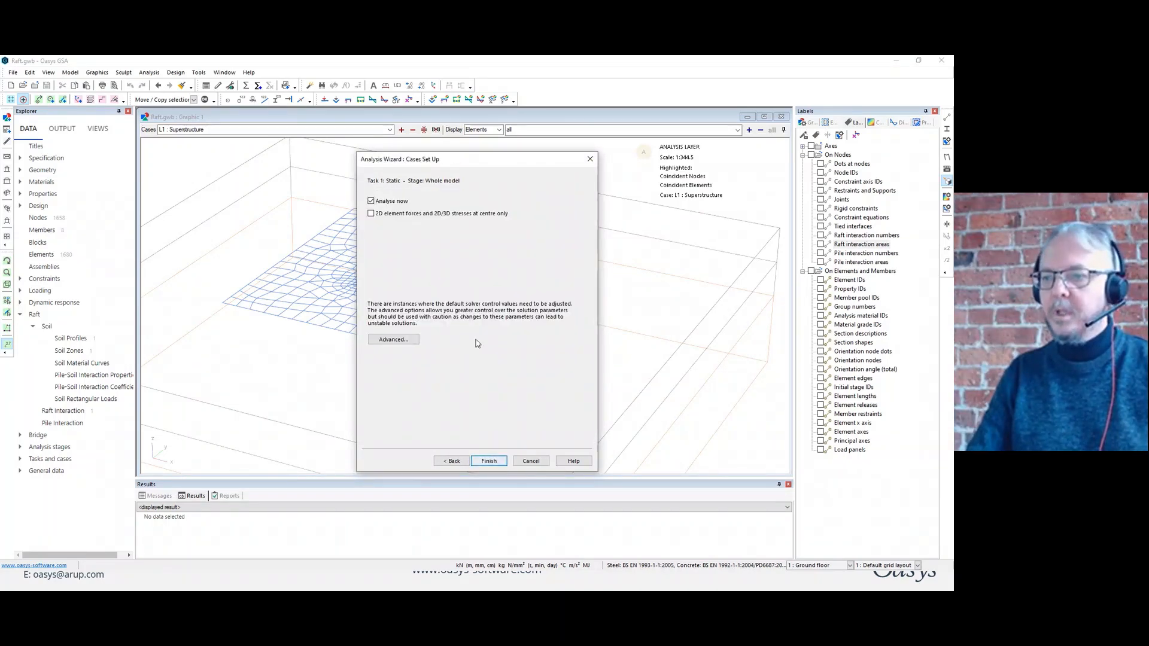
Review the advanced solver settings and enable saving soil stiffness as support stiffness after GsRaft analysis.
left_click(395, 339)
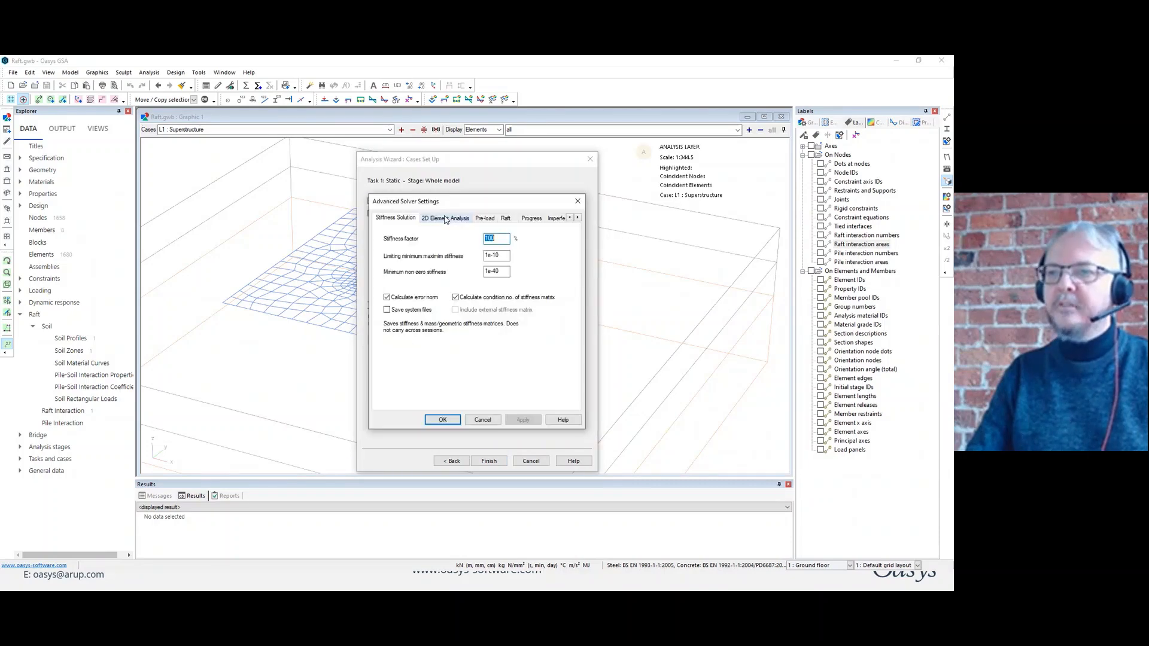
left_click_drag(448, 199, 527, 214)
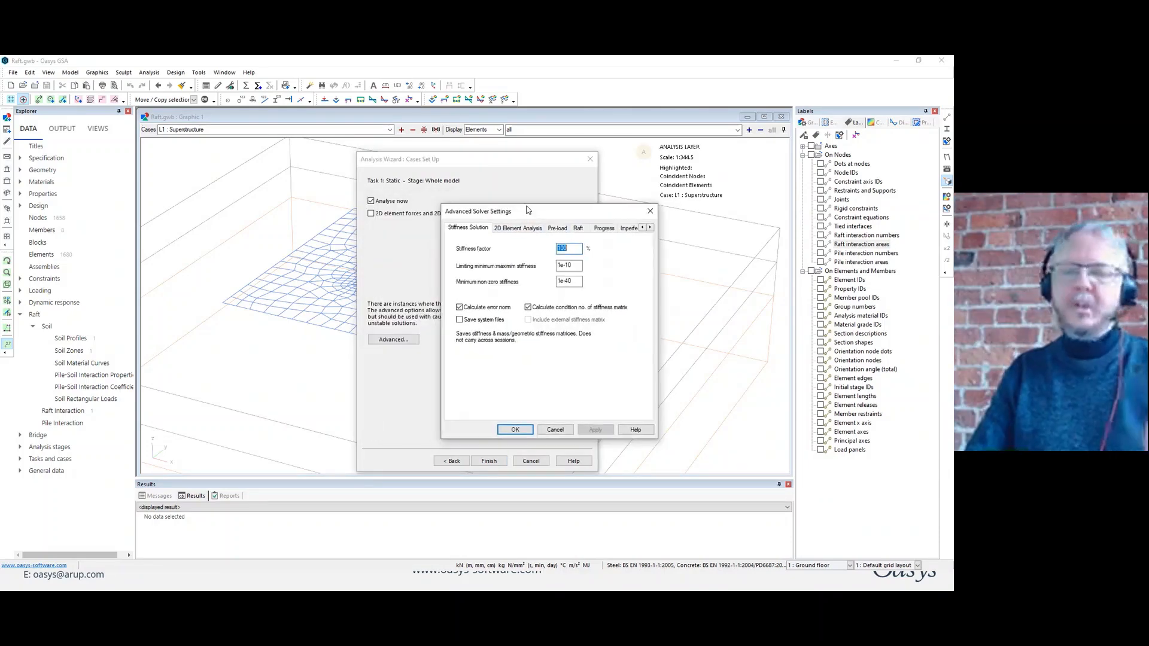
left_click(532, 229)
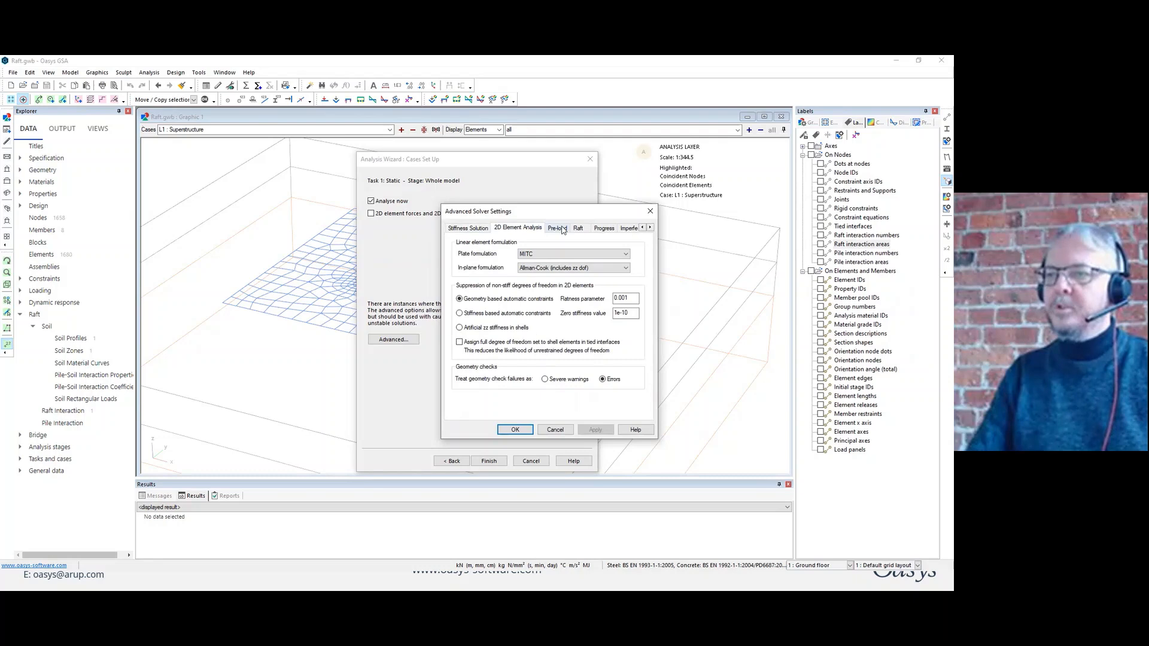
left_click(560, 229)
left_click(579, 229)
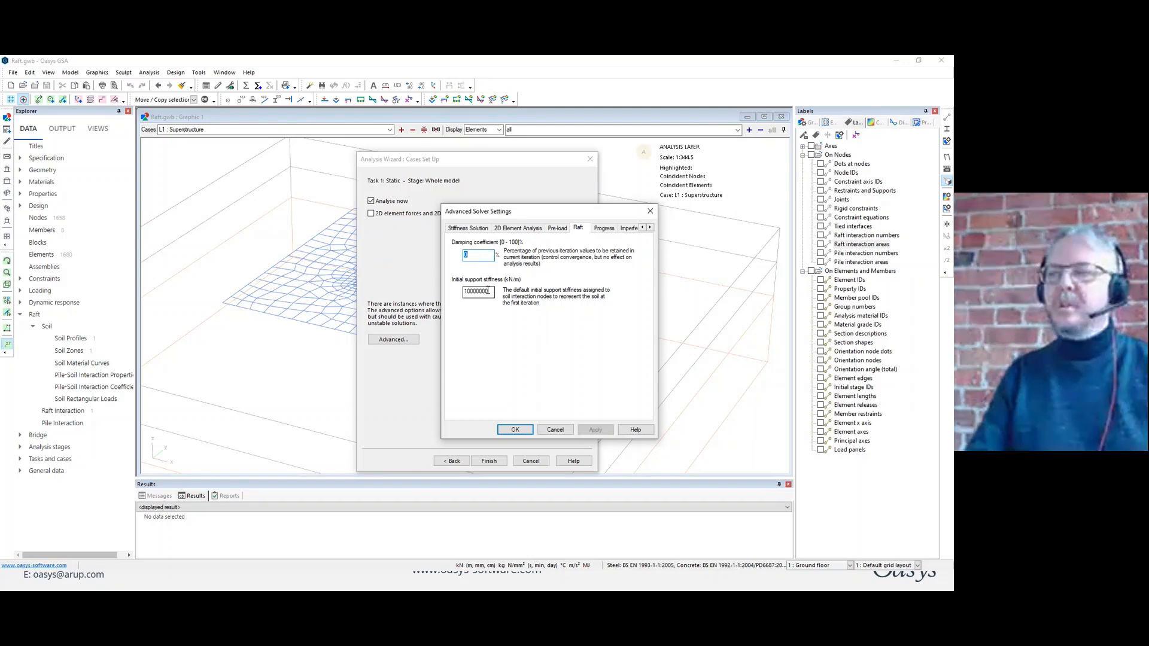
left_click(604, 228)
left_click(463, 330)
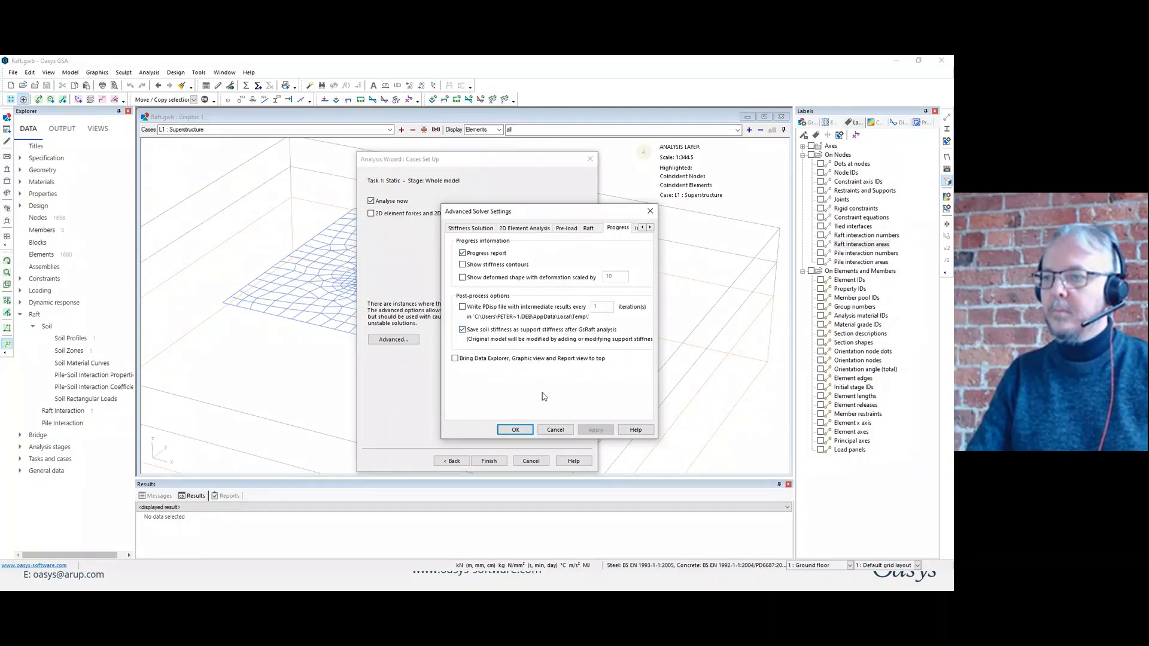
left_click(649, 227)
left_click(650, 228)
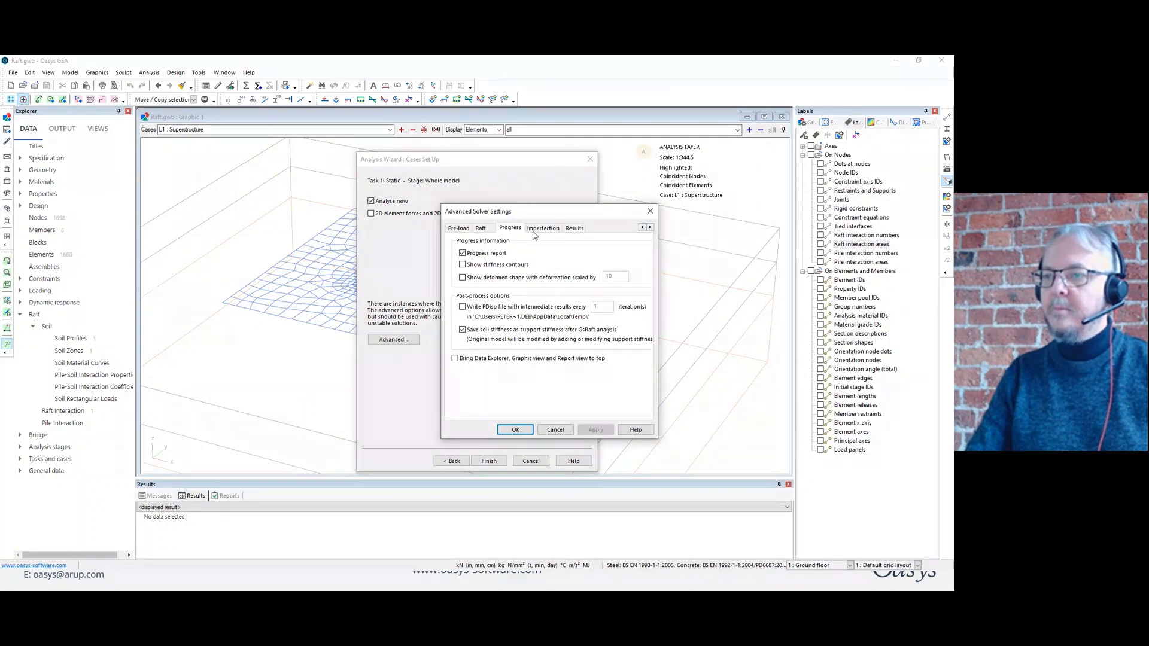
left_click(534, 231)
left_click(572, 229)
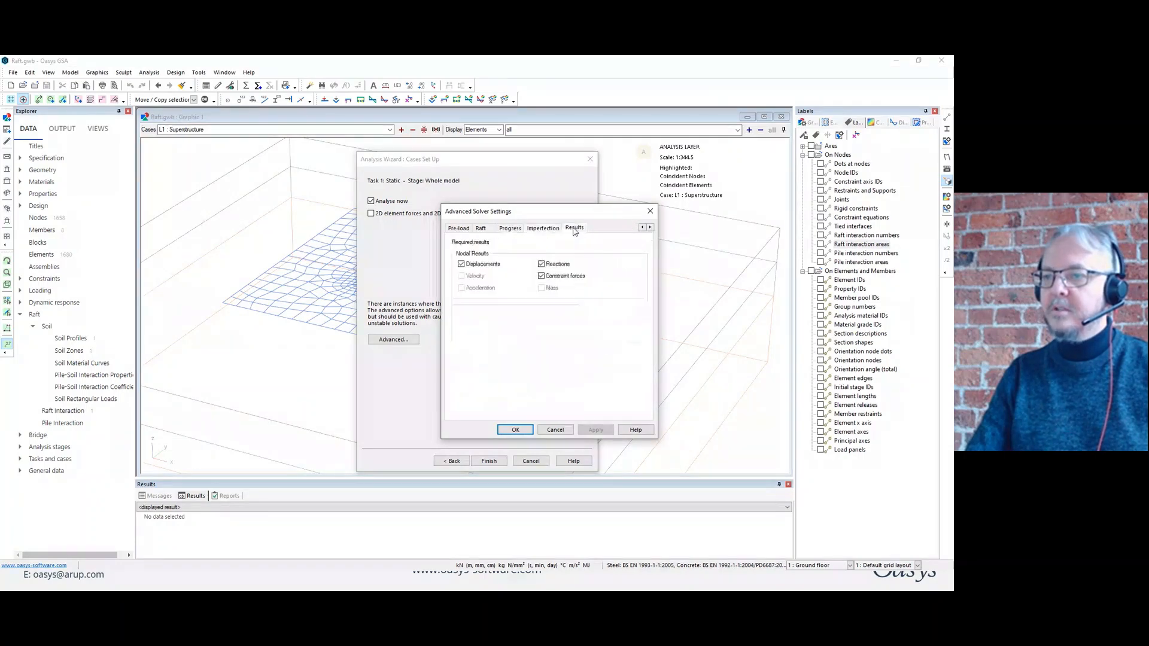
left_click(516, 430)
Run the raft analysis and check the iteration convergence in the enlarged report before closing it.
left_click(489, 461)
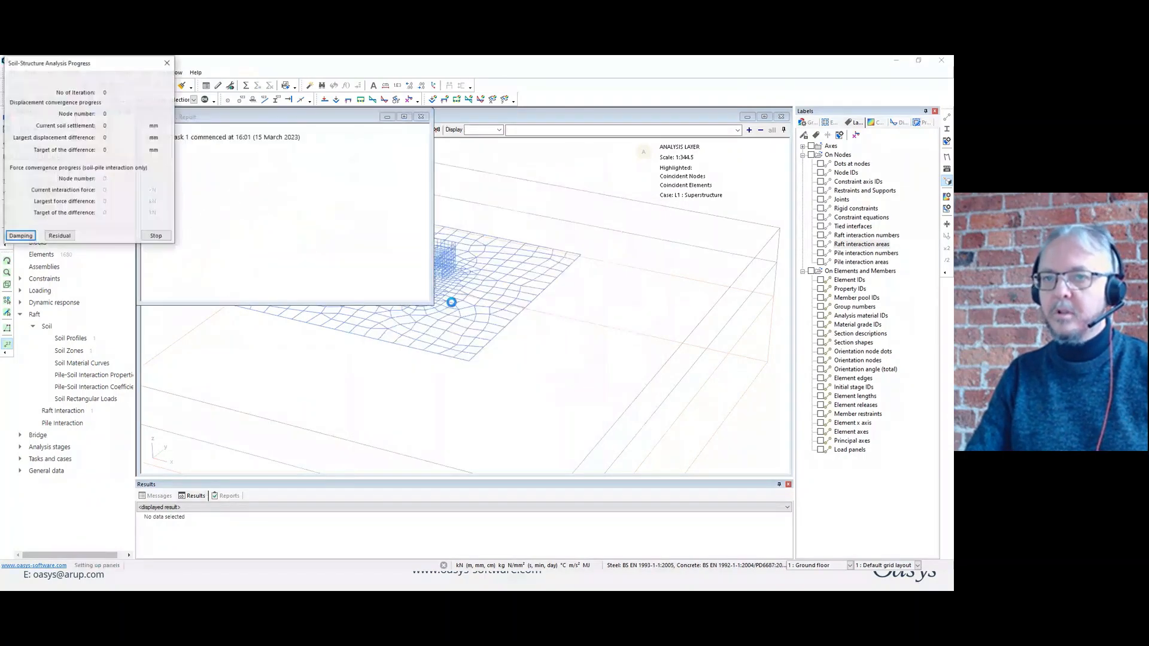
double_click(348, 118)
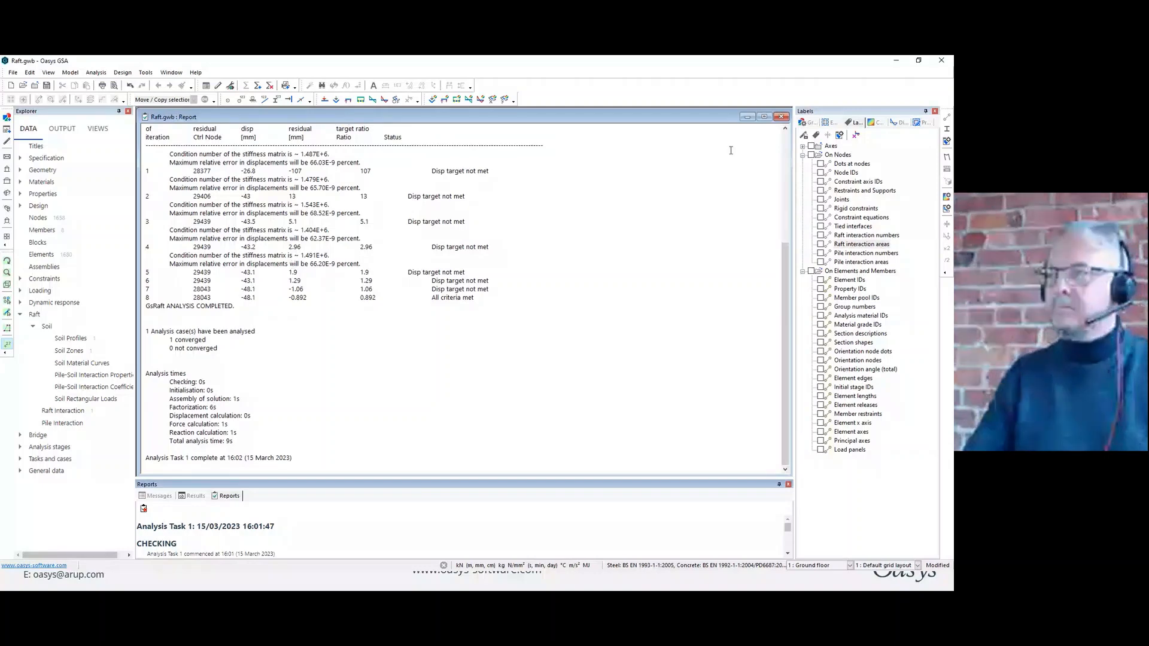
left_click(783, 118)
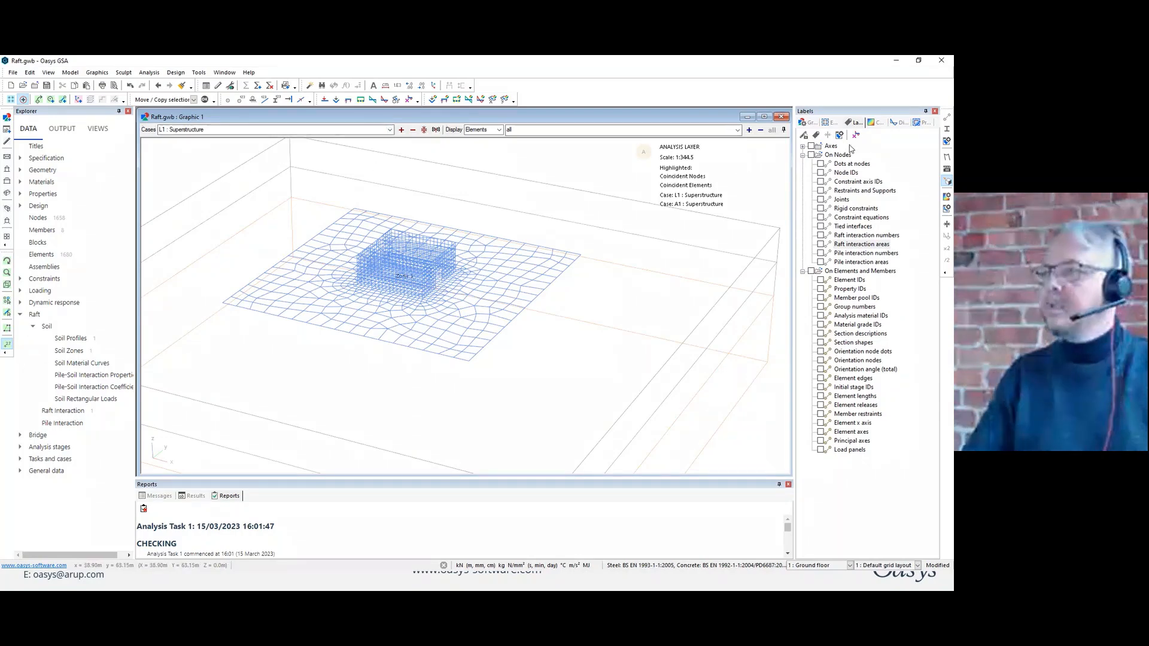
Display the deformed shape of the raft and contour its 2D displacement Translation, Uz.
left_click(874, 123)
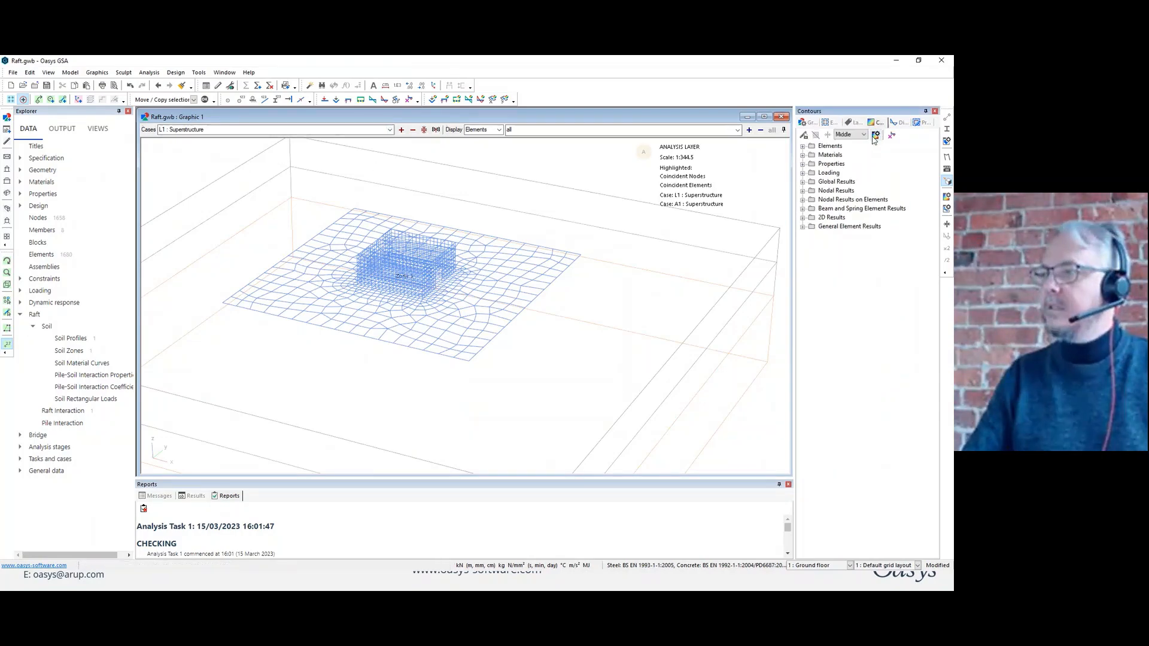
left_click(946, 157)
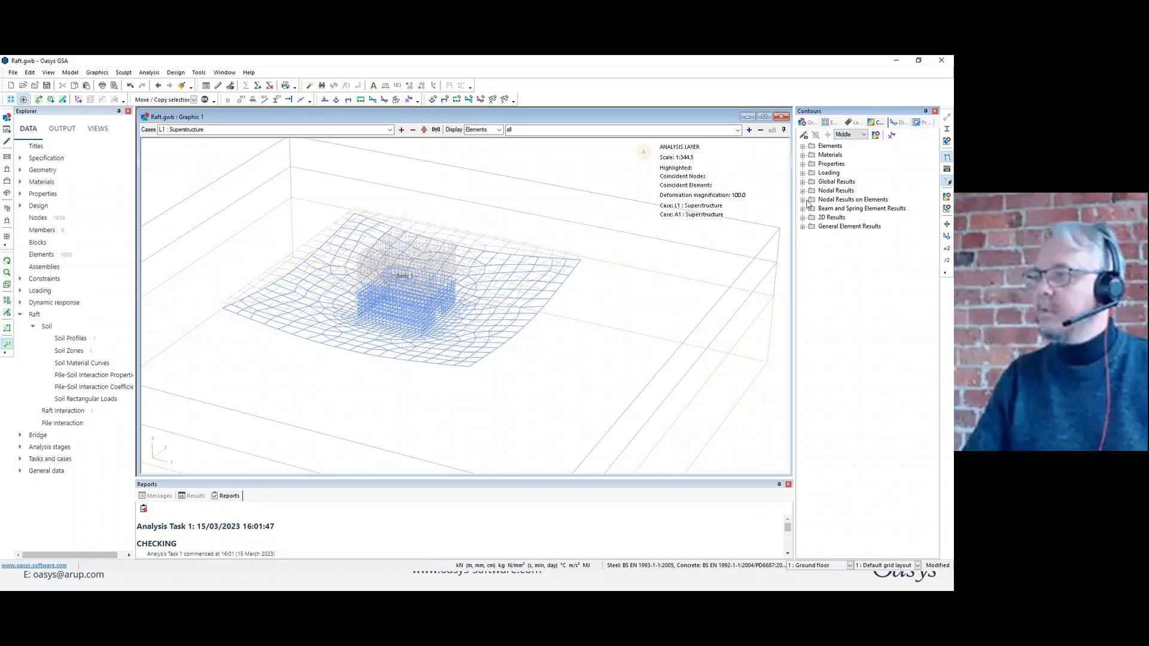
left_click(803, 218)
left_click(812, 227)
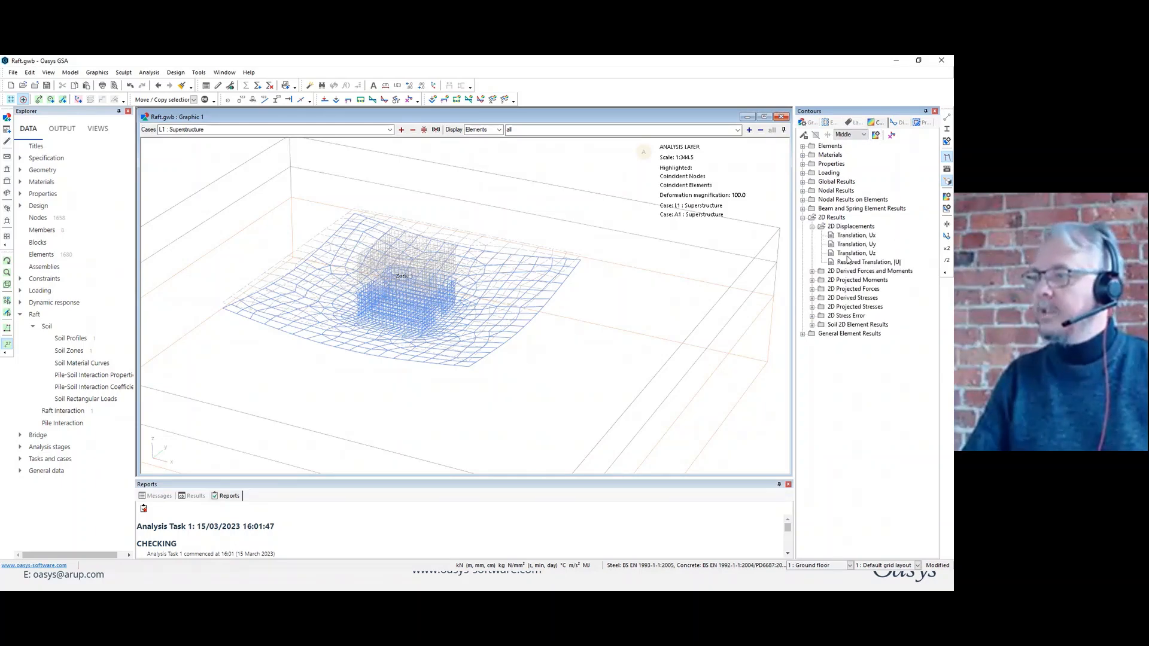
left_click(855, 253)
Turn off drawing of the initial undeformed state in the deformation settings and view the deflected raft.
middle_click_drag(585, 264, 596, 288)
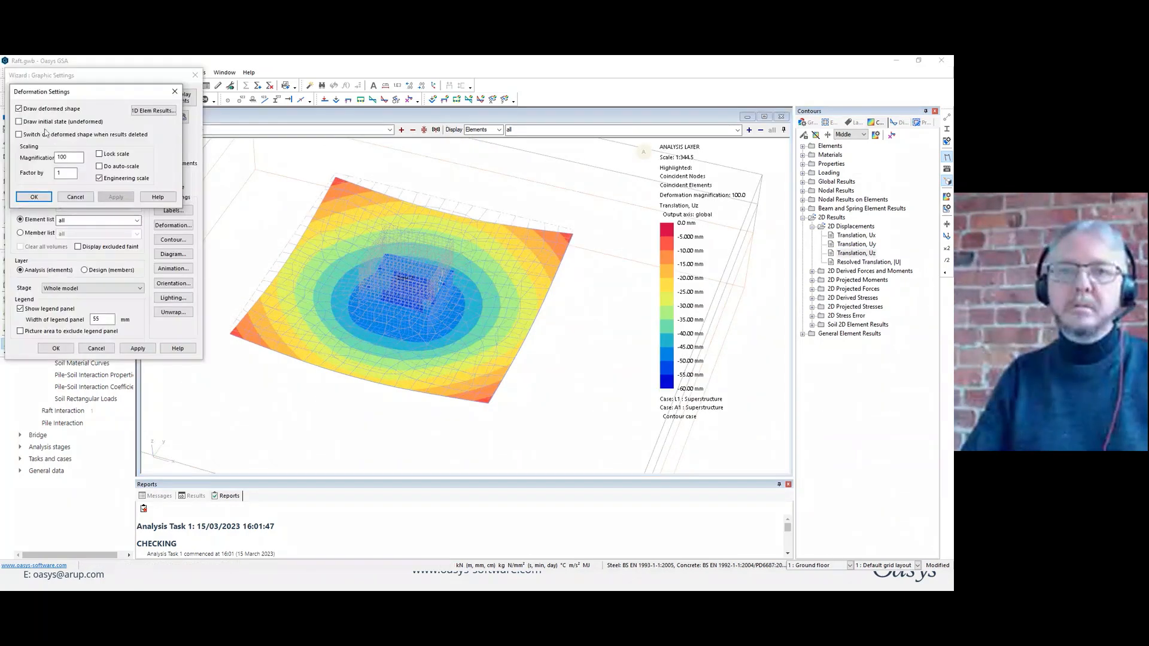
left_click(40, 198)
left_click(56, 348)
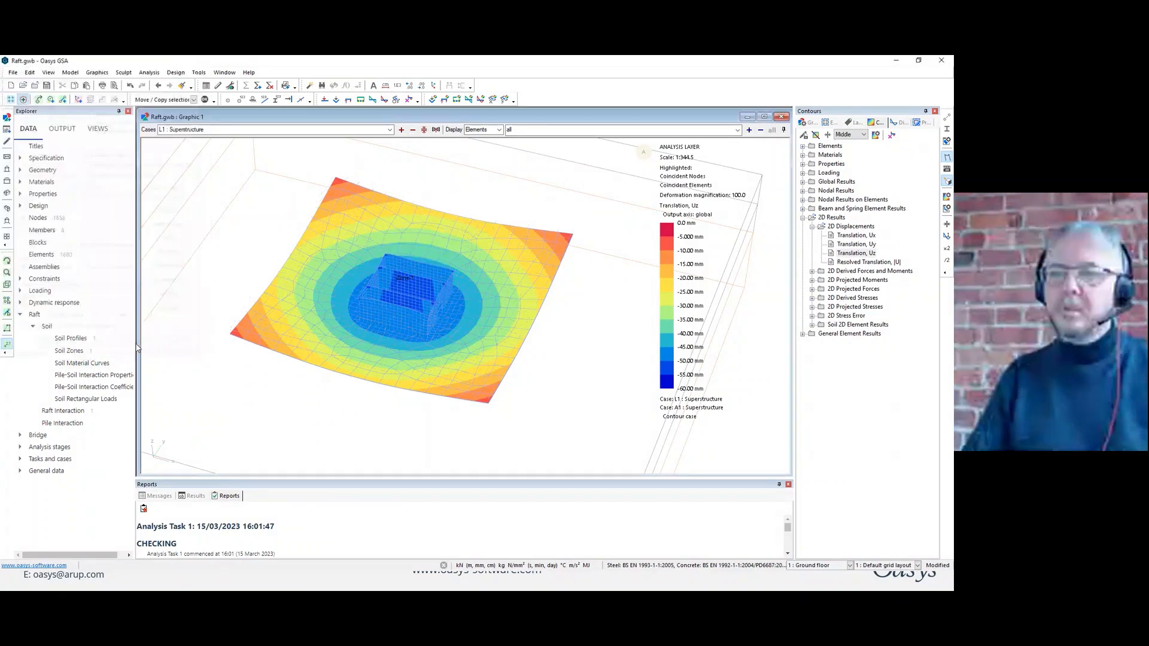
middle_click_drag(556, 365, 558, 300)
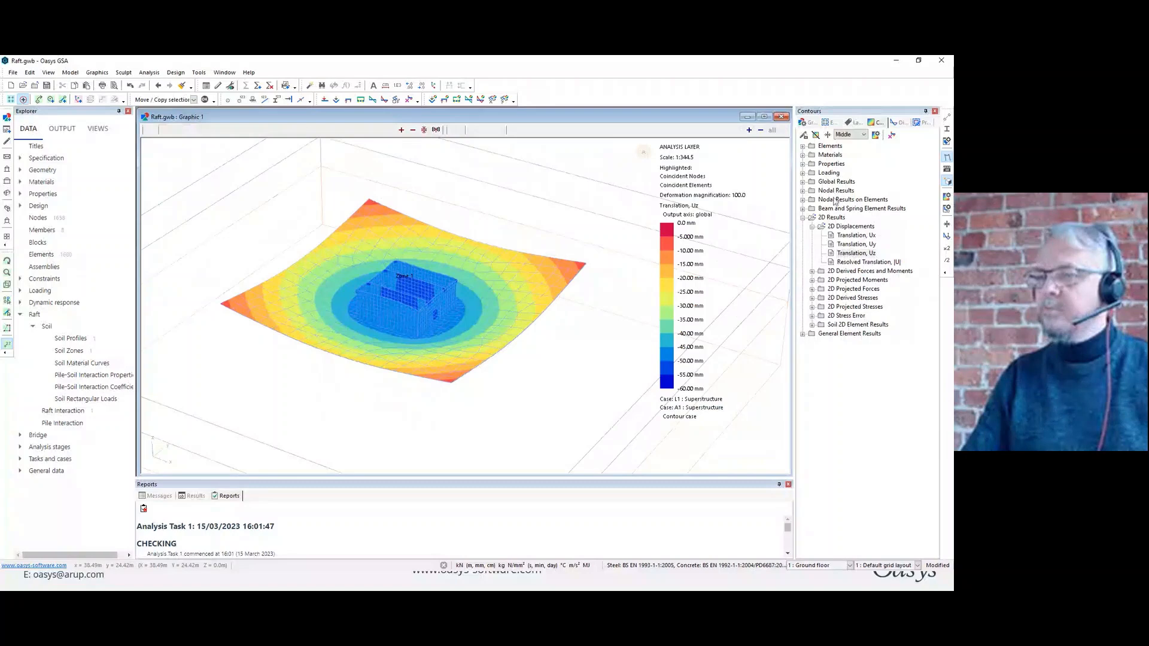
Contour the nodal Reaction Force, Fz on the raft and switch off the deformed shape.
left_click(803, 191)
left_click(803, 253)
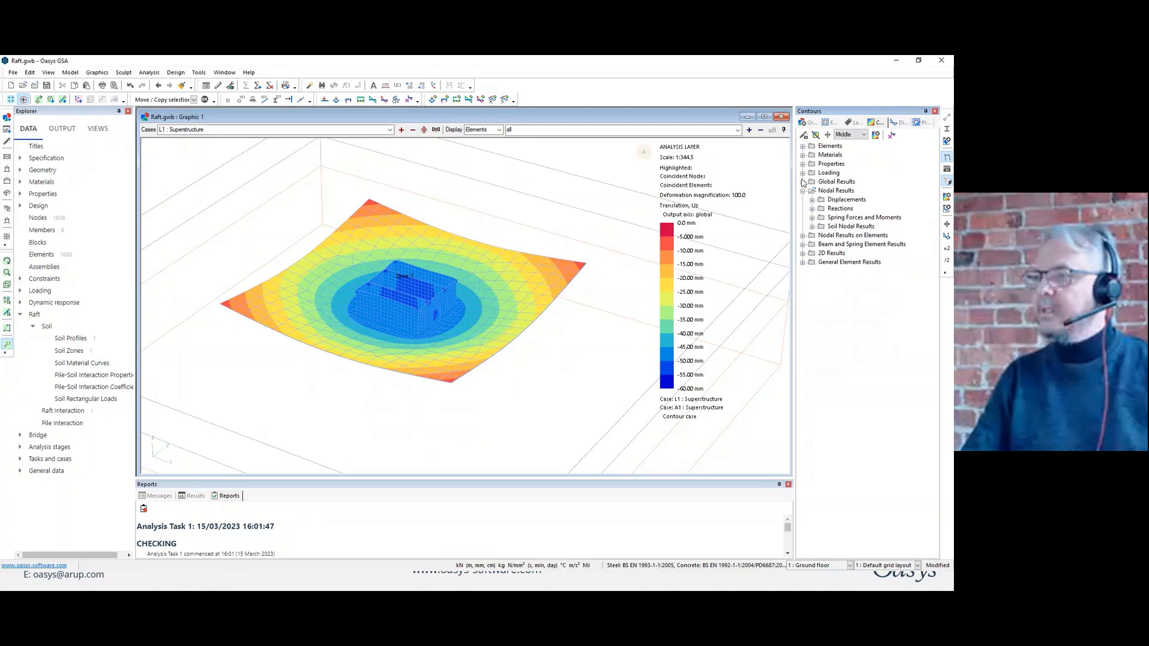
left_click(812, 208)
left_click(860, 235)
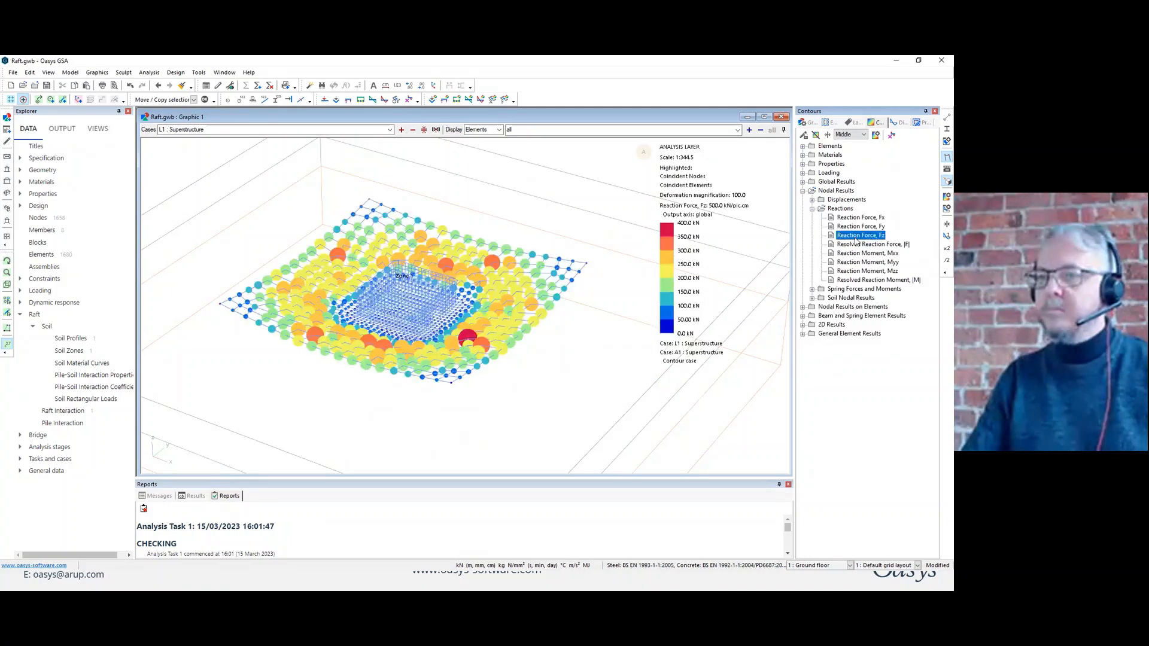
left_click(947, 158)
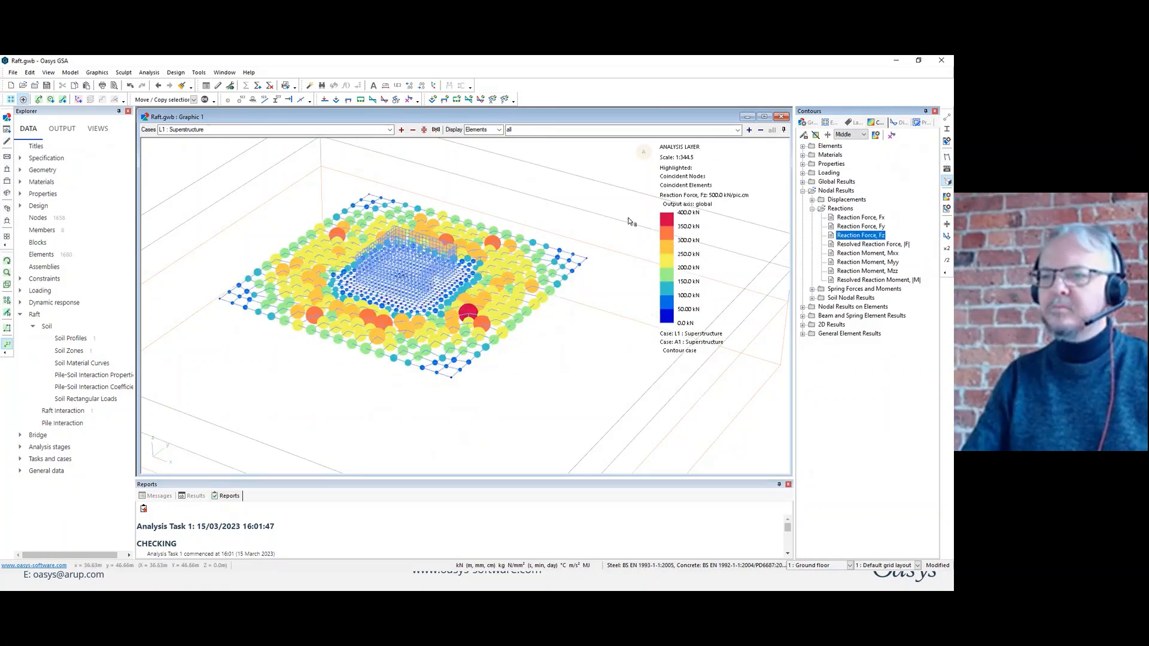
middle_click_drag(577, 229, 580, 253)
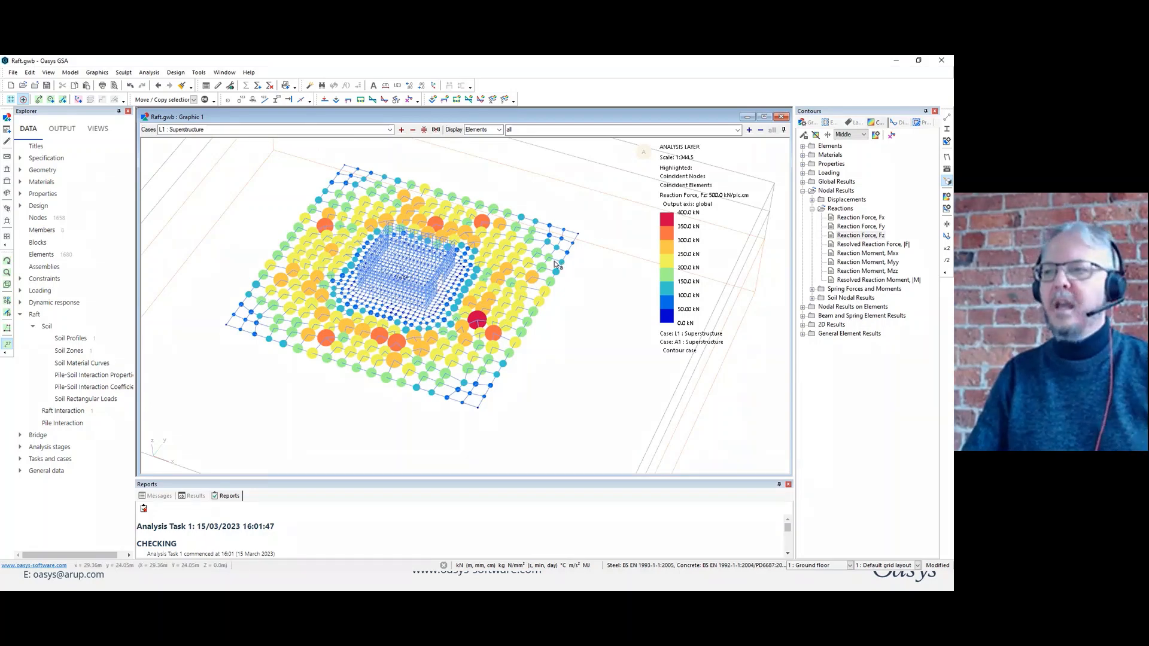
Contour the soil nodal result Contact Pressure in Z on the raft.
left_click(812, 209)
left_click(812, 227)
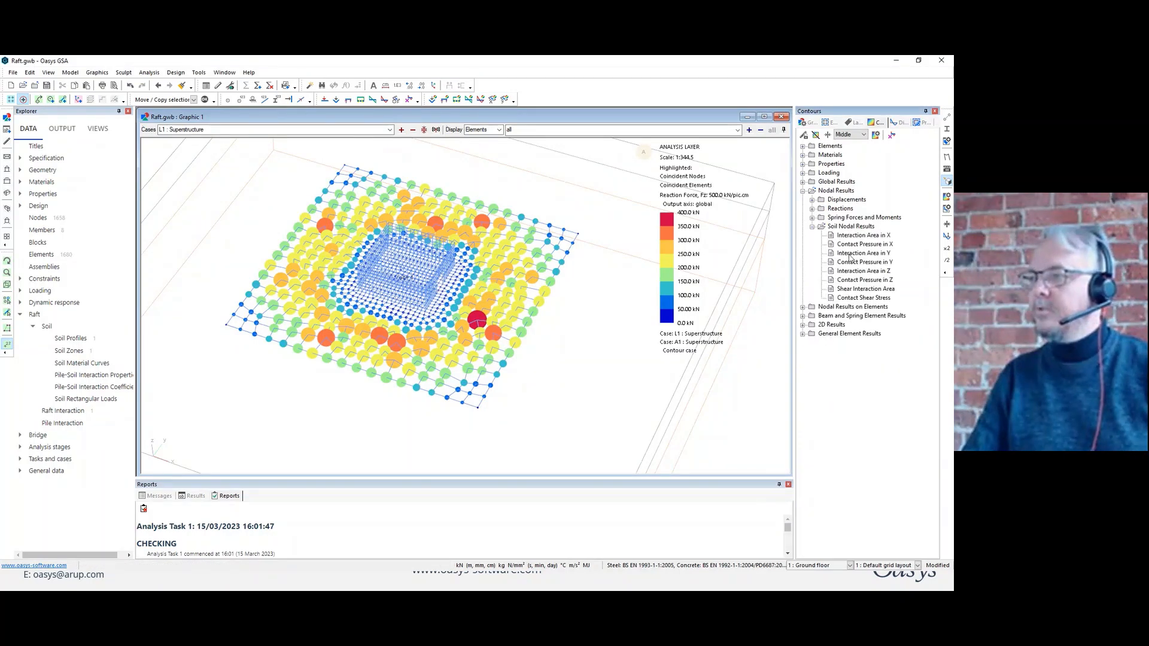
double_click(865, 281)
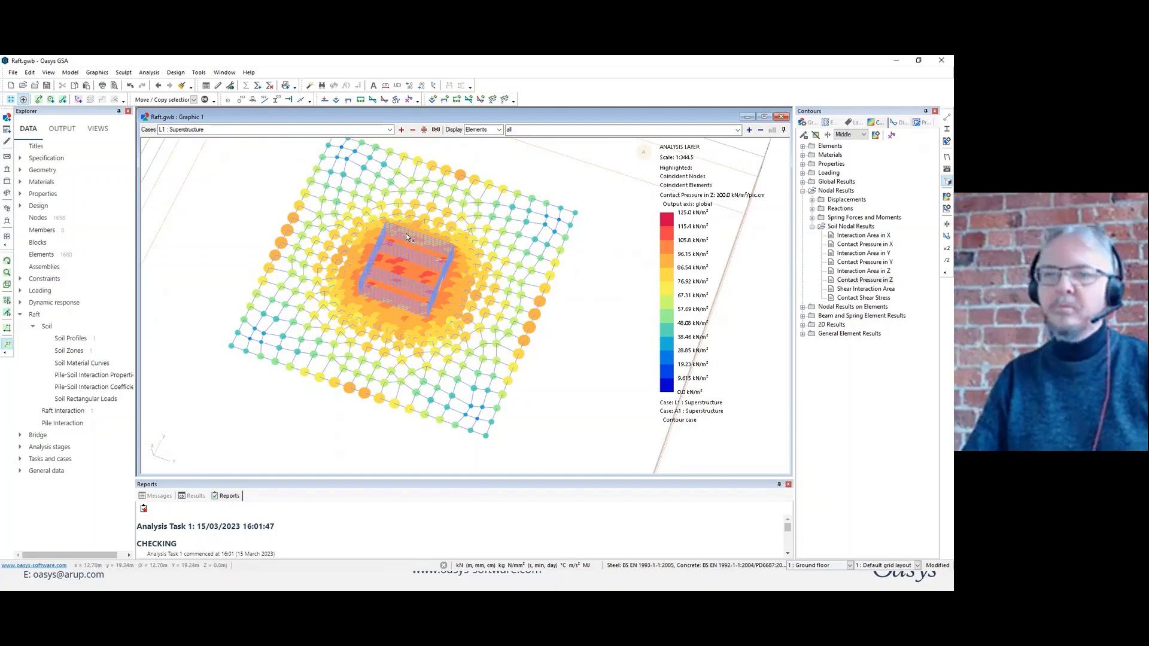
Contour Contact Pressure in Z from the soil nodal results on elements across the raft.
left_click(802, 307)
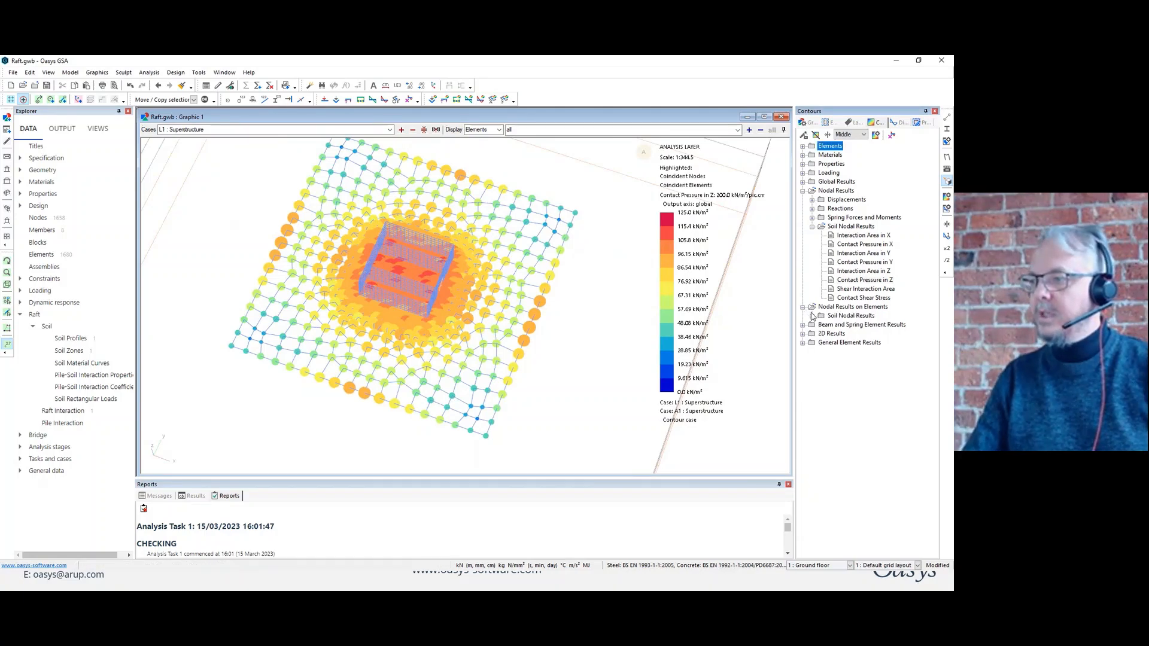
left_click(812, 316)
left_click(873, 369)
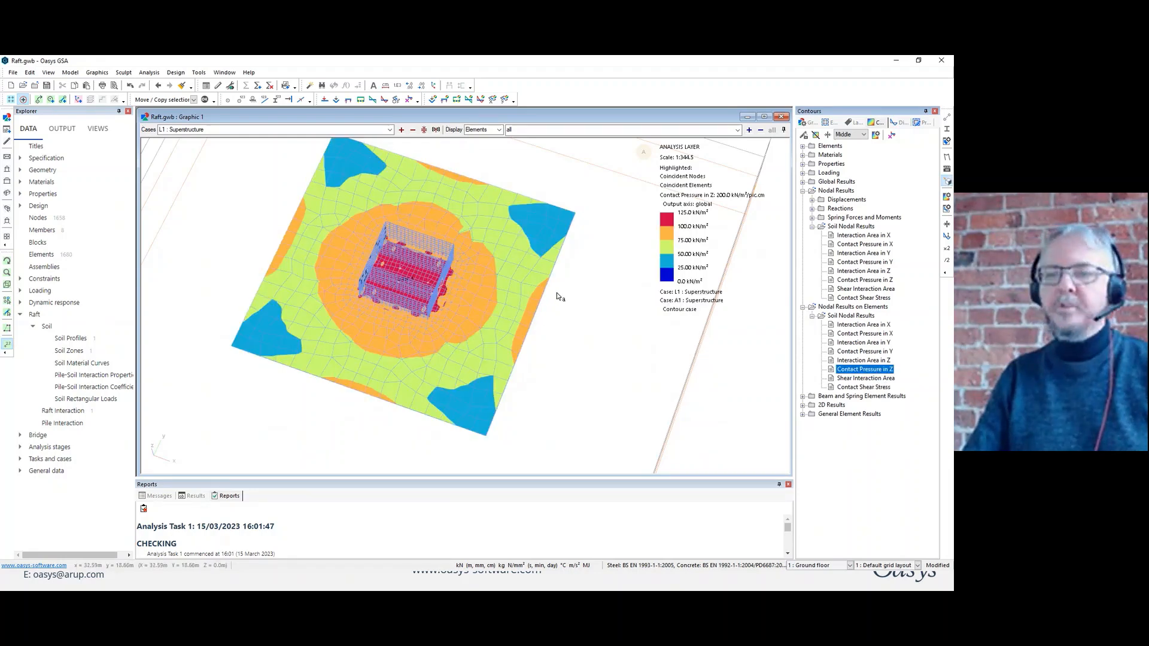
left_click_drag(556, 299, 567, 310)
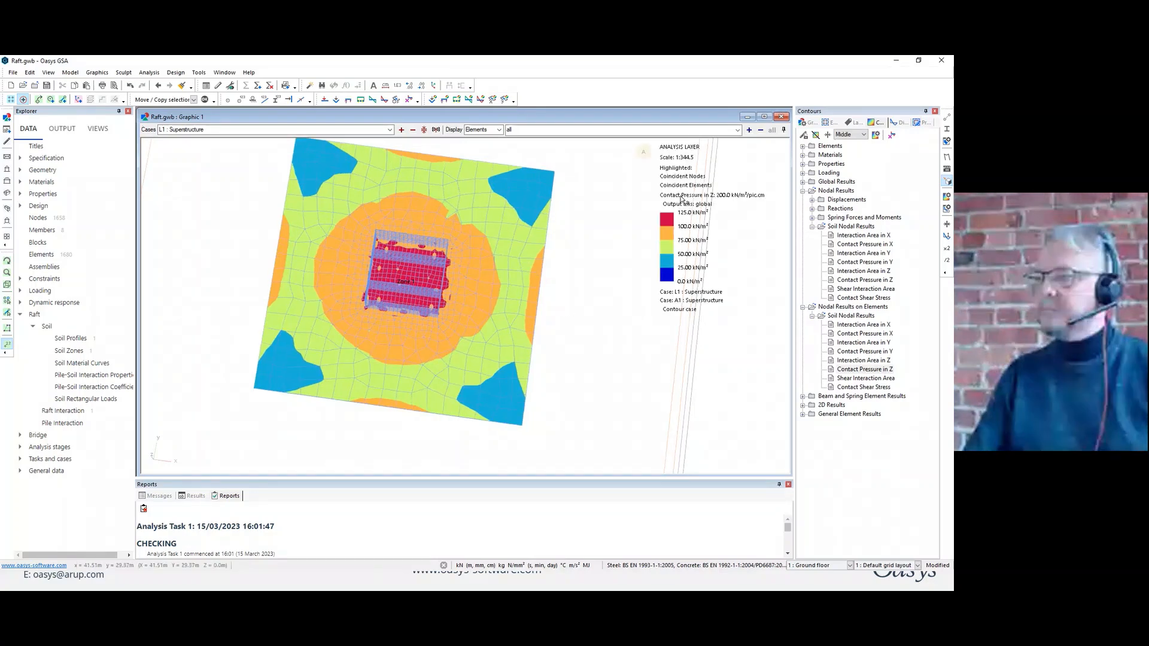
Contour the projected 2D Moment, Mx on the raft and show it in plan view.
left_click(803, 406)
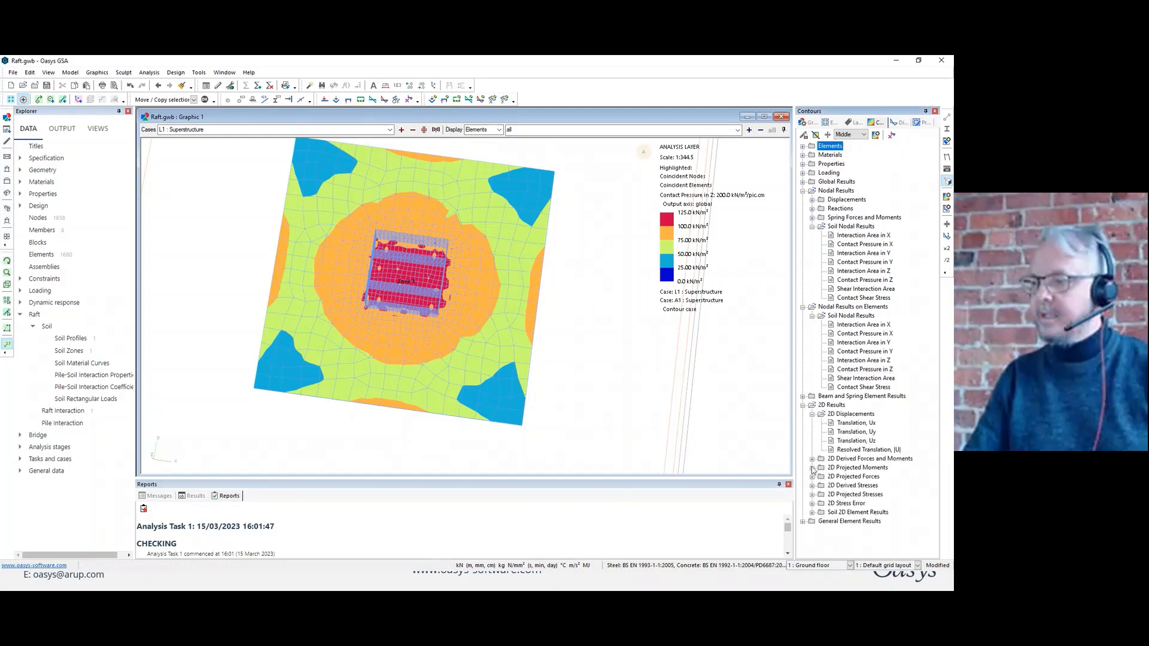
left_click(812, 468)
left_click(859, 476)
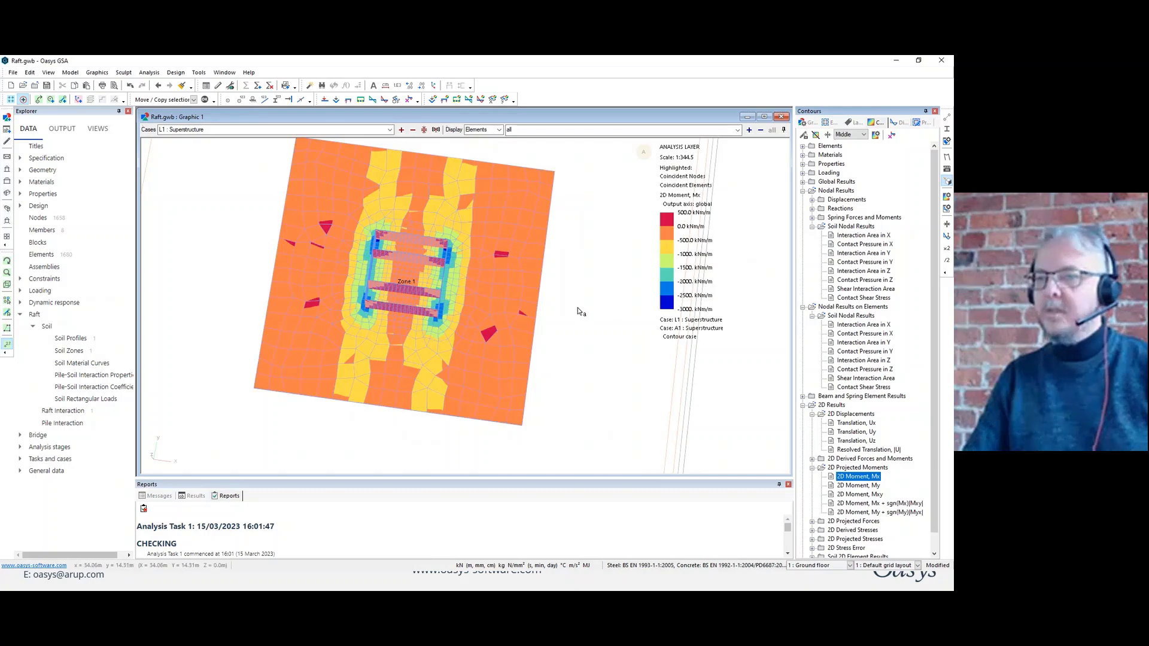
scroll(579, 305, "down", 1)
middle_click_drag(579, 305, 563, 302)
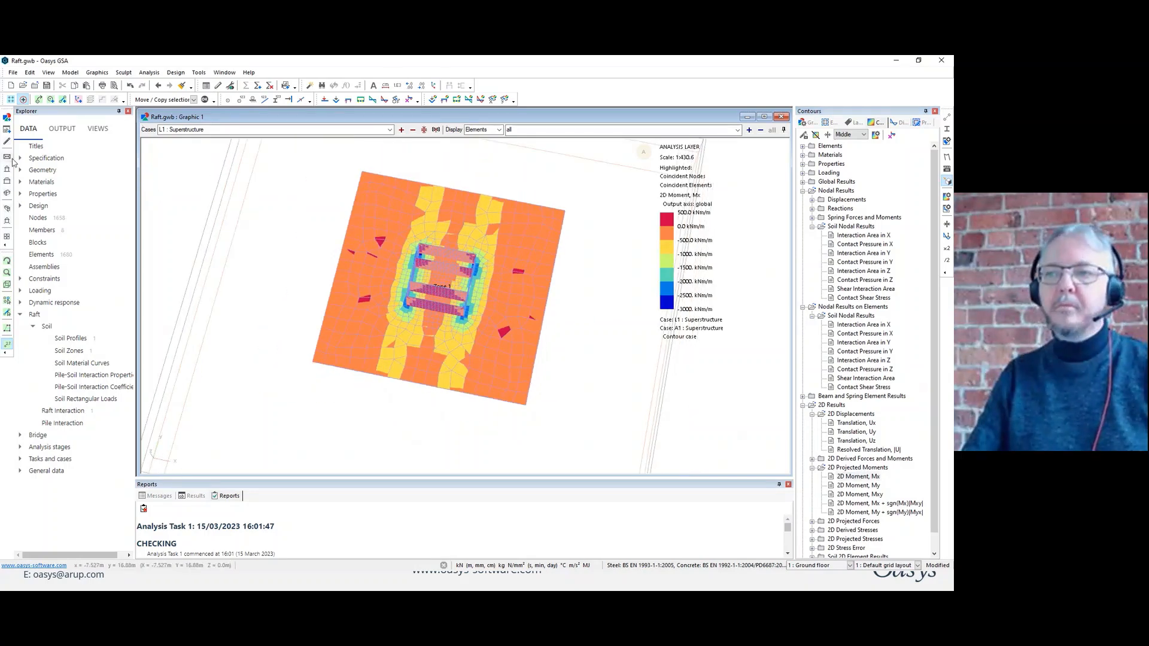
left_click(8, 158)
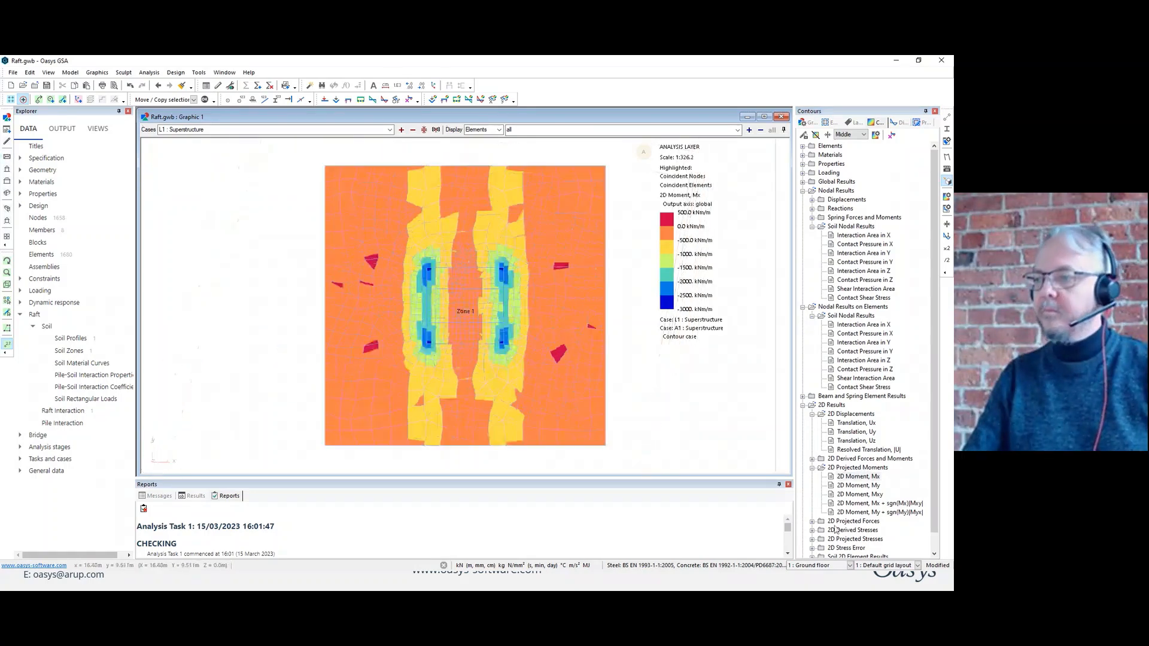
Collapse the nodal result groups and contour the projected 2D Moment, My on the raft.
left_click(802, 190)
left_click(803, 200)
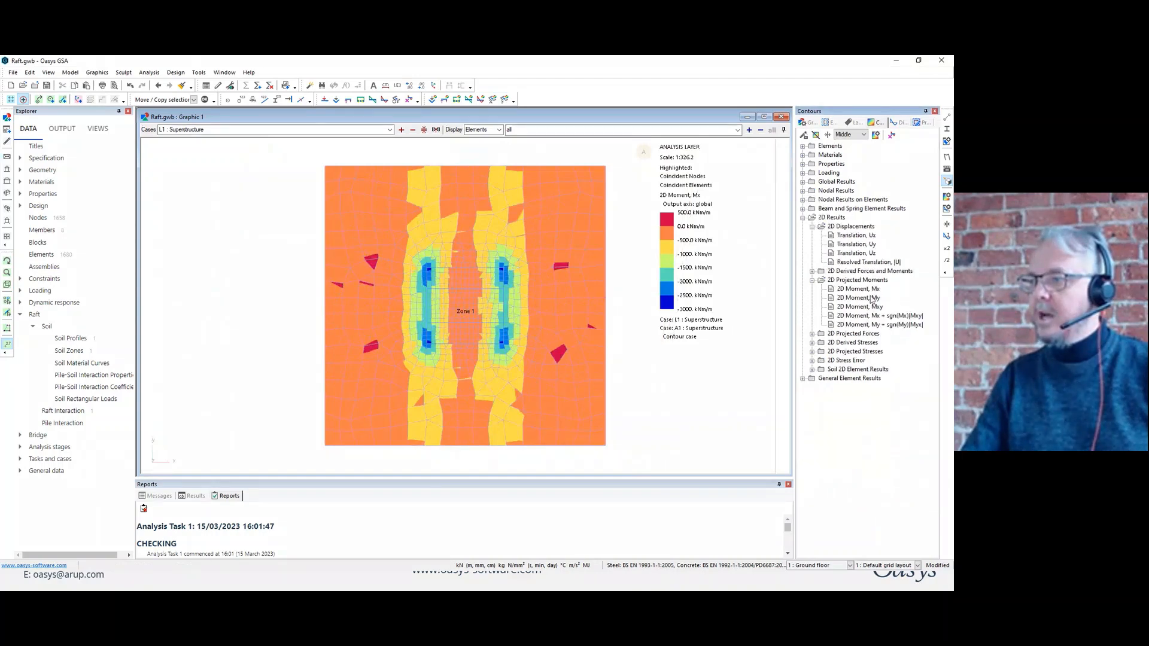
left_click(871, 297)
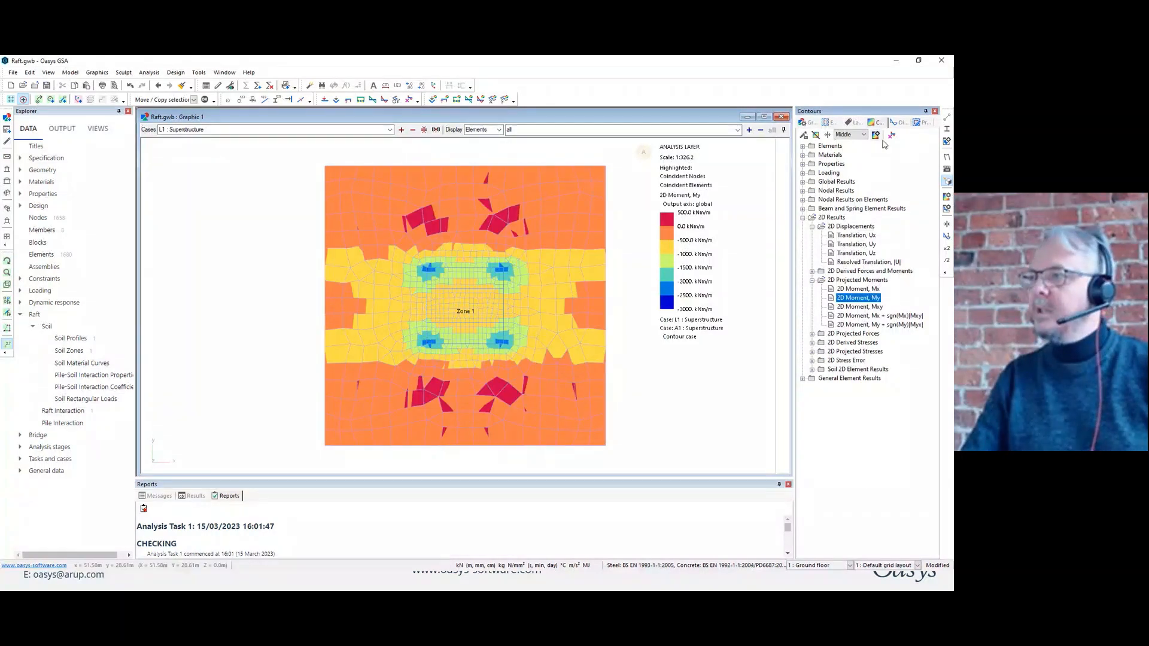
Apply the centre values only option to the 2D Moment, My contours in the contour settings.
left_click(875, 135)
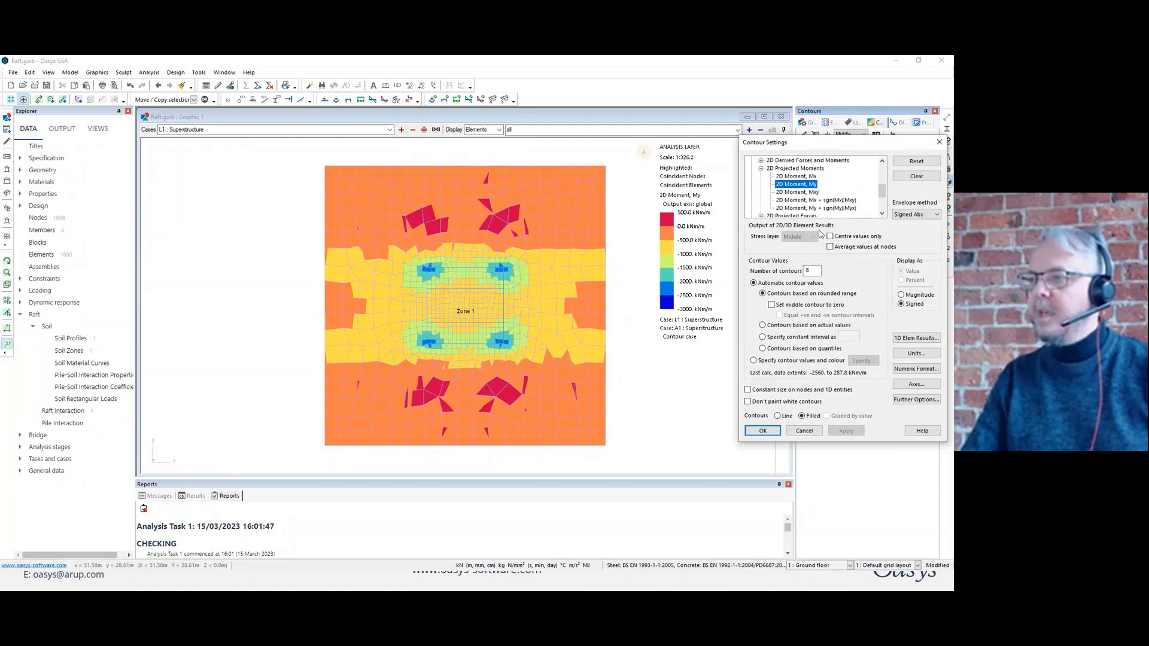
left_click(831, 236)
left_click(845, 430)
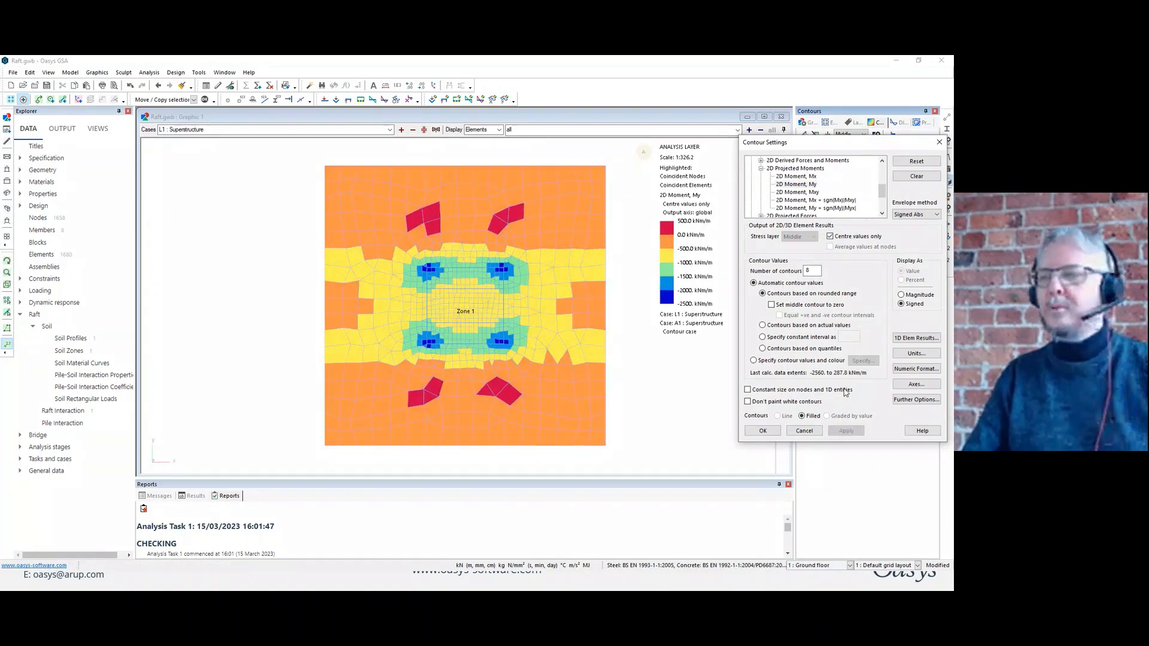
Replace centre values only with average values at nodes and accept the contour settings.
left_click(837, 237)
left_click(844, 249)
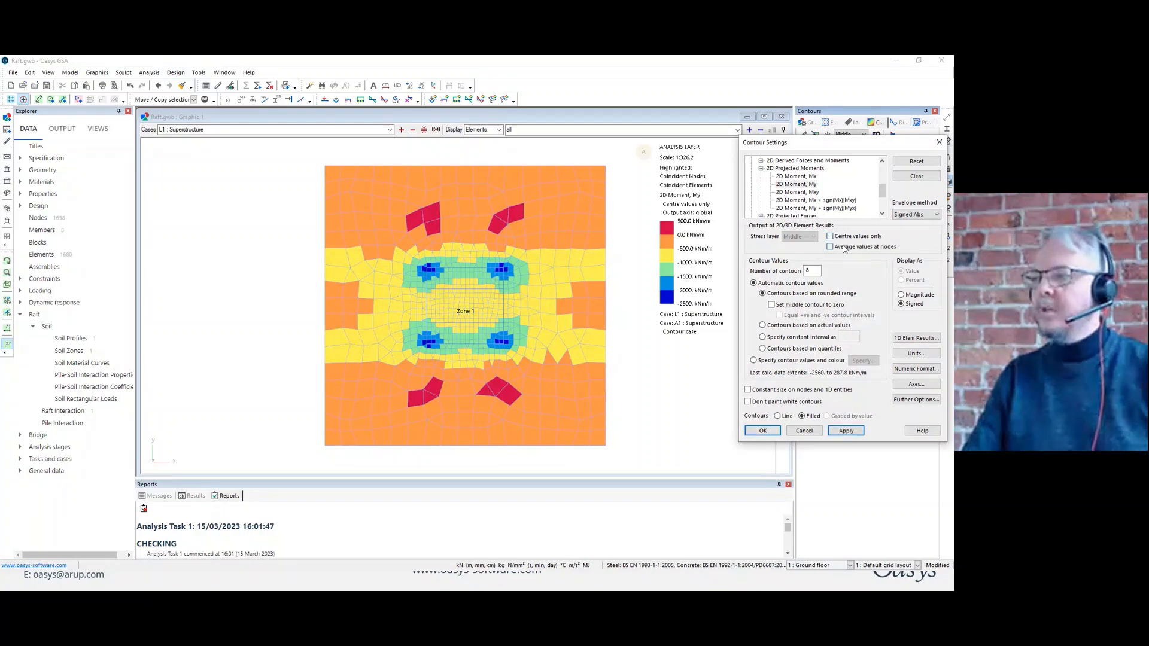
left_click(846, 430)
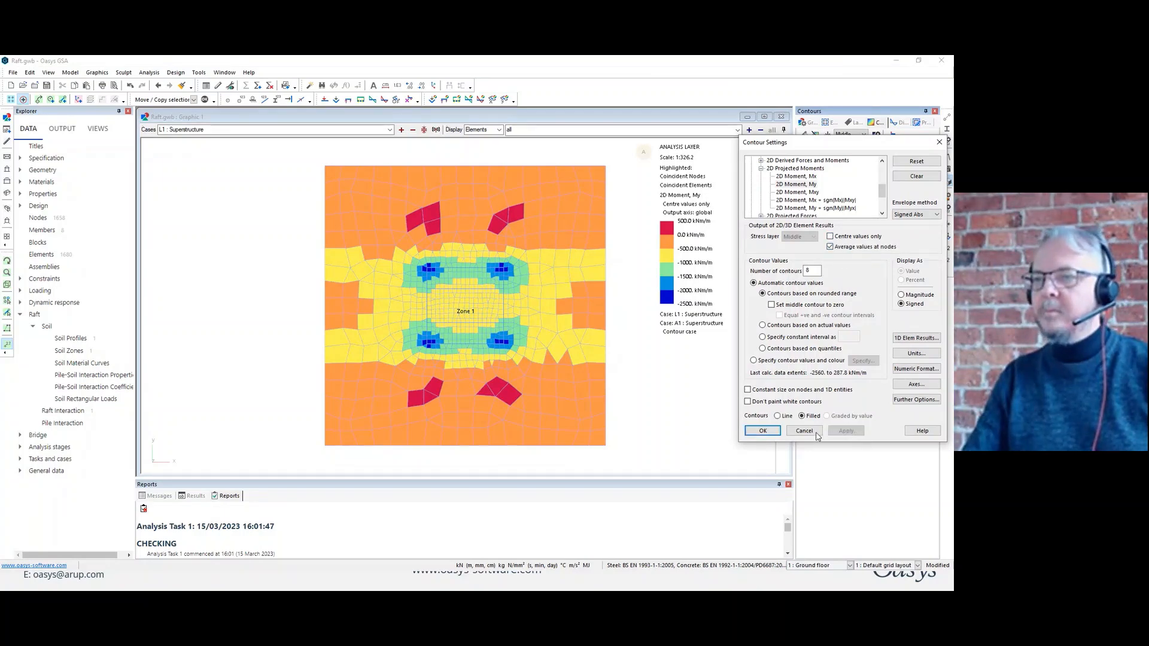
left_click(778, 431)
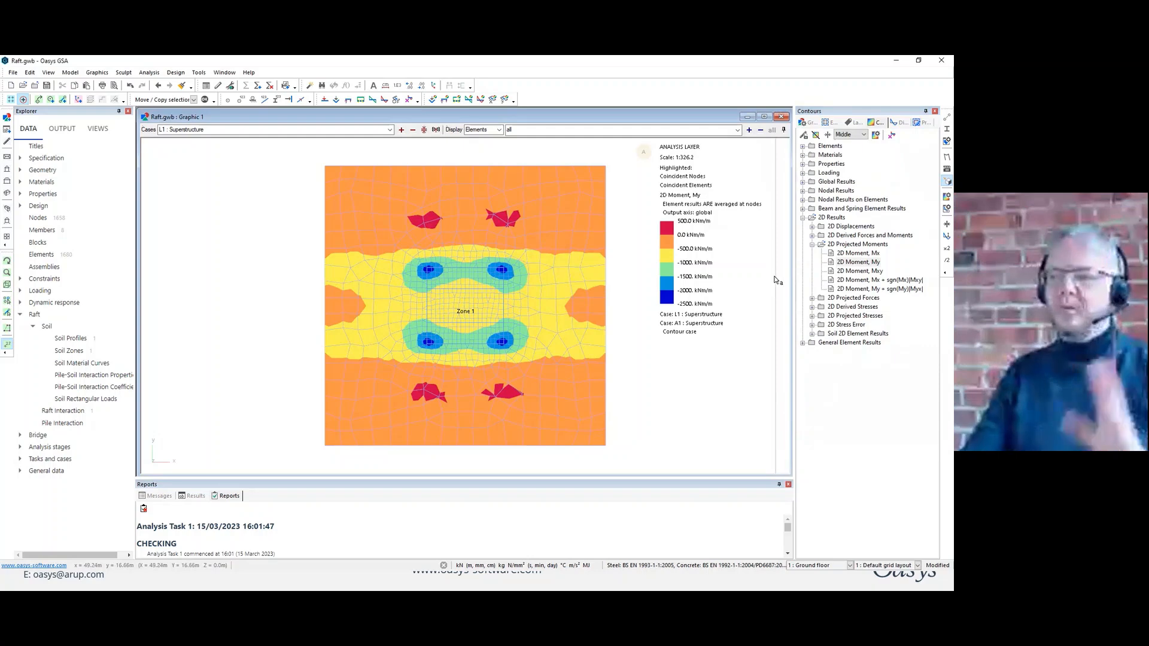
Contour the raft's averaged moments Mx, My, Mxy, Mx + sgn(Mx)|Mxy| and My + sgn(My)|Myx| in turn.
left_click(866, 255)
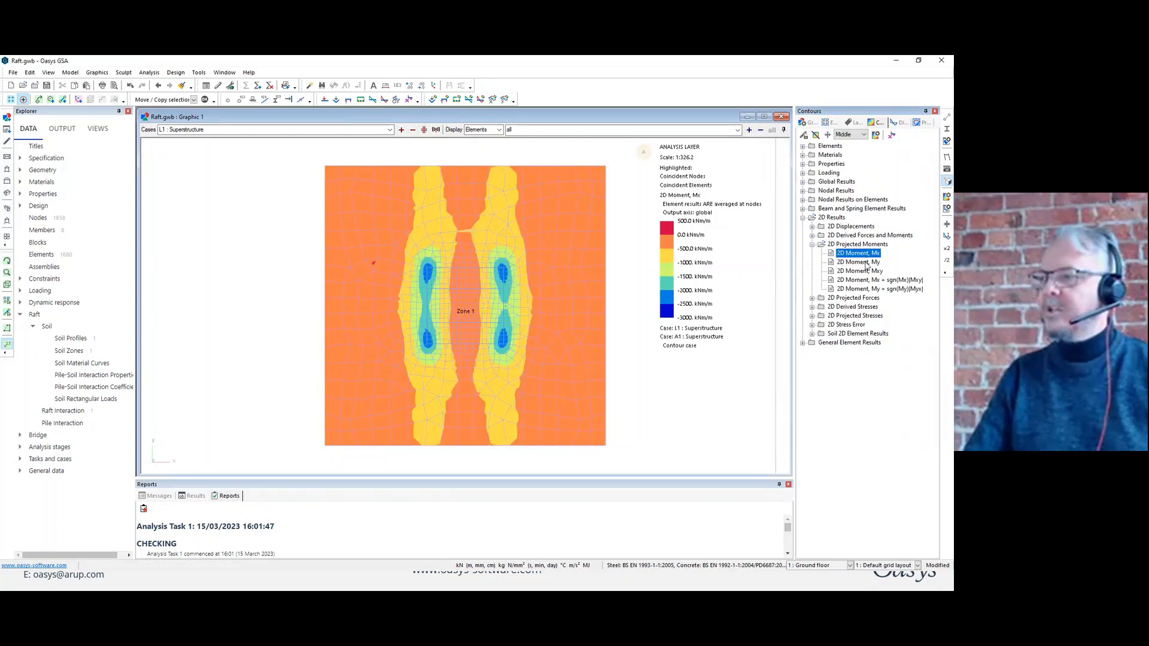
left_click(865, 263)
left_click(870, 272)
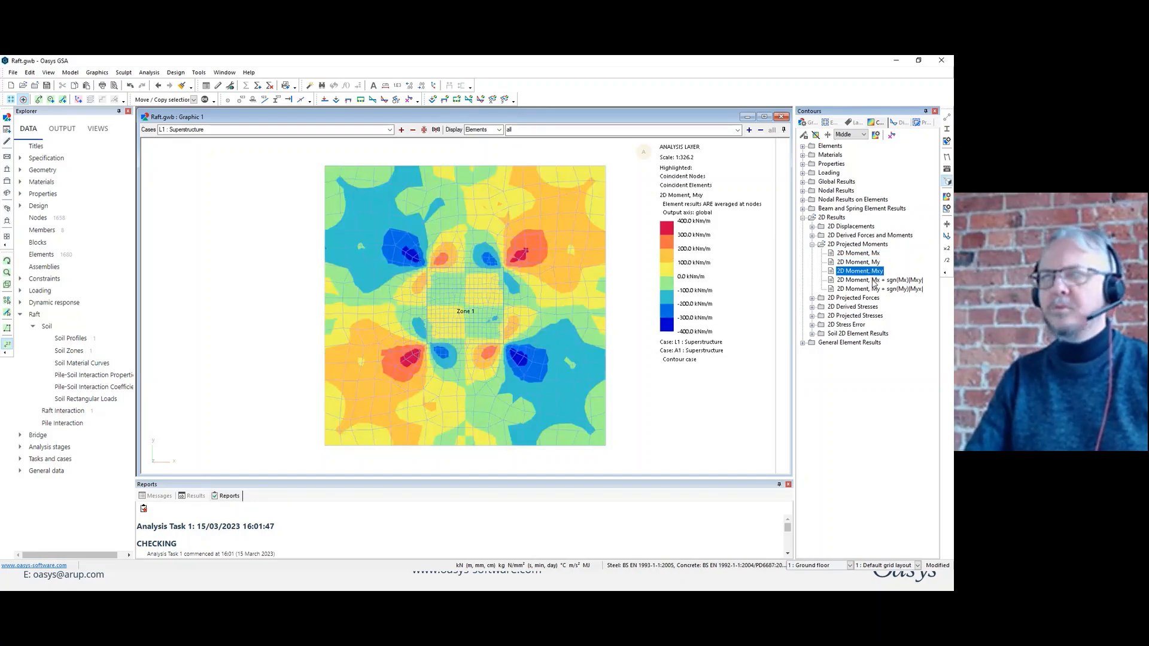
left_click(873, 281)
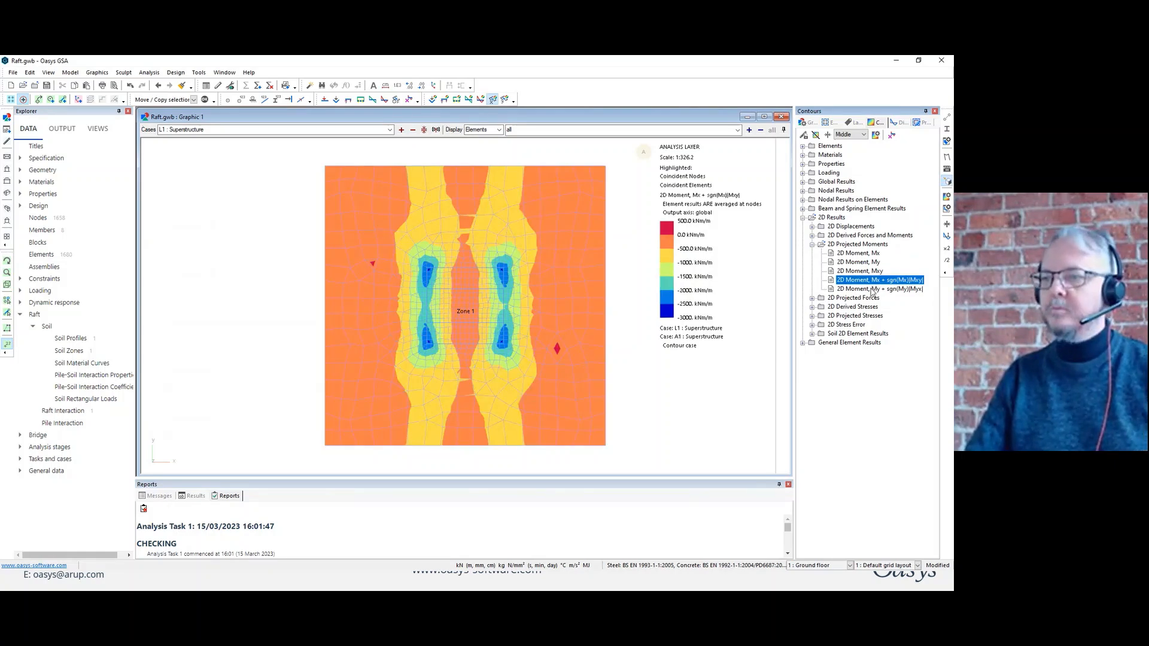
left_click(873, 290)
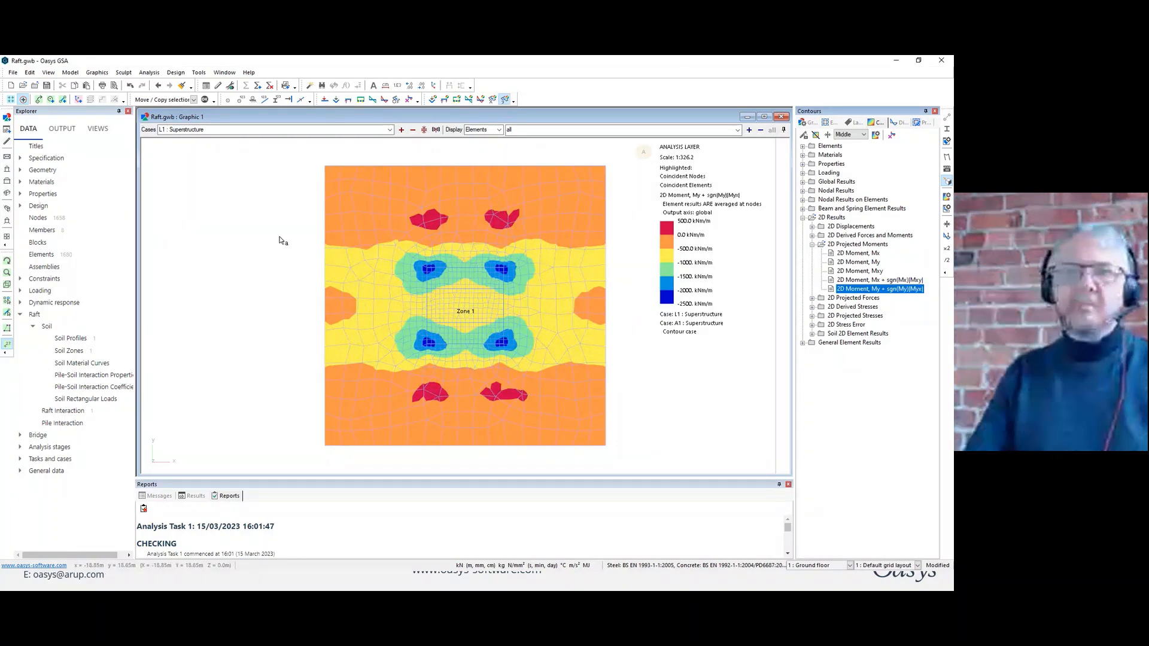
Close the raft model without saving its changes and open the recent model Lift core.gwb.
left_click(35, 86)
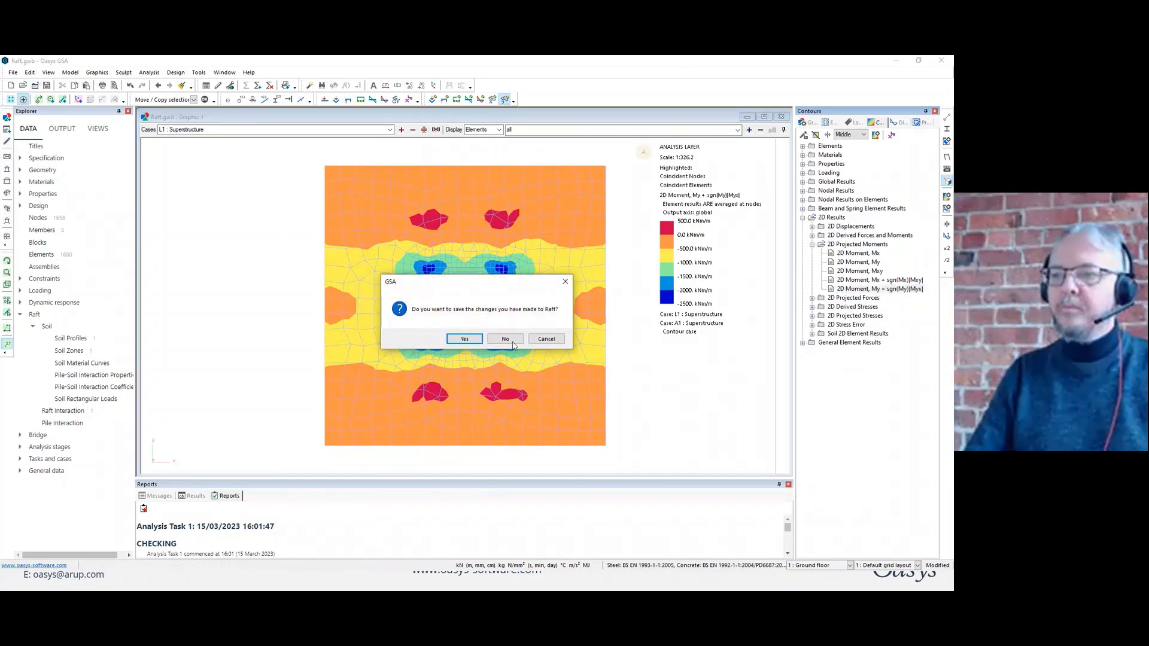
left_click(512, 342)
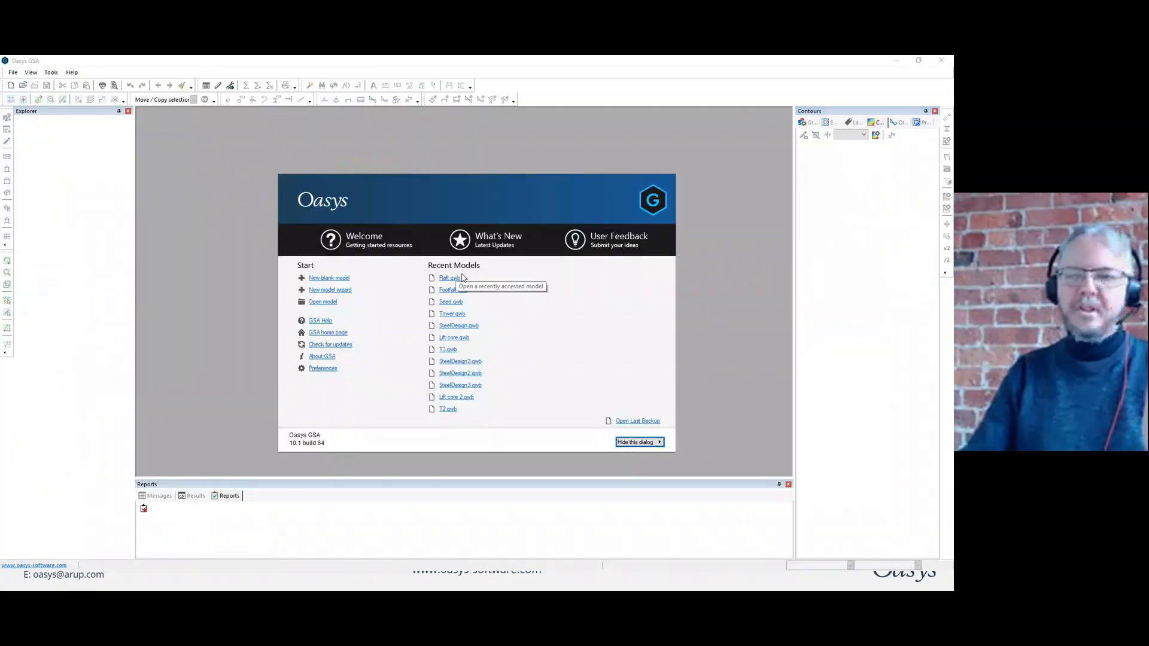
left_click(466, 337)
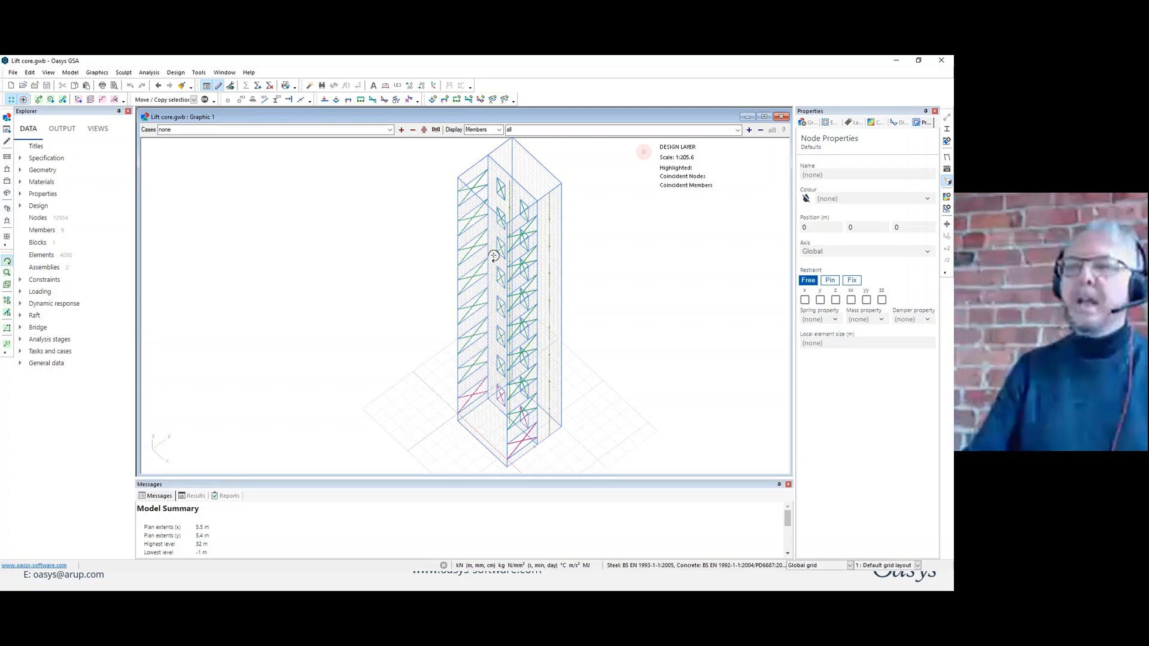
Switch the lift core view to the analysis layer and select case C1 : ULS1.
left_click_drag(559, 215, 582, 228)
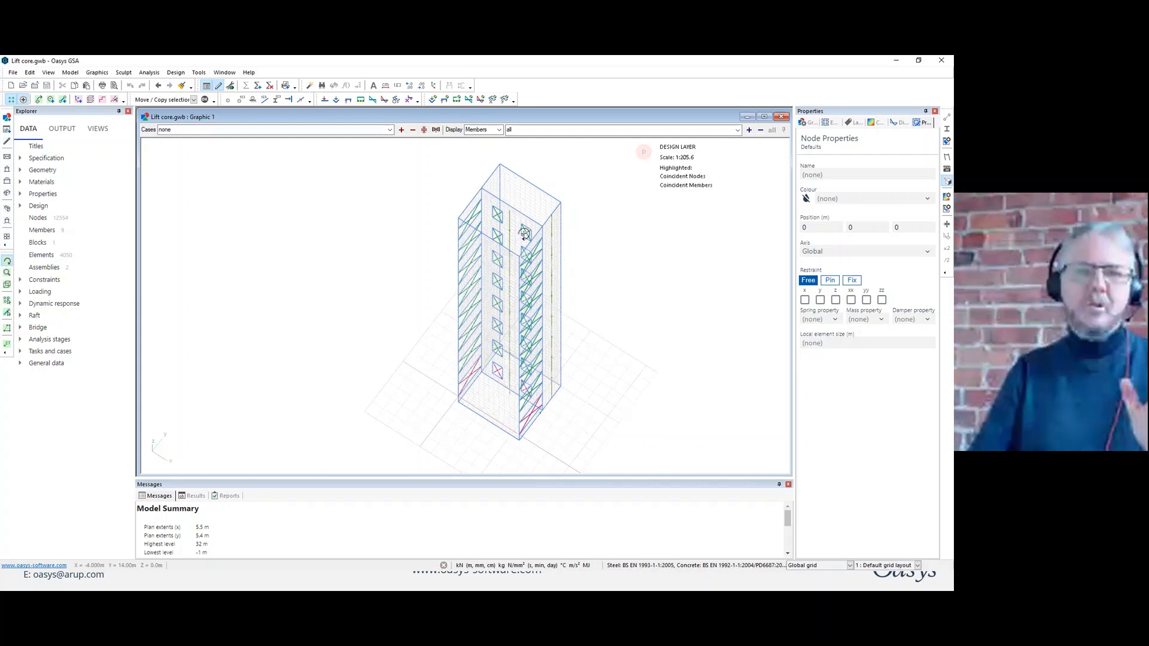
right_click(613, 214)
left_click(674, 298)
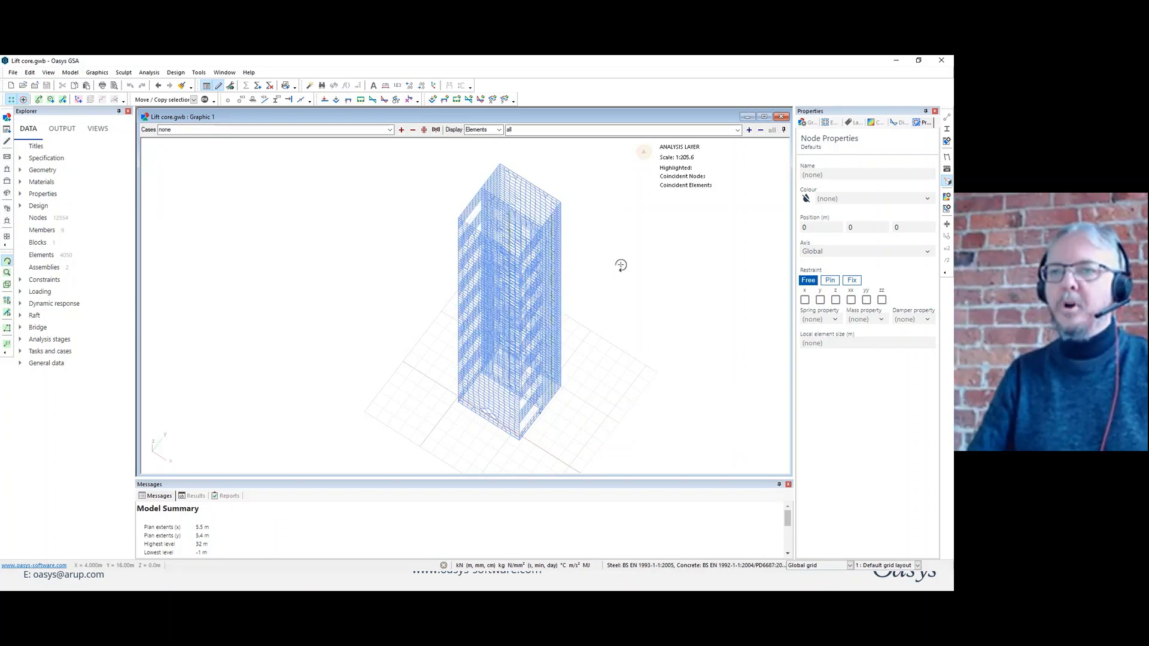
left_click_drag(621, 265, 580, 234)
left_click(389, 130)
left_click(305, 158)
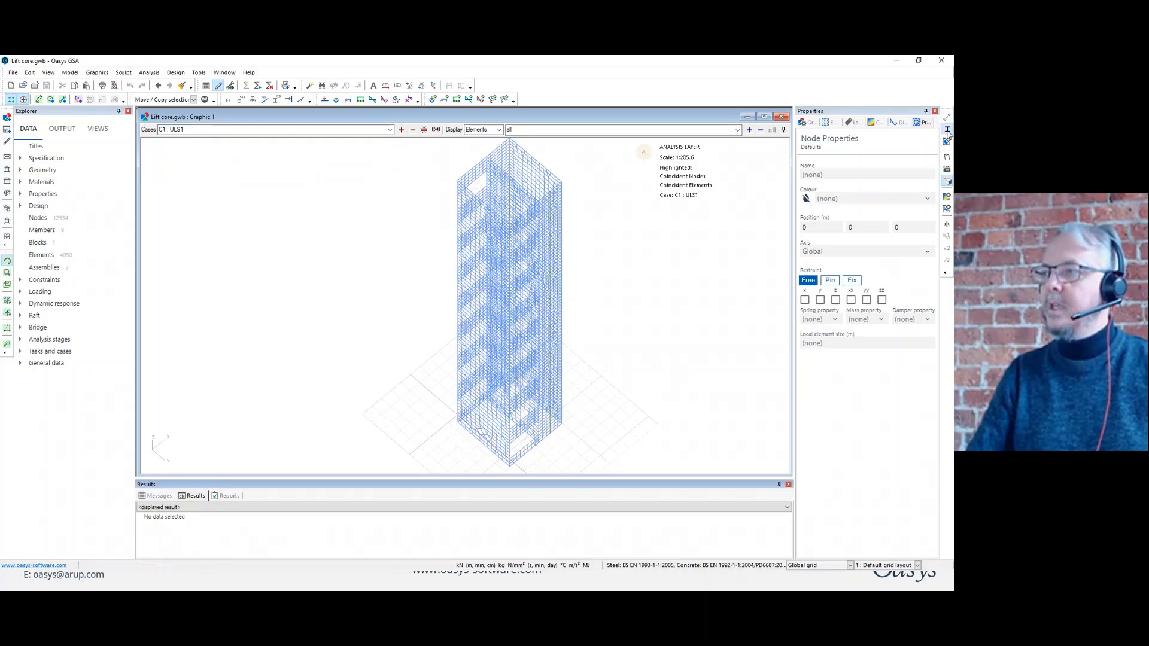
Display the lift core's deformed shape and contour the derived 2D Stress, Max.
left_click(946, 157)
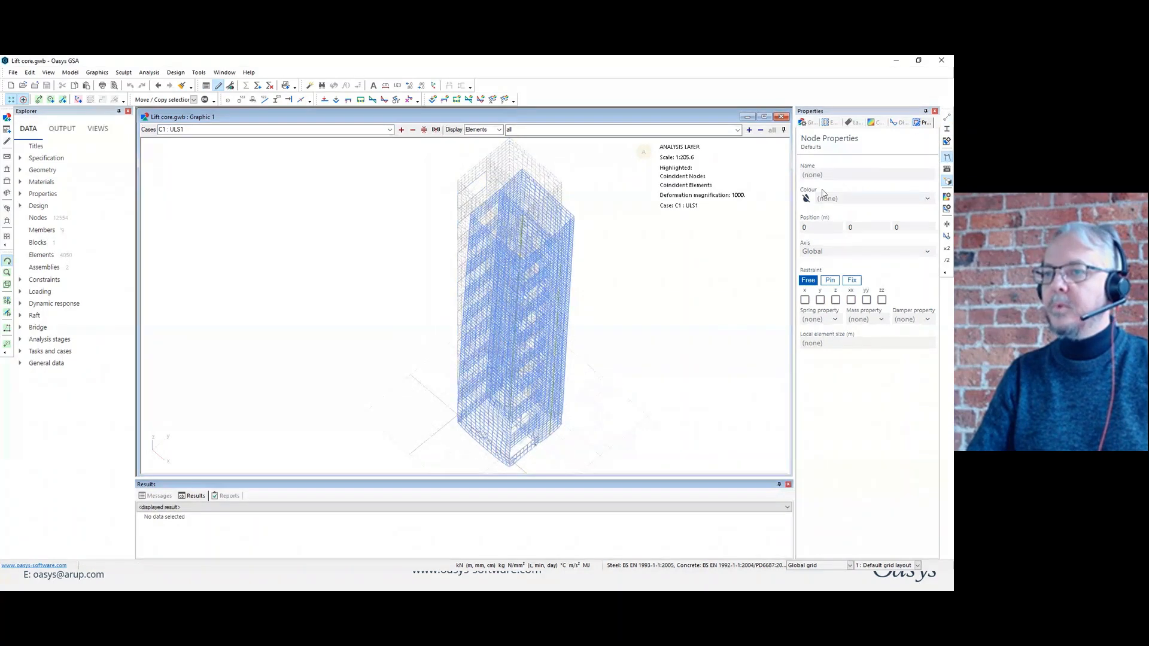
left_click(875, 123)
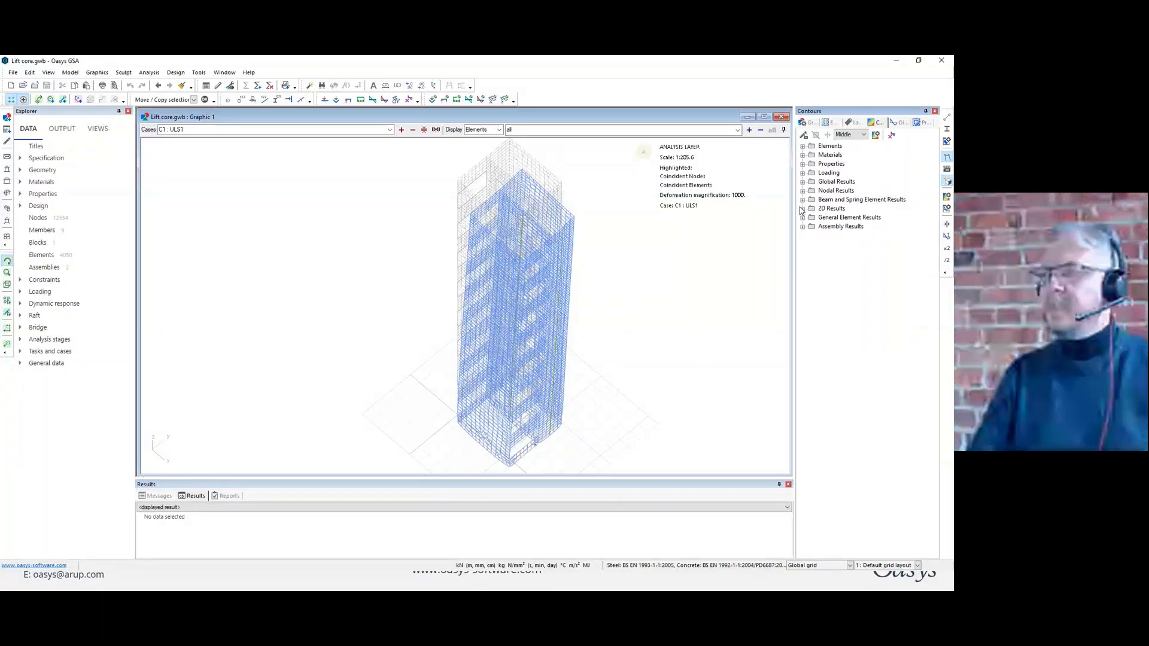
left_click(803, 208)
left_click(811, 253)
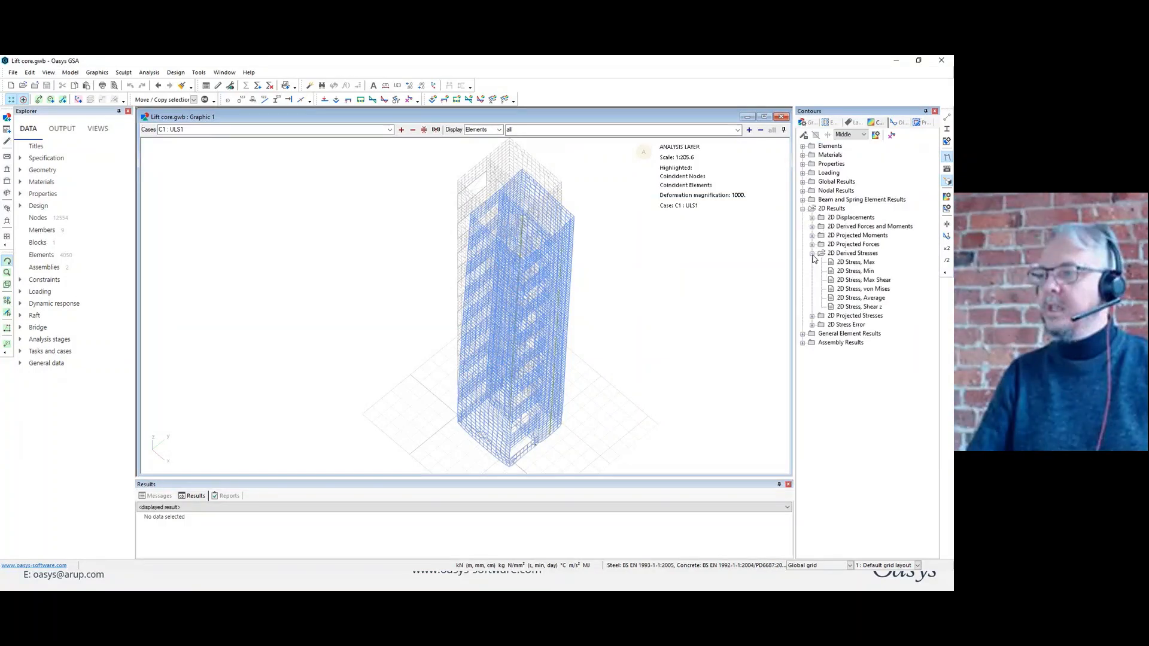
left_click(850, 264)
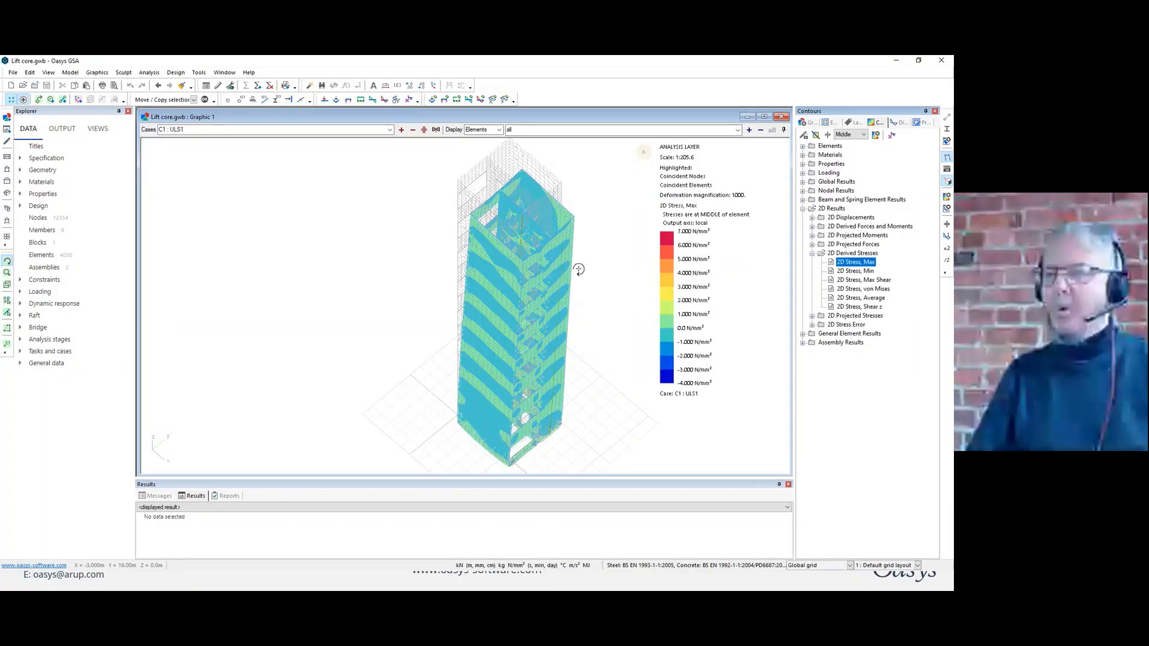
Remove the stress contours and deformed shape, and switch the lift core back to the design layer.
double_click(864, 262)
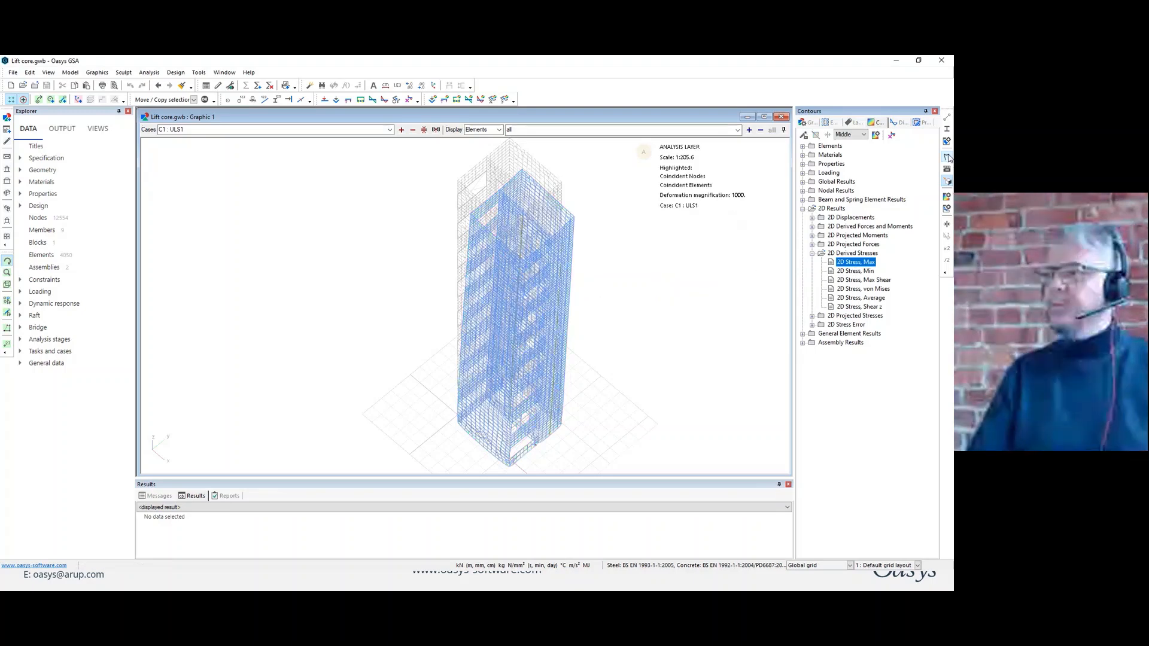
right_click(412, 209)
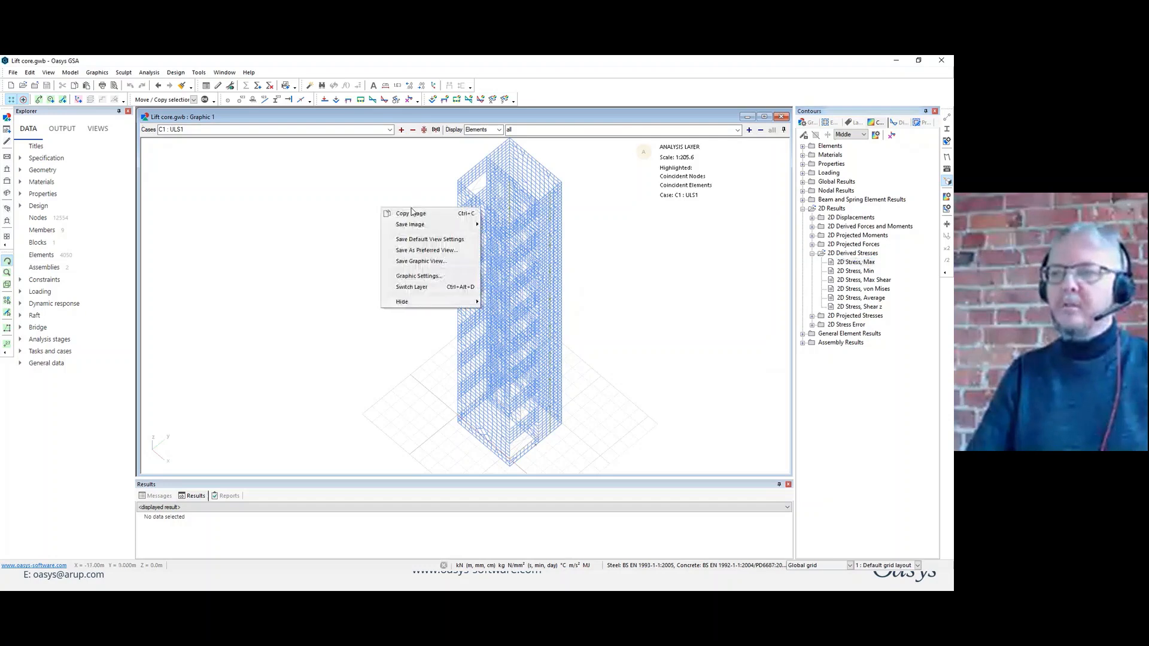
left_click(421, 263)
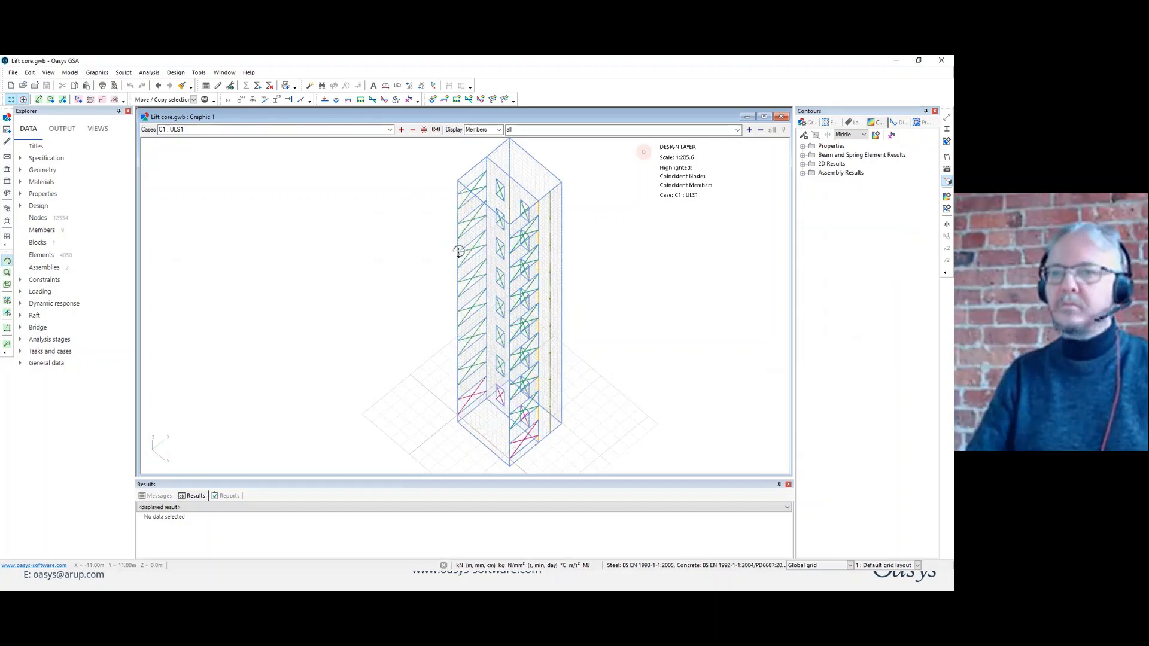
Turn on assembly axes in the label and display settings for the lift core.
left_click_drag(443, 250, 511, 230)
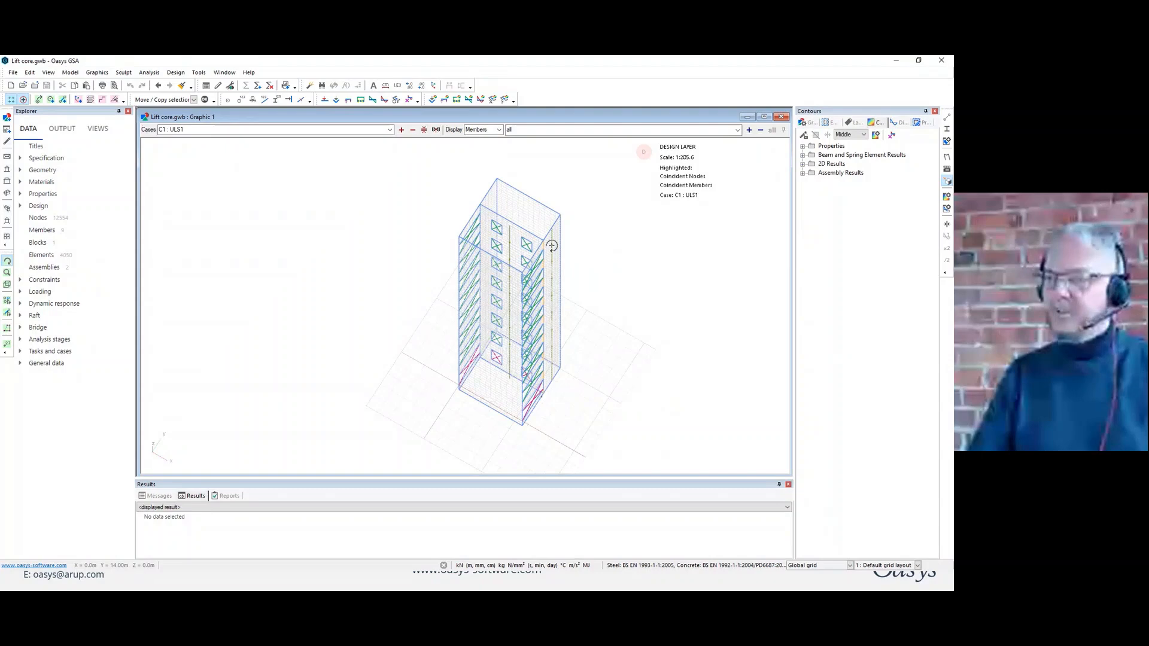
left_click(854, 124)
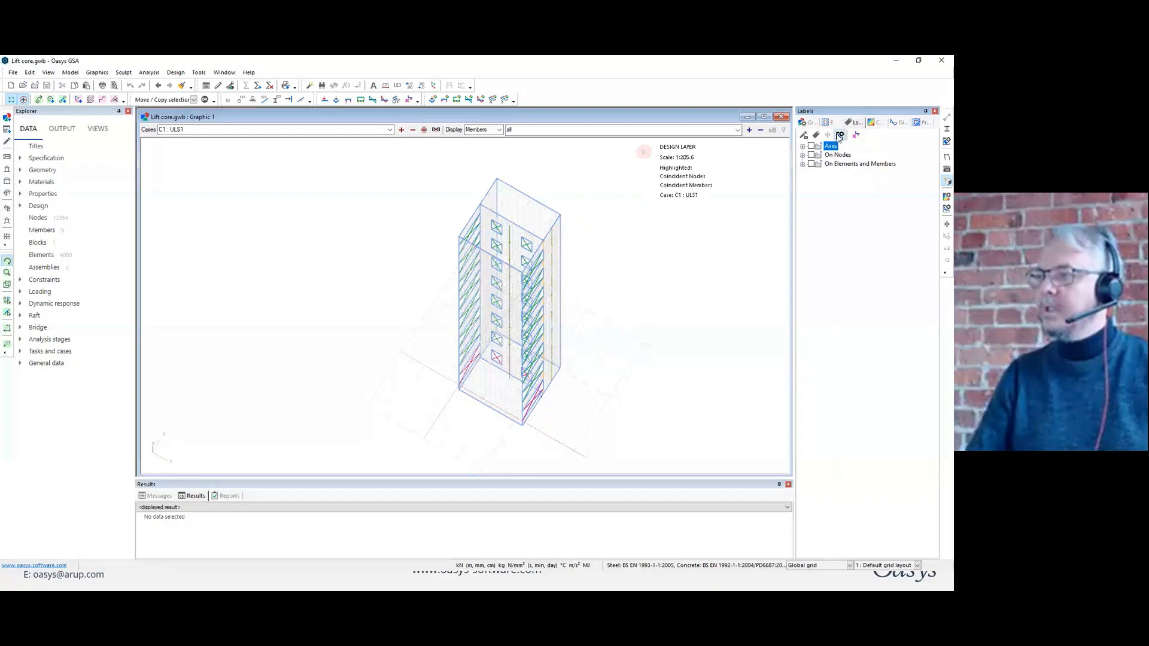
left_click(839, 137)
left_click(848, 159)
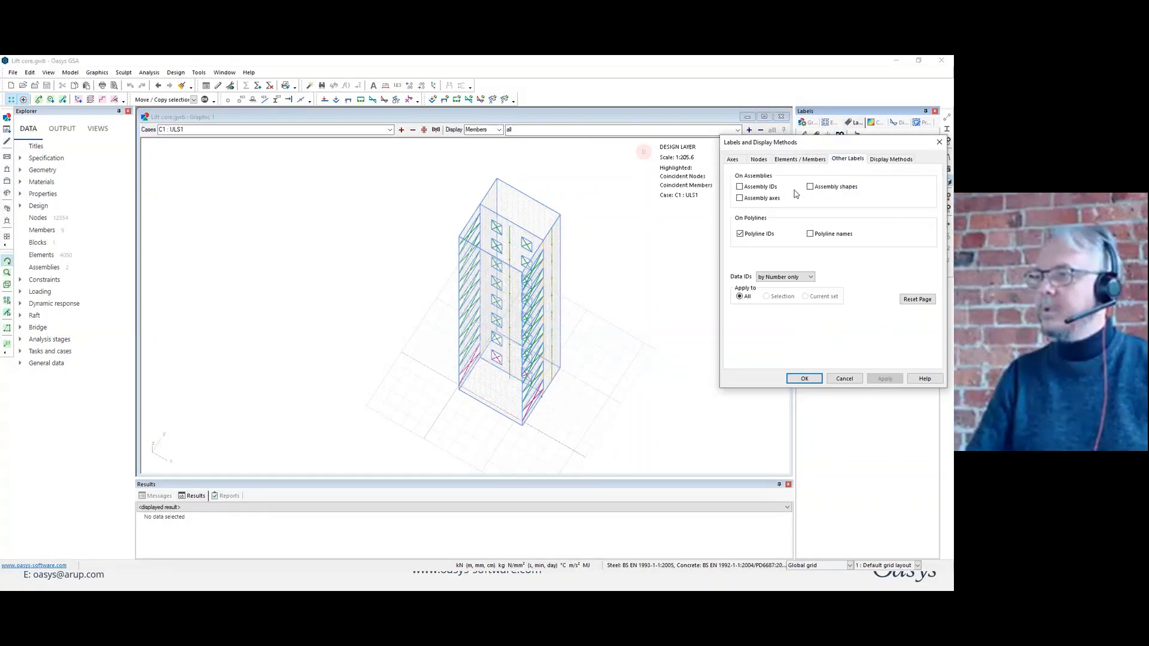
left_click(758, 200)
left_click(804, 378)
Plot the Resolved Assem. Trans., |U| diagram on the lift core and change the case to C2 : ULS2.
left_click(901, 123)
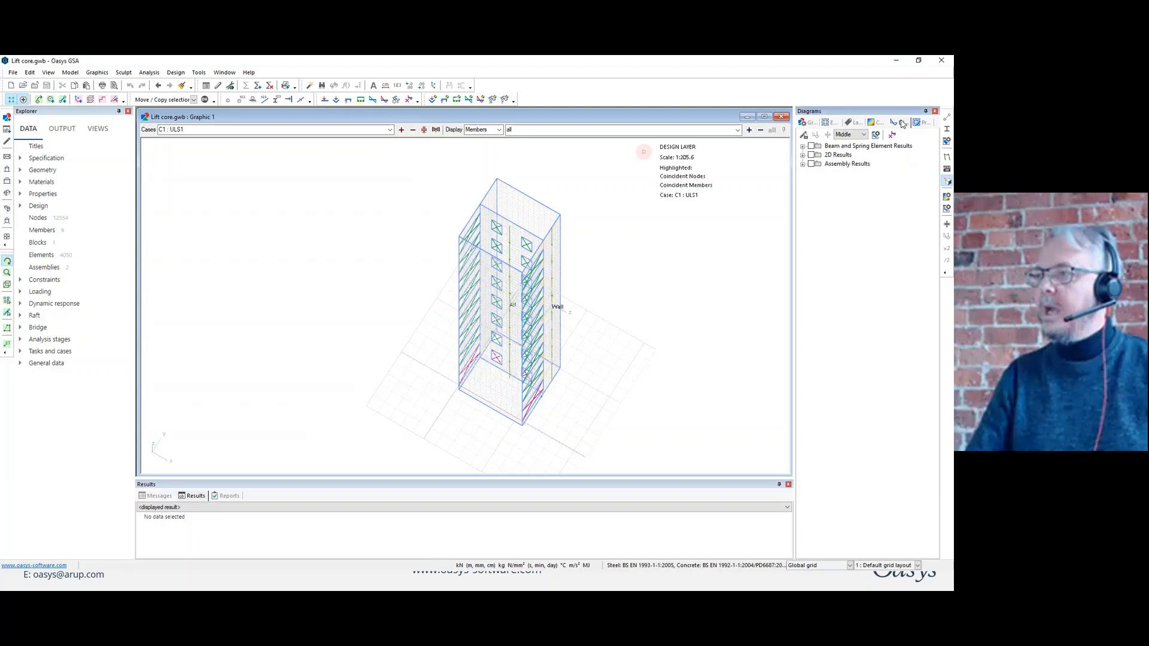
left_click(803, 164)
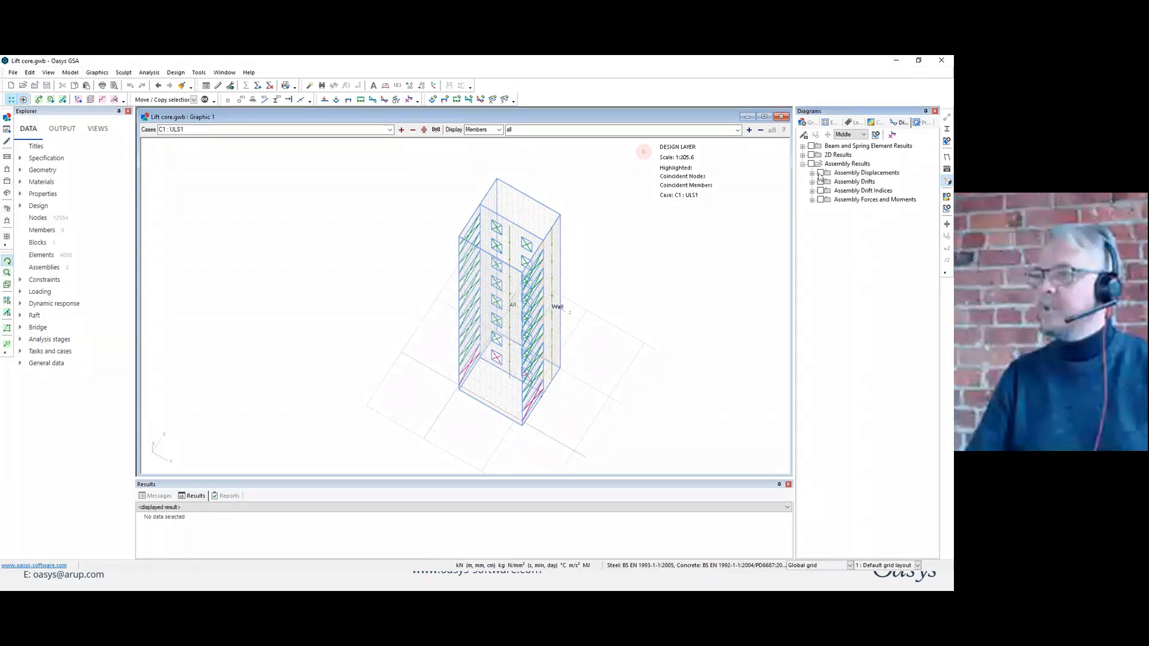
left_click(812, 173)
left_click(831, 208)
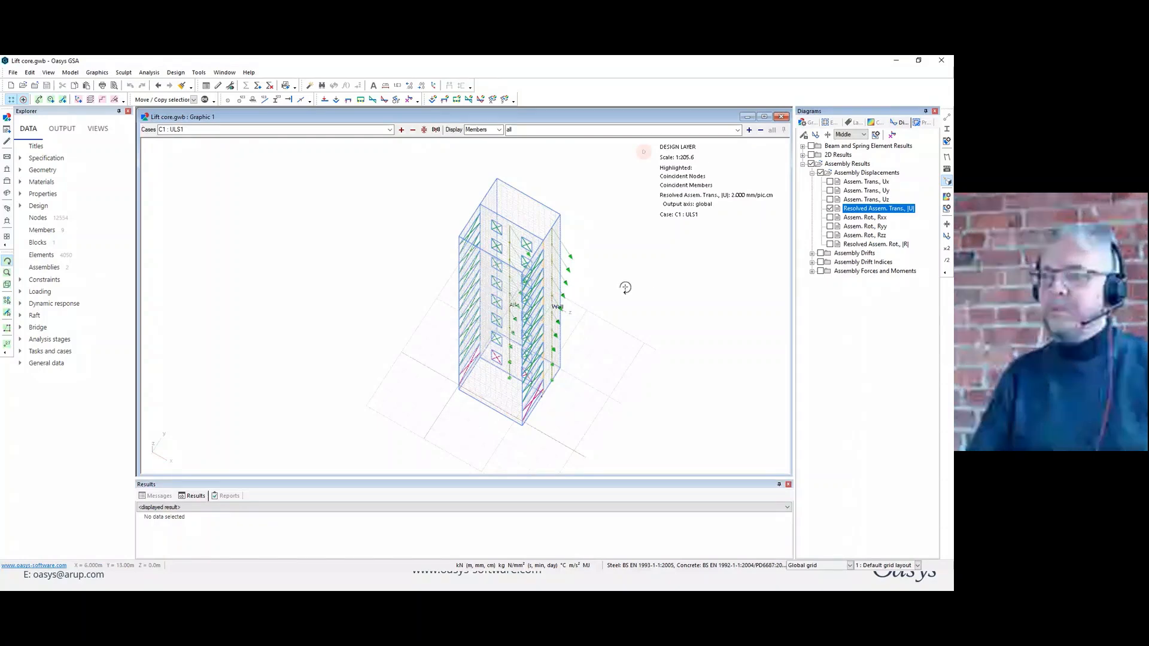
left_click_drag(624, 287, 664, 293)
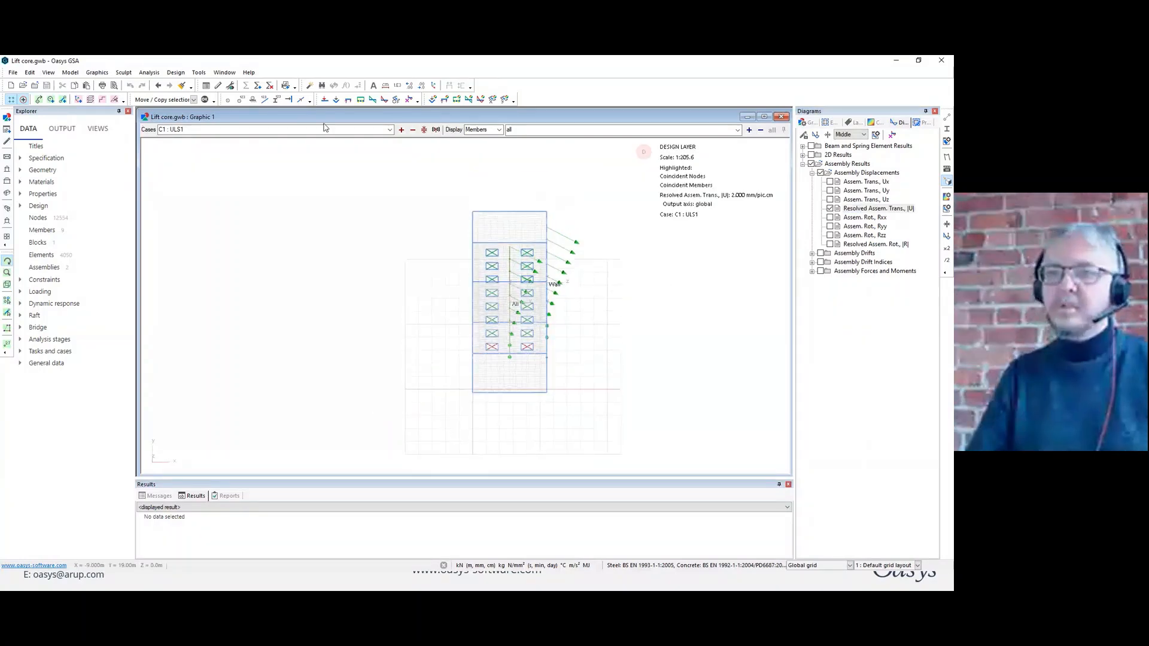
left_click(401, 129)
left_click_drag(570, 276, 512, 259)
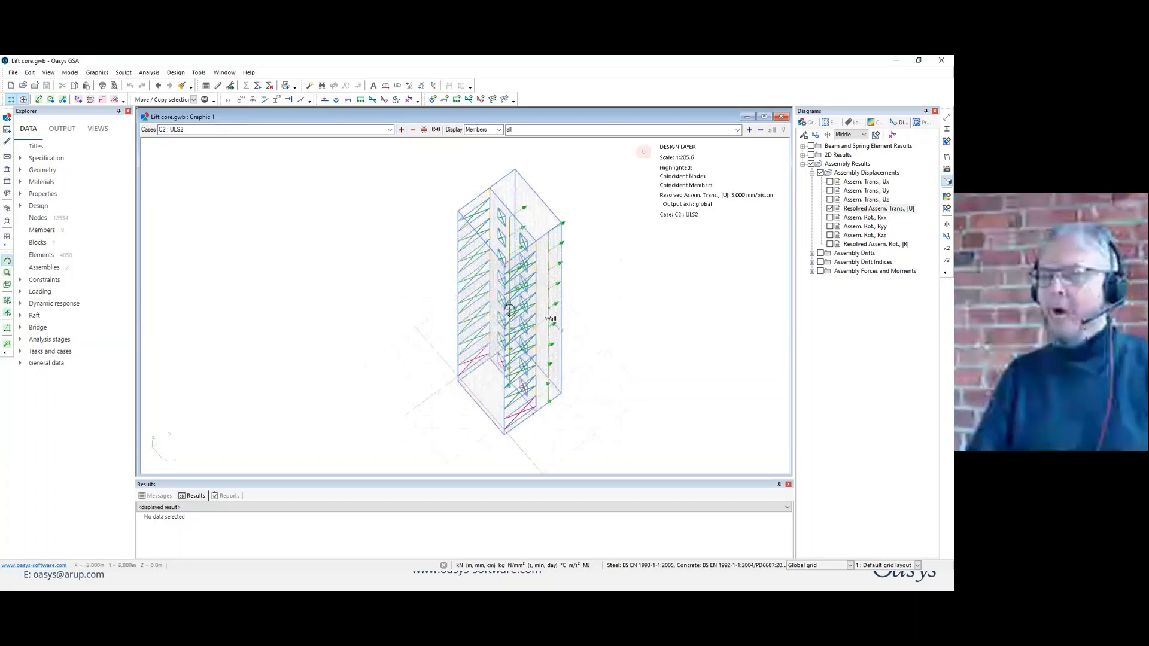
Add the Assem. Moment, Myy and Assem. Moment, Mzz diagrams to the lift core view.
left_click(812, 271)
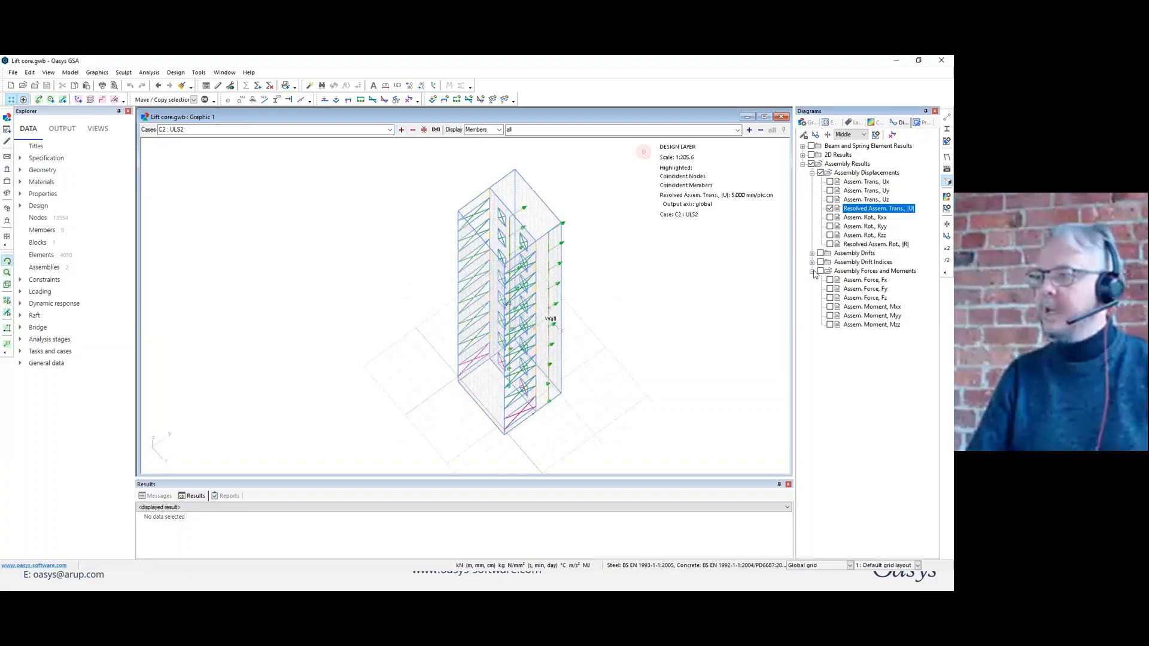
left_click_drag(662, 293, 682, 289)
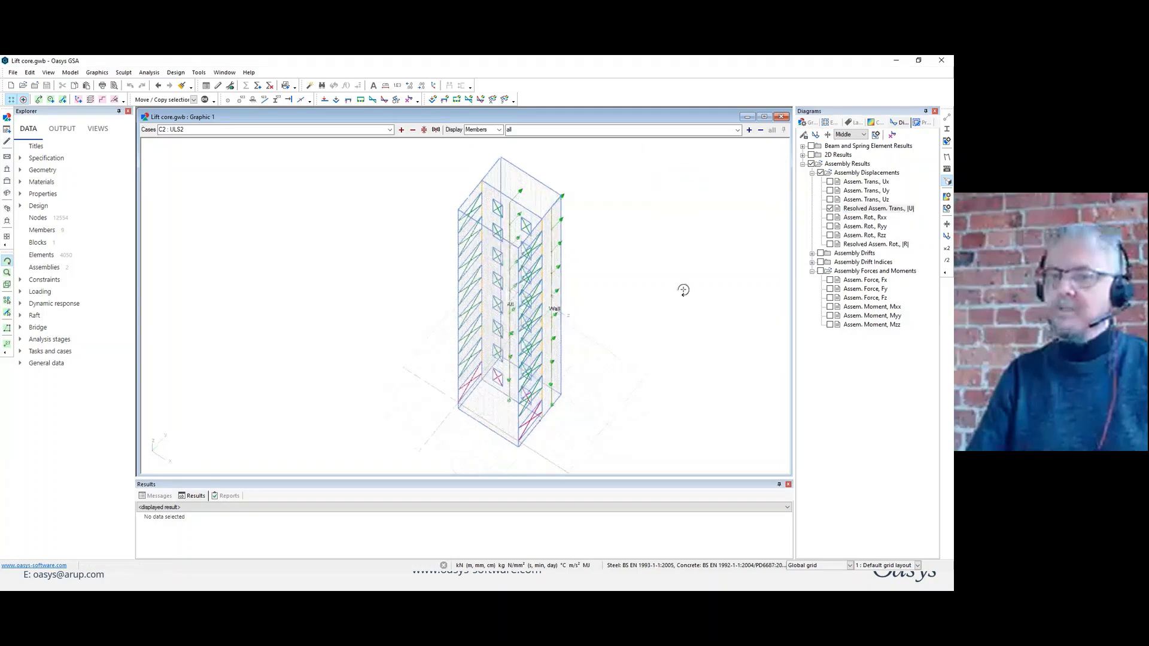
left_click(830, 316)
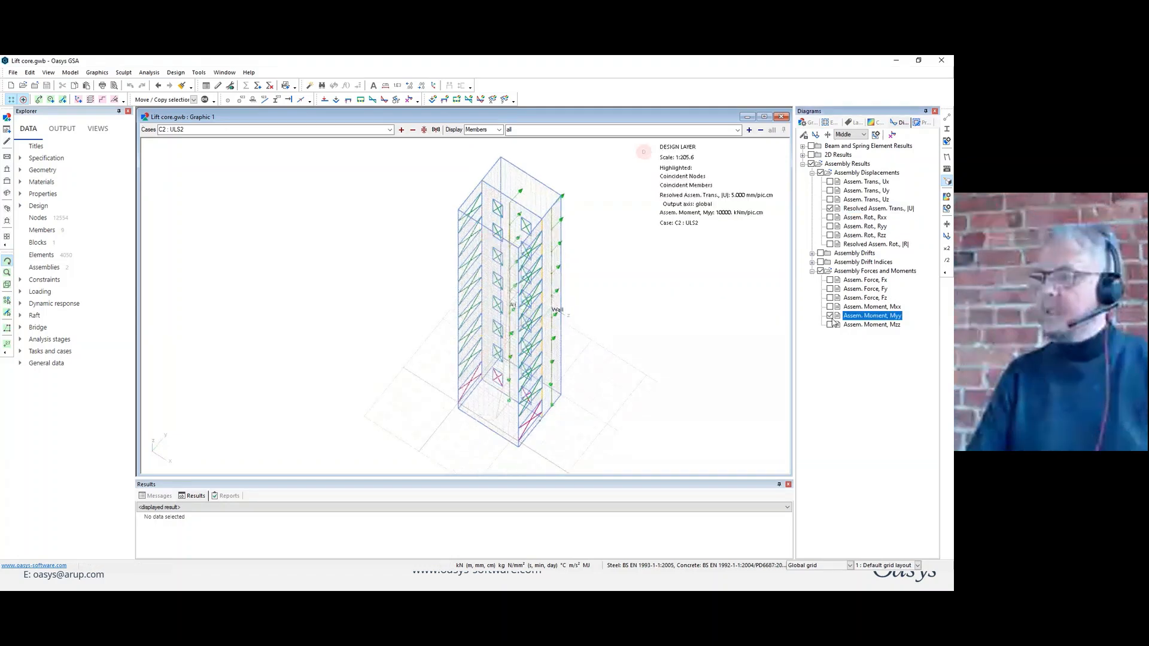
left_click(830, 324)
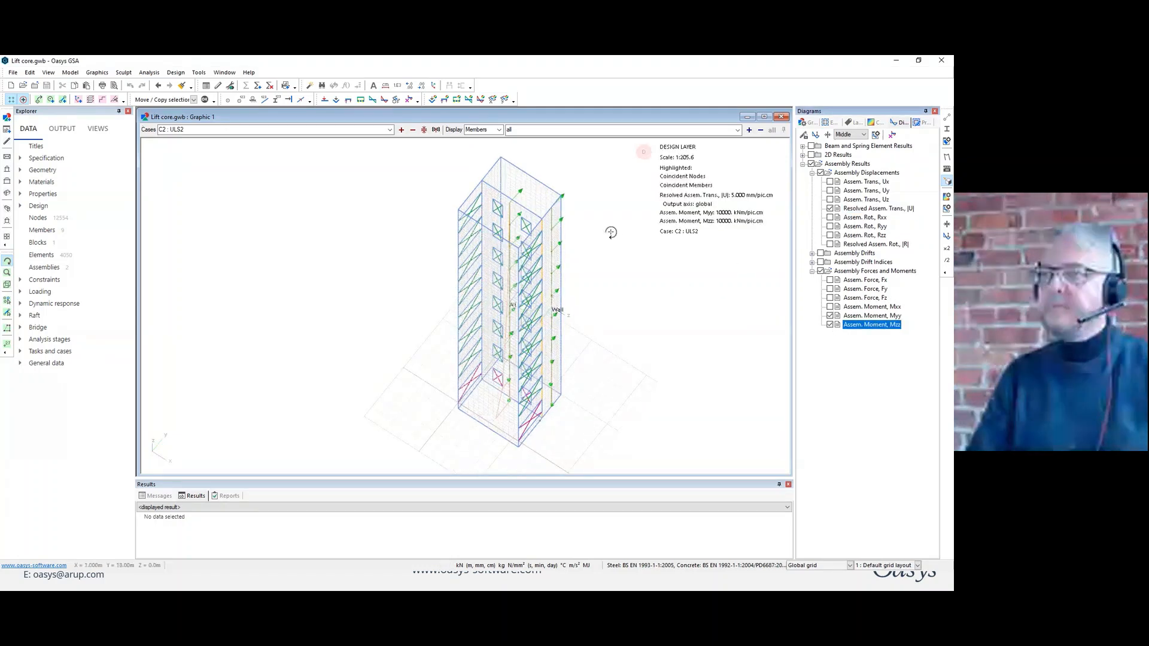
Limit the display by assemblies to the assembly list "All".
left_click(499, 130)
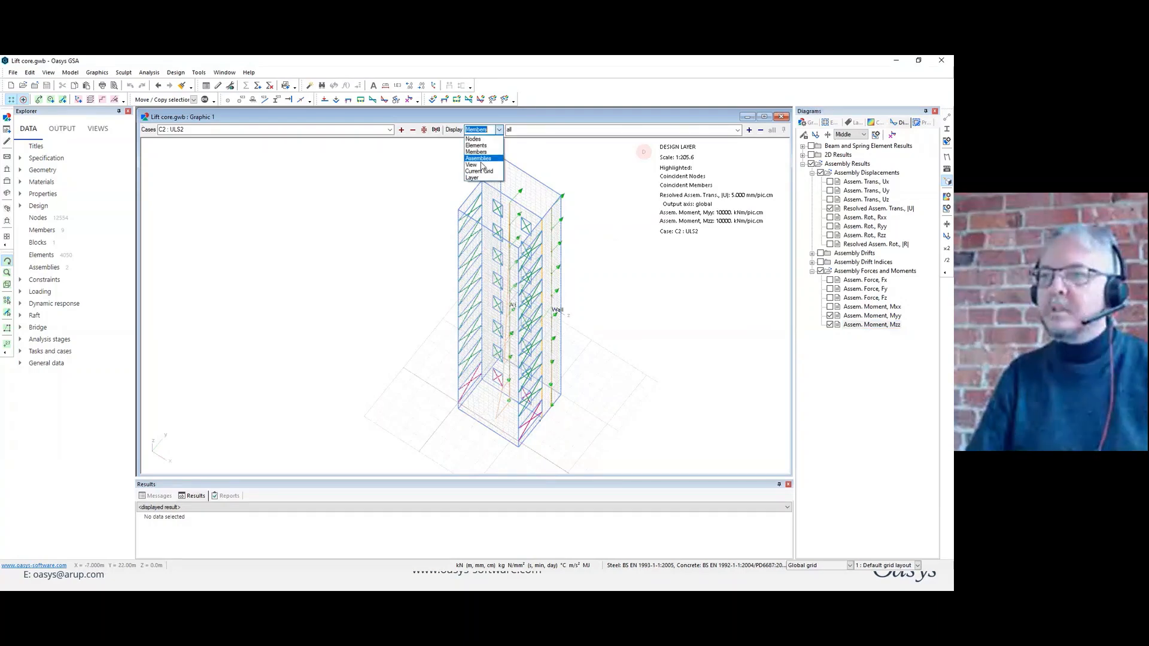
left_click(478, 158)
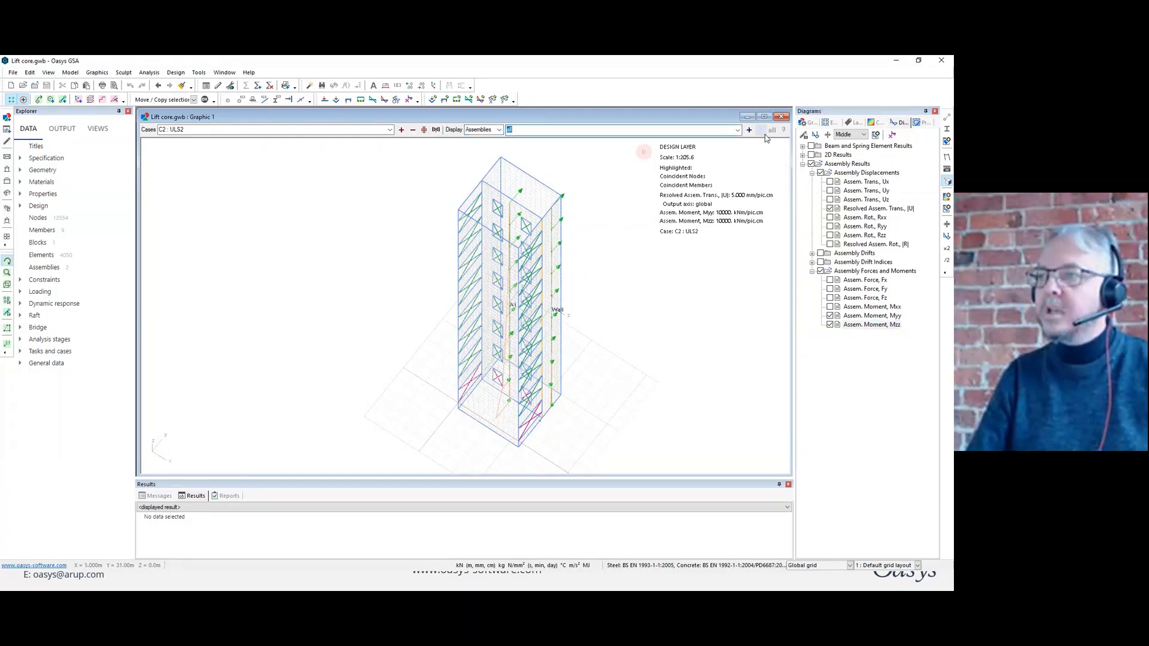
left_click(737, 129)
left_click(594, 149)
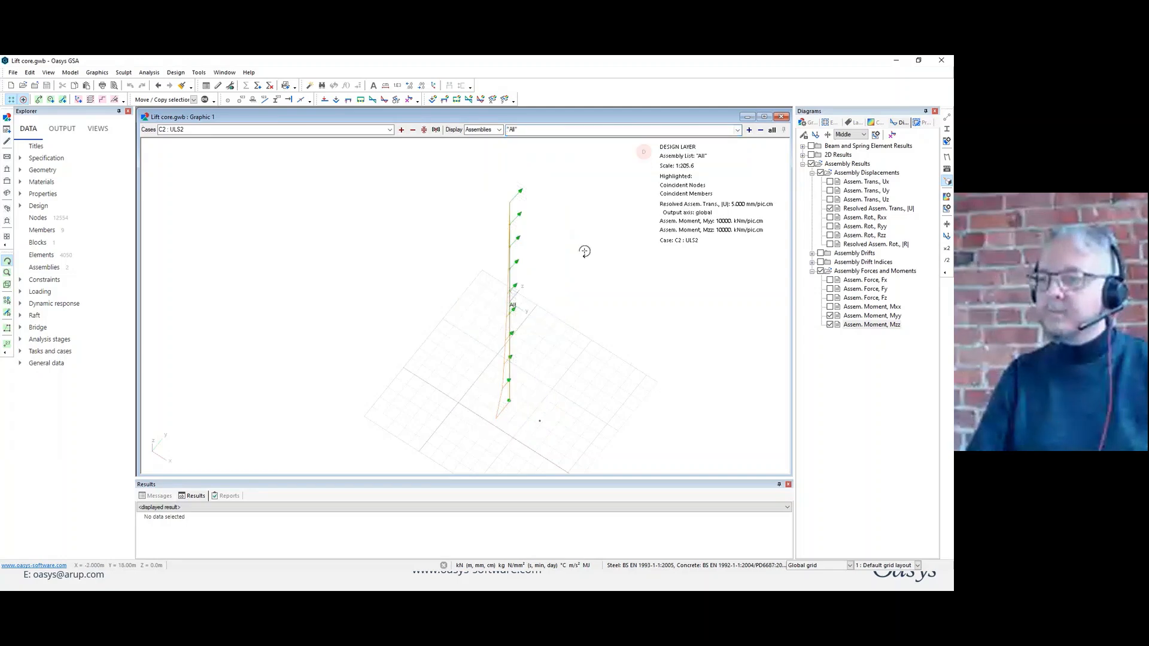
left_click_drag(585, 249, 549, 256)
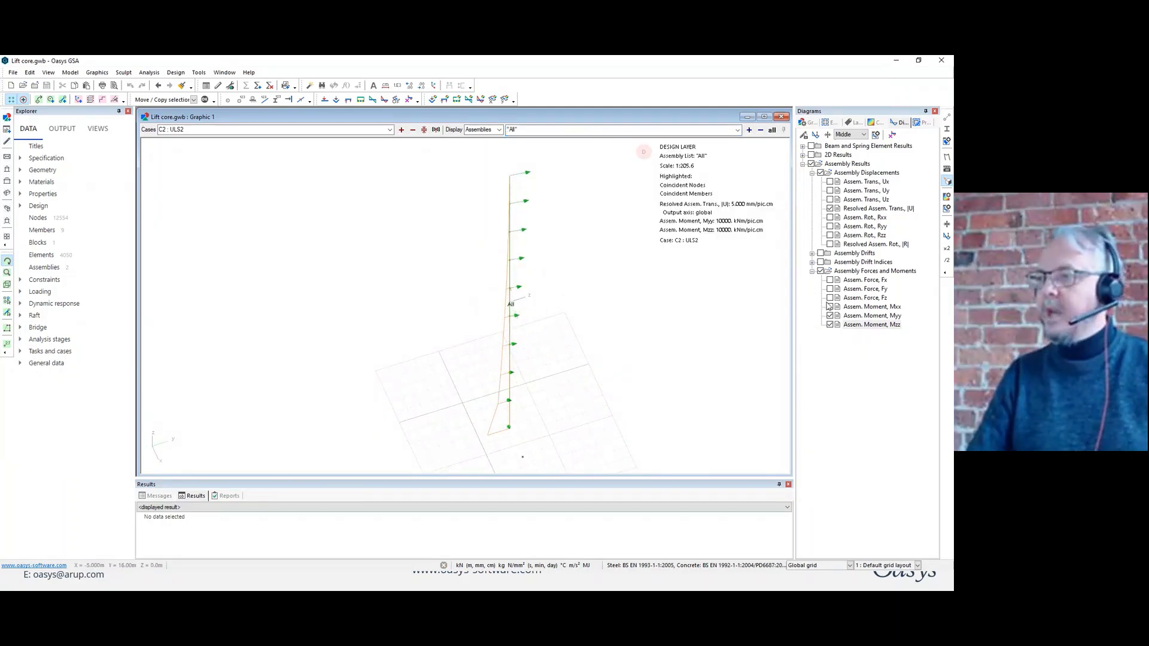
Add the assembly force diagrams Fx, Fy and Fz for the isolated assembly.
left_click(830, 279)
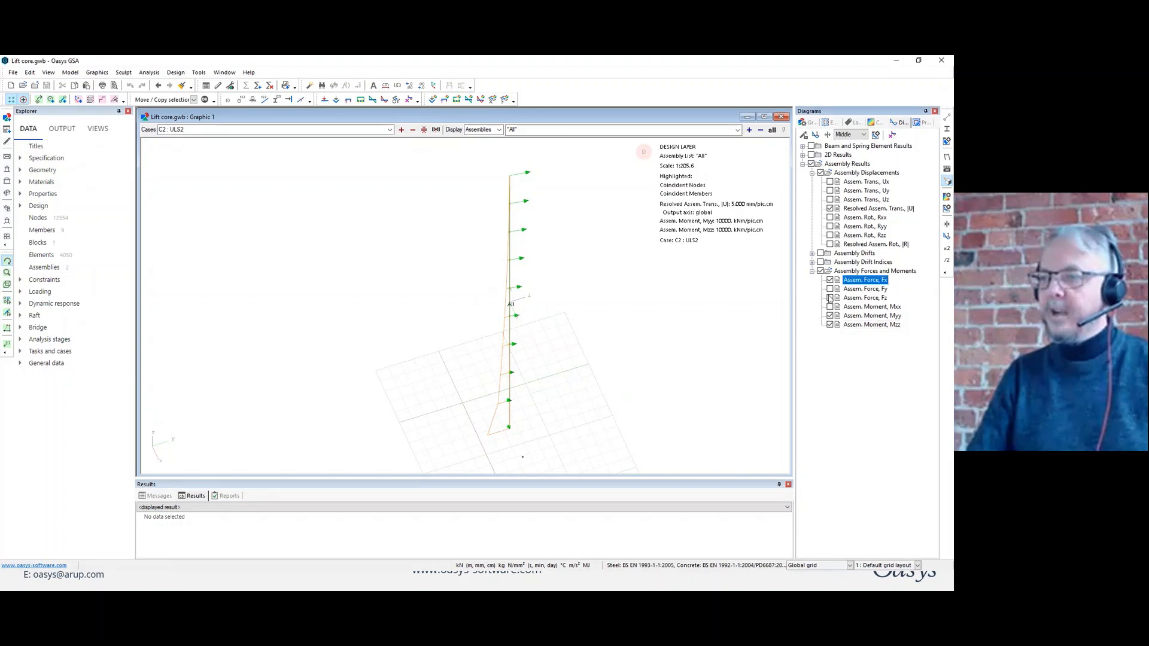
left_click(830, 288)
left_click(830, 297)
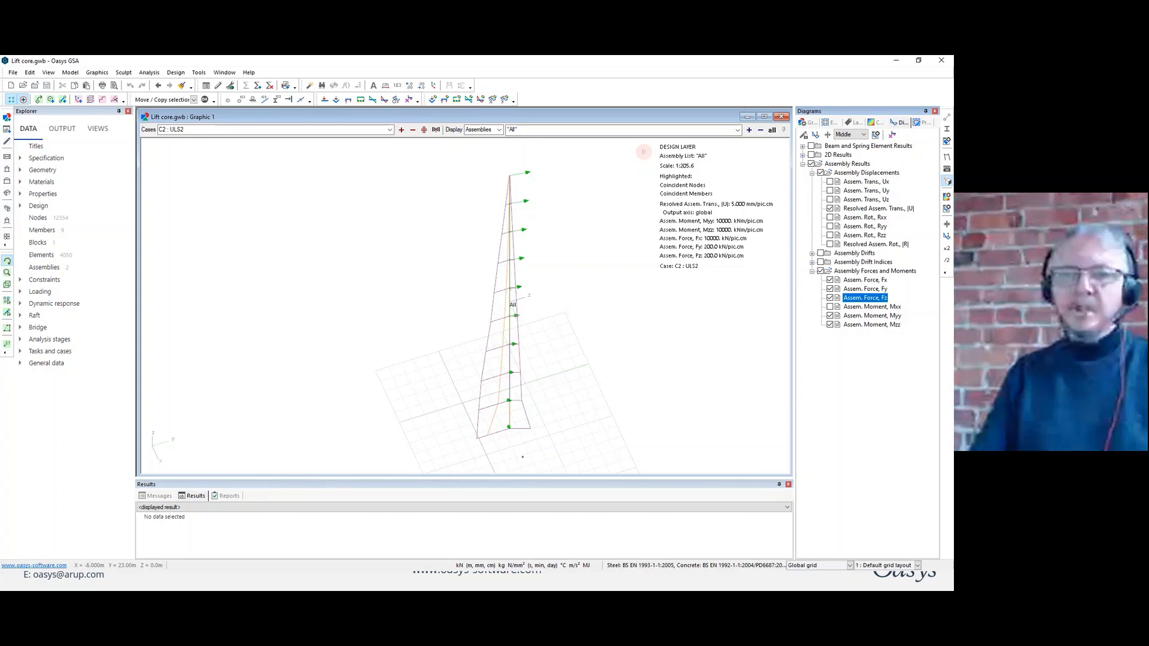
Clear the assembly filter and display the whole lift core model again.
left_click(7, 343)
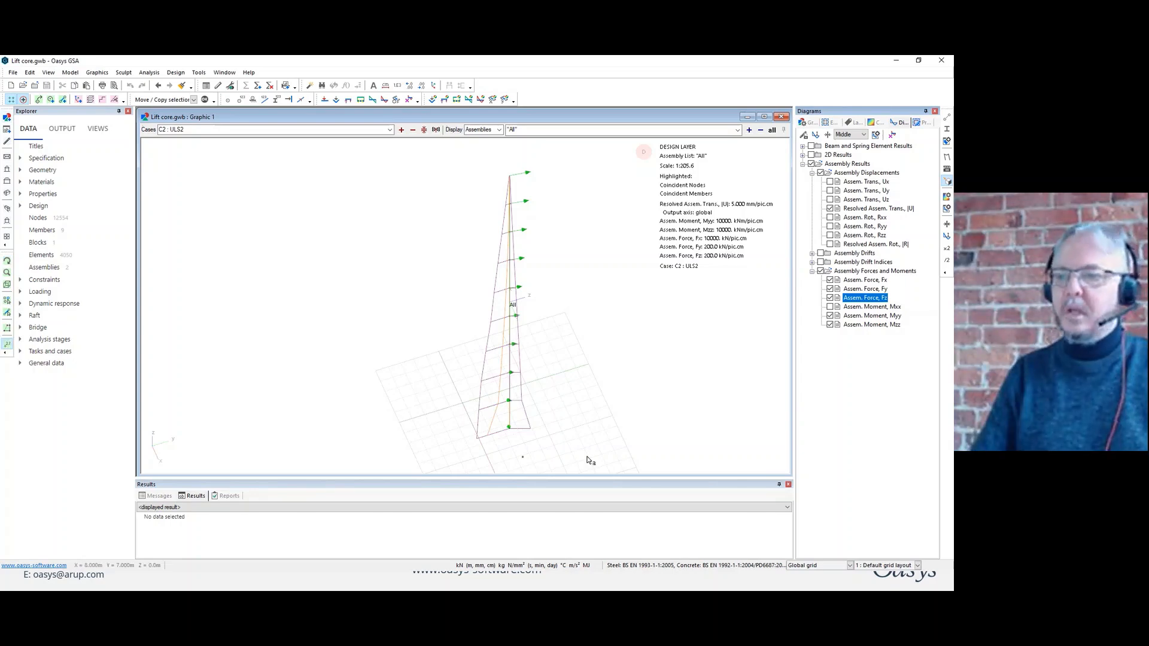
left_click_drag(573, 446, 417, 201)
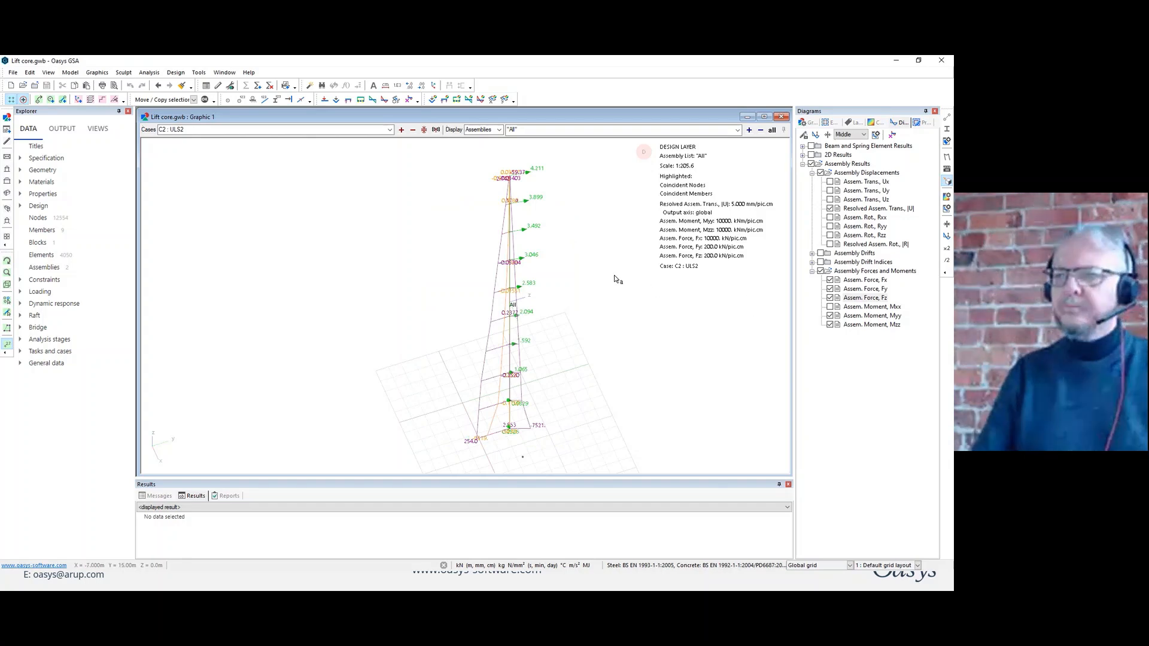
left_click(772, 129)
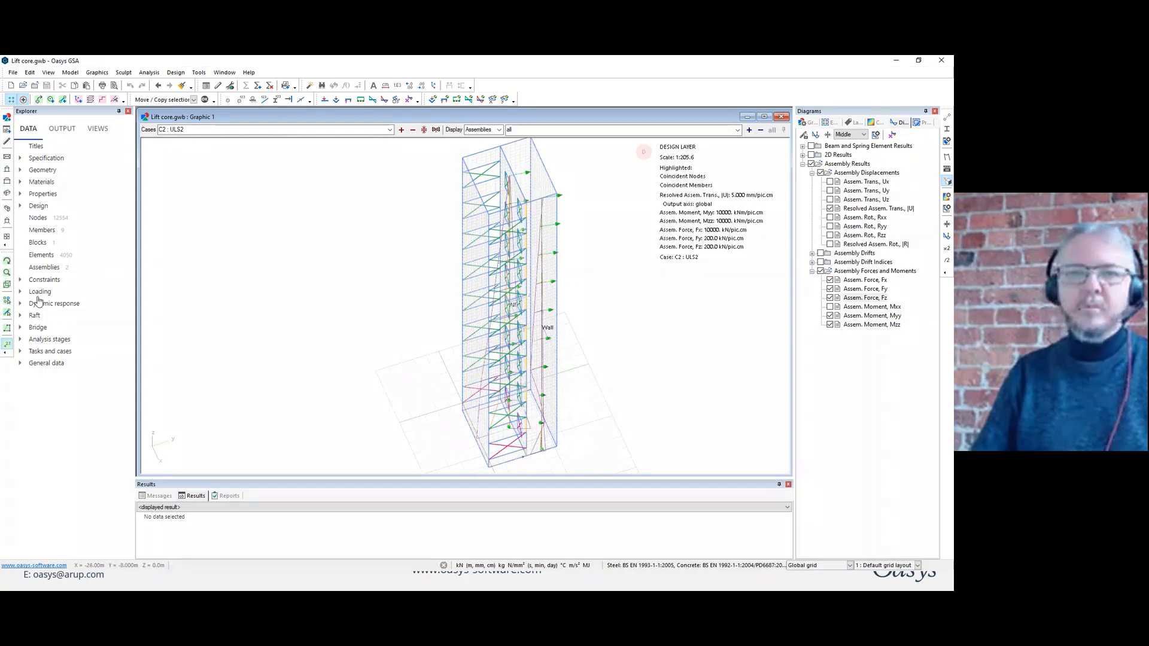
Open the Assemblies table and fit the complete lift core in the graphic window above it.
double_click(46, 269)
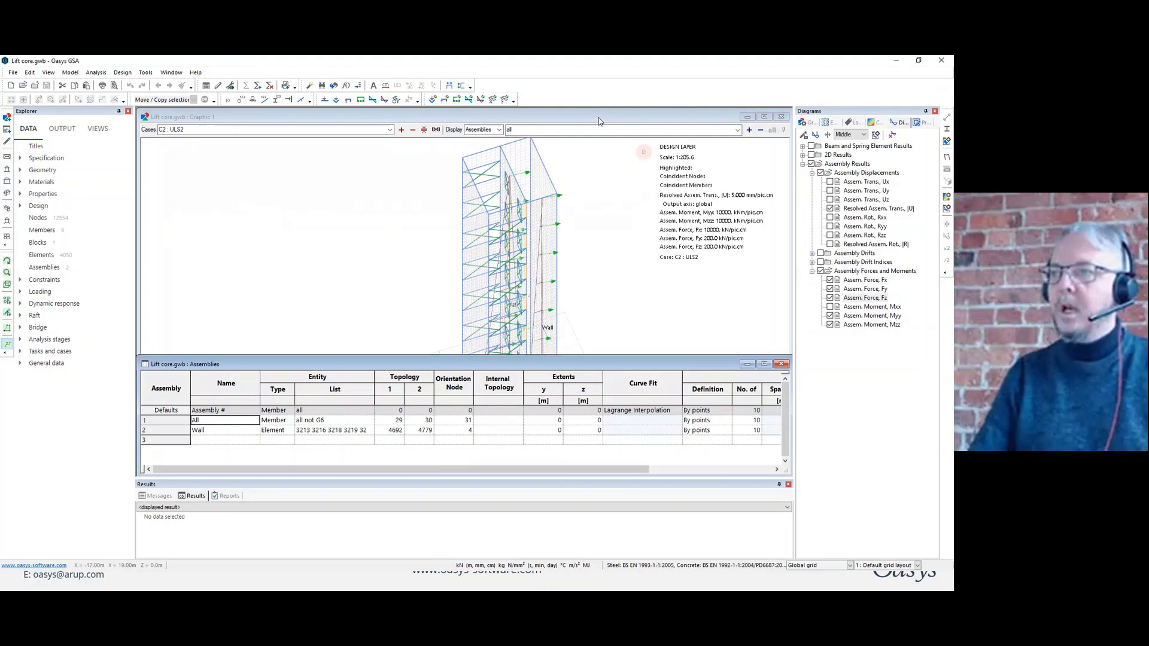
double_click(600, 121)
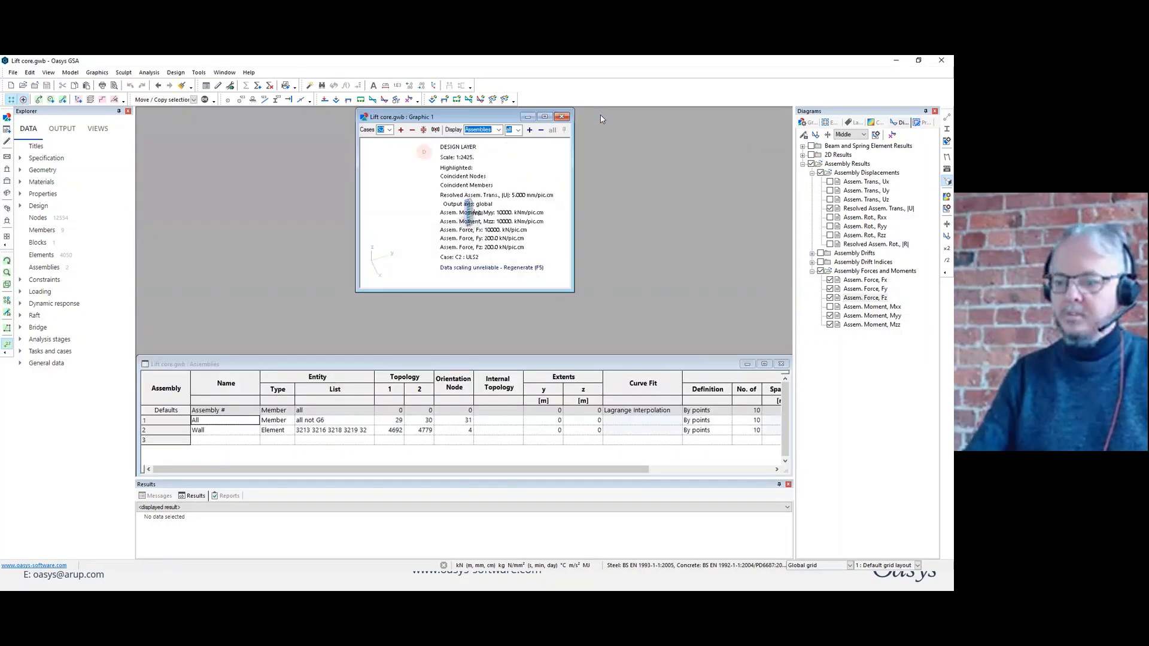
key("ctrl+alt+Up")
key("ctrl+alt+Up")
key("ctrl+alt+Up")
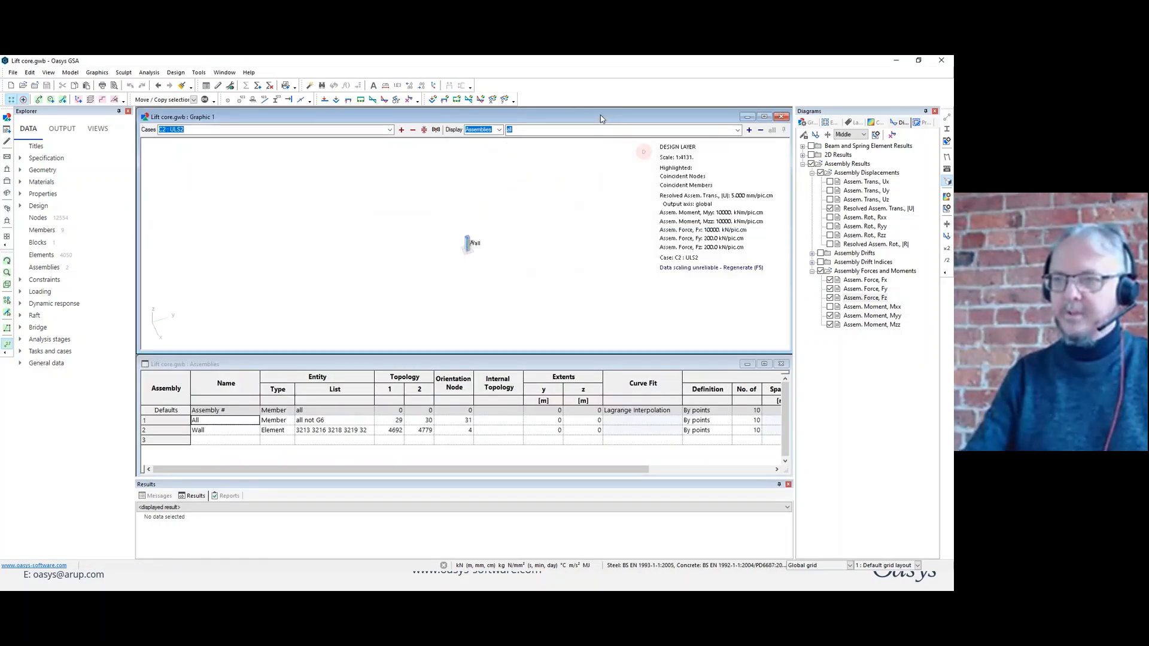
key("ctrl+Home")
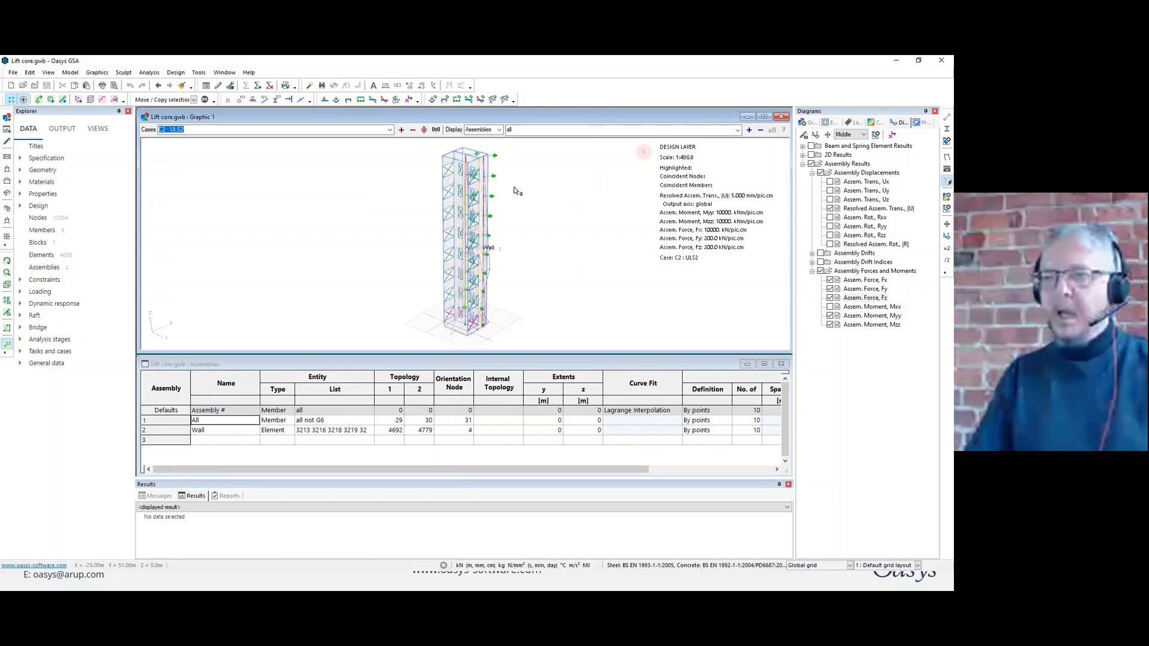
Remove all assembly force and moment diagrams and switch the lift core view to the analysis layer.
left_click(819, 271)
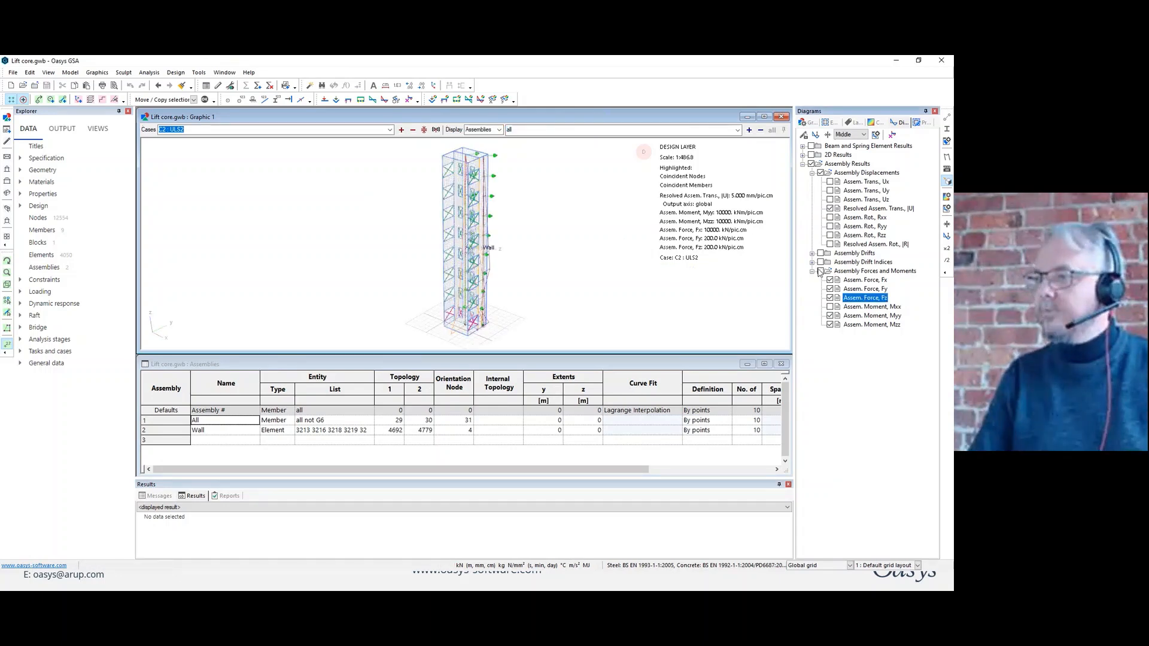
right_click(540, 237)
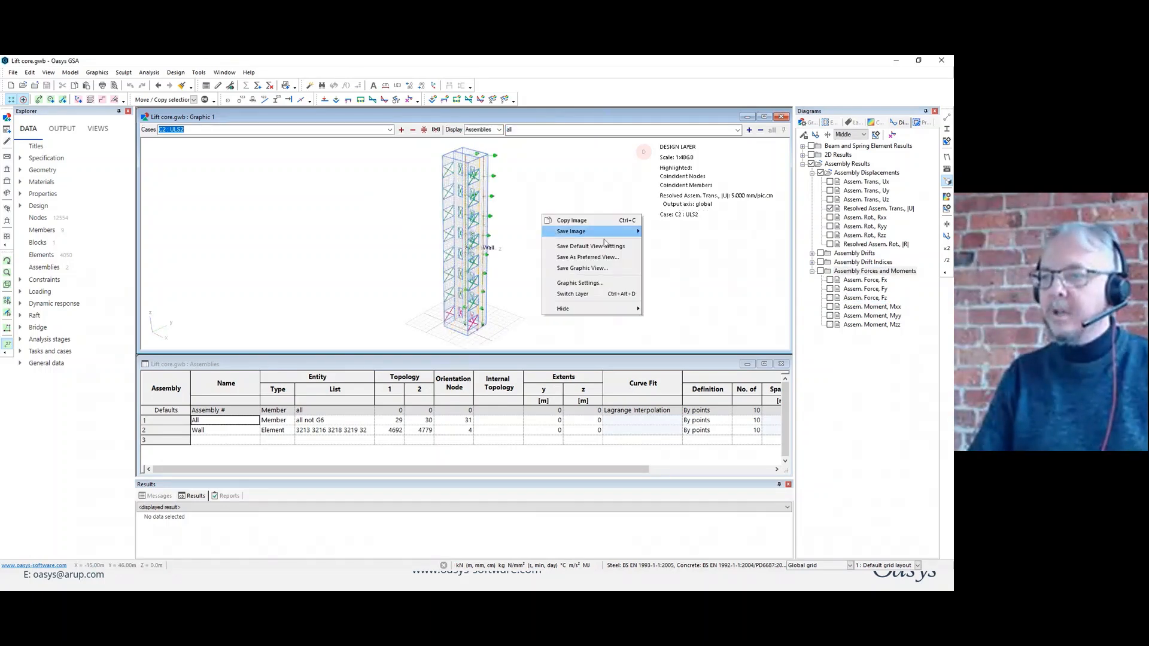
left_click(599, 297)
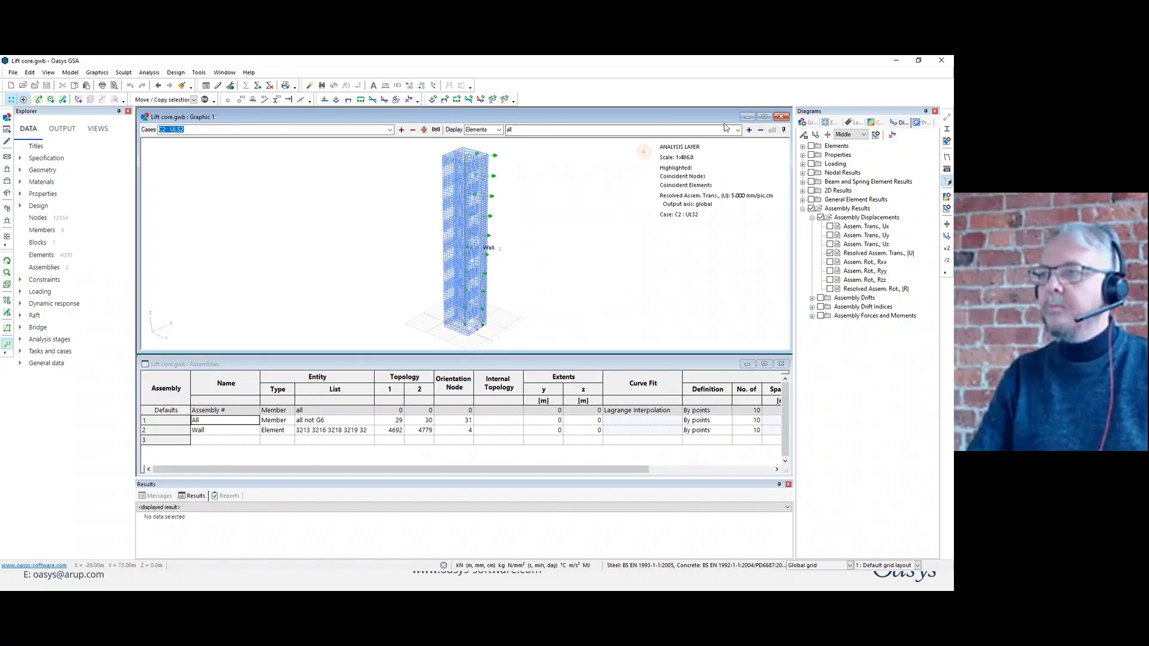
scroll(484, 312, "up", 5)
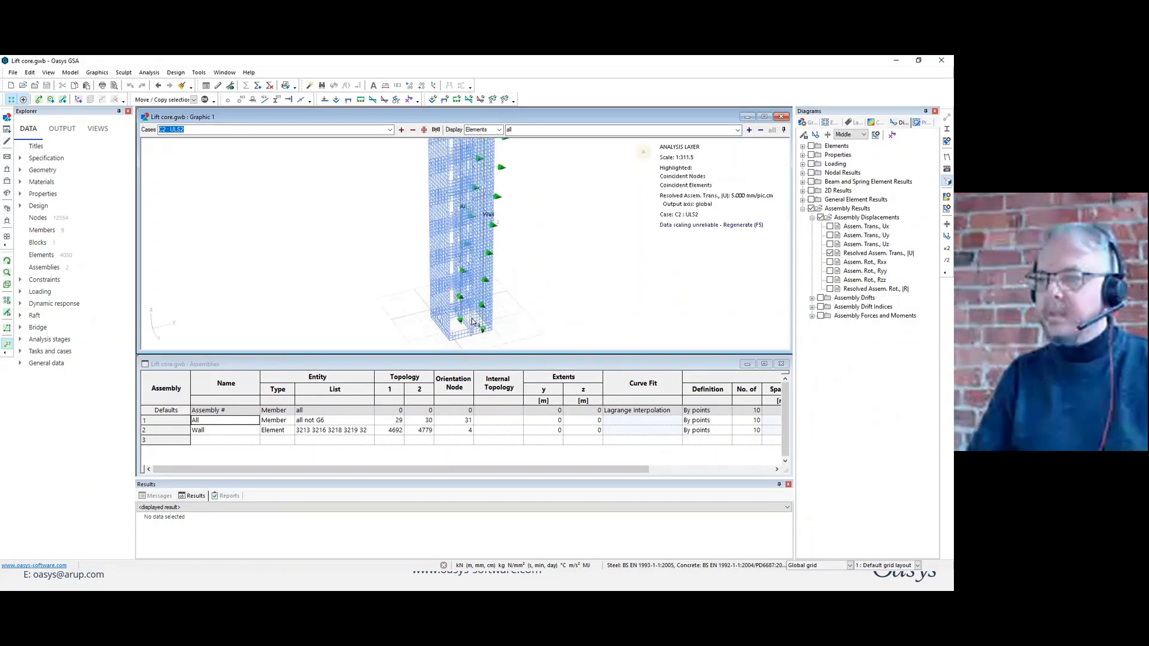
middle_click_drag(482, 313, 450, 323)
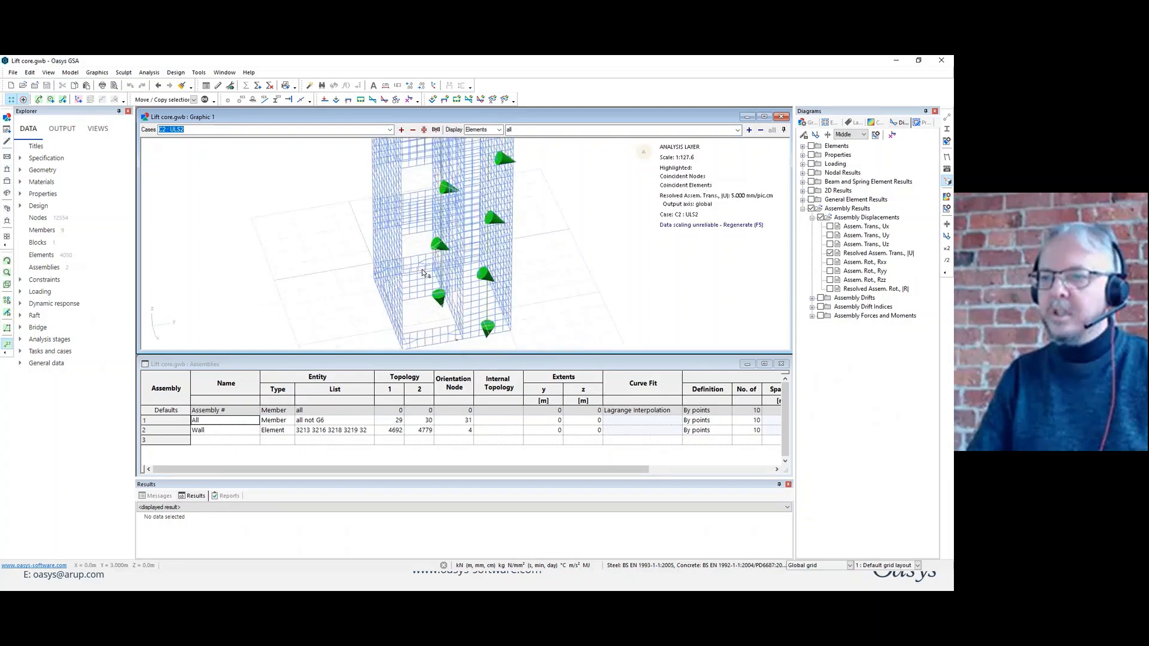
Display only the elements in the saved list "Lintel list".
left_click(538, 130)
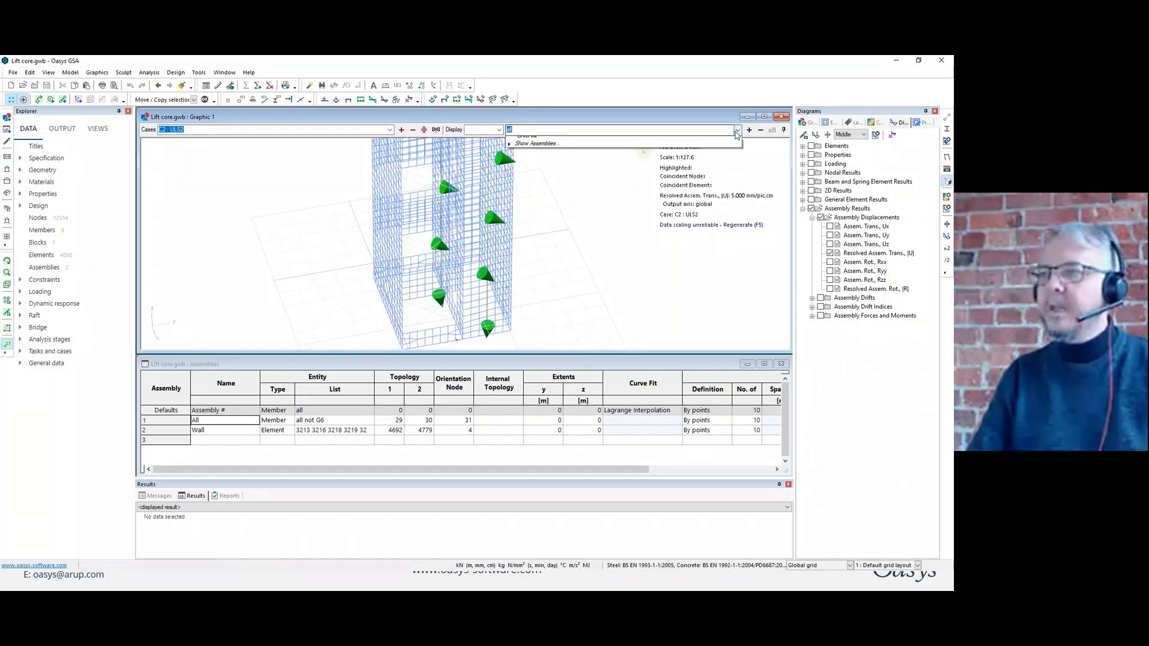
left_click(526, 146)
middle_click_drag(487, 231, 501, 219)
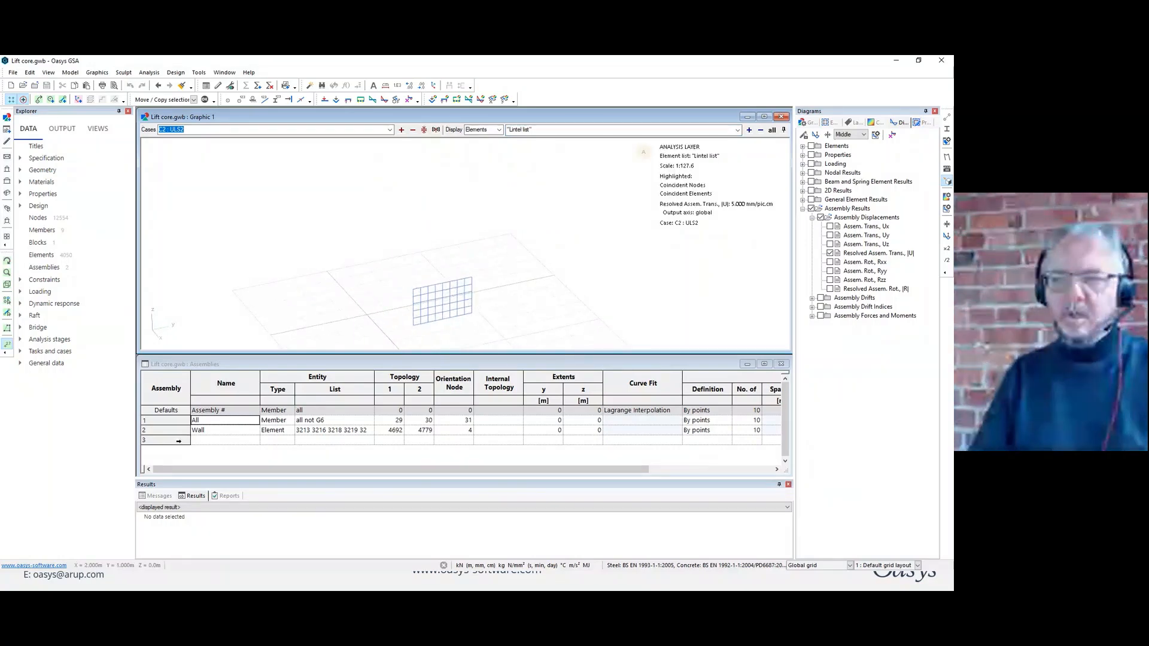
Select the empty record 3 in the Assemblies table.
double_click(182, 440)
left_click_drag(404, 245, 329, 262)
left_click(548, 257)
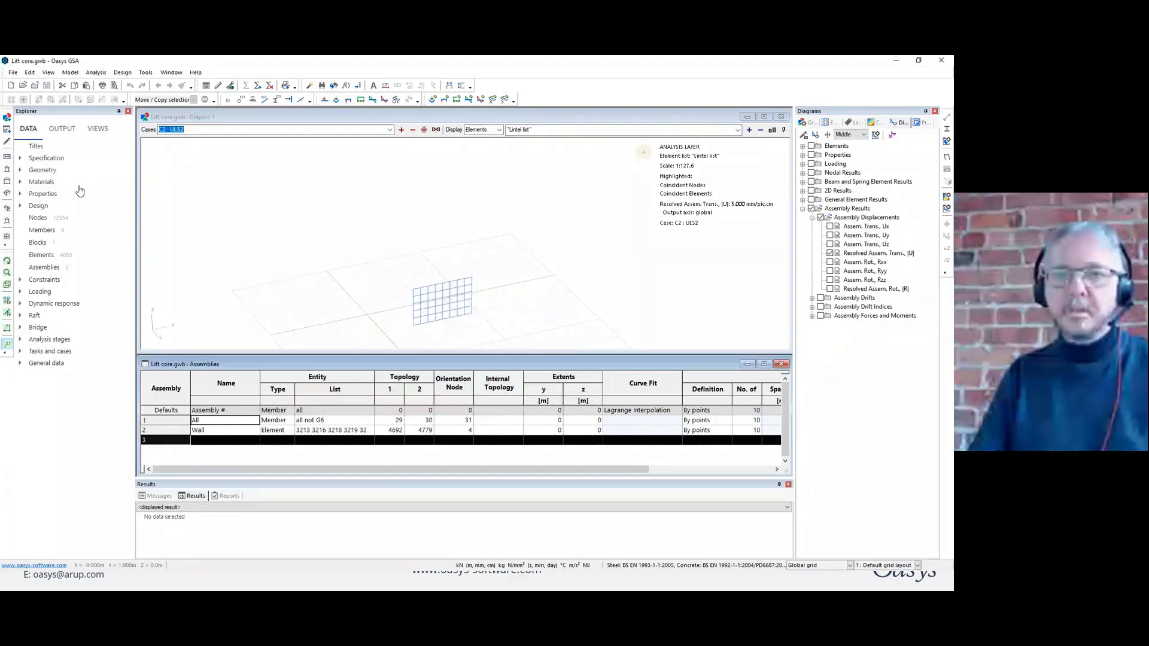
Show node symbols and label the lintel's mesh nodes with their IDs.
left_click(456, 235)
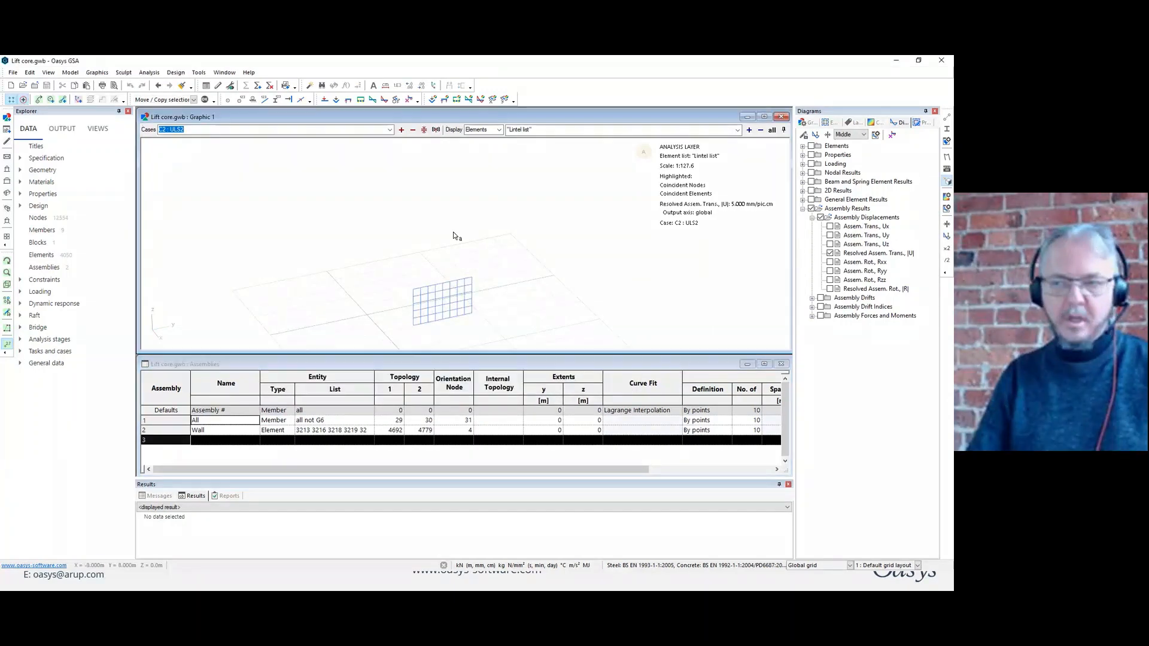
scroll(496, 268, "down", 5)
scroll(465, 327, "up", 2)
scroll(482, 298, "up", 5)
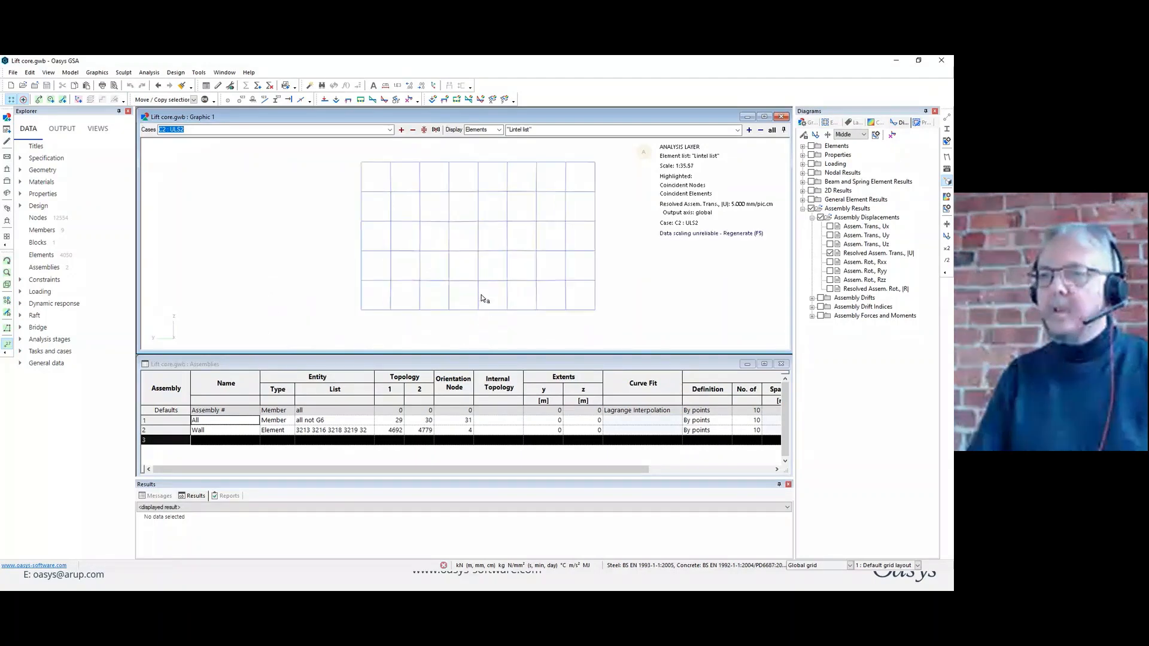
left_click(242, 100)
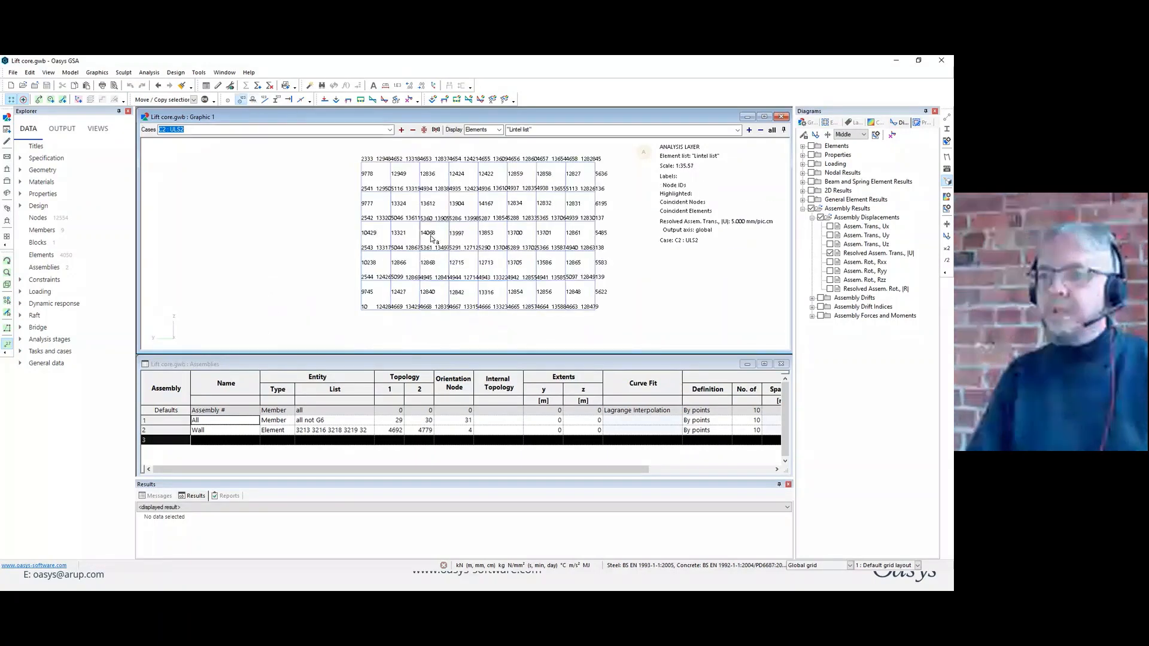
left_click(227, 102)
middle_click_drag(430, 220, 382, 236)
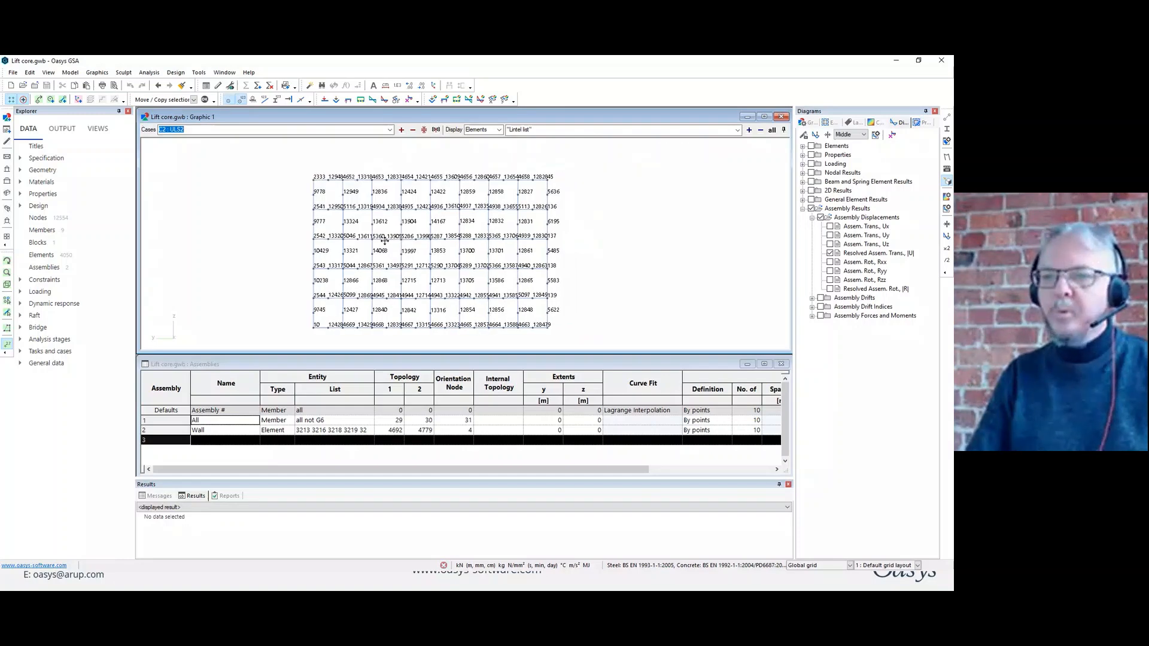
scroll(382, 234, "up", 1)
scroll(350, 211, "down", 1)
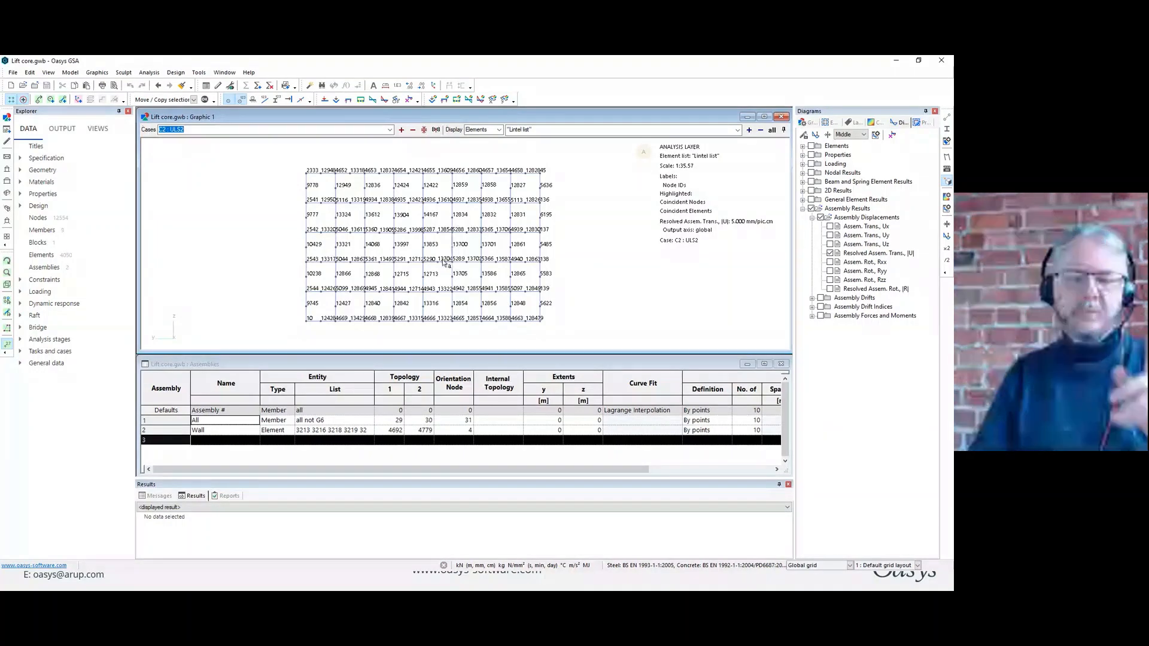
Define assembly record 3 with the name Lintel, entity type Element and the entity list "Lintel list".
left_click(184, 440)
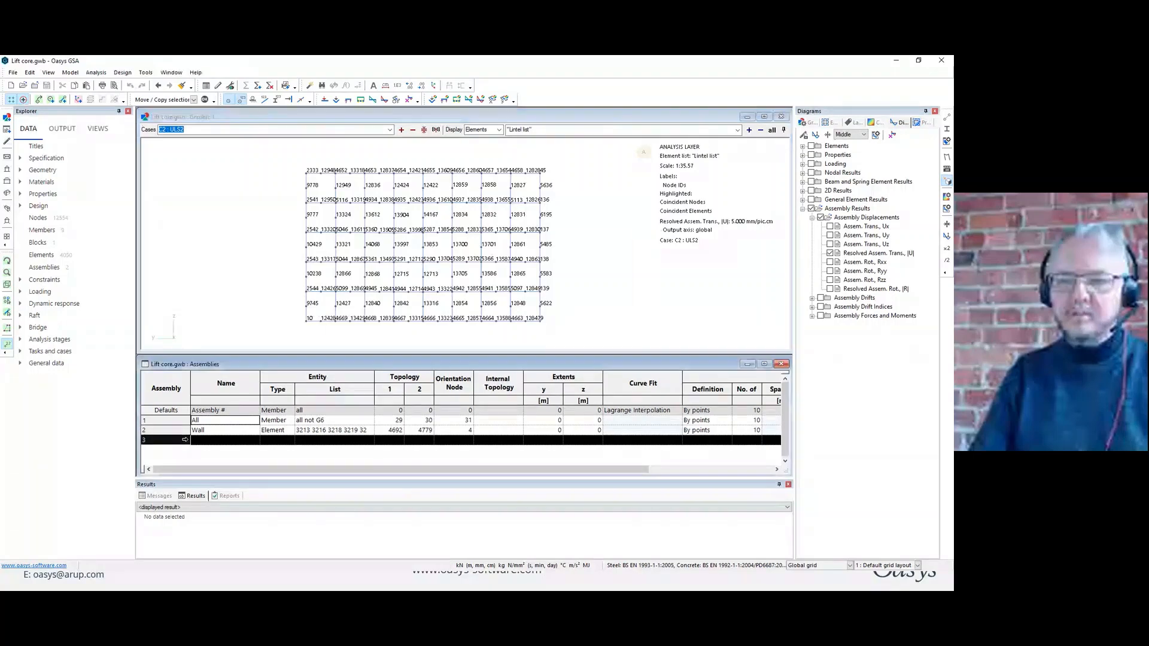
double_click(185, 440)
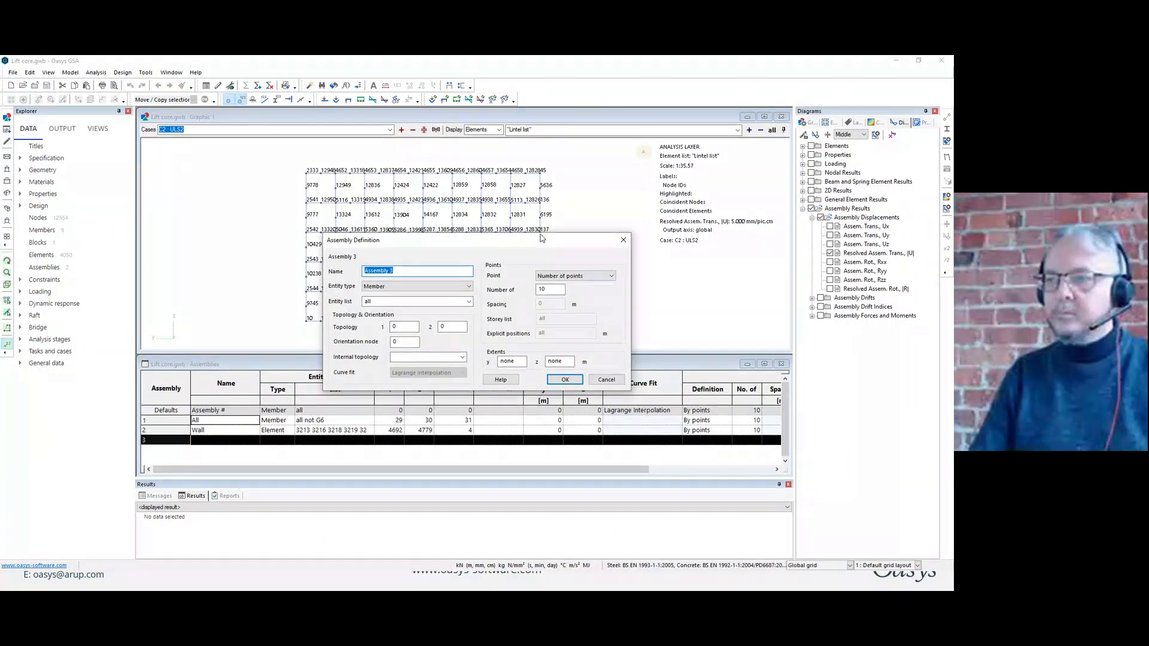
left_click_drag(541, 245, 668, 330)
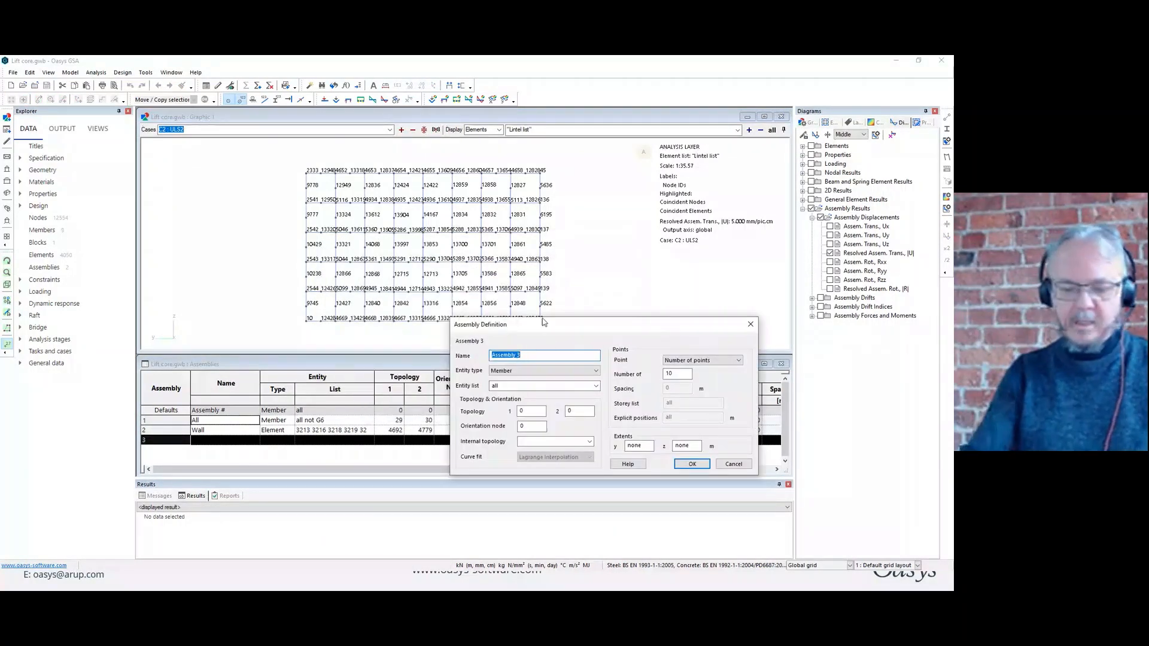
type("Lintel")
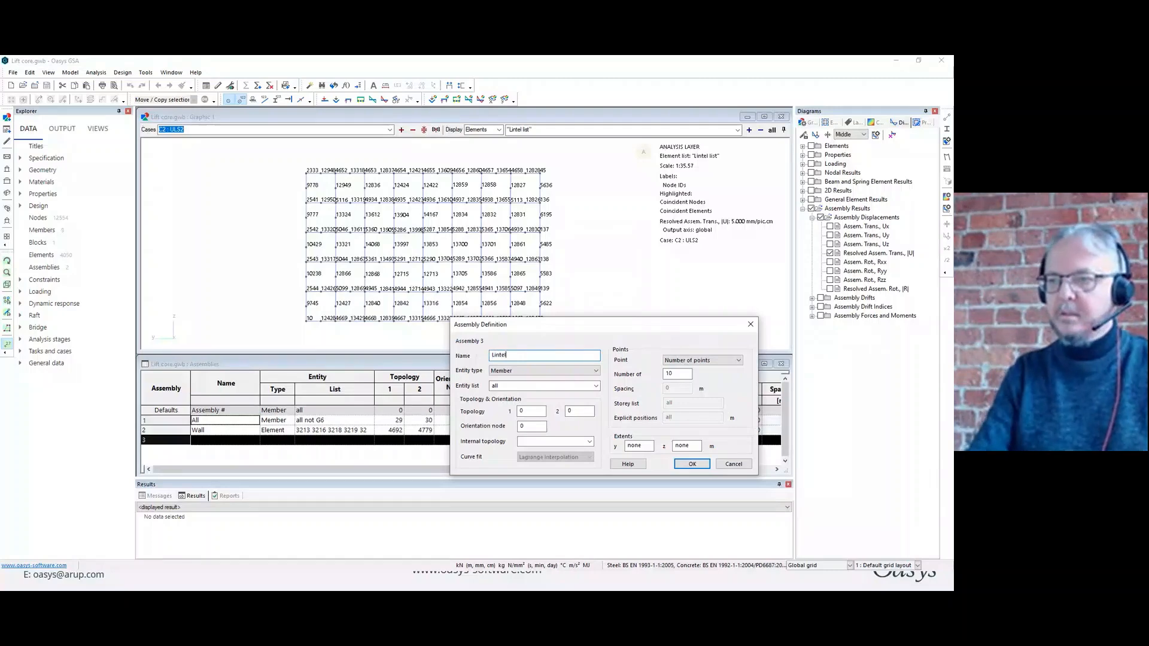
left_click(597, 371)
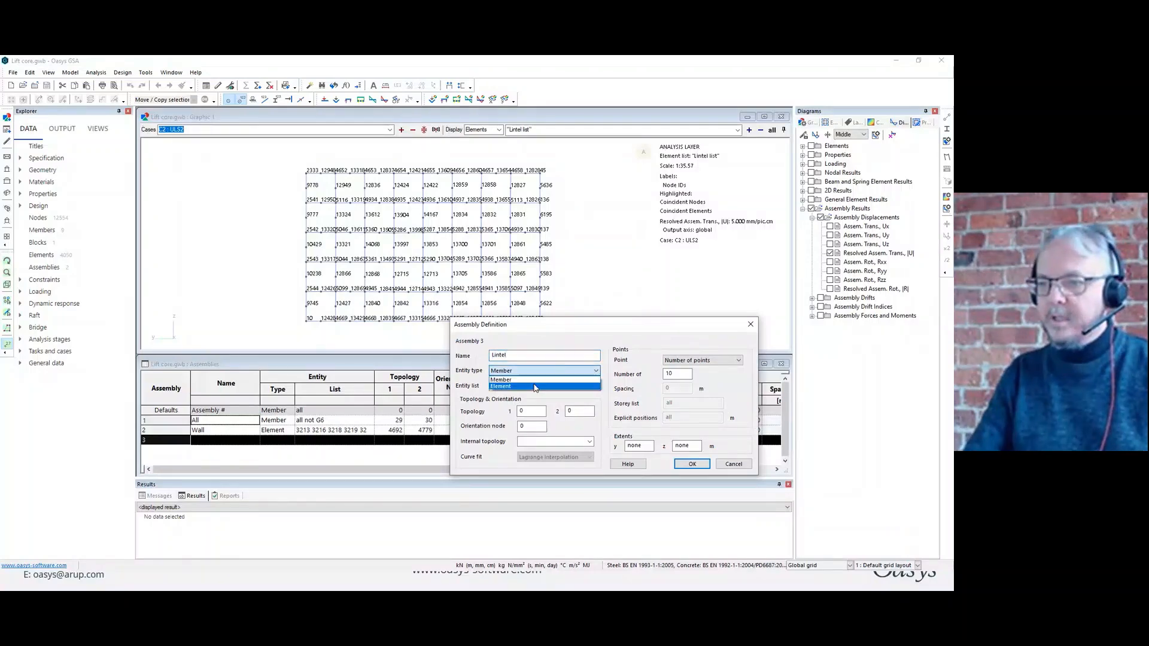
left_click(565, 390)
left_click(565, 388)
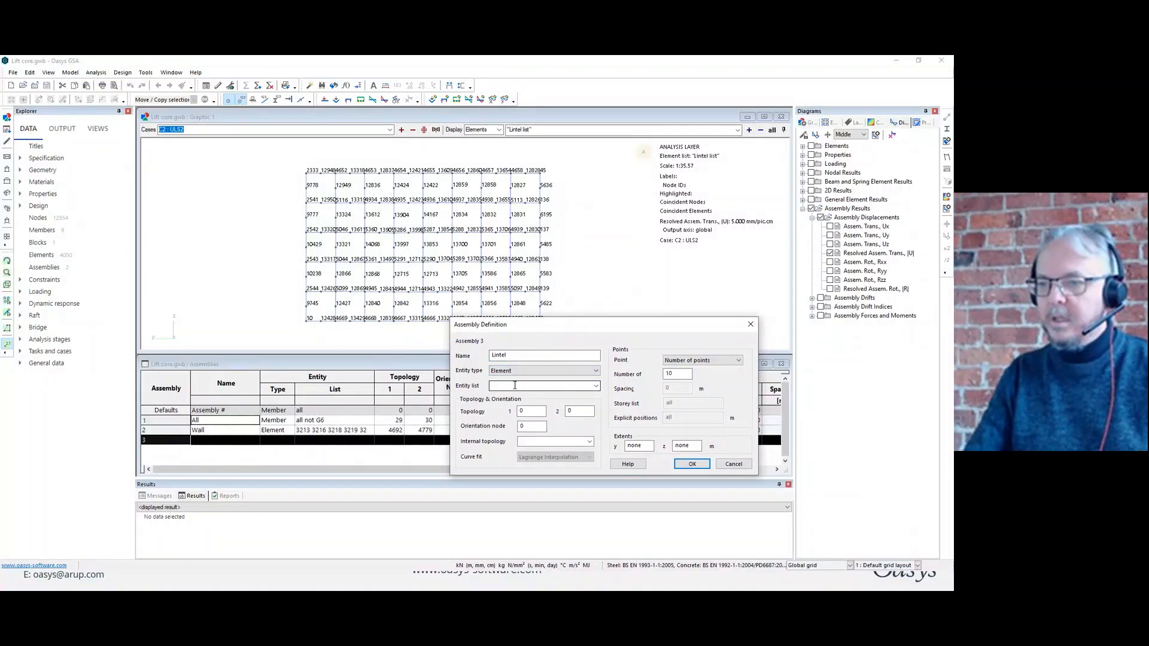
left_click(597, 385)
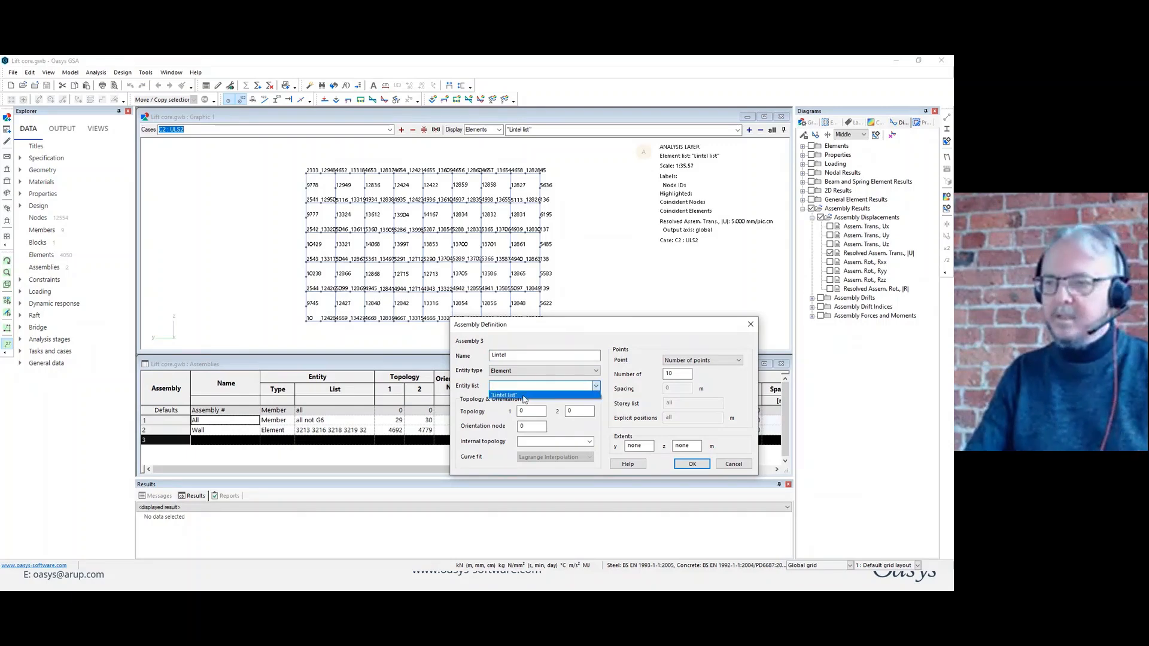
left_click(524, 395)
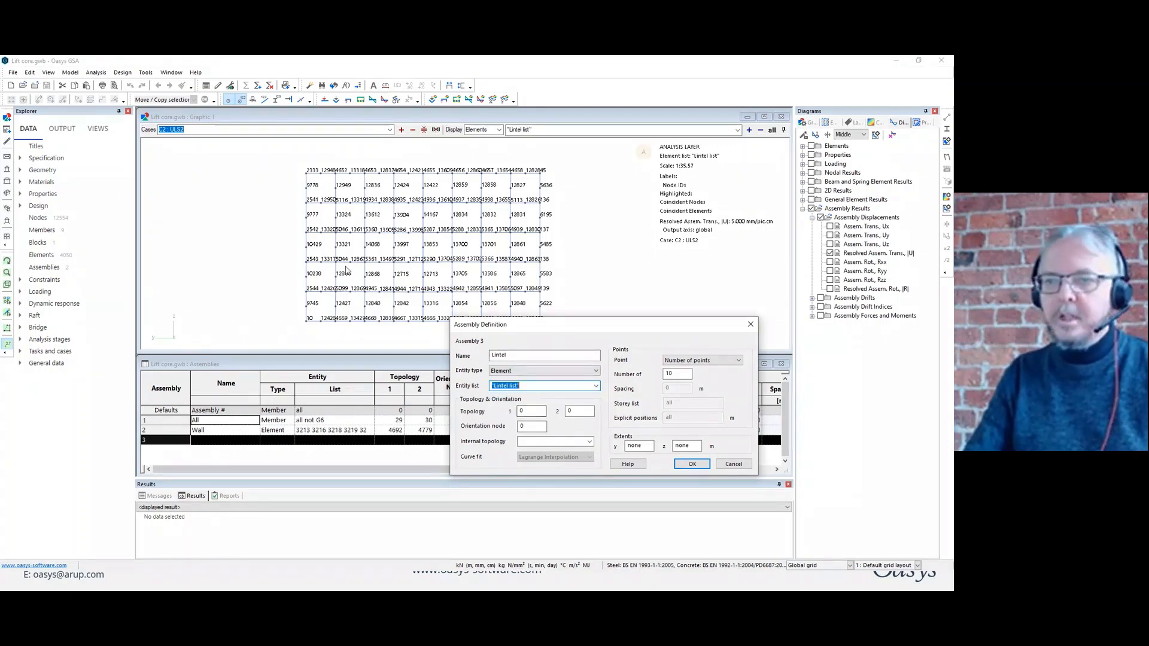
Set the Lintel assembly's topology nodes to 10429 and 5485 and its orientation node to 10, and accept the definition.
double_click(519, 412)
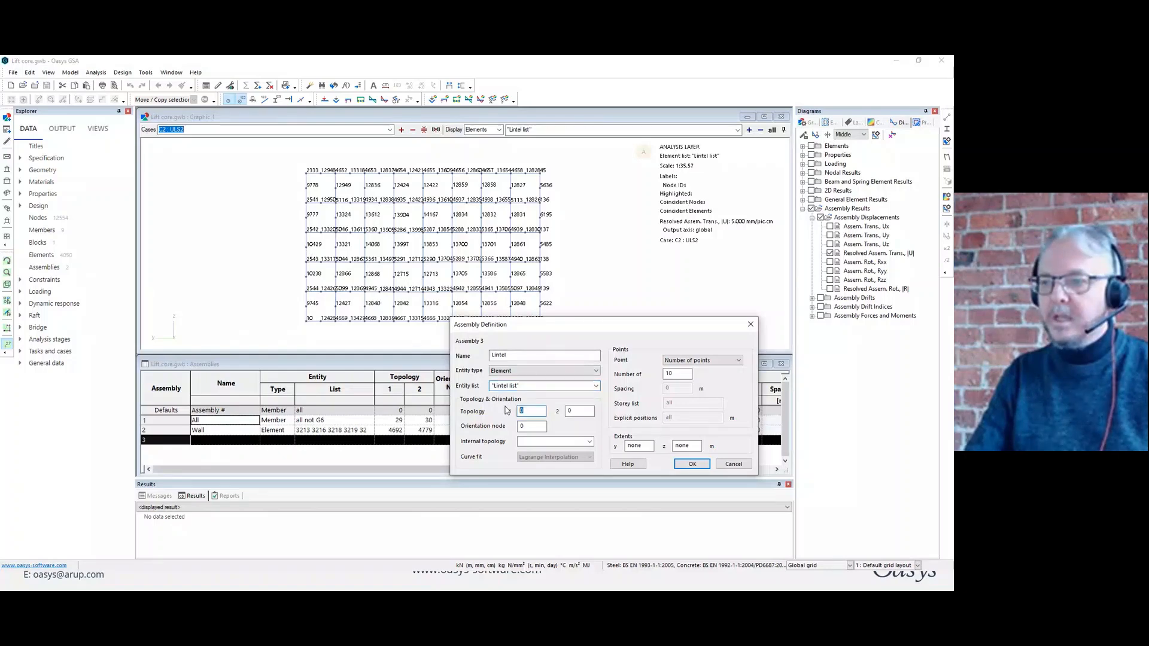
type("10429")
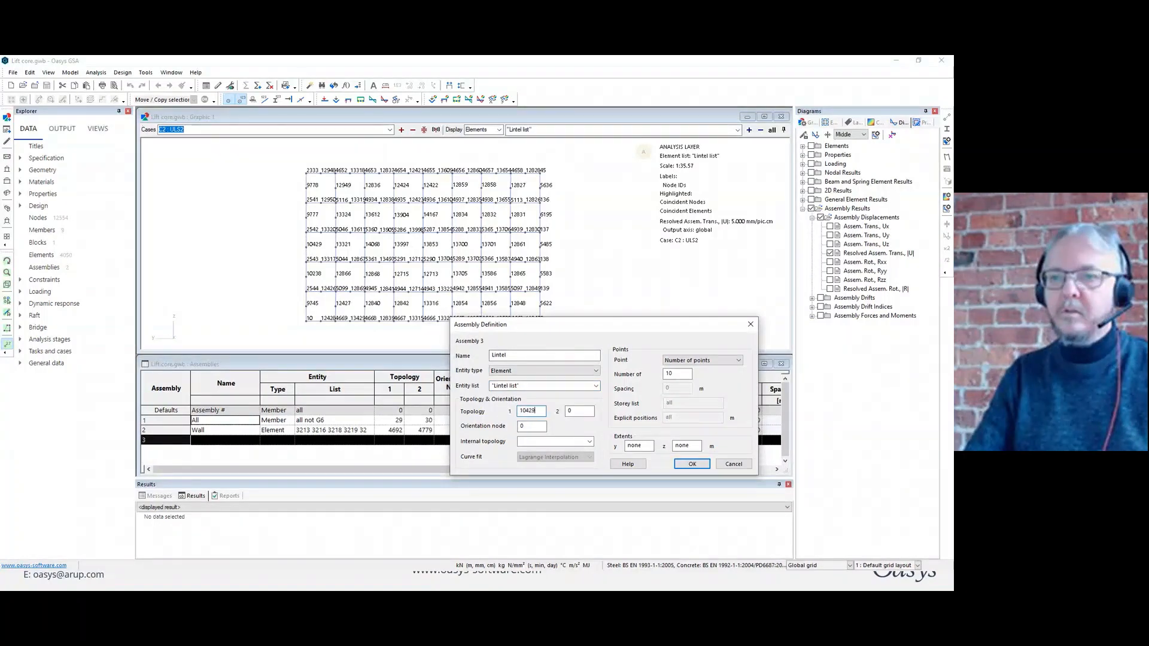
key("Tab")
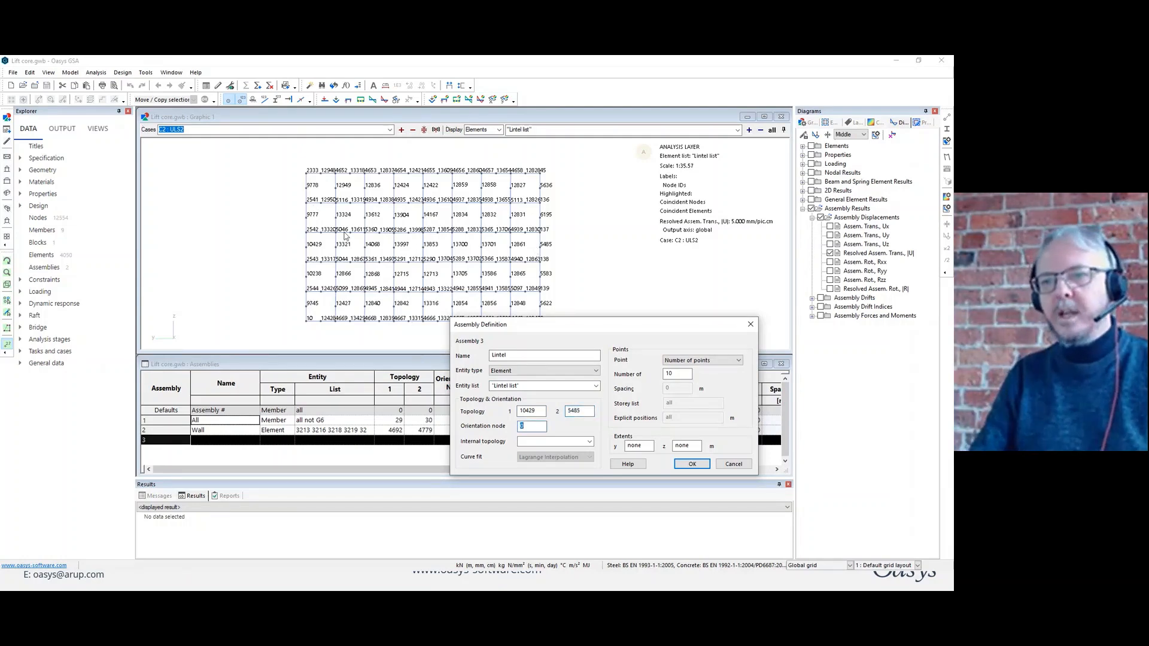
type("10")
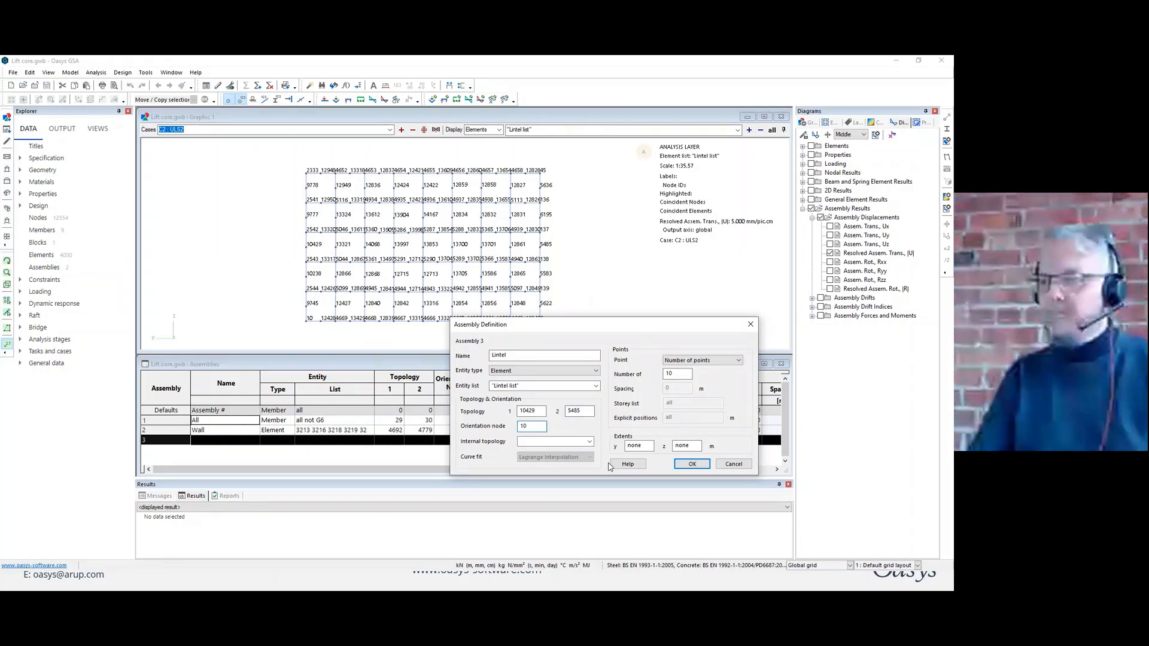
left_click(694, 466)
Turn off the node ID labels and display all elements in the graphic view.
left_click(597, 237)
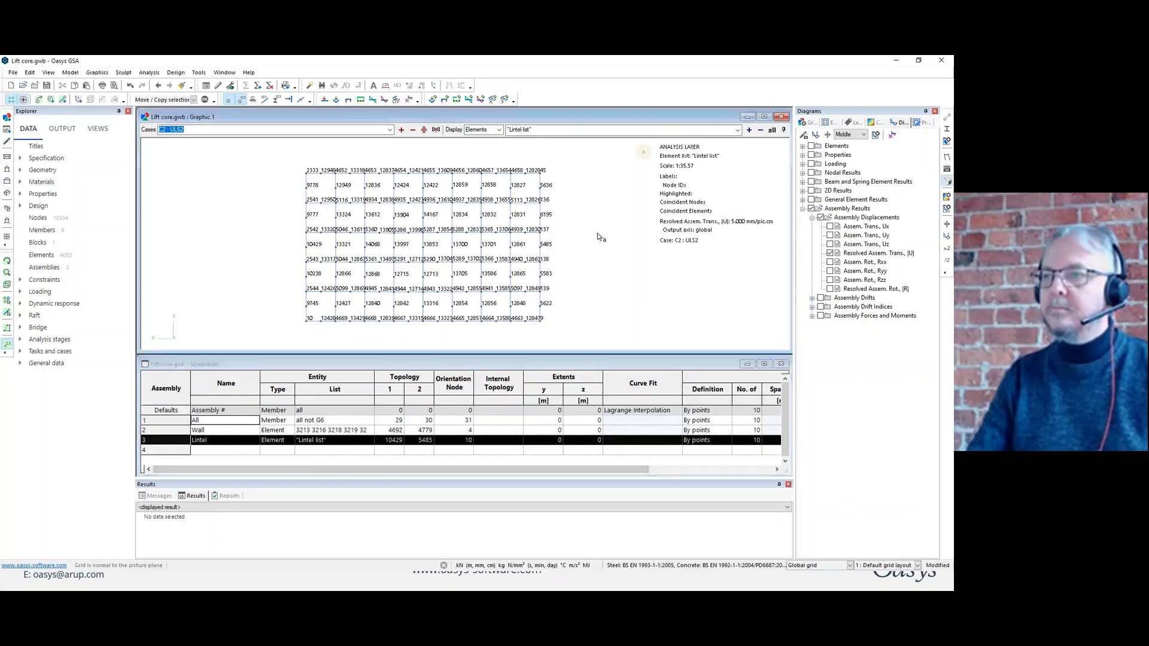
left_click(241, 101)
left_click(772, 130)
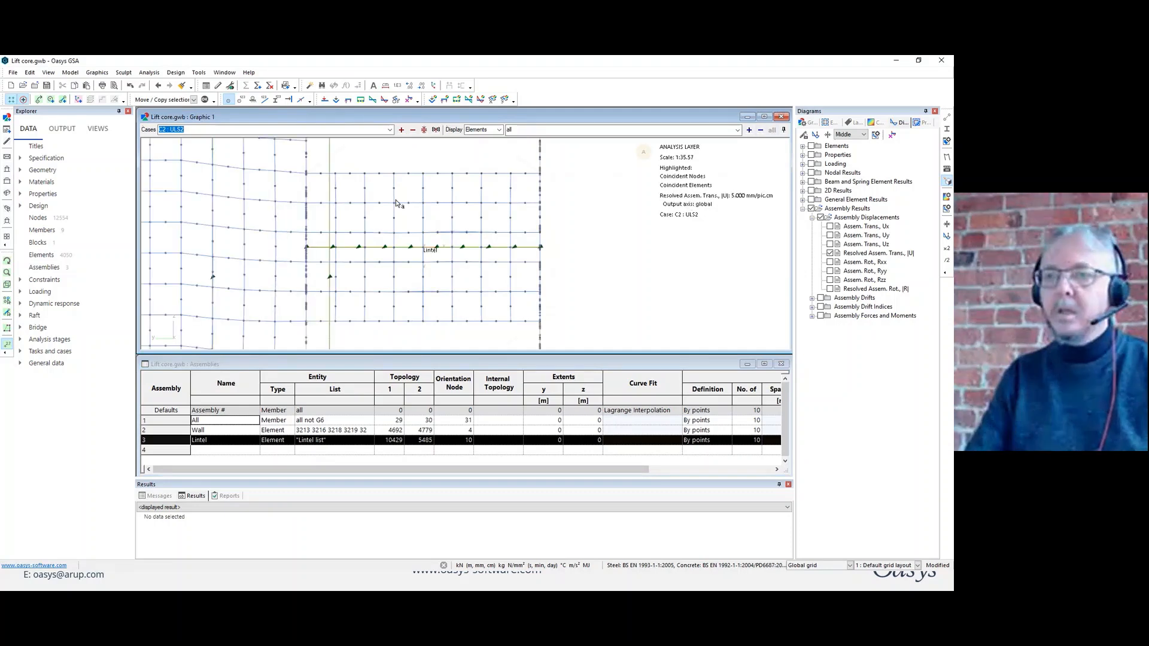
Restrict the displayed volume to the lintel's elements in the X and Y direction views, and return to the X view.
left_click(6, 286)
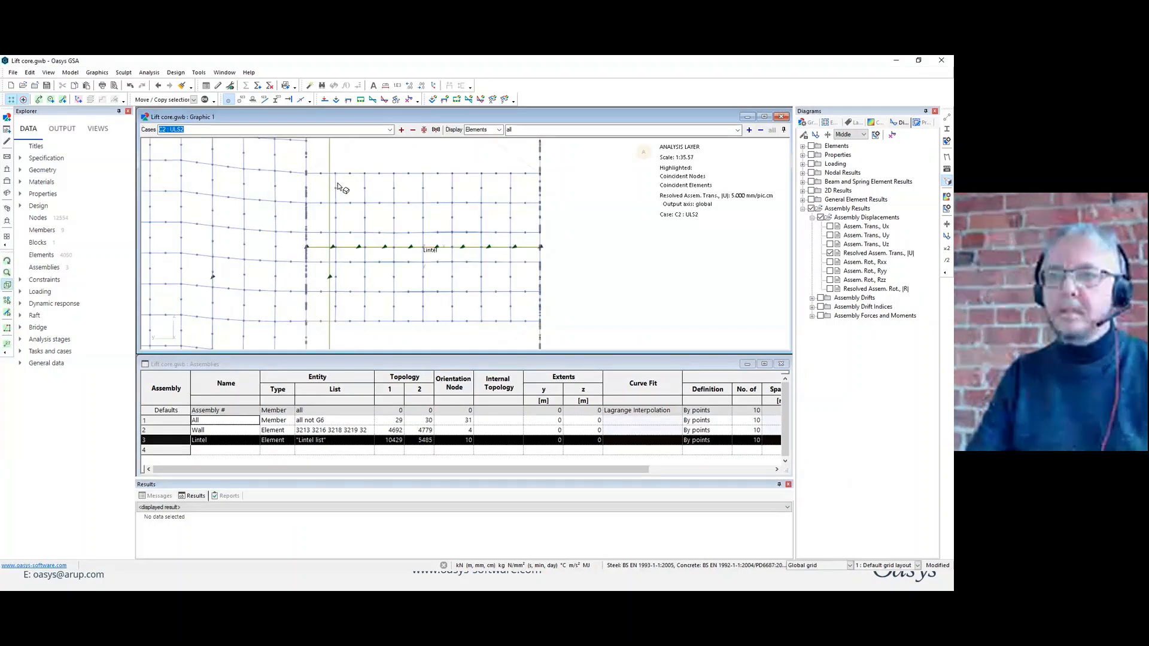
left_click_drag(298, 167, 552, 341)
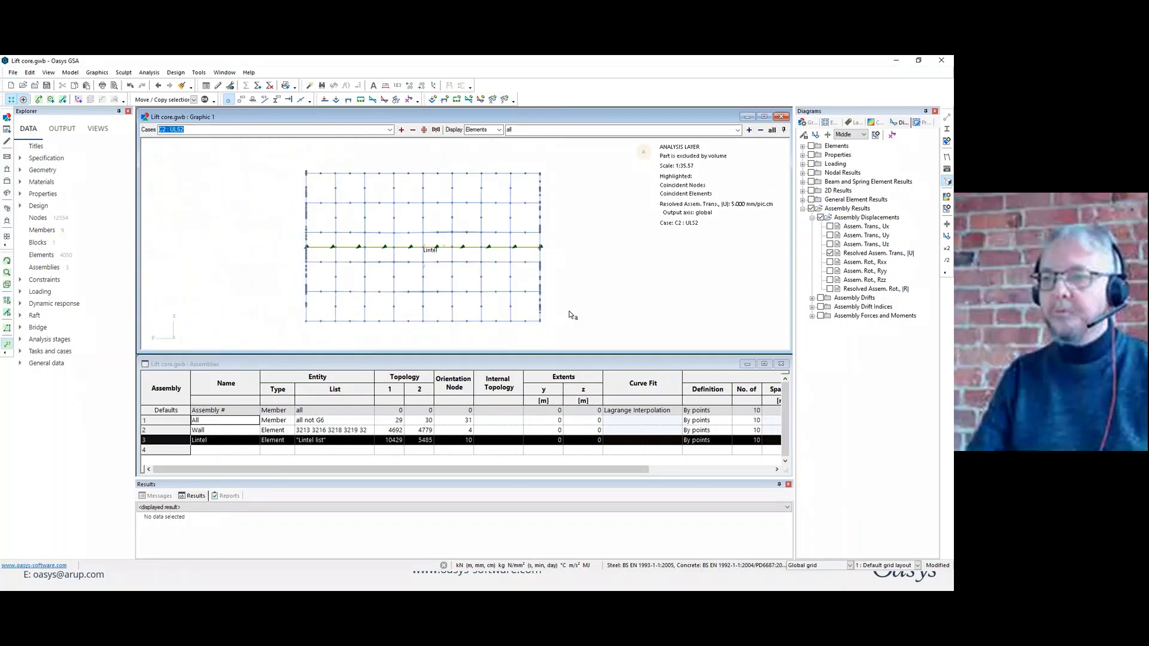
key("y")
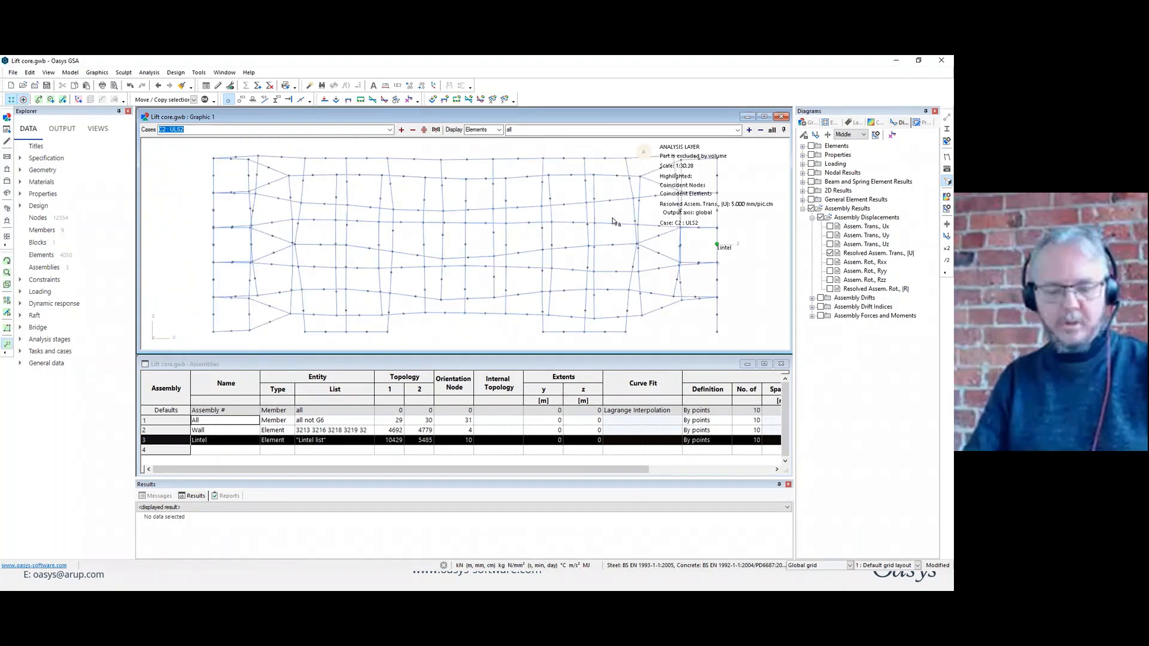
left_click_drag(714, 153, 754, 342)
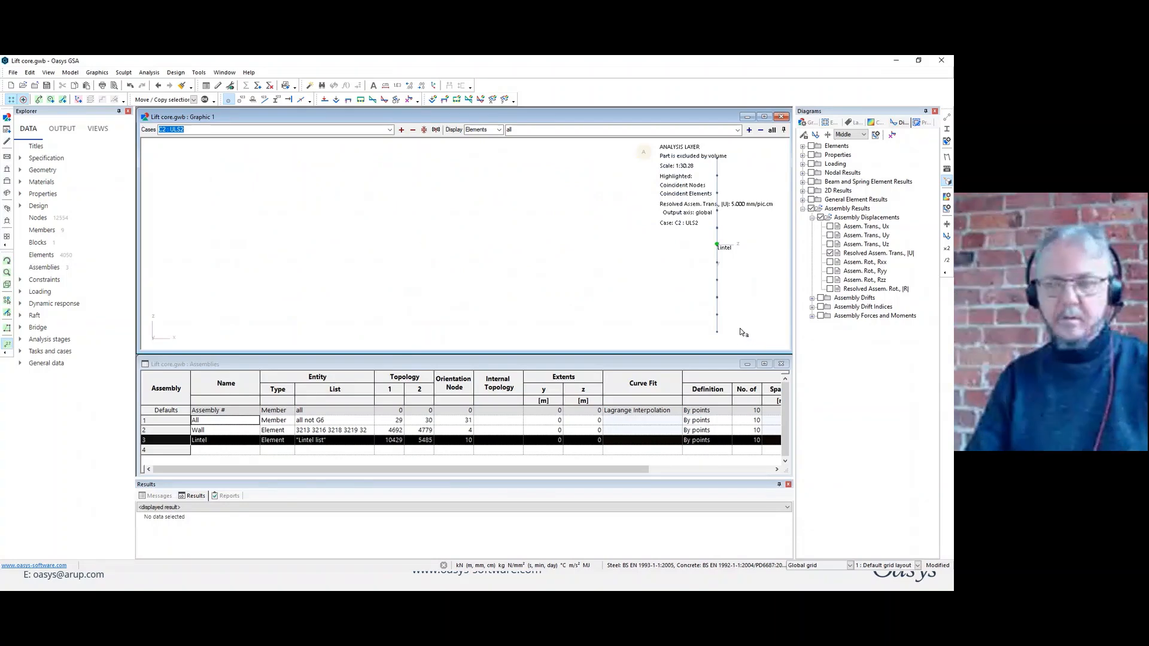
key("x")
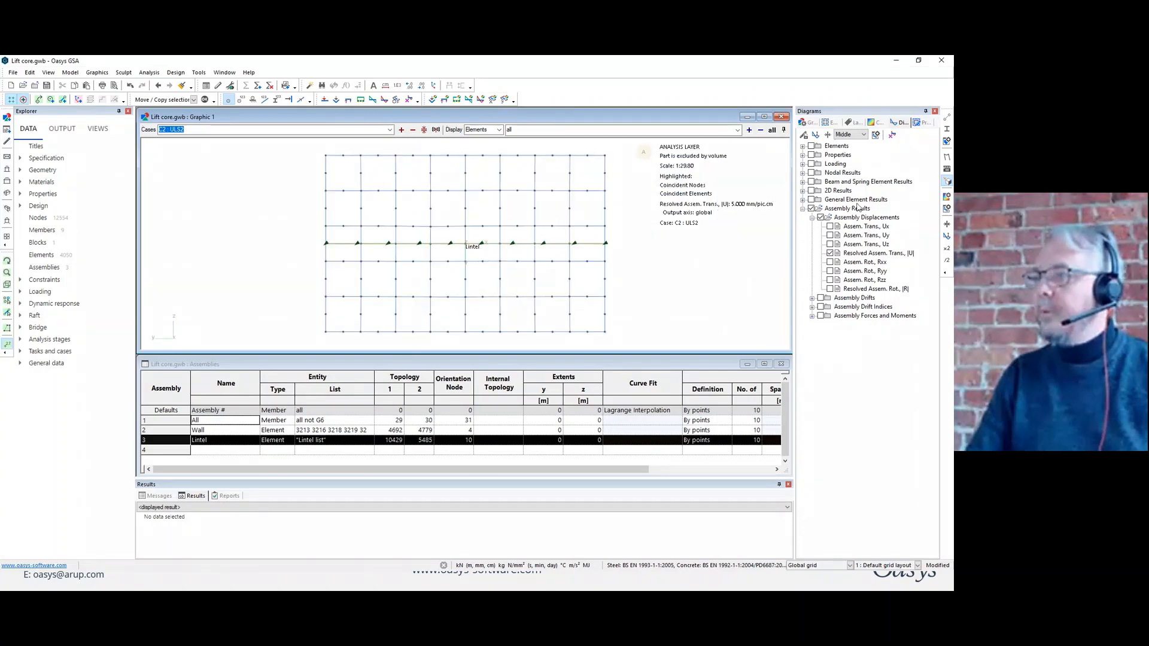
Remove the resolved assembly translation diagram and hide the node symbols.
left_click(831, 253)
left_click(835, 254)
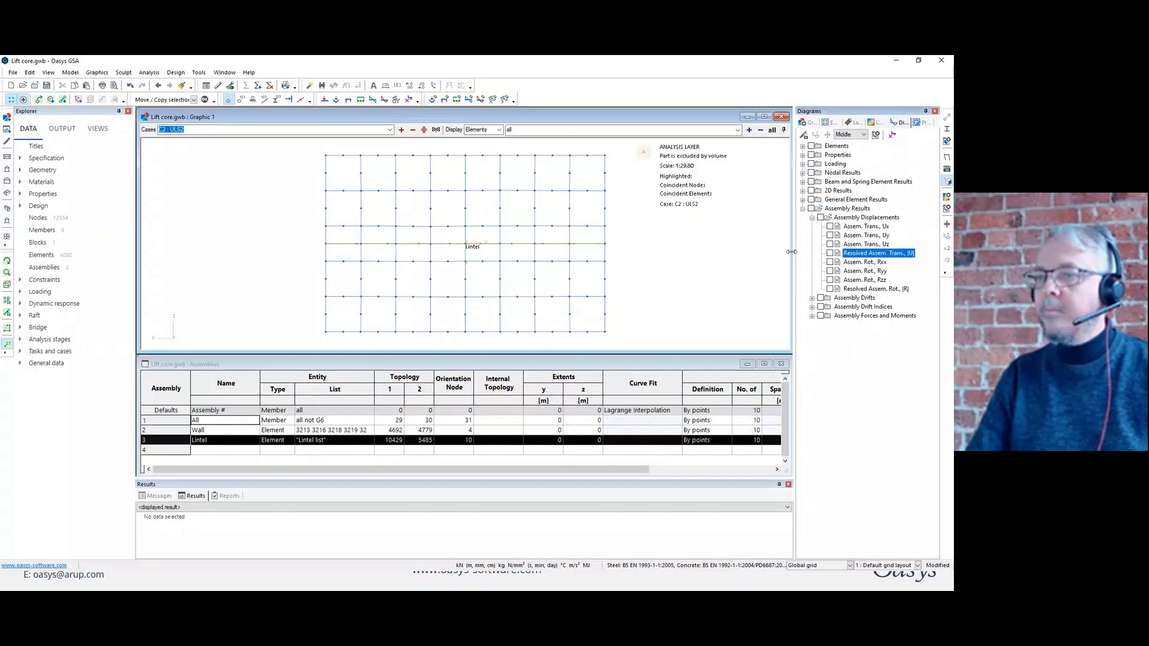
left_click(227, 99)
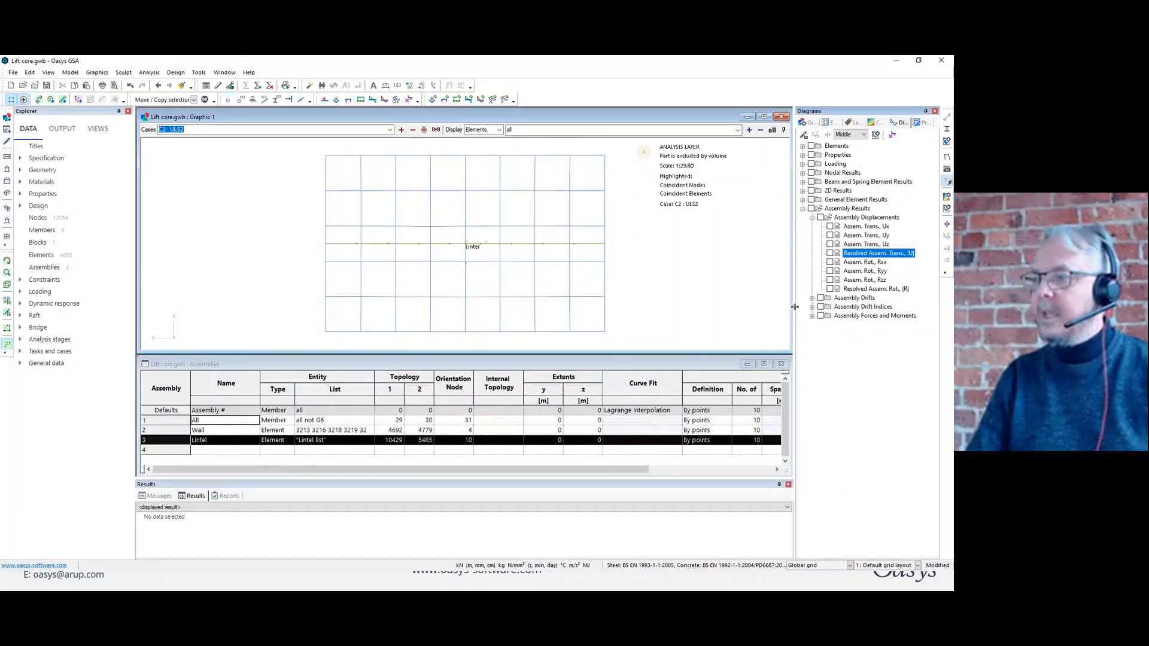
Plot only the Mzz moment and Fy force diagrams for the Lintel assembly and label them with their values.
left_click(812, 316)
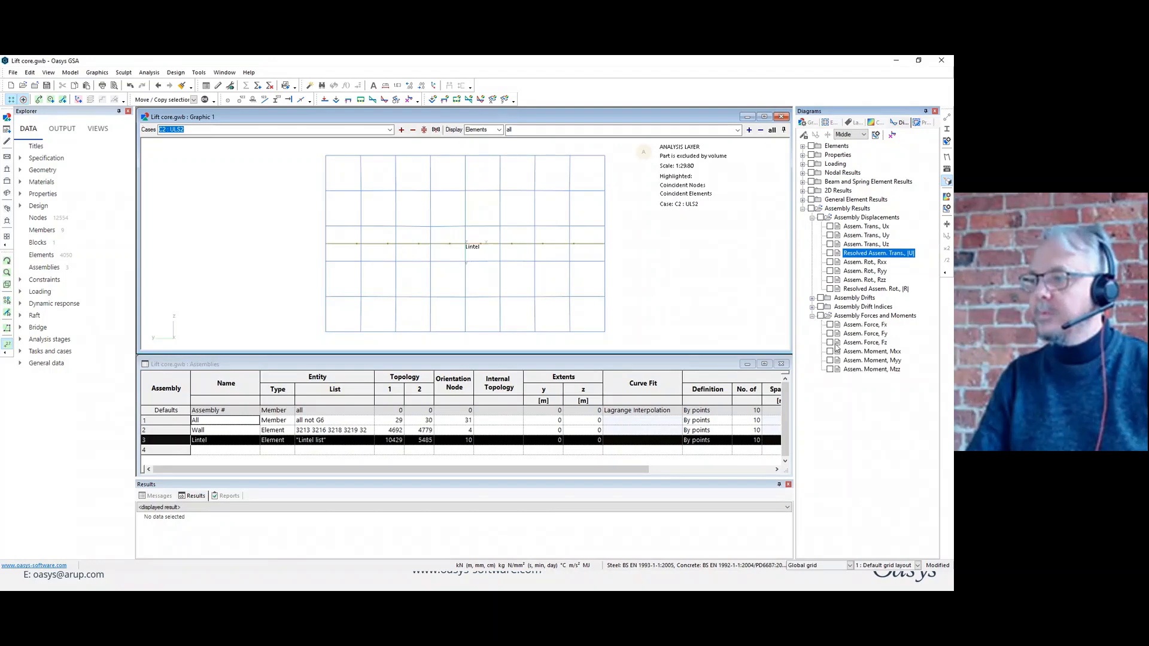
left_click(830, 351)
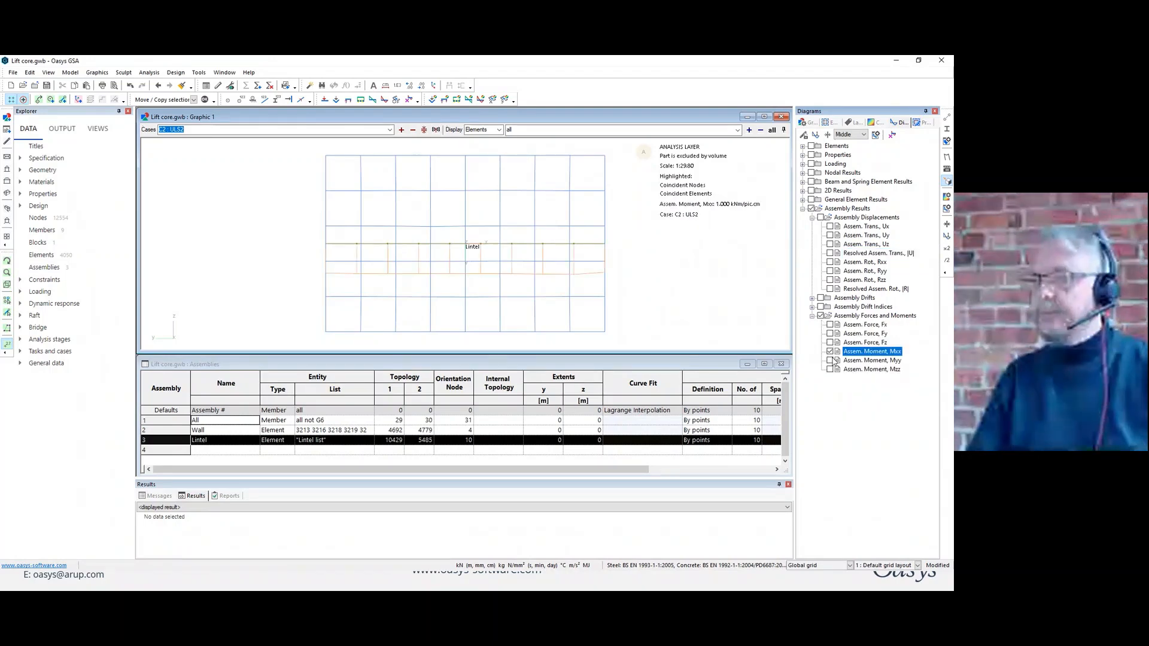
left_click(829, 360)
left_click(830, 369)
left_click(829, 360)
left_click(830, 351)
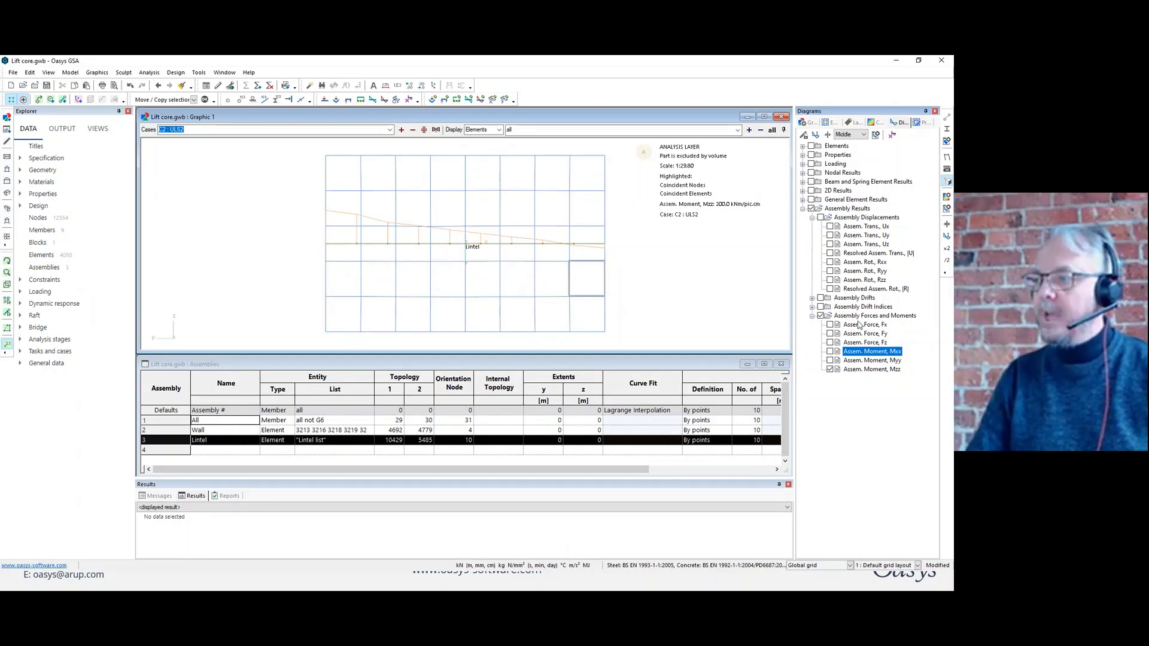
left_click(830, 333)
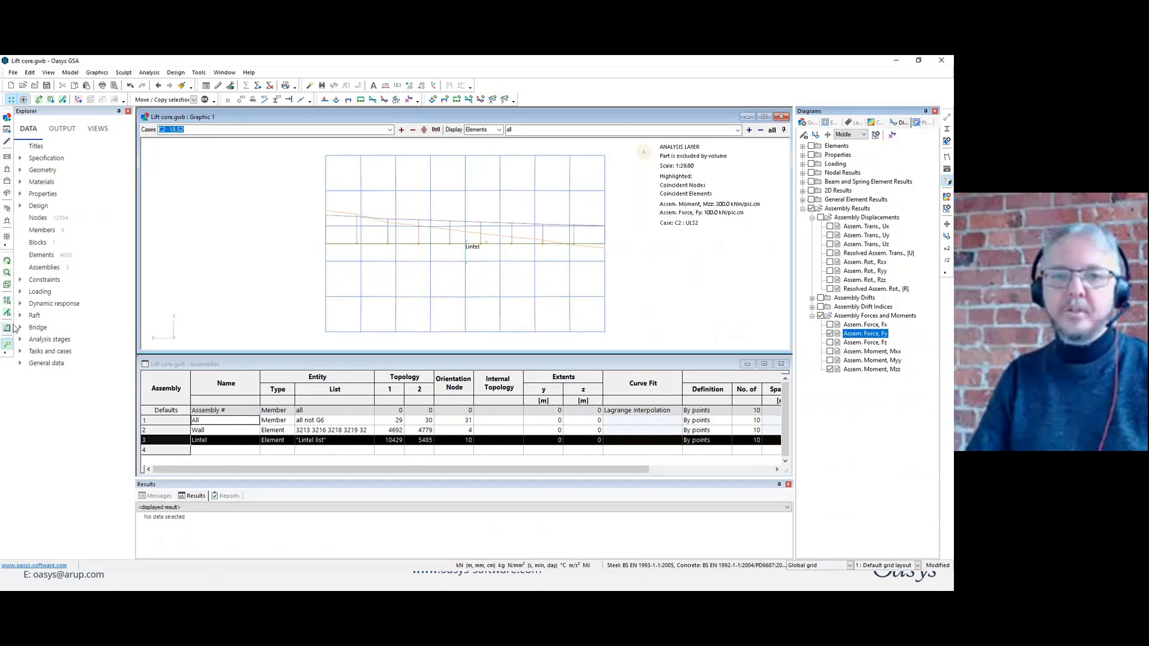
left_click(7, 345)
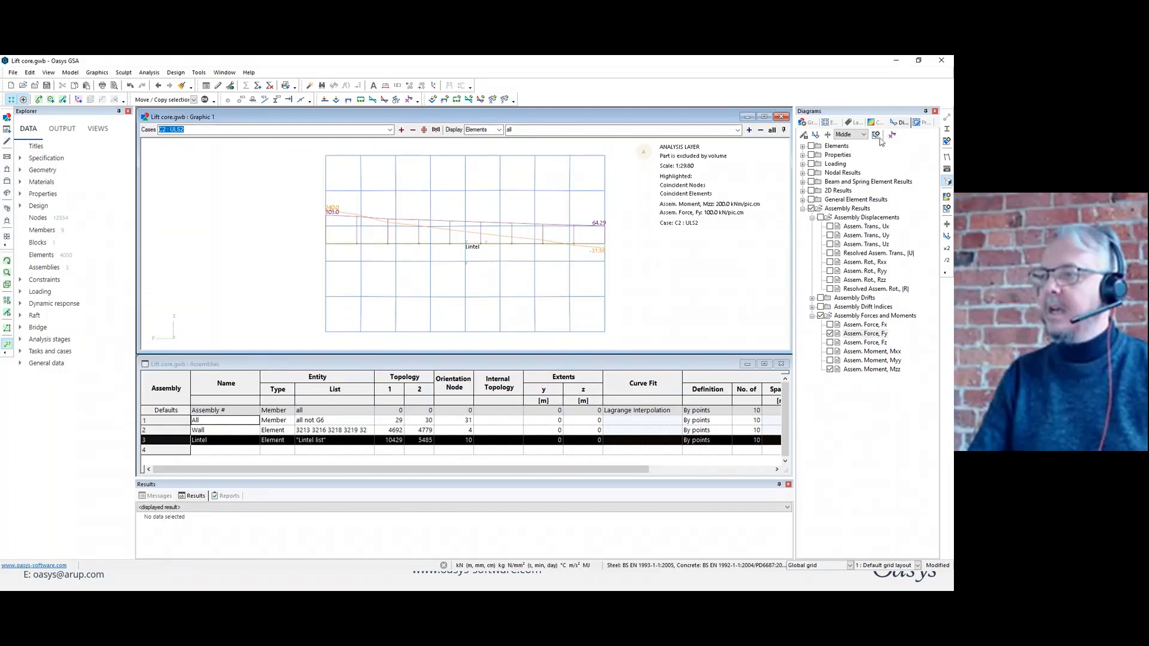
Add the 2D principal stress diagram to the lintel and rescale the diagrams to 2.500 N/mm²/pic.cm for stress.
left_click(803, 190)
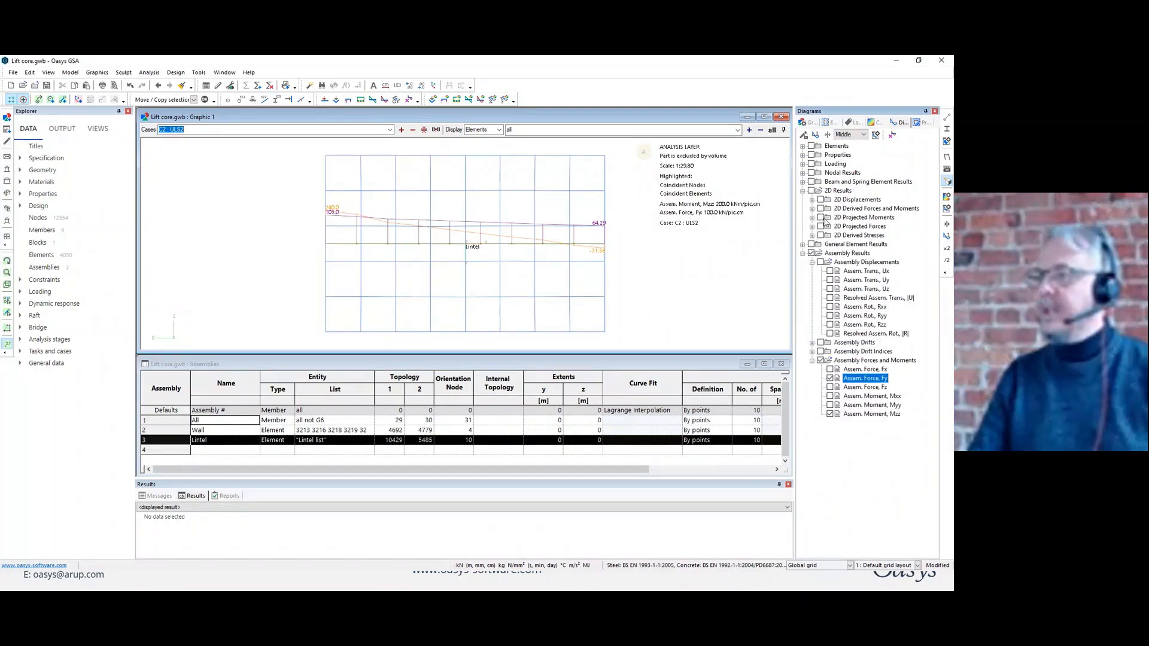
left_click(820, 236)
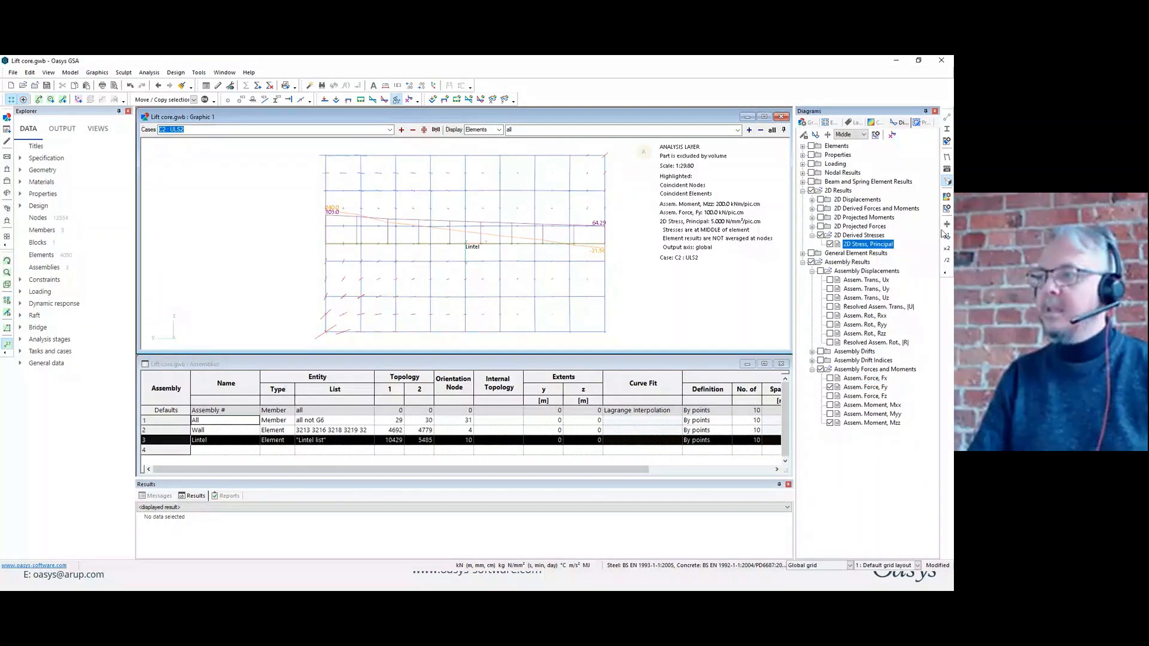
left_click(948, 249)
left_click(947, 249)
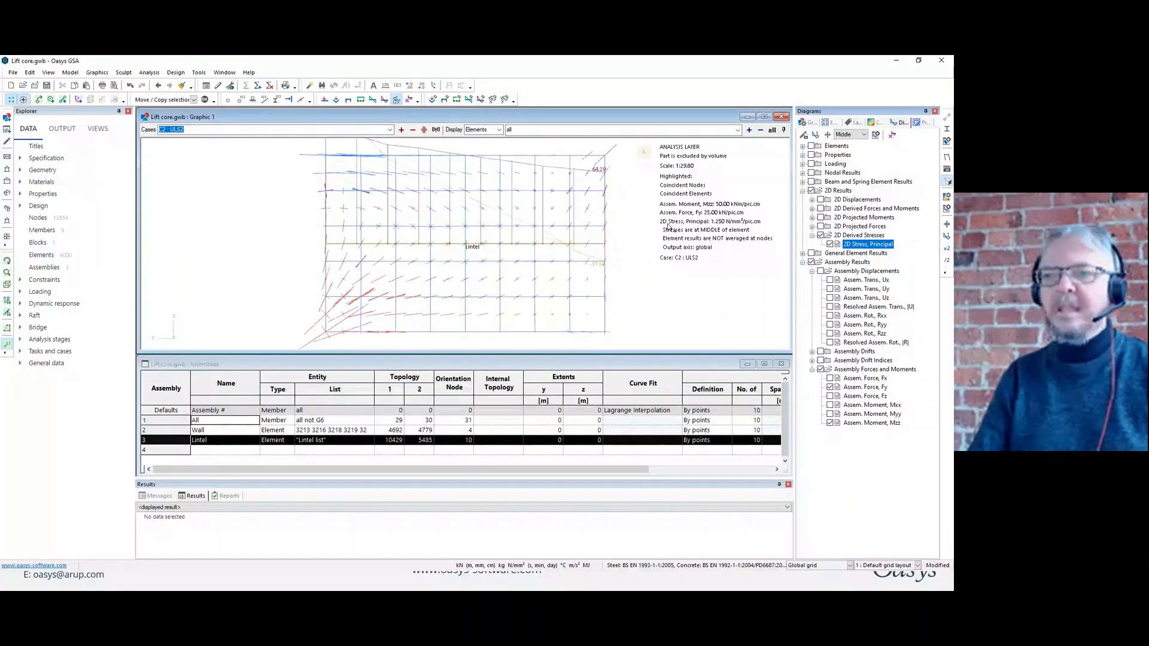
left_click(948, 262)
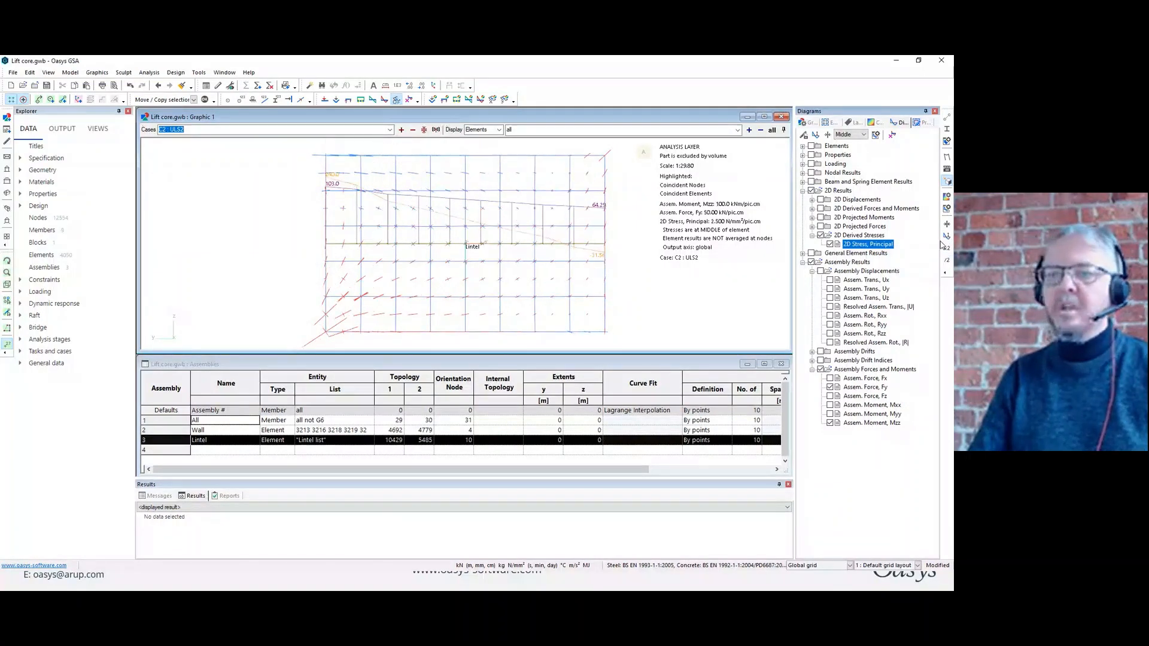
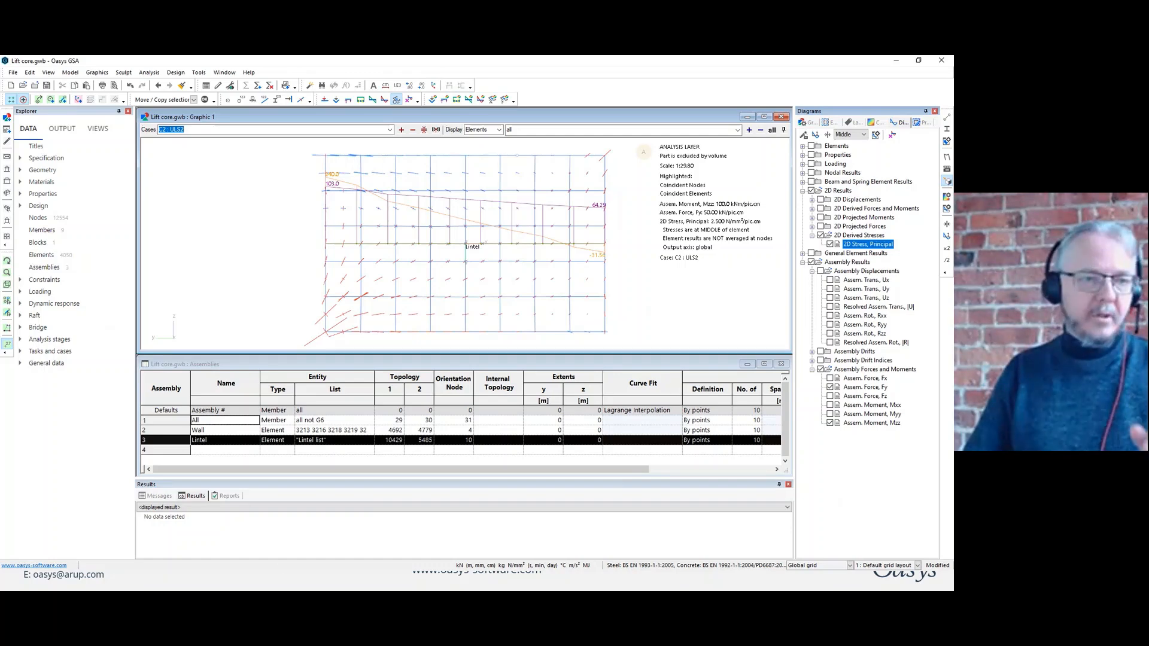
Close Lift core.gwb without saving its changes and open the recent model SteelDesign.gwb.
left_click(35, 87)
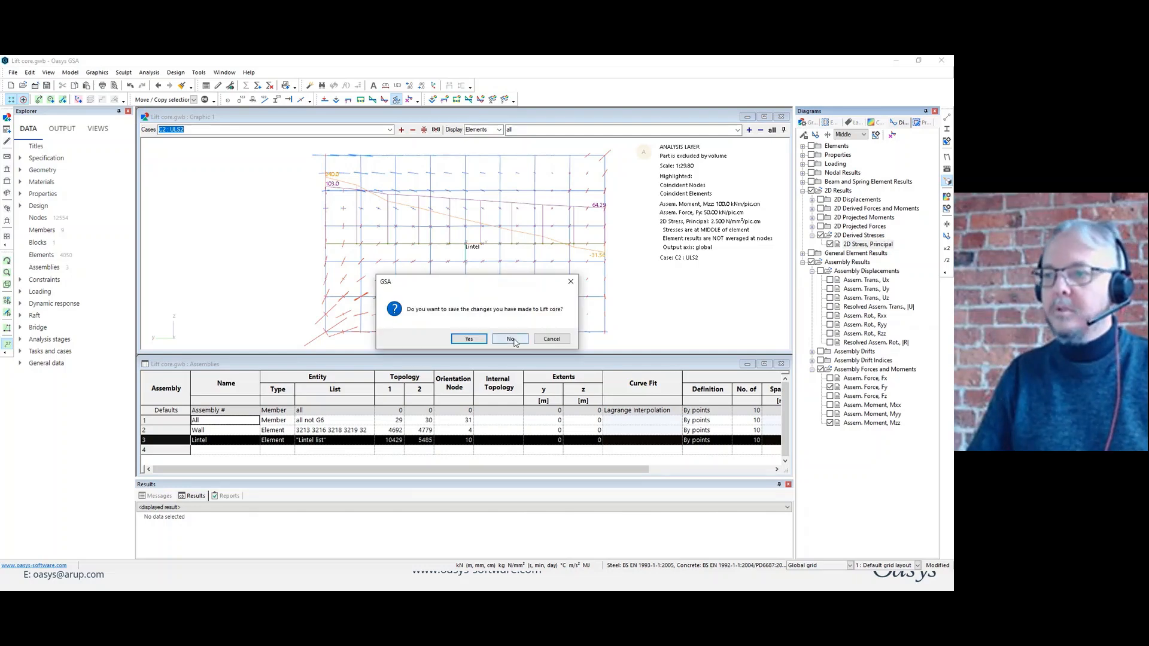
left_click(512, 339)
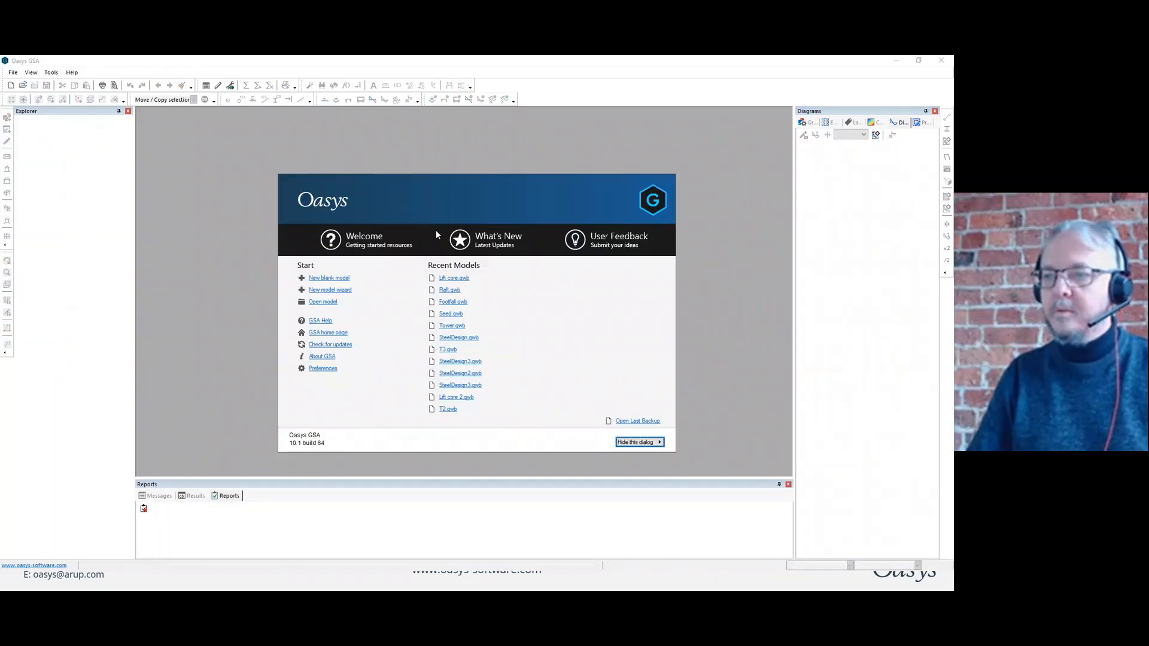
left_click(461, 337)
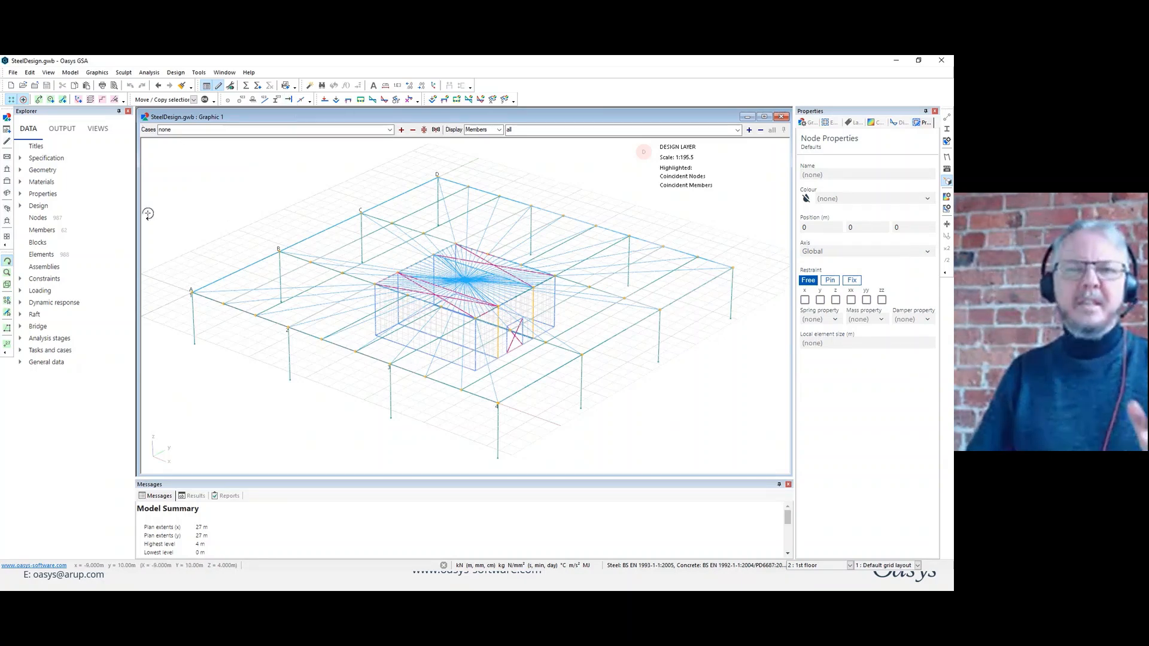
Open the Section Library table and delete the Primary and Secondary beam sections.
double_click(28, 195)
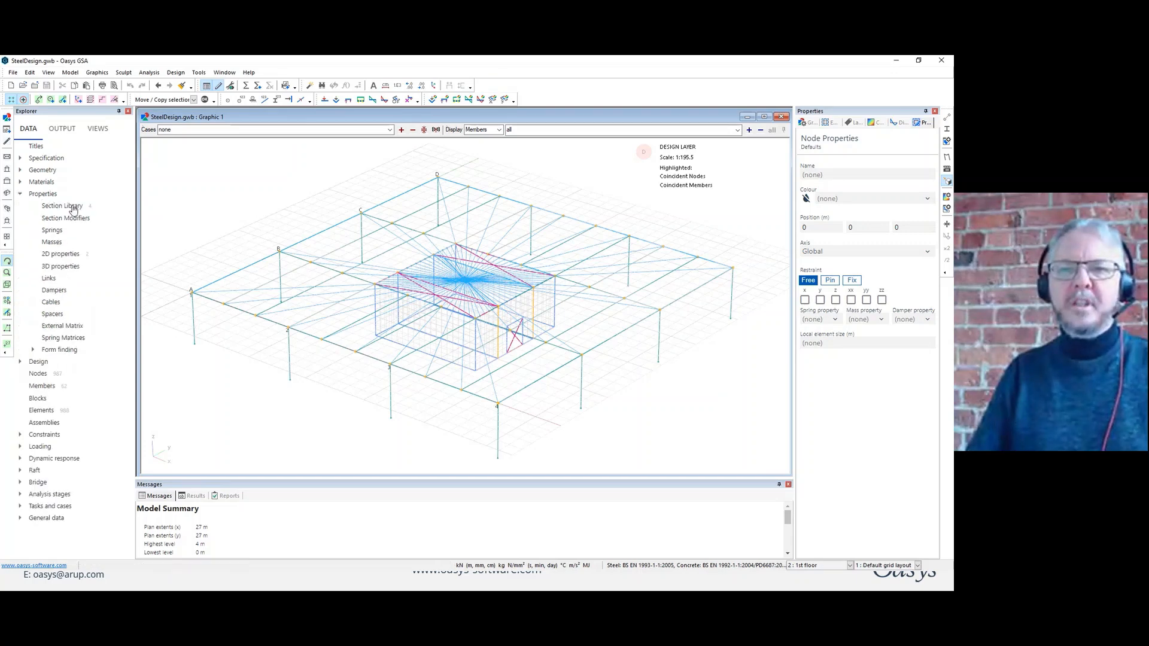
double_click(69, 206)
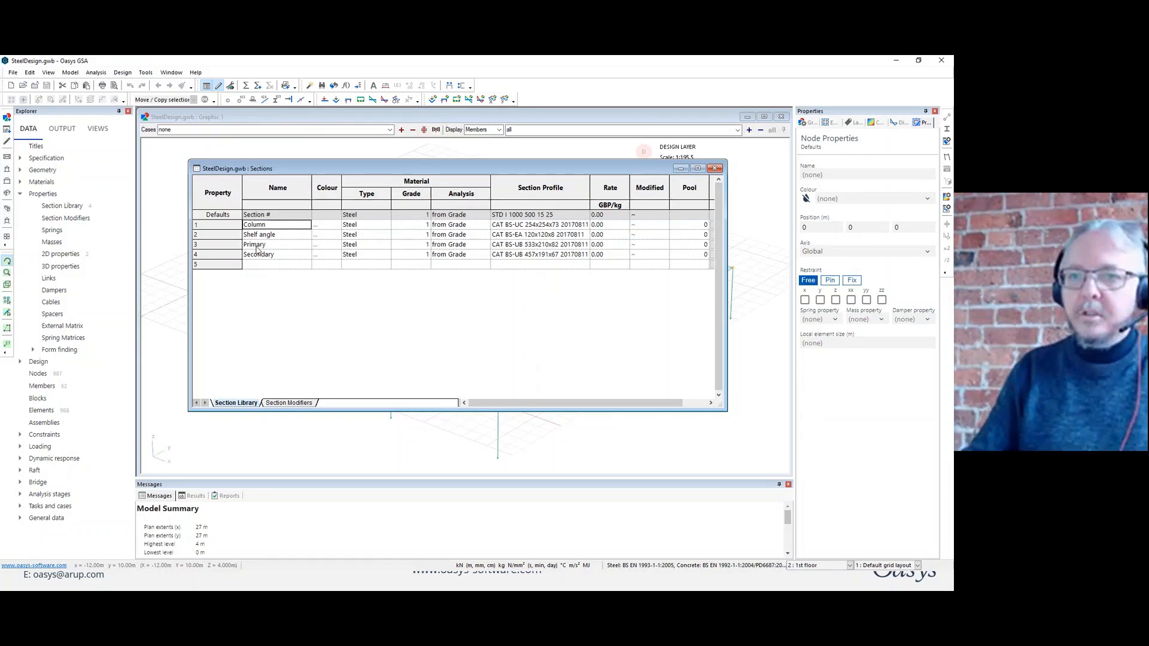
left_click_drag(238, 244, 241, 254)
key("Delete")
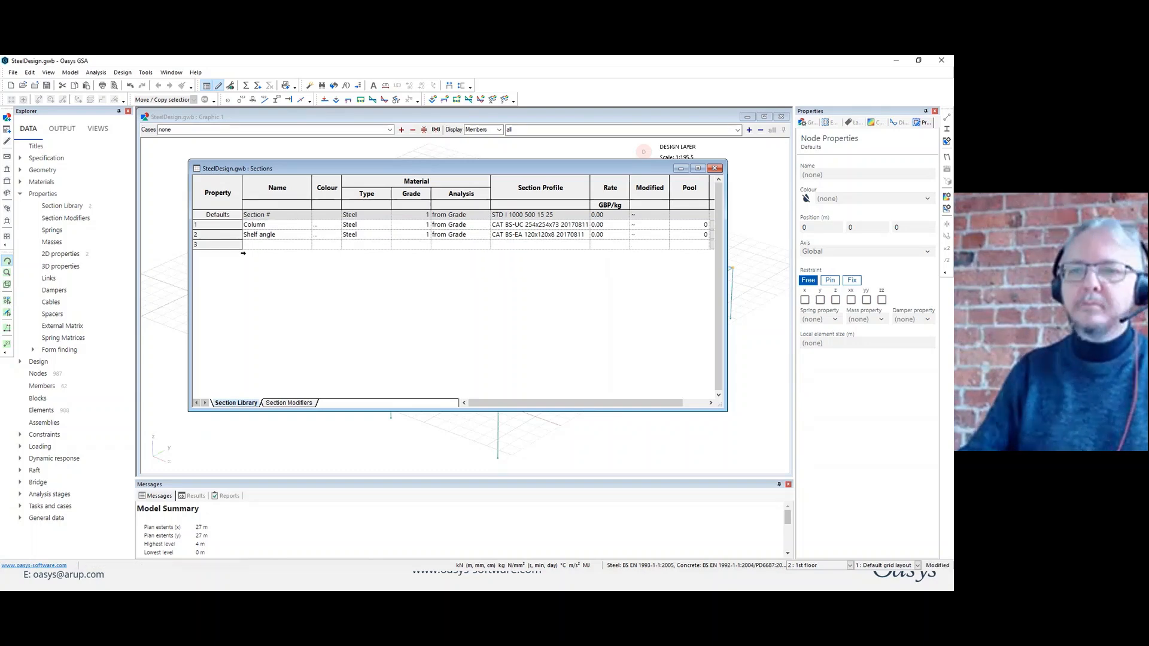
Start adding catalogue sections from the British Steel catalogue, with type Universal Beam (UB) and every size selected.
right_click(234, 242)
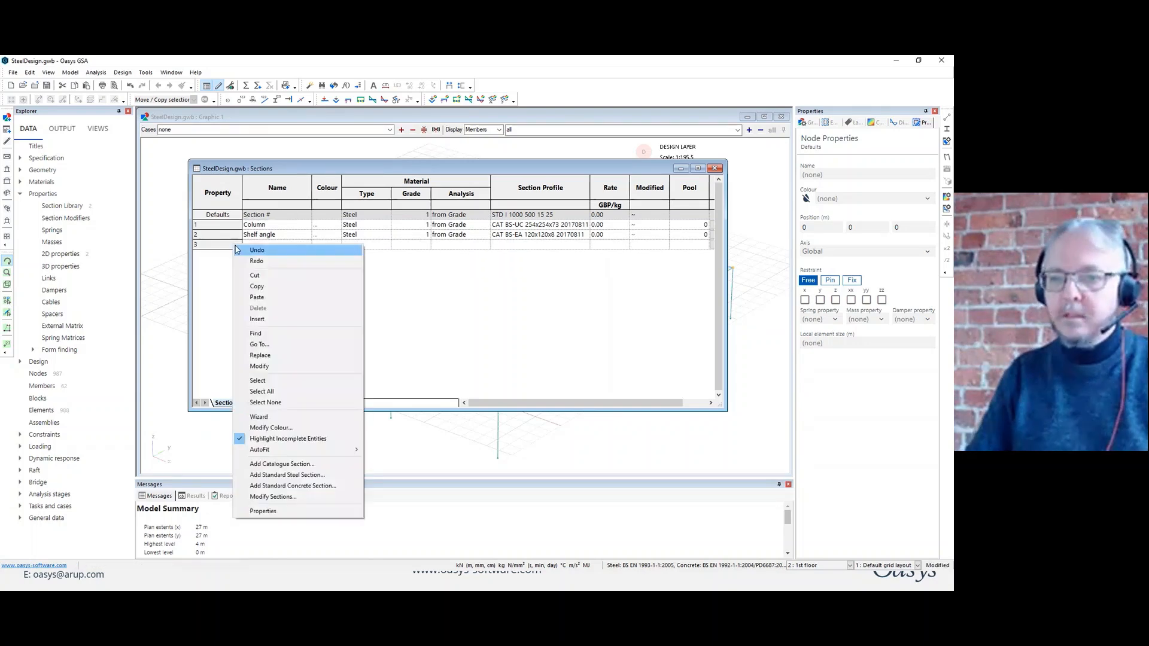
left_click(303, 464)
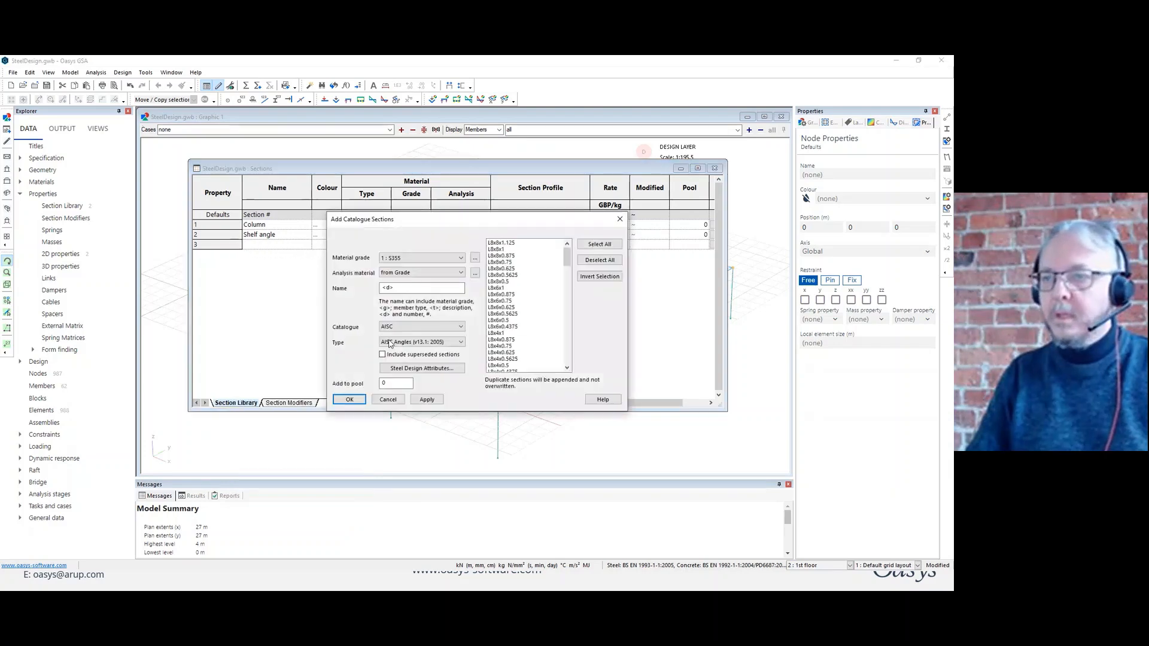
left_click(458, 327)
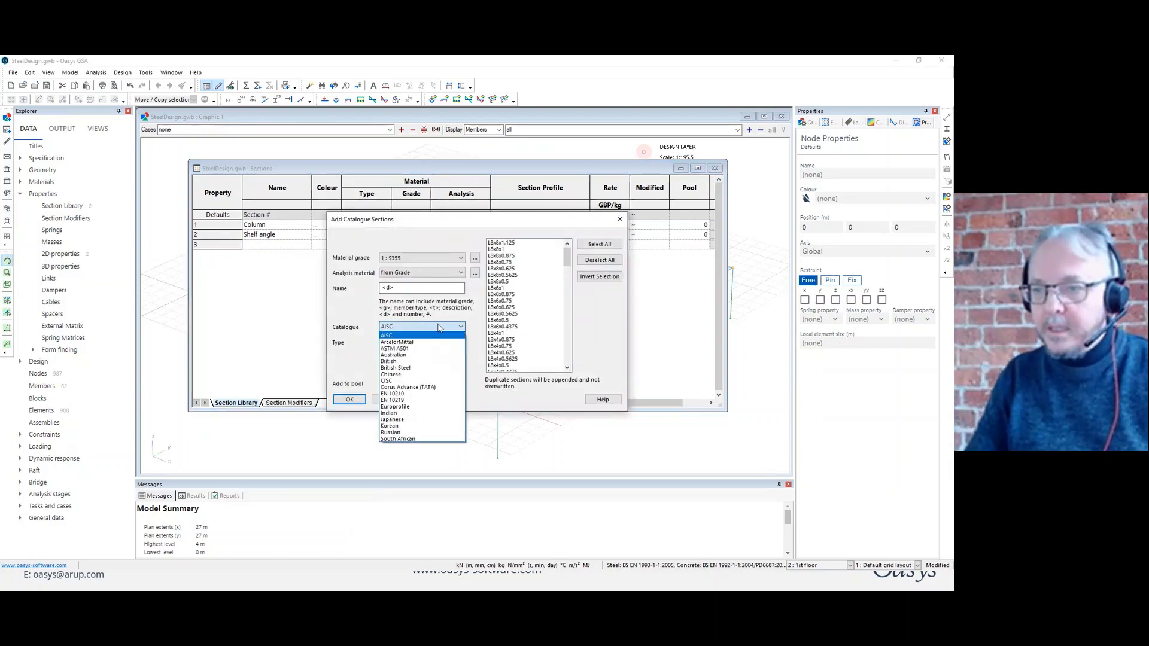
left_click(414, 368)
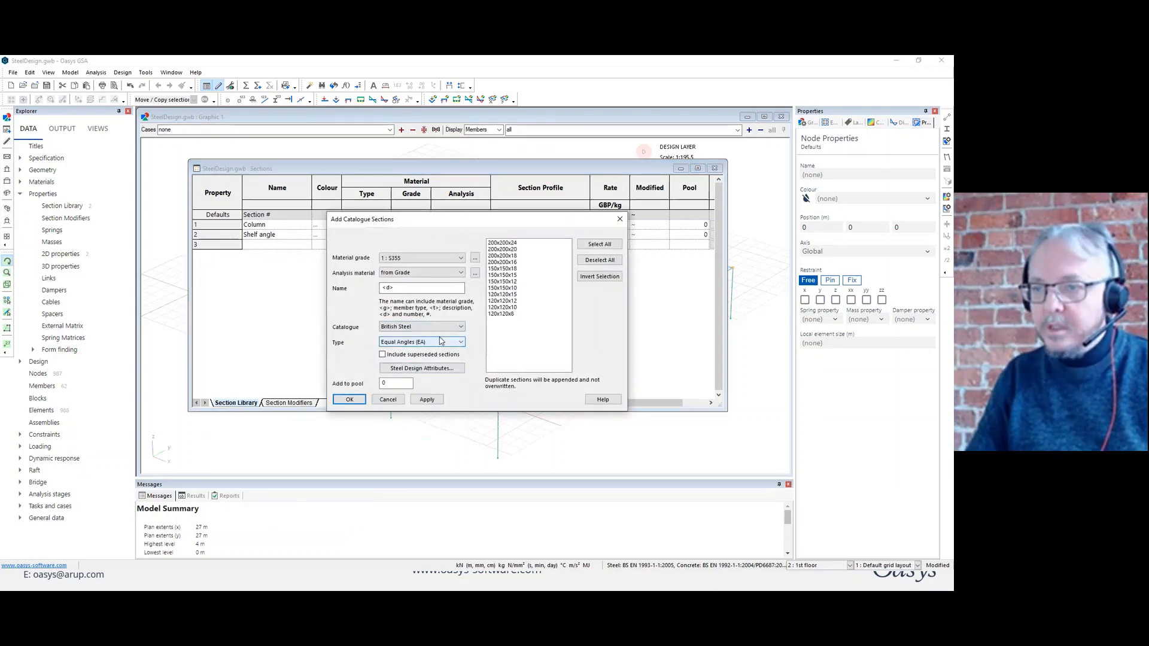
left_click(422, 342)
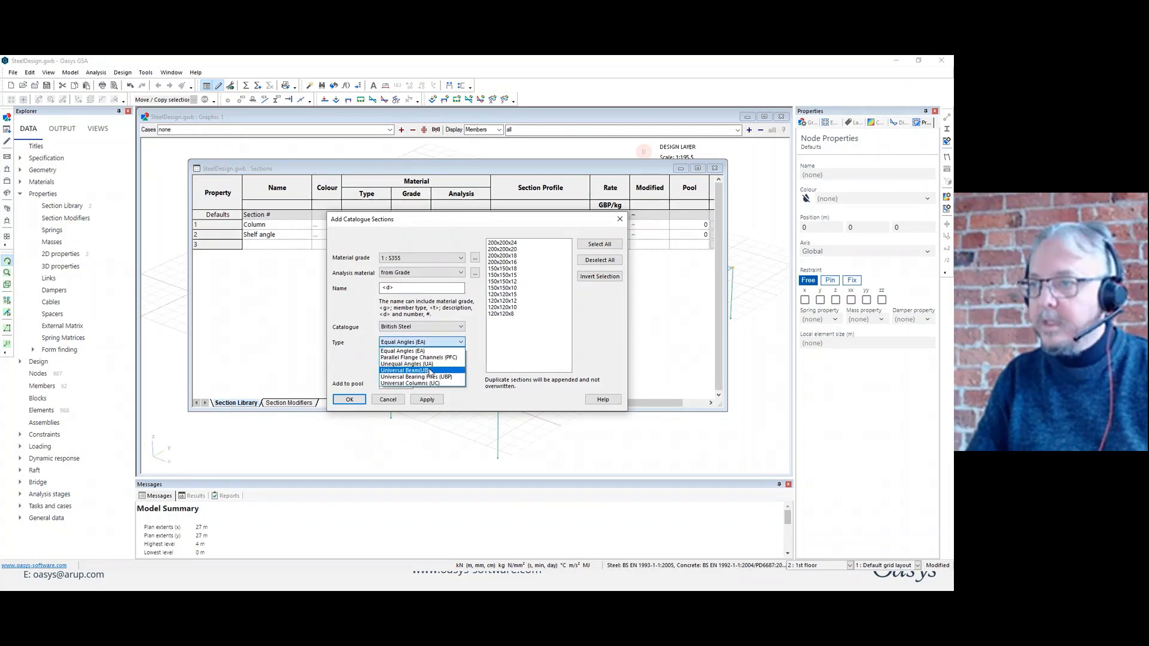
left_click(430, 371)
left_click(599, 244)
left_click_drag(567, 254, 569, 361)
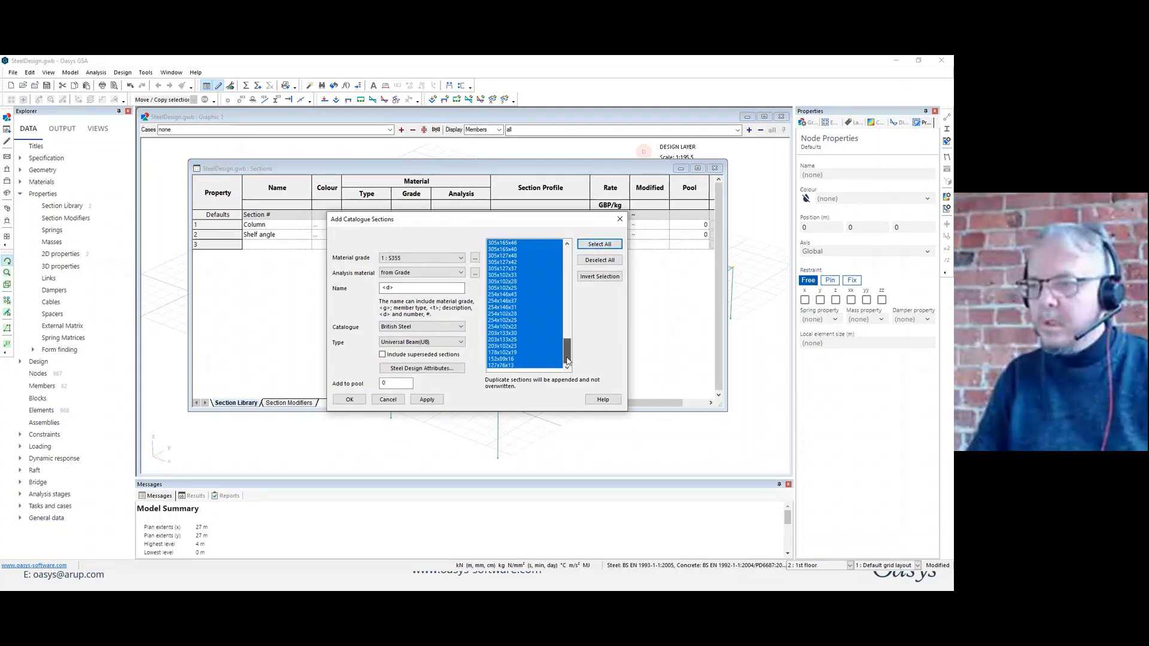
Exclude 127x76x13, 152x89x16, 178x102x19, 203x102x23, 254x102x22 to 254x102x28 and 305x102x25 to 305x102x33 from the size selection.
left_click(512, 366, "ctrl")
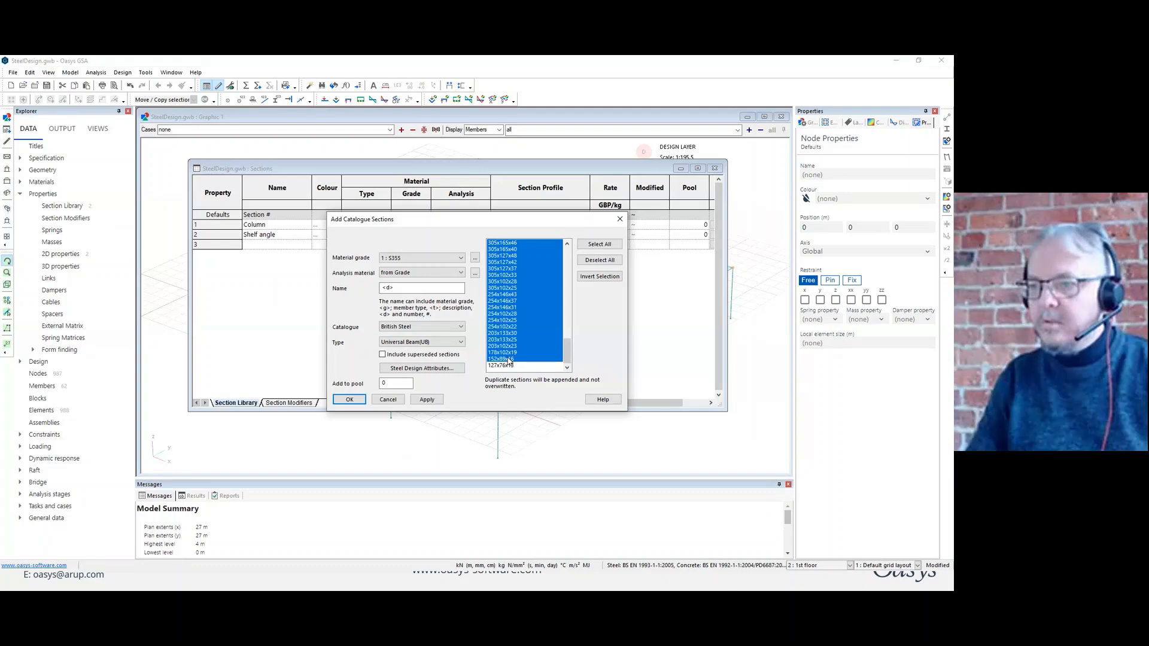
left_click(510, 360, "ctrl")
left_click(509, 353, "ctrl")
left_click(509, 347, "ctrl")
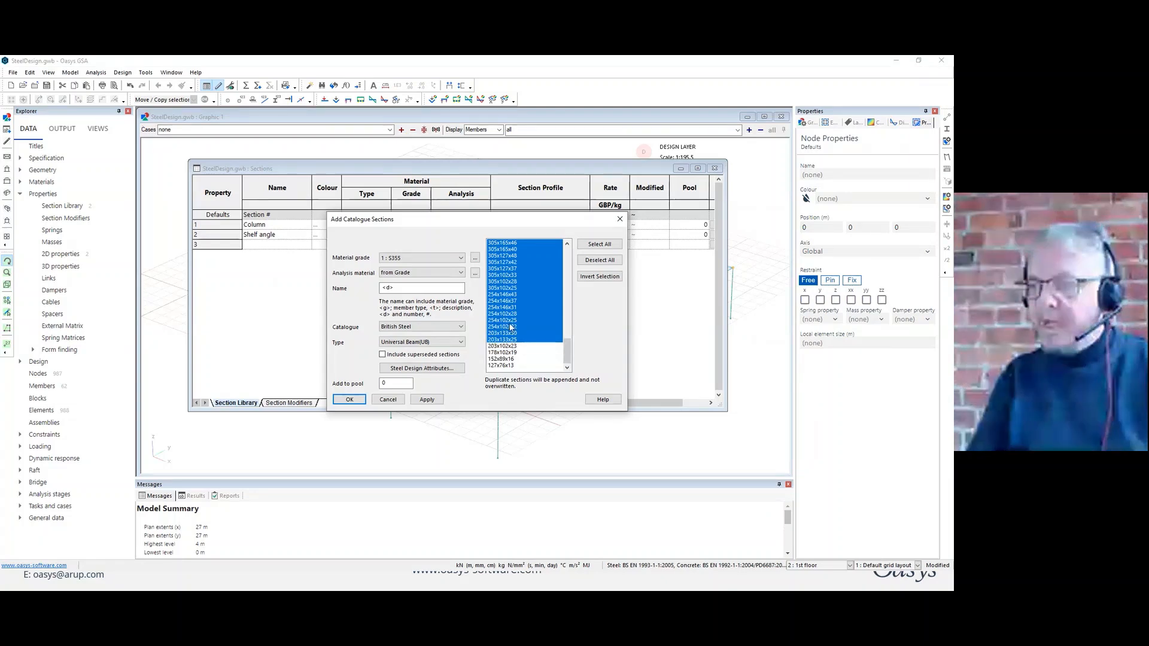
left_click(509, 326, "ctrl")
left_click(509, 321, "ctrl")
left_click(509, 313, "ctrl")
left_click(510, 288, "ctrl")
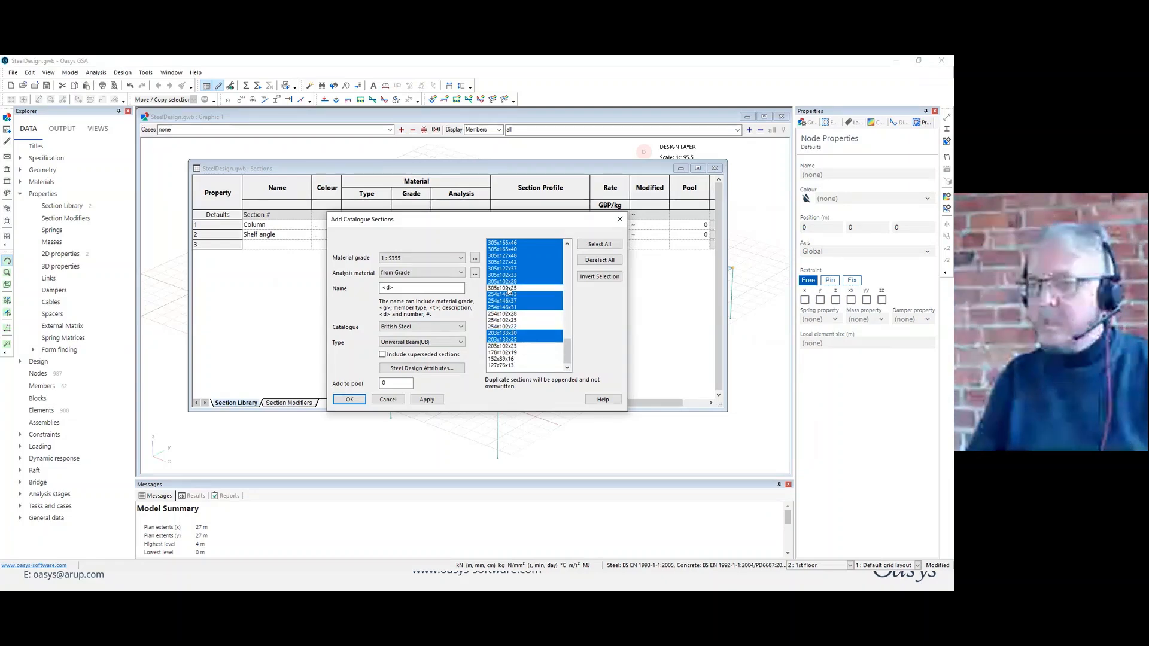
left_click(509, 281, "ctrl")
left_click(509, 274, "ctrl")
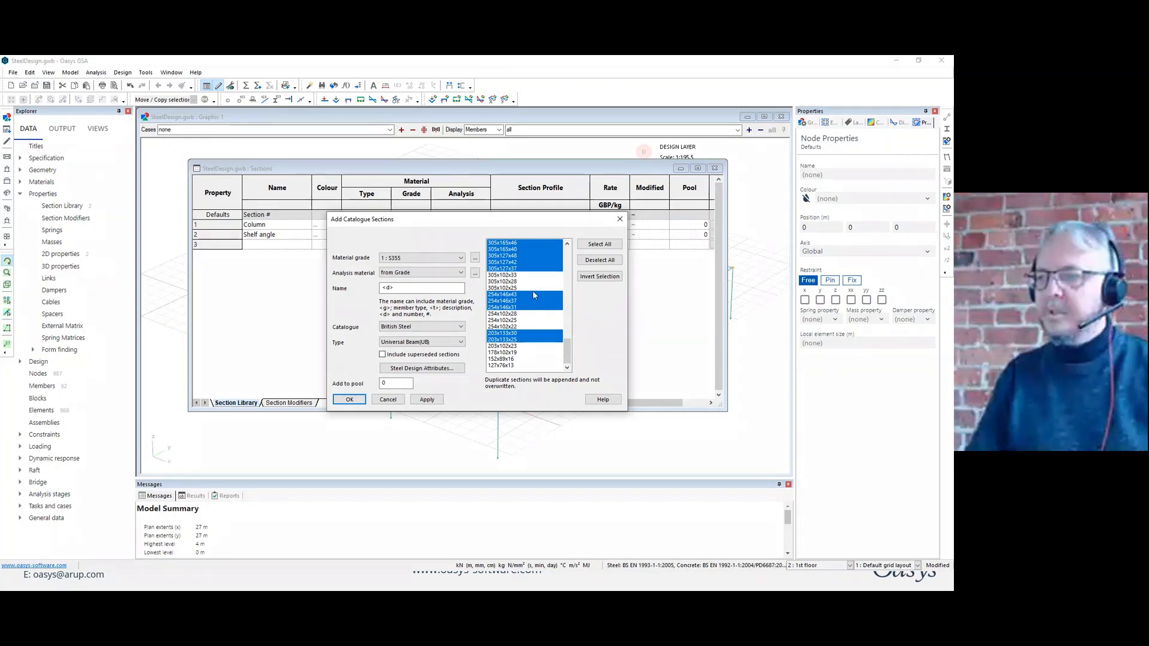
Assign the selected universal beams to pool 1 and add them to the section library.
double_click(395, 384)
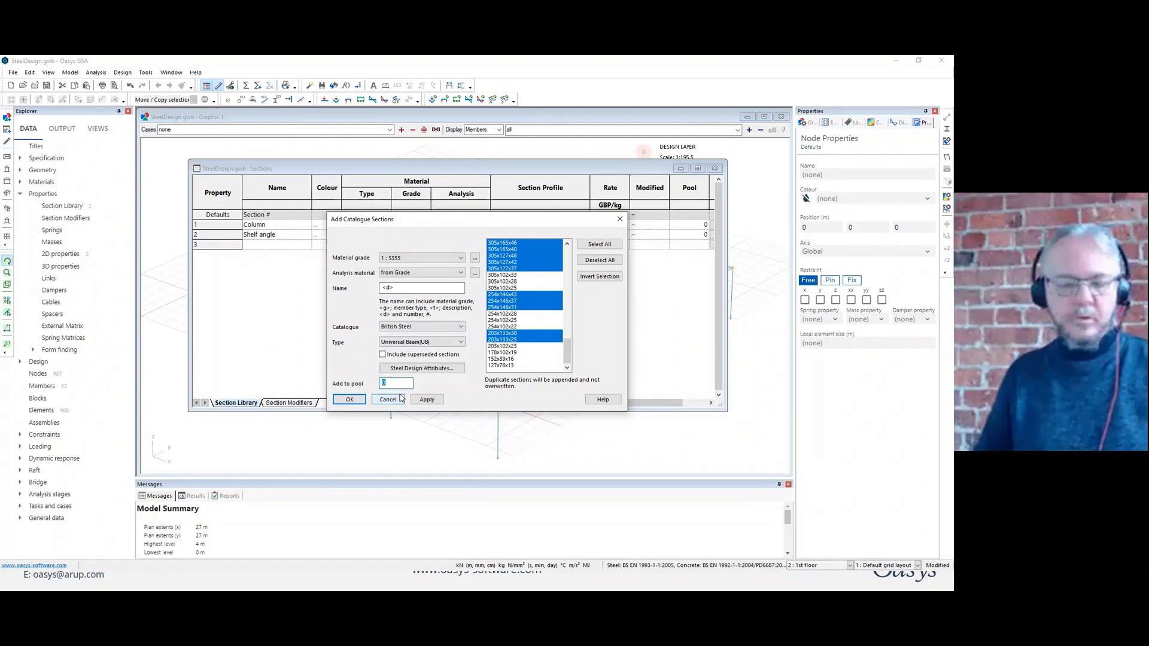
type("1")
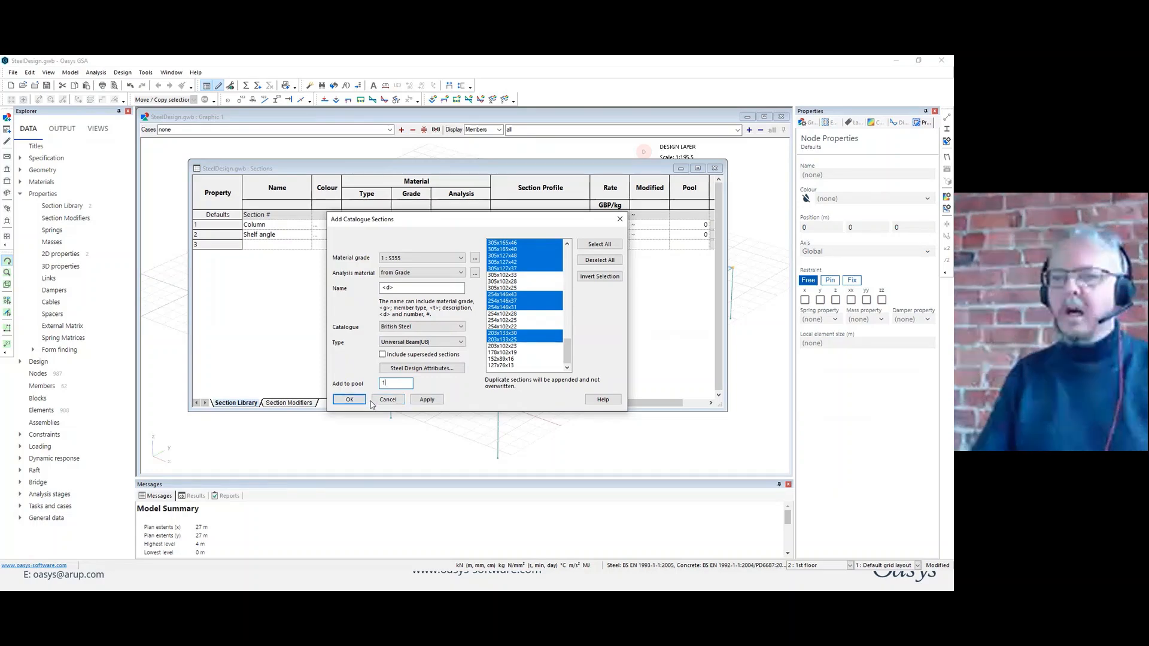
left_click(349, 399)
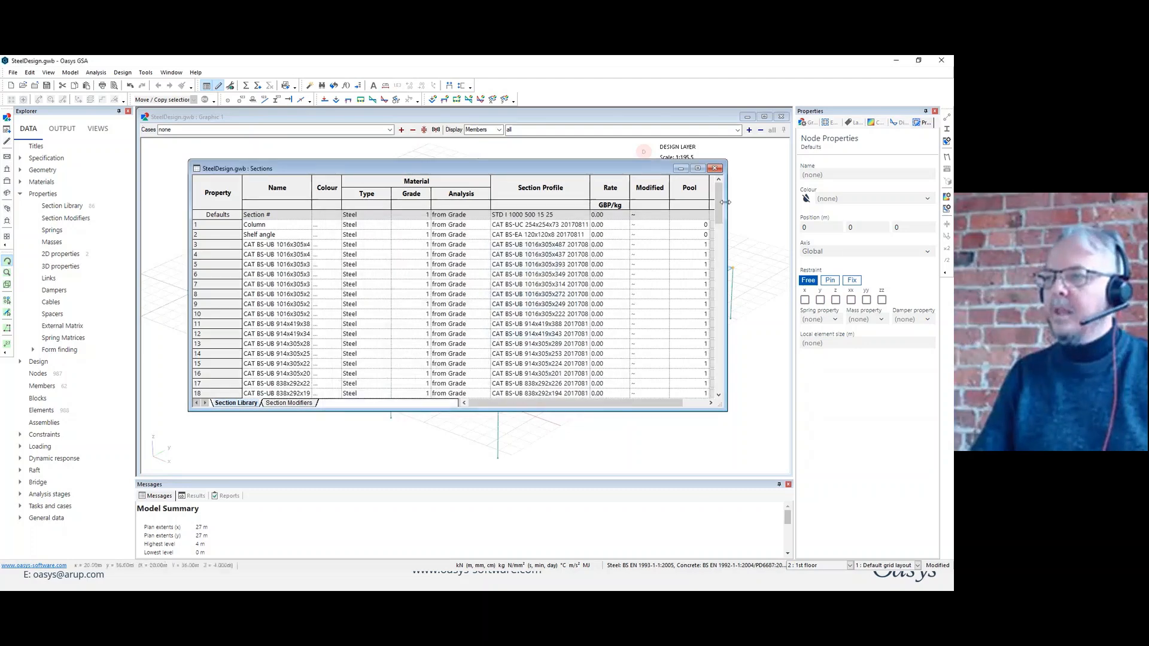
Strip the prefix "CAT BS-" from all section names by replacing it with nothing, with whole-cell matching turned off.
left_click_drag(720, 214, 695, 246)
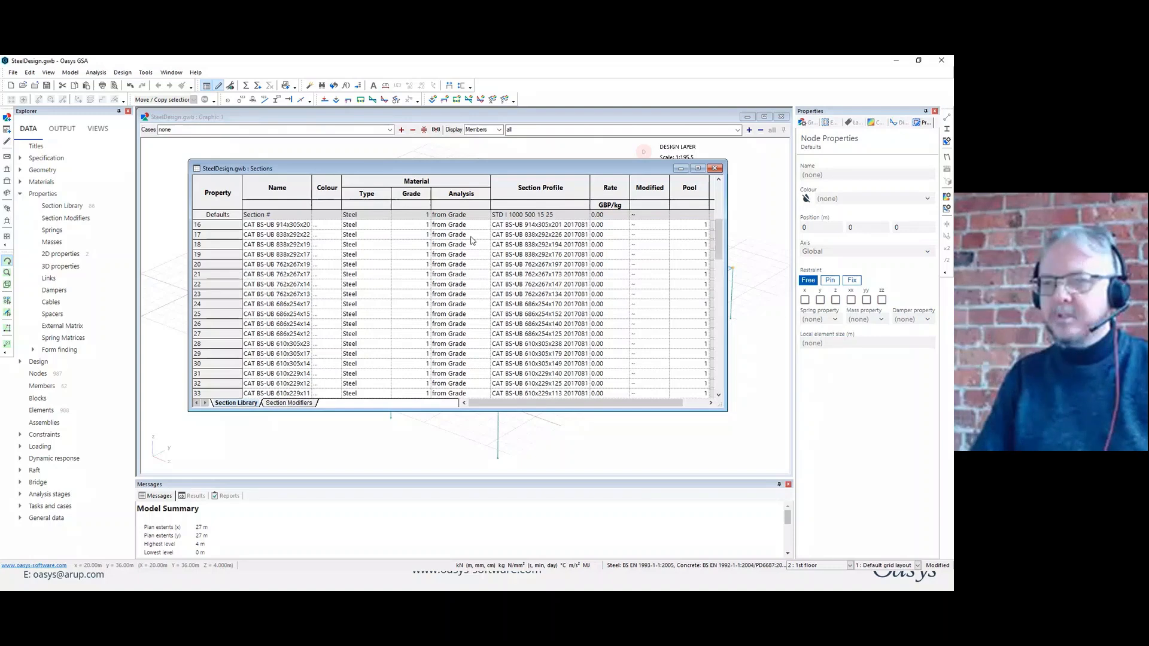
scroll(289, 259, "up", 3)
left_click(281, 188)
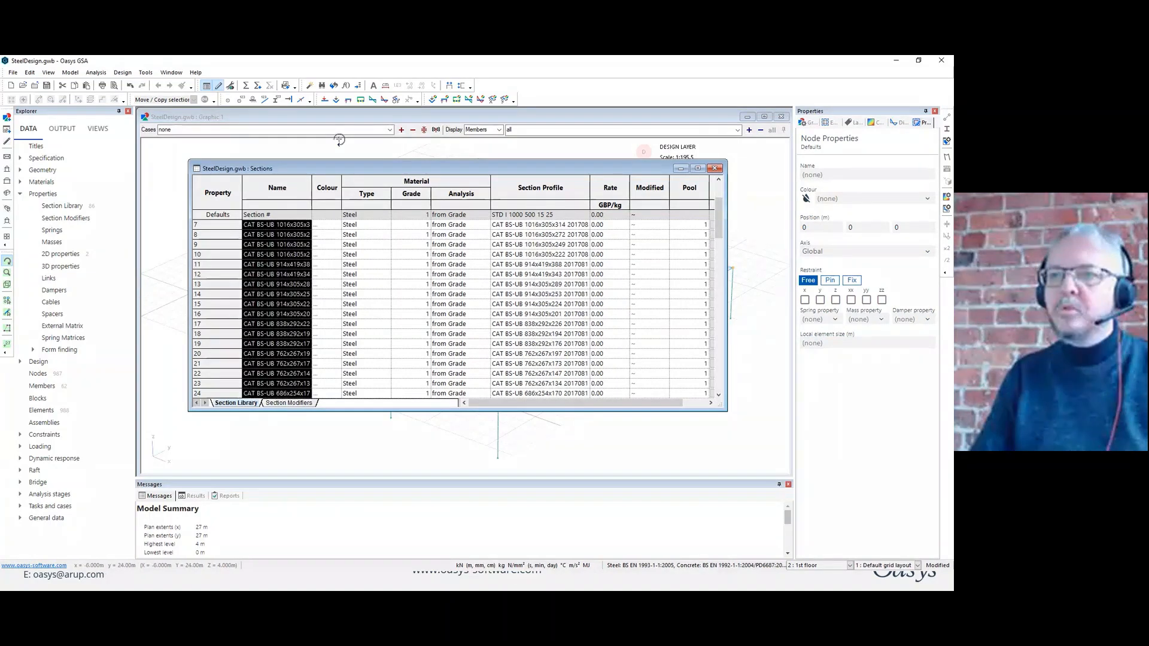
left_click(334, 85)
type("CS")
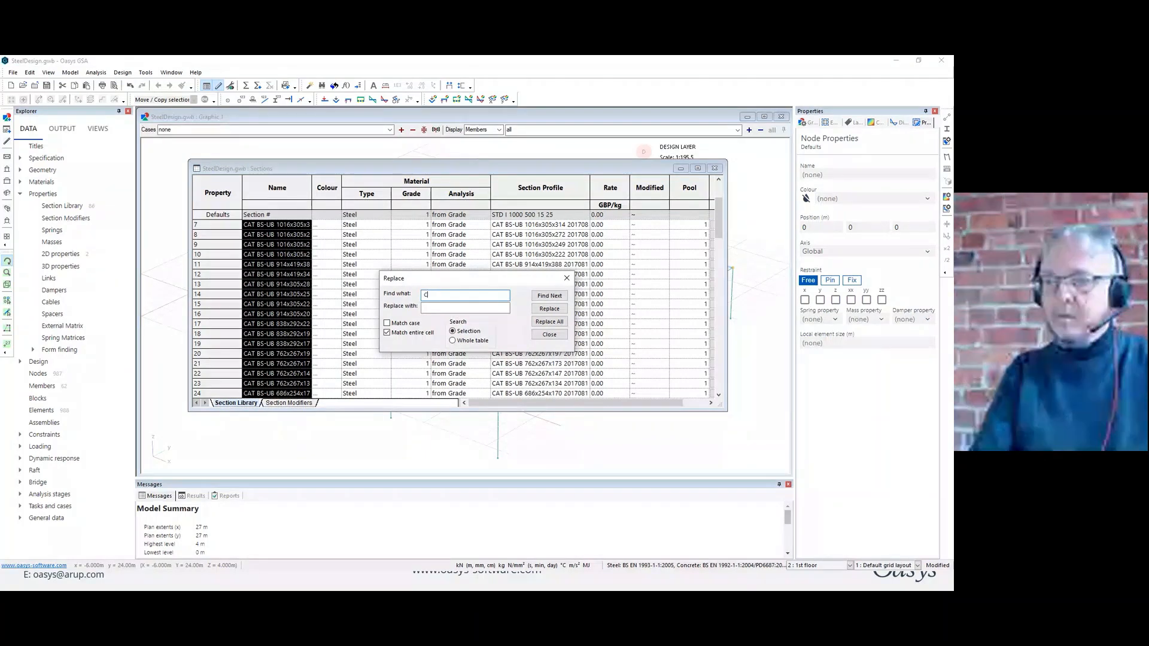
key("BackSpace")
type("AT BS-")
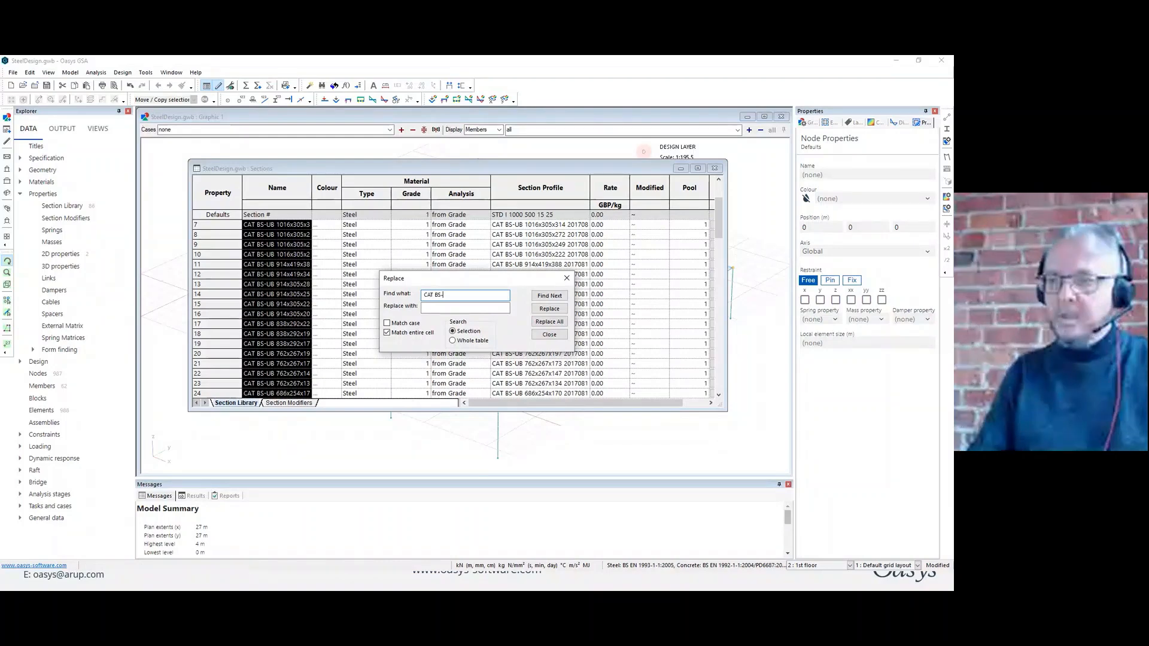
left_click(432, 306)
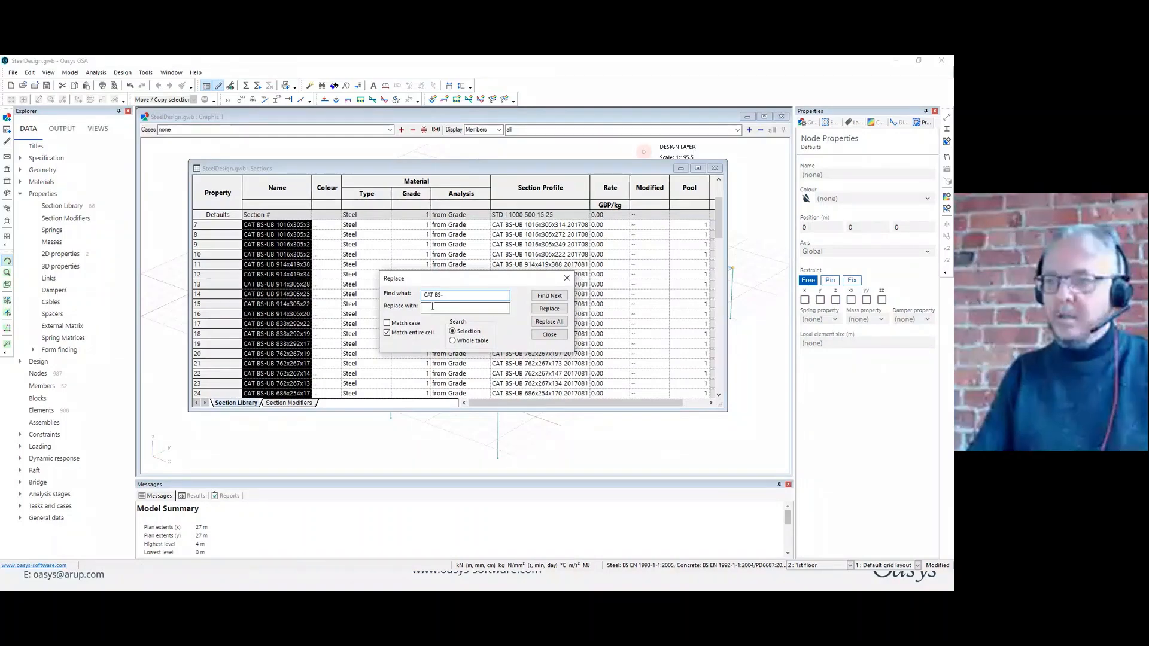
left_click(387, 333)
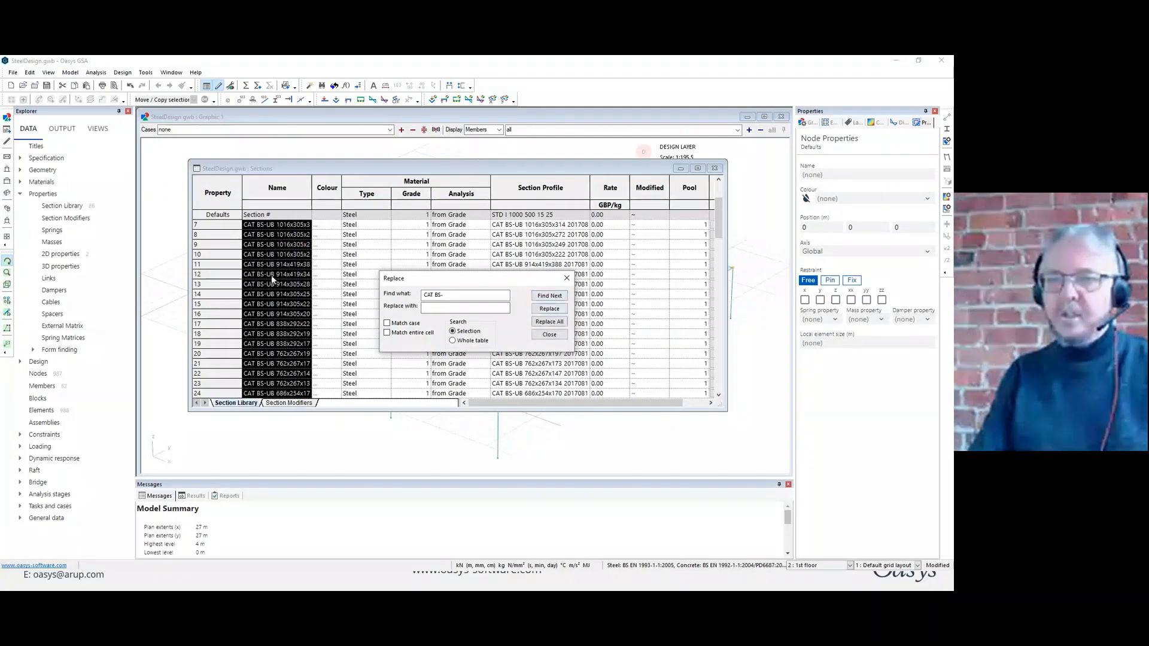
left_click(549, 322)
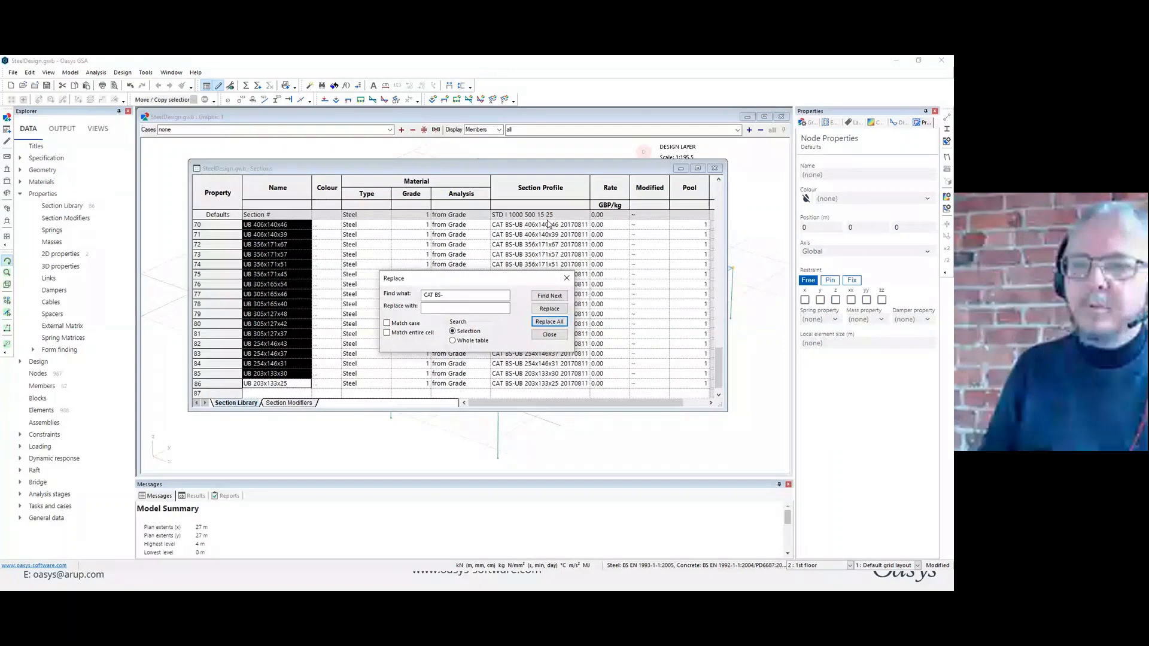
left_click(567, 279)
Return to the graphic view and display the members with their solid section shapes.
left_click(260, 385)
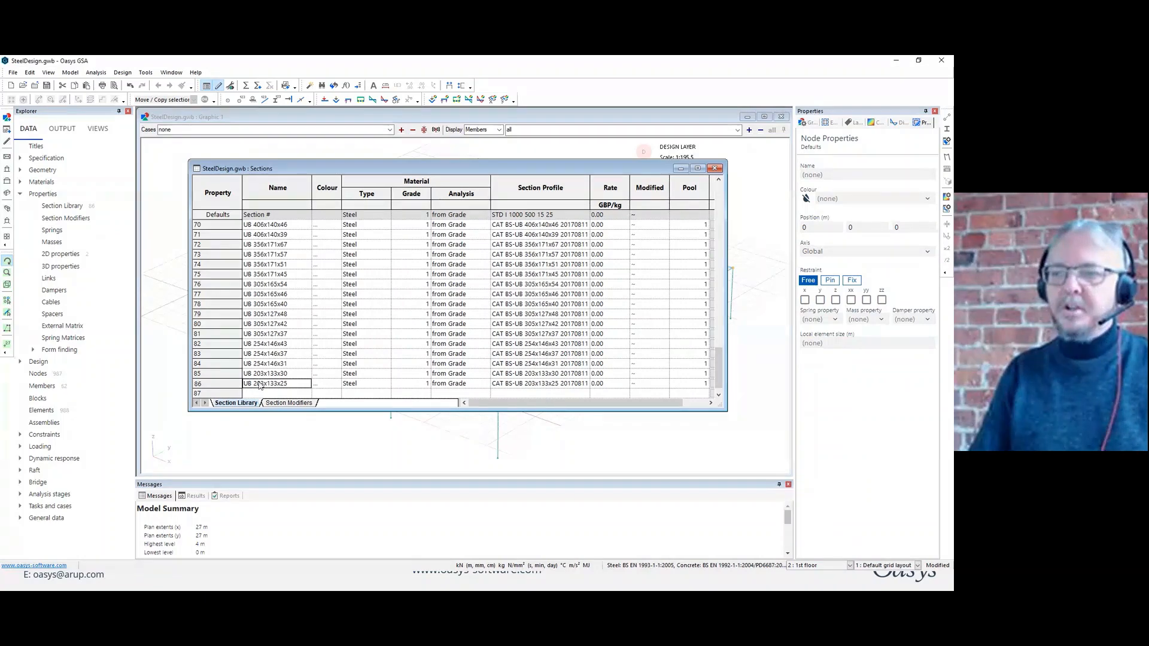
left_click(290, 111)
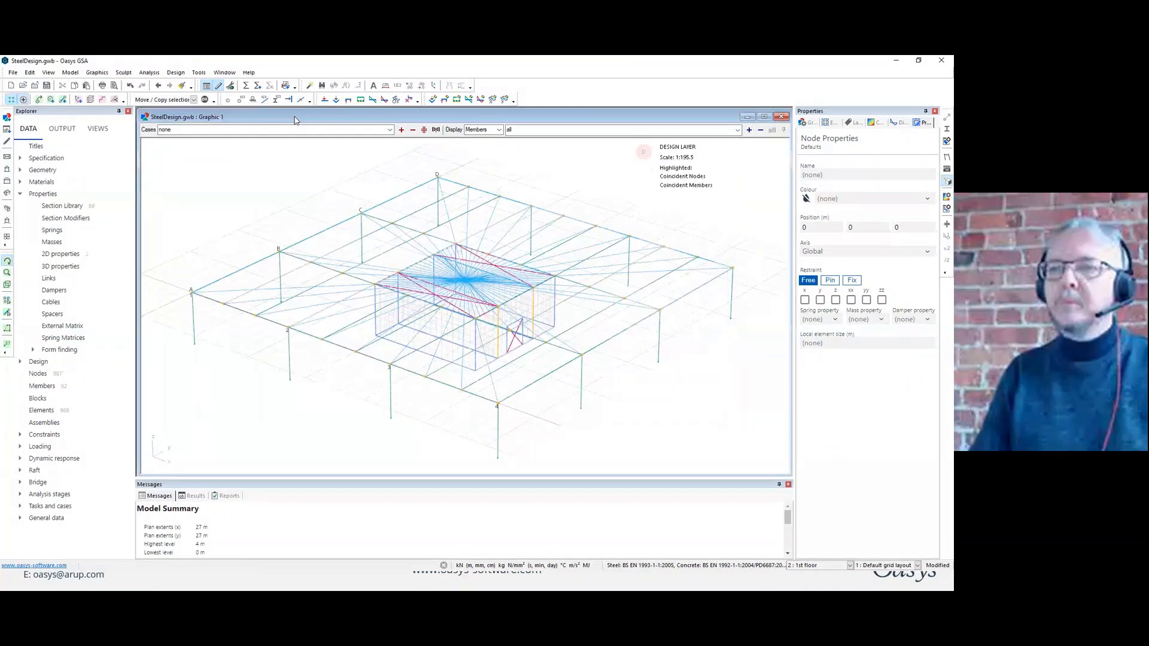
left_click(946, 130)
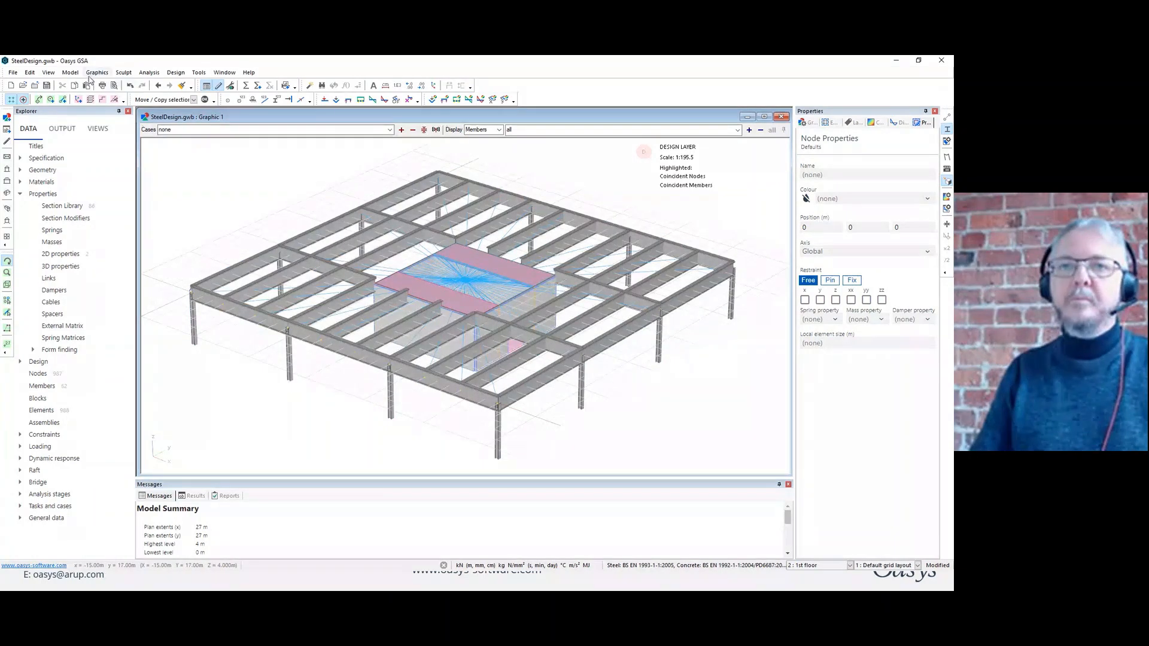
Create elements from all members, re-creating the existing ones, then analyse the model and close the analysis report.
left_click(70, 73)
mouse_move(100, 123)
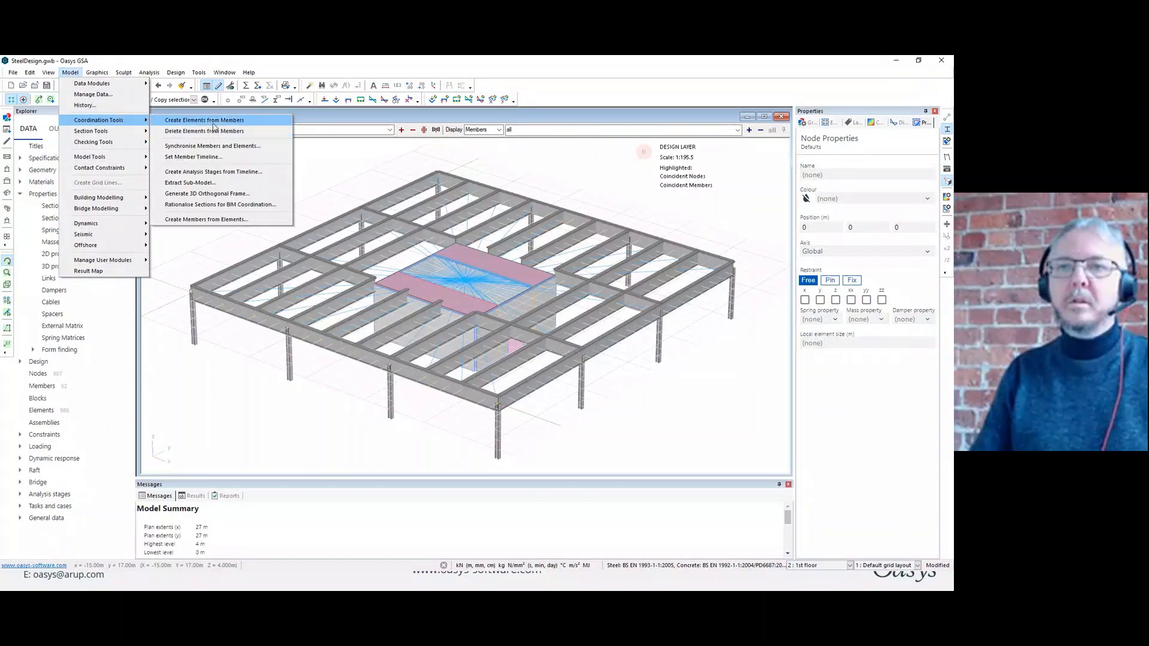
left_click(214, 123)
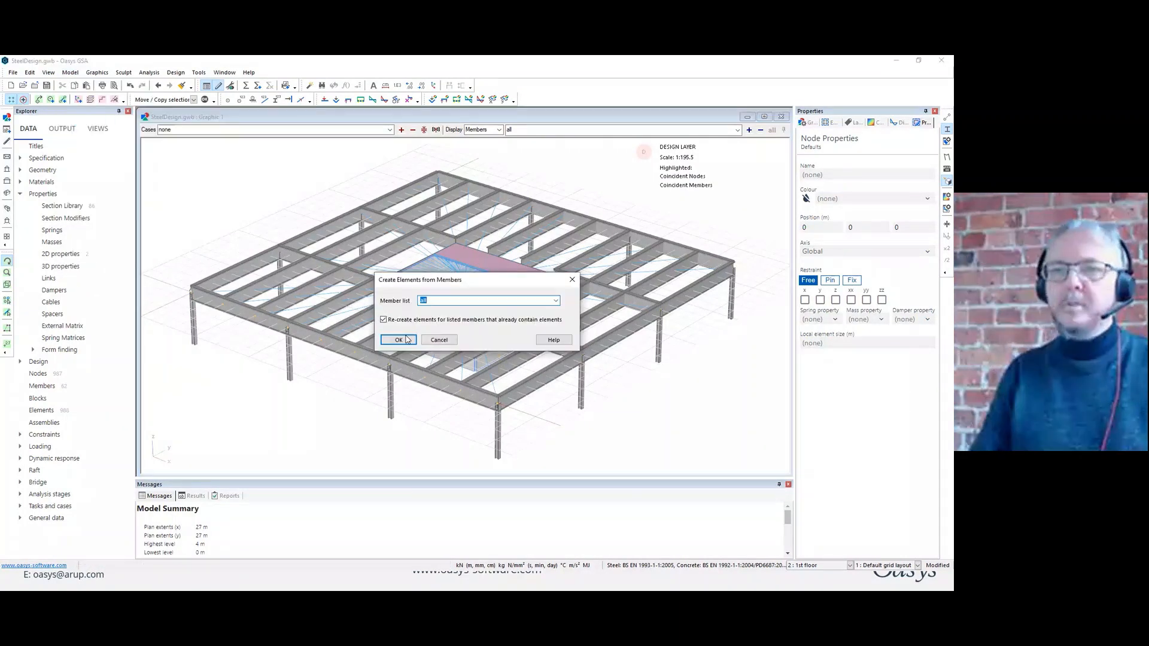
key("Return")
left_click(258, 85)
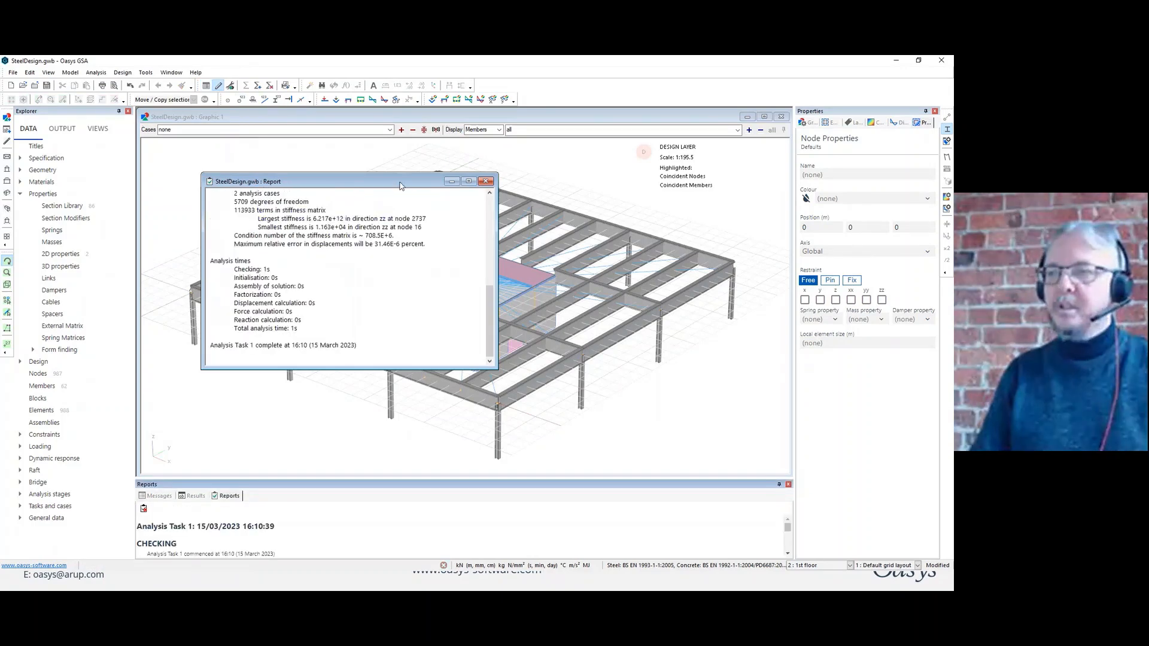
left_click(486, 181)
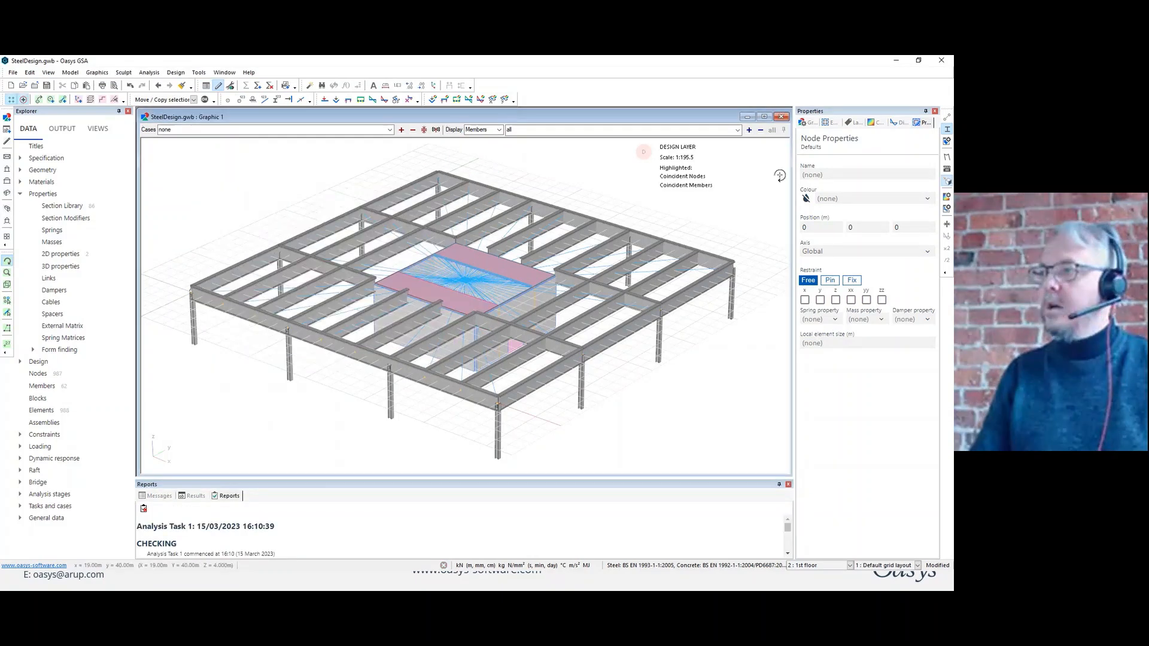
Turn off the solid section display and set the displayed case to C1 : ULS.
left_click(947, 130)
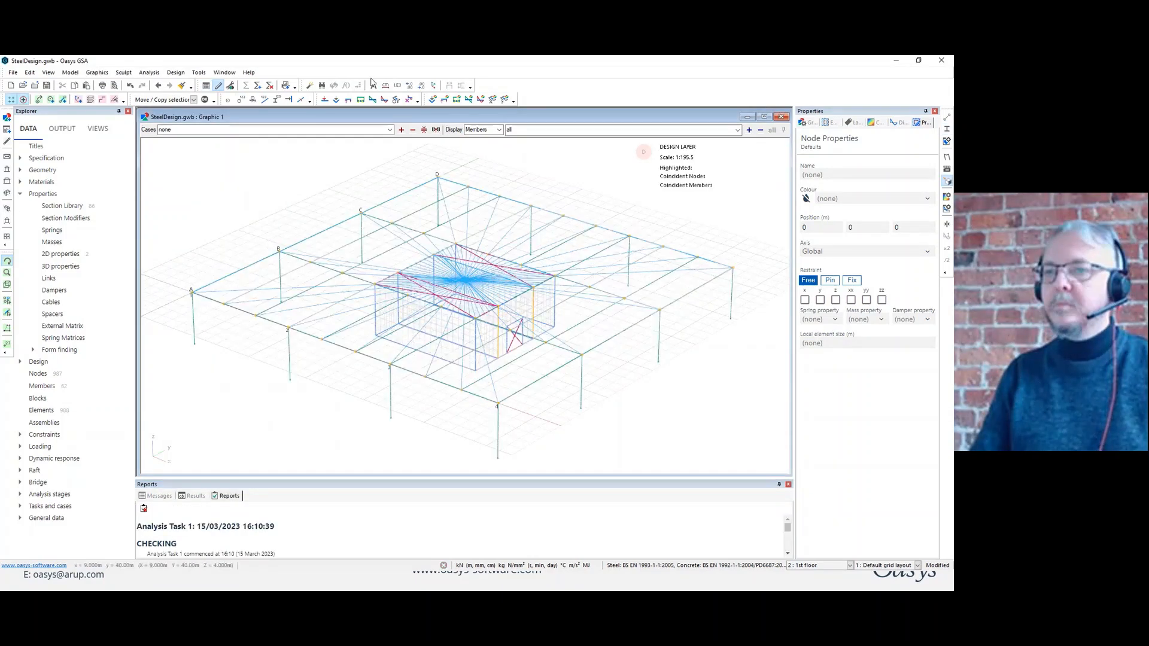
left_click(389, 130)
left_click(277, 153)
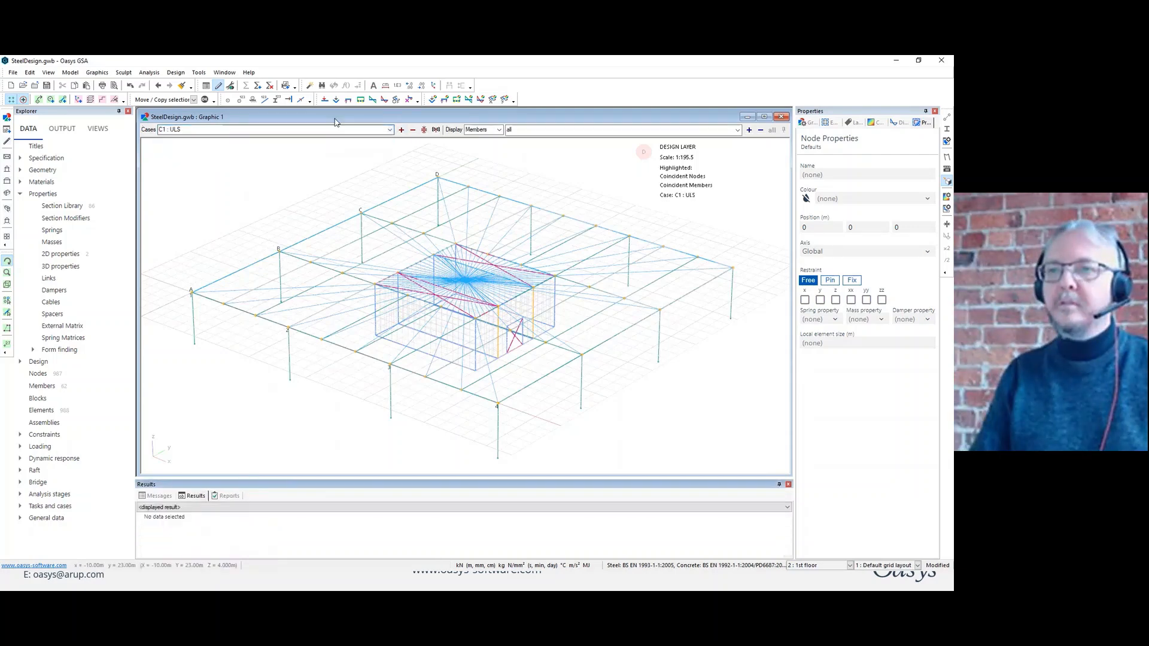
Show the Myy moment diagrams for case C1 : ULS and hide them again.
left_click(384, 100)
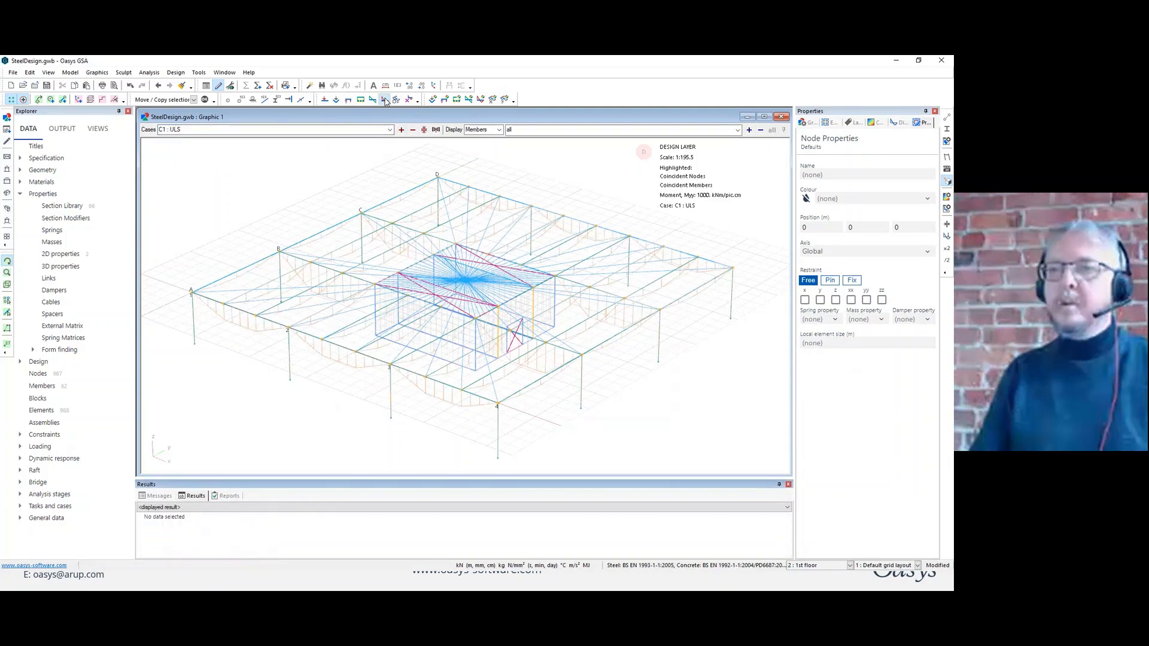
left_click(384, 99)
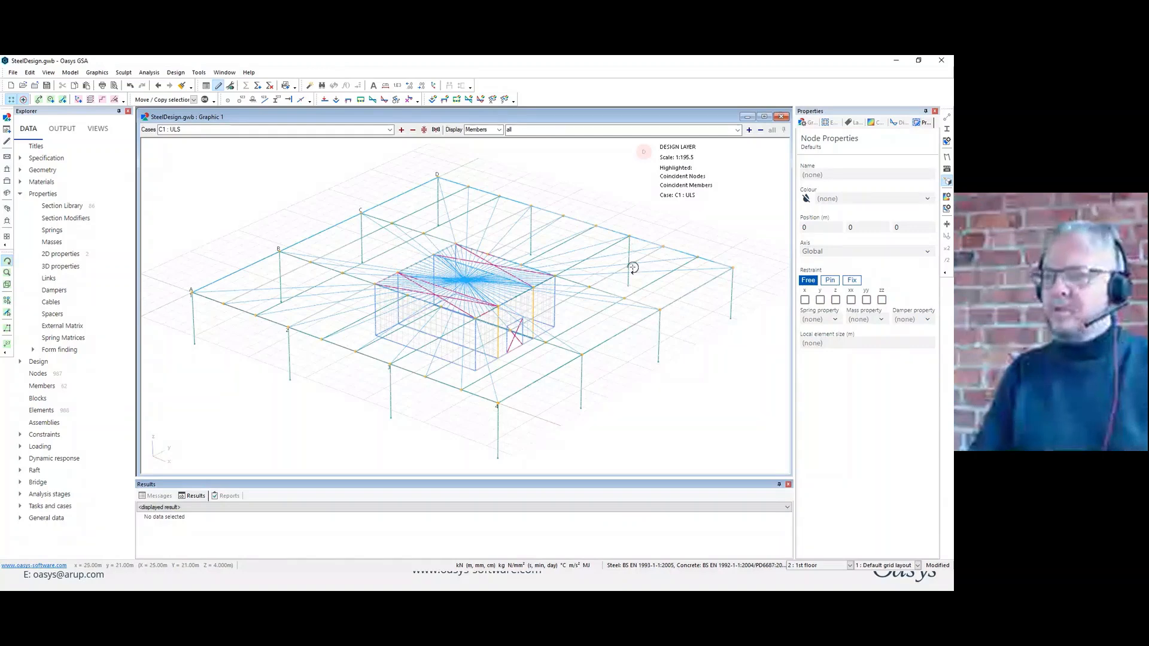
Restrict the displayed members to list G1 and bring up the contour options.
left_click(529, 129)
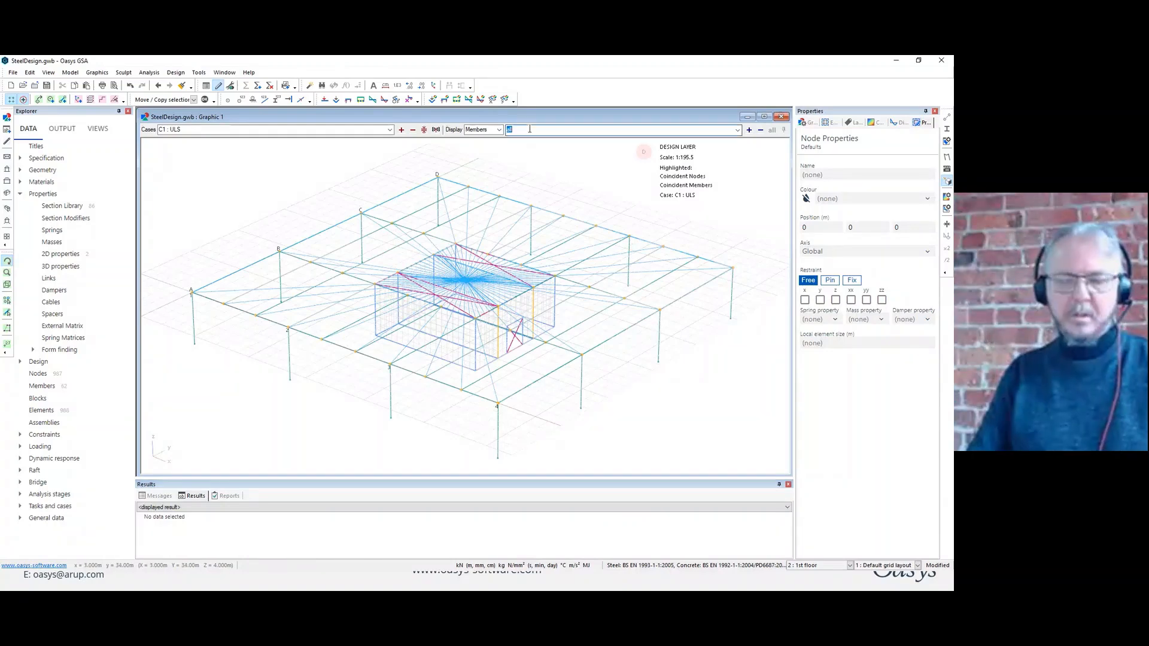
type("G1")
key("Return")
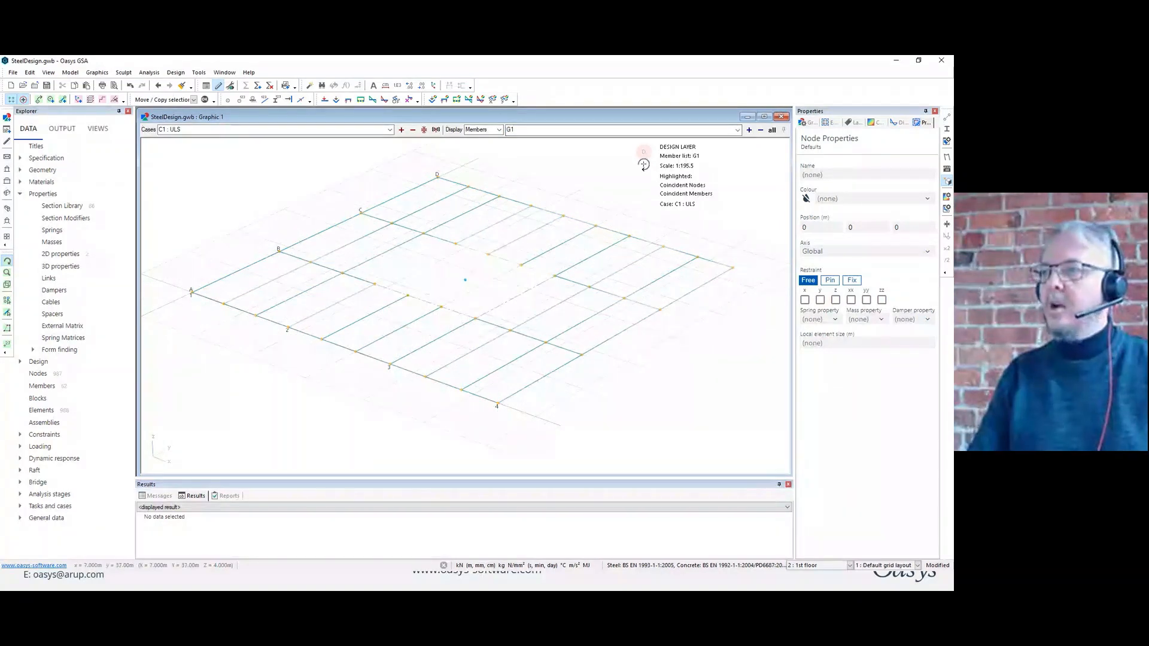
left_click(874, 123)
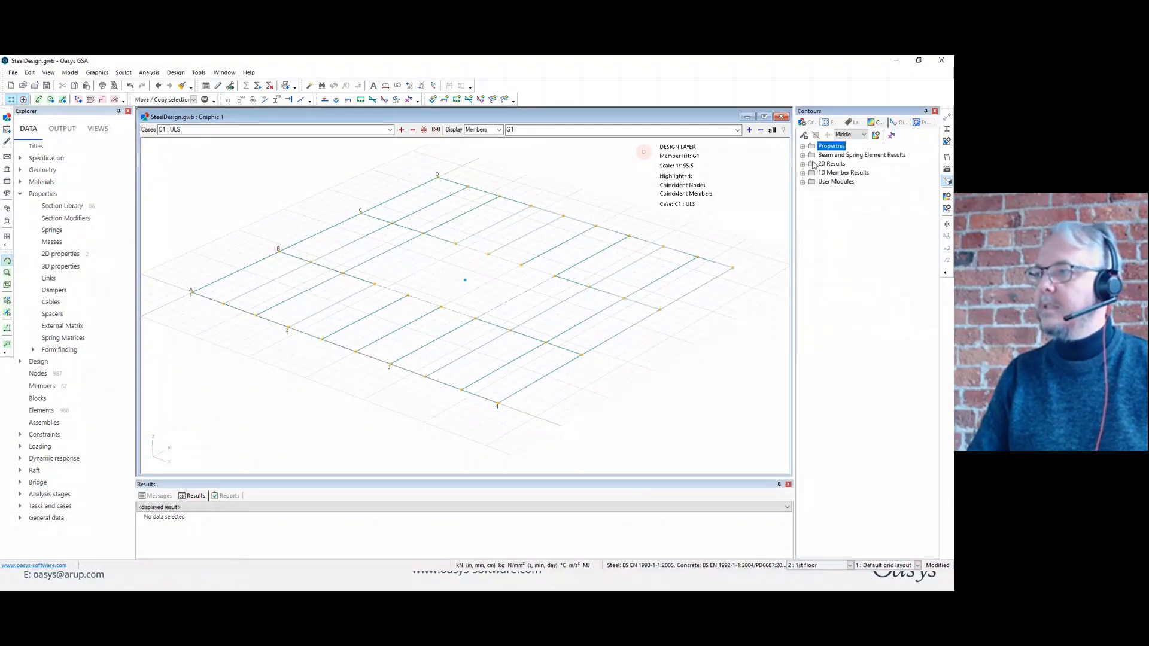
Review the available steel design codes and the member internal restraint rules in the design specification, keeping the current settings.
left_click(20, 159)
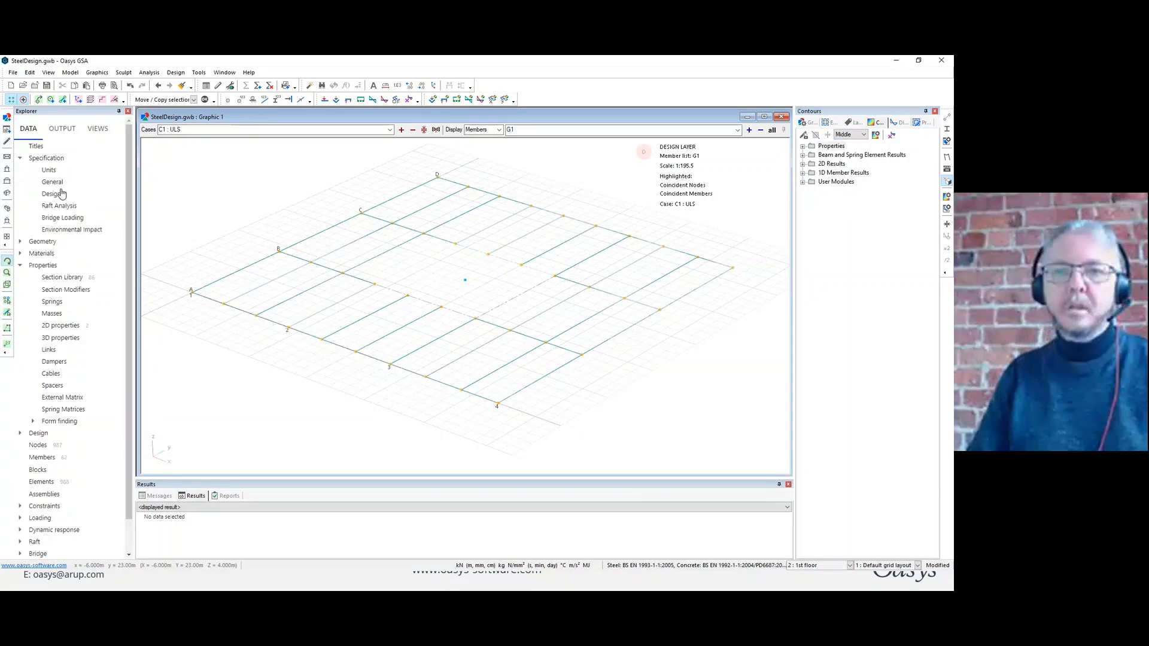
double_click(53, 197)
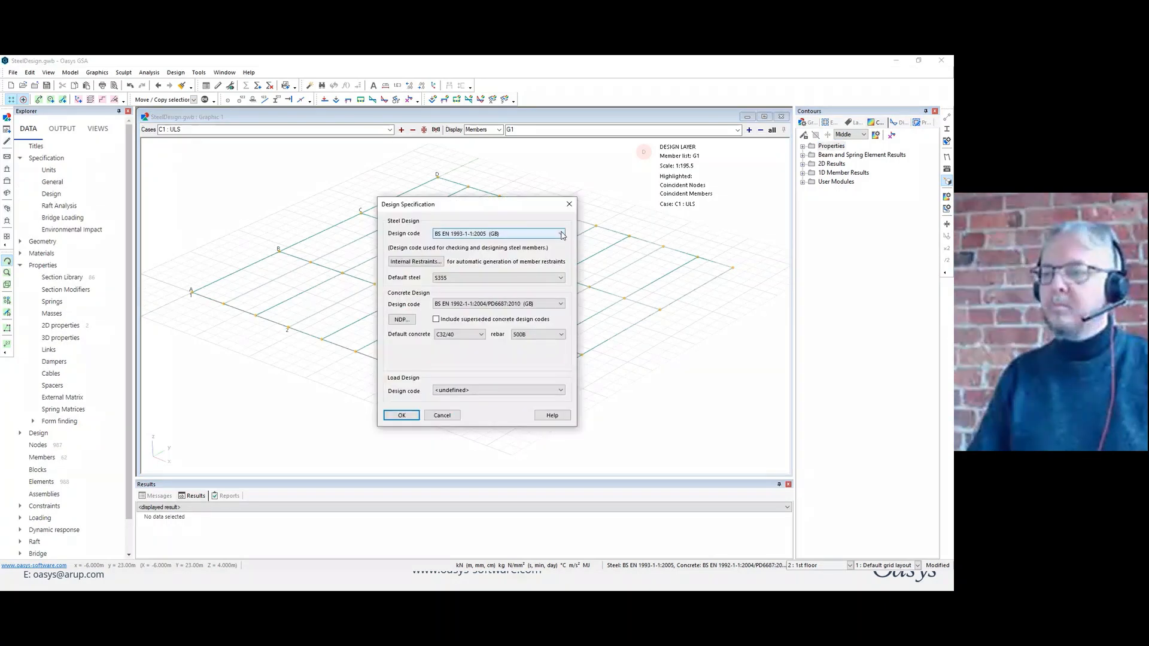
left_click(561, 234)
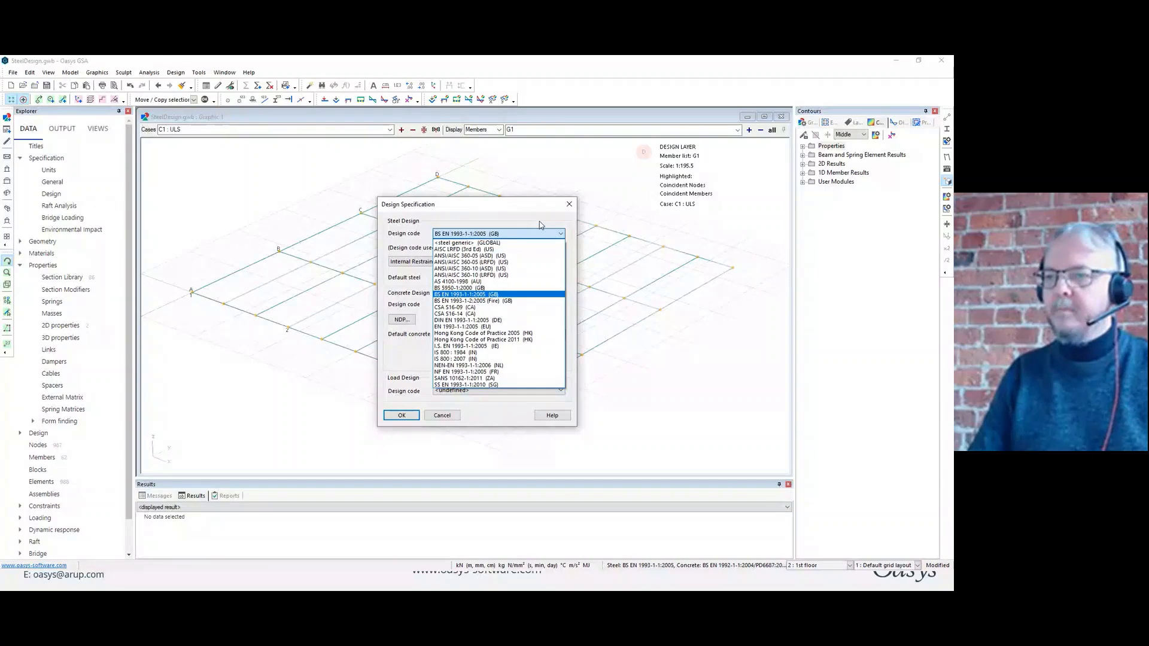
left_click(539, 225)
left_click(411, 261)
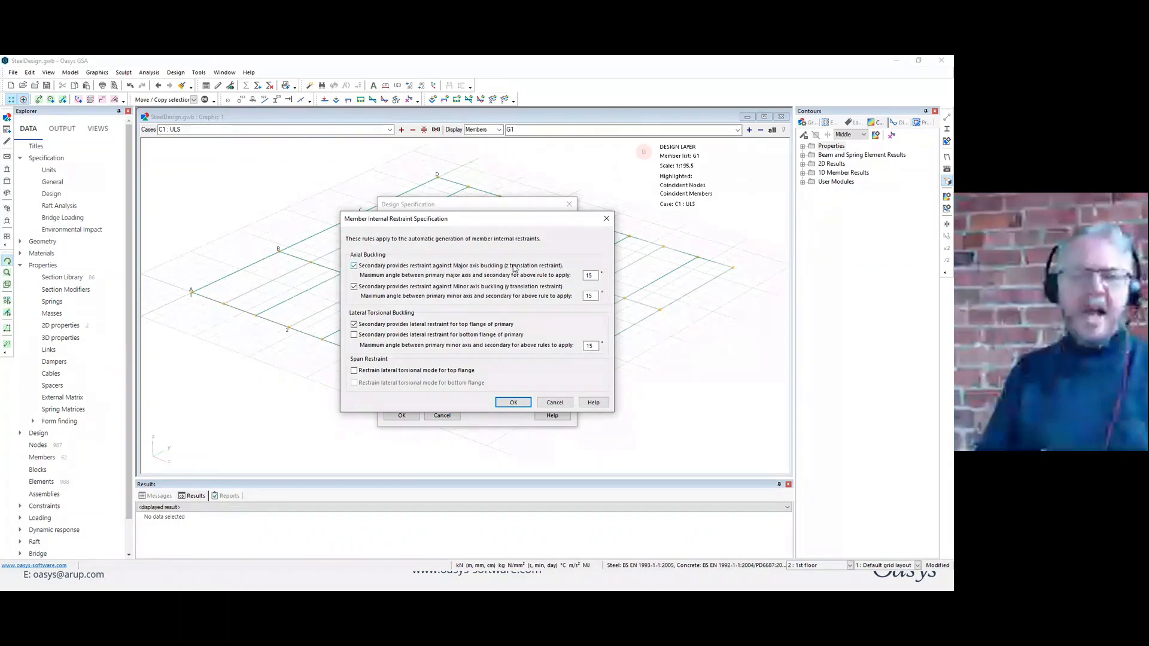
left_click(513, 402)
left_click(401, 415)
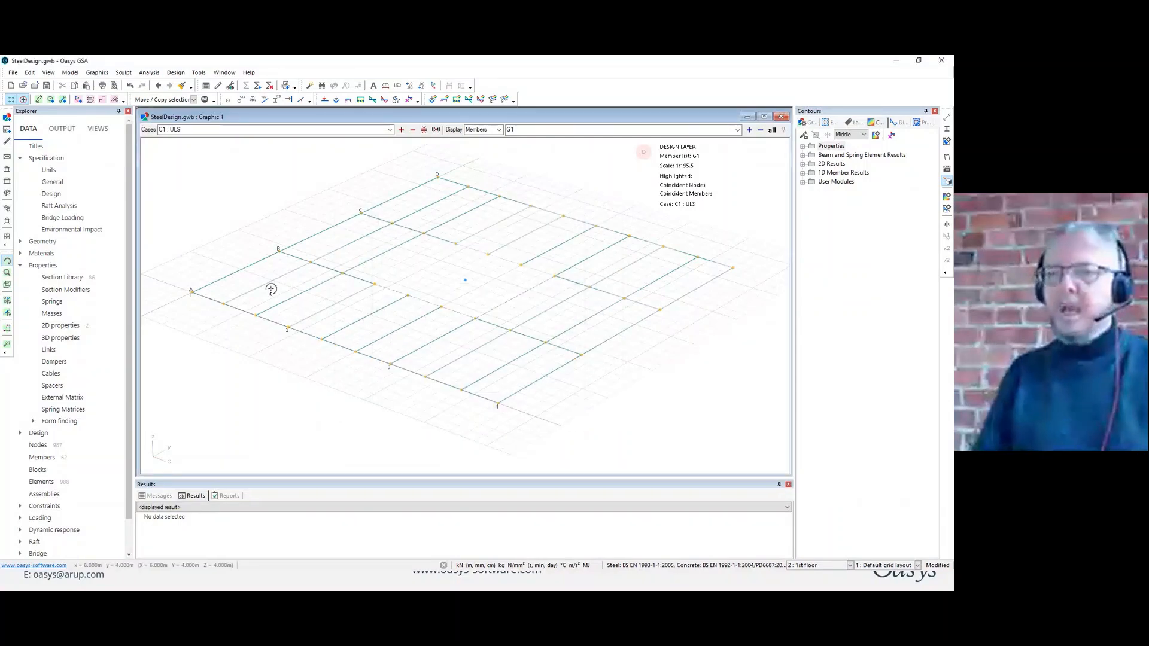
Contour the G1 members by overall steel utilisation and query the utilisation results of one beam.
left_click(803, 174)
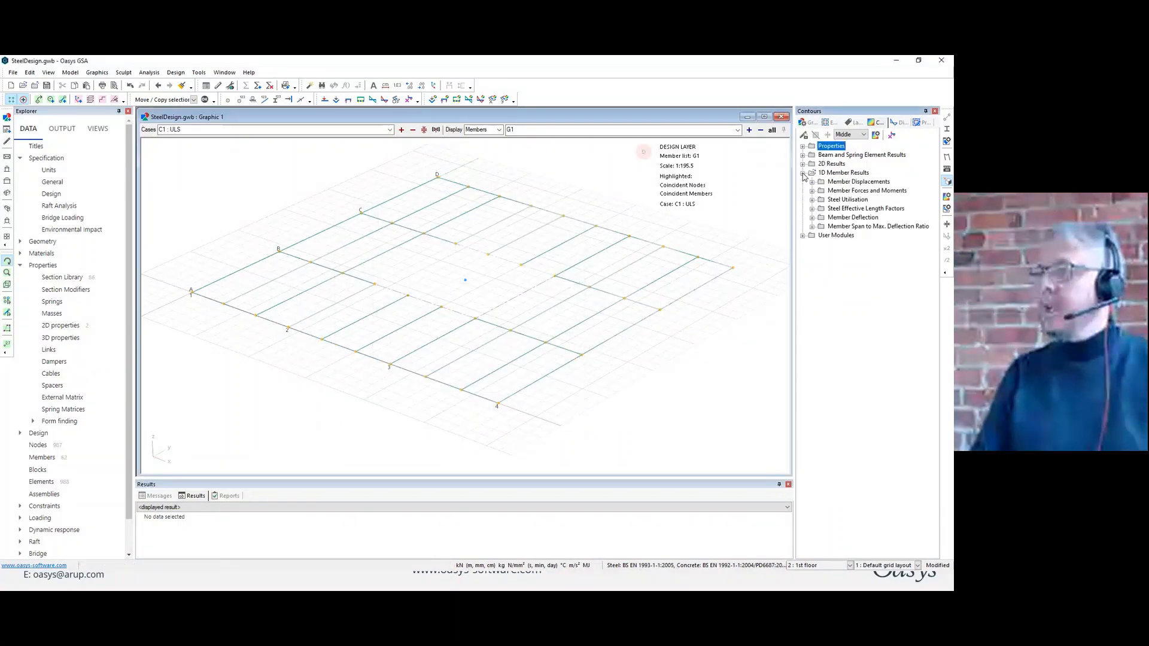
double_click(821, 200)
left_click(865, 209)
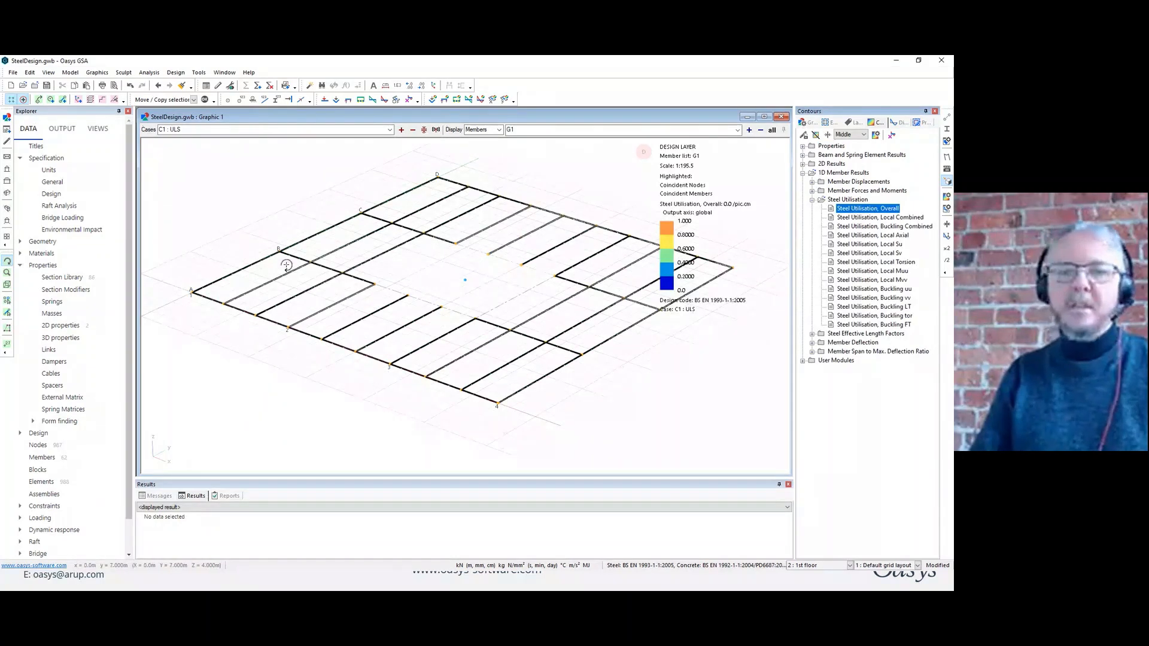
left_click(7, 345)
left_click(393, 251)
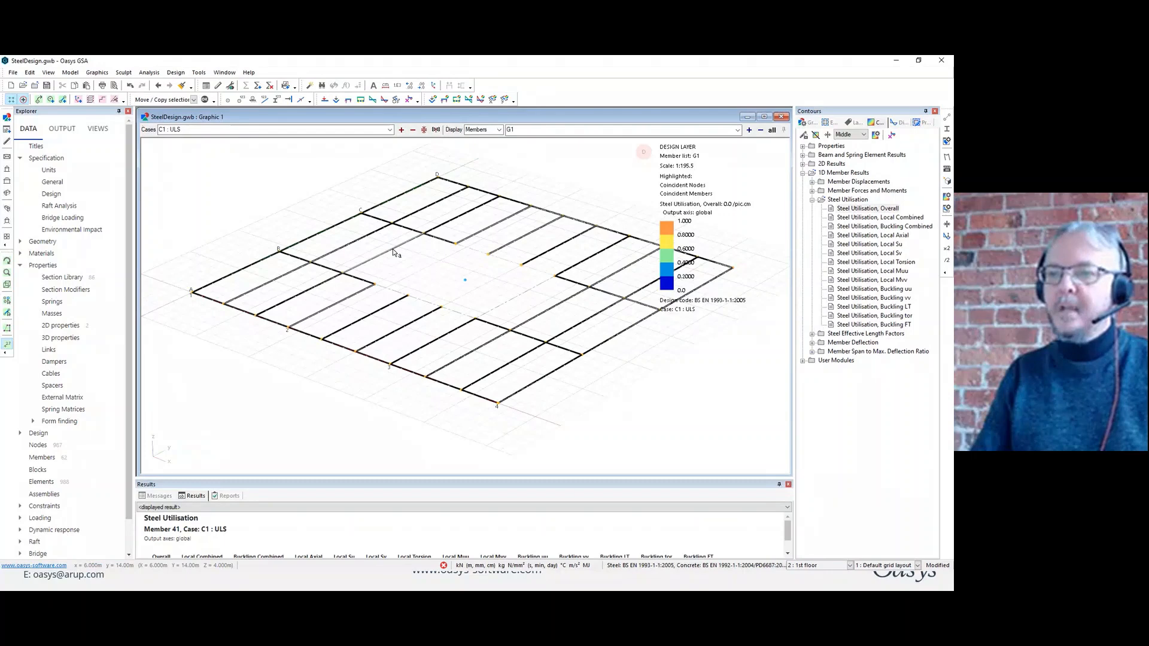
Select all G1 beams, set both effective-length end restraints to Pinned, and enlarge the utilisation diagrams to 0.2500/pic.cm.
left_click(8, 313)
left_click_drag(169, 148, 759, 423)
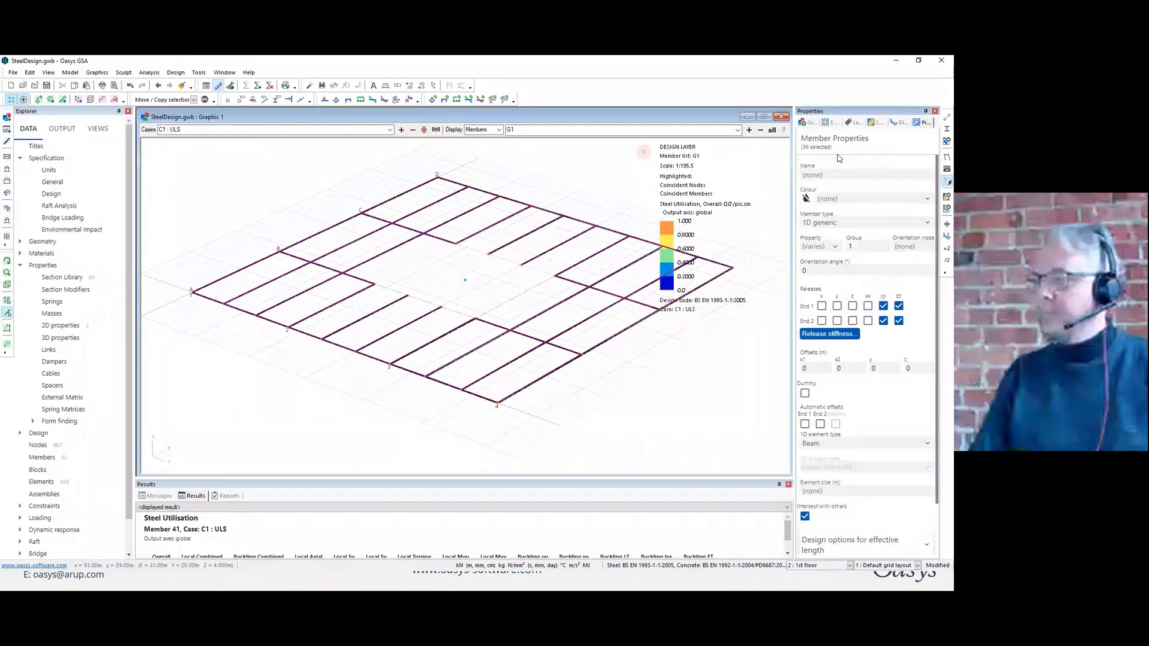
scroll(825, 239, "down", 1)
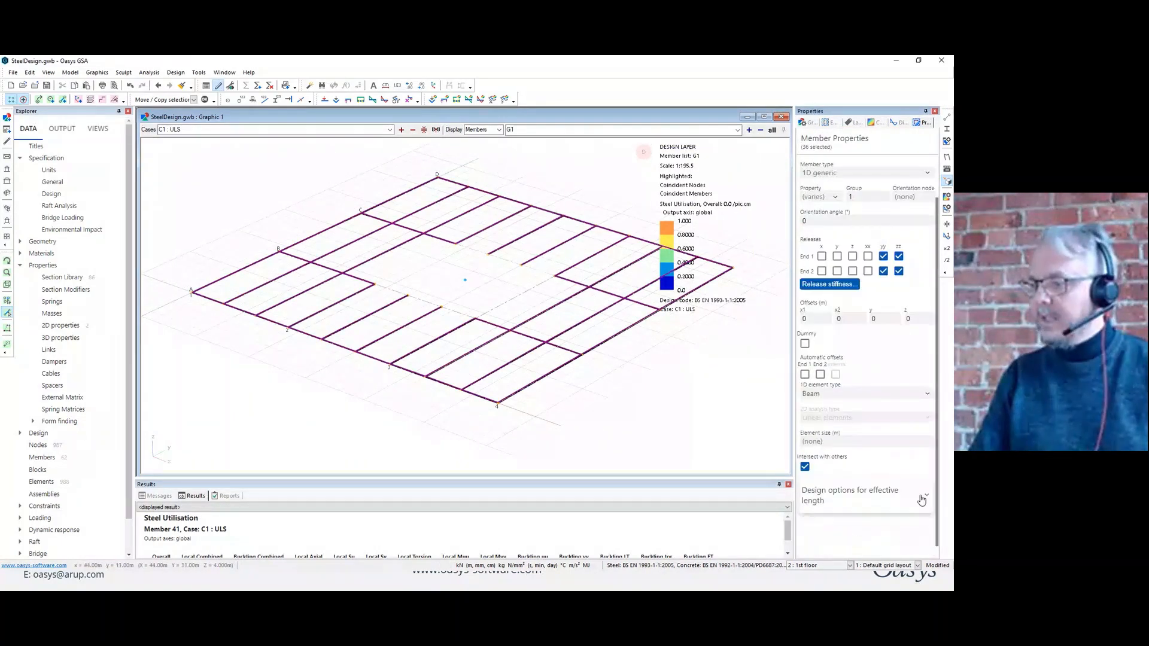
left_click(922, 500)
scroll(912, 461, "down", 3)
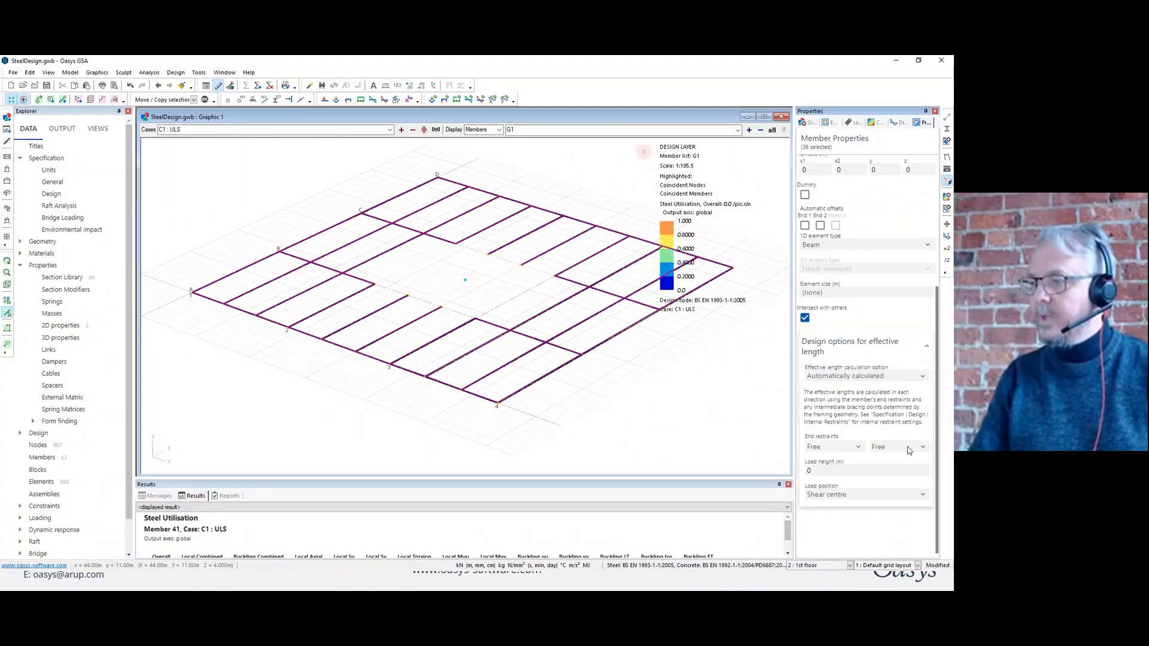
left_click(857, 441)
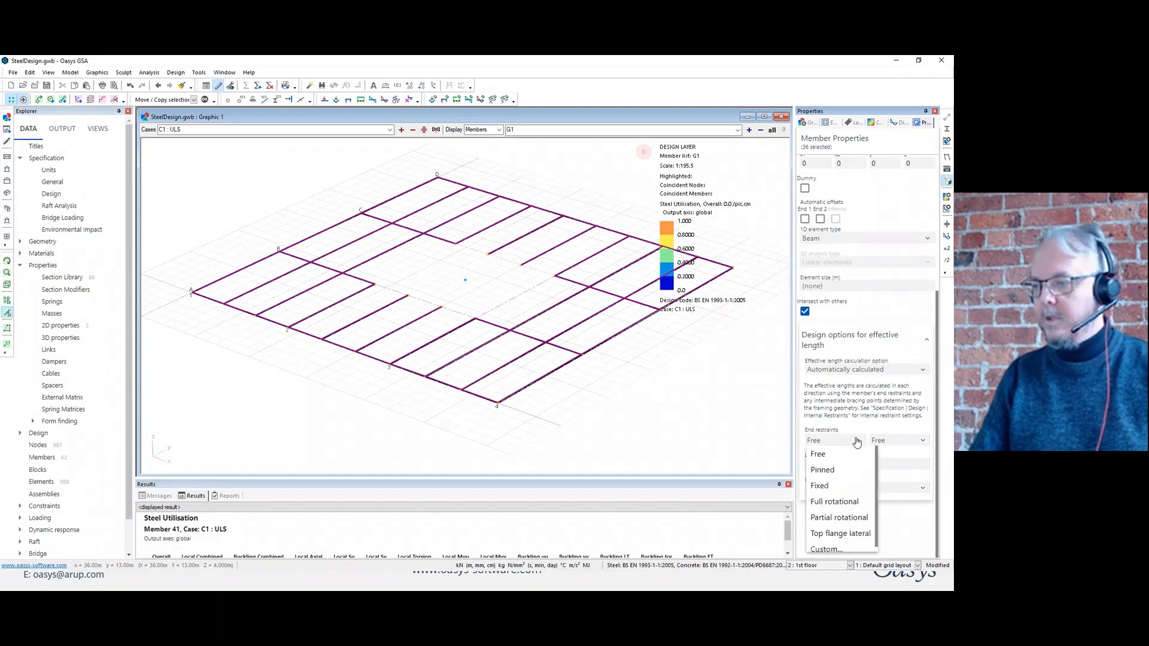
left_click(835, 470)
left_click(921, 441)
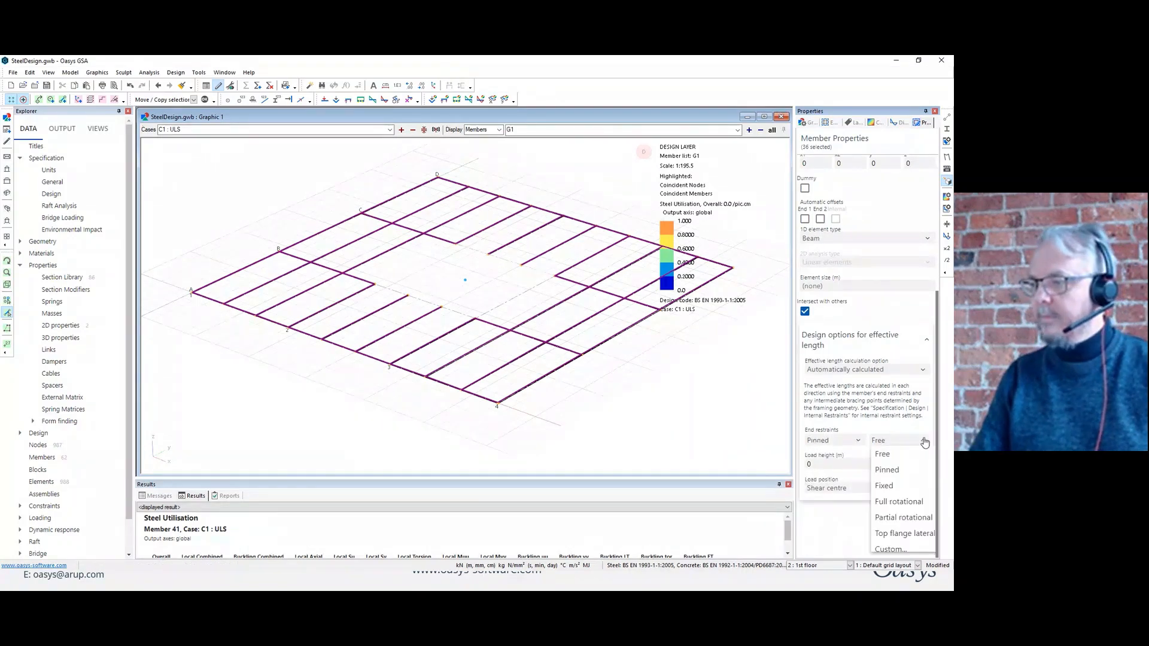
left_click(887, 470)
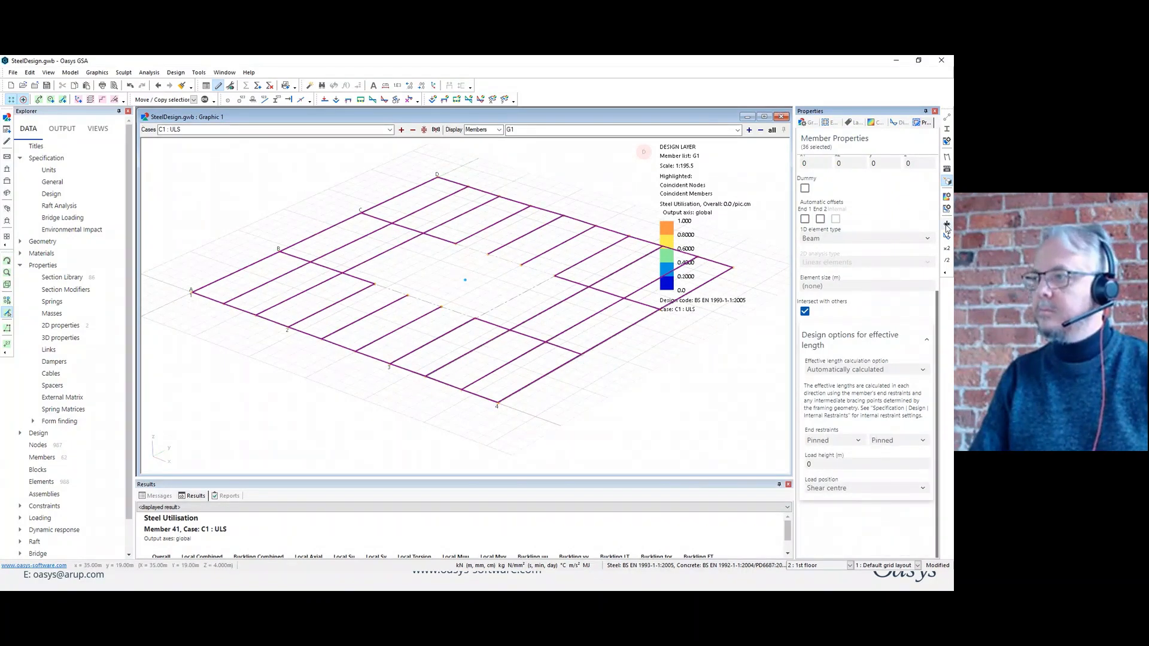
left_click(947, 226)
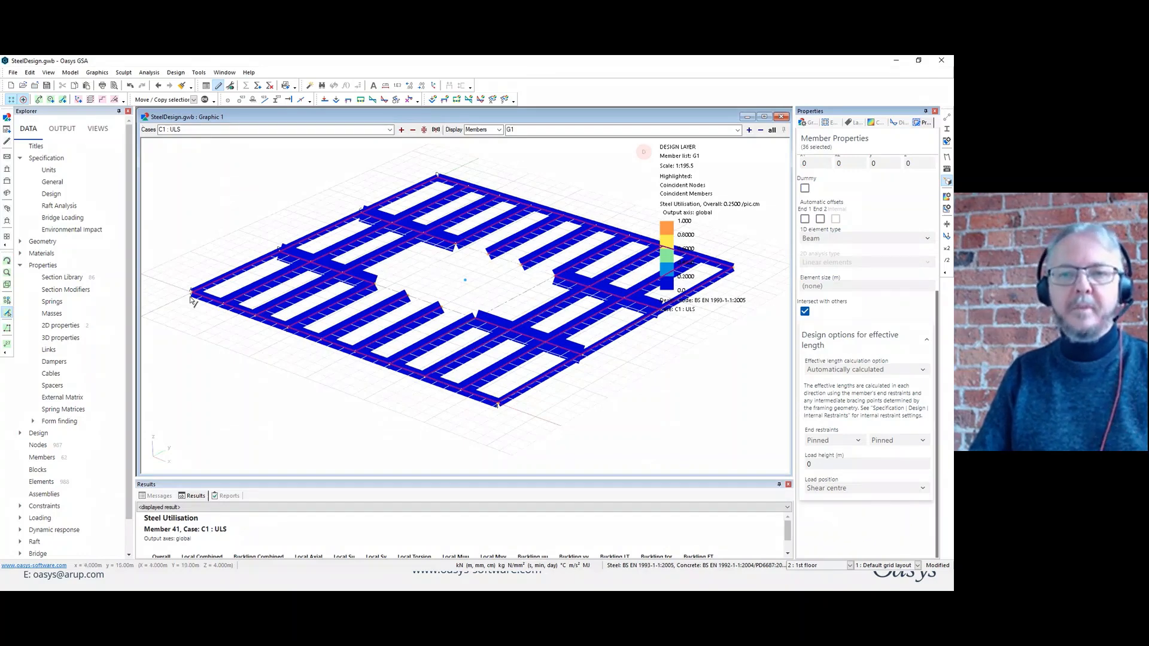
Reselect all G1 beams and set their effective length calculation option to User-specified internal restraints.
left_click(7, 343)
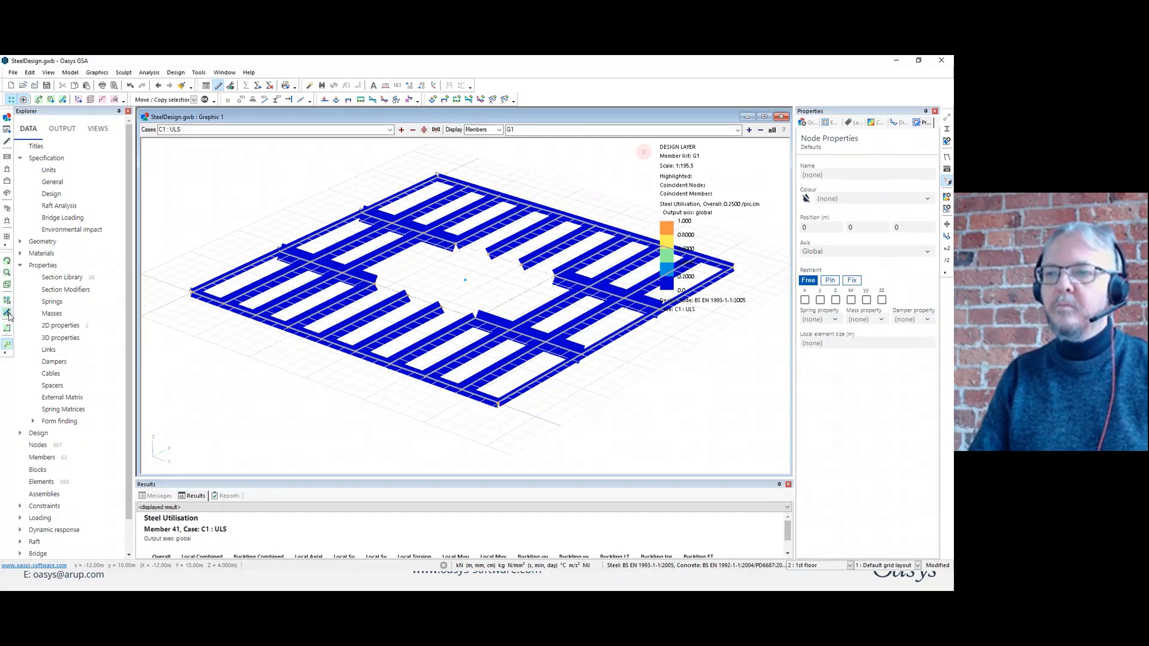
left_click(8, 313)
left_click_drag(172, 160, 305, 262)
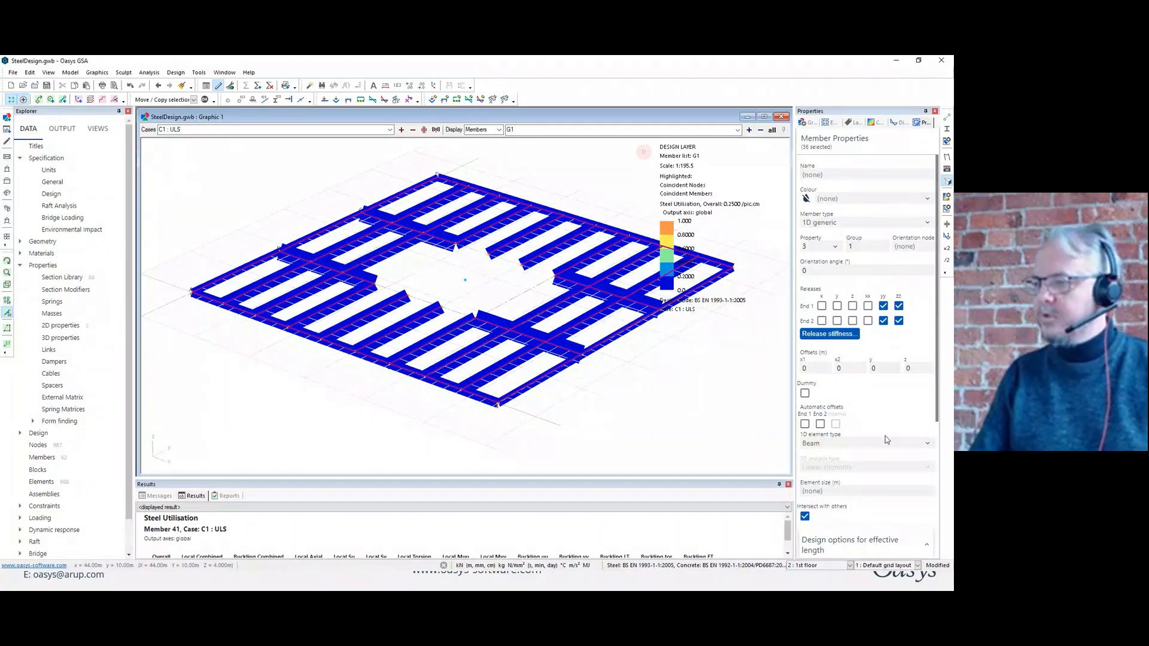
scroll(895, 416, "down", 3)
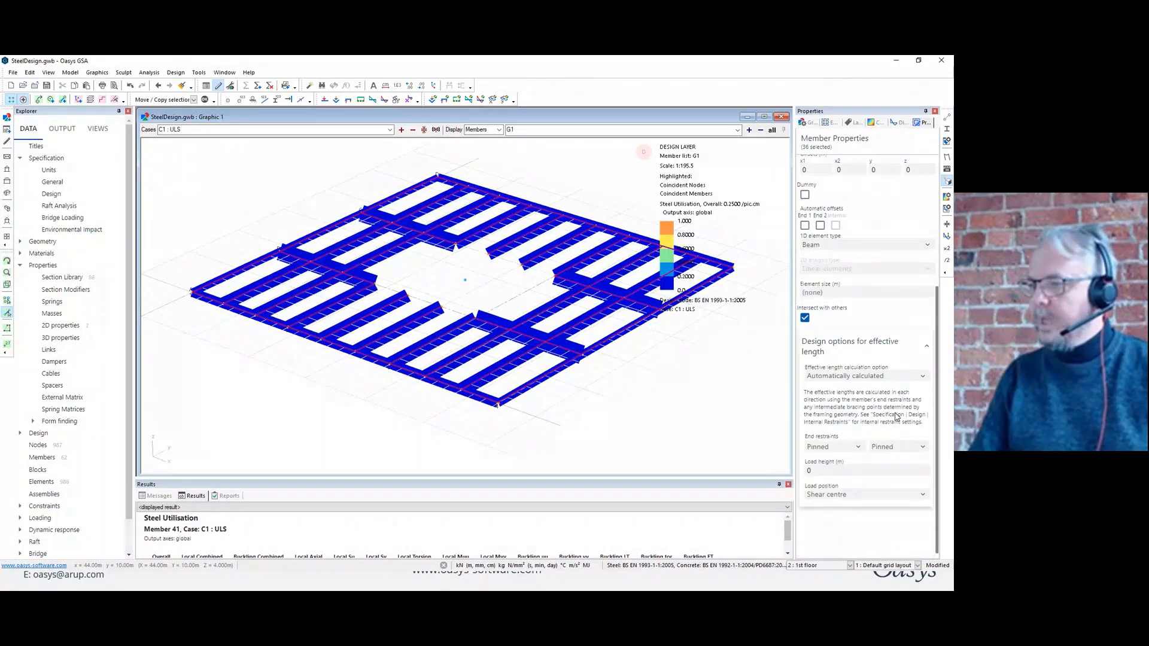
left_click(923, 371)
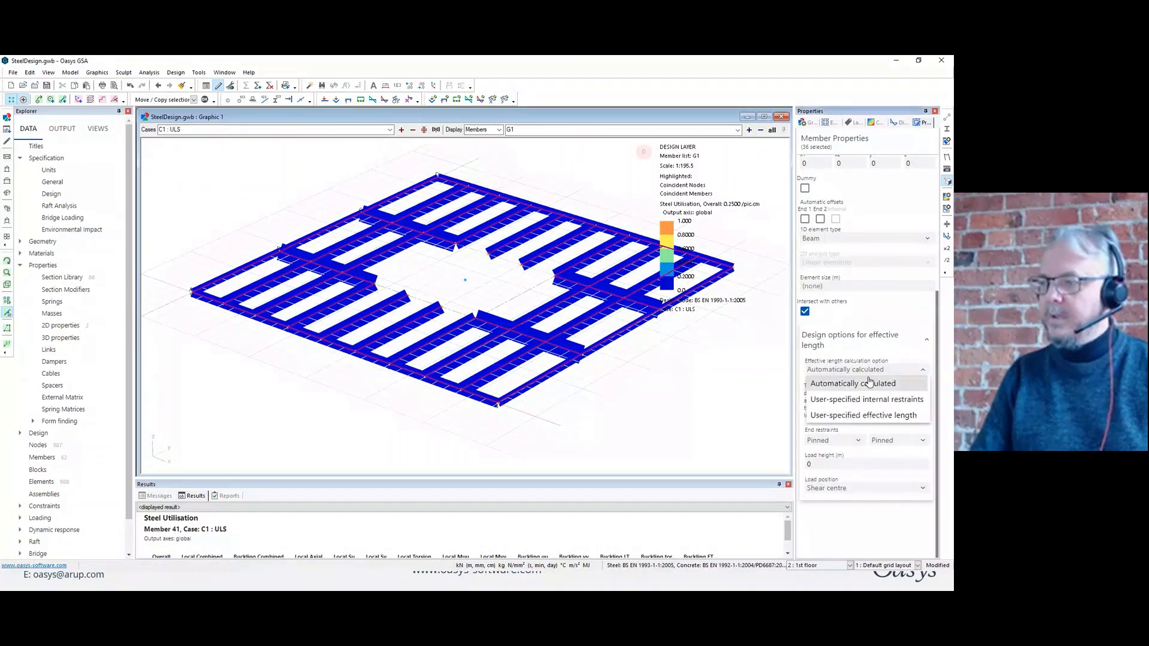
left_click(880, 400)
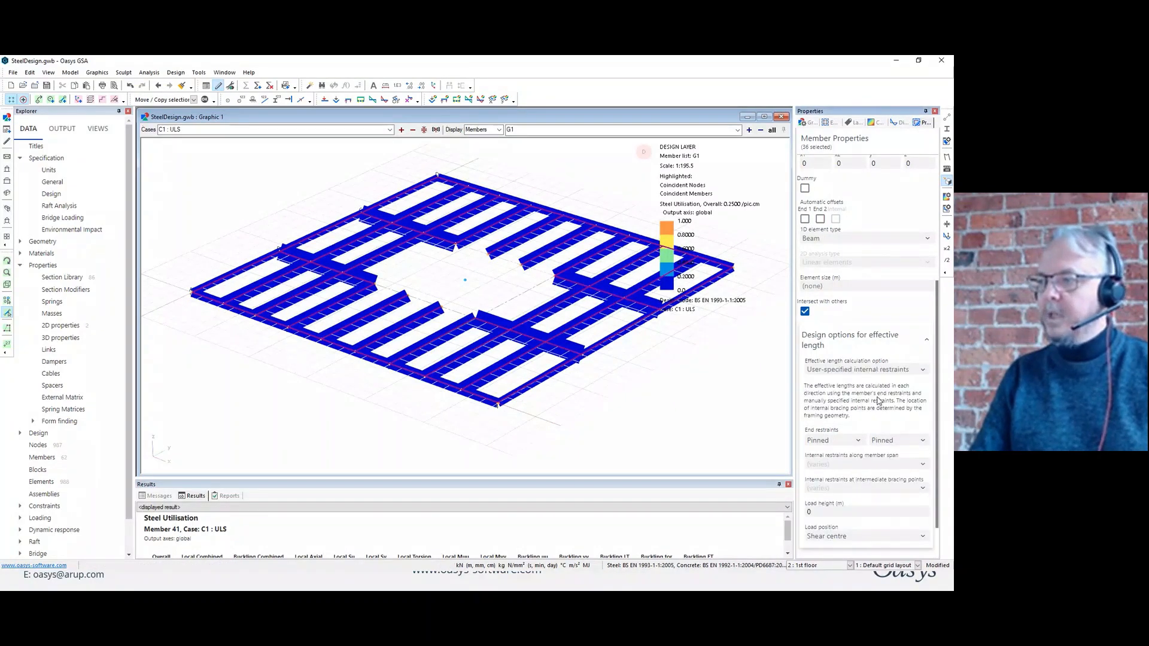
Try the User-specified effective length option on the selected beams, and restore User-specified internal restraints.
left_click(922, 370)
left_click(867, 413)
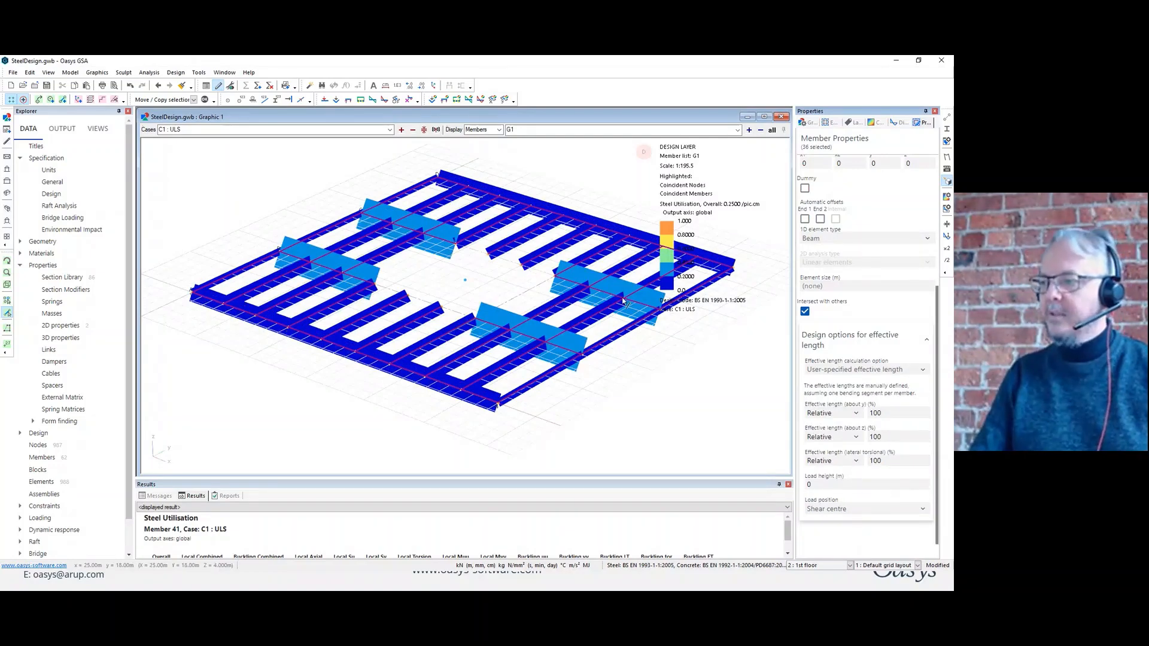
scroll(874, 391, "down", 1)
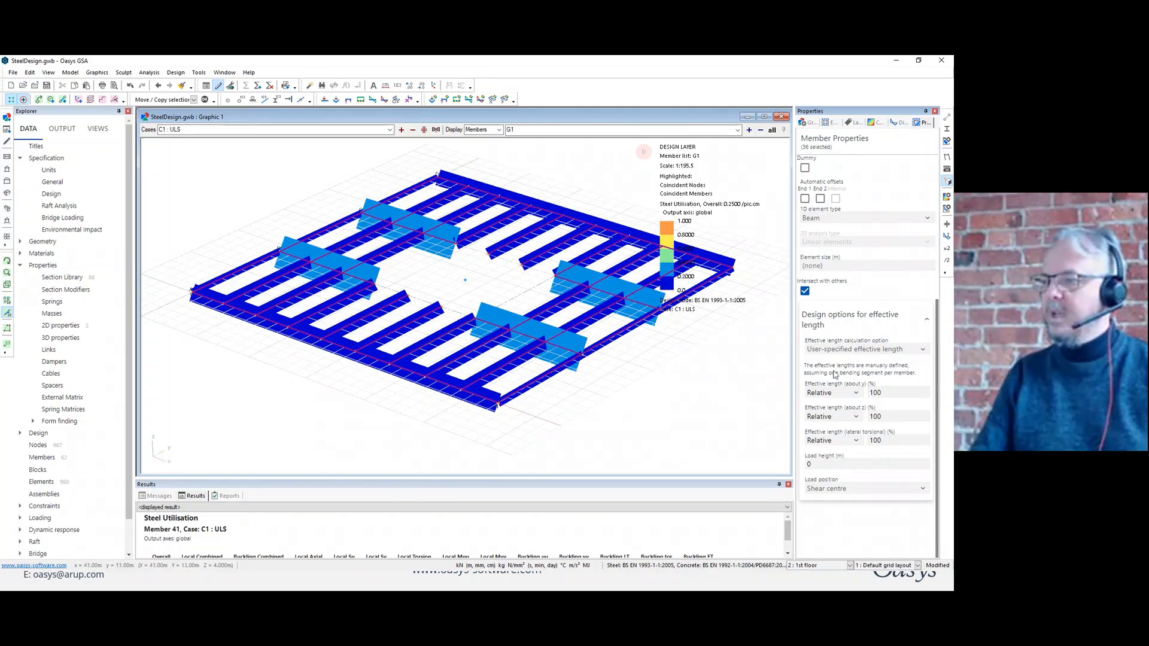
left_click(892, 349)
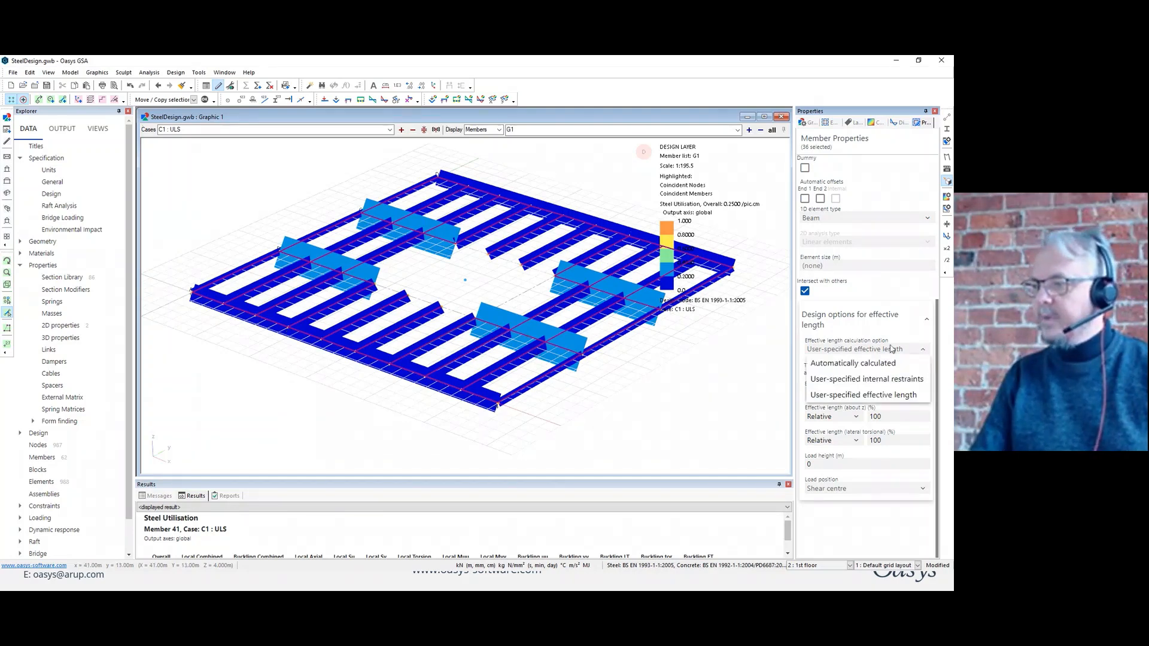
left_click(837, 378)
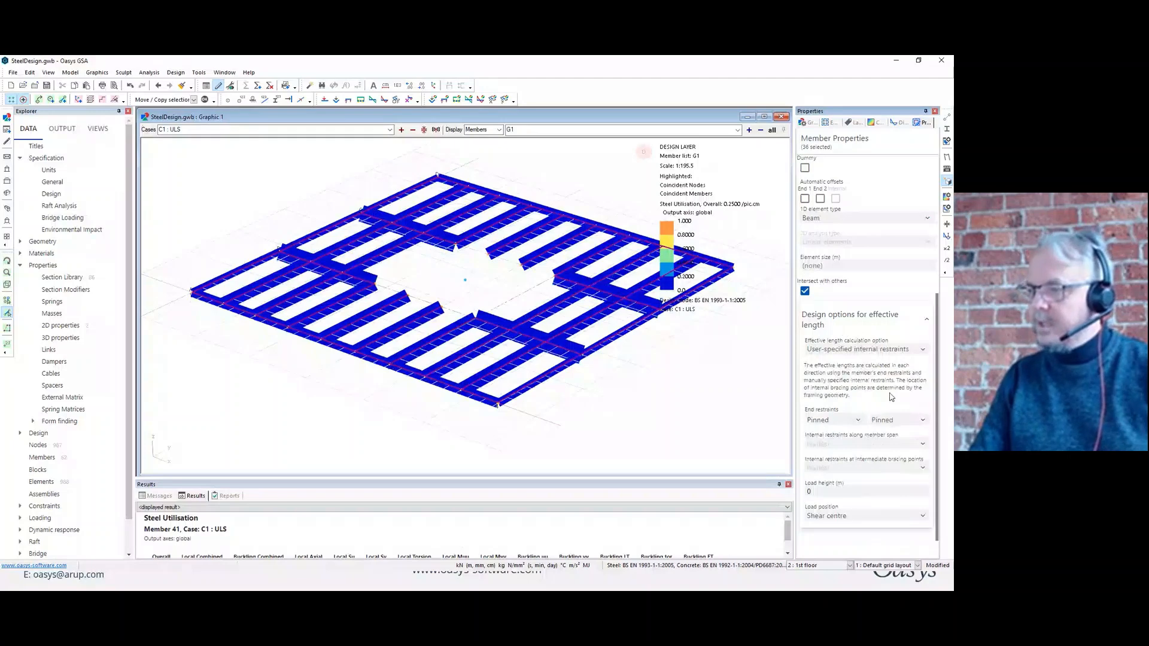
Set the beams' internal restraints to Top flange lateral along the span and Top and Bottom flange lateral at intermediate bracing points, and deselect them.
left_click(924, 446)
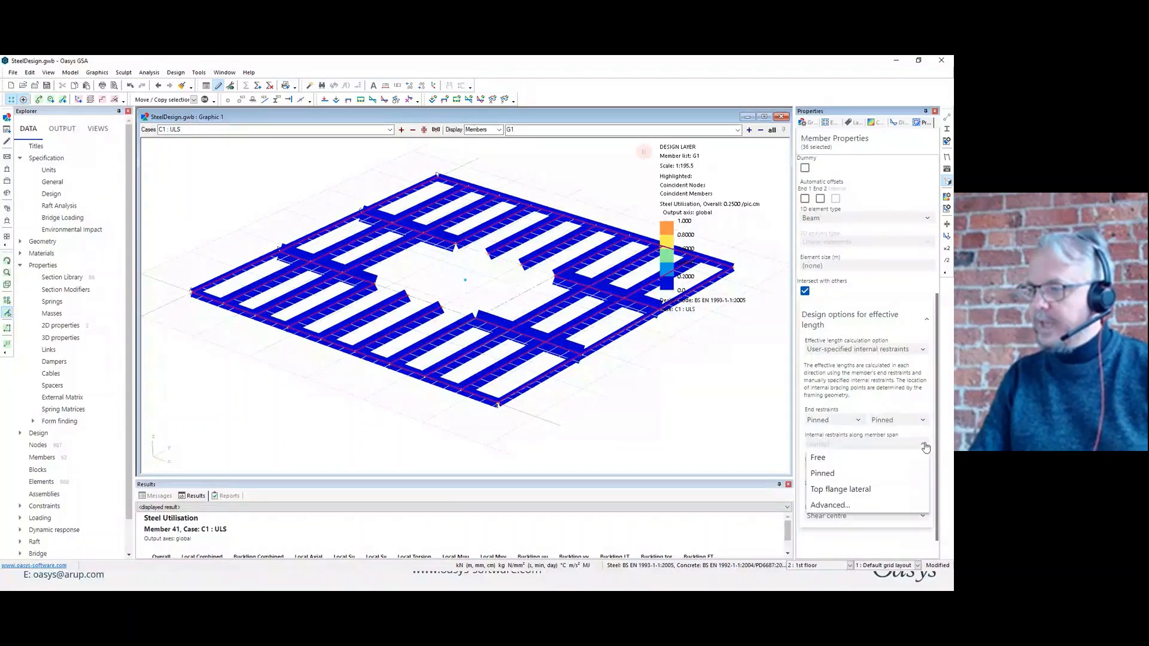
left_click(840, 489)
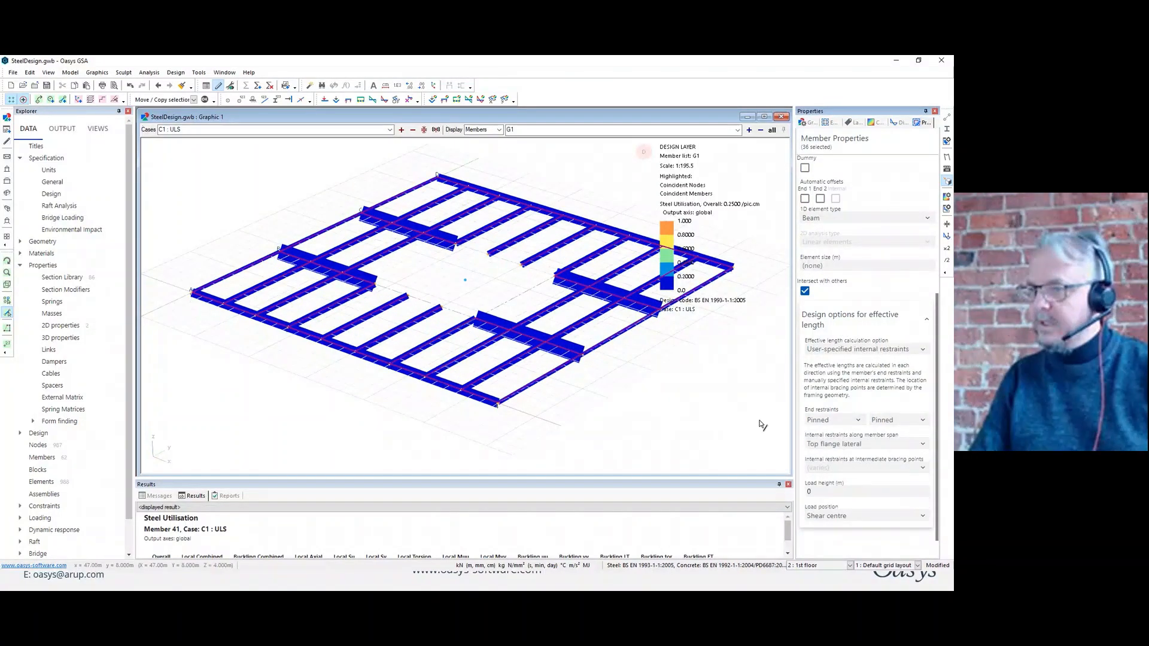
left_click(922, 467)
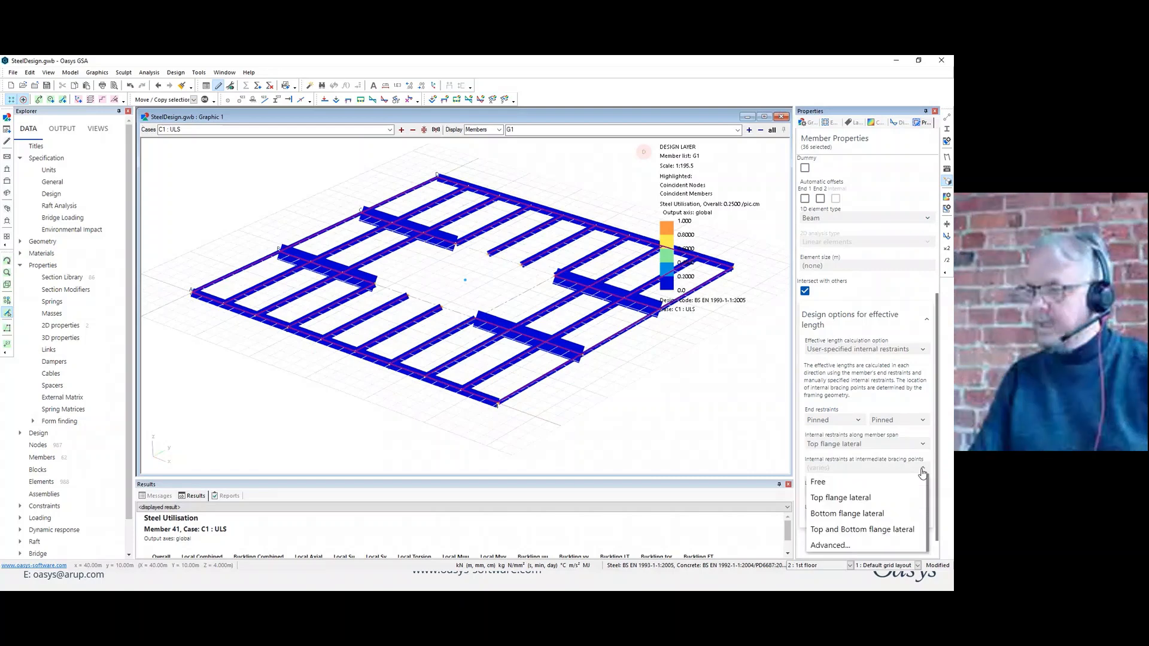
left_click(865, 530)
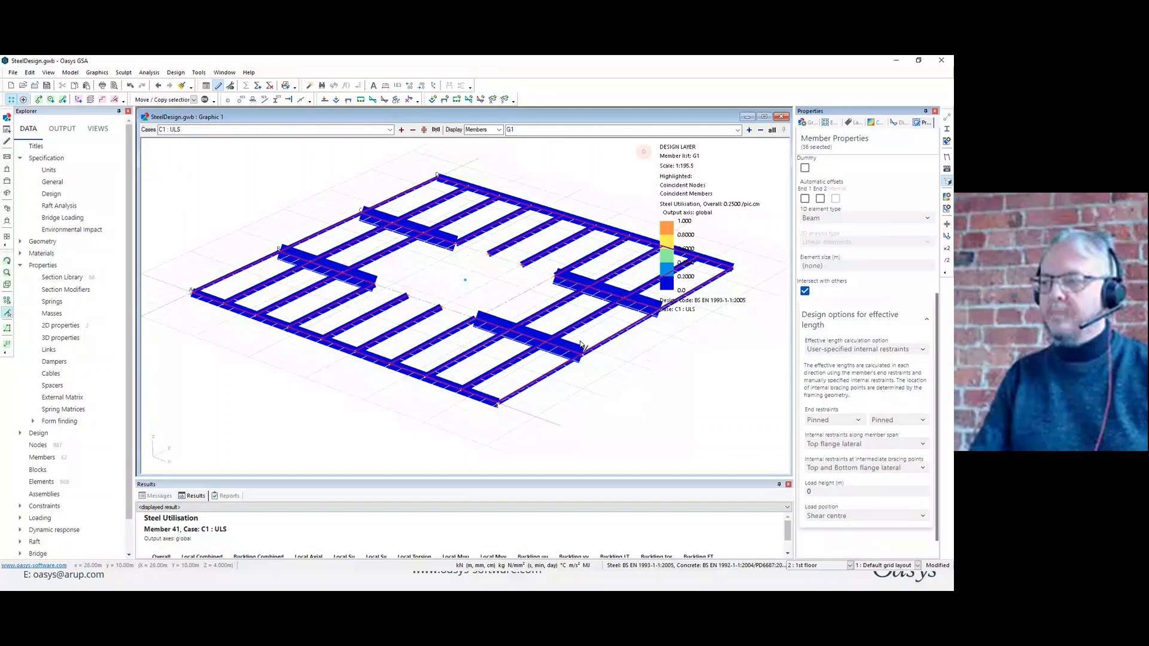
left_click(646, 367)
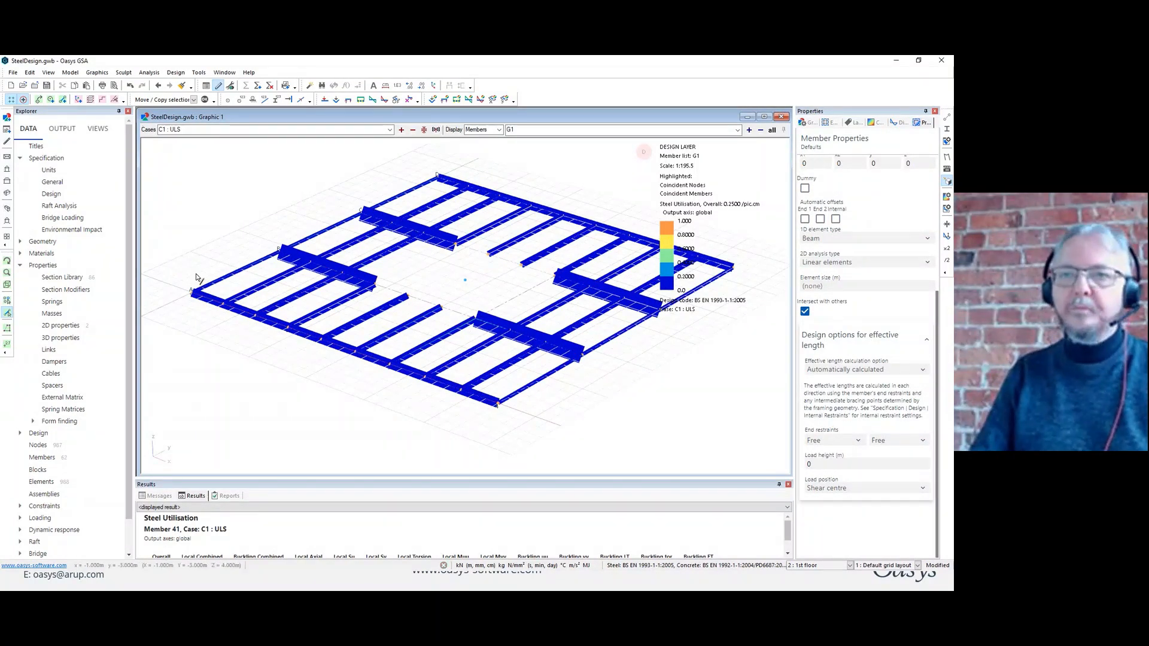
left_click(21, 265)
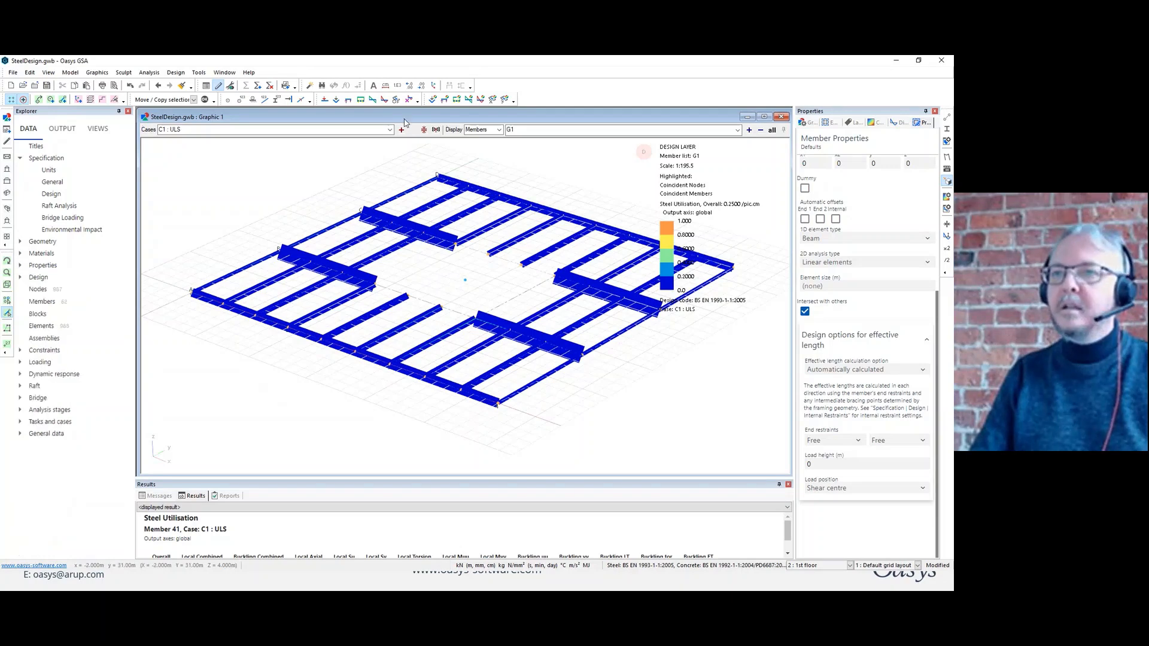
Start a new design task for steel 1D members and set its member list to G1.
left_click(286, 86)
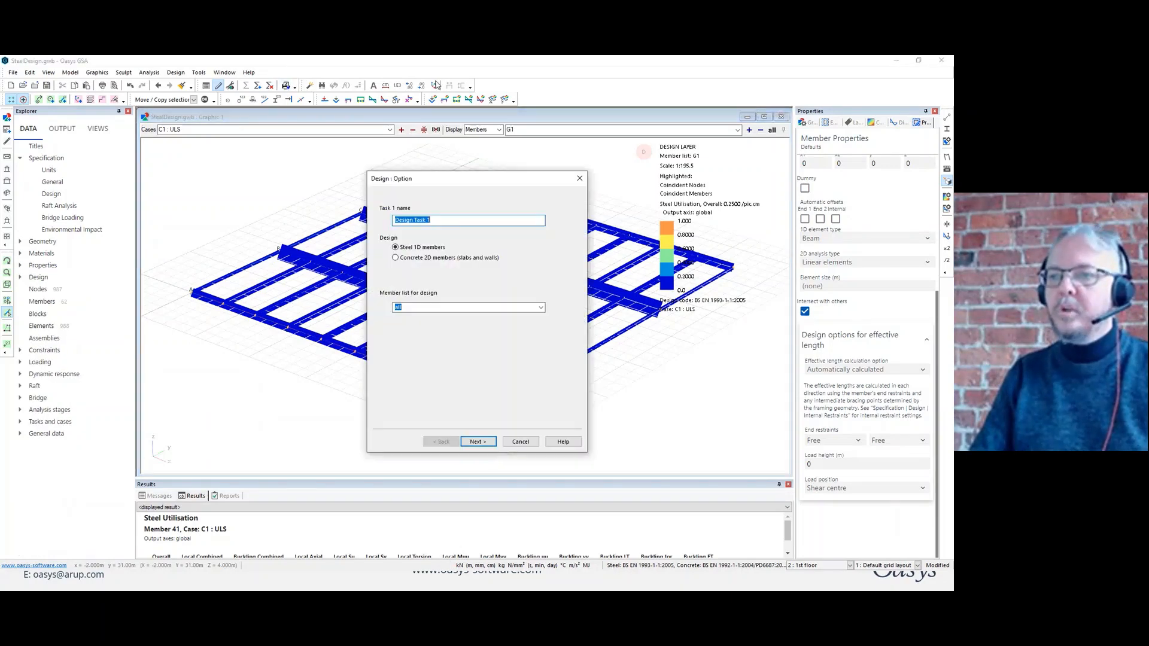
left_click(409, 310)
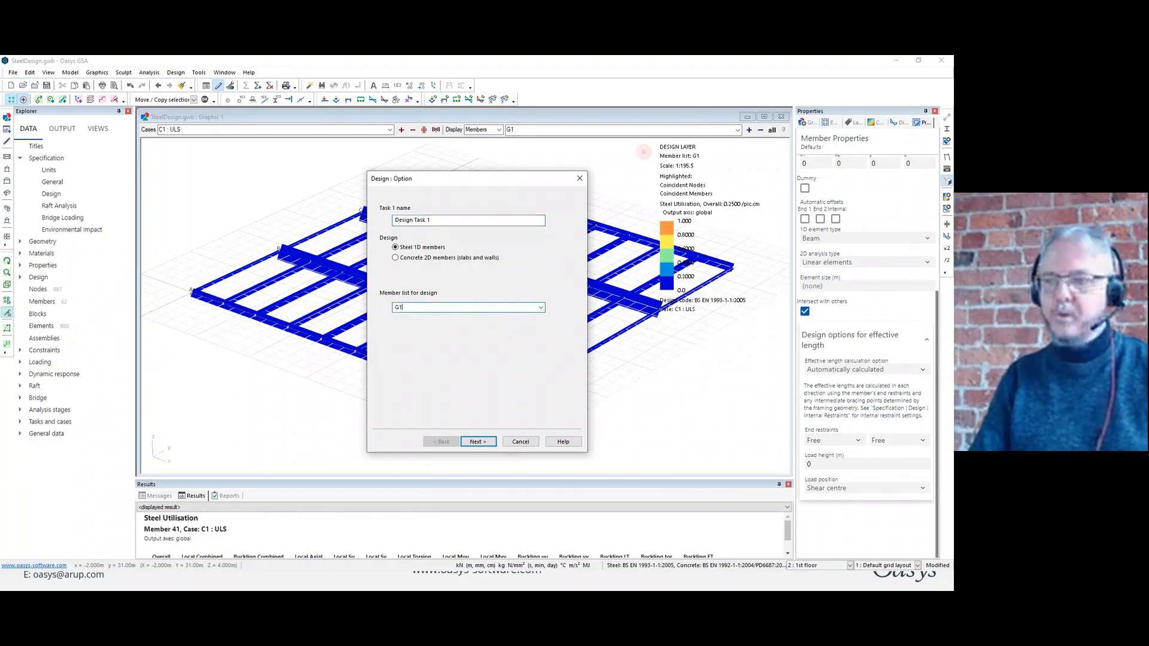
type("G1")
left_click(478, 441)
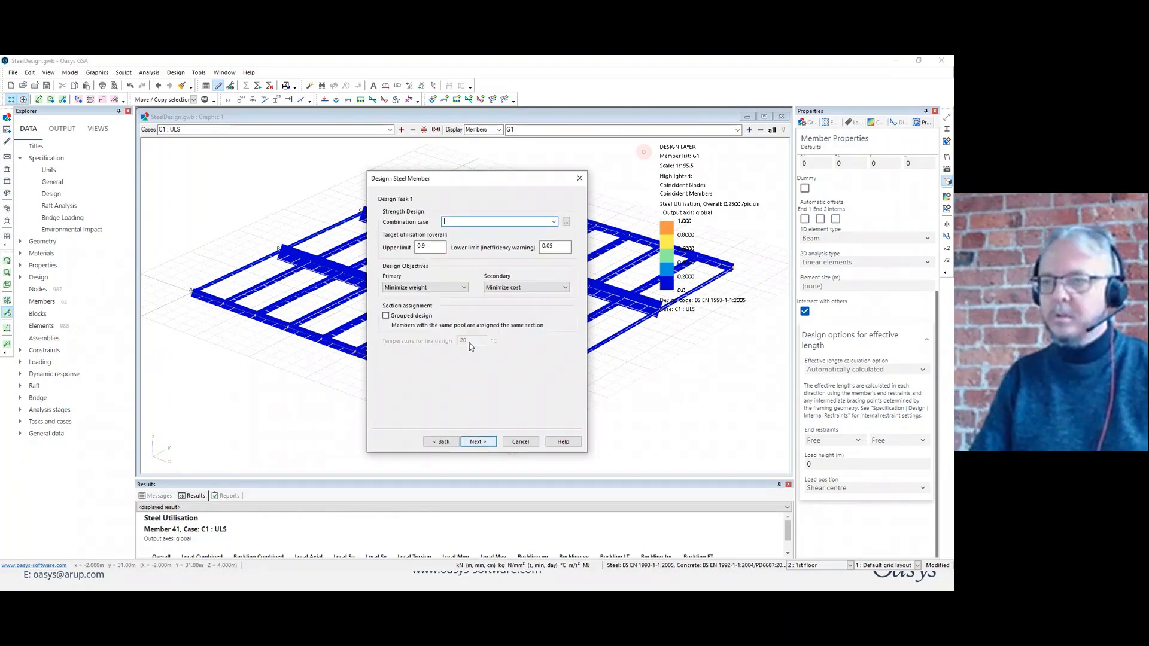
Assign combination case C1 : ULS to the strength design and set the upper target utilisation limit to 1.
left_click(467, 221)
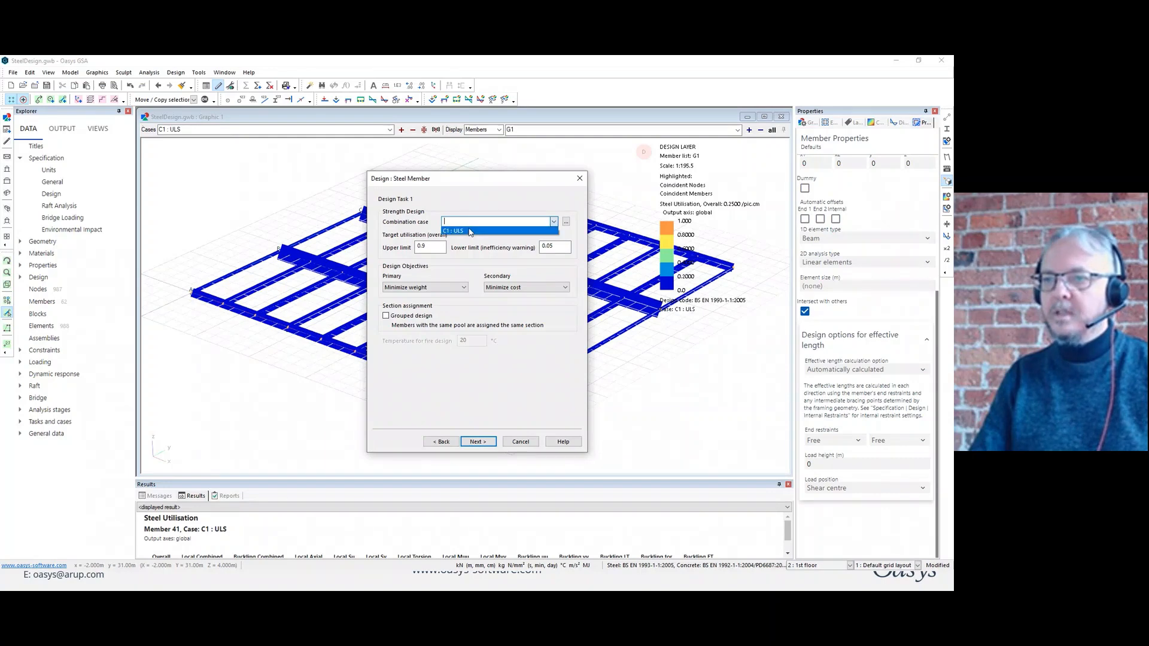
left_click(471, 231)
left_click_drag(430, 246, 391, 264)
type("1")
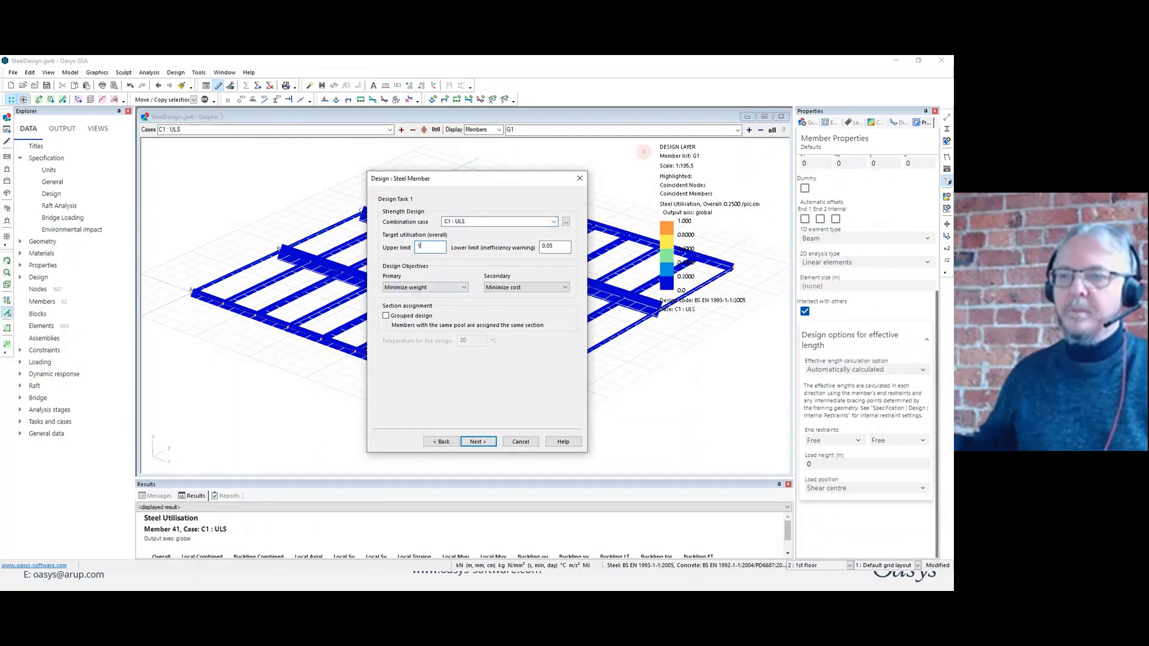
Set the primary design objective to Minimize weight and the secondary to Minimize depth, and finish creating the task.
left_click(460, 286)
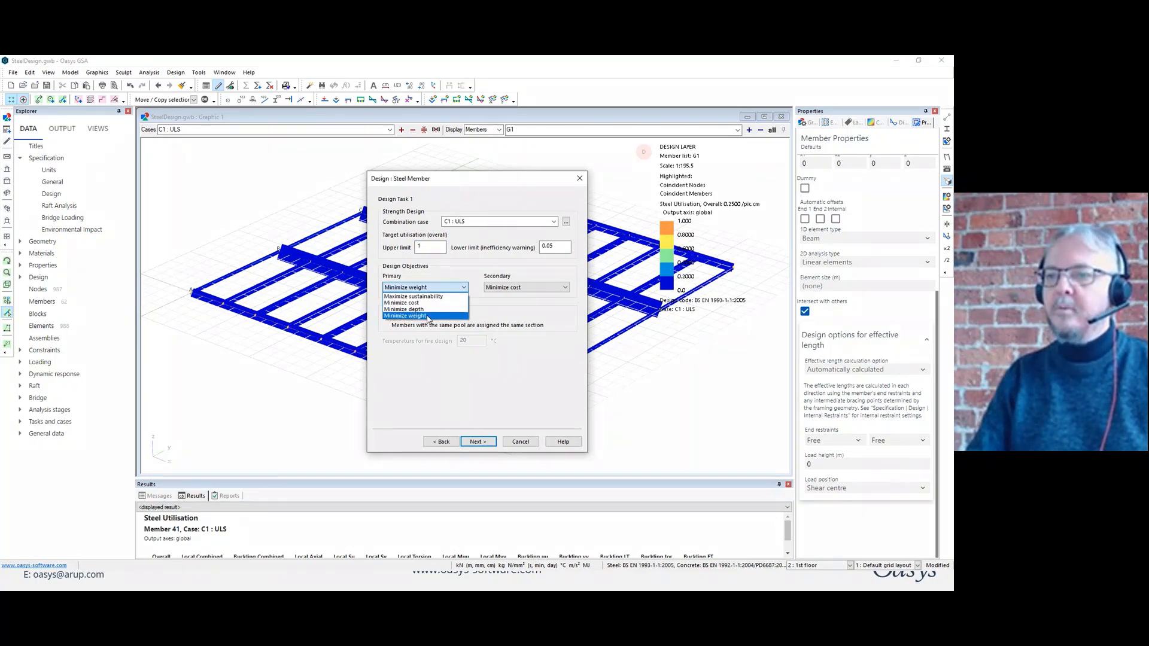
left_click(428, 316)
left_click(526, 287)
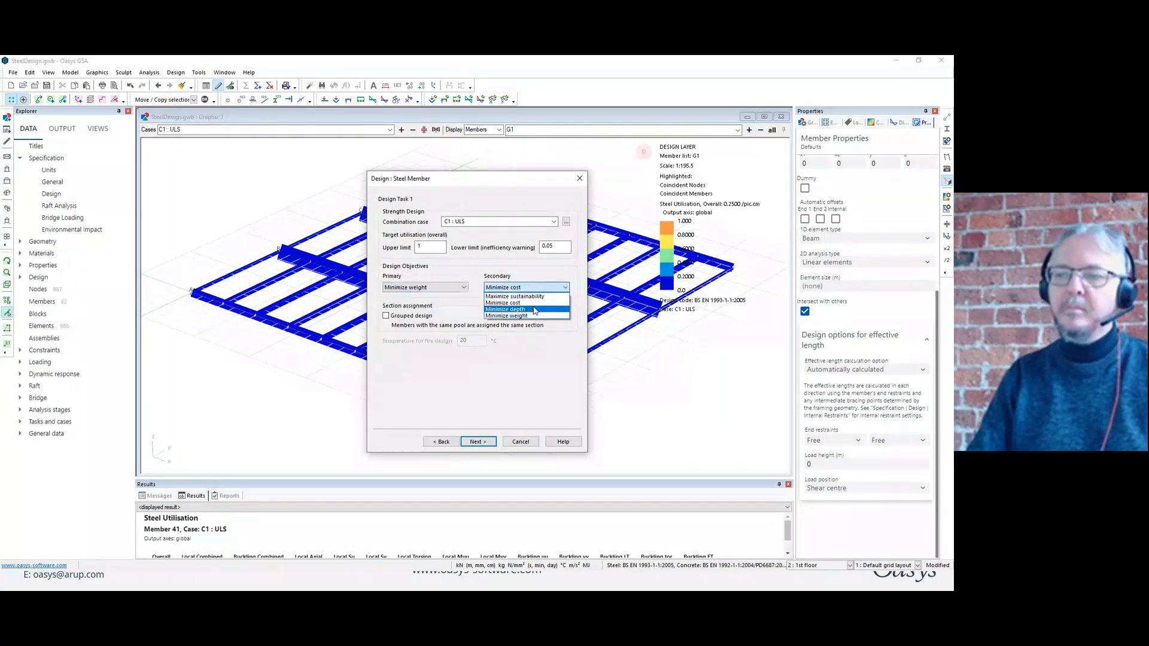
left_click(534, 309)
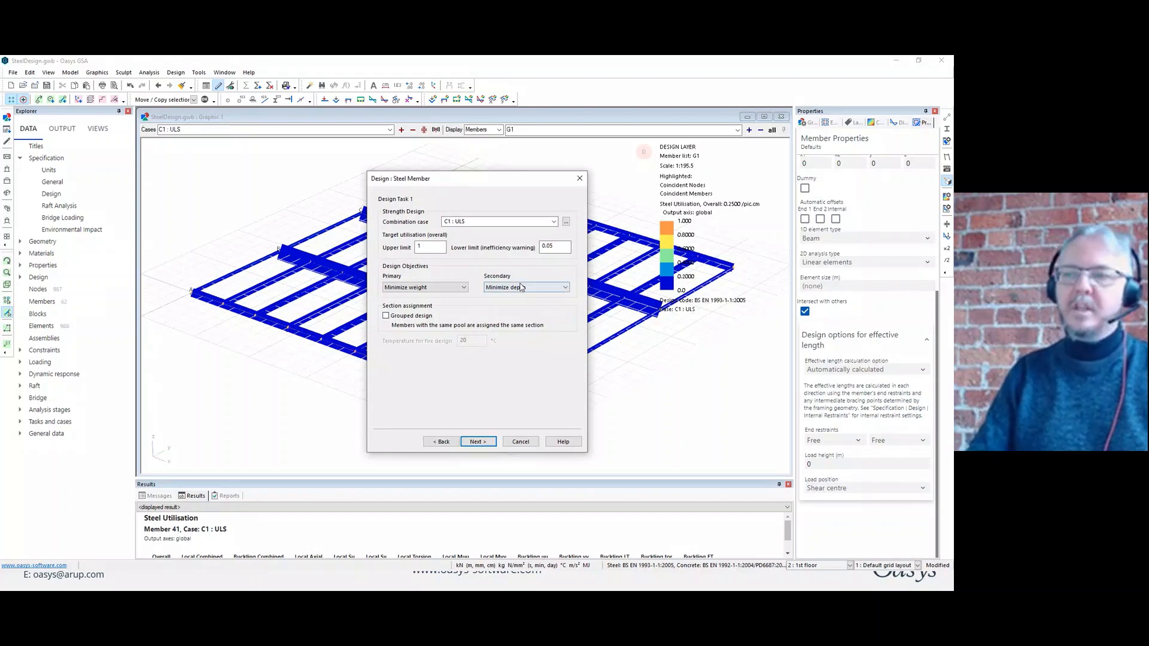
left_click(479, 441)
left_click(477, 441)
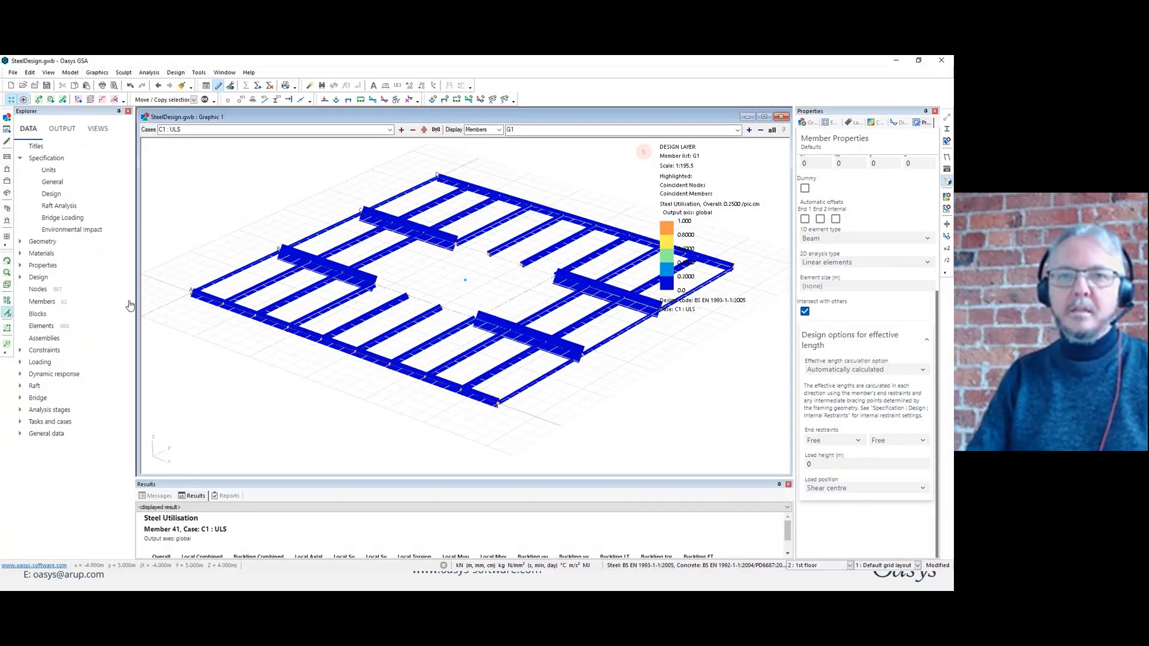
Open the list of design tasks and run Design Task 1.
left_click(21, 158)
left_click(21, 350)
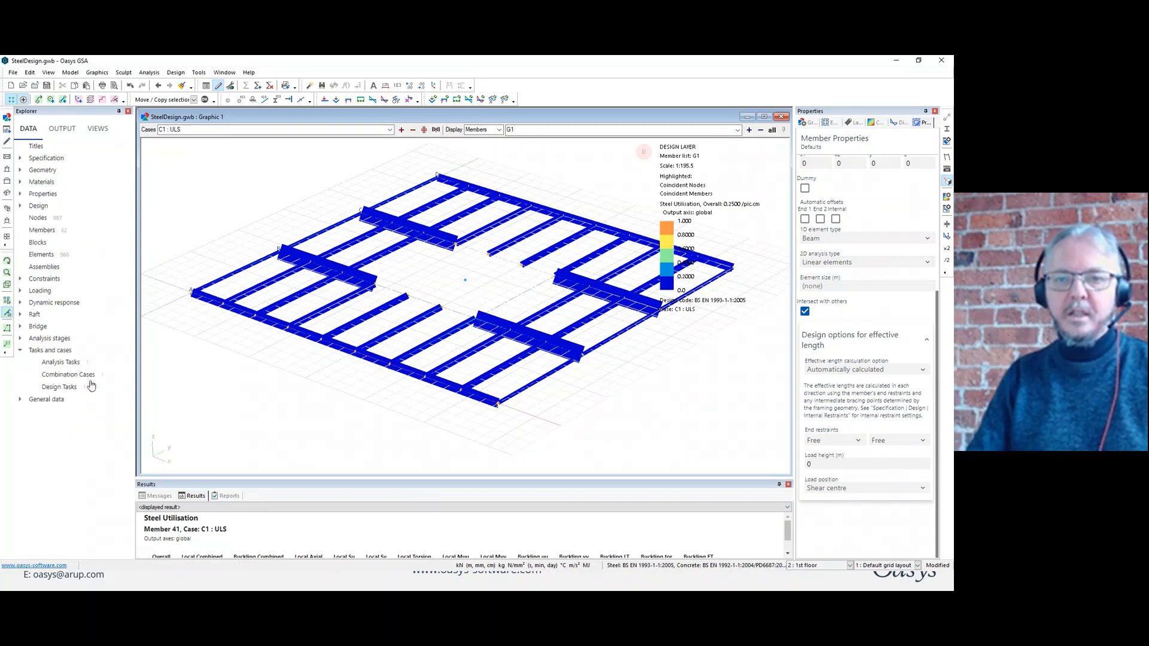
double_click(60, 387)
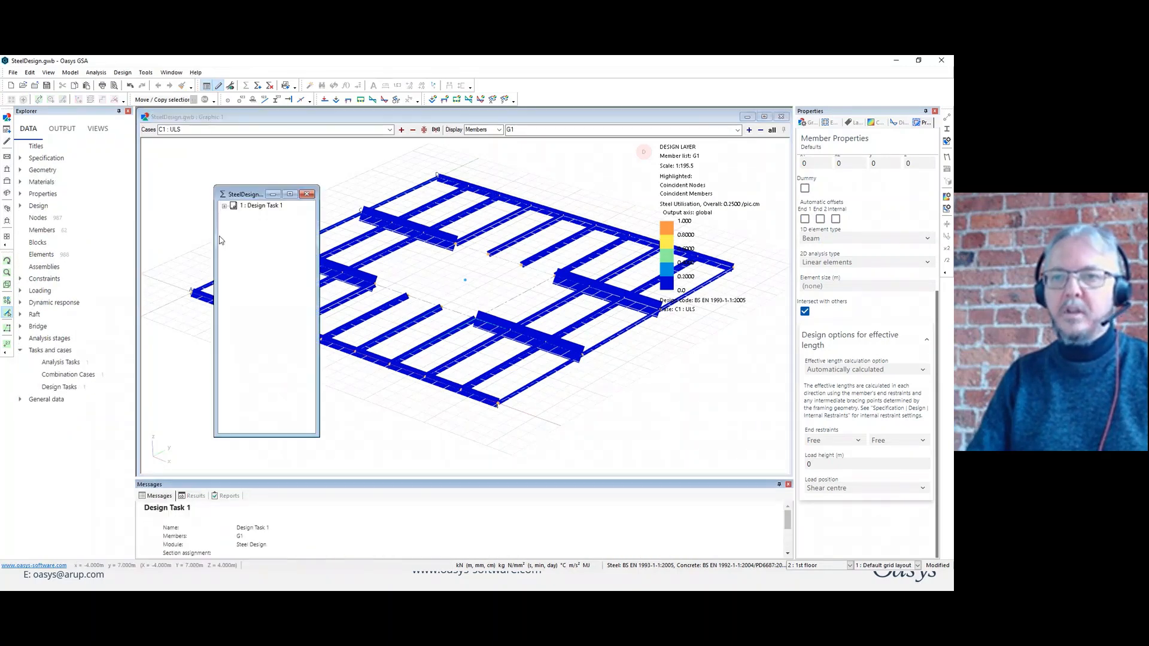
right_click(258, 207)
left_click(272, 246)
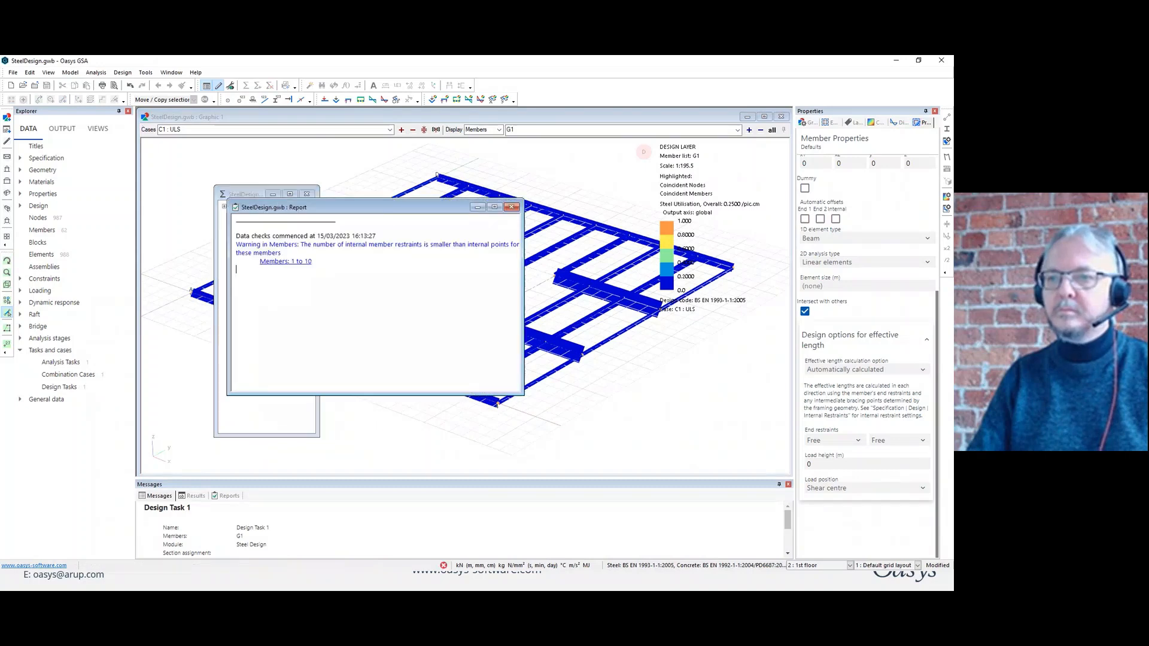
Replace the overall utilisation contour with shaded member sections and colour the elements by property.
left_click(400, 154)
left_click(872, 123)
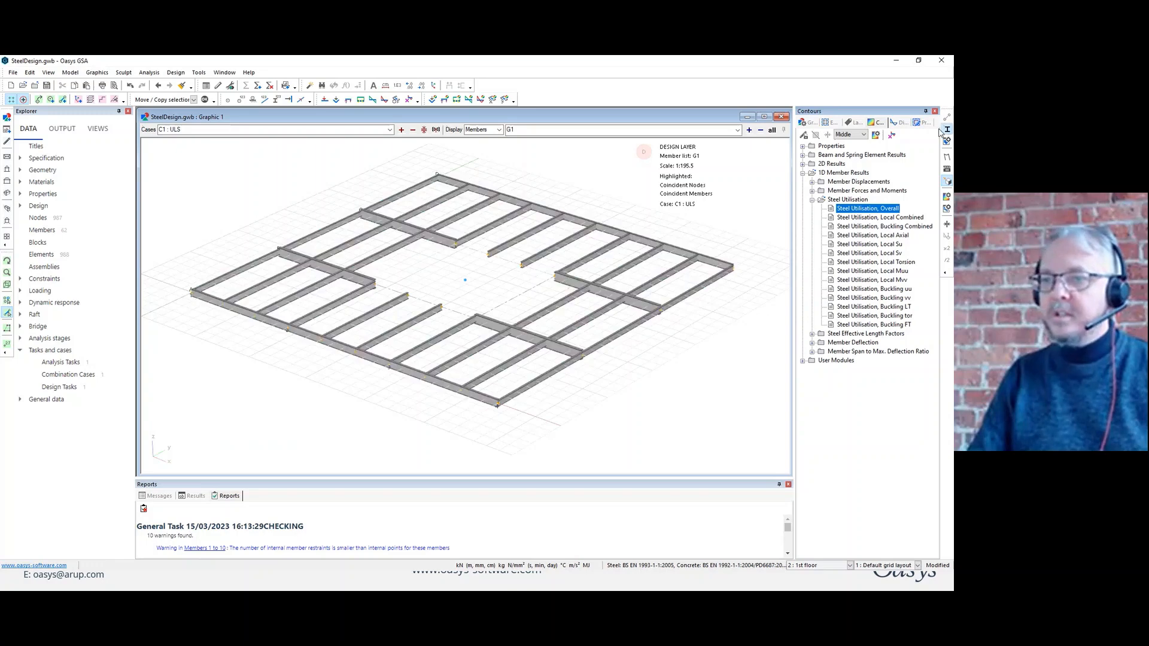
middle_click_drag(465, 246, 528, 226)
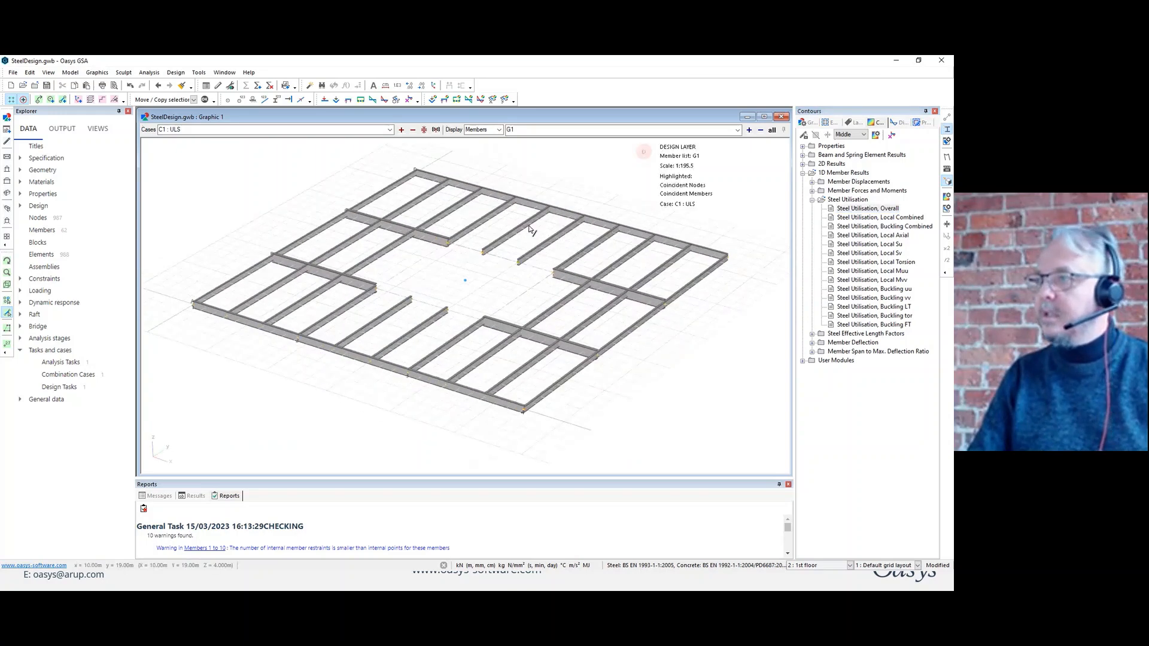
left_click(814, 123)
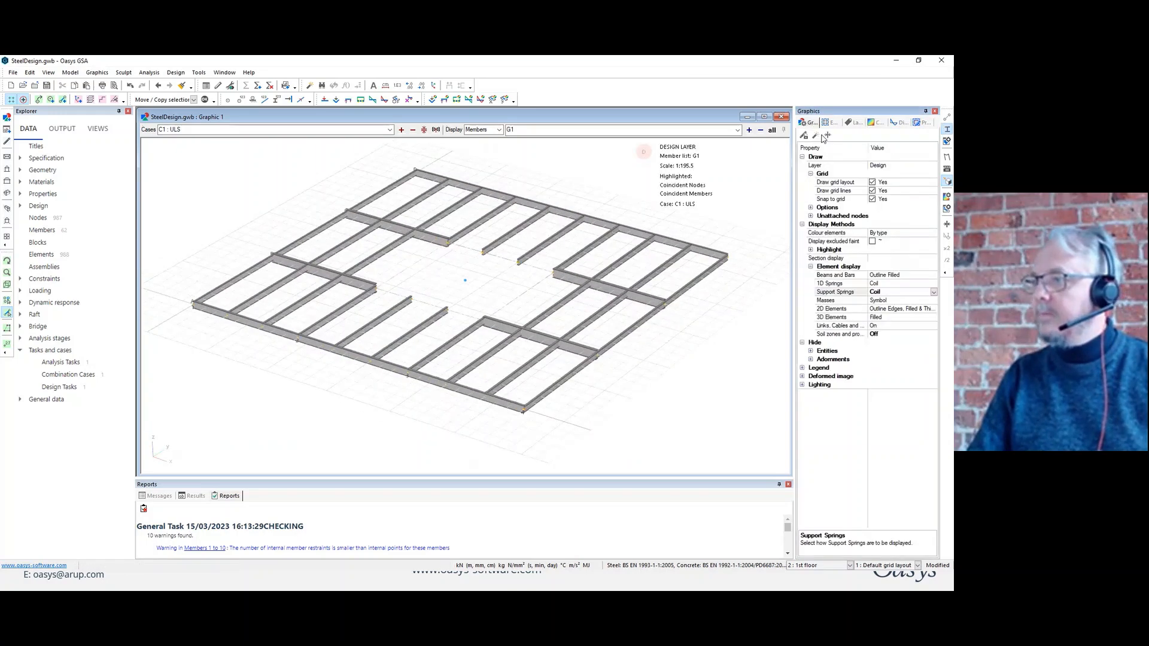
left_click(933, 233)
left_click(909, 250)
middle_click_drag(585, 323, 551, 315)
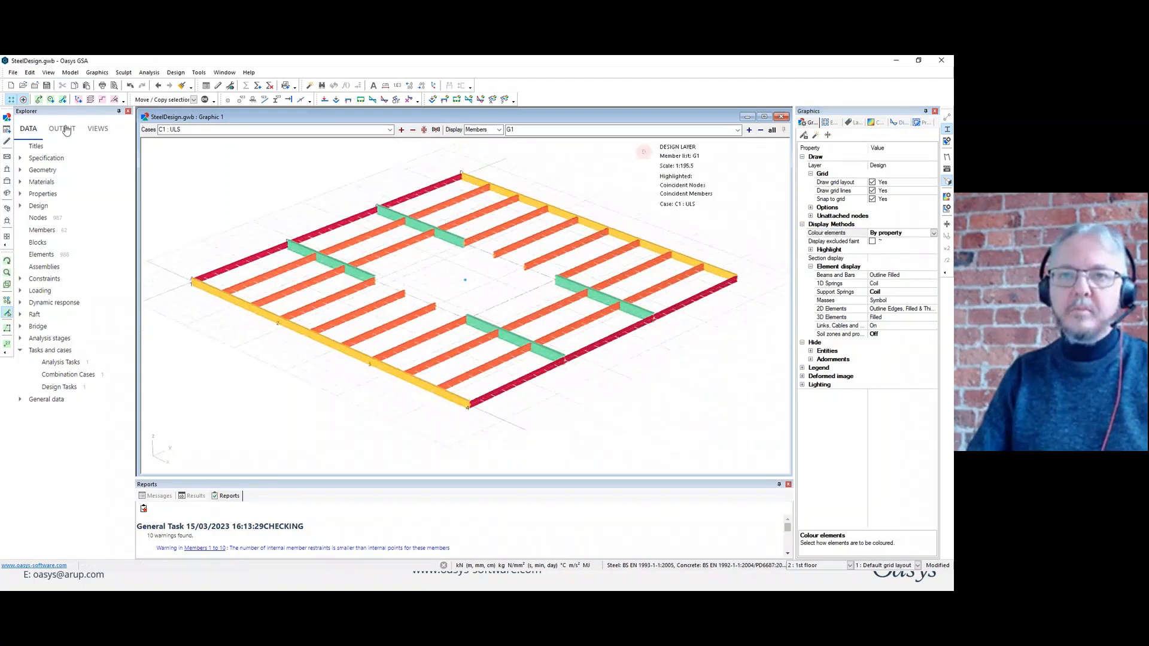
Open the Steel Utilisation output table, limit it to case C1 : ULS, and enlarge its window.
left_click(62, 129)
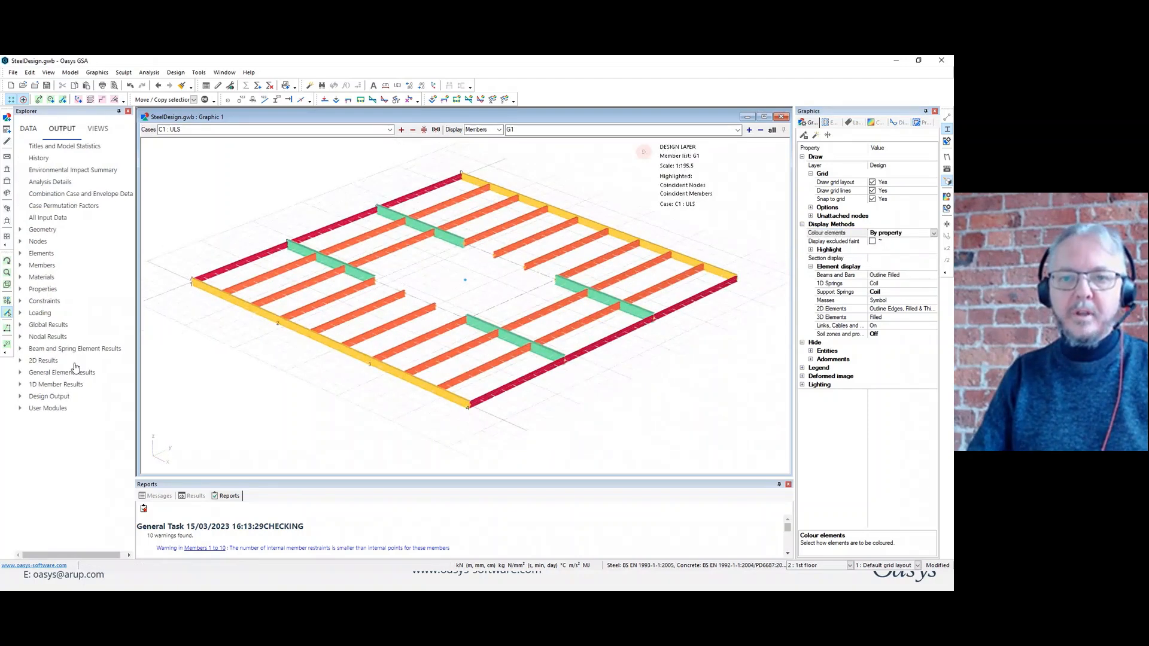
left_click(19, 396)
double_click(51, 384)
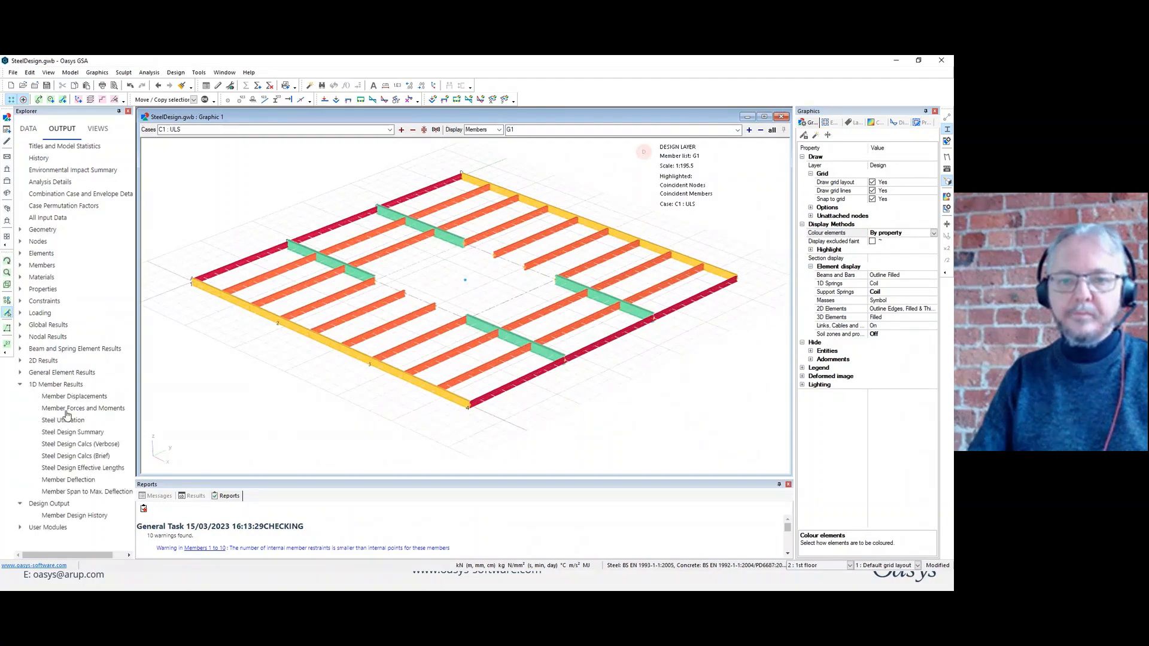
double_click(62, 420)
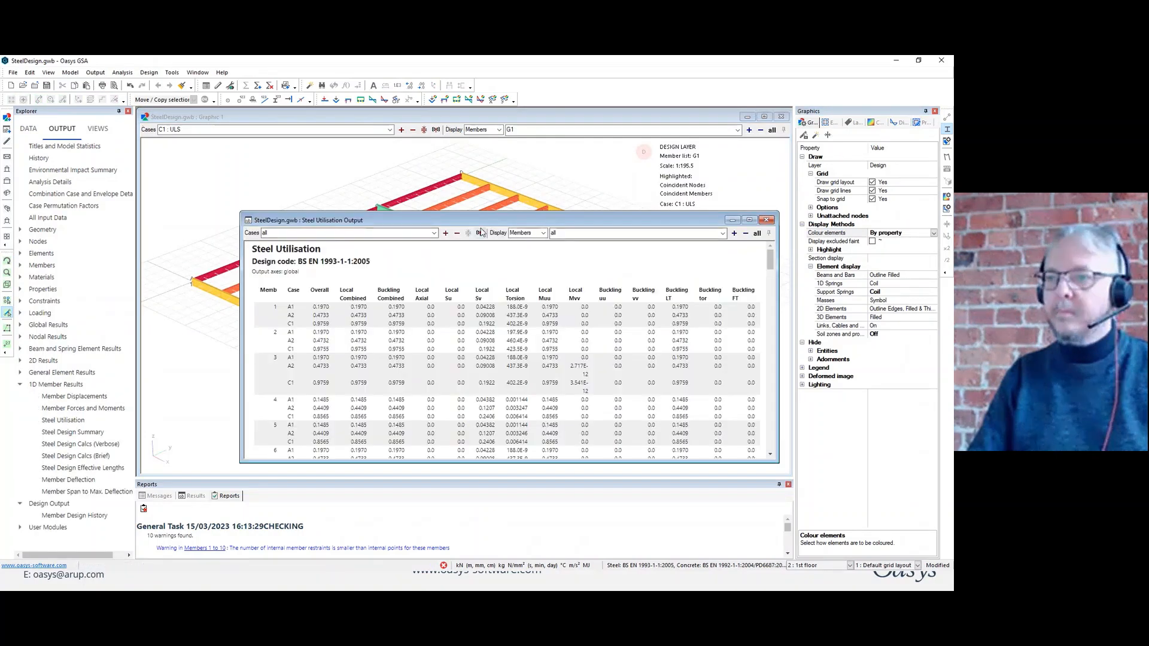
left_click(359, 233)
left_click(351, 256)
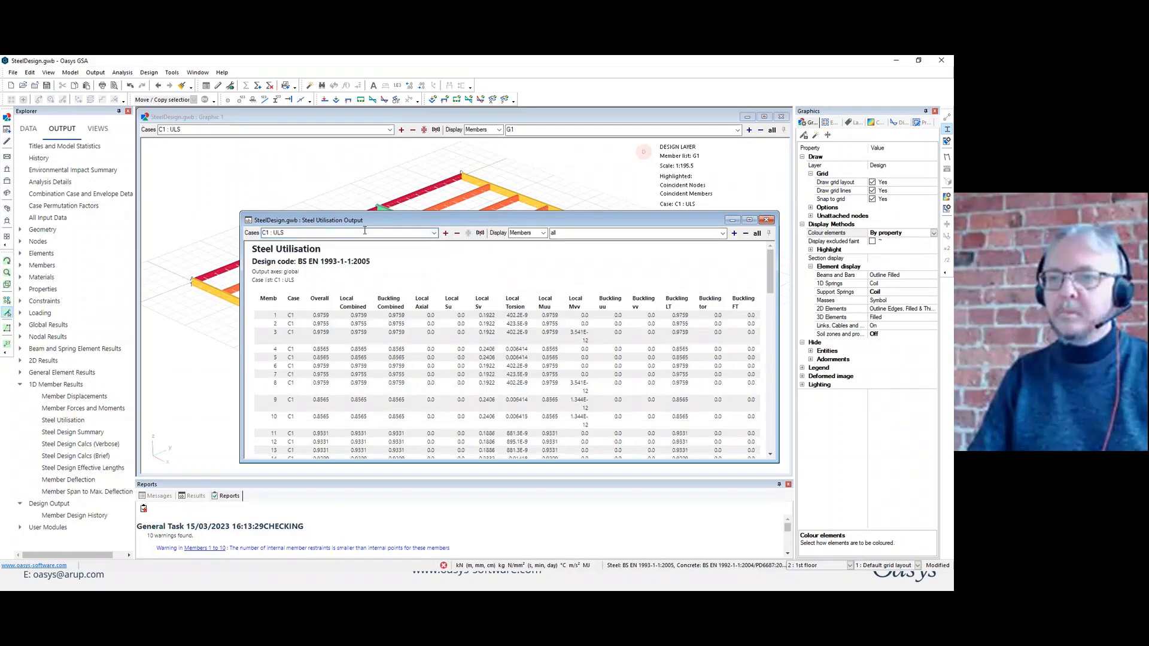
left_click_drag(376, 212, 377, 109)
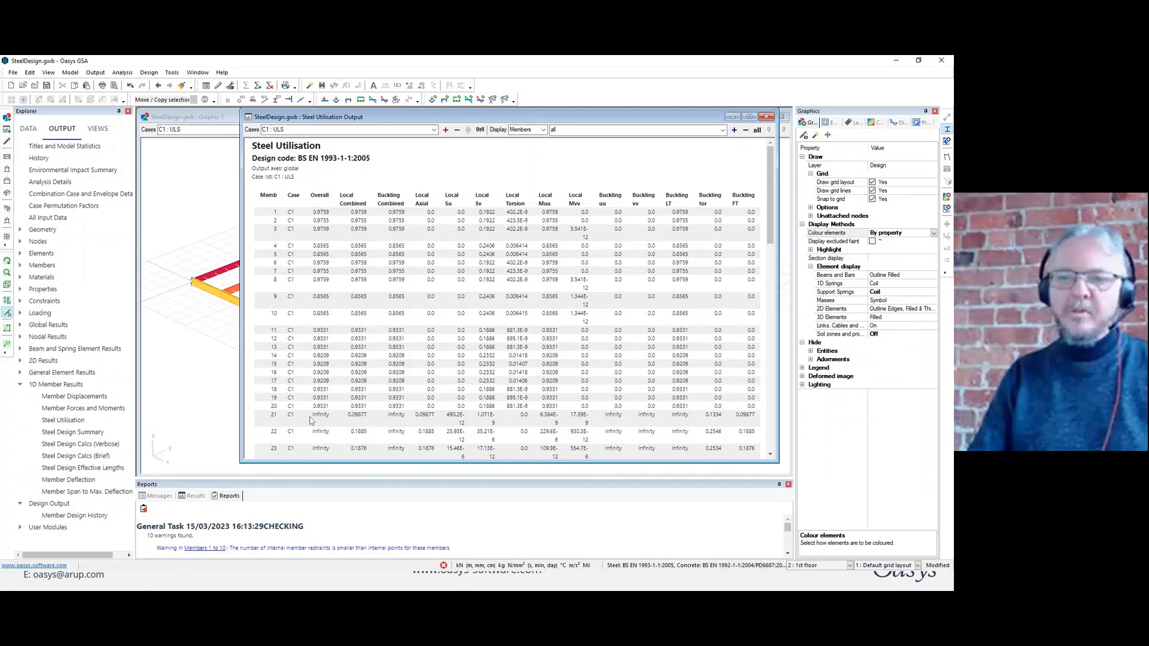
Restrict the Steel Utilisation table to member list G1 and examine the member utilisations and maxima.
left_click(568, 128)
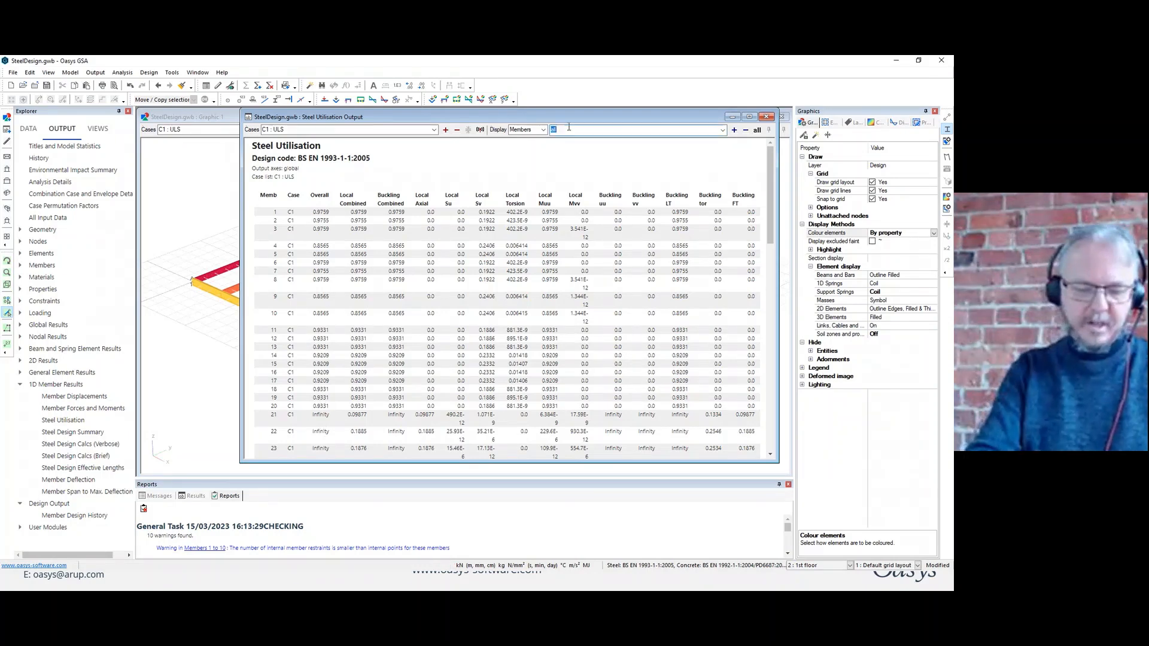
type("G1")
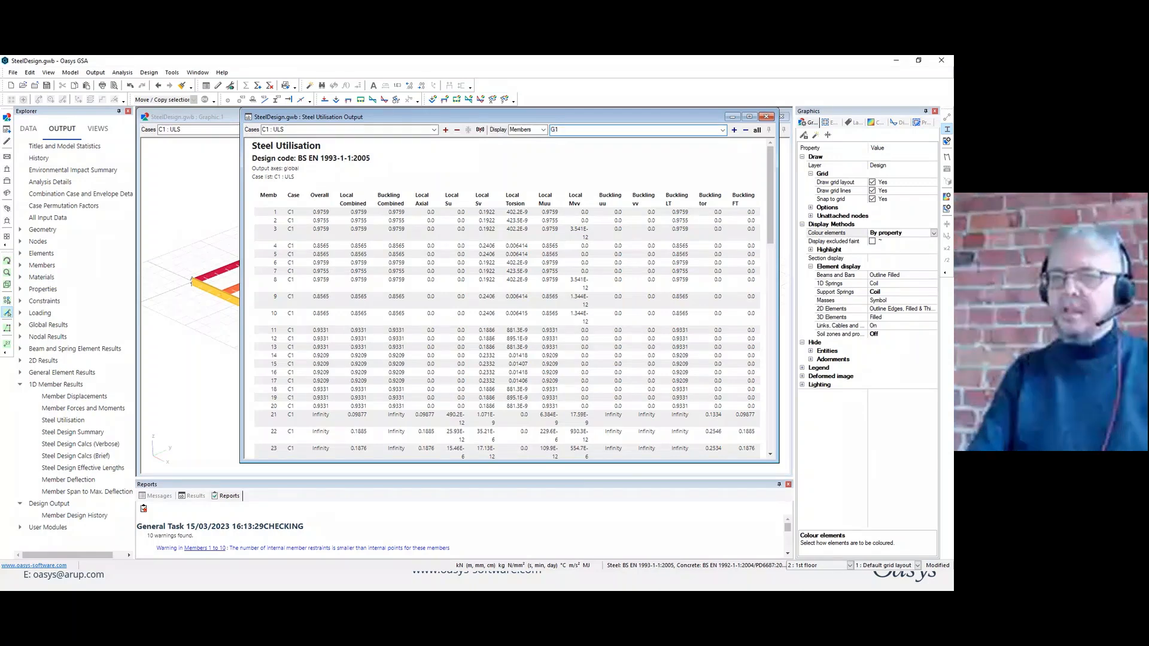
key("Return")
scroll(399, 287, "down", 2)
scroll(359, 279, "down", 2)
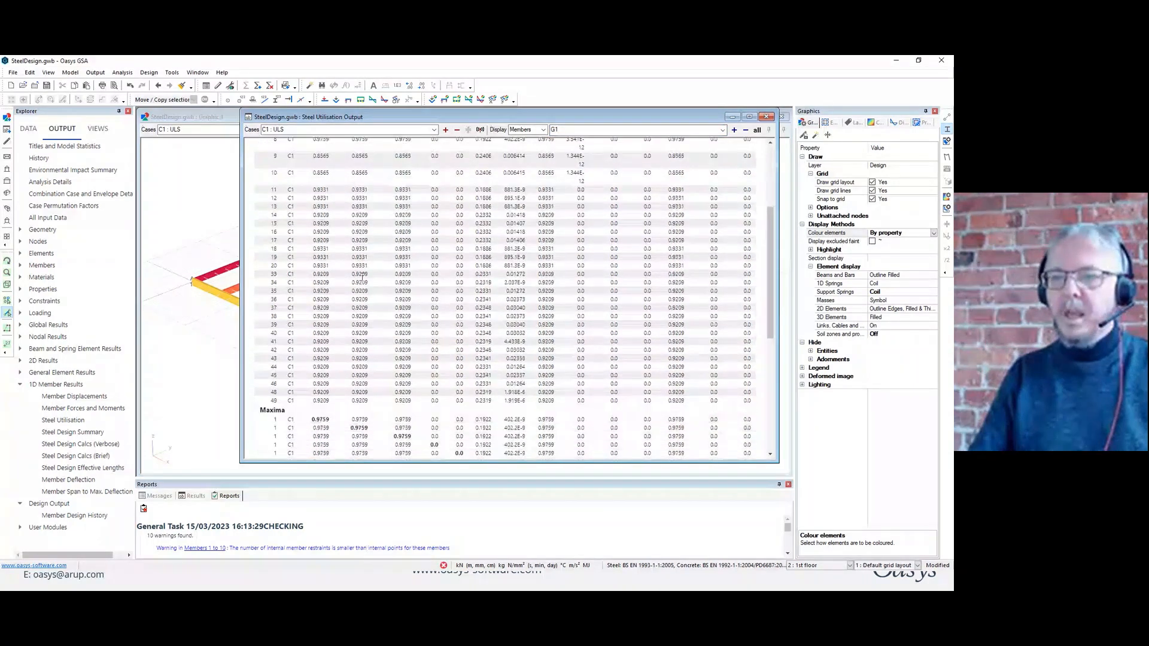
scroll(359, 278, "up", 1)
scroll(323, 311, "down", 4)
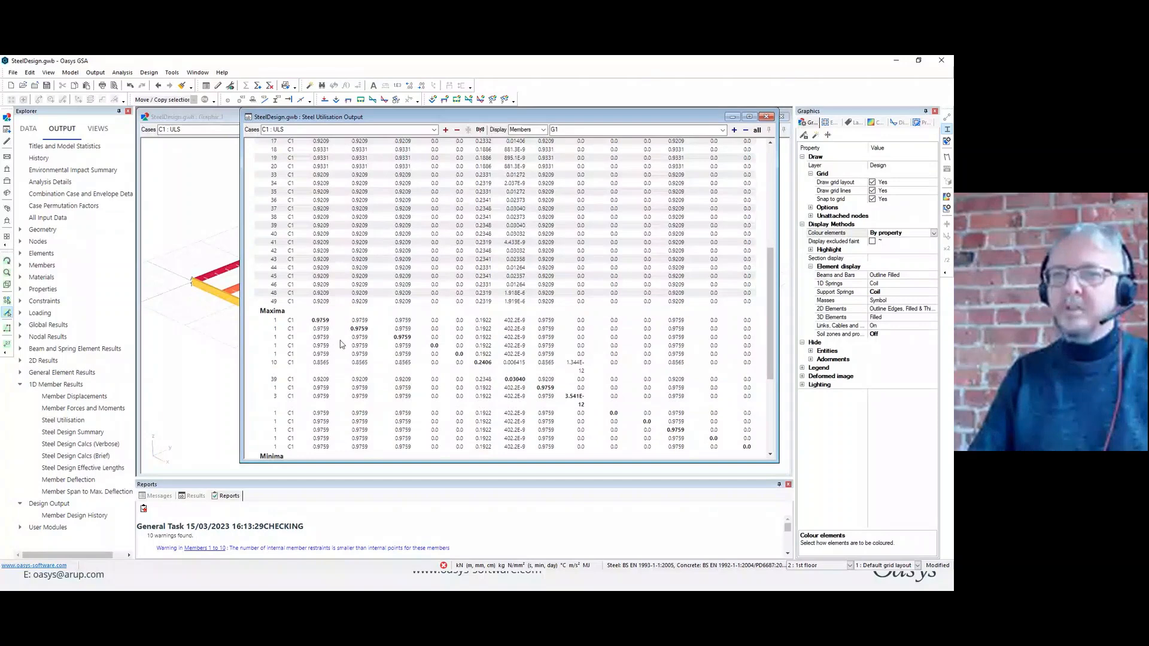
Return to the graphic view, colour the elements by type, and plot the overall steel utilisation diagrams.
left_click(211, 119)
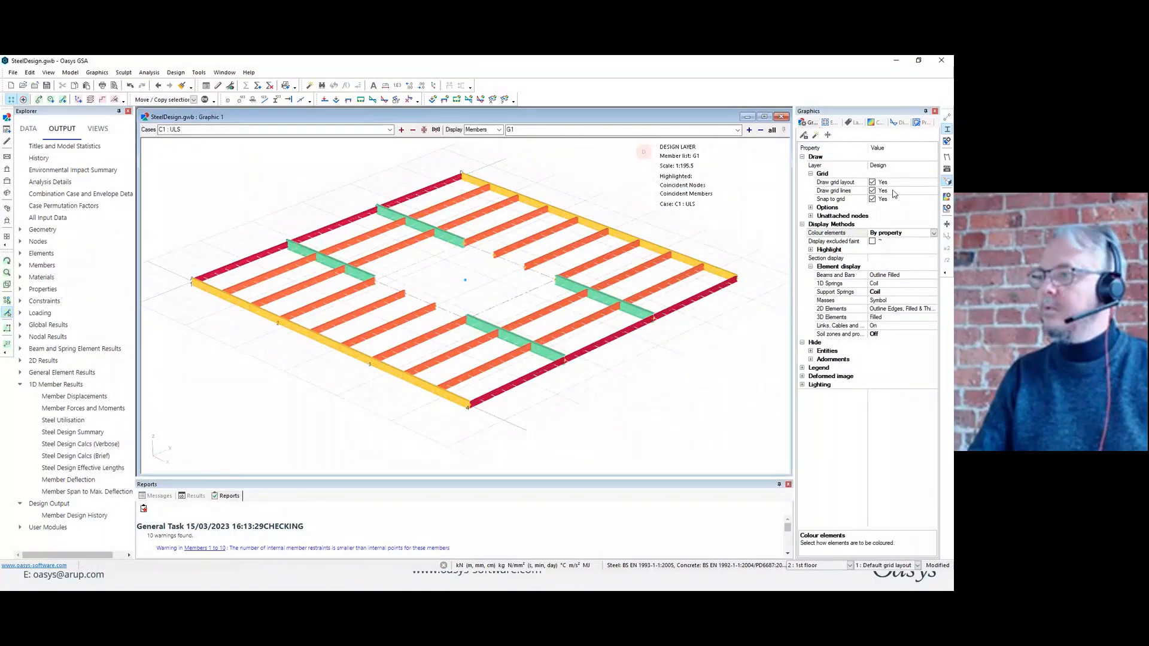
left_click(933, 234)
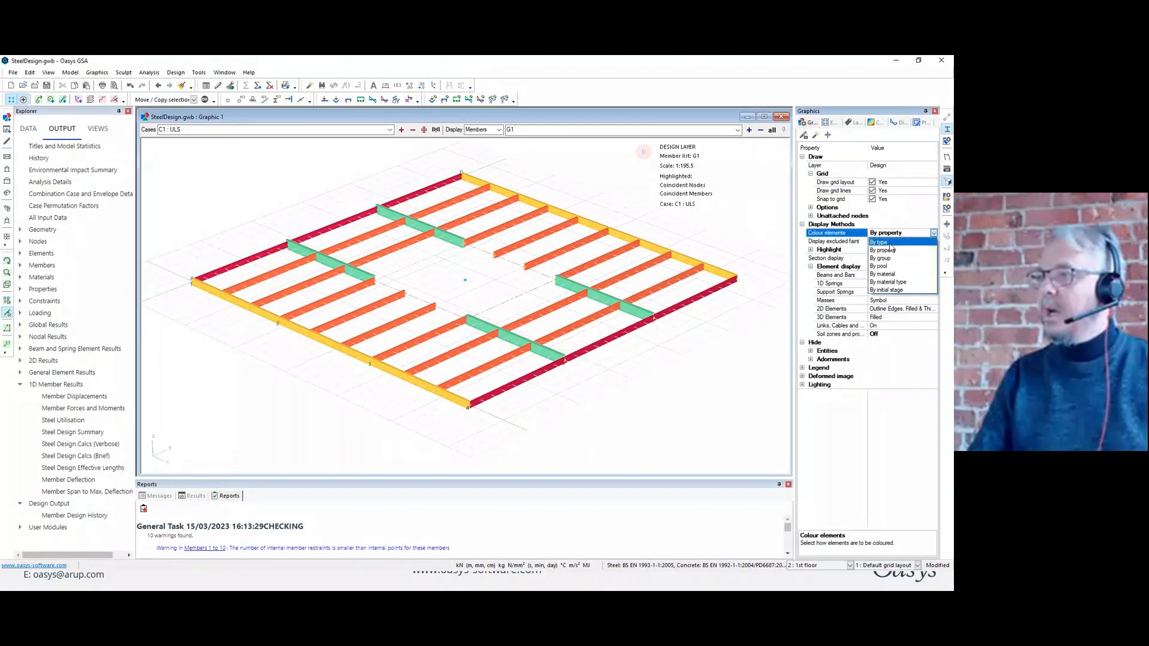
left_click(890, 243)
left_click(875, 122)
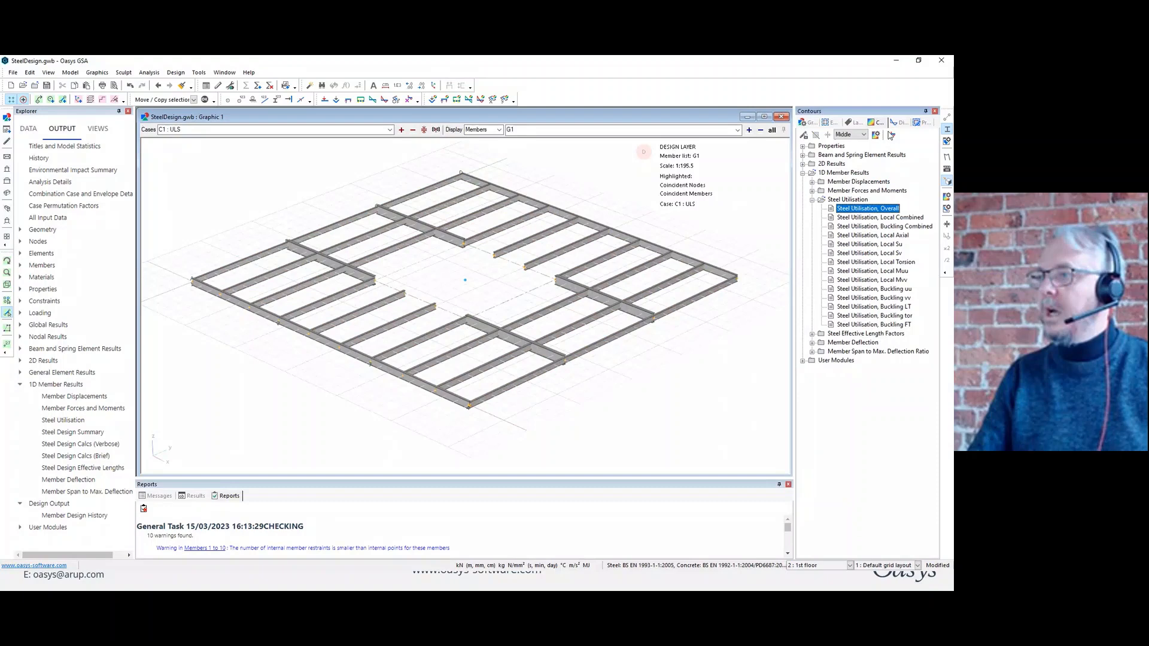
left_click(884, 207)
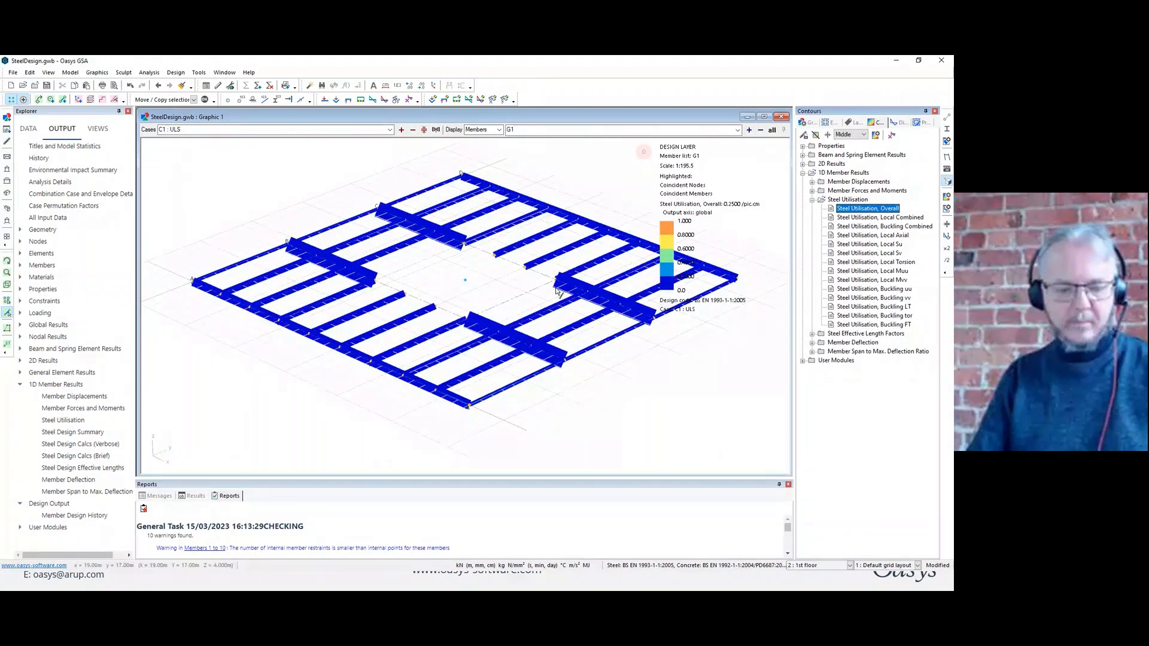
Refresh the overall utilisation diagrams on the G1 beams and rescale them to 2.000/pic.cm.
left_click(403, 261)
key("l")
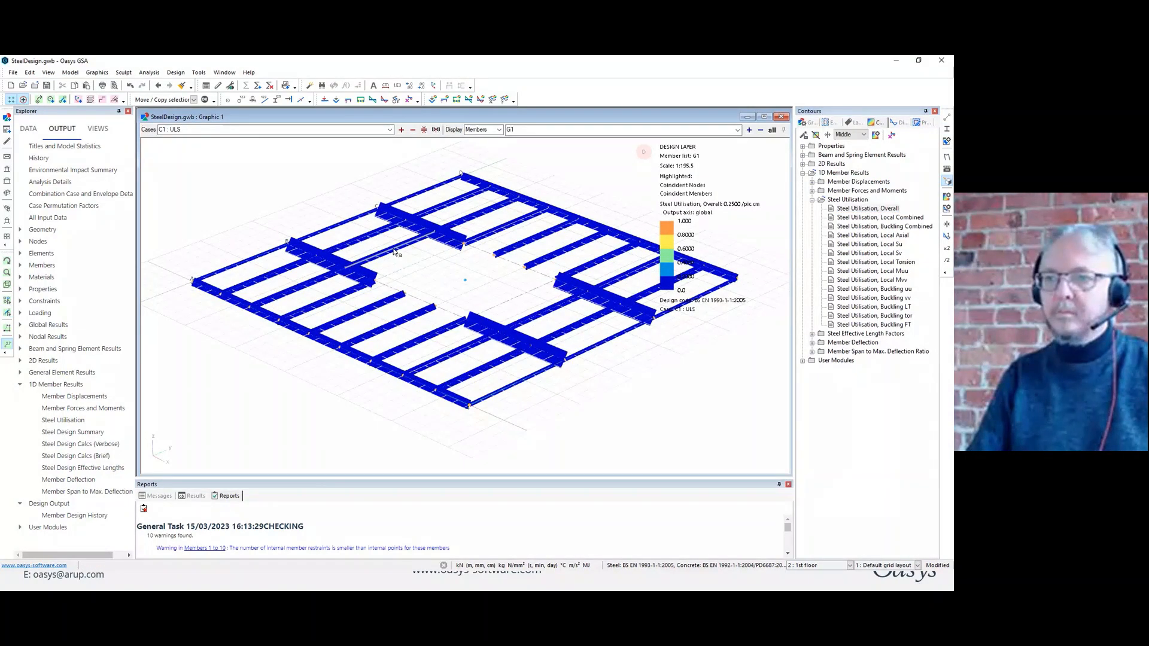
left_click(395, 252)
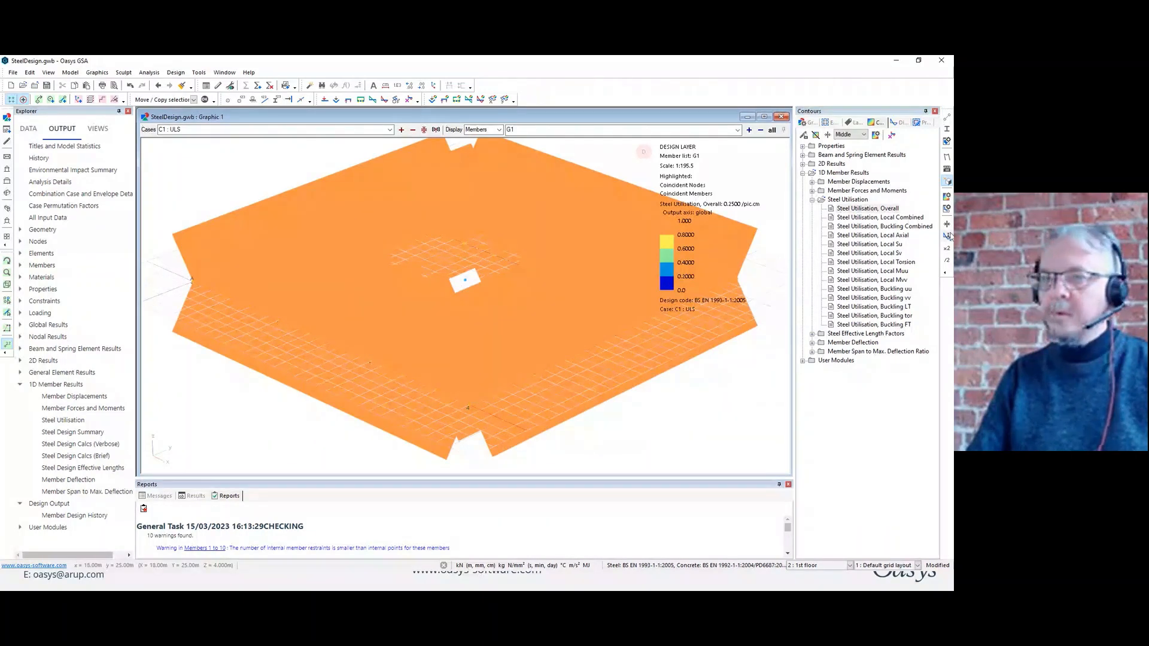
left_click(947, 236)
left_click(407, 254)
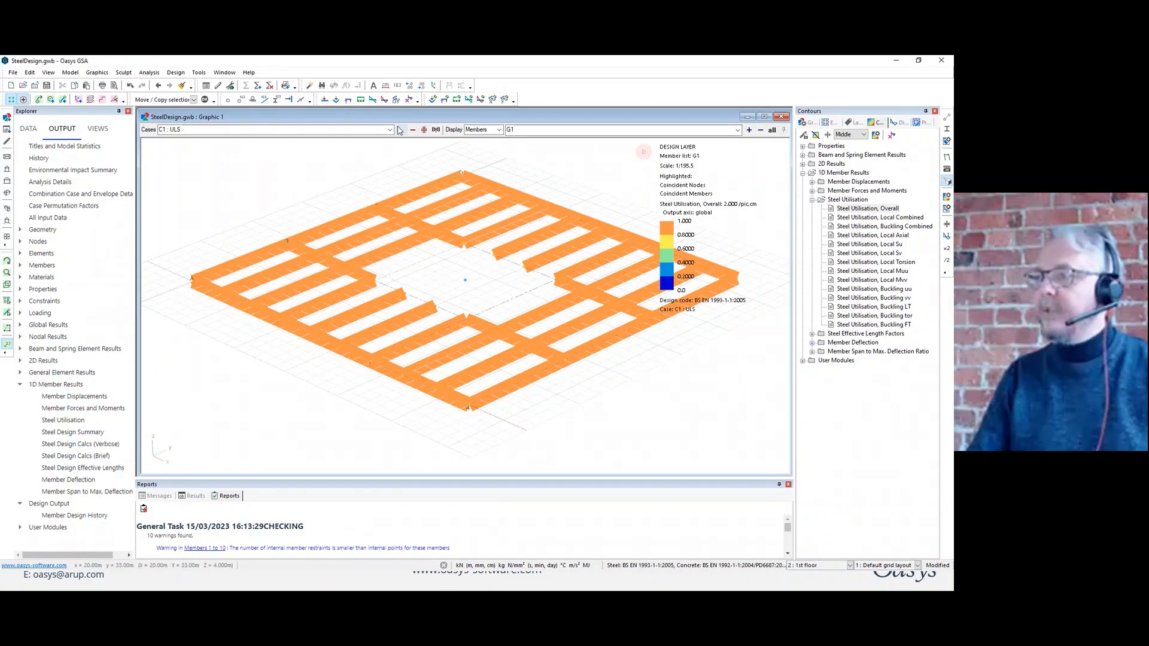
middle_click_drag(543, 261, 584, 264)
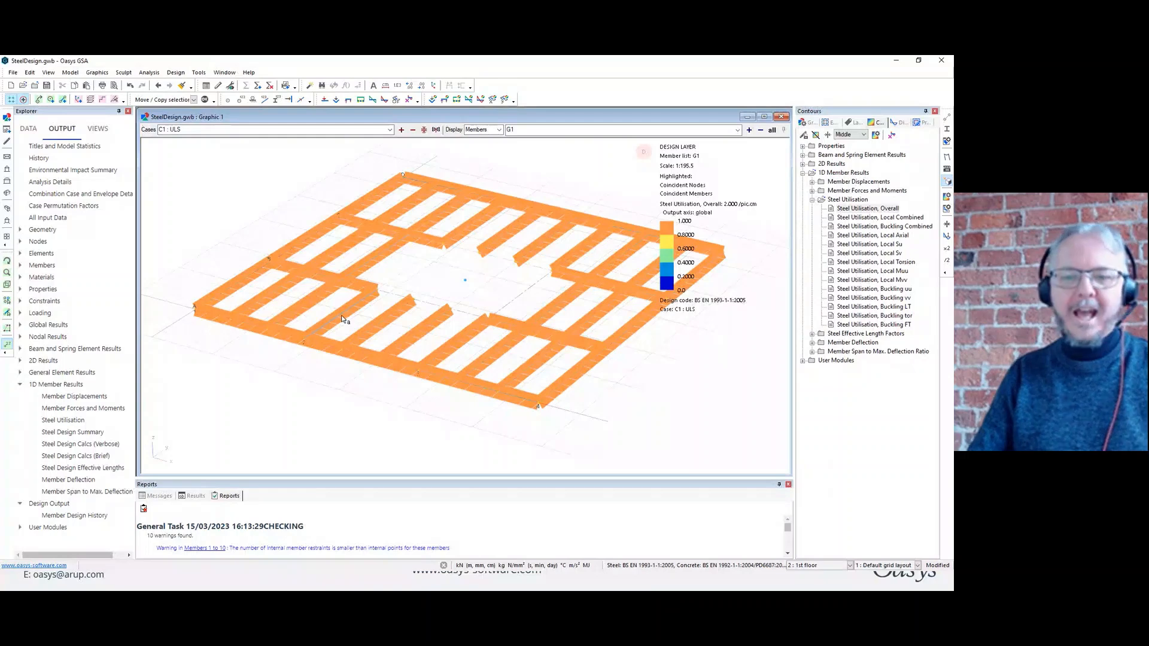
Minimise GSA to return to the presentation and advance it to the "4. APIs" slide.
left_click(896, 62)
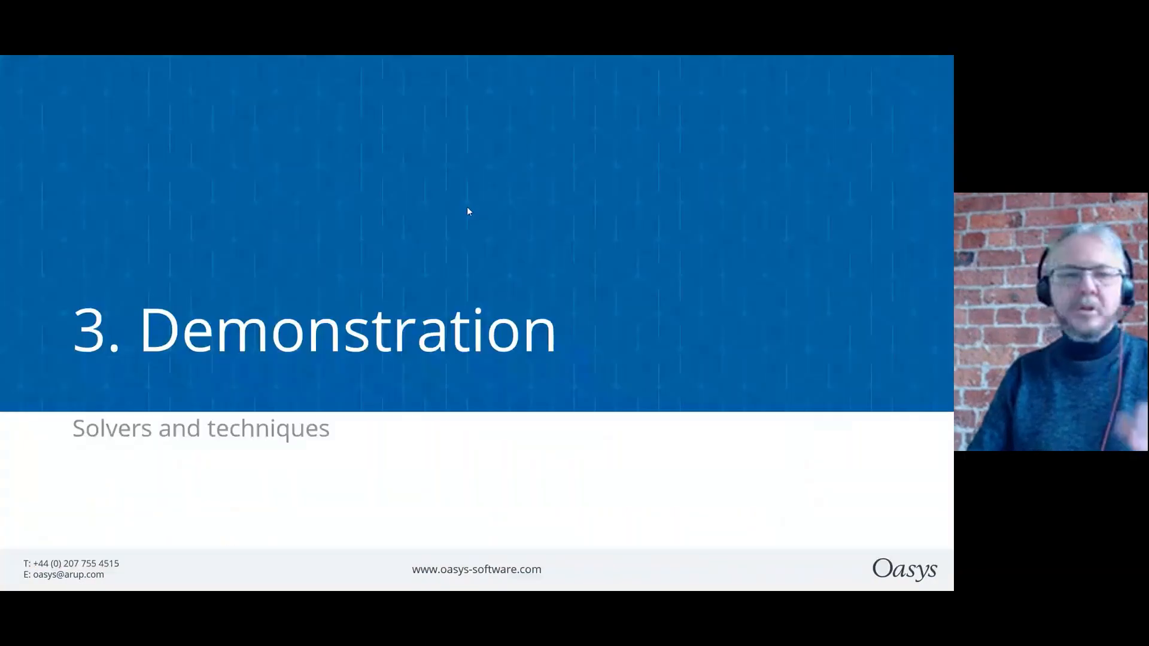
left_click(371, 250)
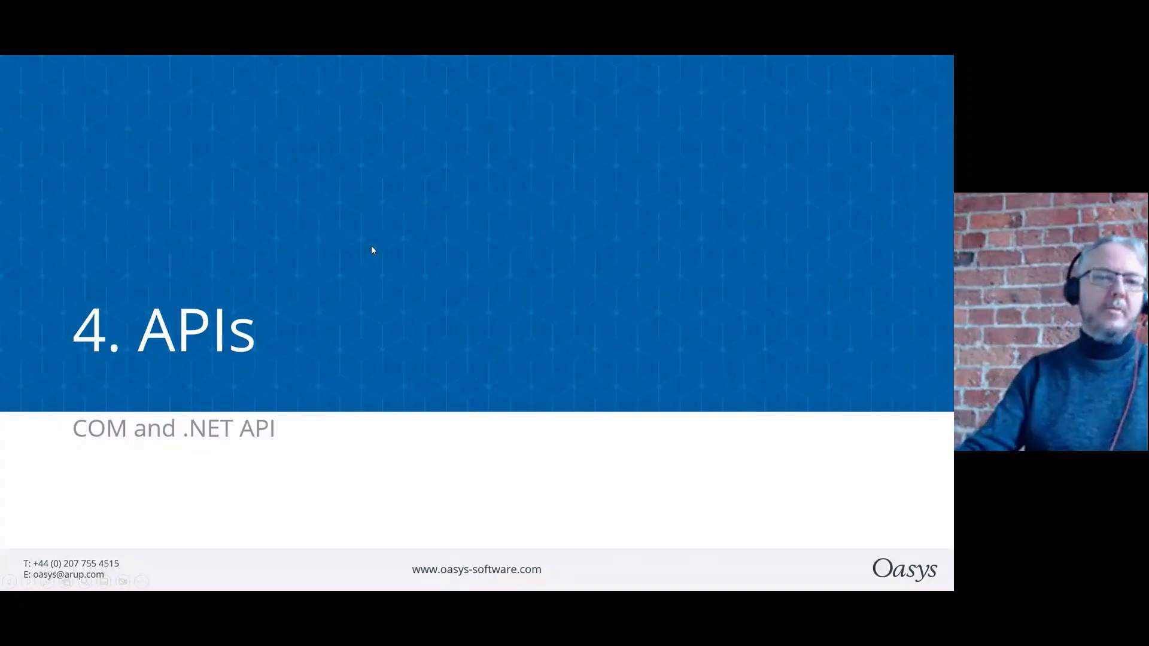